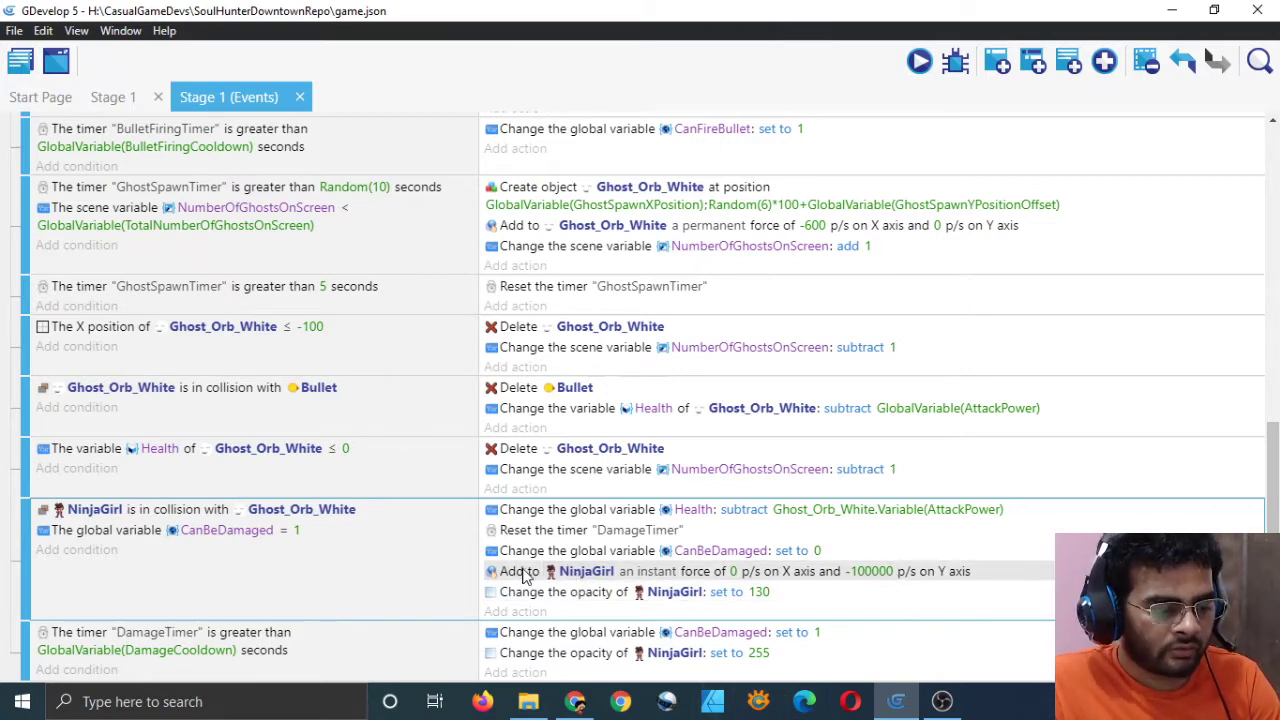
Inspect NinjaGirl's instant -100000 Y-axis force action, then close it unchanged
double_click(518, 577)
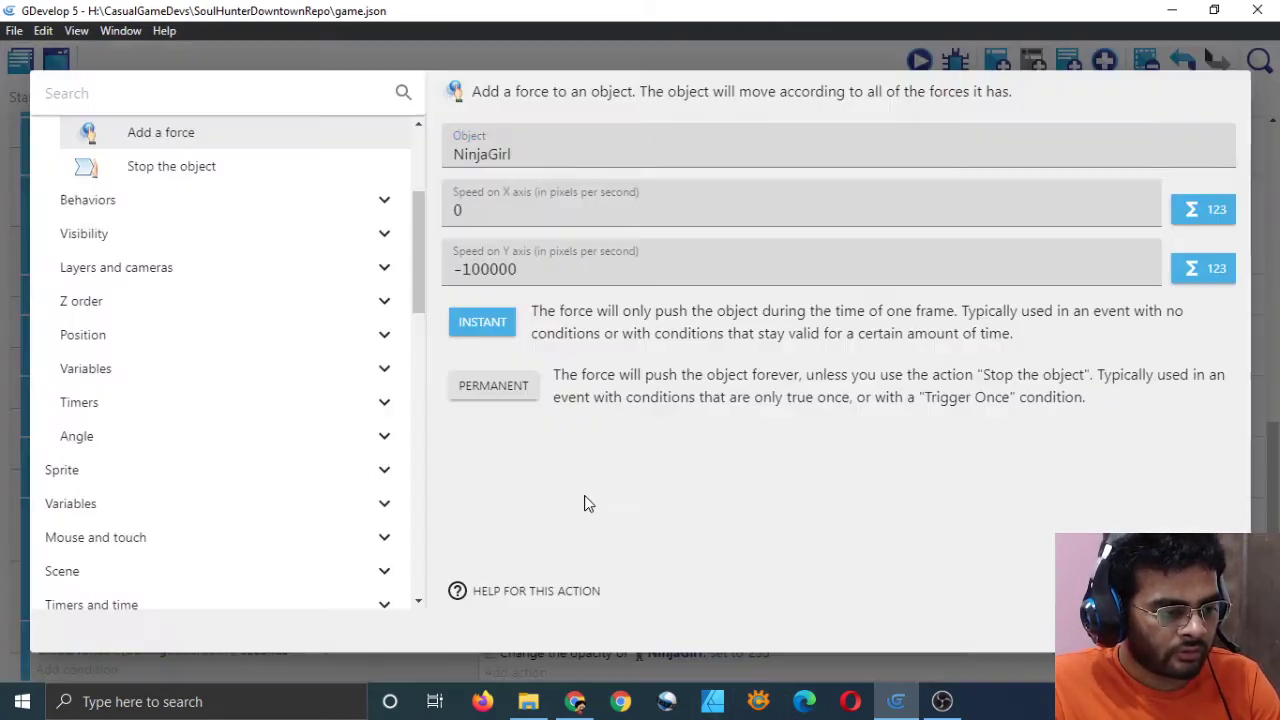
left_click(470, 272)
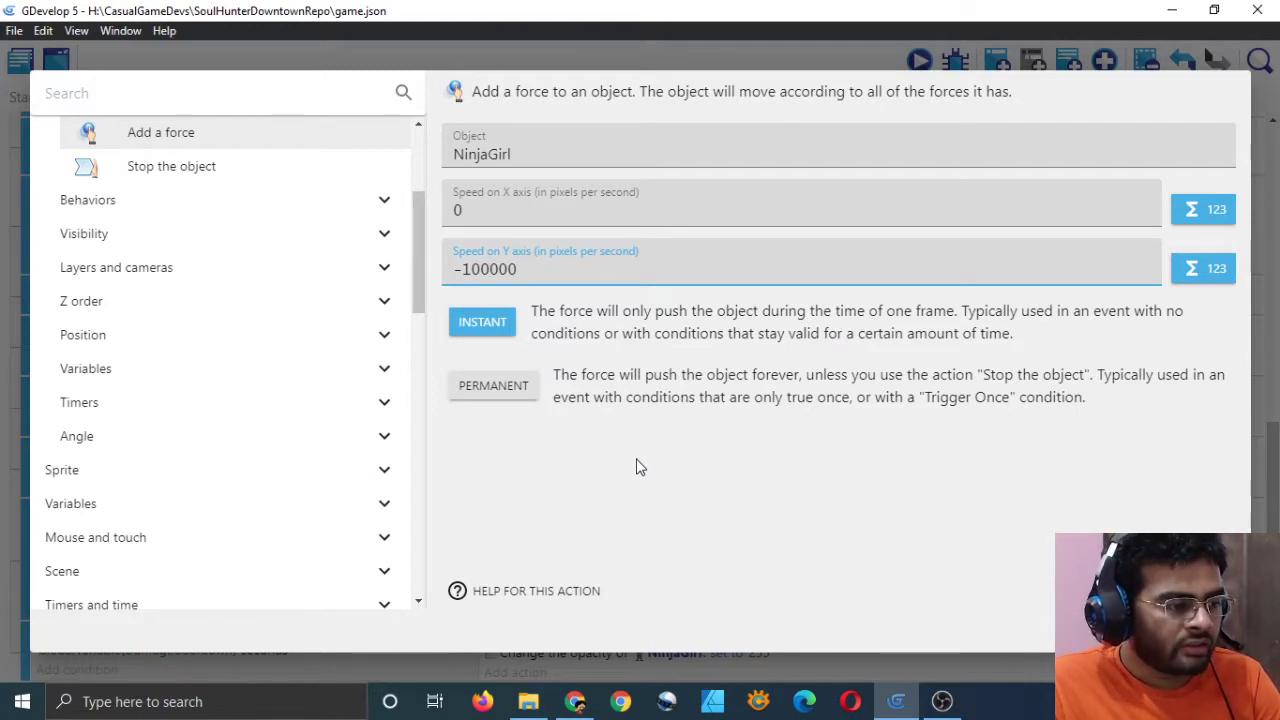
left_click_drag(419, 281, 411, 193)
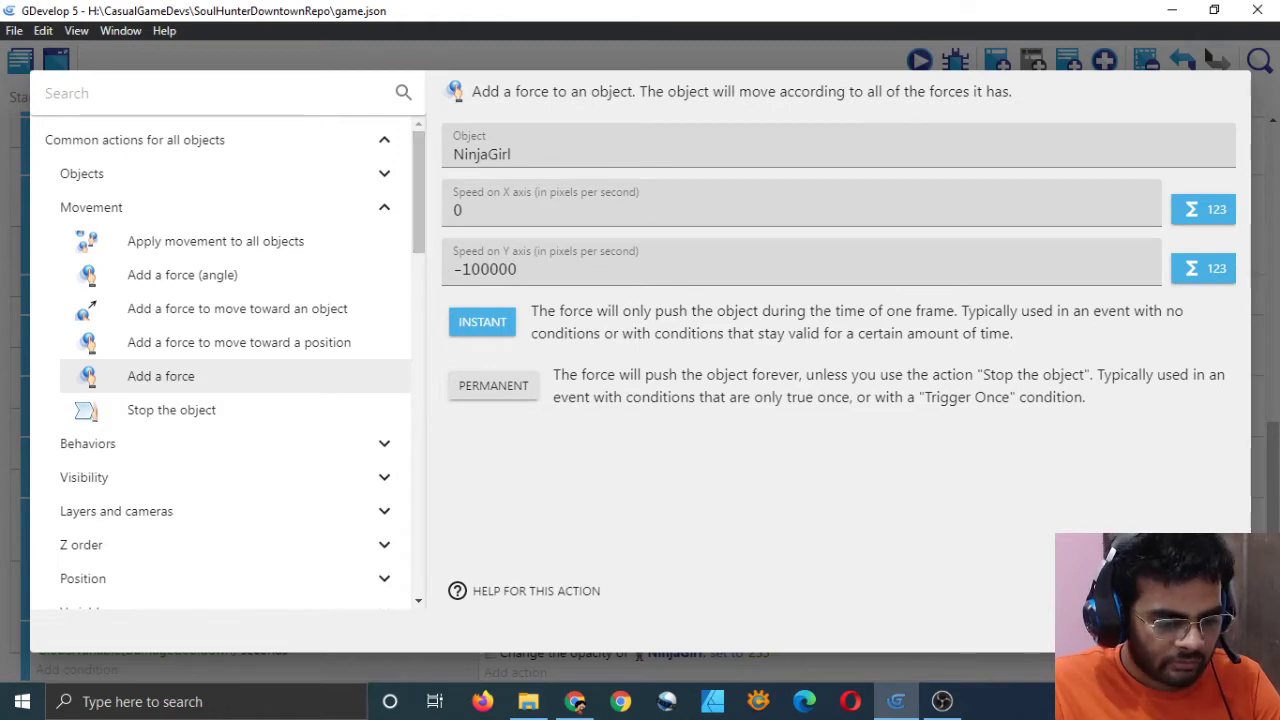
key("Return")
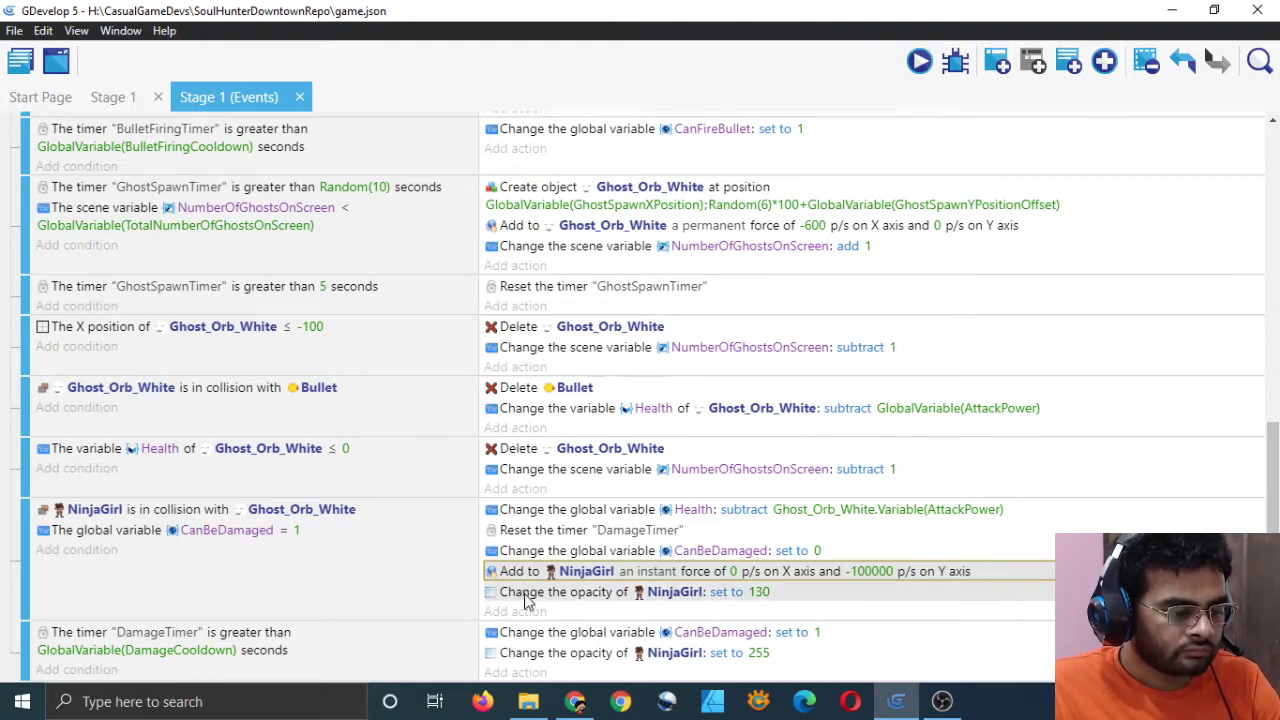
Add a Change the animation (by name) action setting NinjaGirl's animation to "IdleJump"
left_click(526, 612)
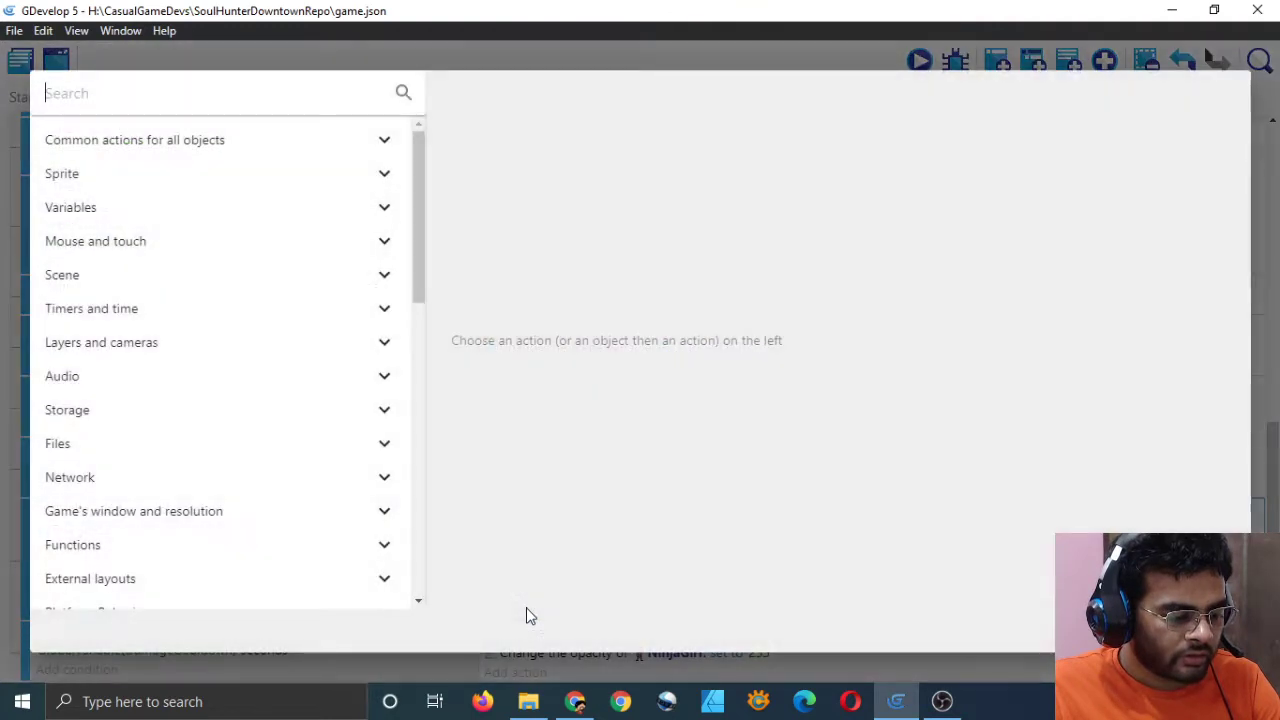
left_click(382, 141)
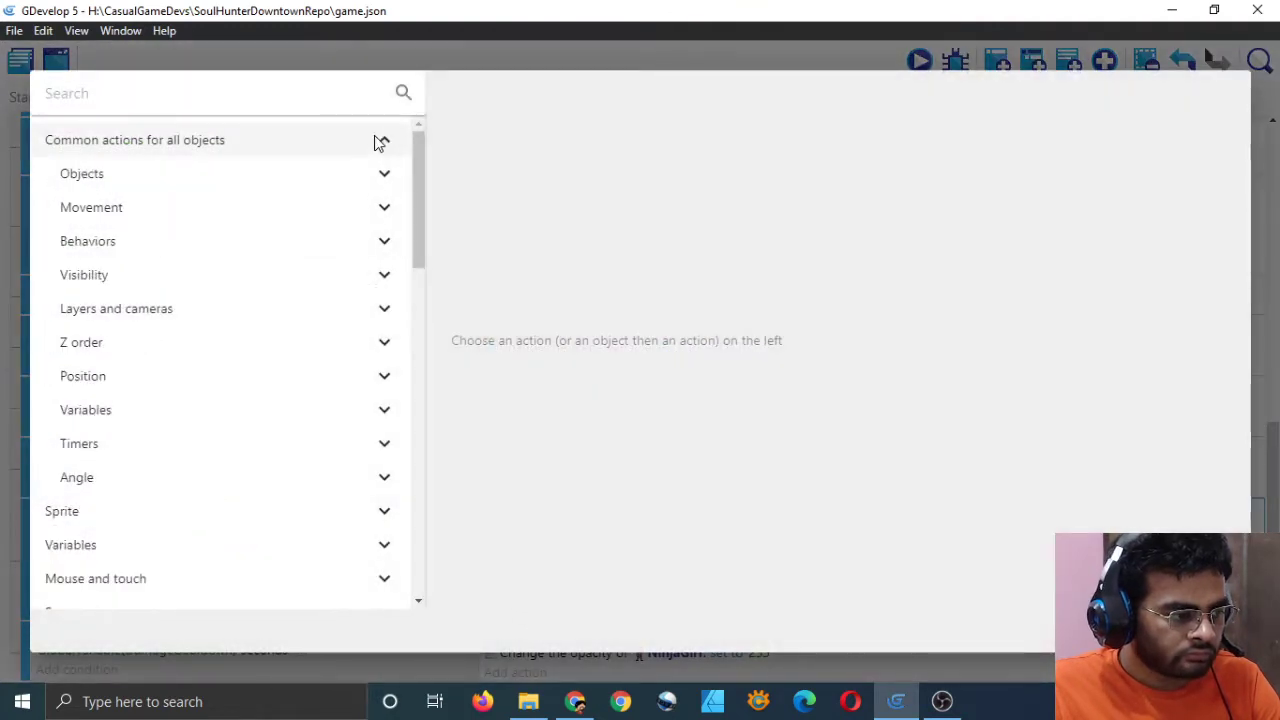
left_click(378, 142)
left_click(385, 176)
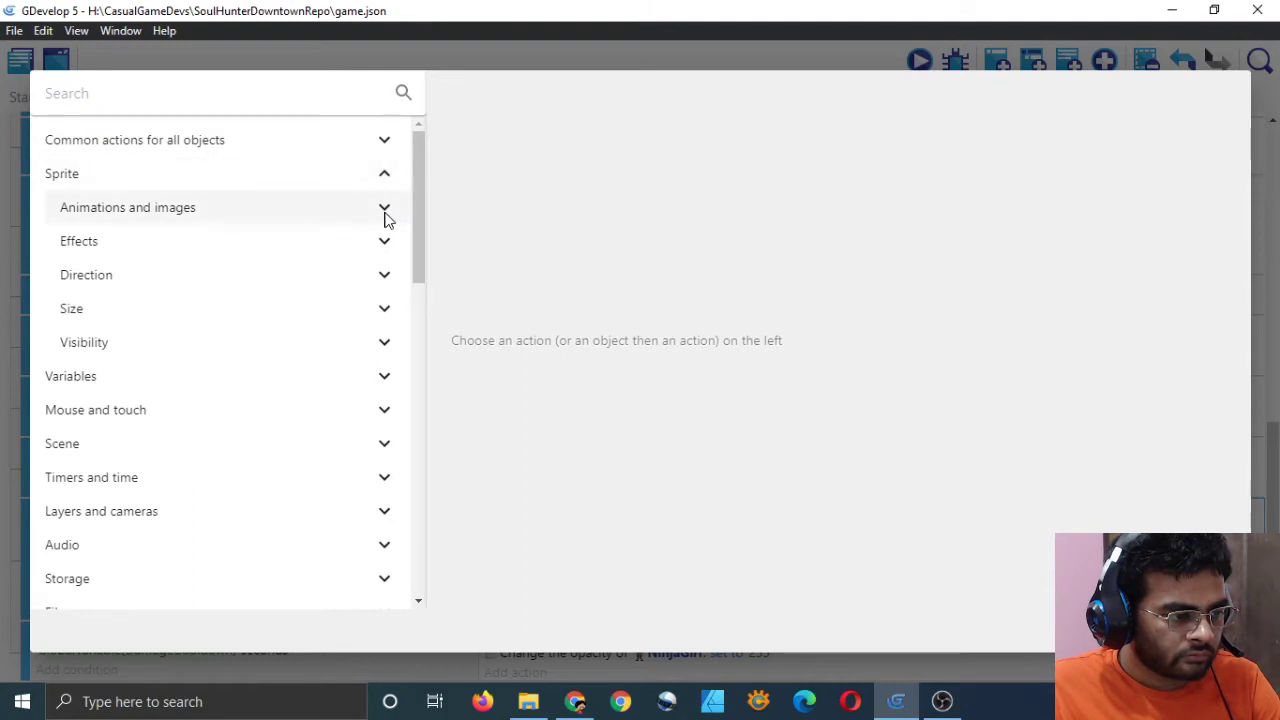
left_click(386, 212)
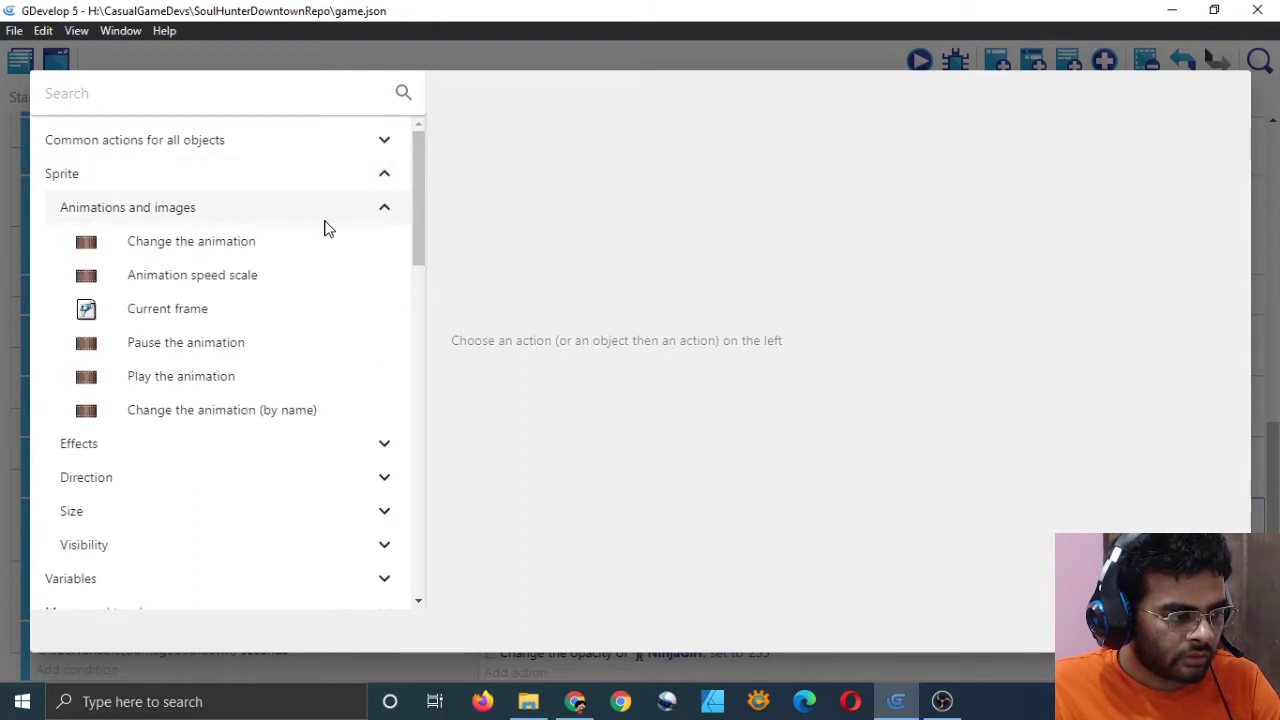
left_click(218, 250)
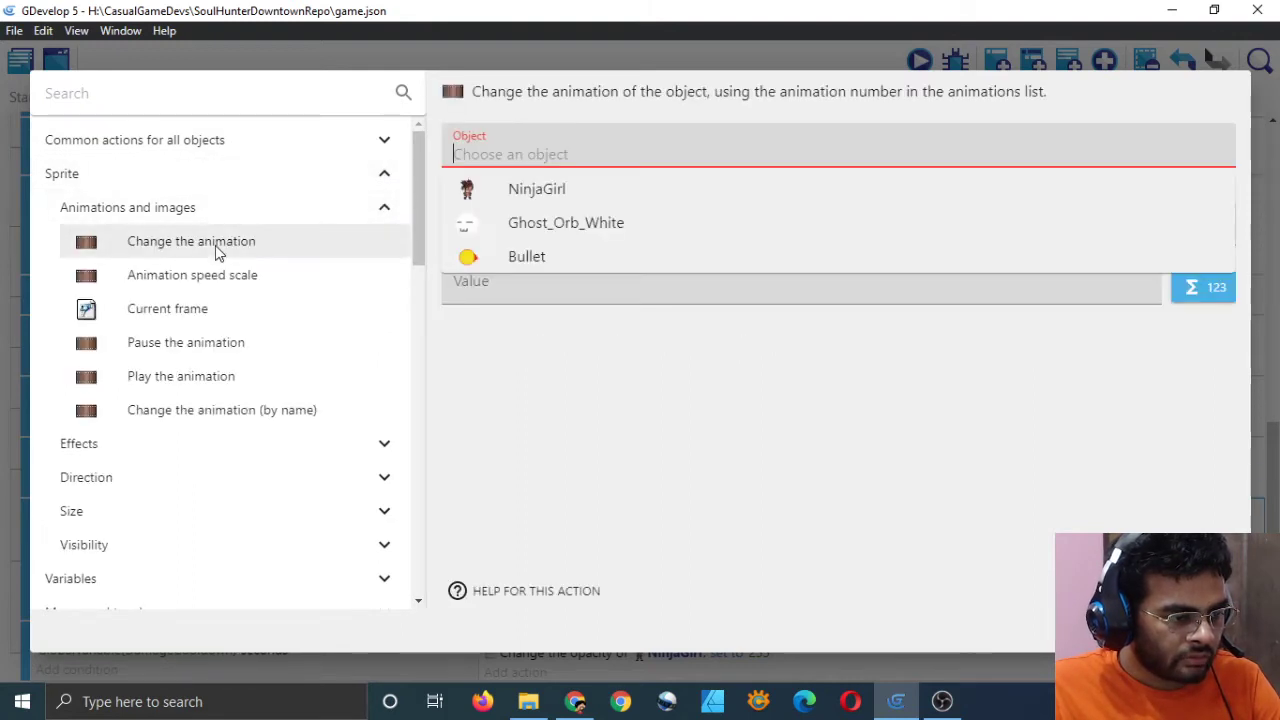
left_click(210, 418)
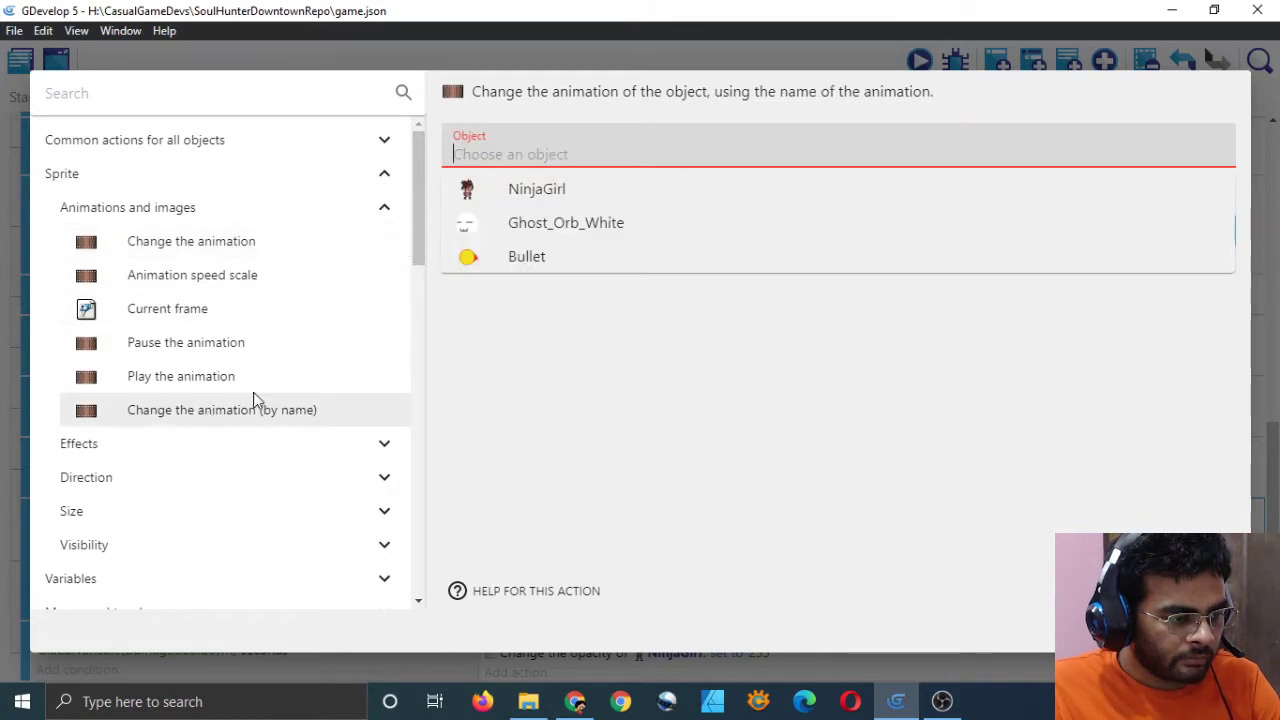
left_click(557, 196)
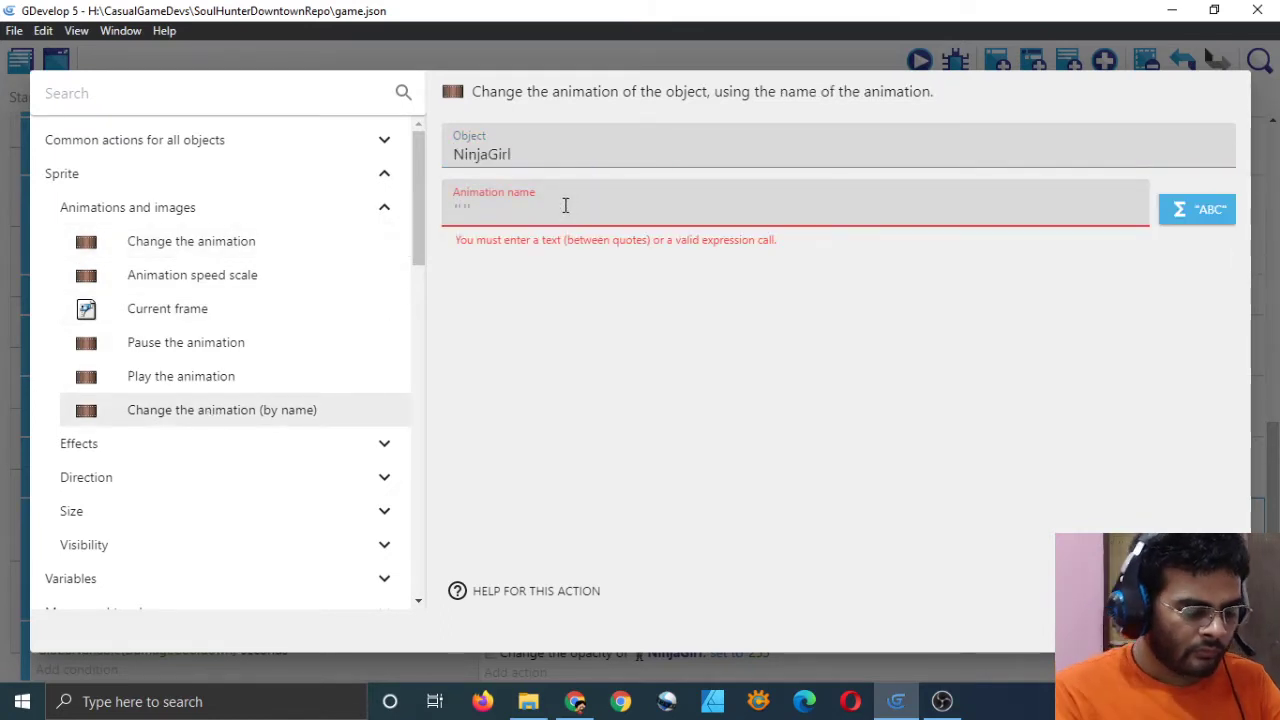
type("\"\"")
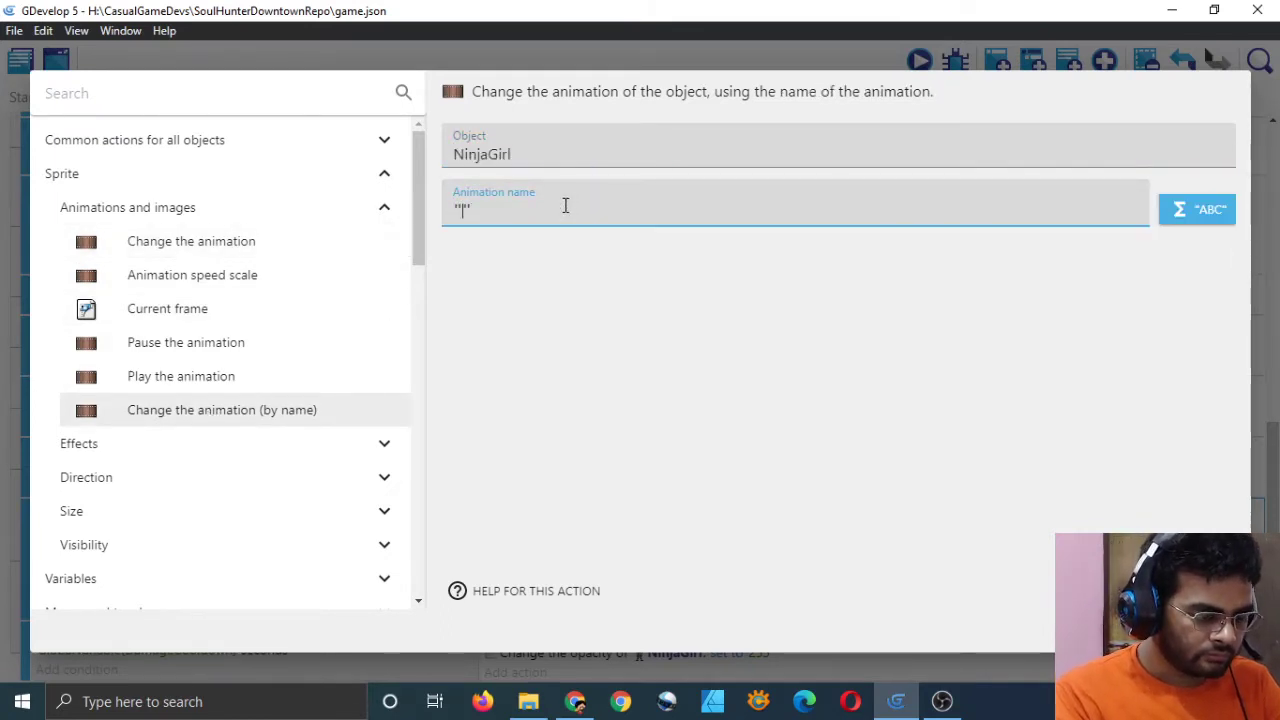
type("IdleJump")
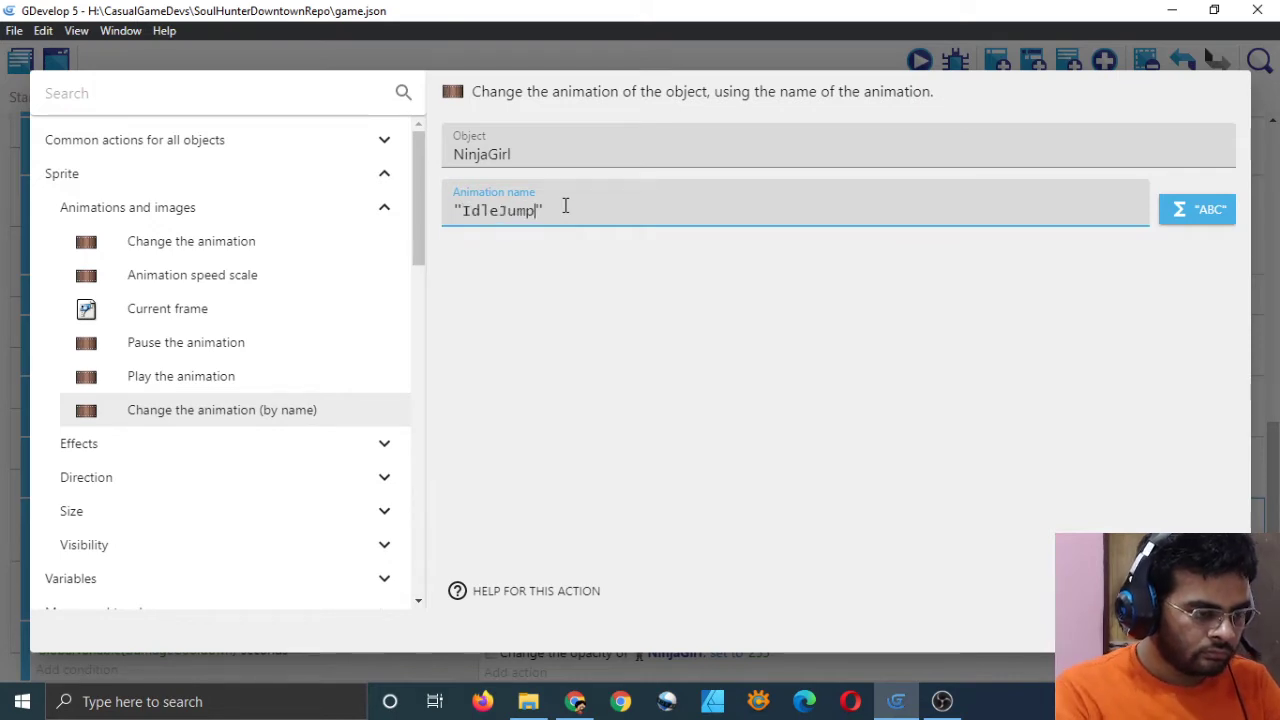
left_click(1210, 628)
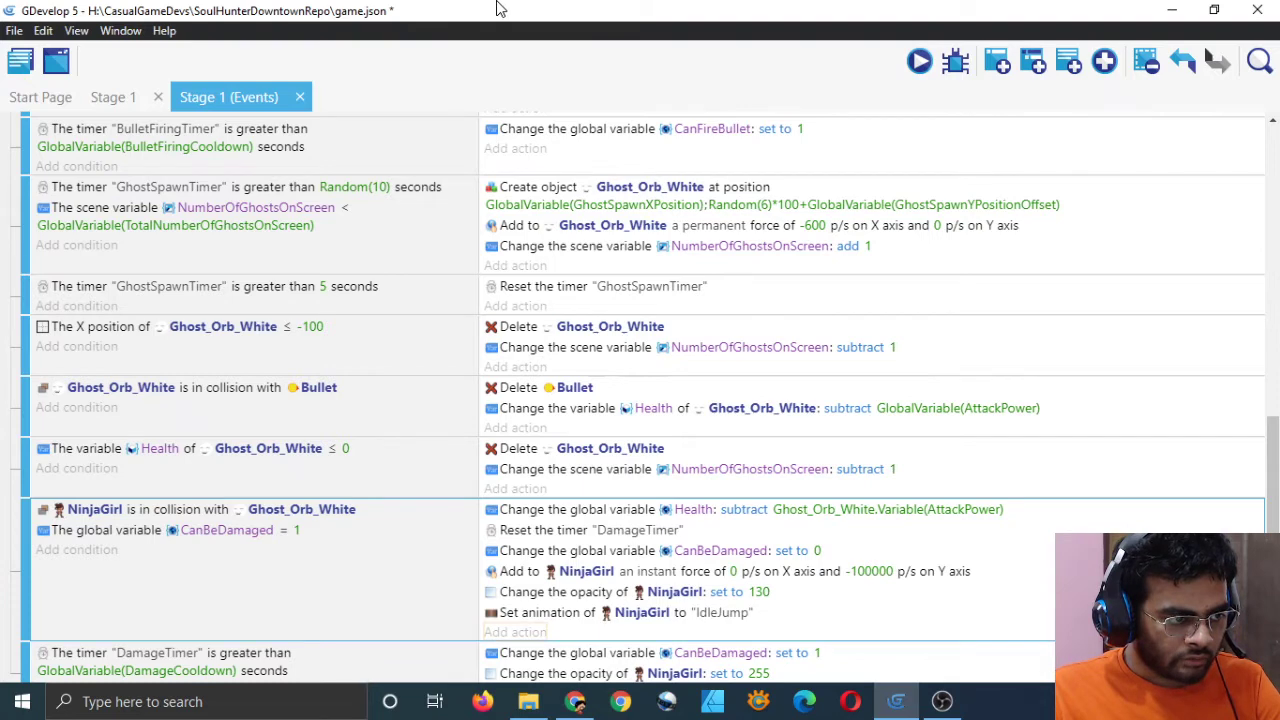
key("ctrl+s")
scroll(290, 437, "down", 1)
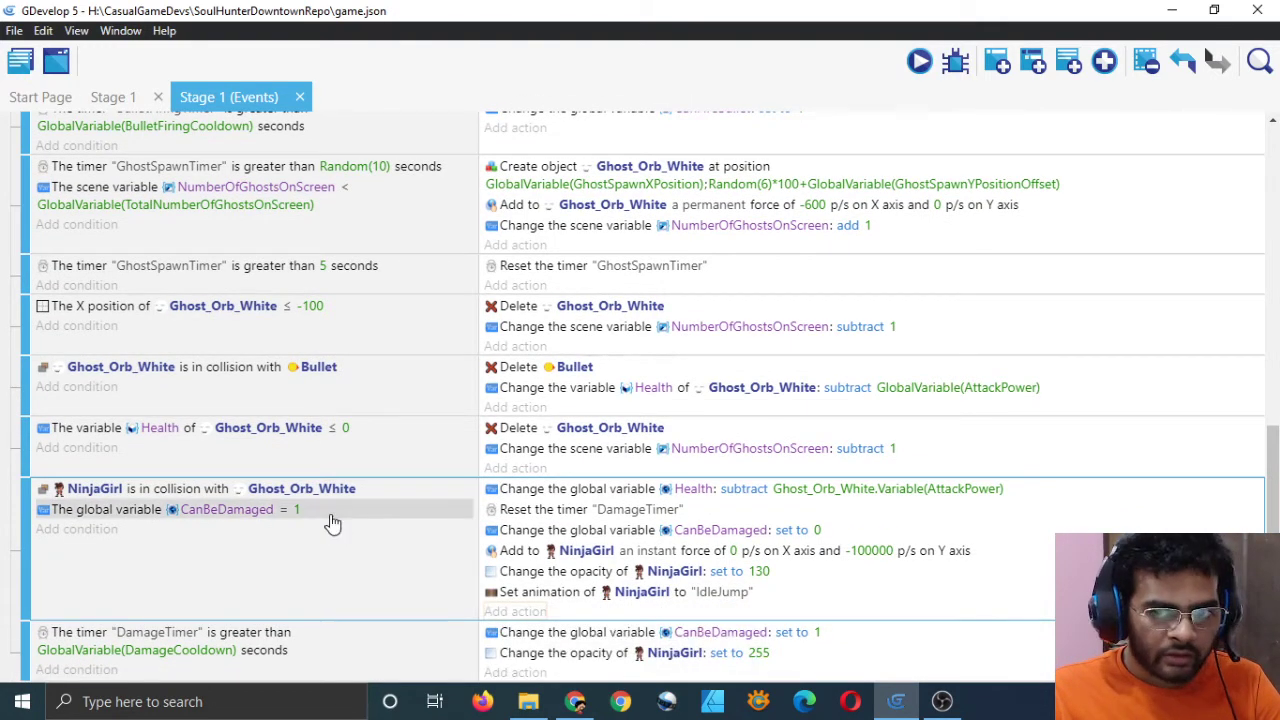
scroll(357, 512, "up", 3)
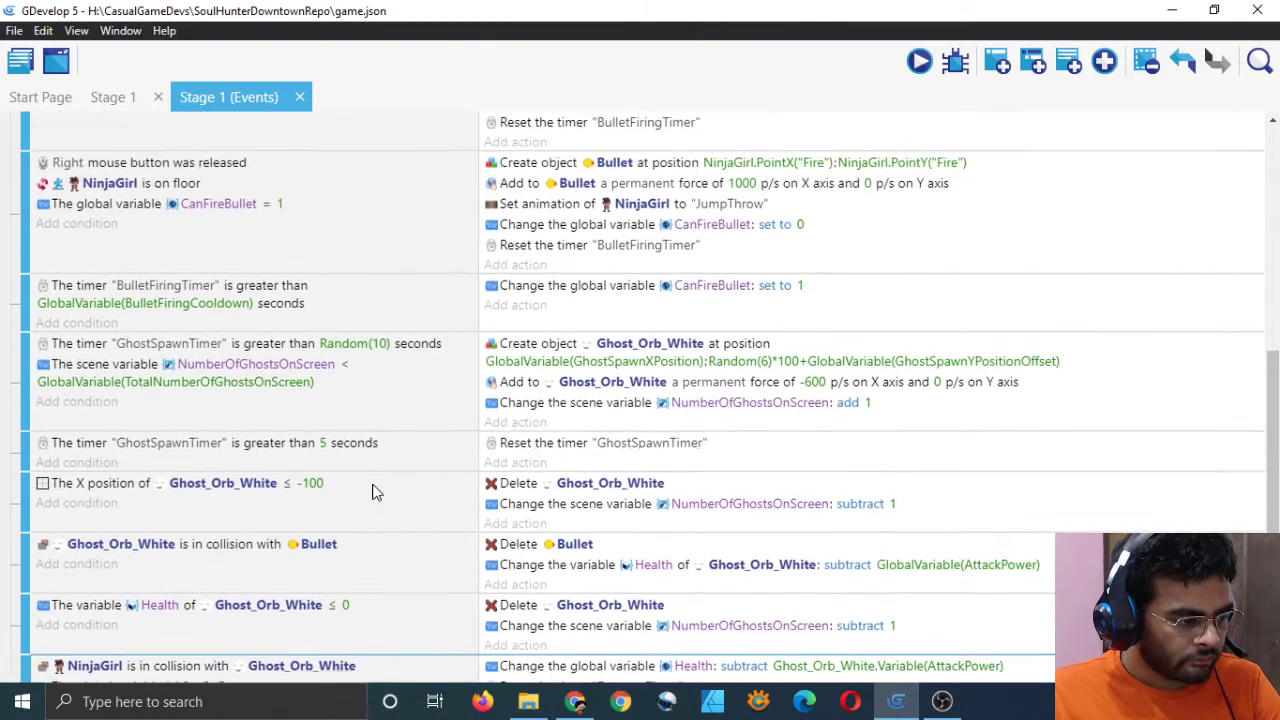
scroll(360, 430, "up", 3)
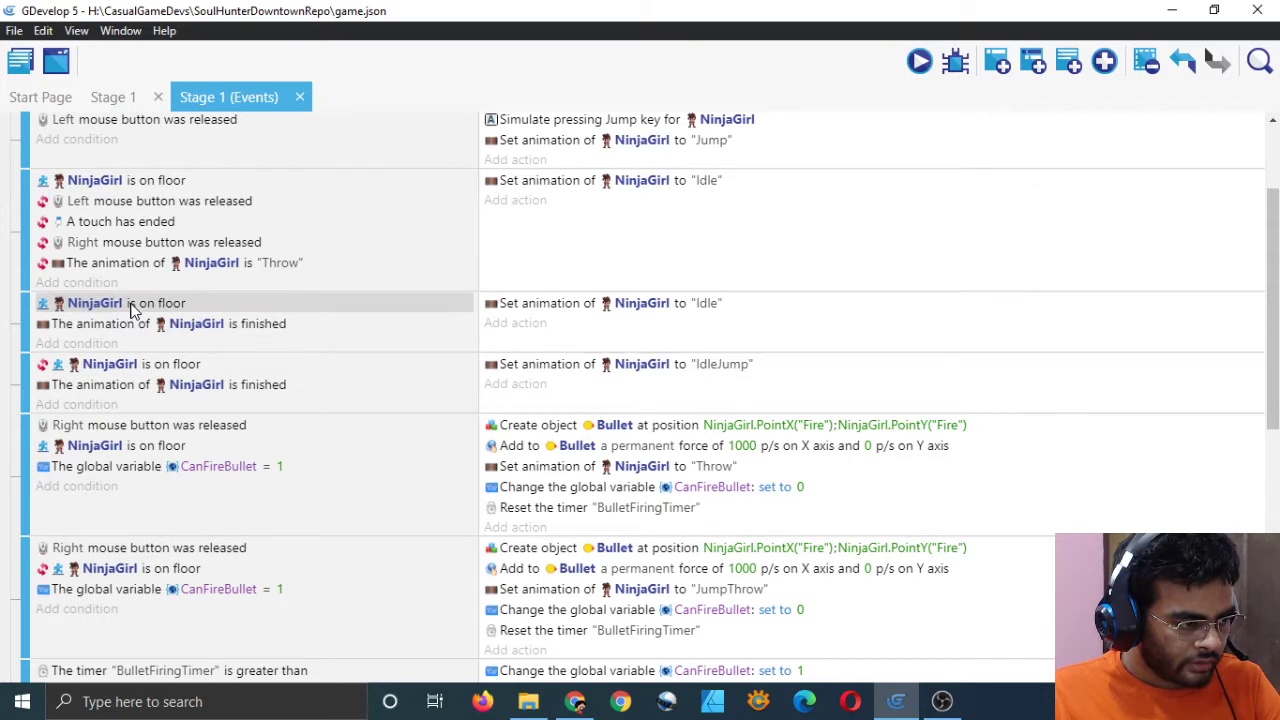
scroll(132, 310, "up", 1)
scroll(145, 313, "down", 1)
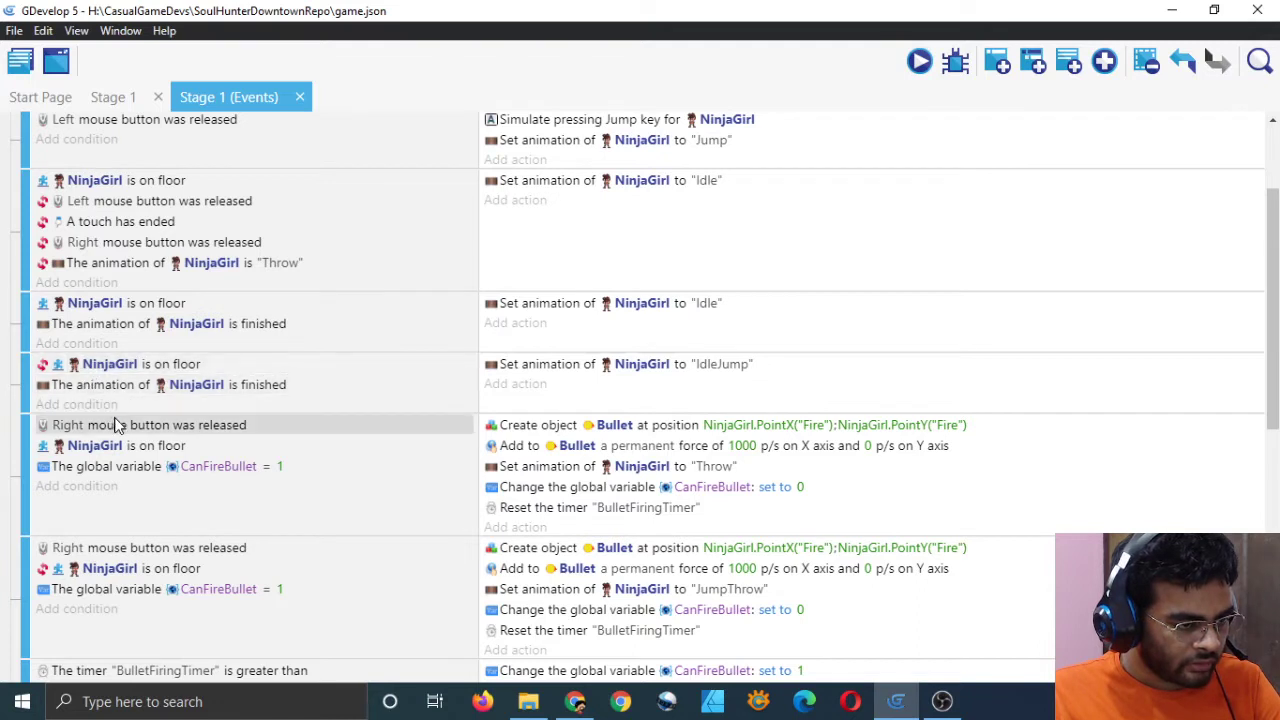
scroll(240, 420, "up", 2)
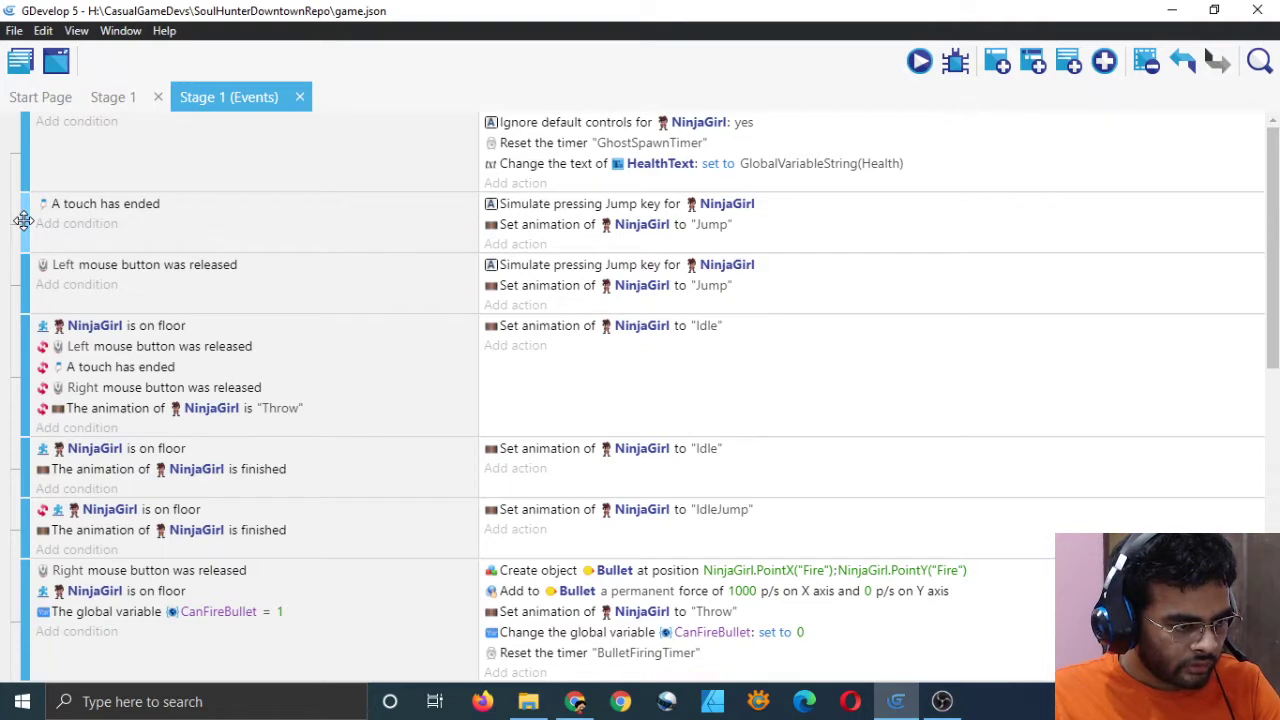
mouse_move(24, 220)
left_mouse_down()
mouse_move(28, 232)
mouse_move(24, 220)
left_mouse_up()
scroll(515, 330, "down", 10)
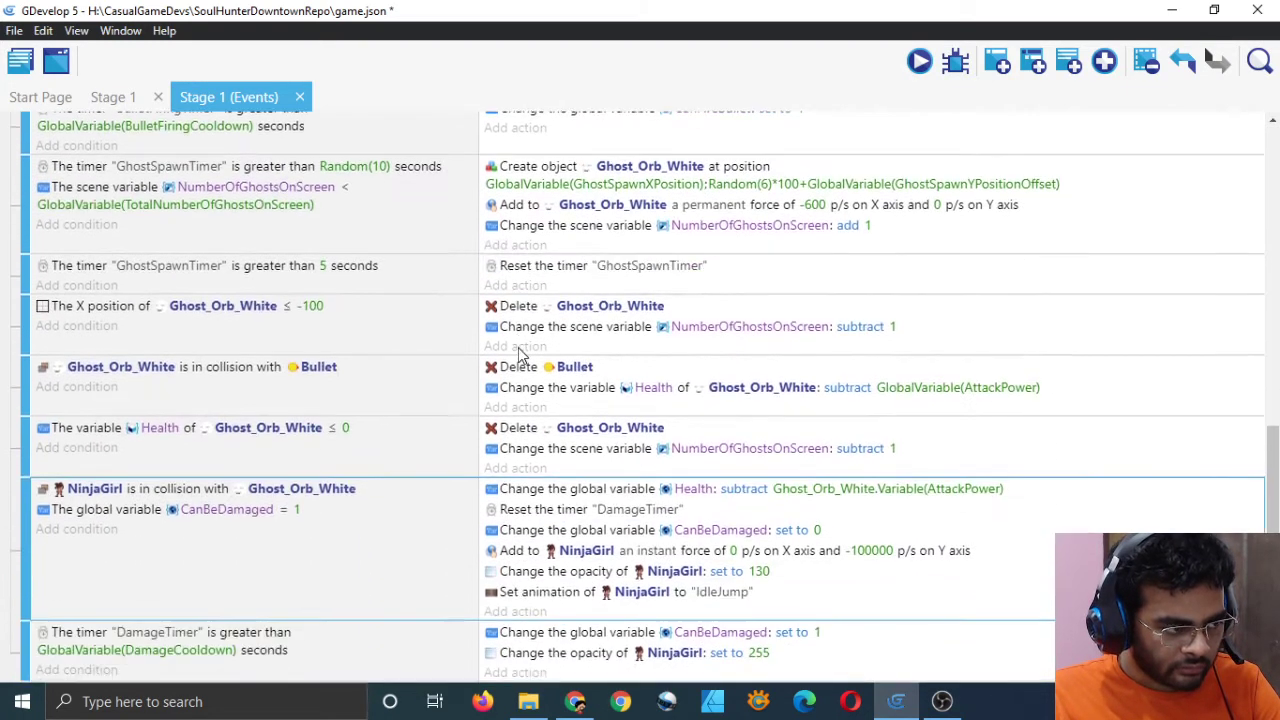
scroll(518, 355, "up", 2)
scroll(515, 365, "down", 2)
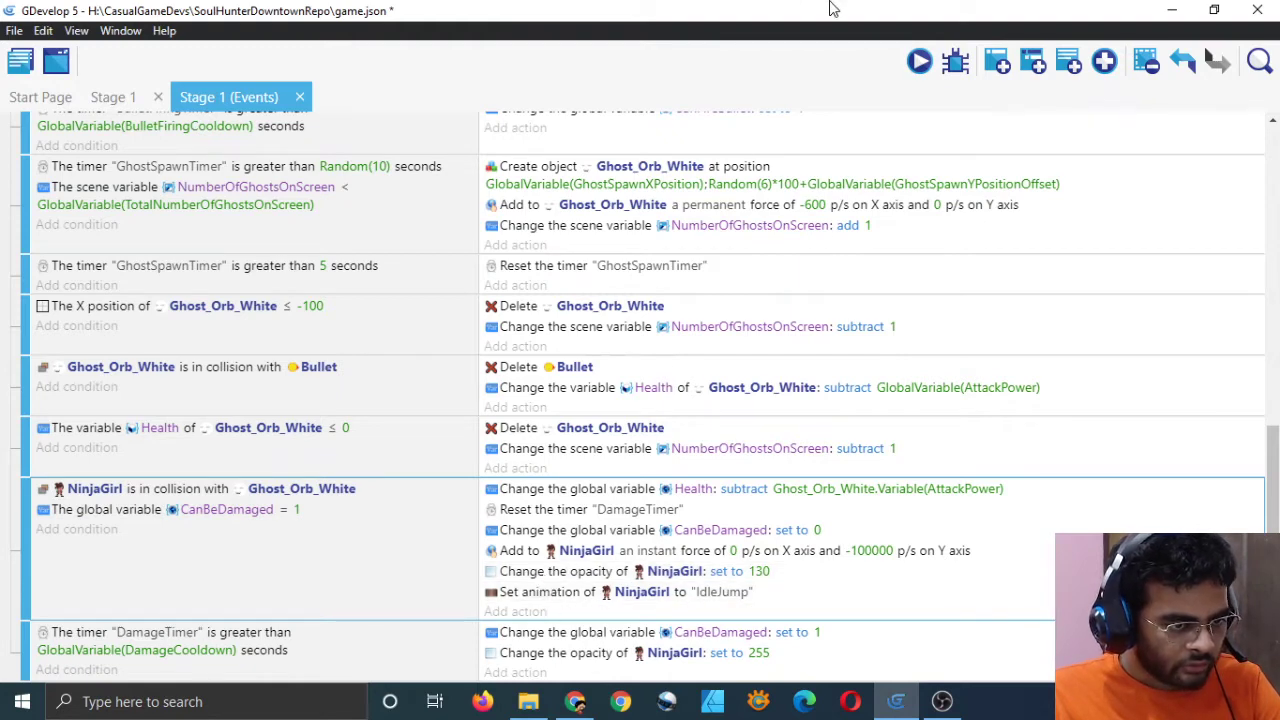
Save the project, test-play Soul Hunter Downtown in a preview, then close it
key("ctrl+s")
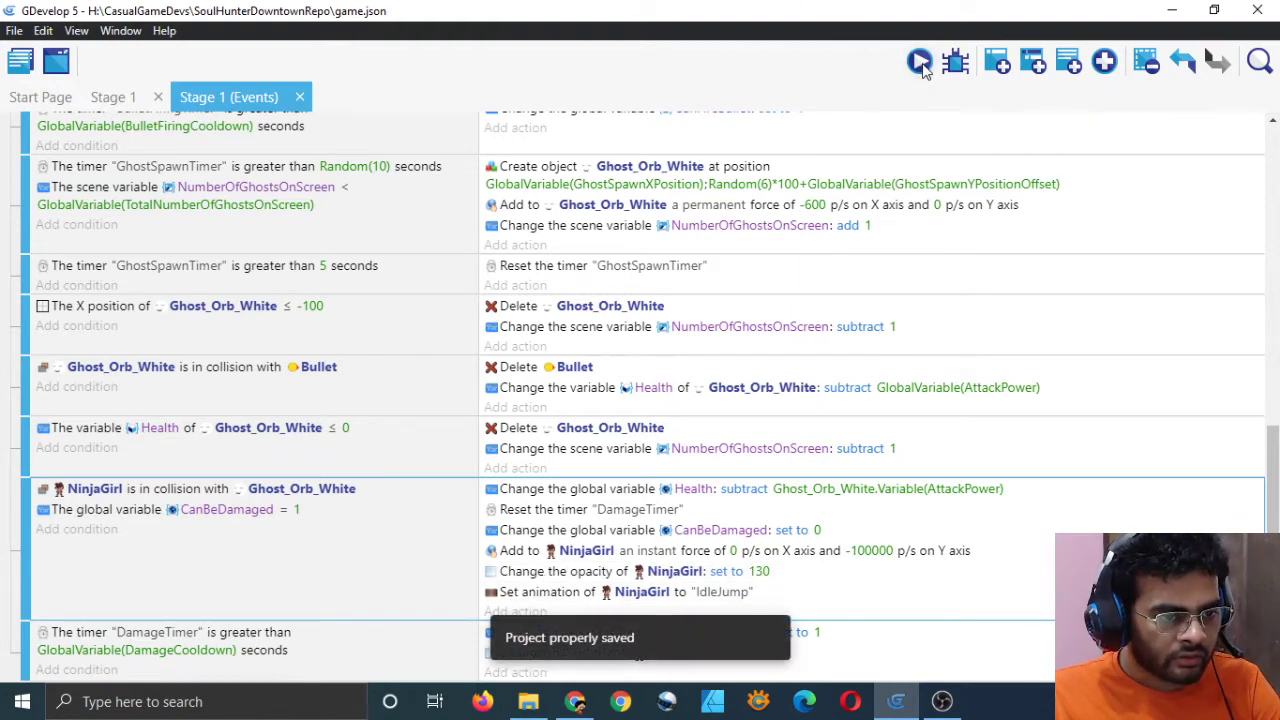
left_click(920, 63)
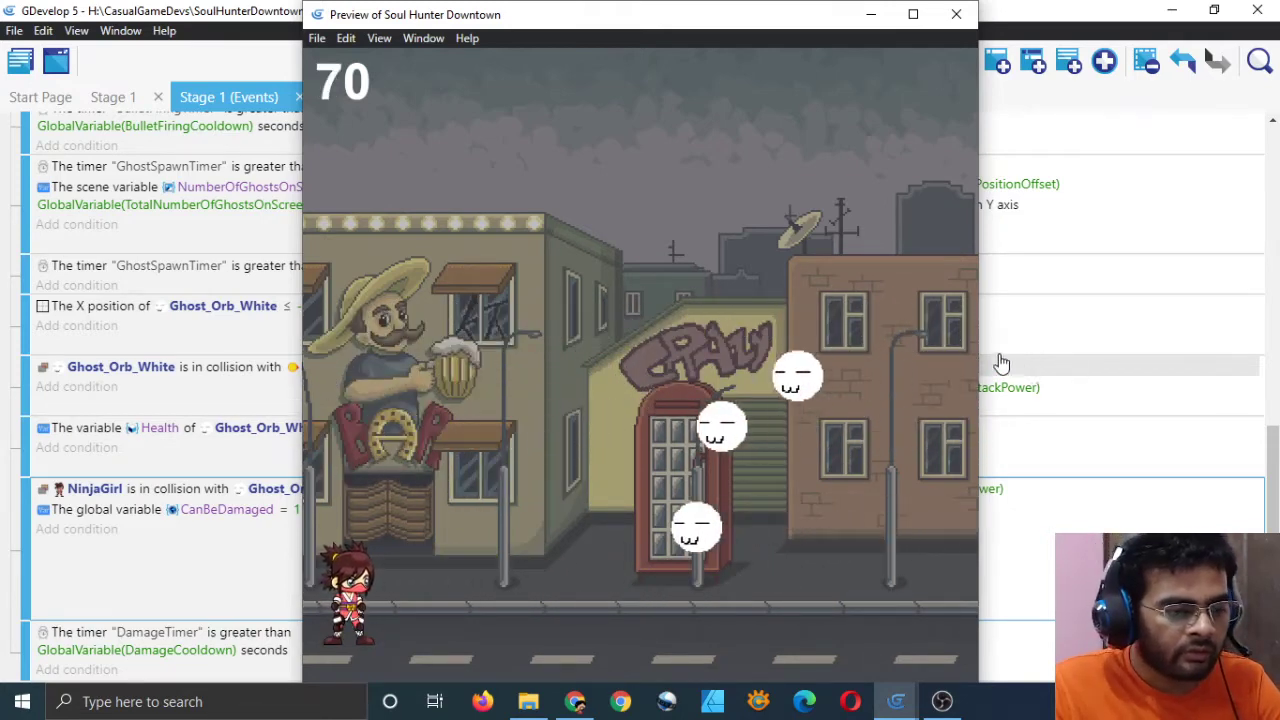
left_click(958, 15)
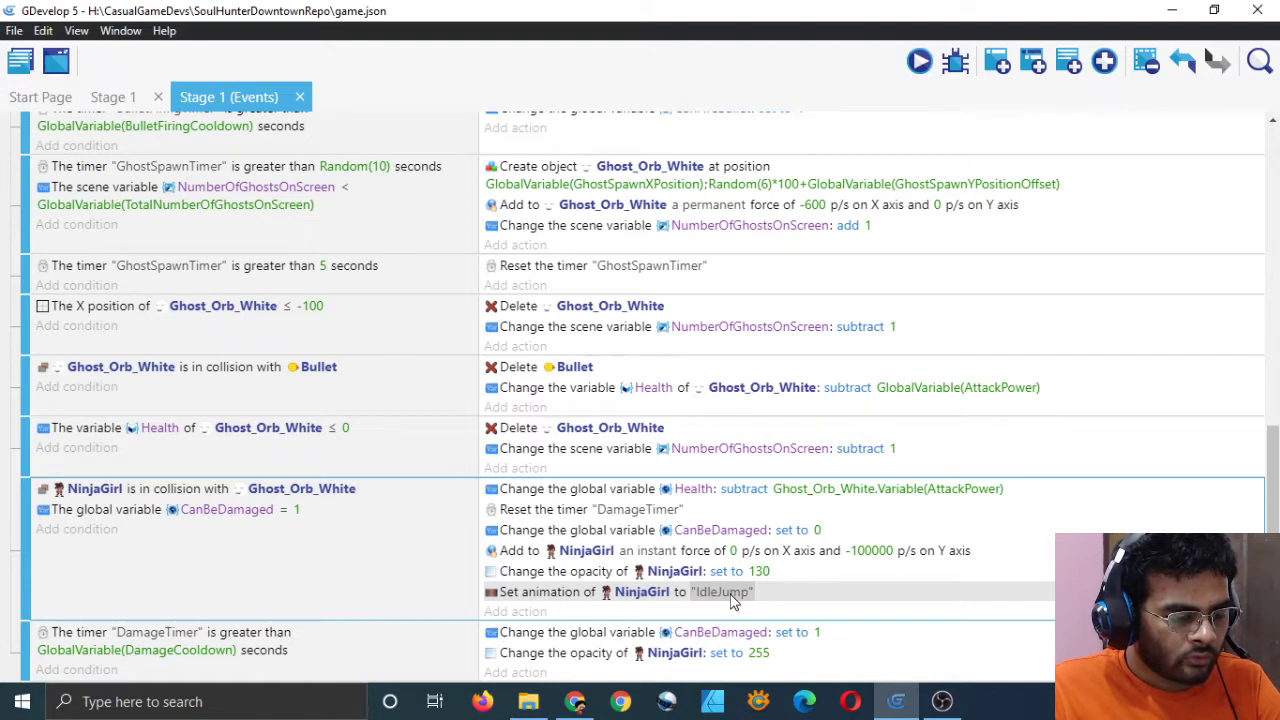
Change NinjaGirl's collision animation from IdleJump to JumpThrow, save, and close the preview
double_click(572, 594)
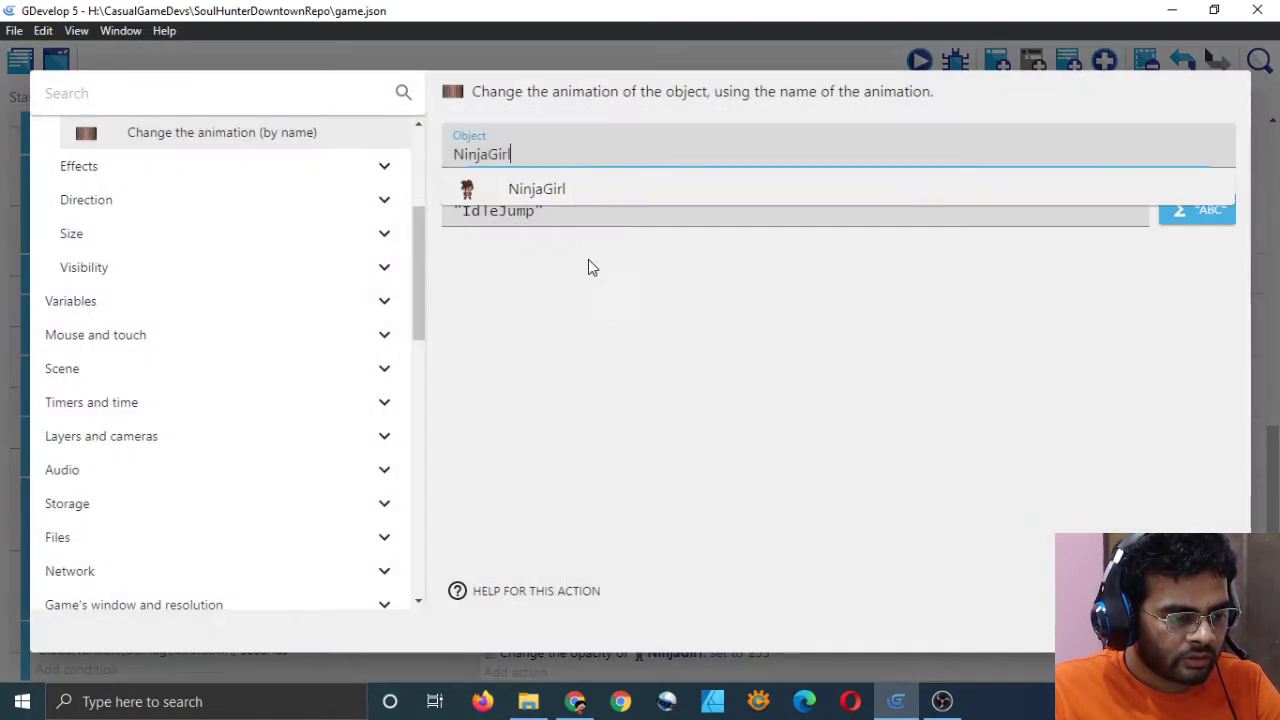
left_click(582, 215)
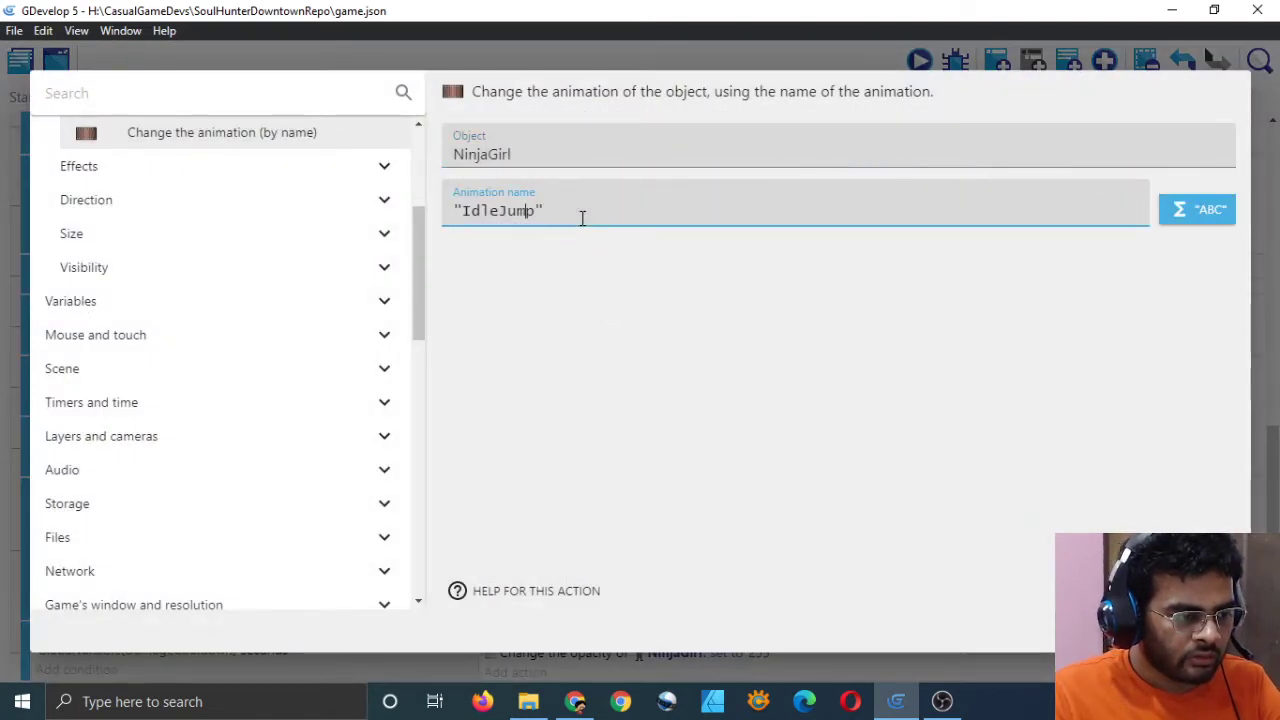
key("BackSpace")
key("BackSpace")
key("BackSpace")
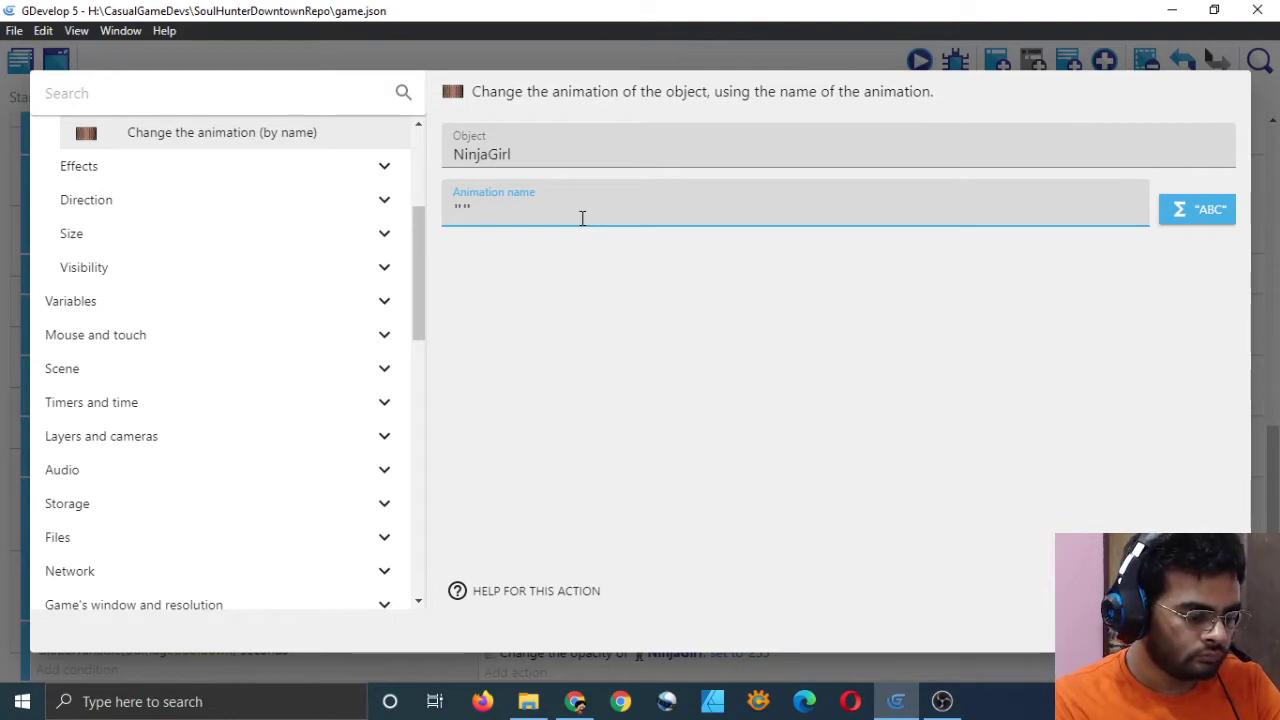
type("JumpThrow")
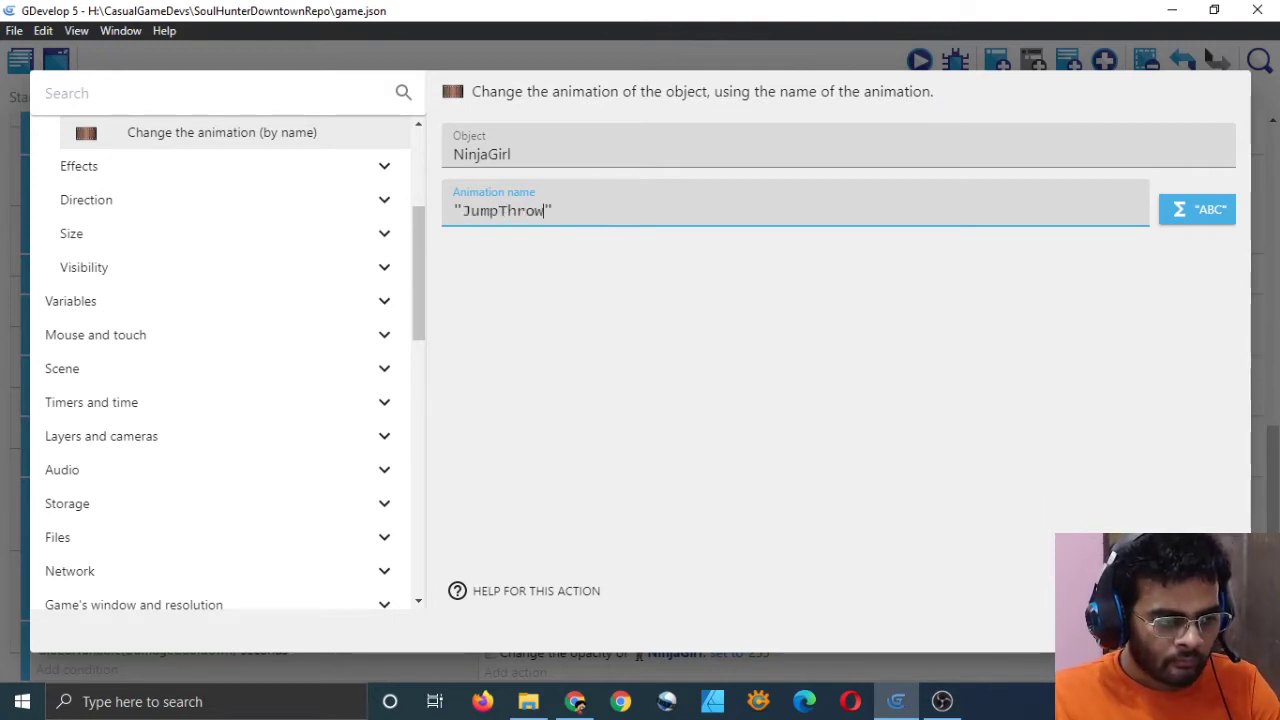
key("Return")
key("ctrl+s")
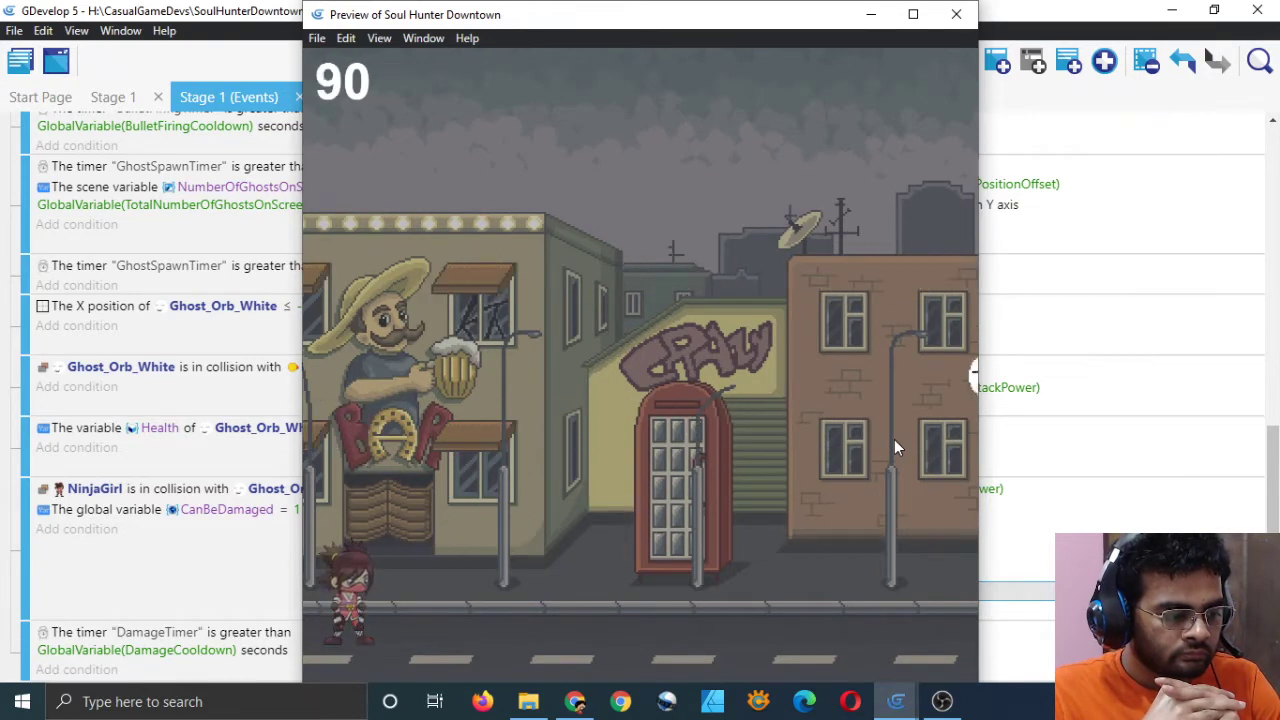
left_click(962, 15)
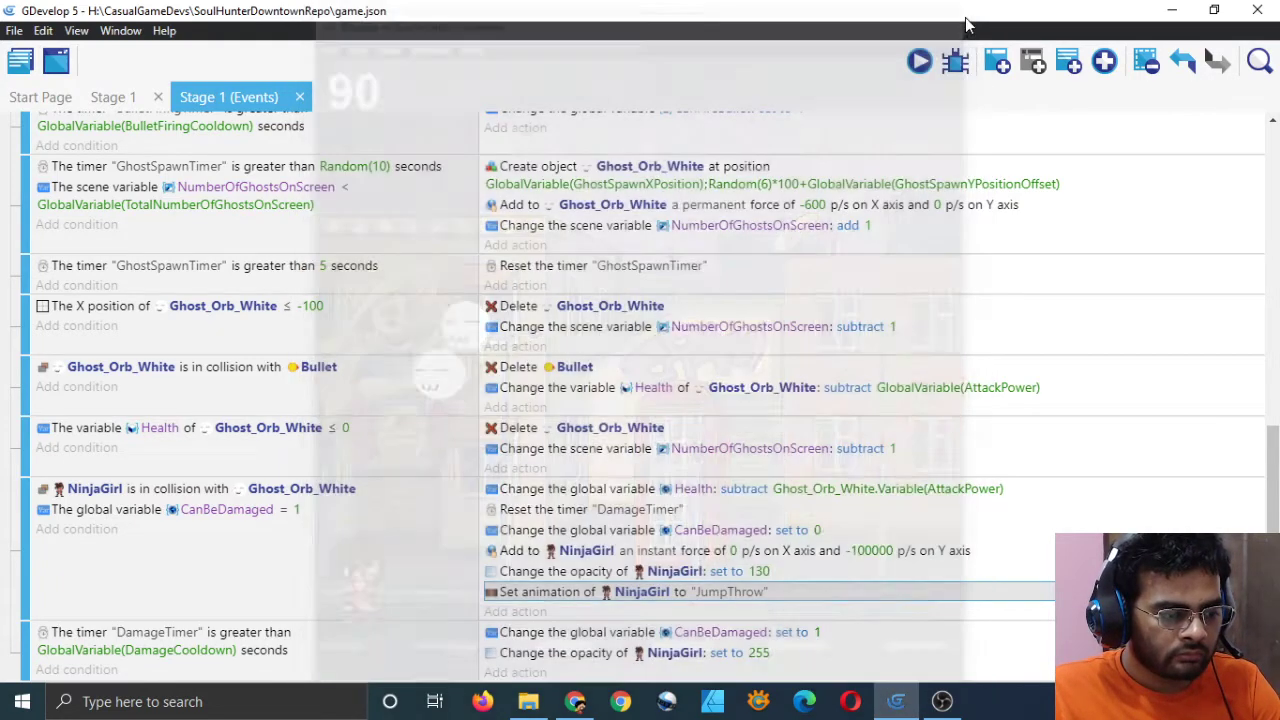
Replace the JumpThrow animation name with Idle, save, and launch a game preview
double_click(545, 596)
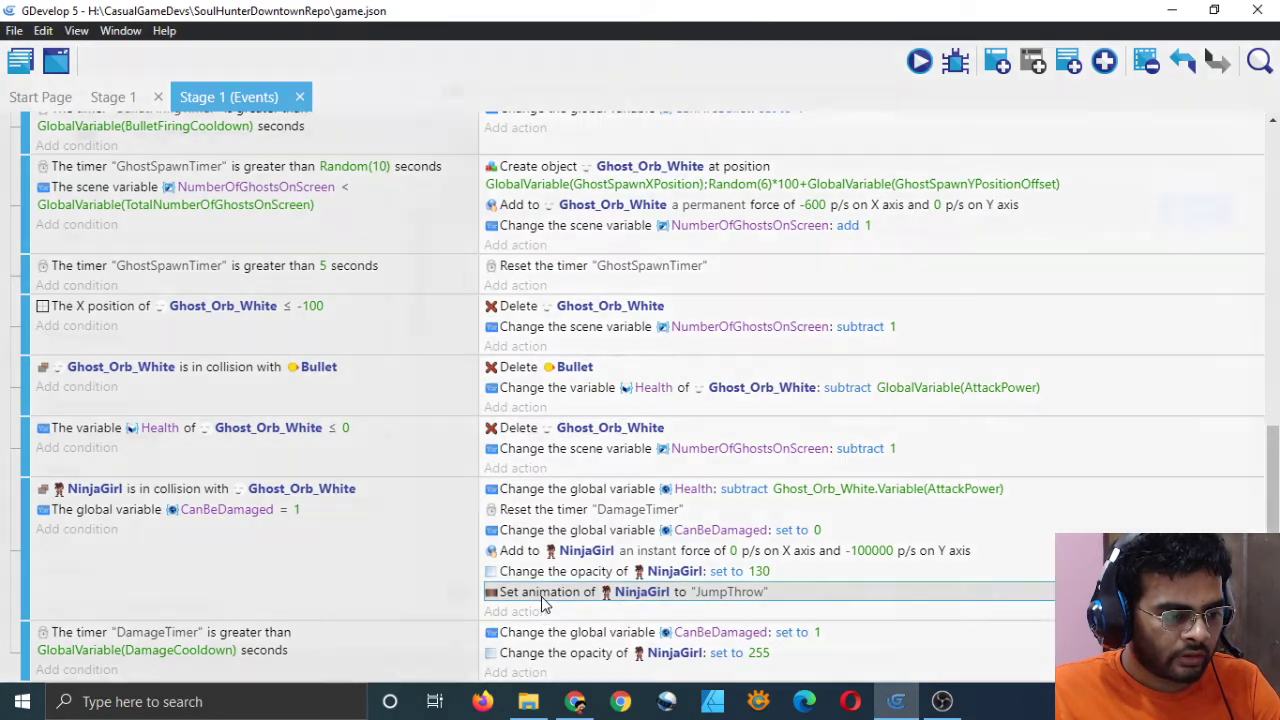
left_click(566, 218)
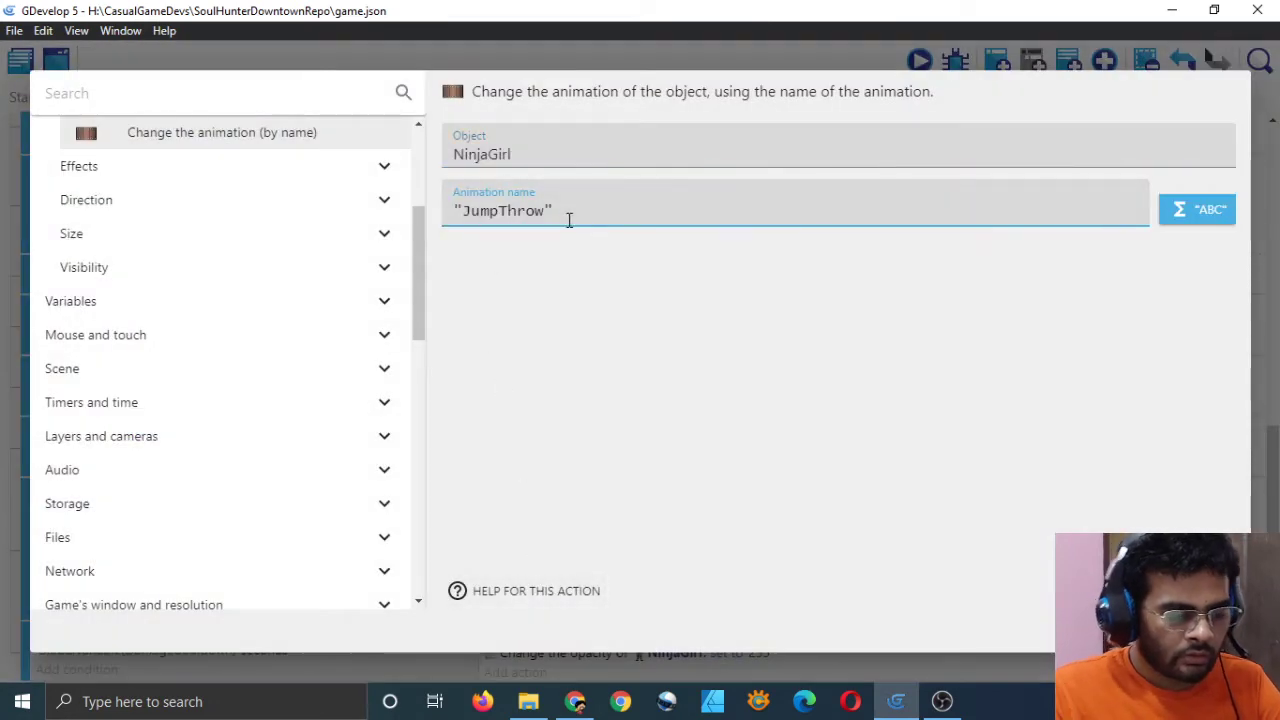
key("BackSpace")
key("BackSpace")
key("BackSpace")
key("BackSpace")
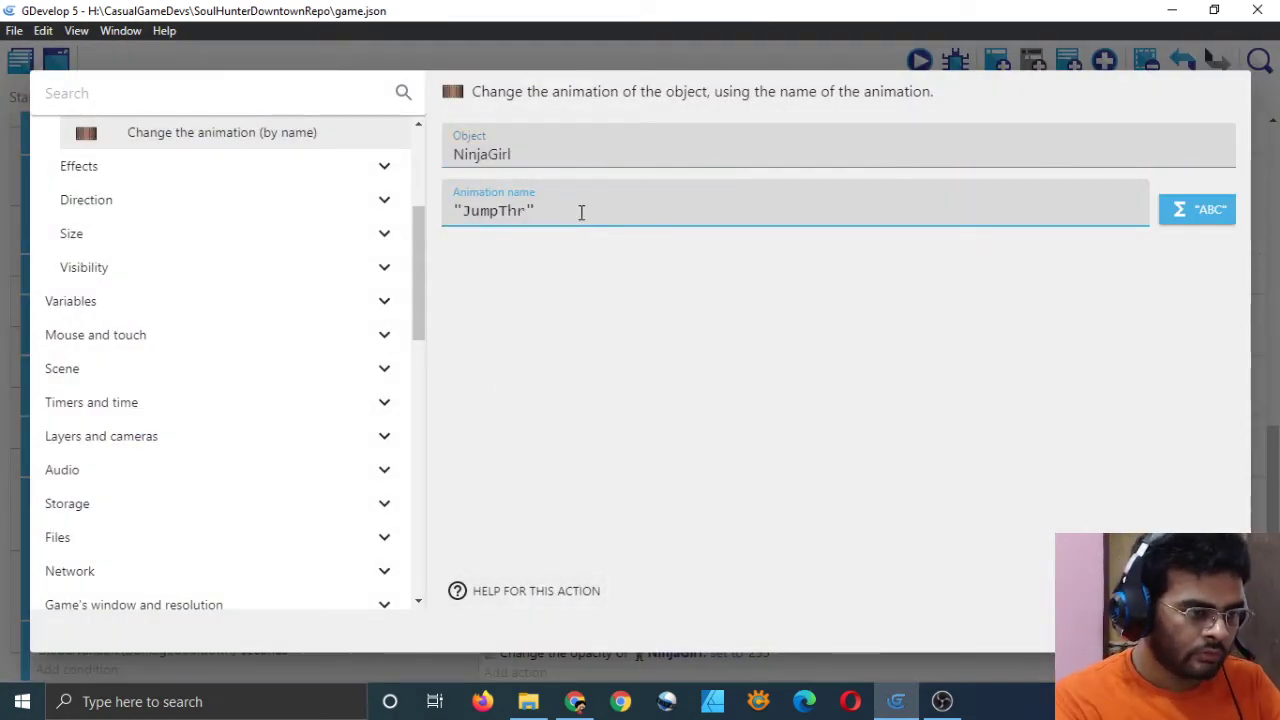
type("Idle")
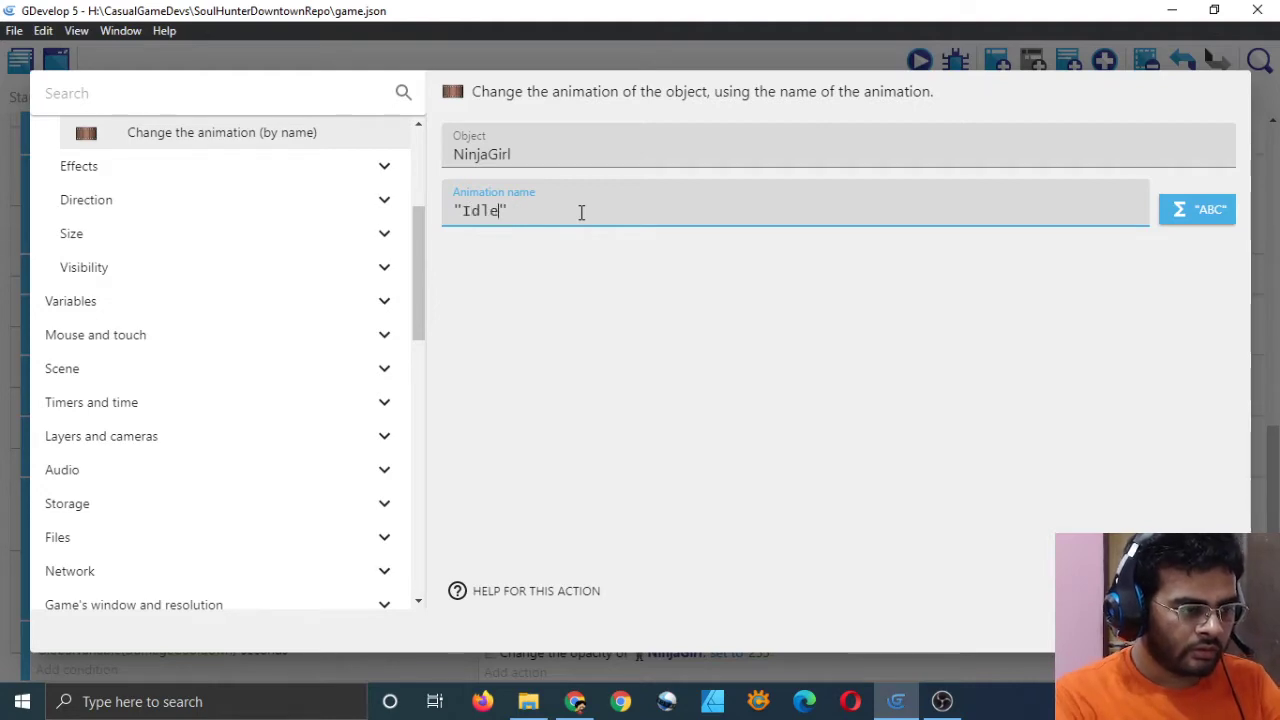
key("Return")
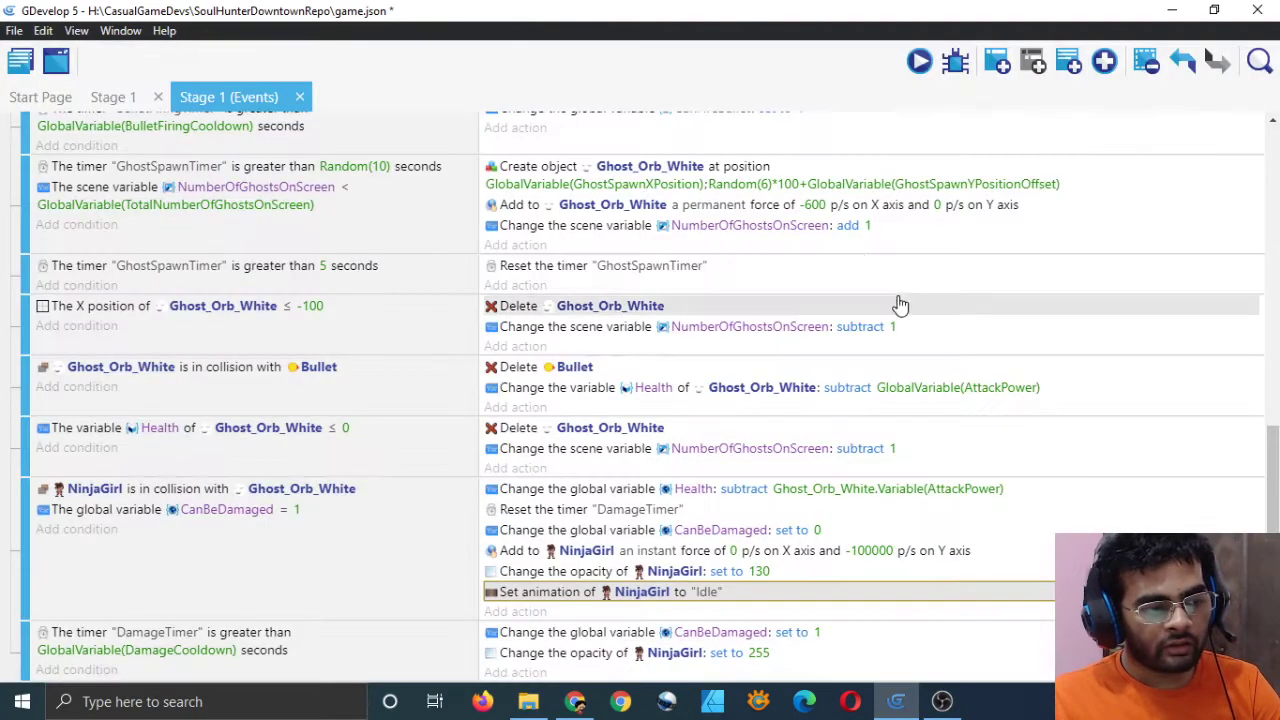
key("ctrl+s")
left_click(919, 61)
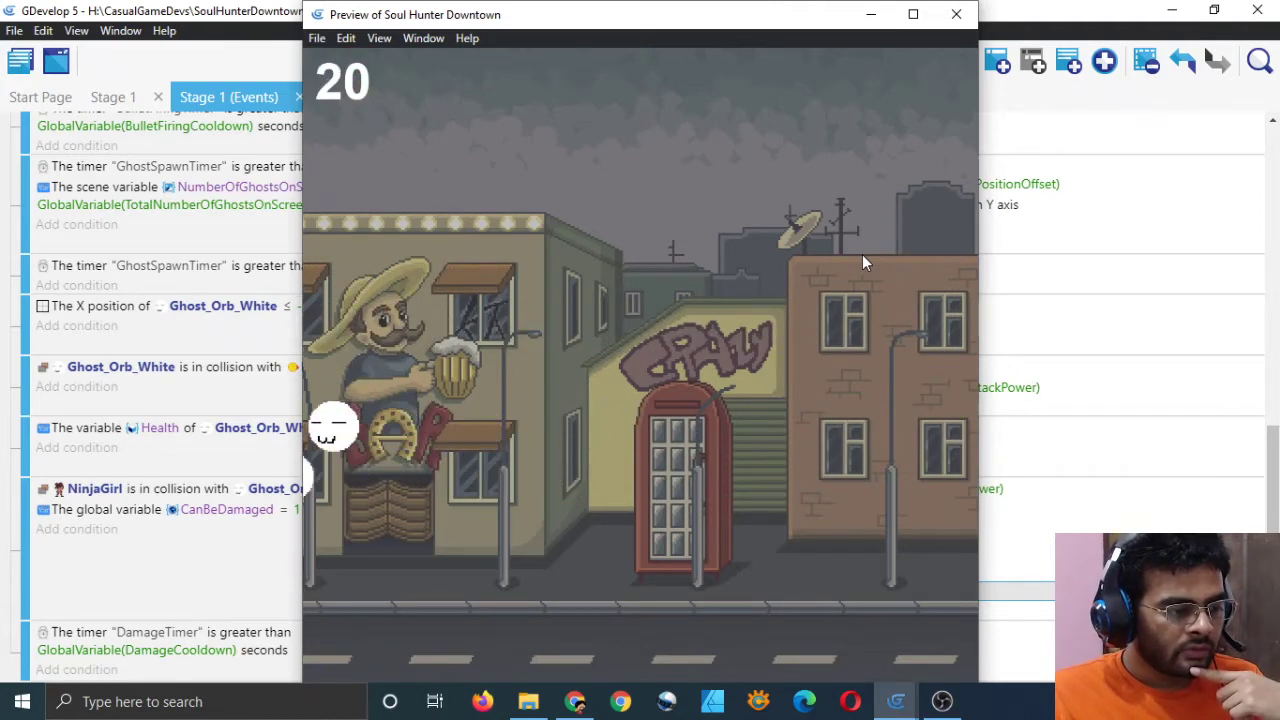
Close the preview, look over the Stage 1 scene layout, and go back to its events
left_click(956, 14)
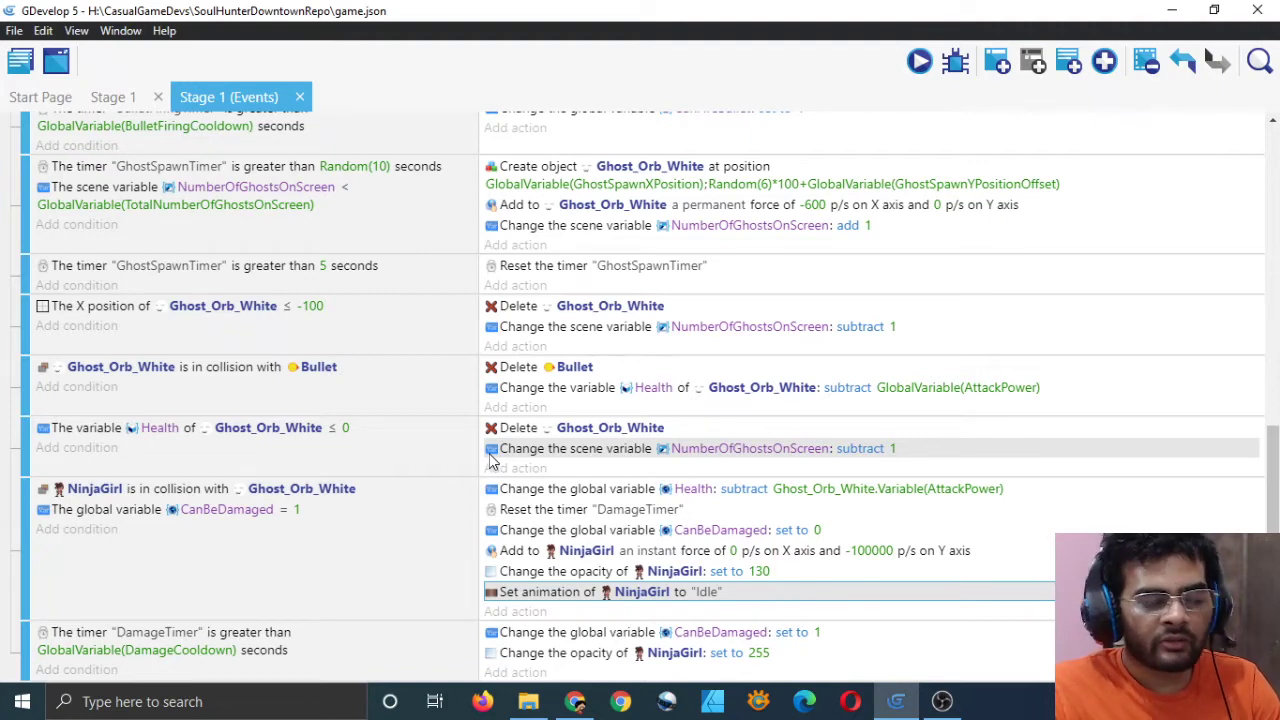
left_click(113, 97)
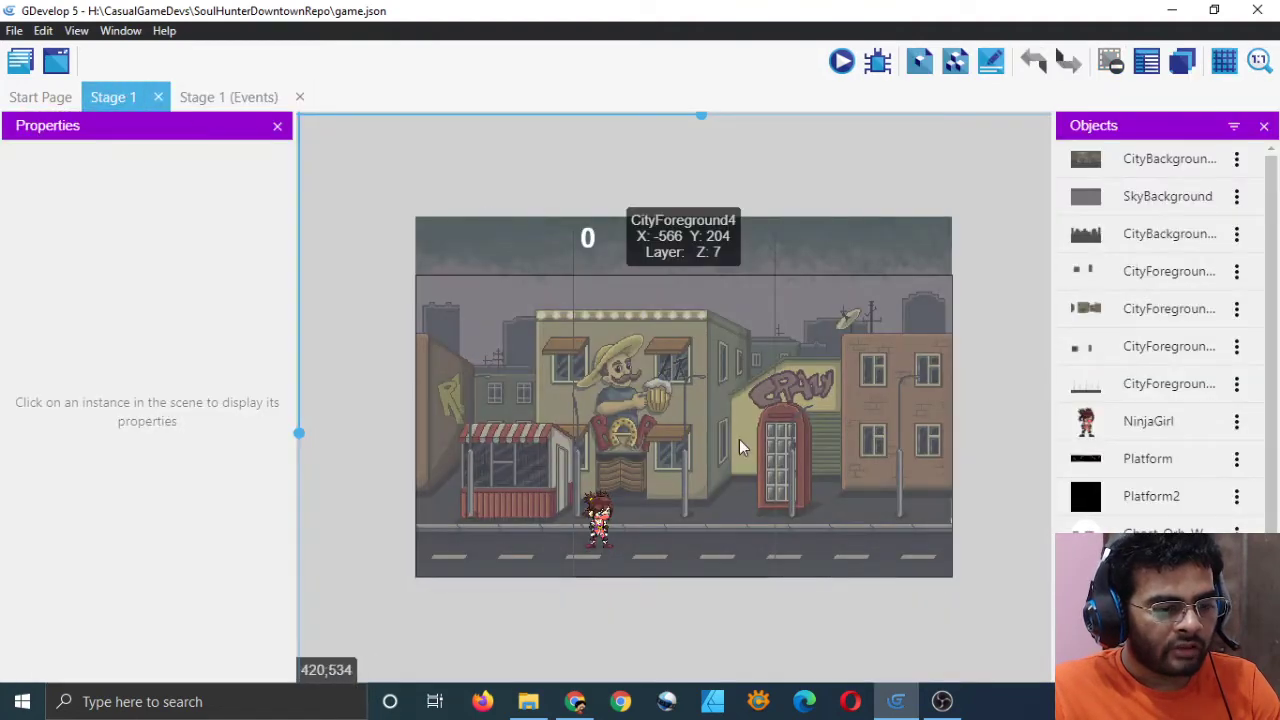
left_click(224, 100)
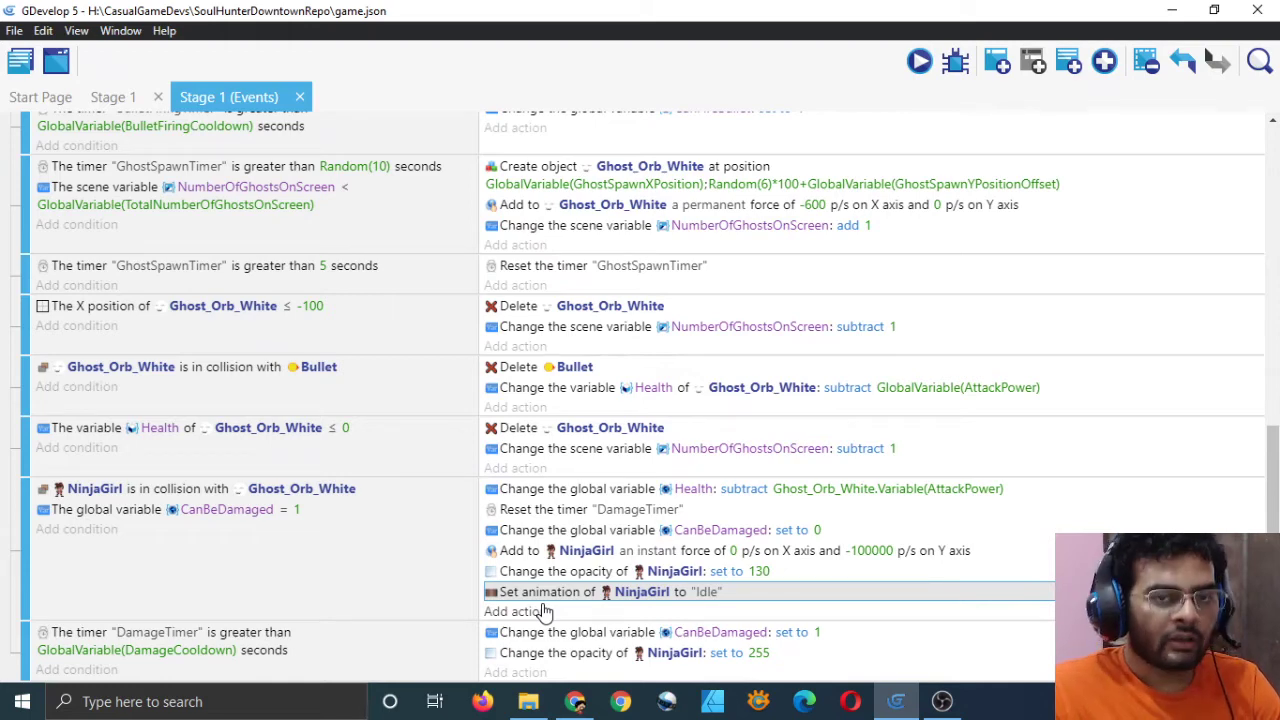
Cut NinjaGirl's upward instant force action from the collision event, save, and preview
left_click(527, 558)
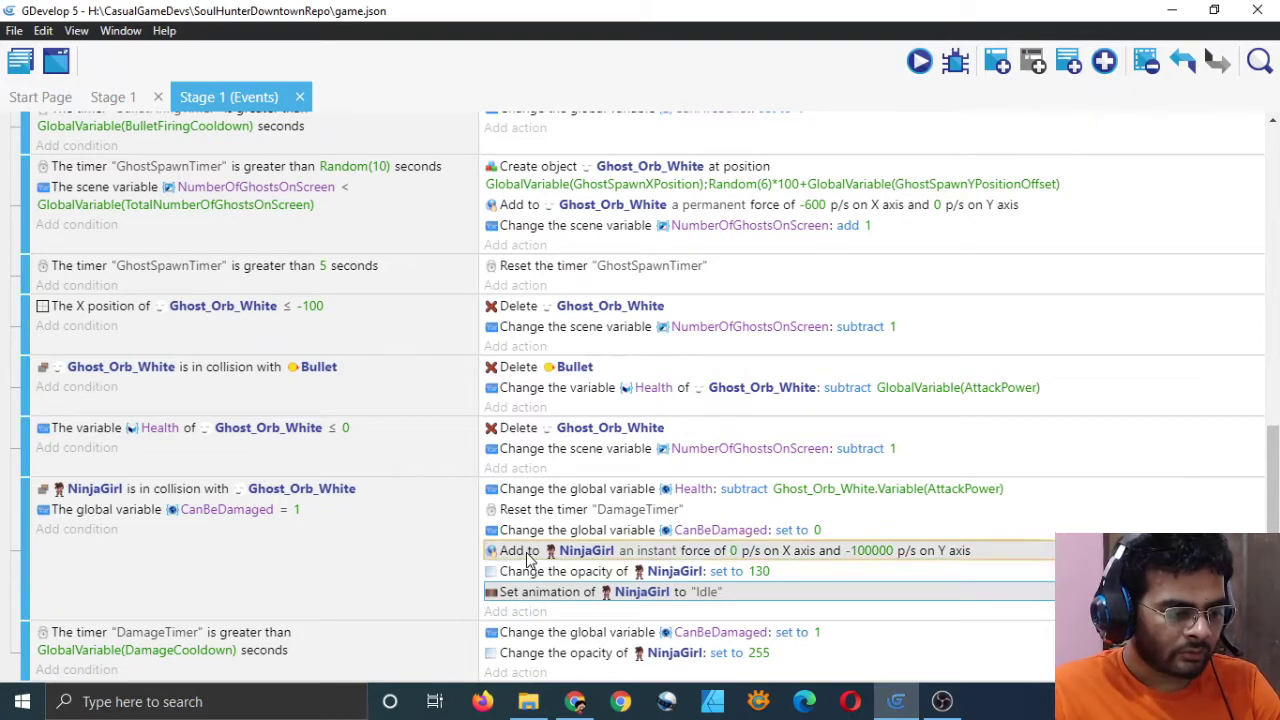
right_click(527, 560)
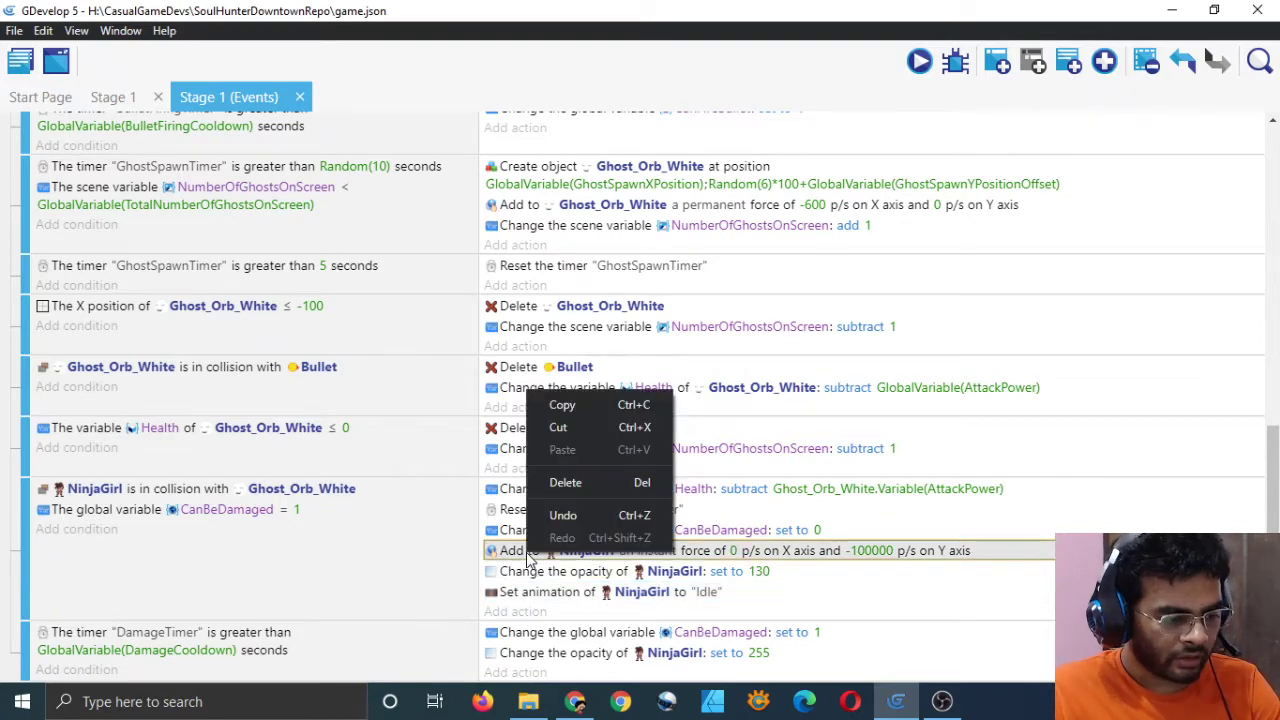
left_click(565, 427)
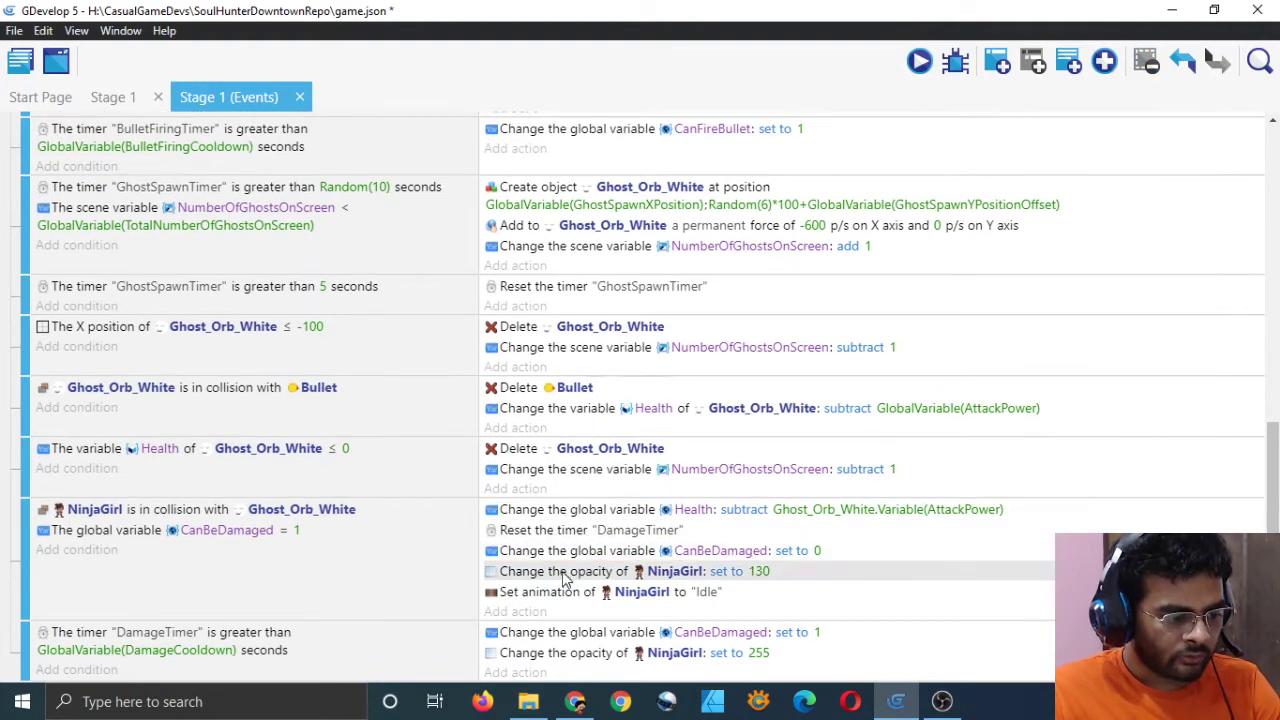
key("ctrl+s")
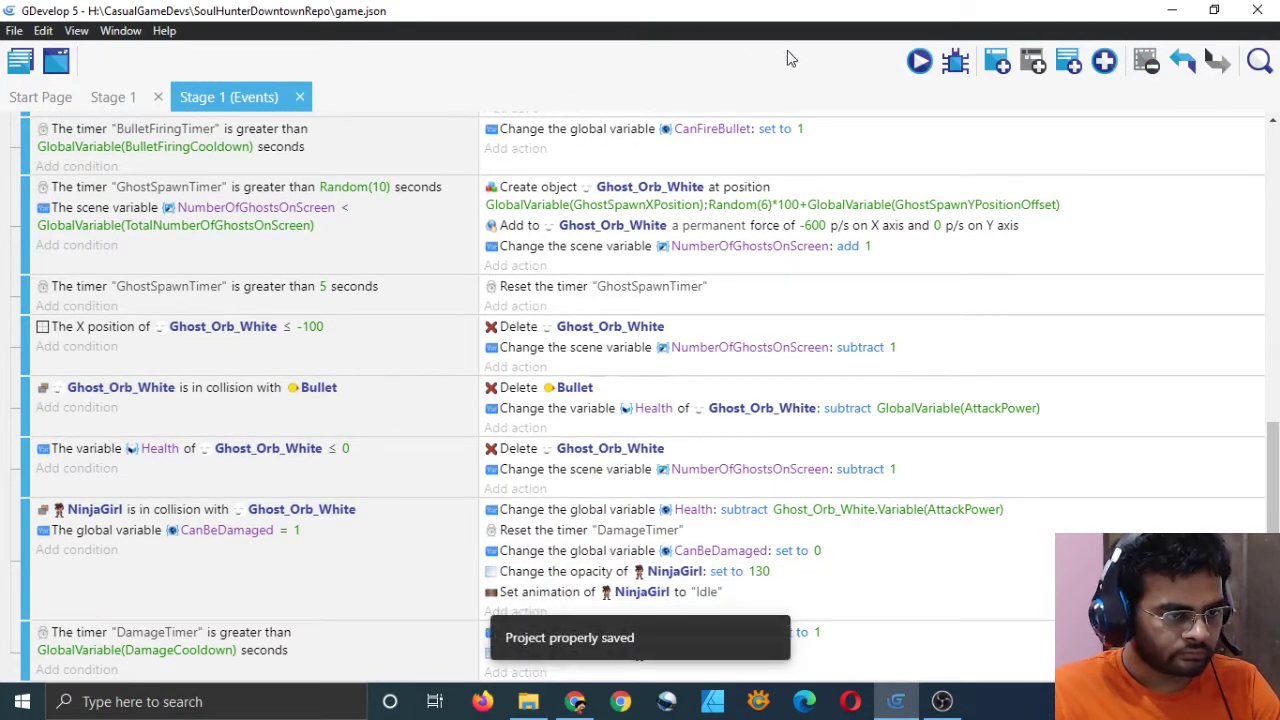
left_click(918, 61)
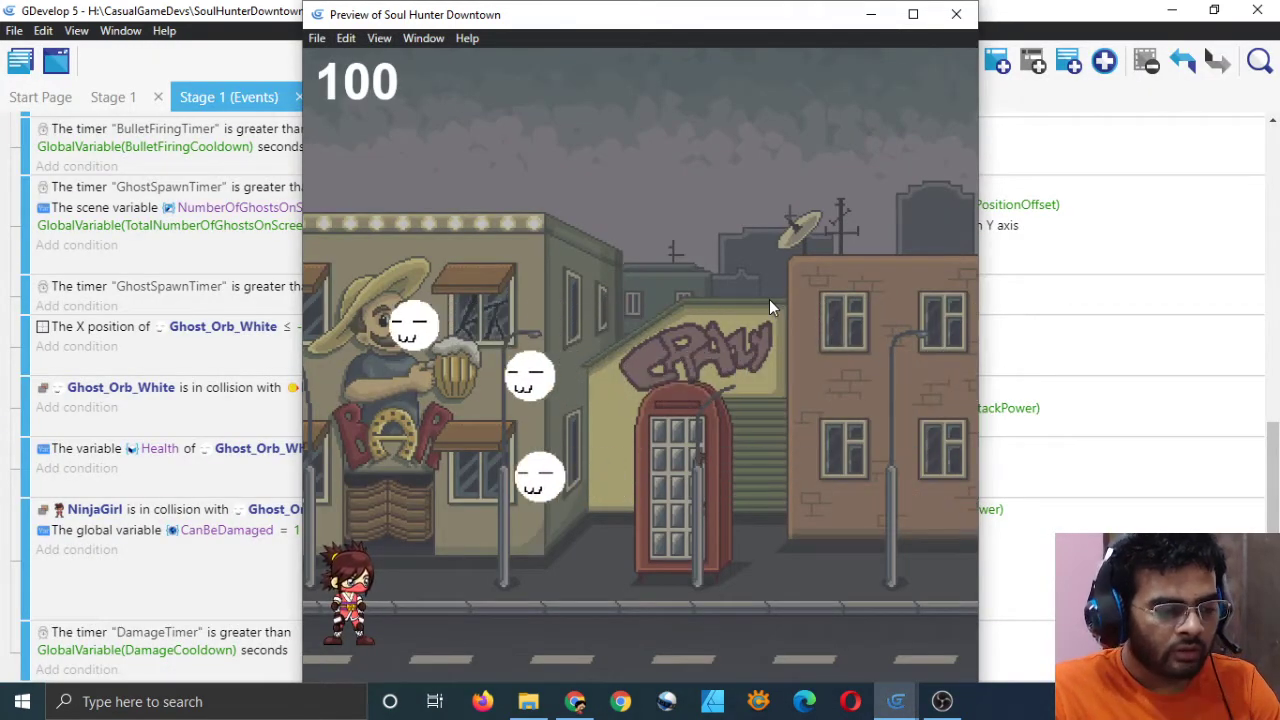
Close the preview, run another test preview, and close it again
left_click(958, 19)
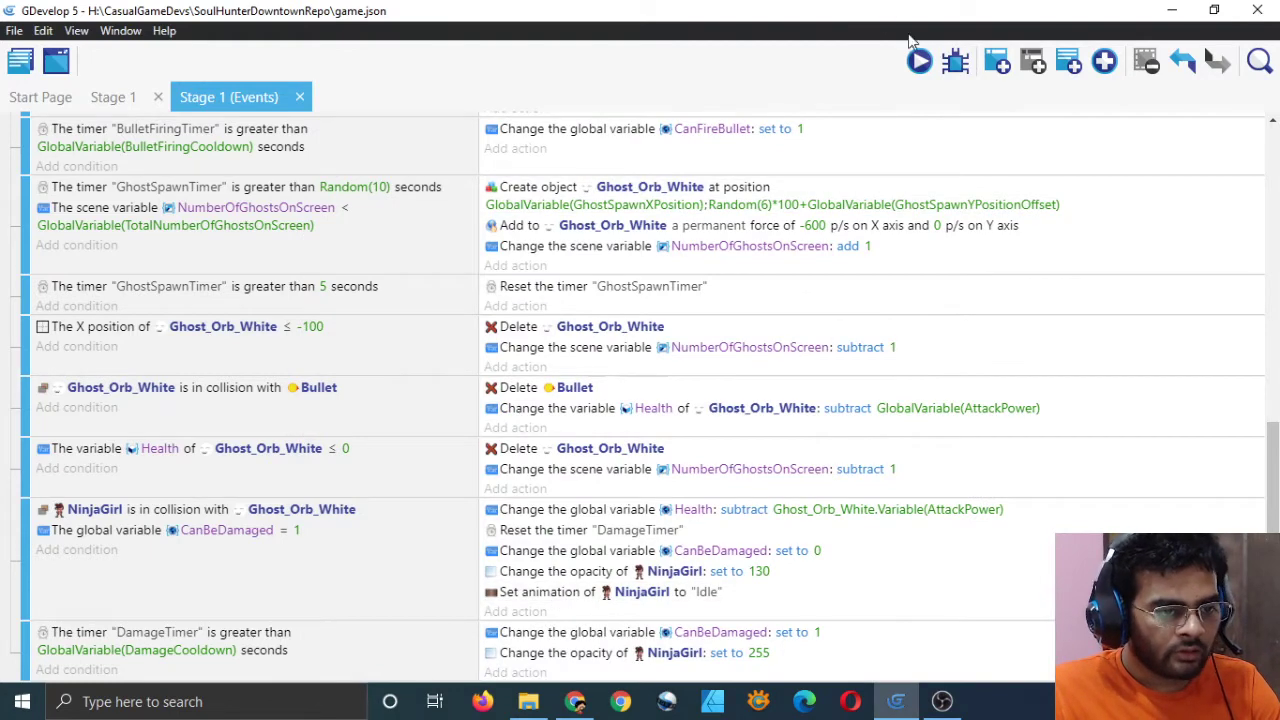
left_click(921, 62)
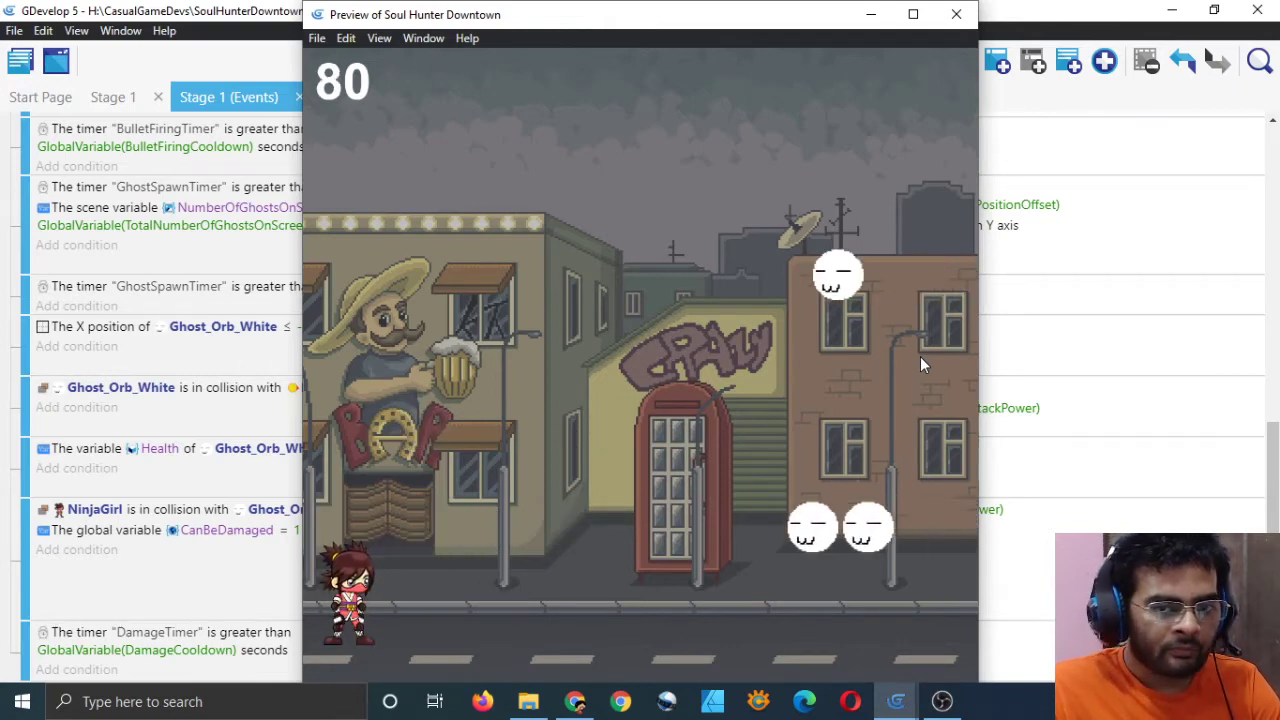
left_click(956, 14)
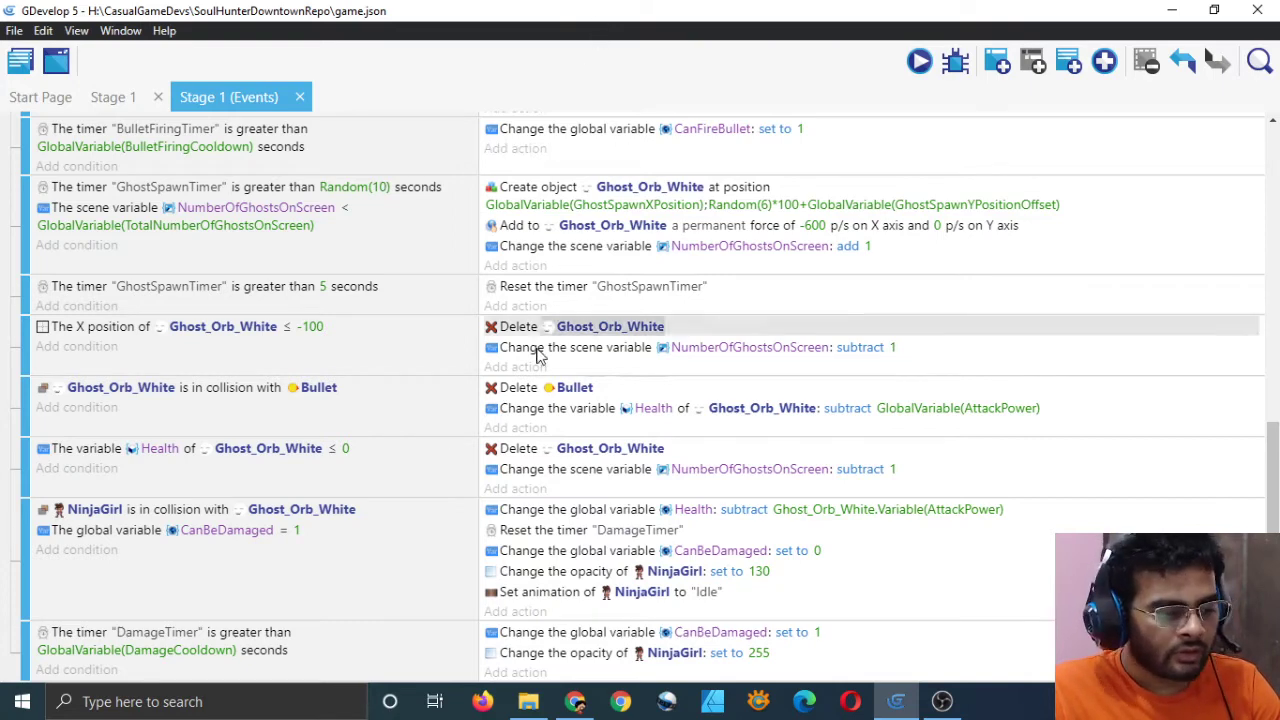
Set NinjaGirl's collision animation from Idle back to "IdleJump" and save
double_click(540, 595)
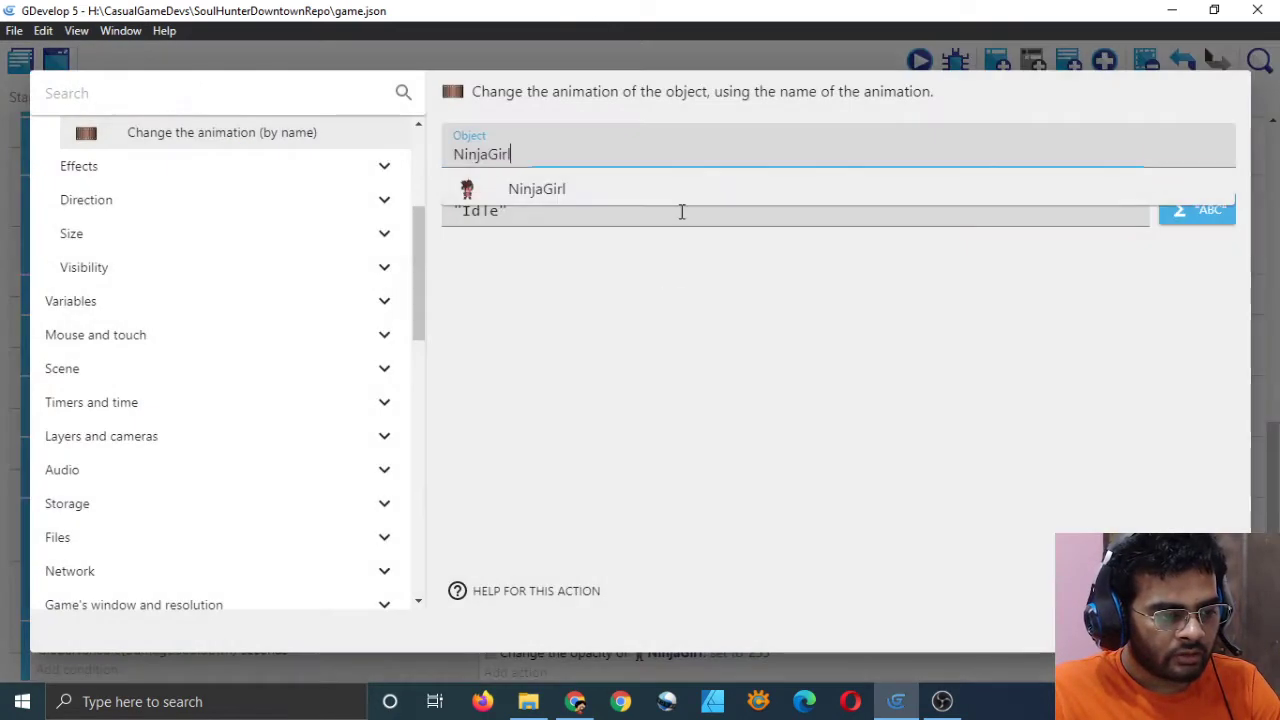
left_click(665, 210)
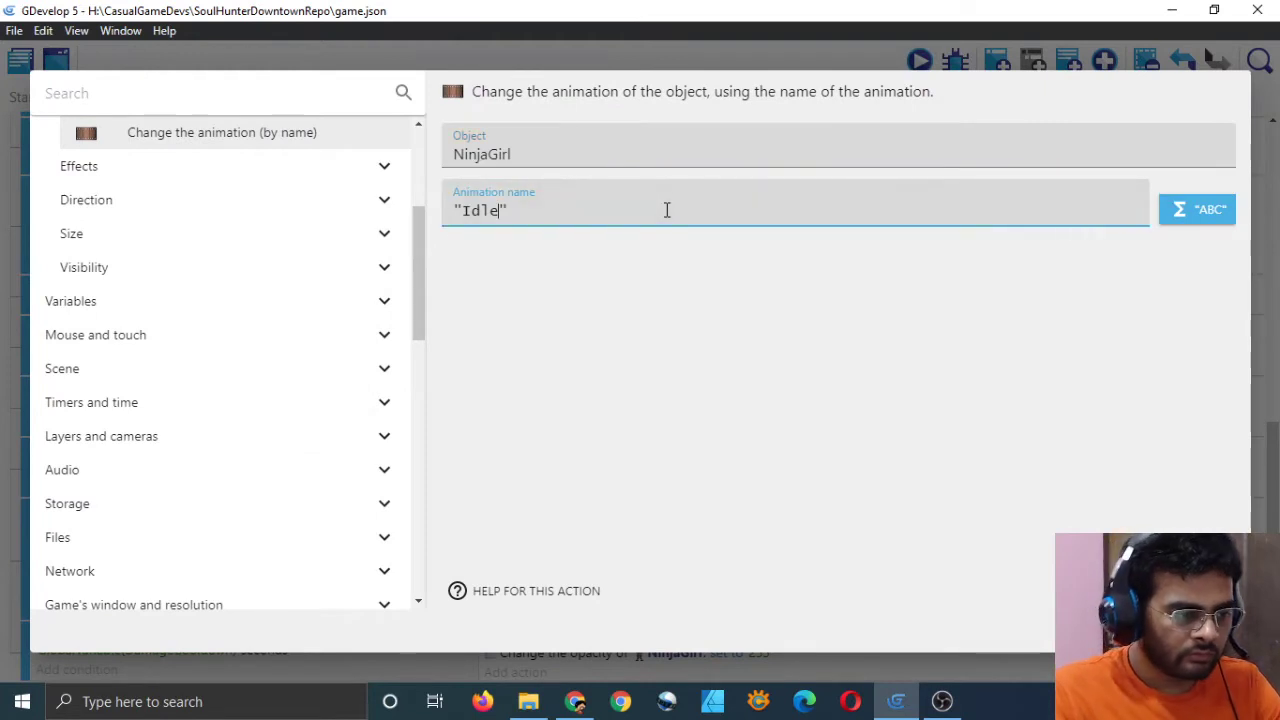
key("BackSpace")
key("BackSpace")
key("BackSpace")
key("BackSpace")
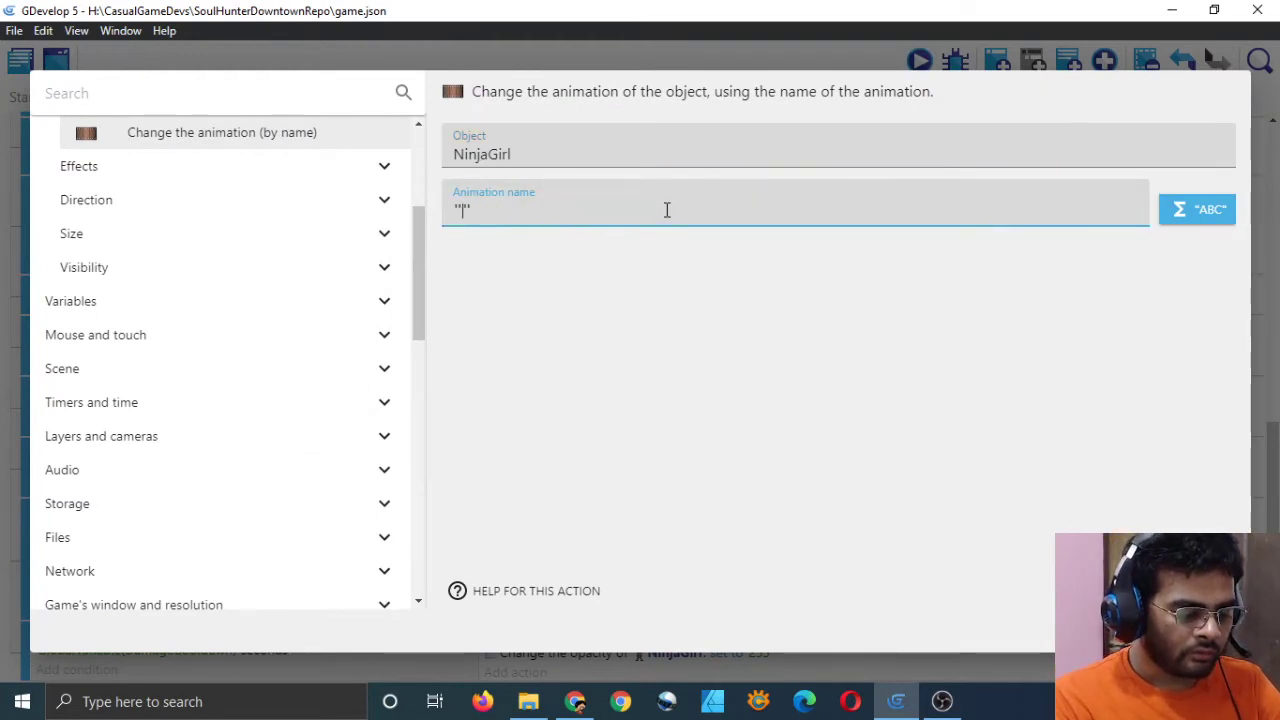
type("IdleJump")
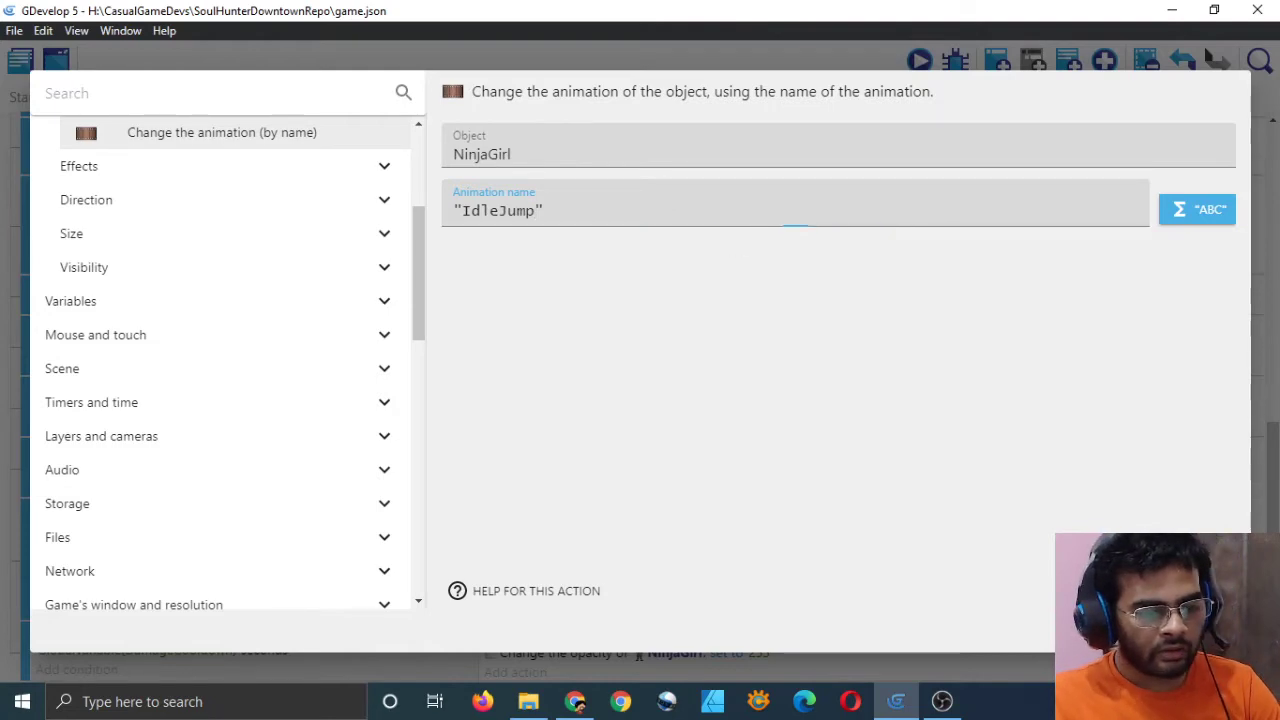
left_click(1215, 632)
key("ctrl+s")
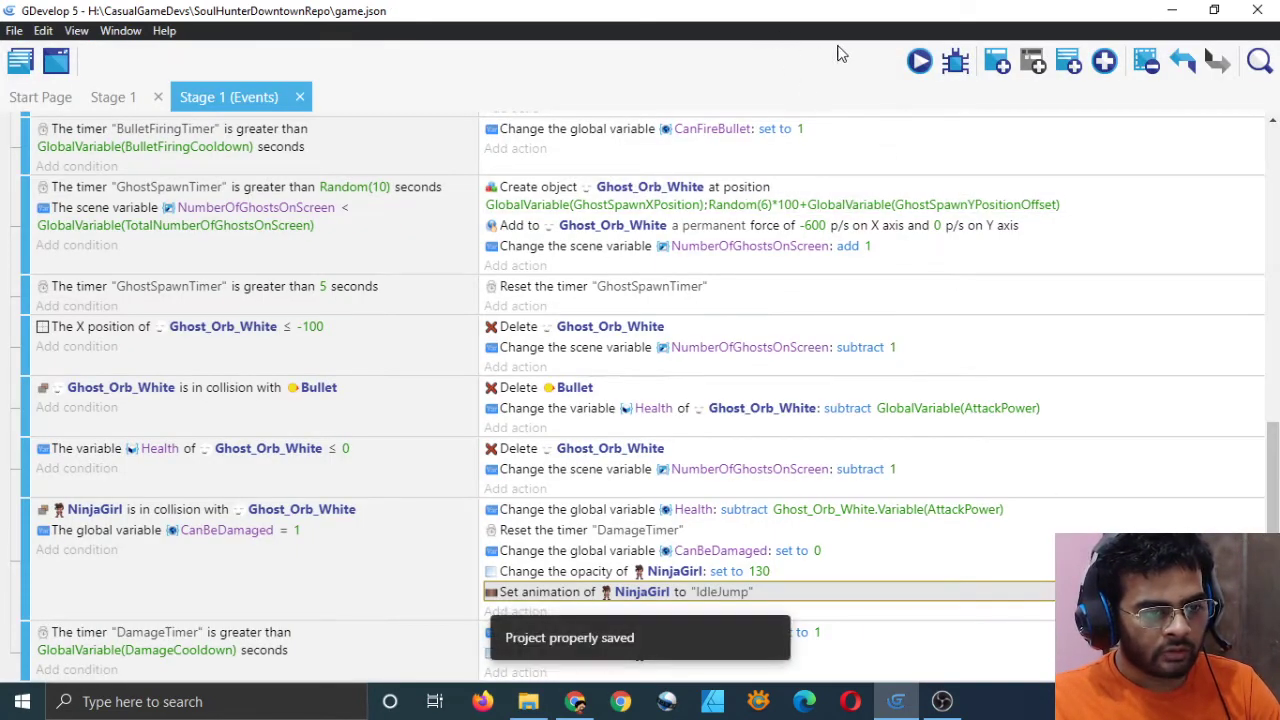
left_click(919, 61)
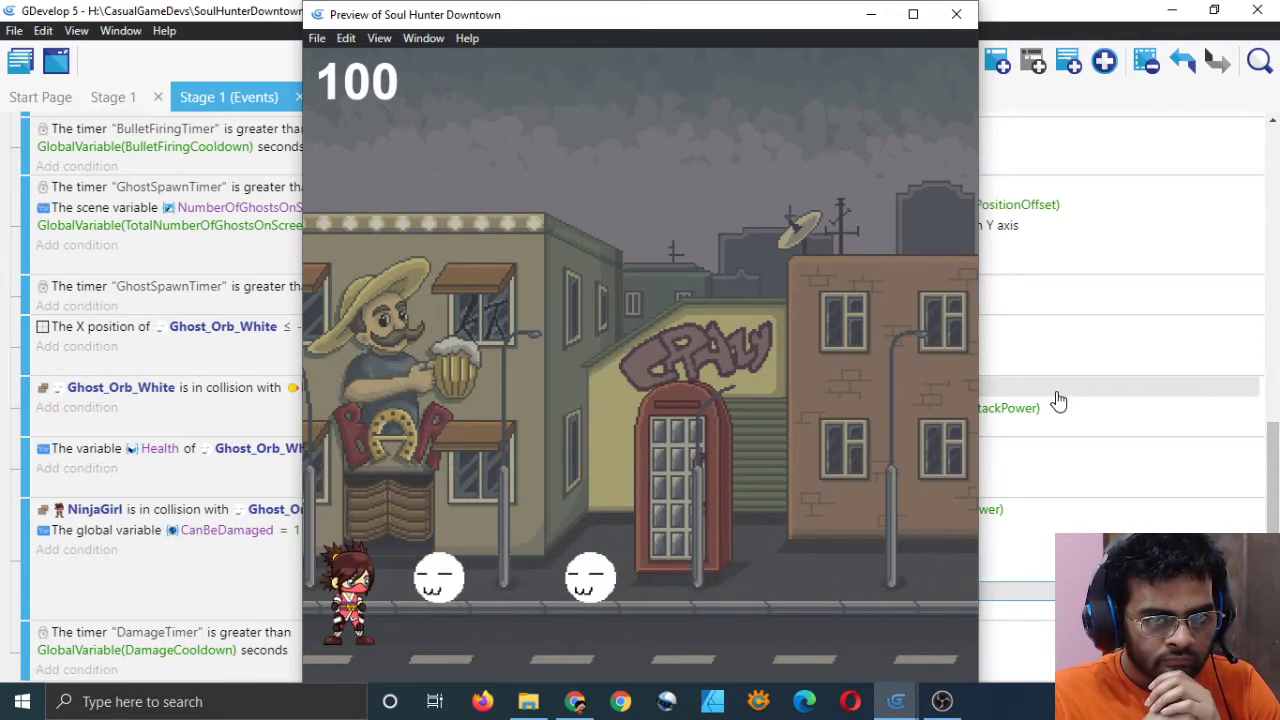
left_click(956, 14)
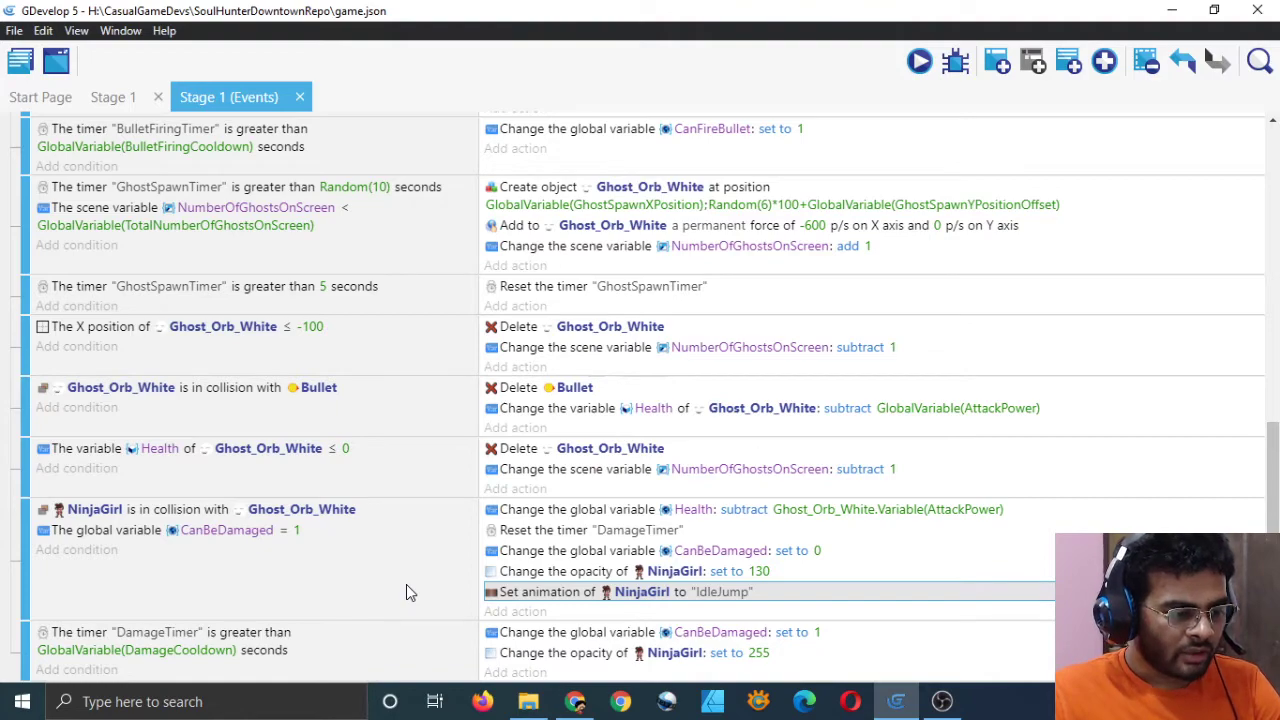
scroll(388, 571, "up", 1)
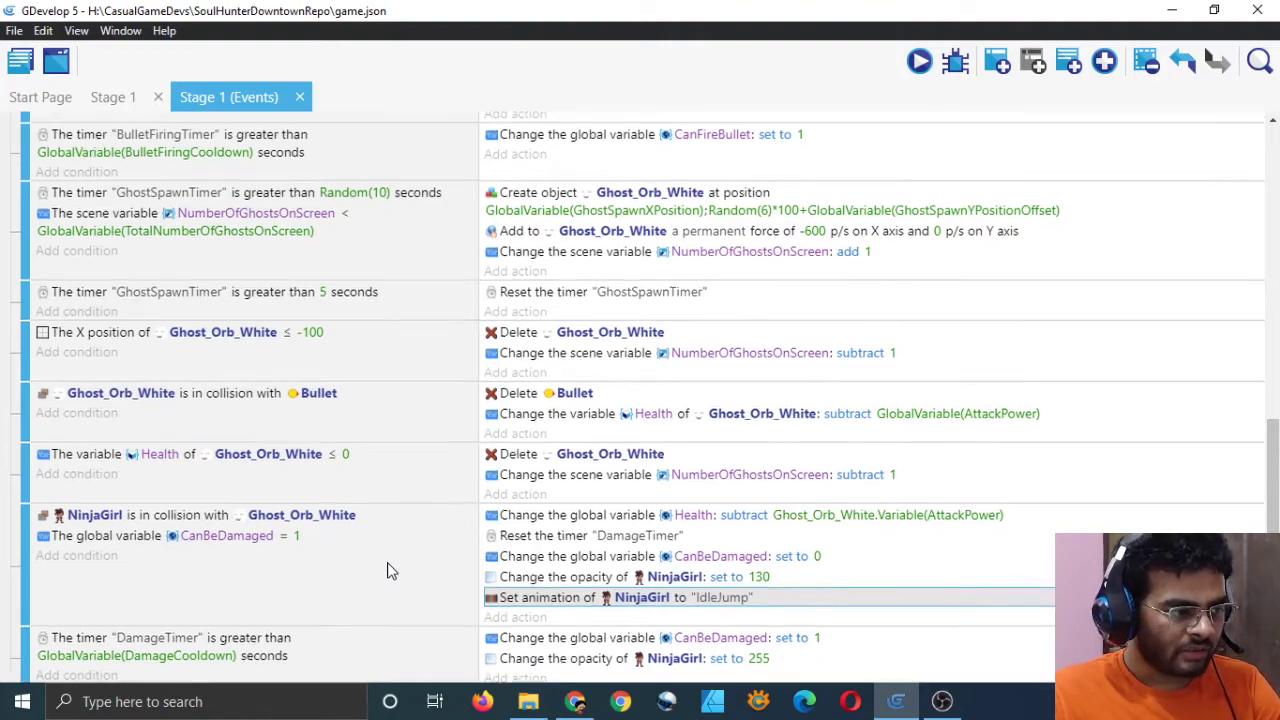
scroll(390, 567, "up", 7)
scroll(300, 550, "down", 2)
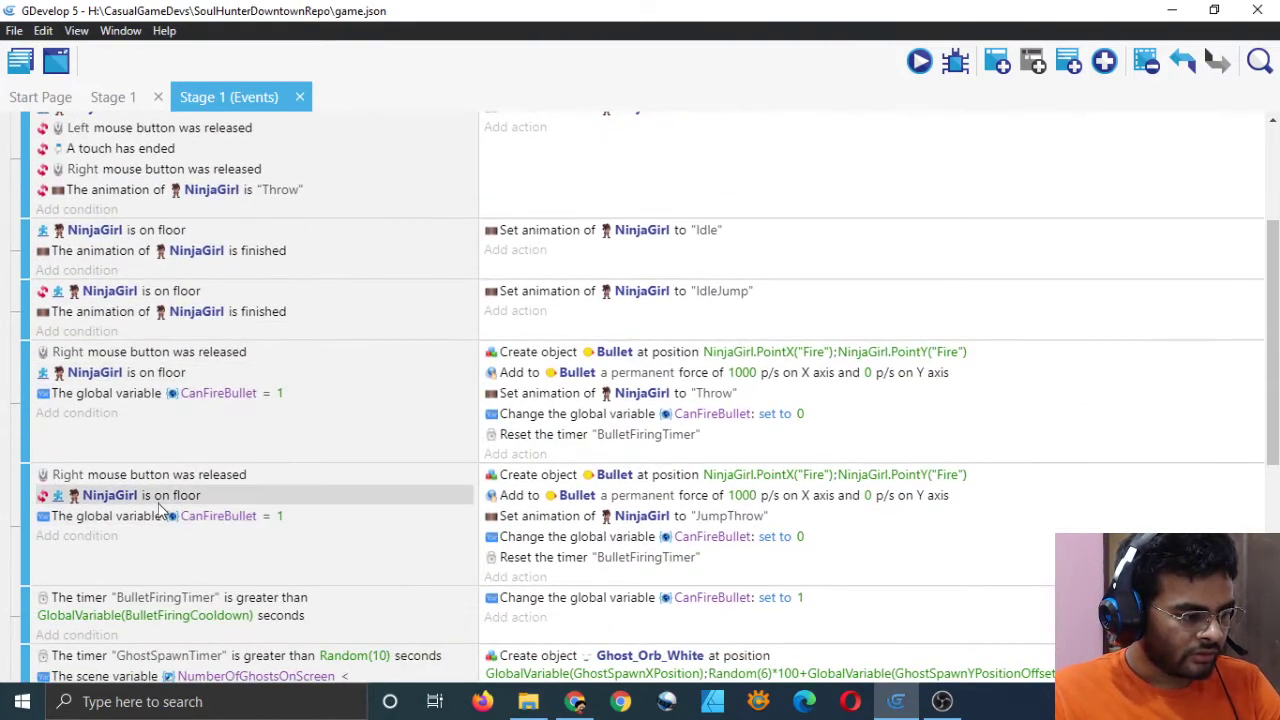
scroll(135, 495, "up", 2)
scroll(114, 480, "down", 2)
scroll(113, 487, "up", 1)
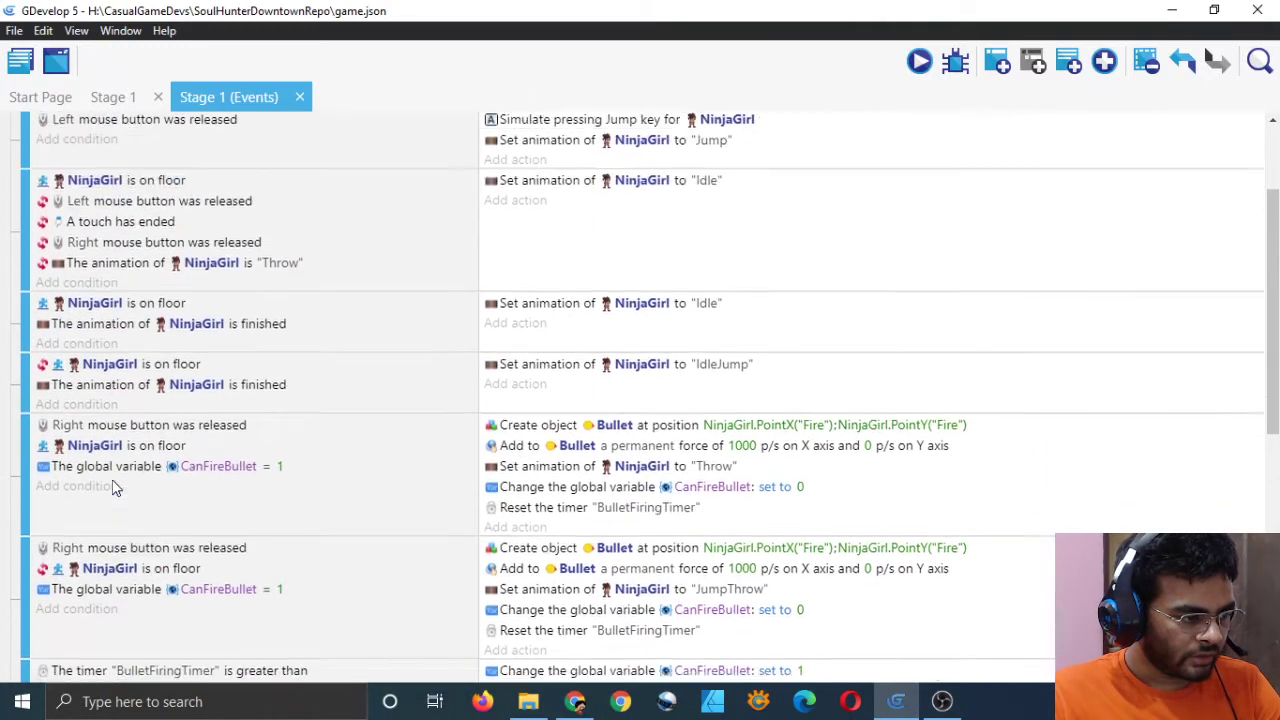
scroll(113, 487, "up", 1)
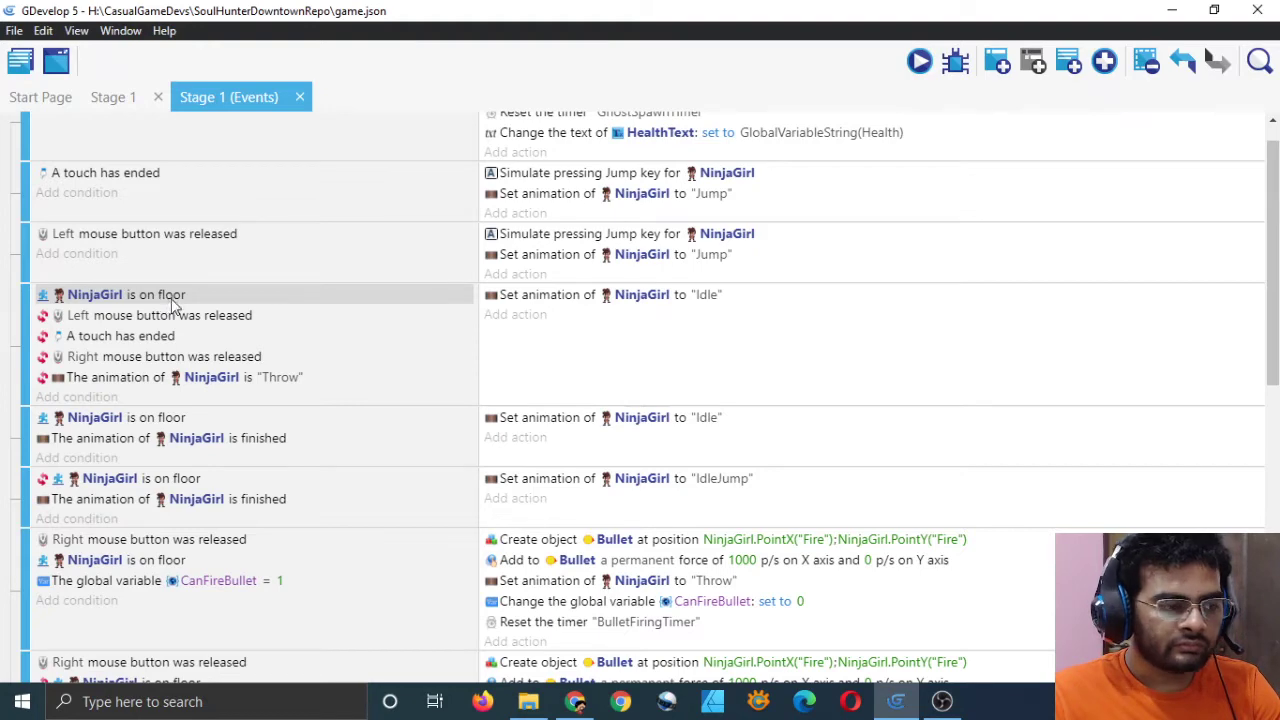
scroll(483, 372, "up", 1)
scroll(537, 403, "down", 3)
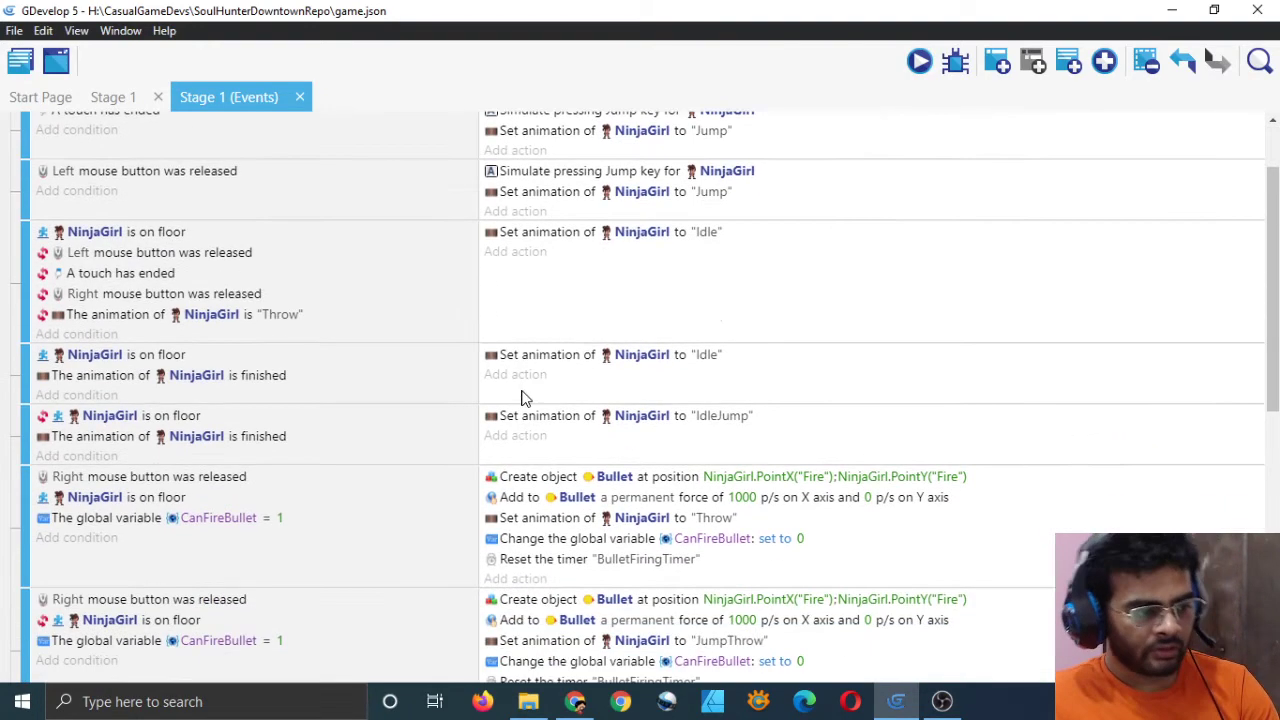
scroll(520, 394, "up", 3)
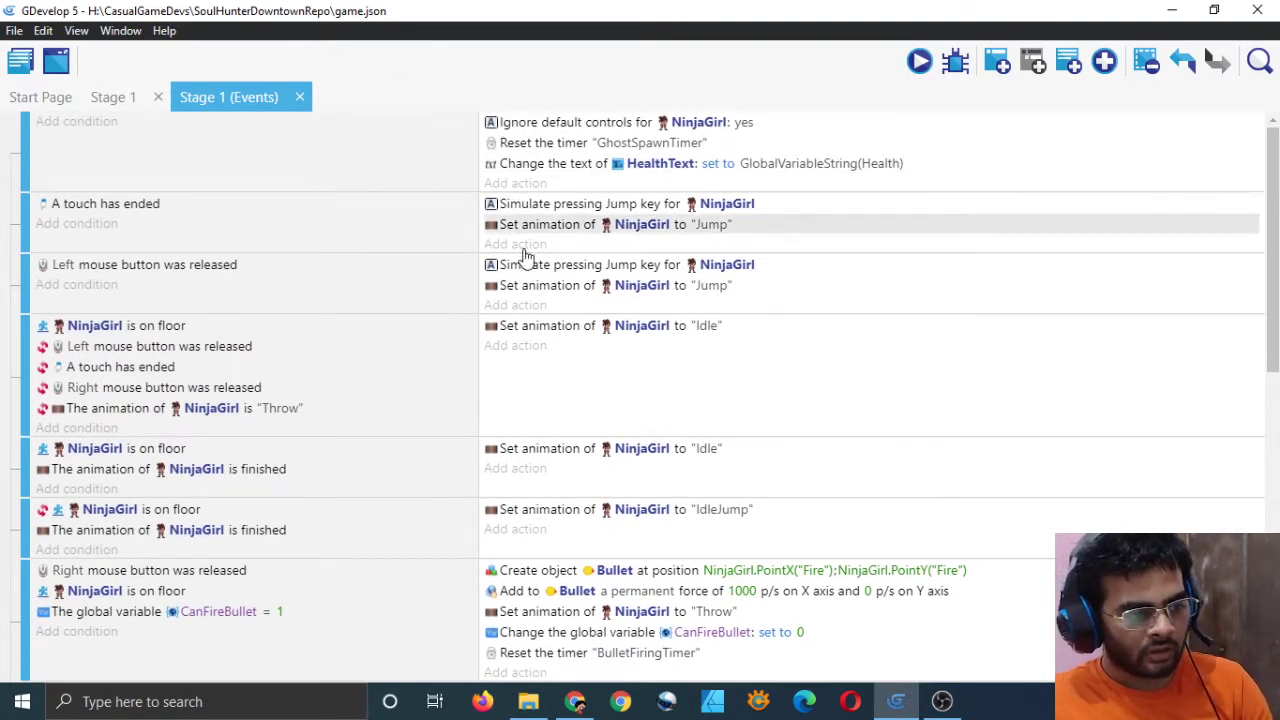
scroll(530, 560, "down", 15)
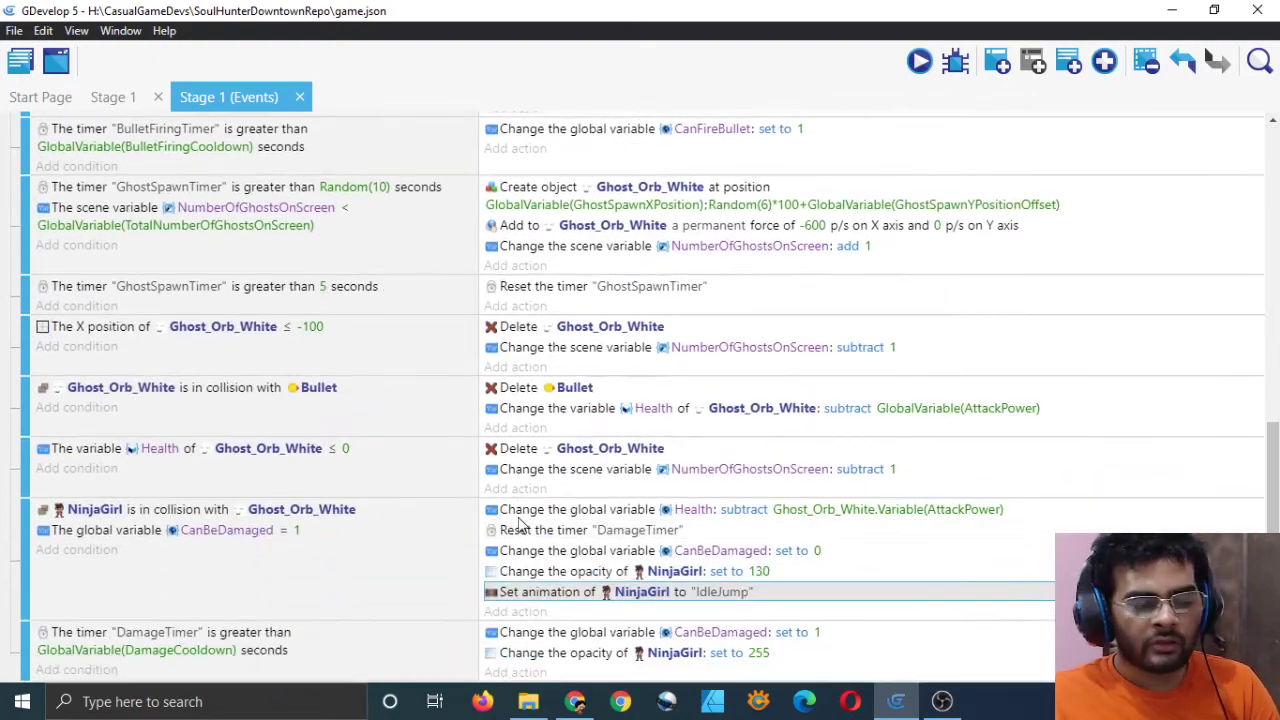
scroll(537, 590, "up", 15)
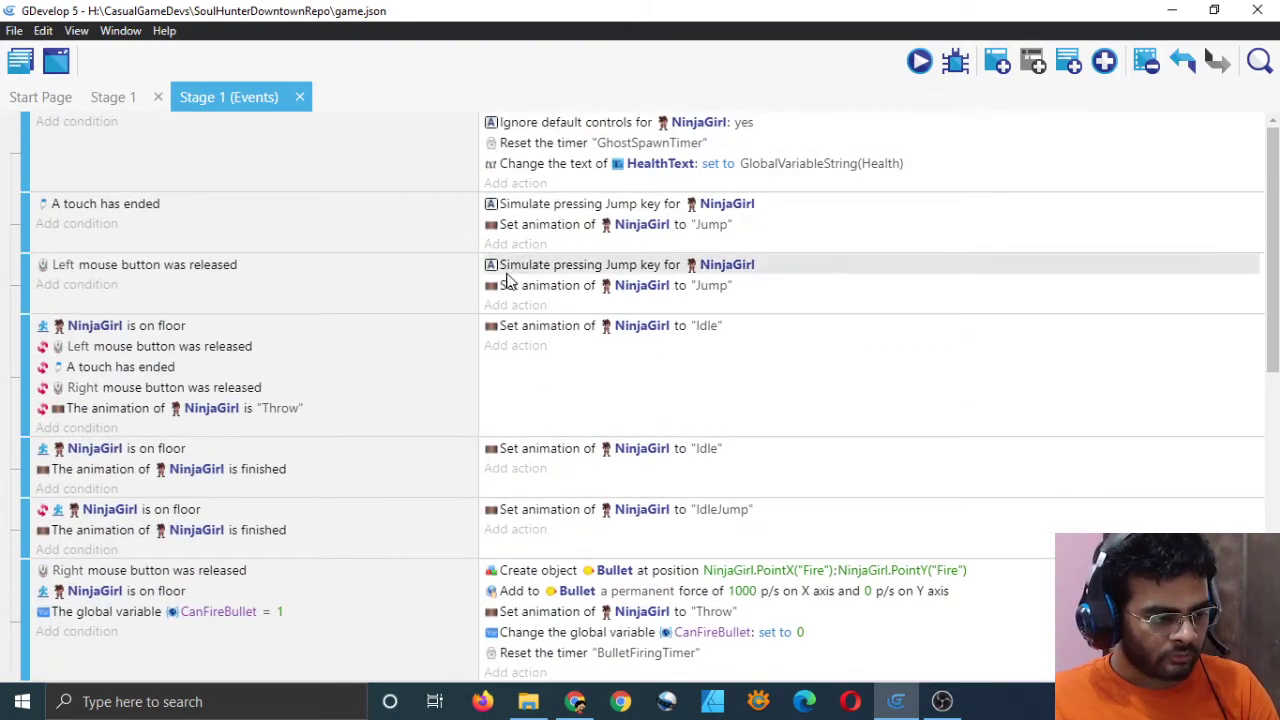
scroll(214, 243, "down", 3)
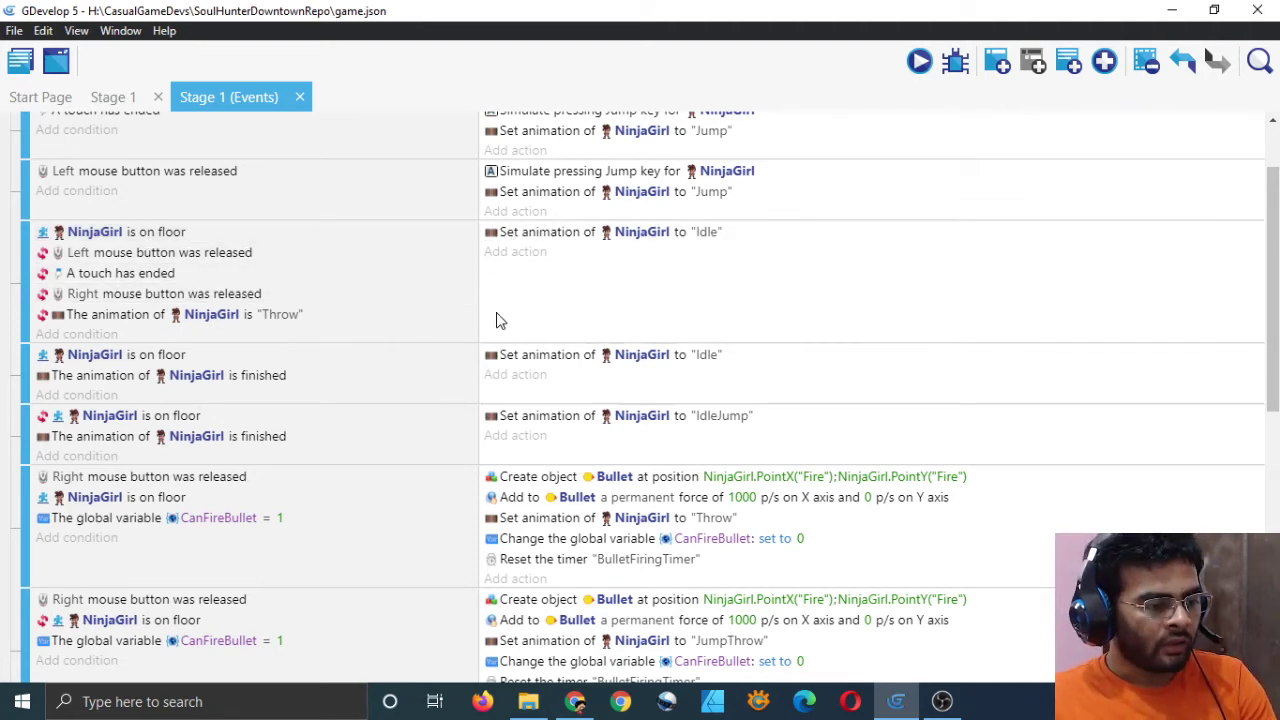
scroll(494, 323, "down", 13)
scroll(497, 325, "down", 3)
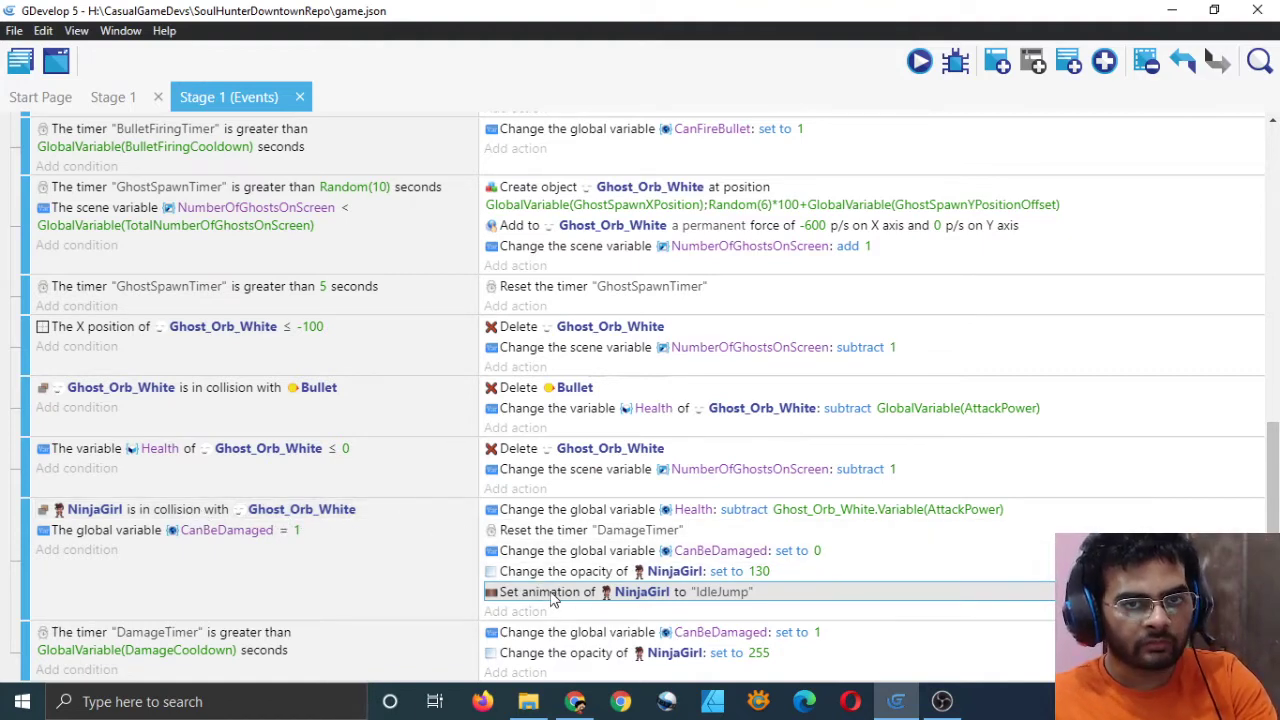
Scroll up and down through the Stage 1 events to review them
scroll(510, 378, "up", 5)
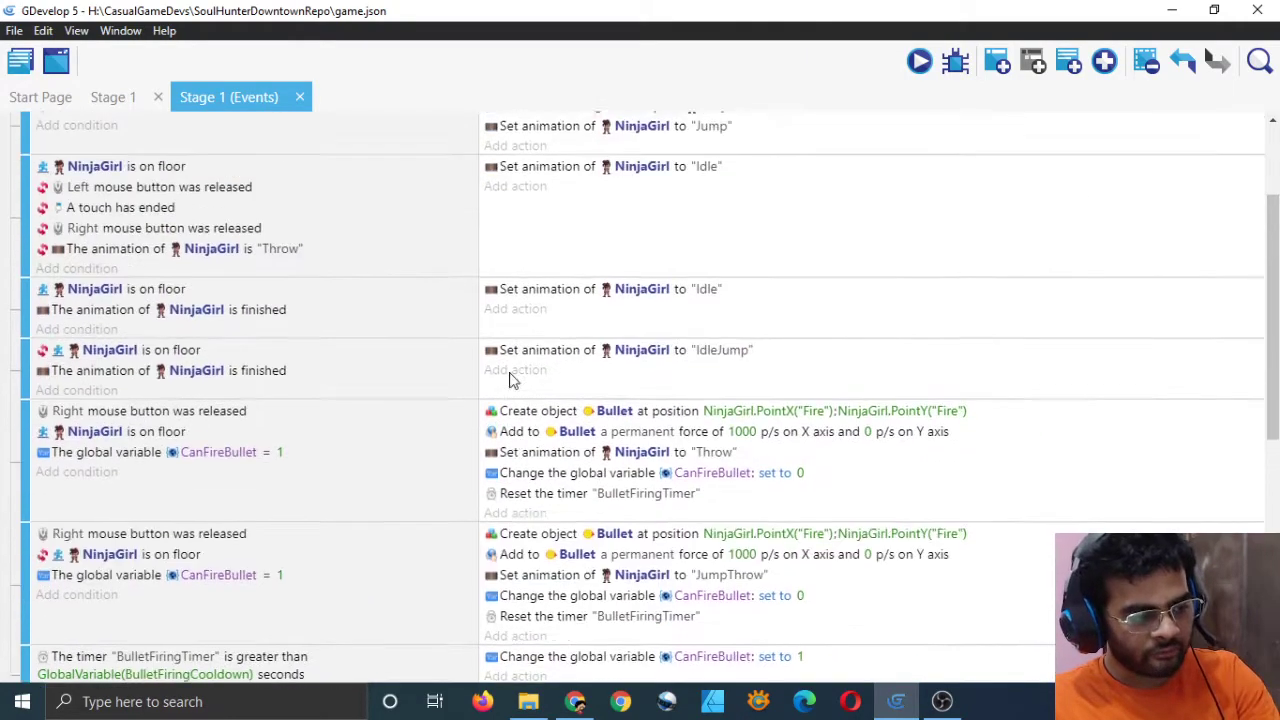
scroll(510, 378, "up", 2)
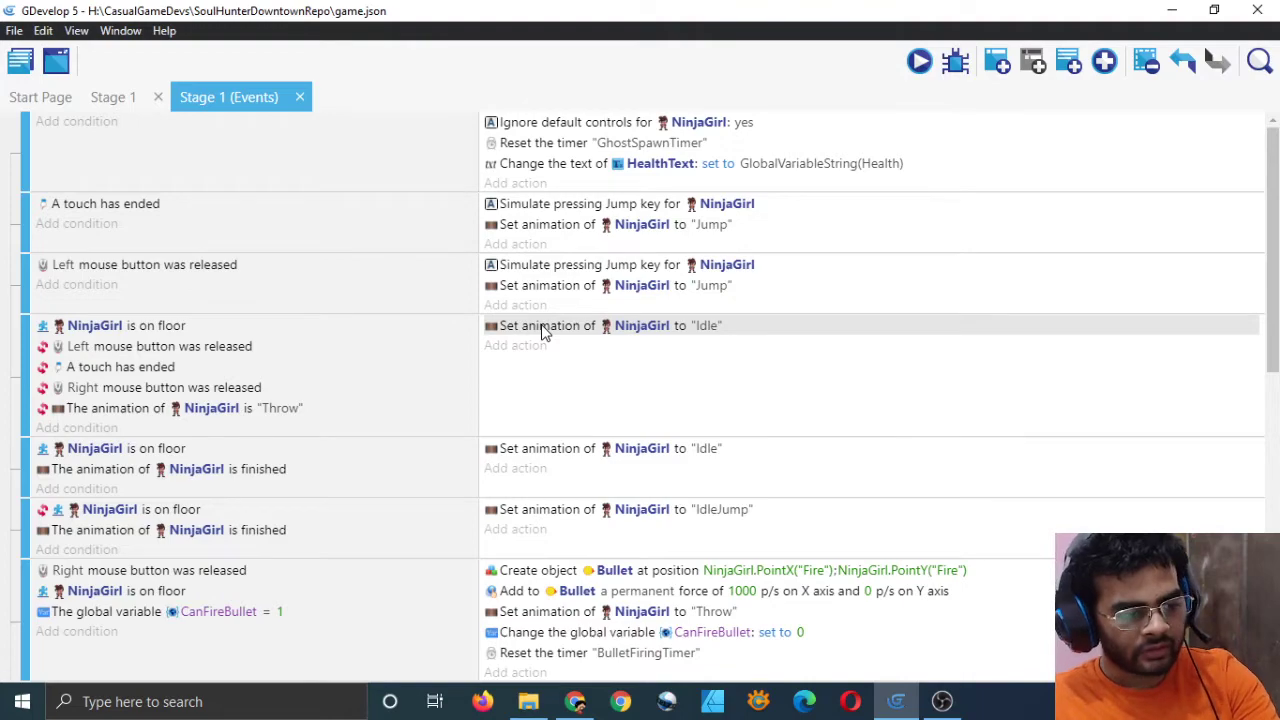
scroll(565, 466, "down", 10)
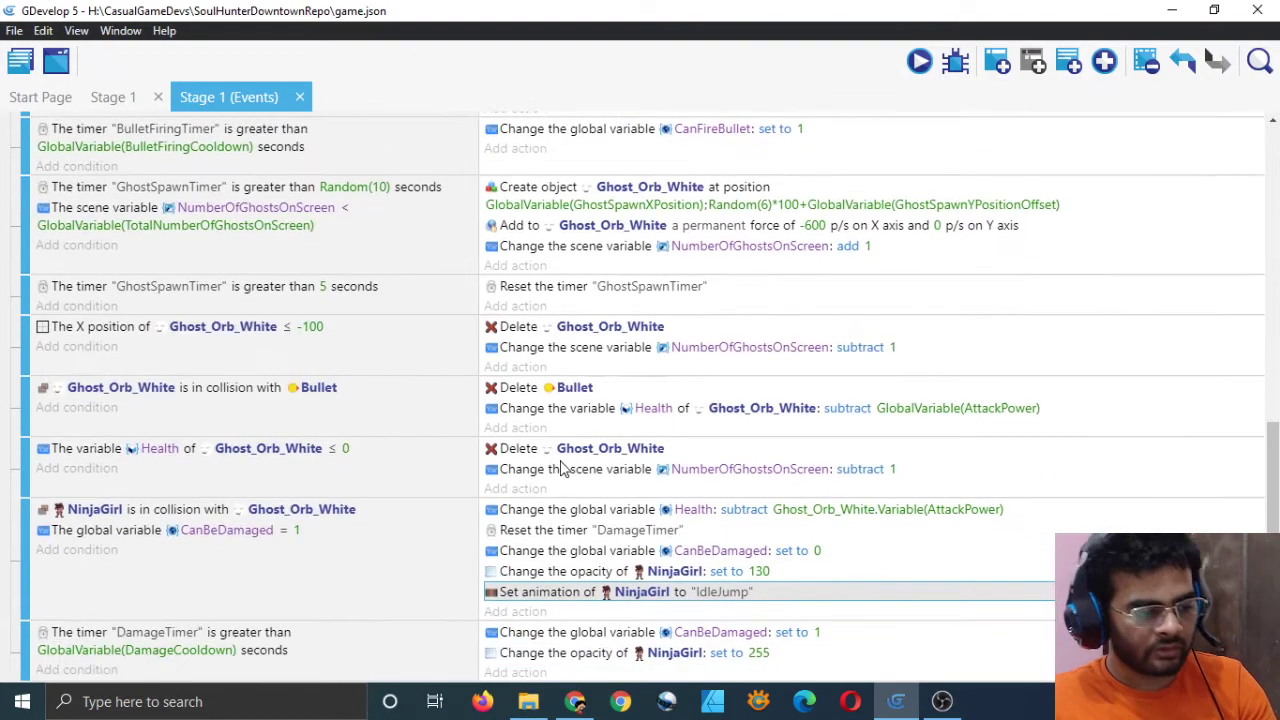
scroll(570, 462, "up", 10)
scroll(570, 462, "down", 10)
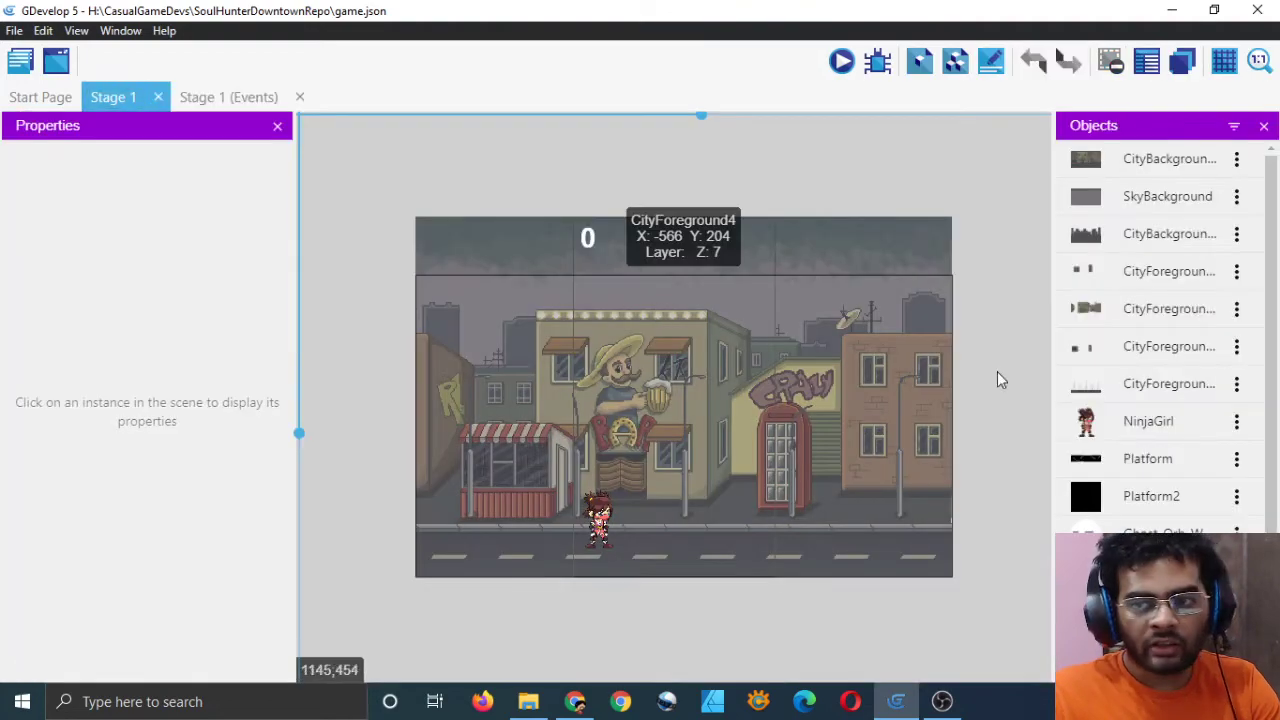
left_click(1140, 424)
double_click(1140, 424)
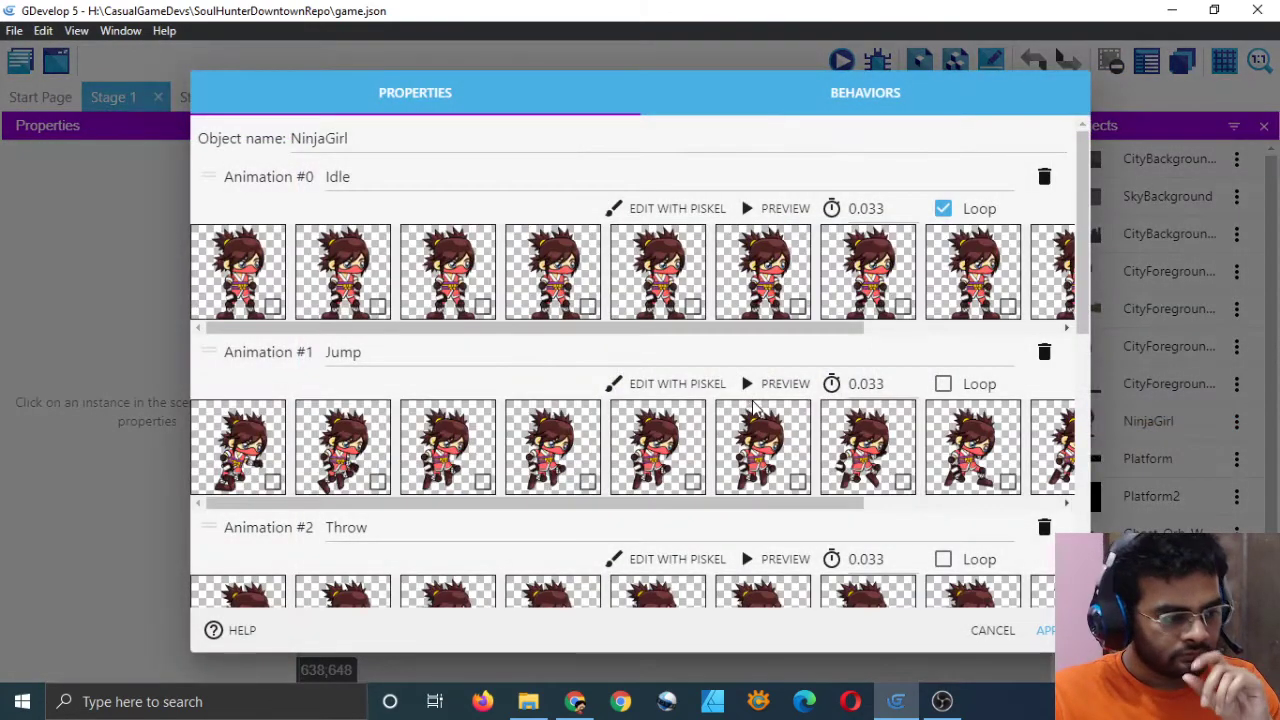
scroll(460, 511, "down", 6)
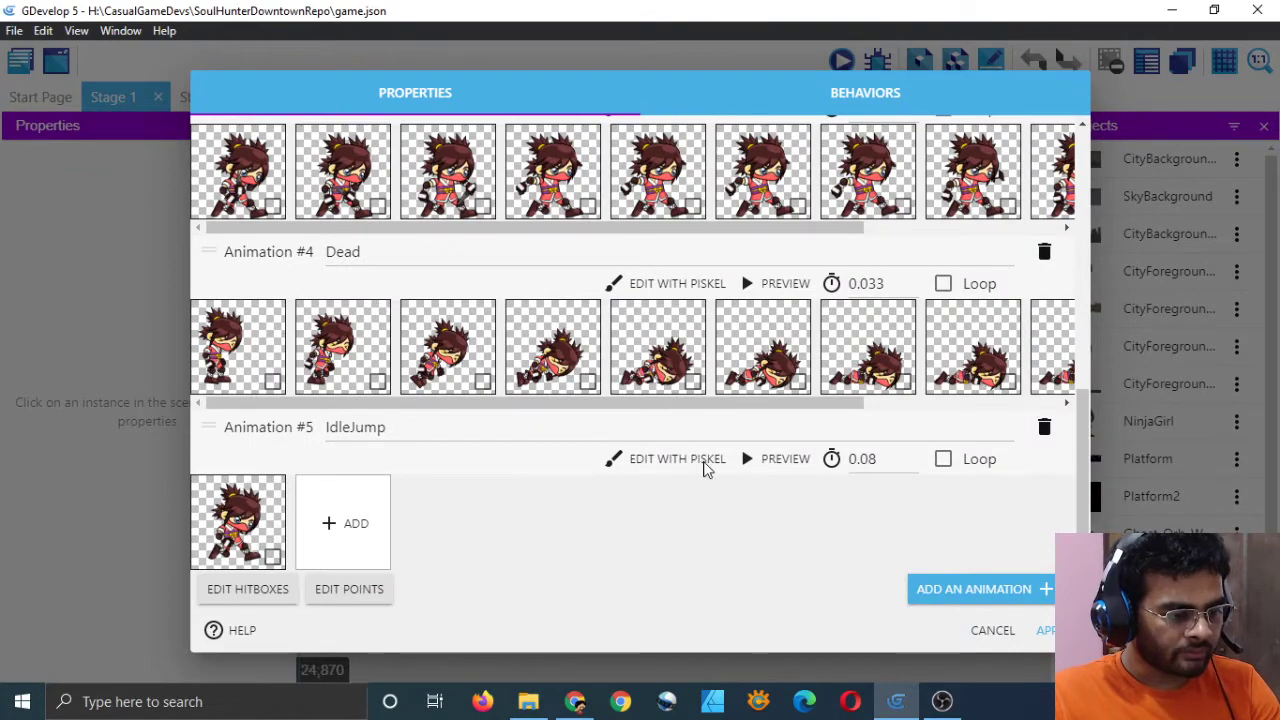
left_click(762, 460)
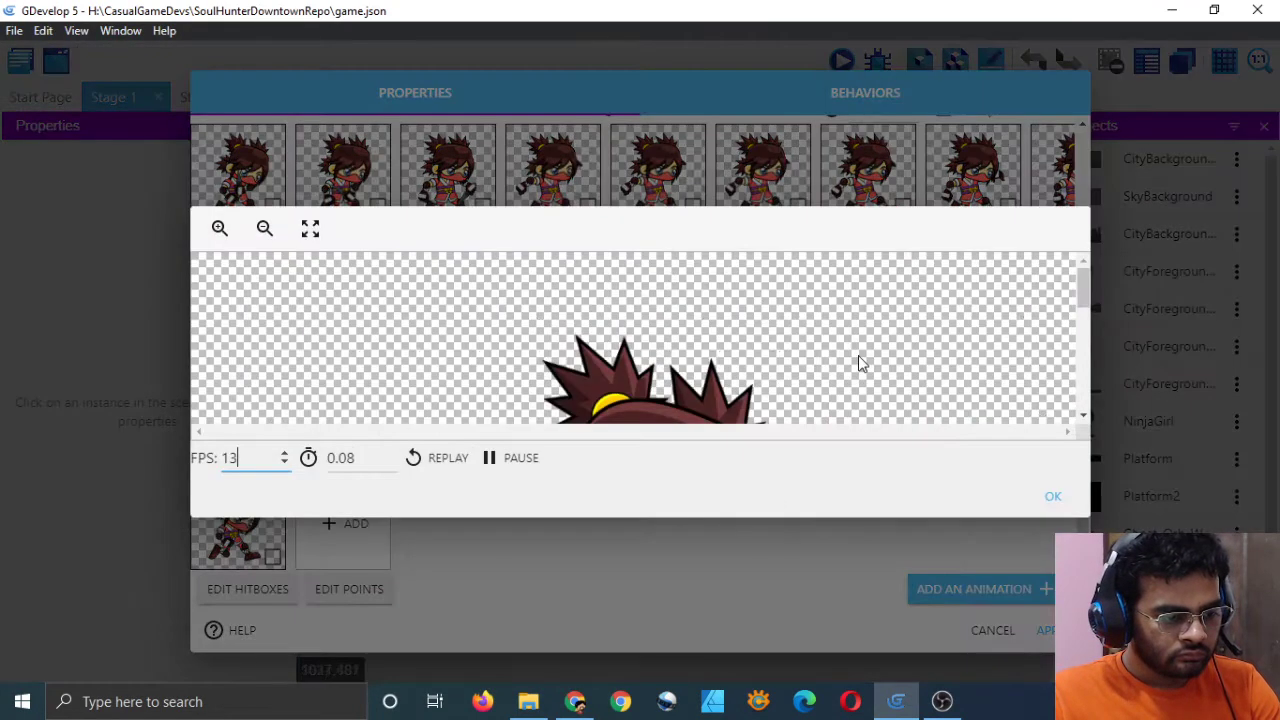
scroll(858, 350, "down", 5)
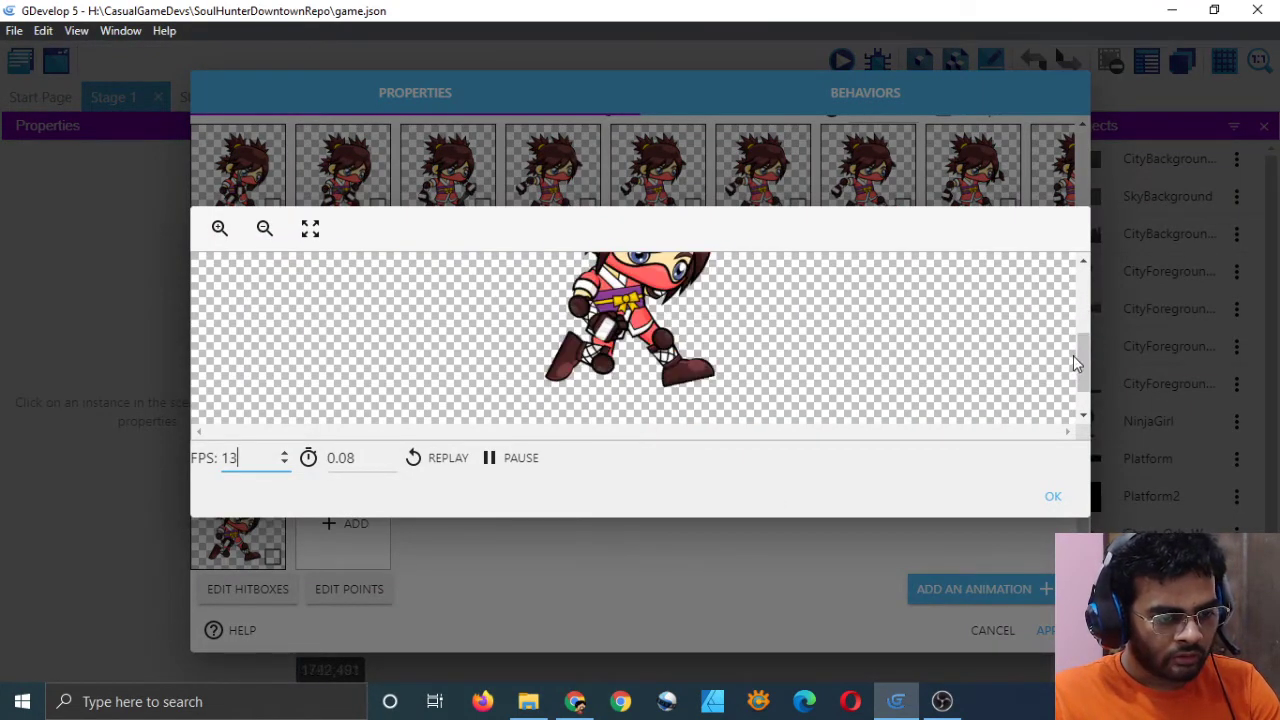
scroll(1081, 336, "up", 2)
scroll(889, 344, "down", 2, "ctrl")
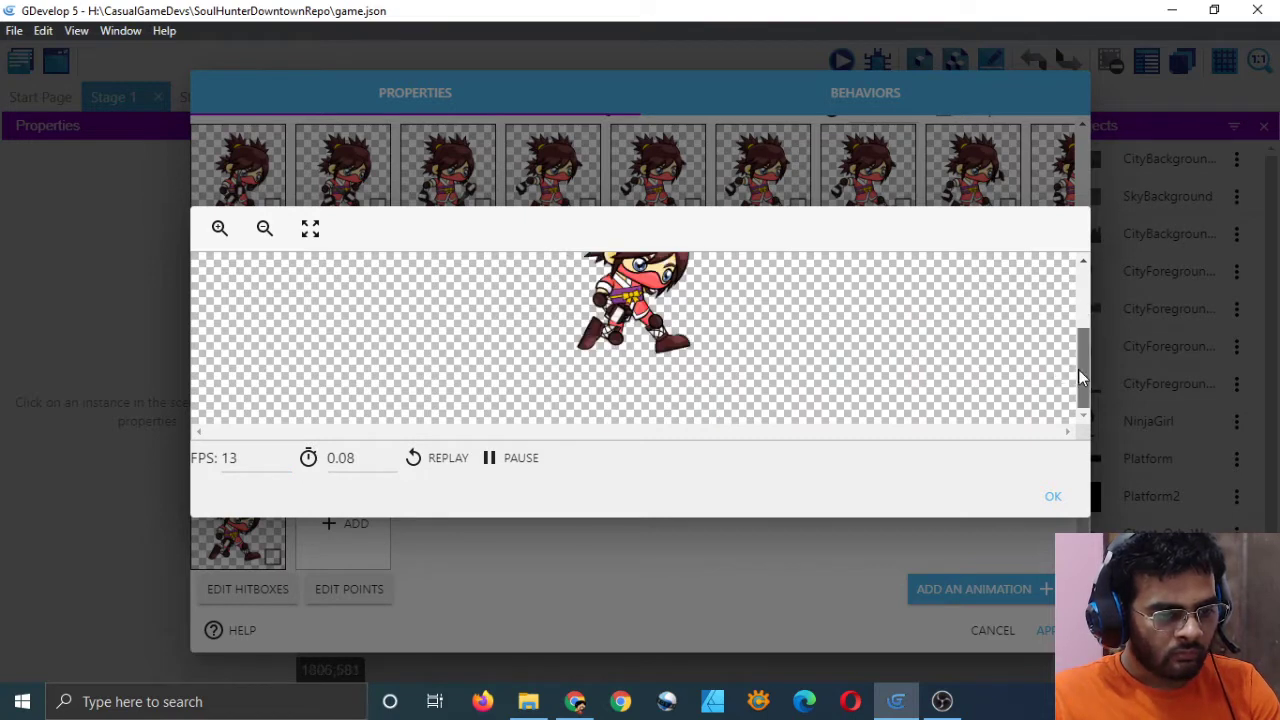
scroll(1080, 370, "up", 2)
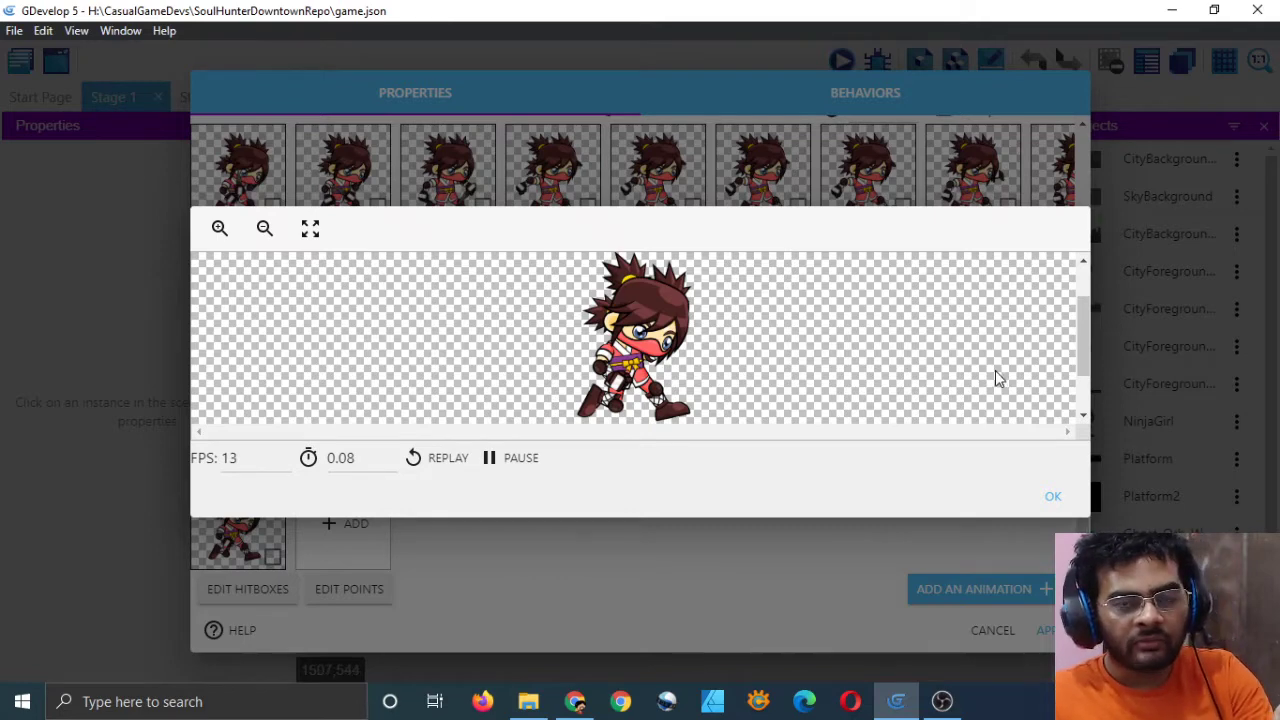
left_click(1050, 495)
left_click(995, 630)
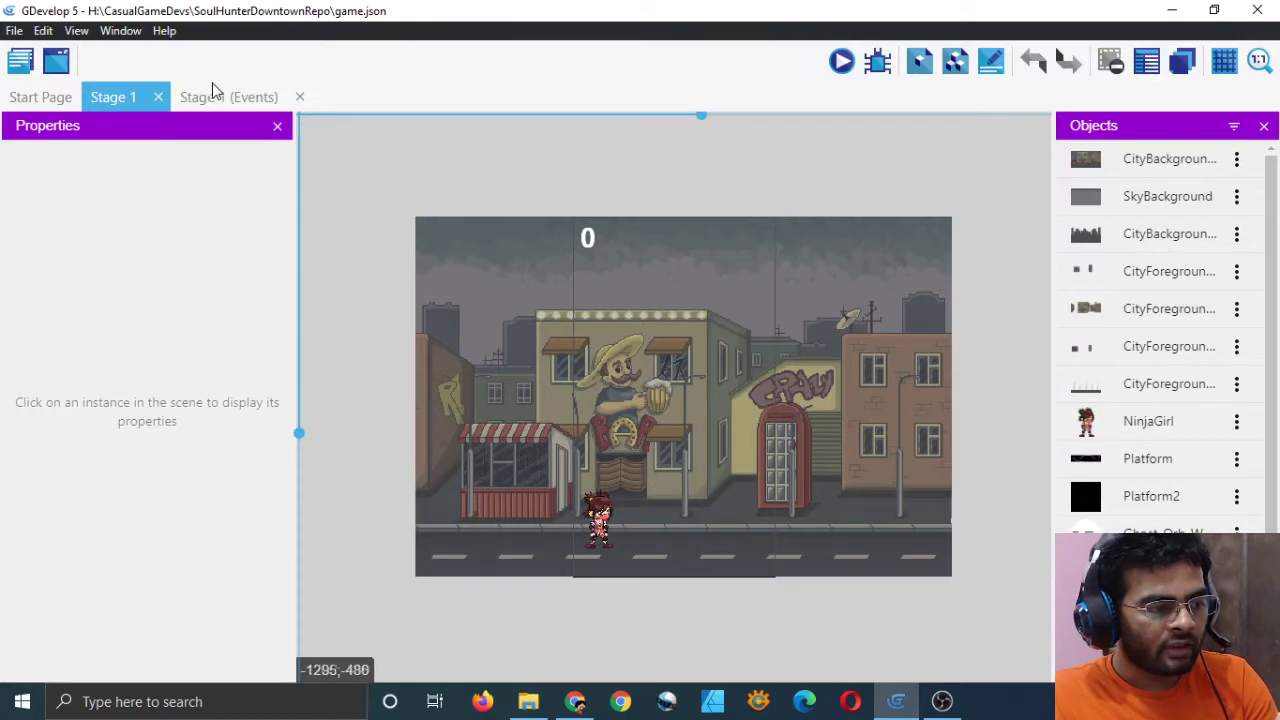
Back on the Stage 1 event sheet, select the NinjaGirl collision event's opacity and IdleJump actions
left_click(215, 94)
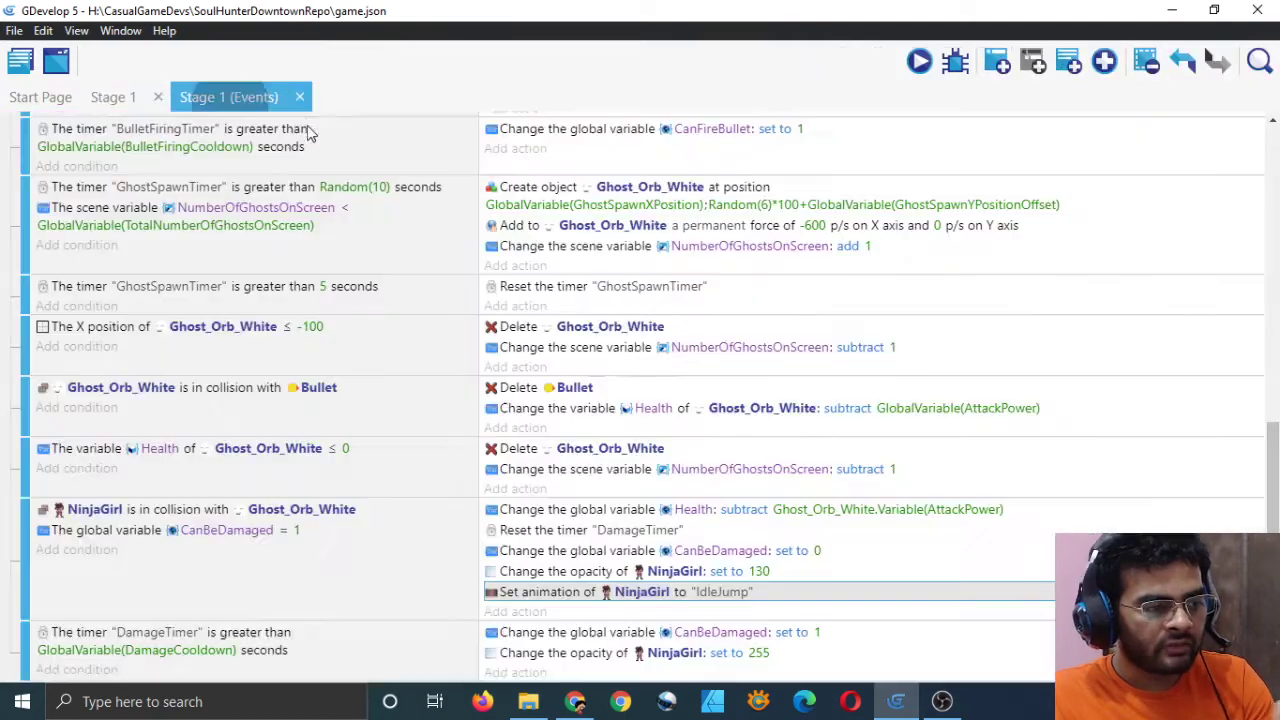
left_click(535, 574)
left_click(537, 594)
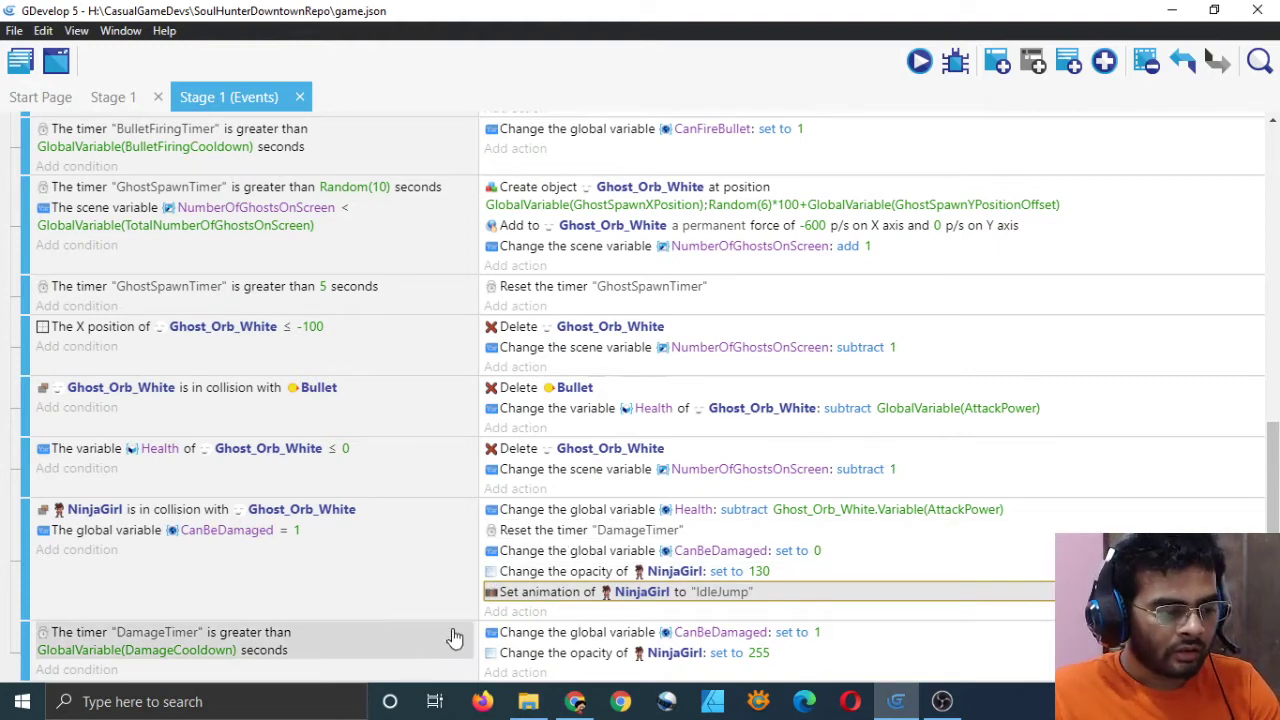
left_click(322, 587)
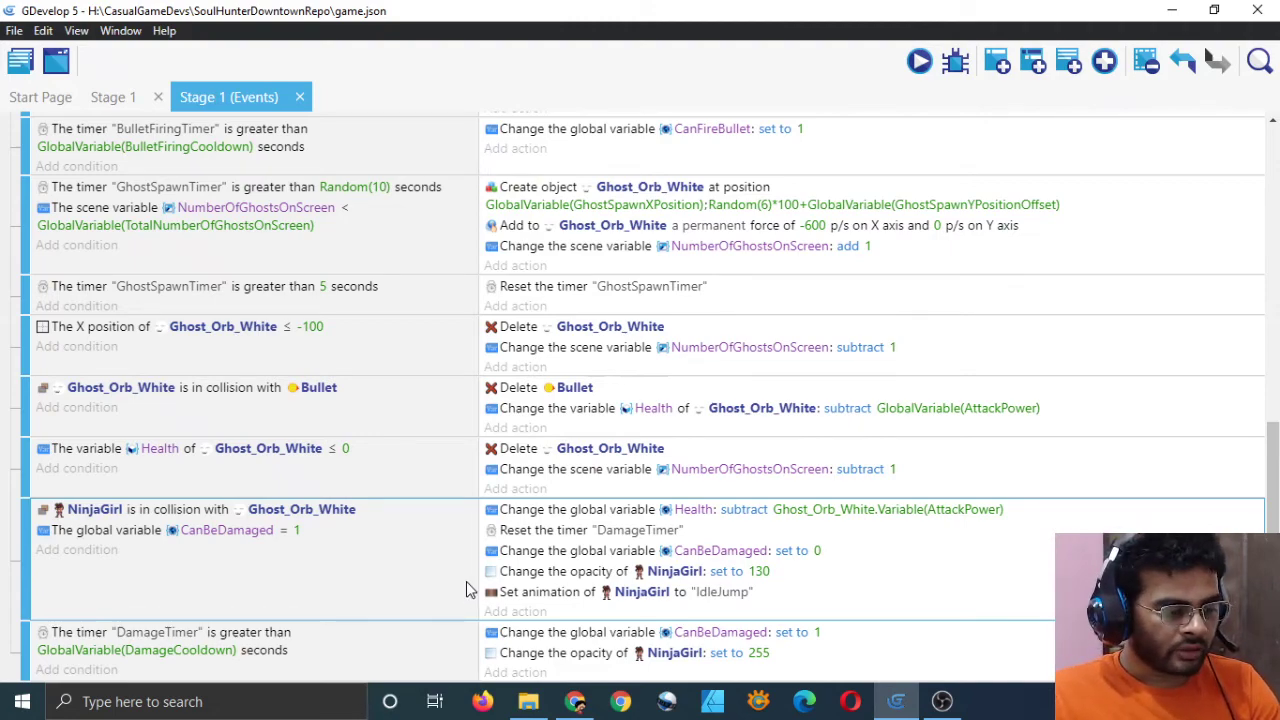
scroll(466, 581, "up", 10)
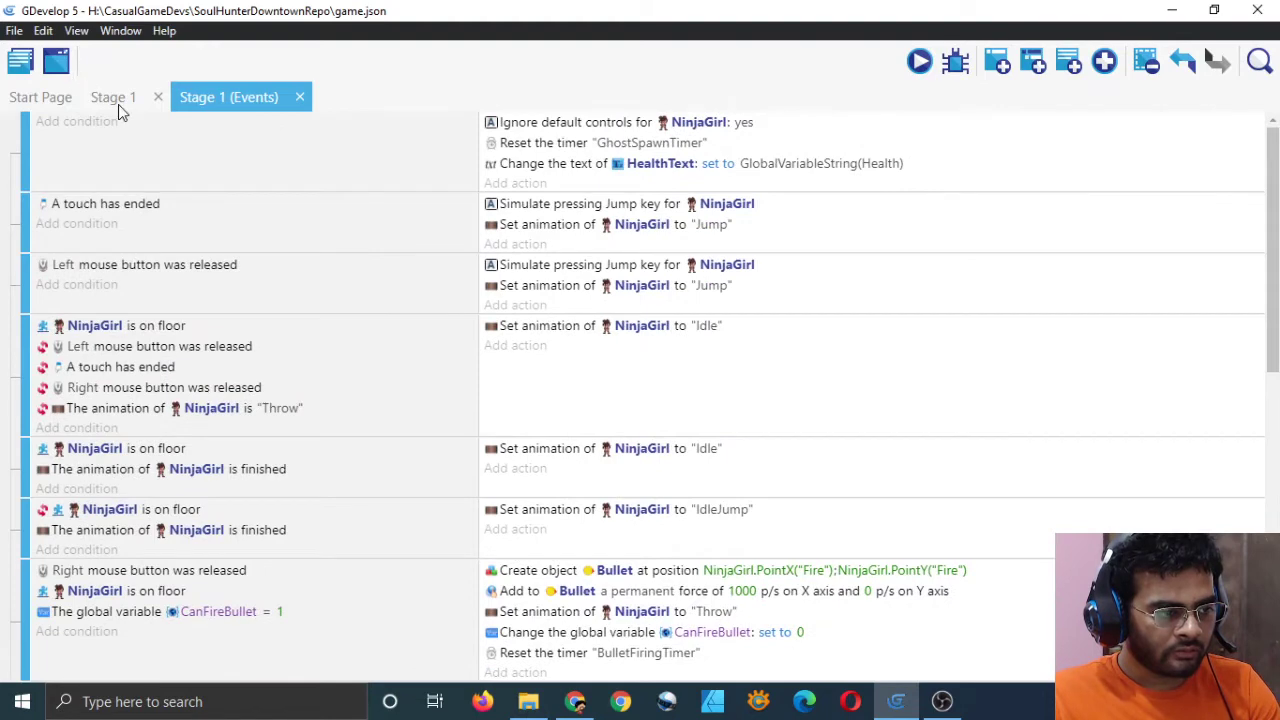
left_click(113, 97)
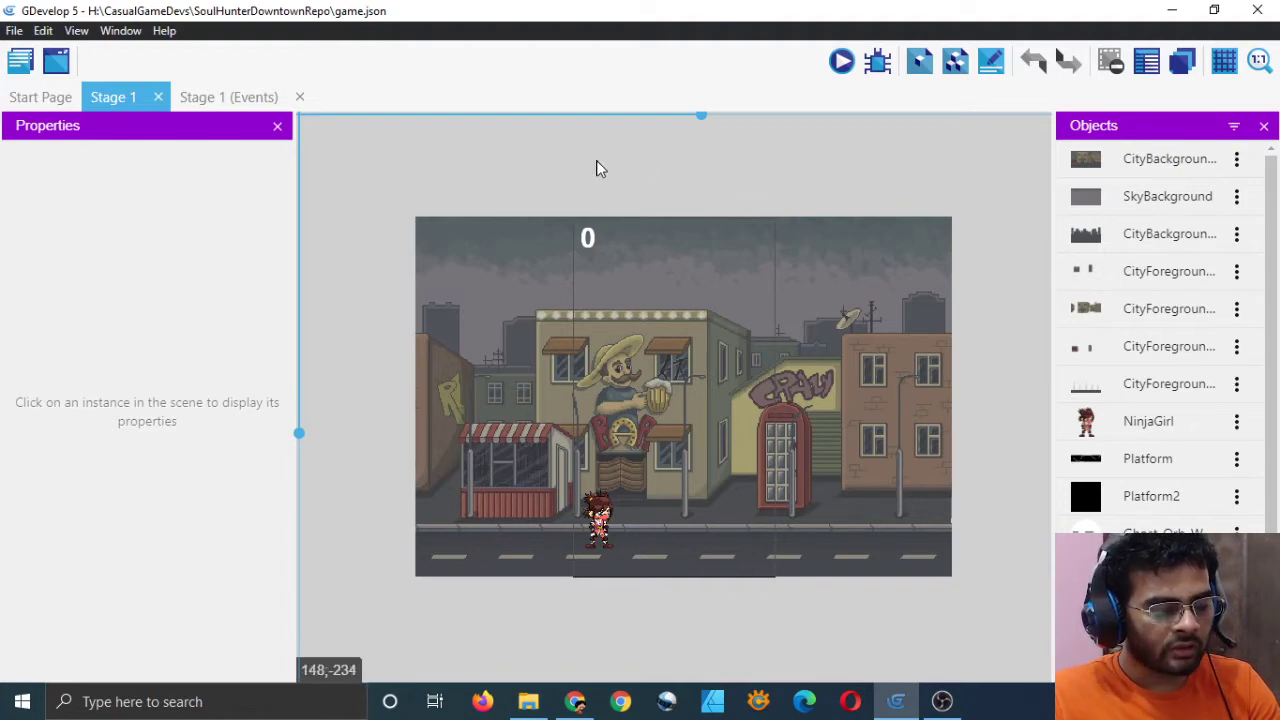
left_click(237, 100)
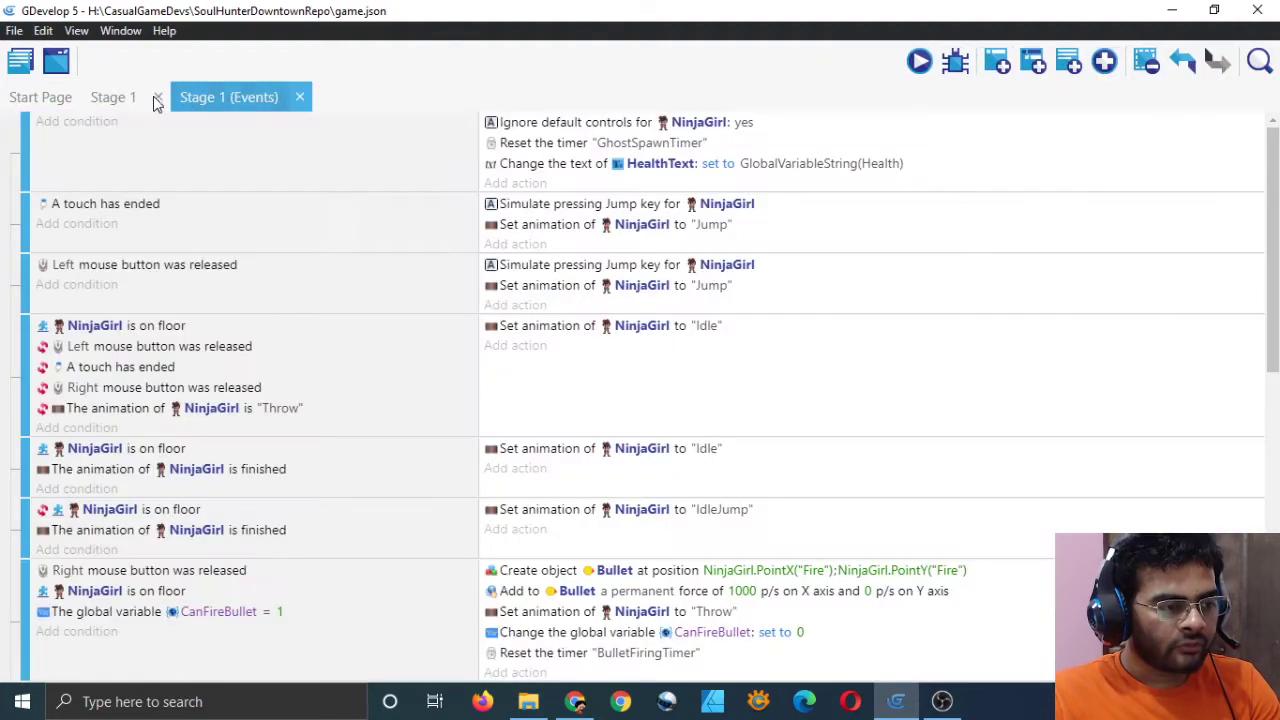
left_click(126, 96)
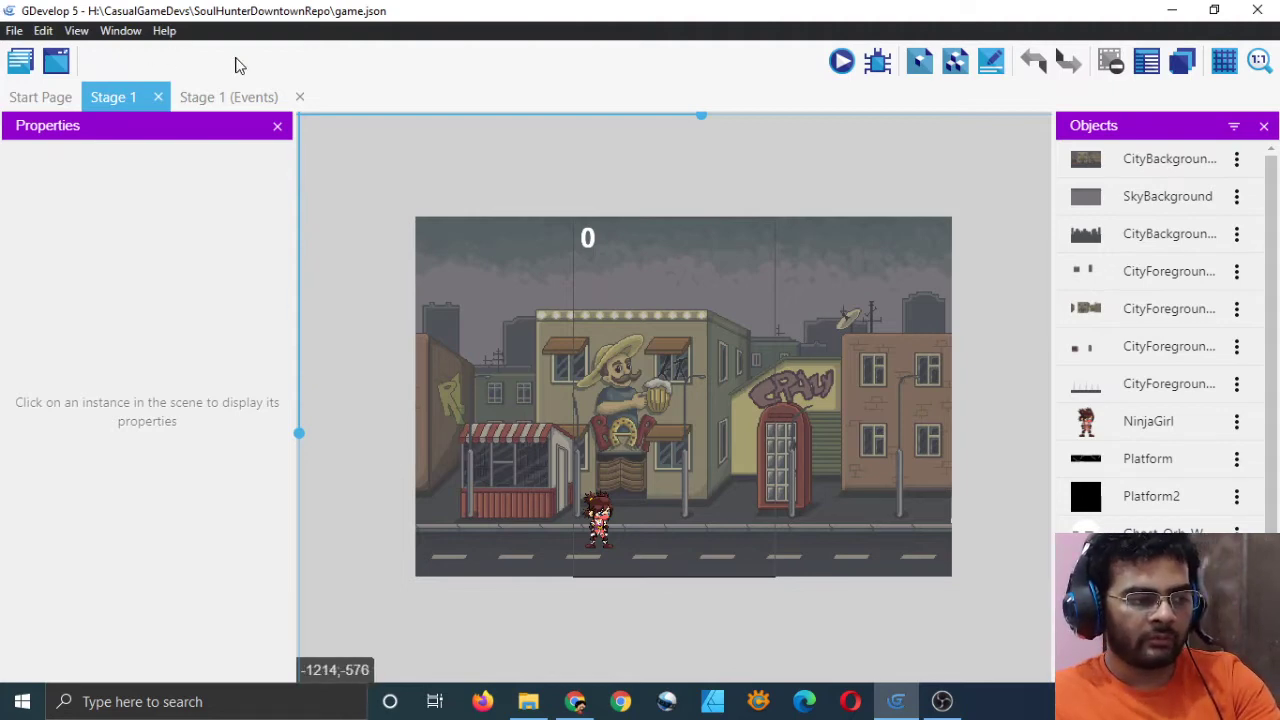
left_click(243, 100)
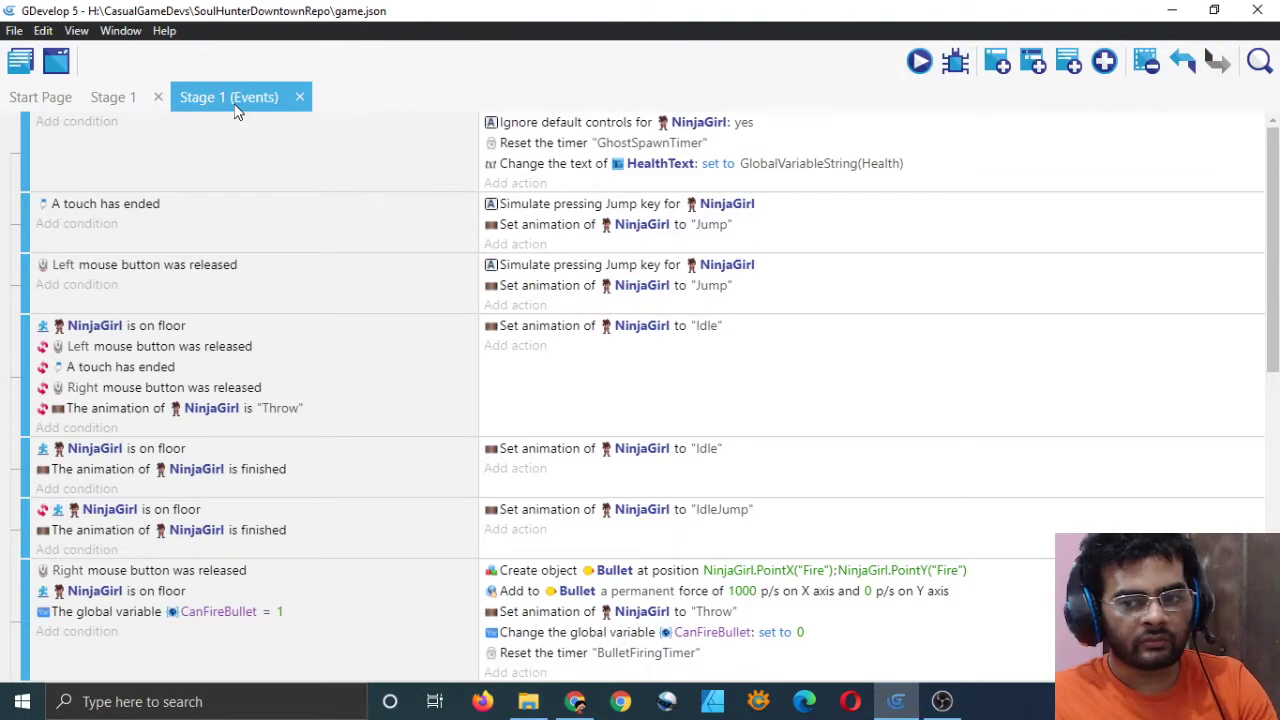
scroll(394, 423, "down", 8)
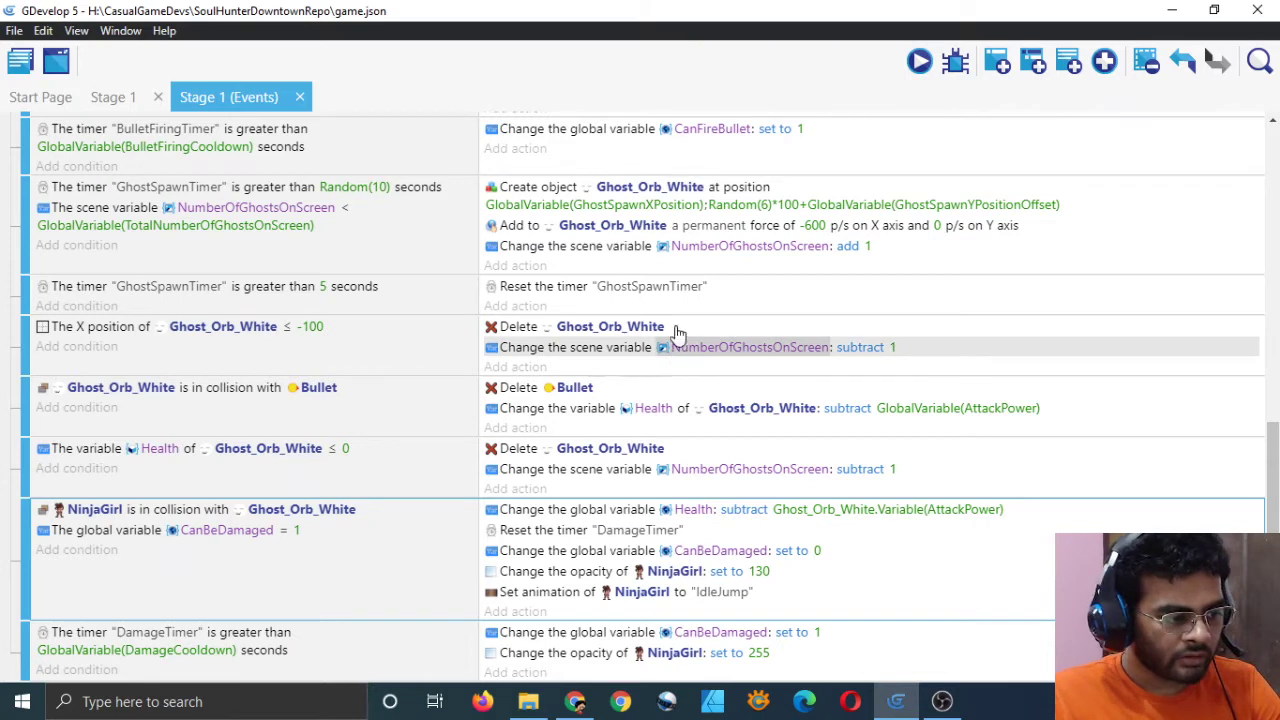
Add an empty event below the DamageTimer event with a global variable Health value condition
left_click(998, 62)
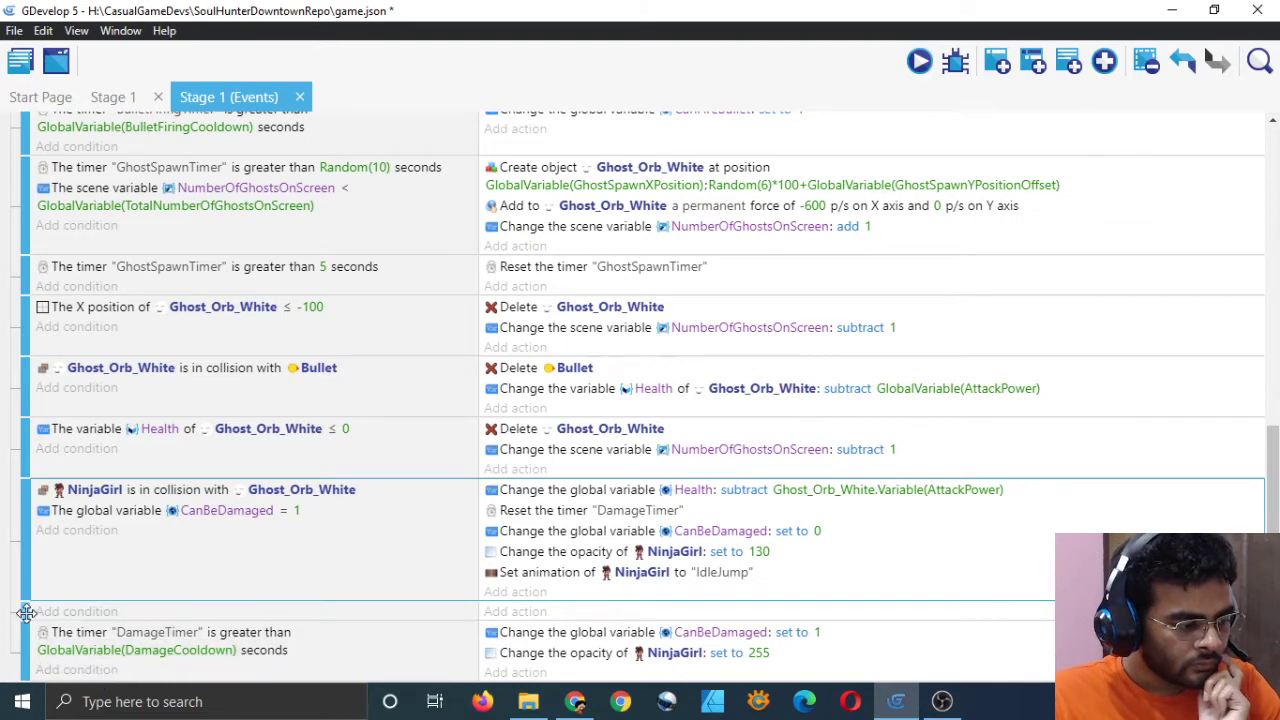
left_click_drag(22, 611, 20, 676)
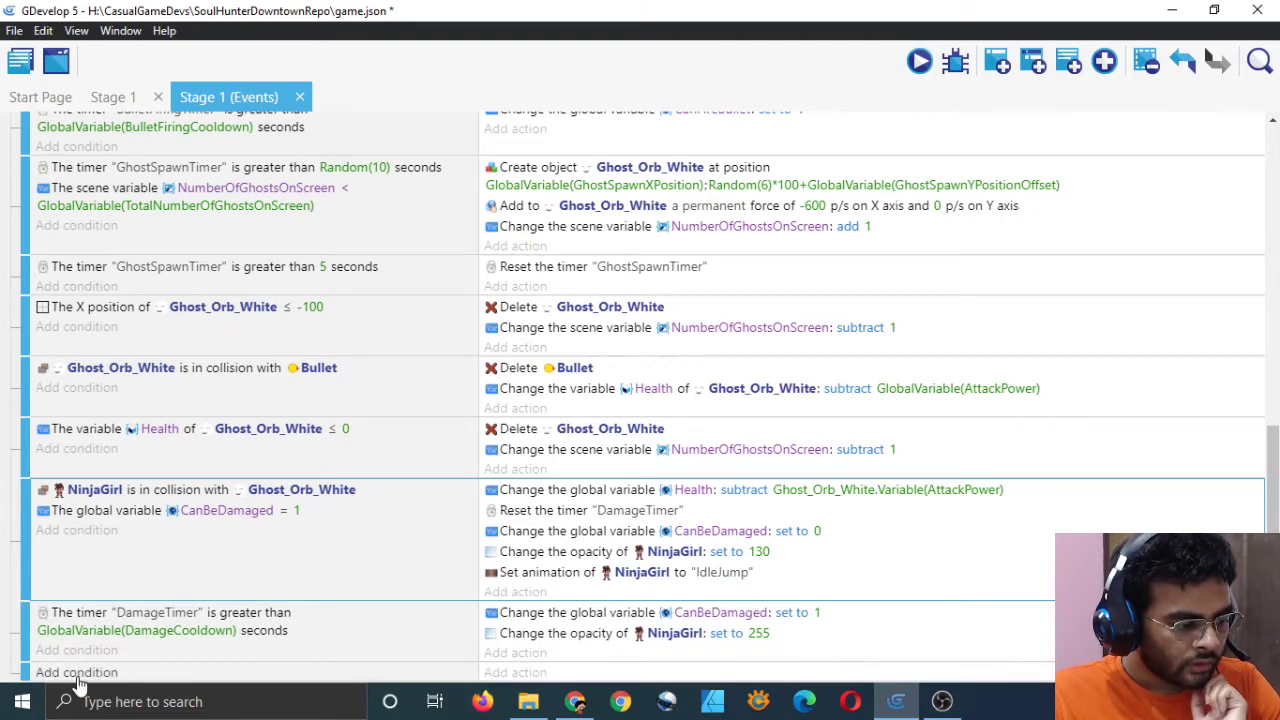
left_click(80, 681)
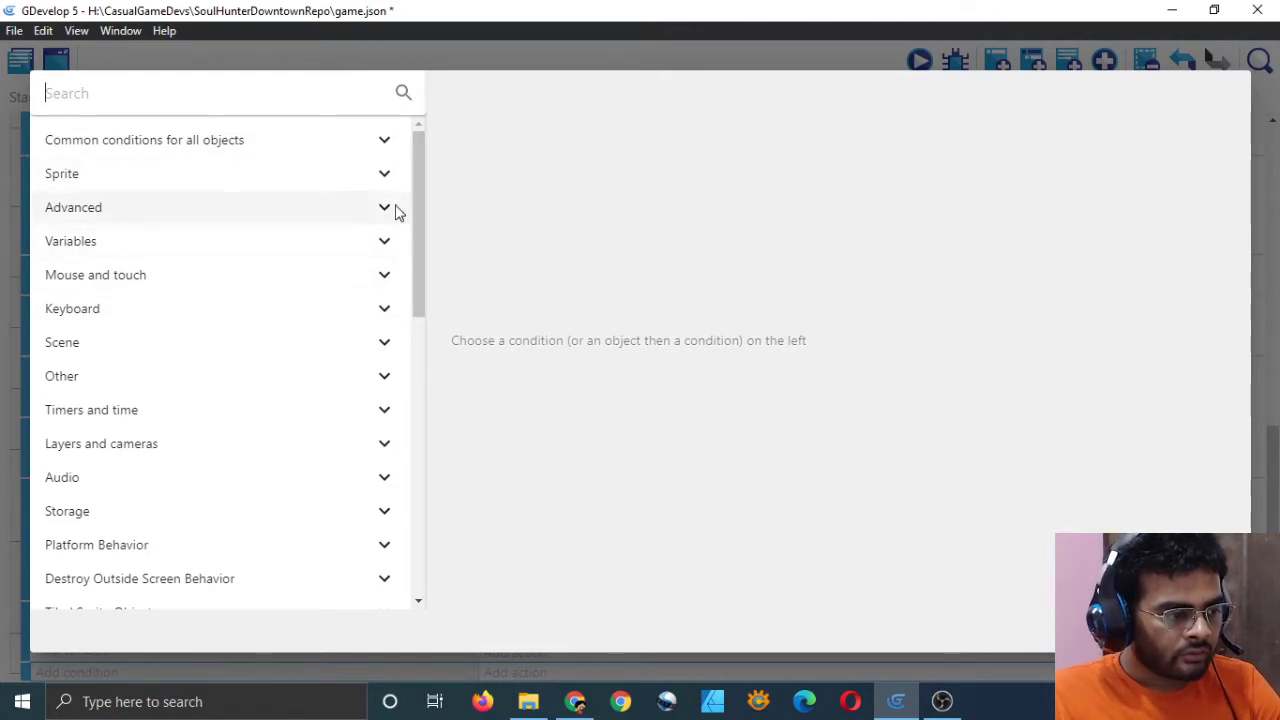
left_click(384, 244)
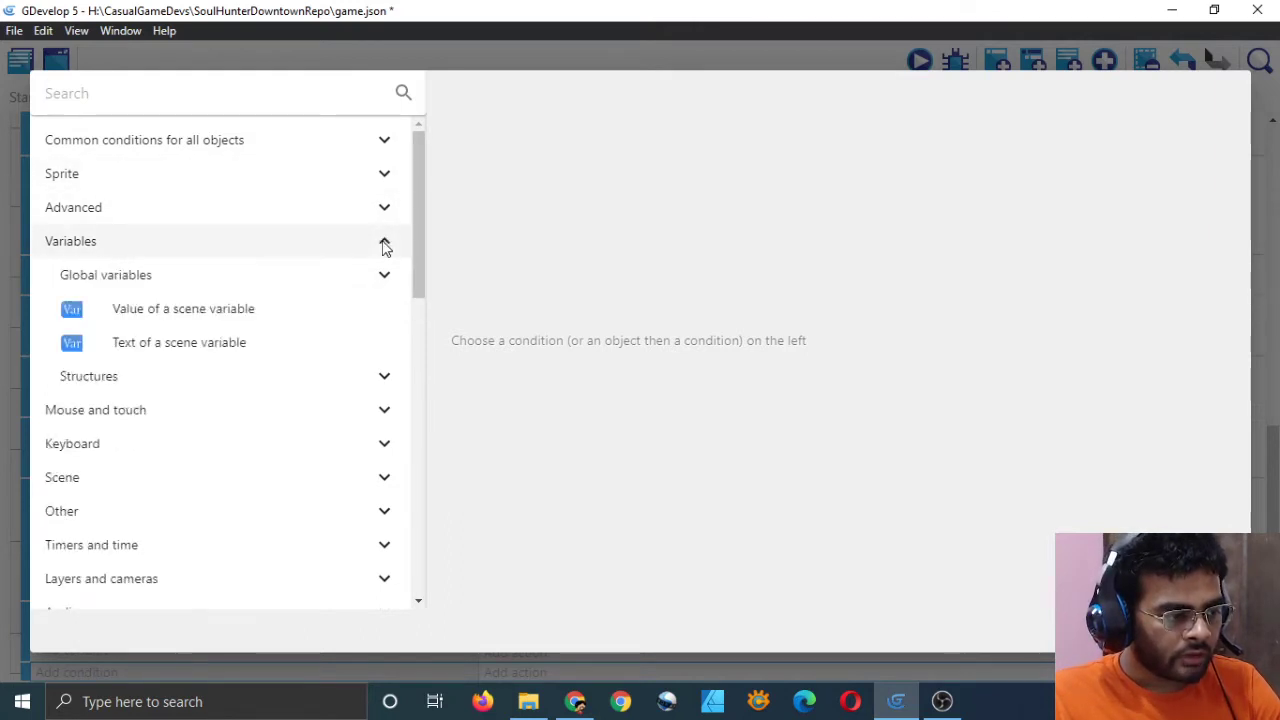
left_click(206, 288)
left_click(197, 346)
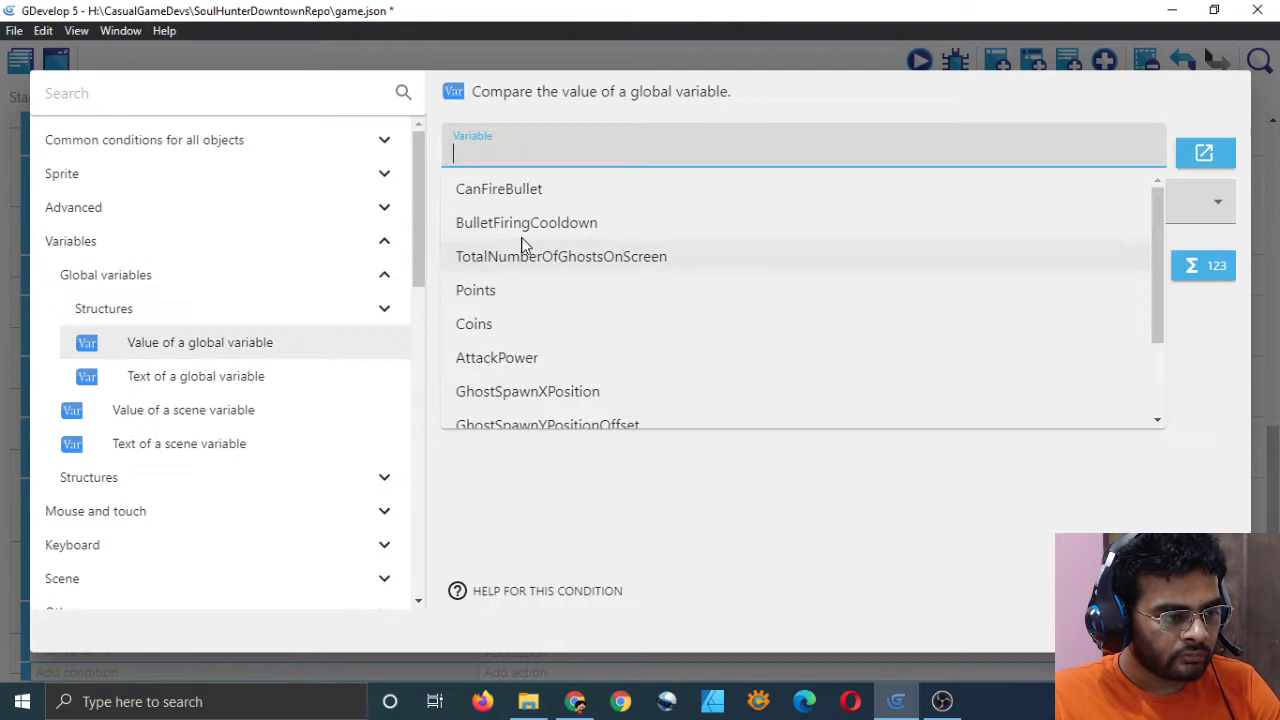
scroll(527, 341, "down", 2)
left_click(527, 347)
Set the Health comparison to less than or equal to 0 and confirm the condition
left_click(606, 209)
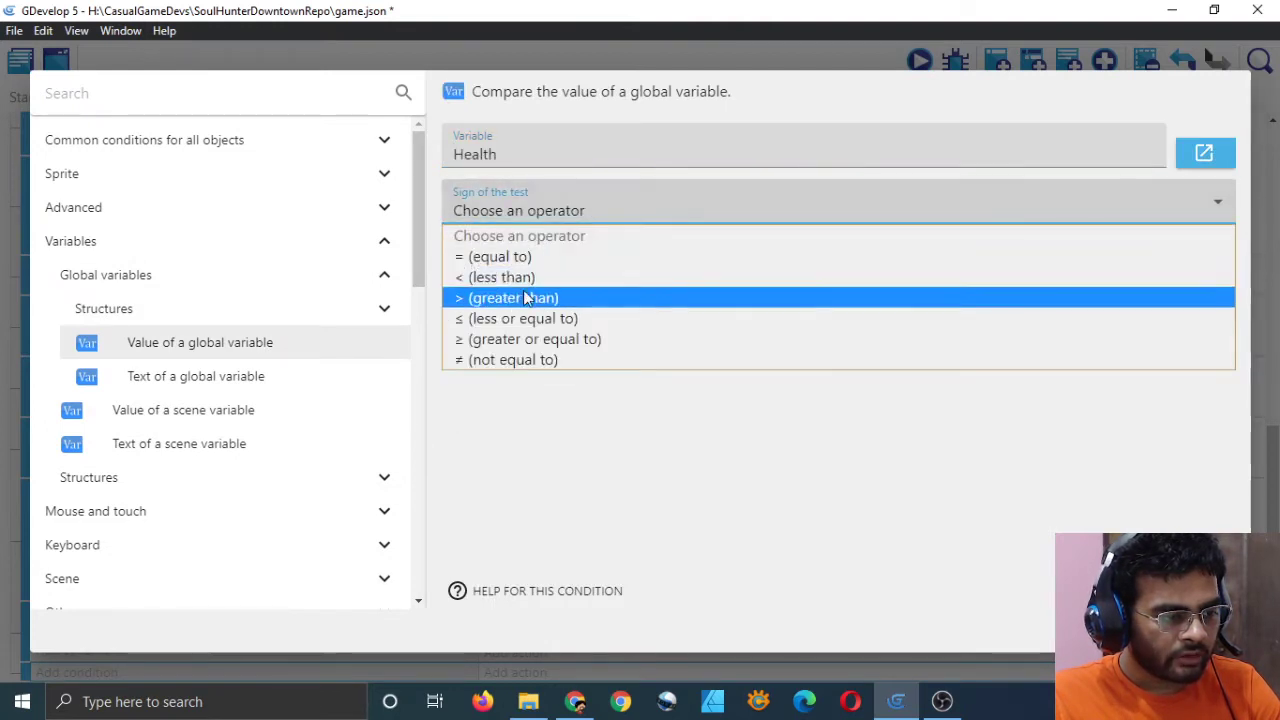
left_click(525, 325)
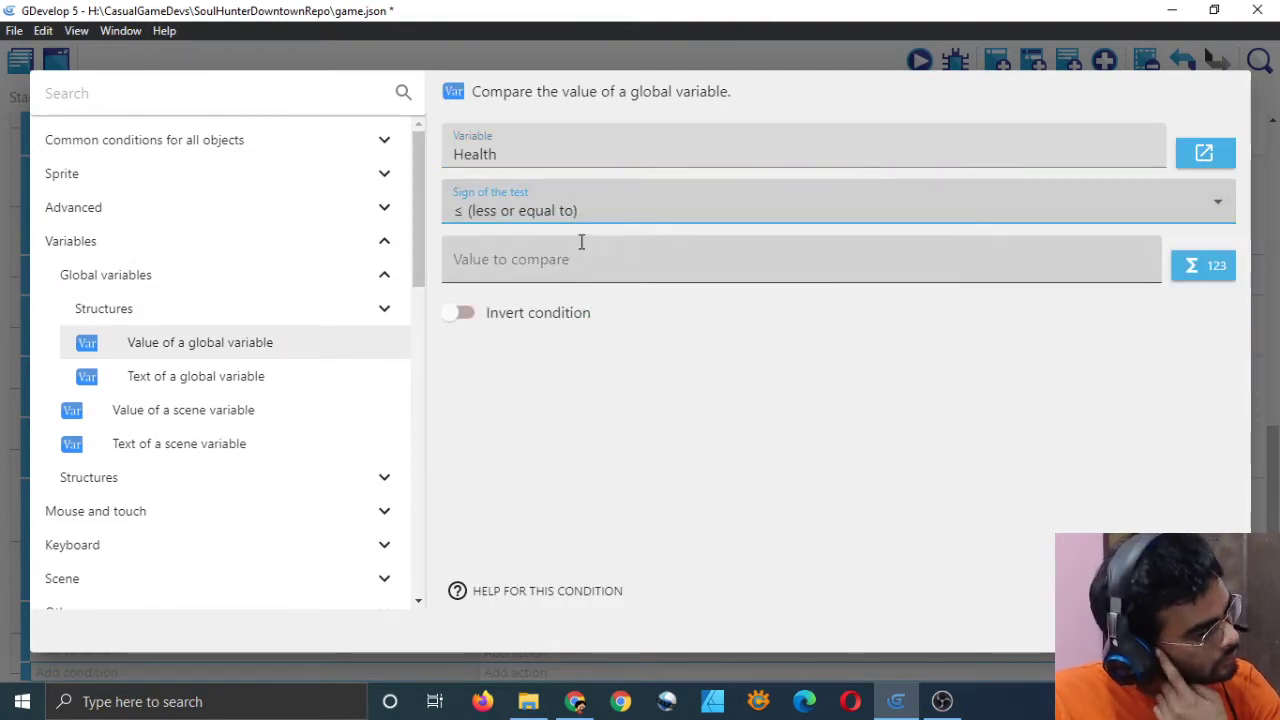
left_click(595, 254)
type("0")
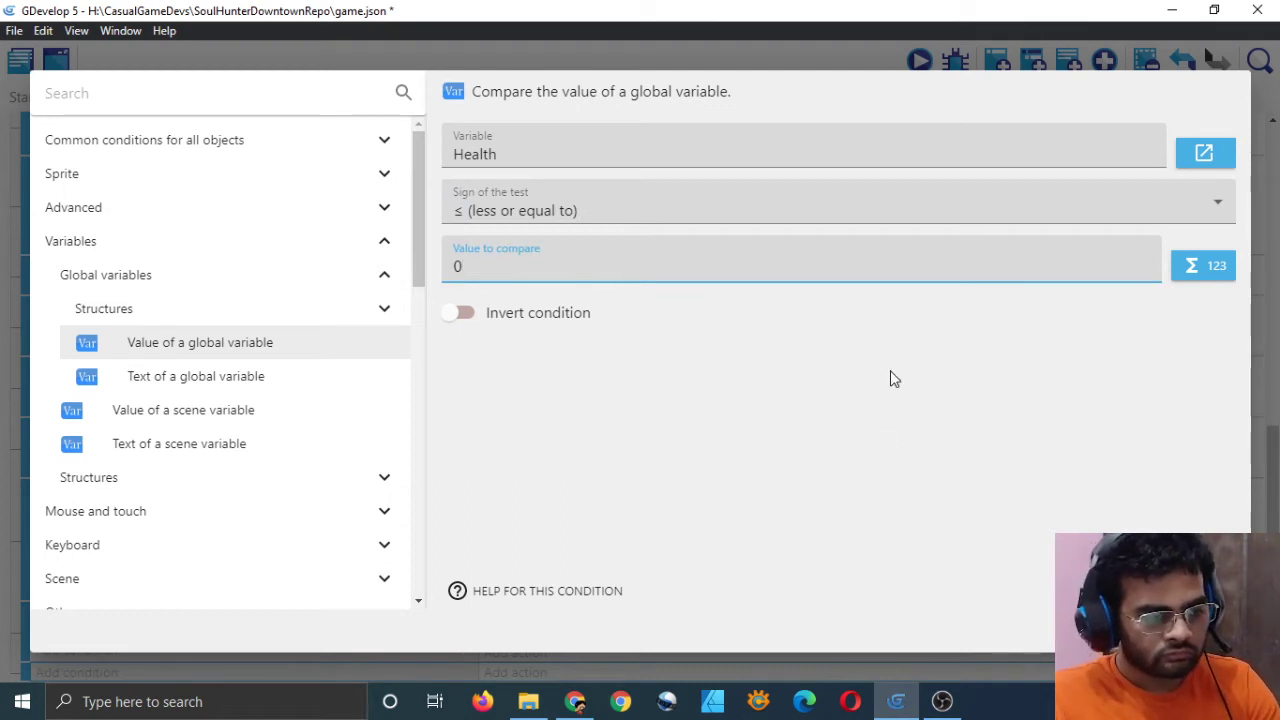
left_click(890, 374)
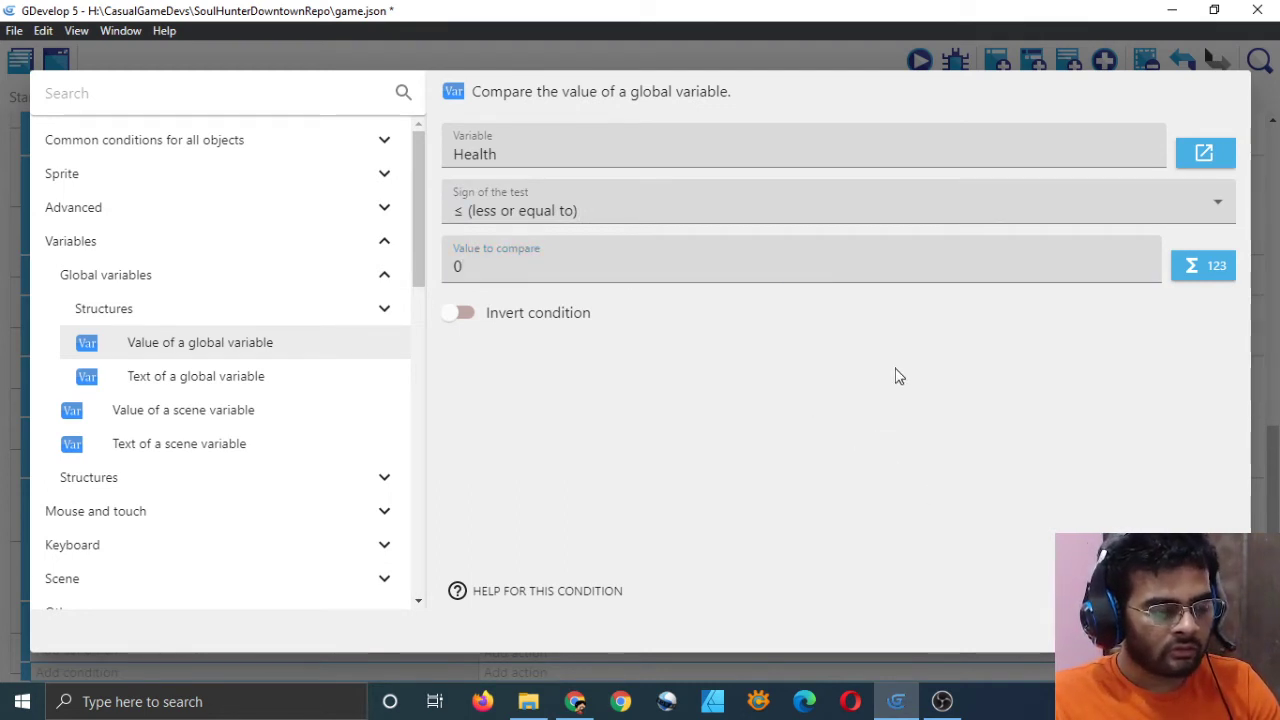
left_click(597, 218)
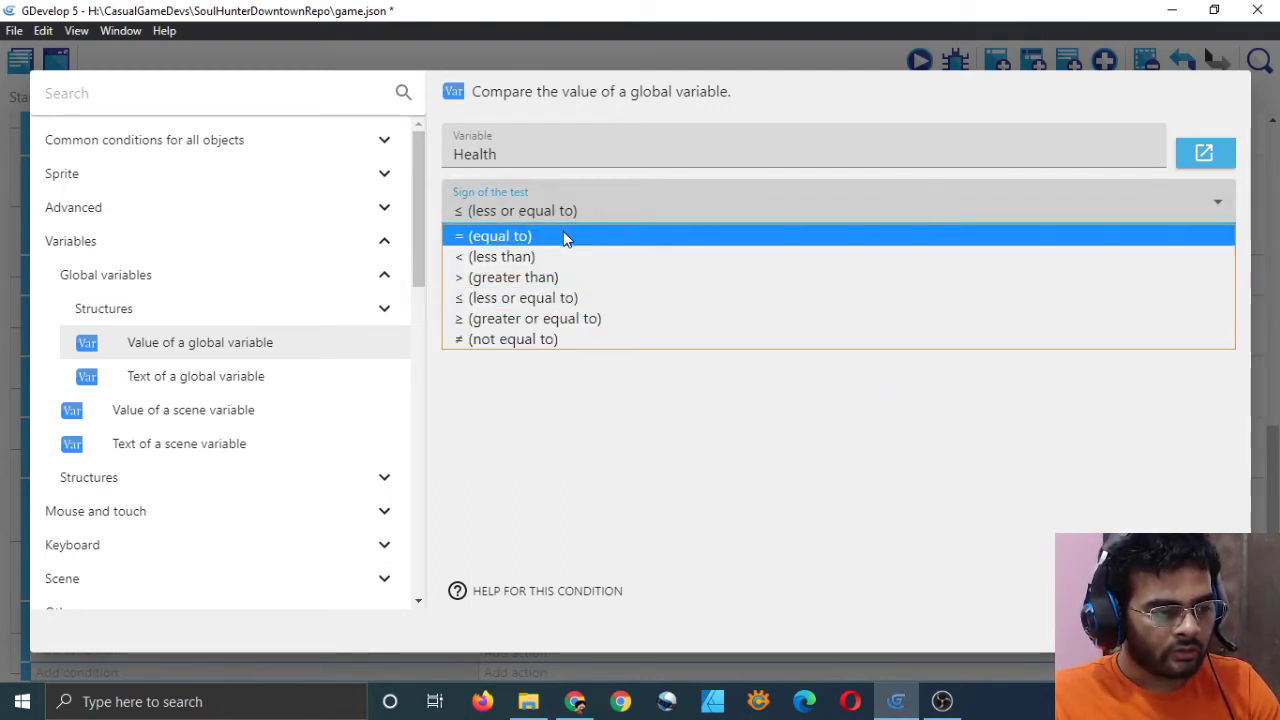
left_click(563, 235)
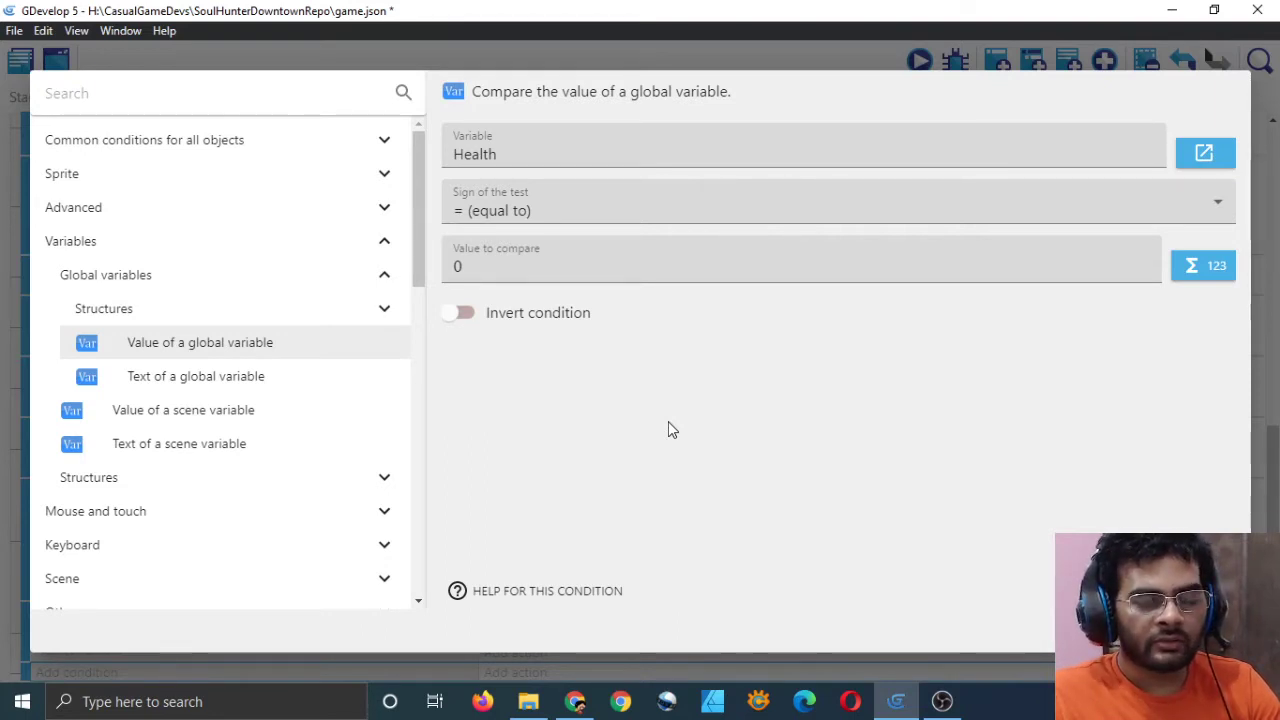
left_click(640, 214)
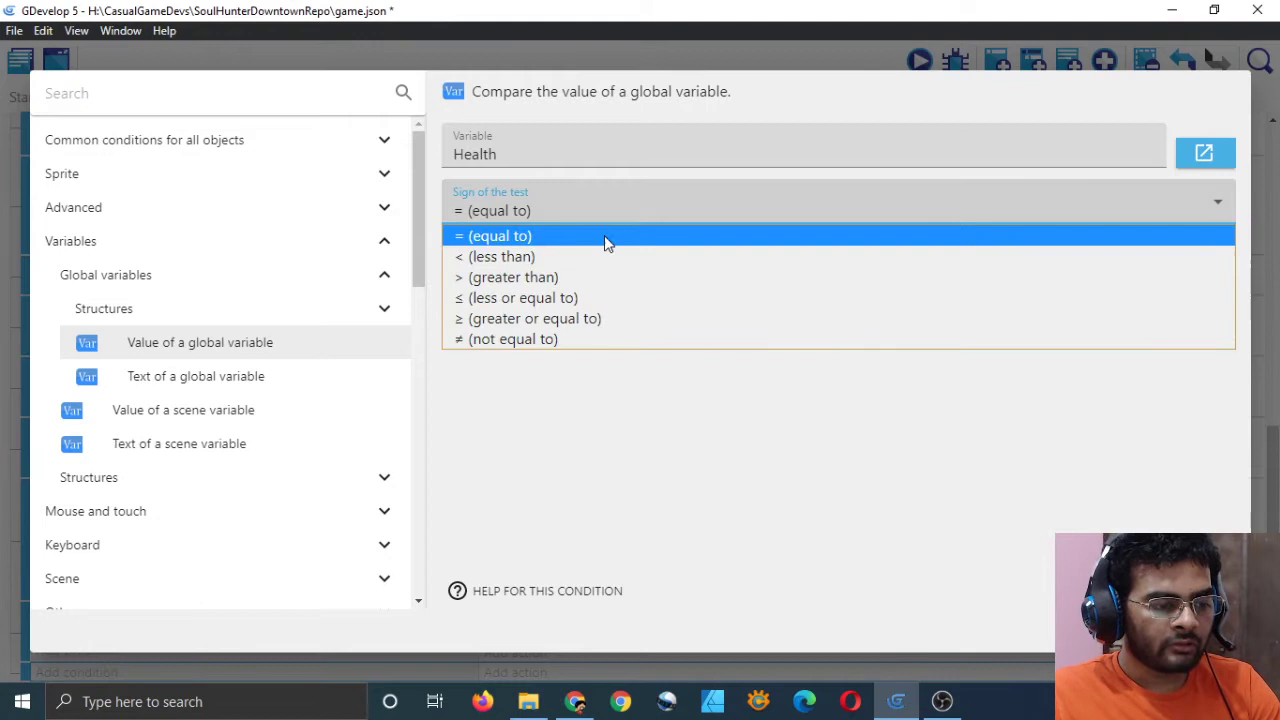
left_click(572, 300)
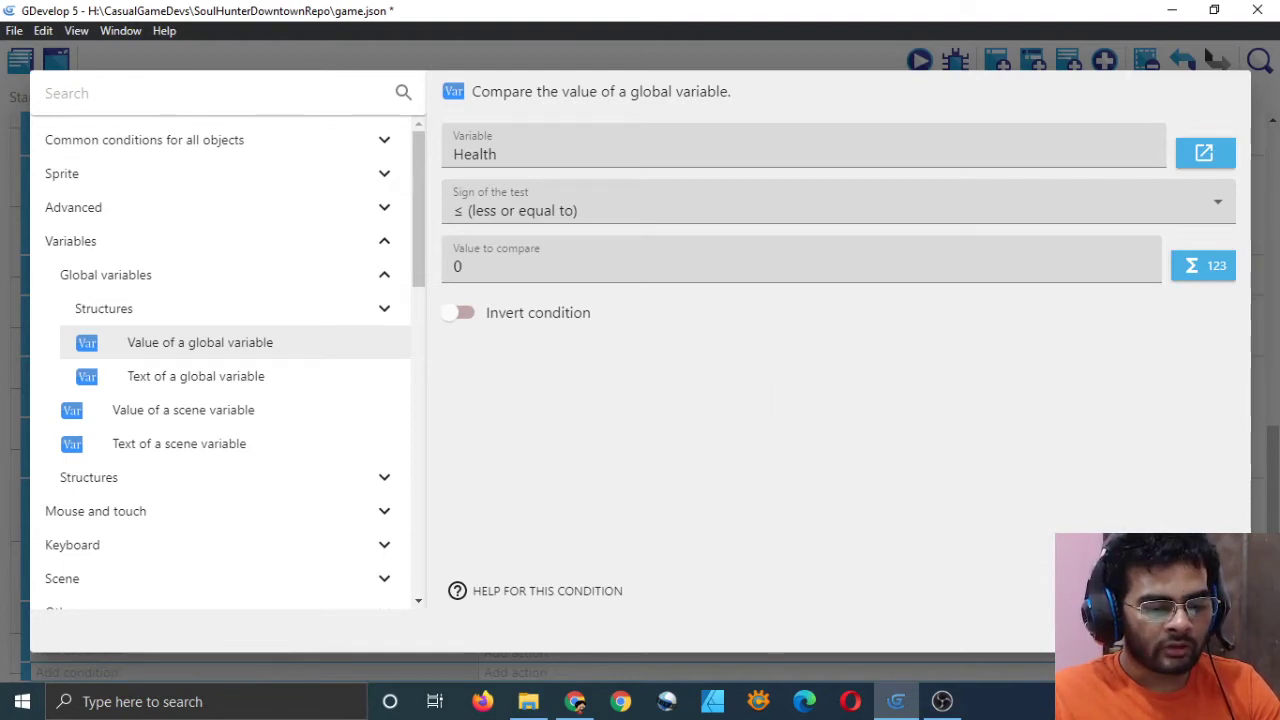
left_click(1205, 630)
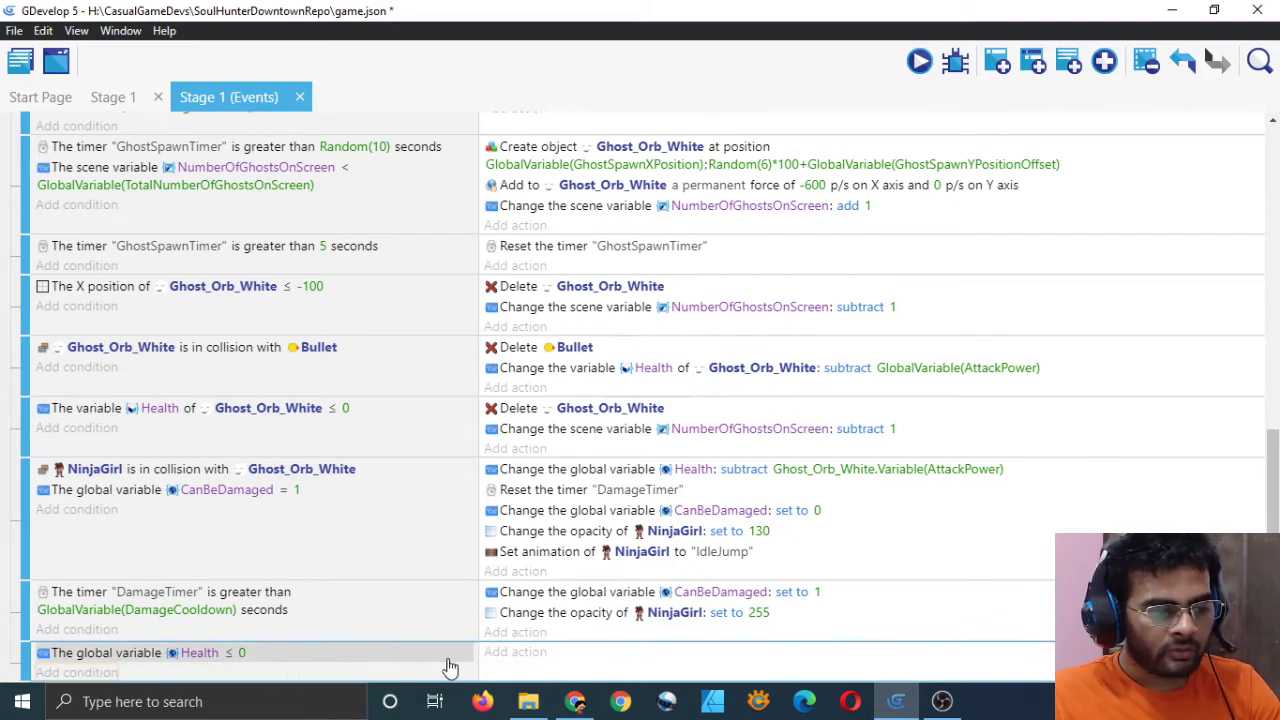
left_click(511, 657)
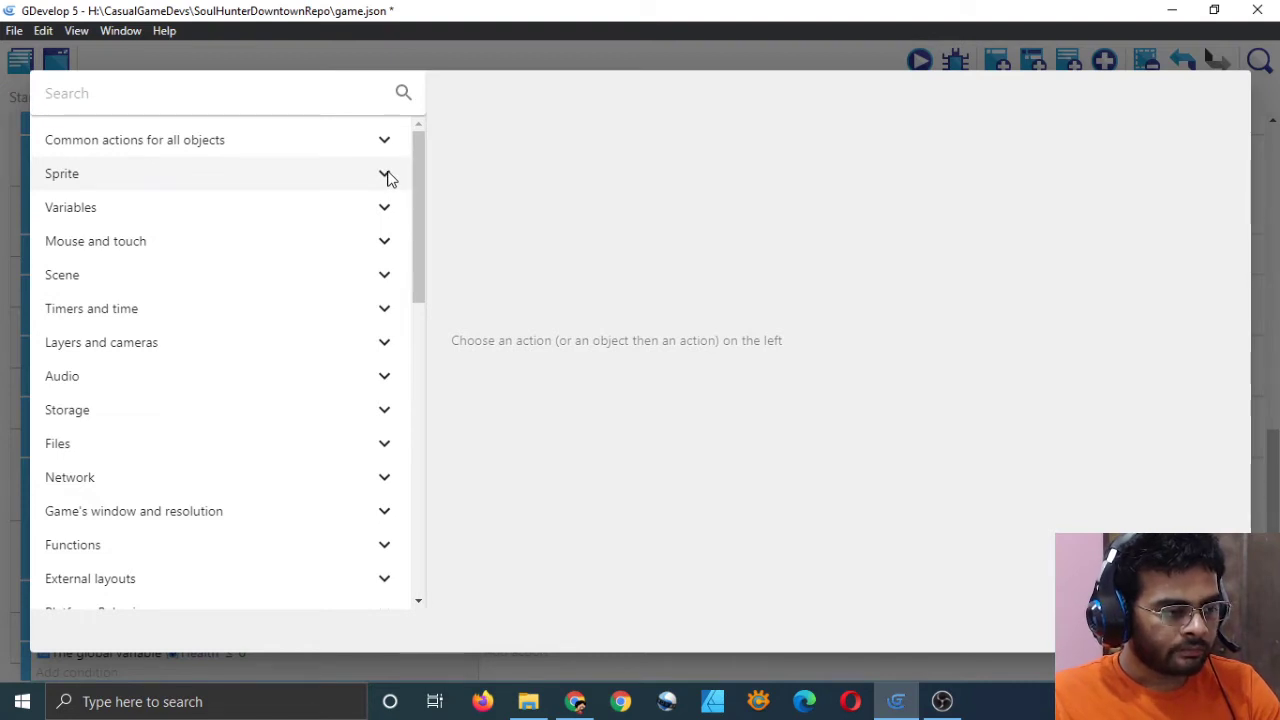
scroll(389, 200, "down", 4)
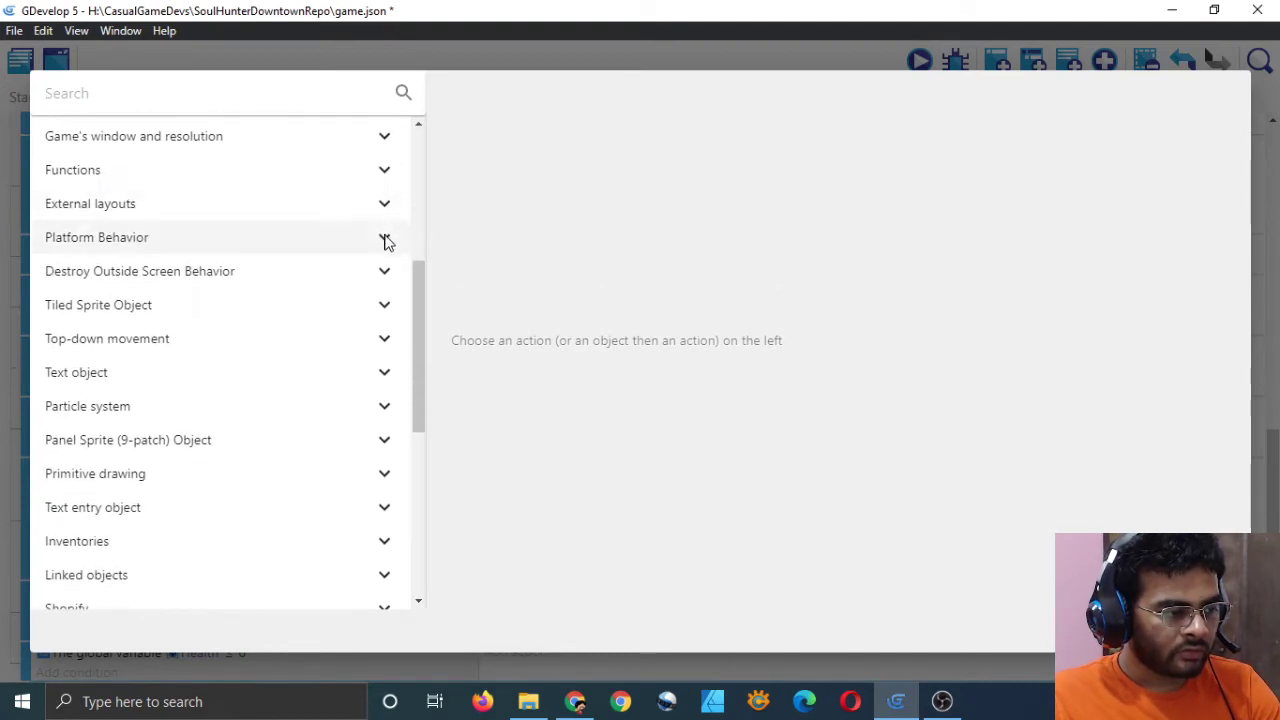
scroll(375, 300, "up", 1)
left_click(383, 331)
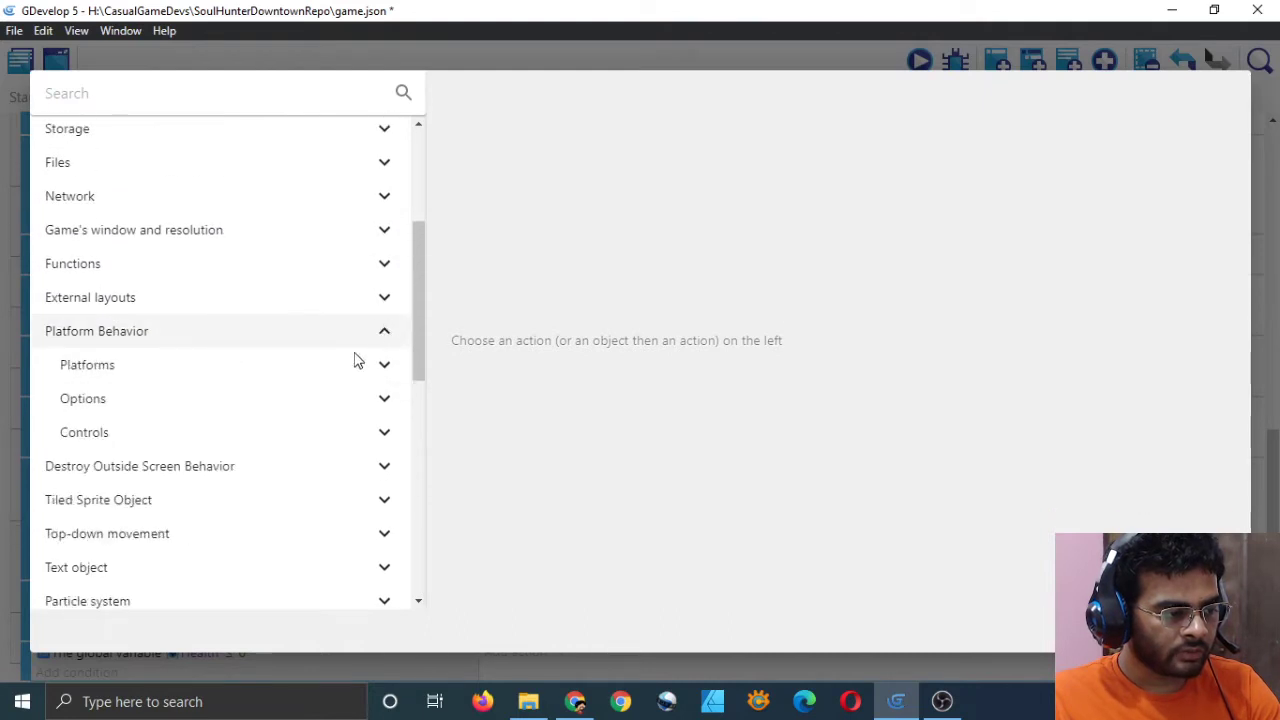
left_click(385, 432)
scroll(340, 437, "down", 1)
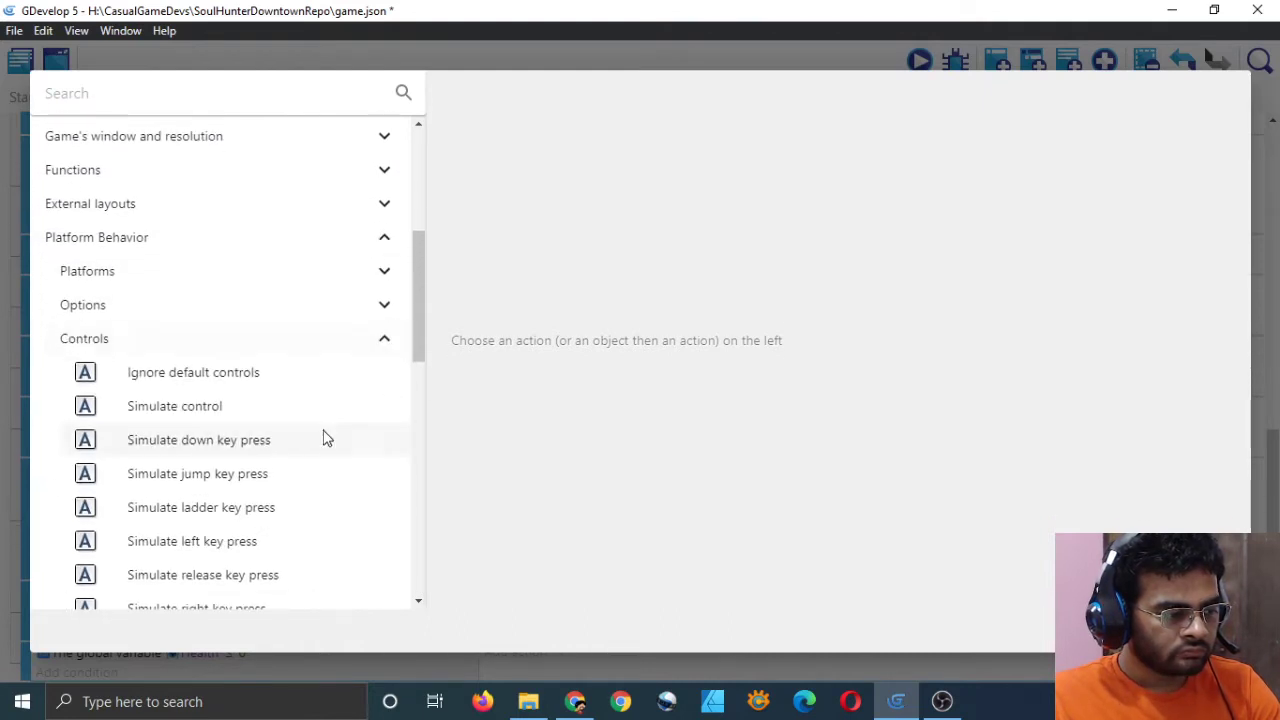
scroll(226, 417, "down", 2)
scroll(286, 437, "up", 2)
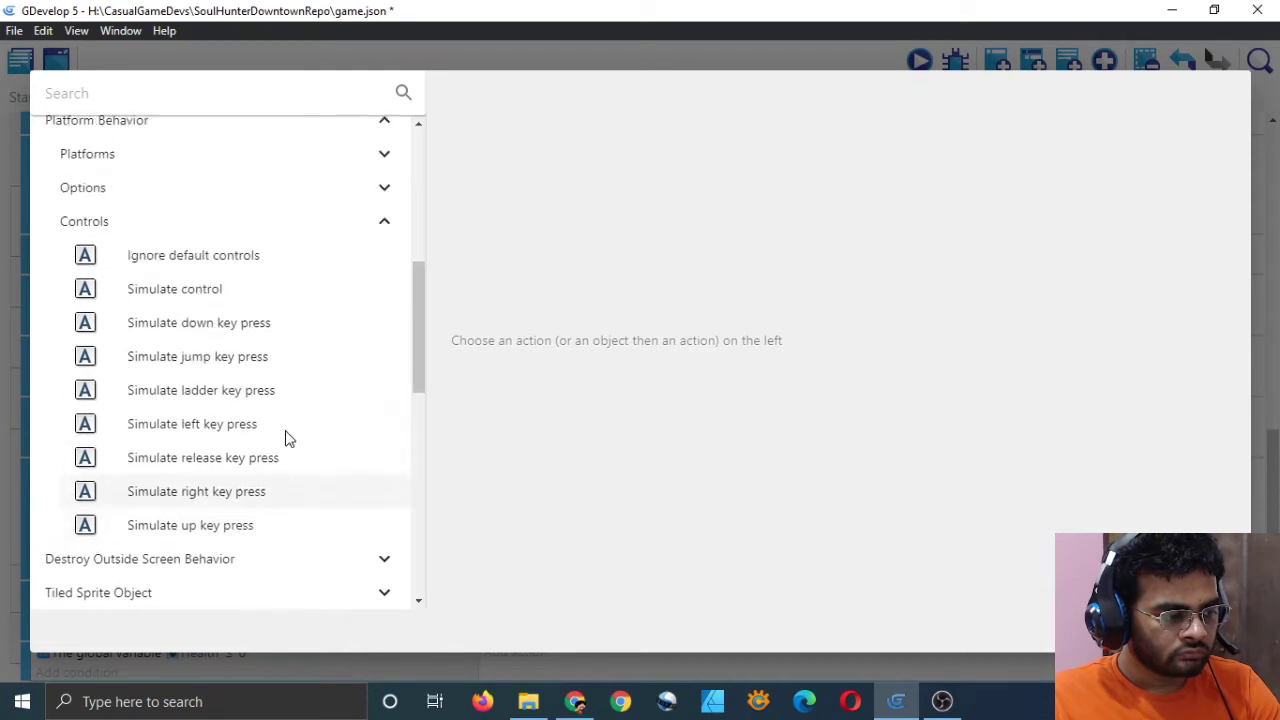
left_click(385, 339)
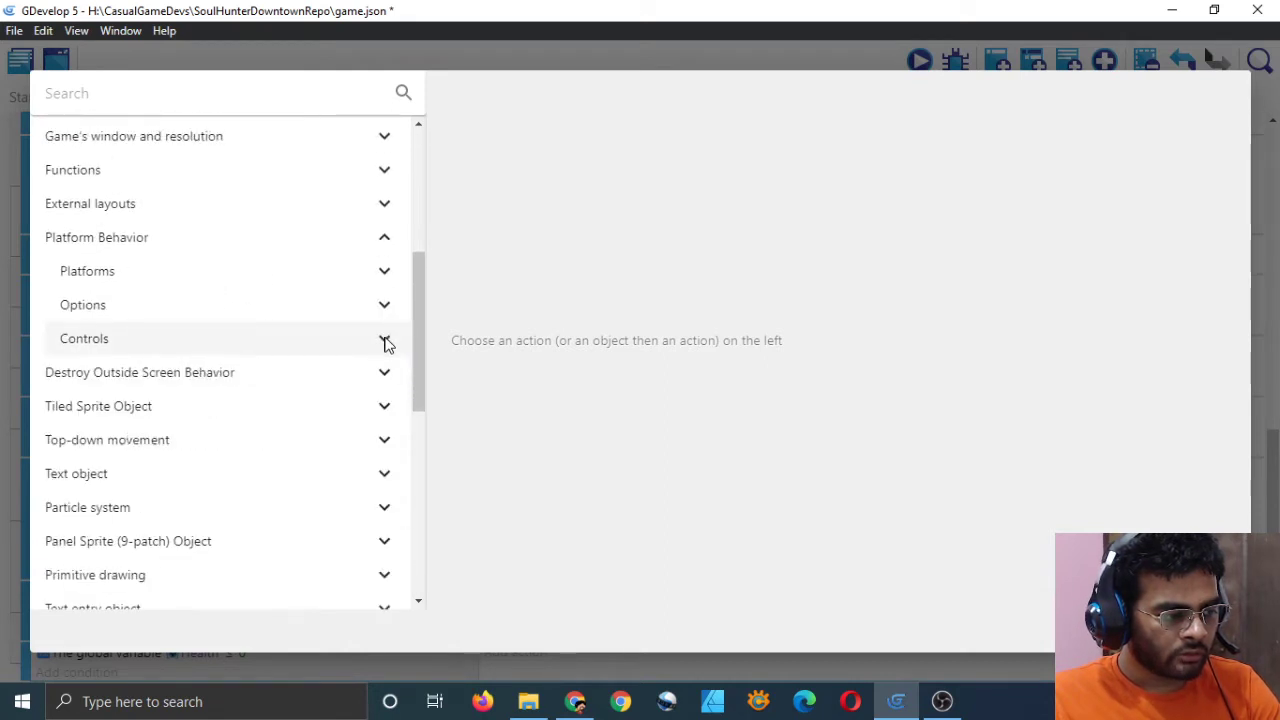
left_click(385, 305)
scroll(334, 391, "down", 2)
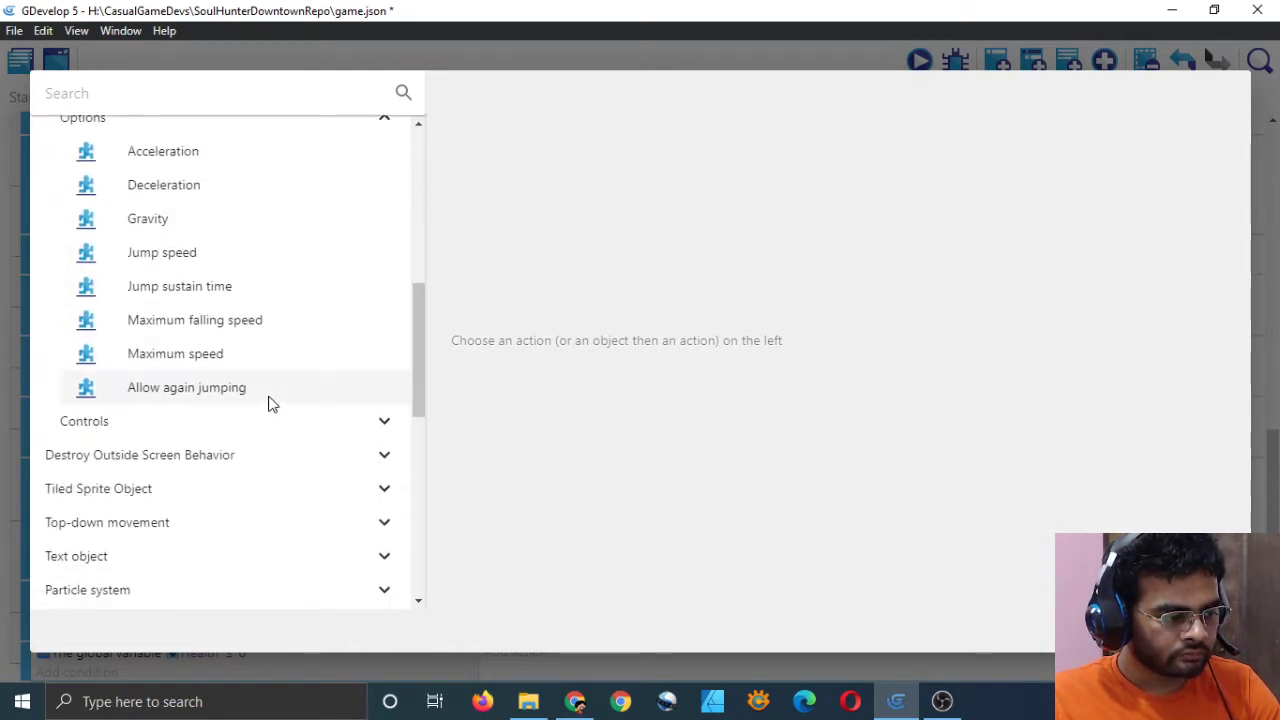
scroll(271, 403, "up", 1)
scroll(340, 370, "up", 1)
left_click(386, 306)
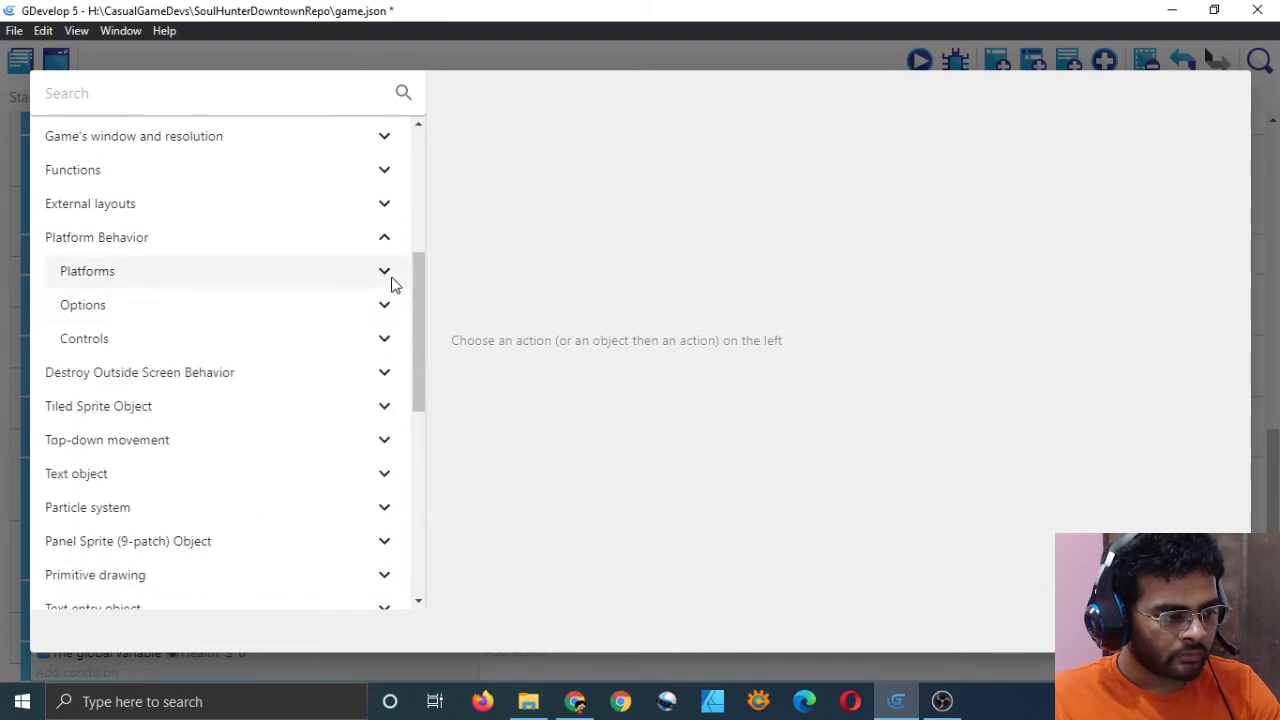
left_click(388, 278)
left_click(384, 275)
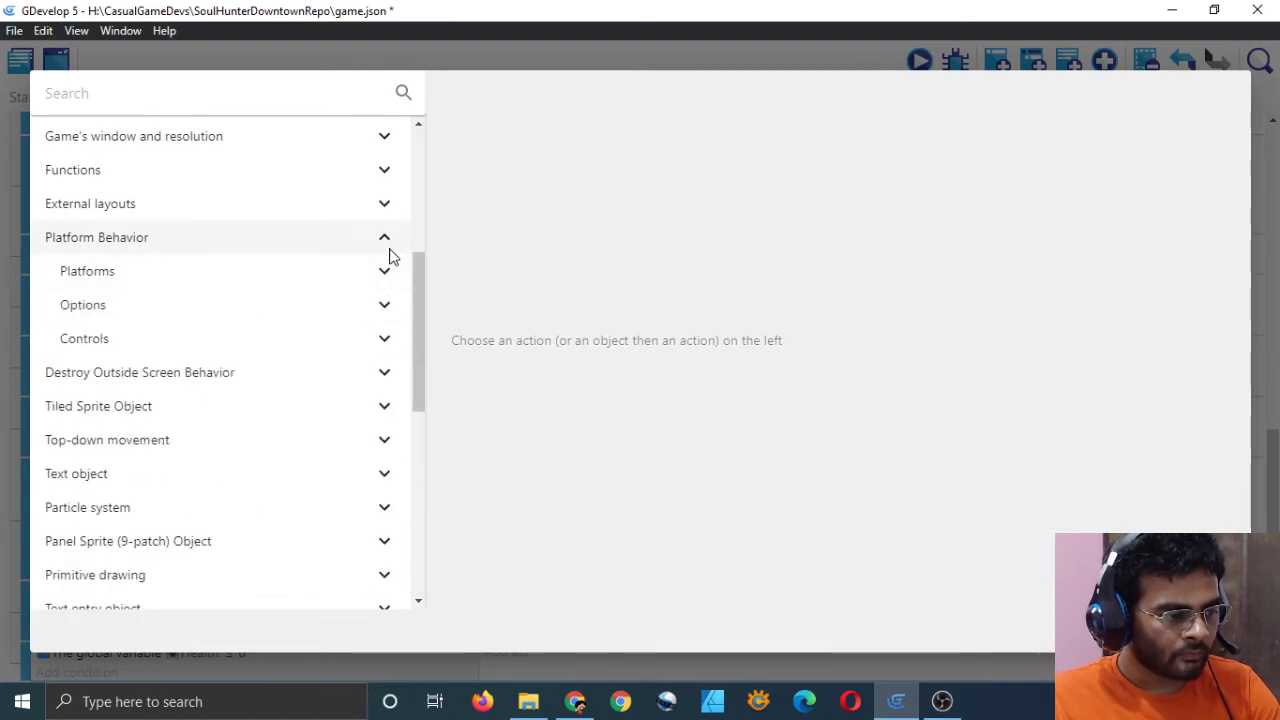
left_click(386, 243)
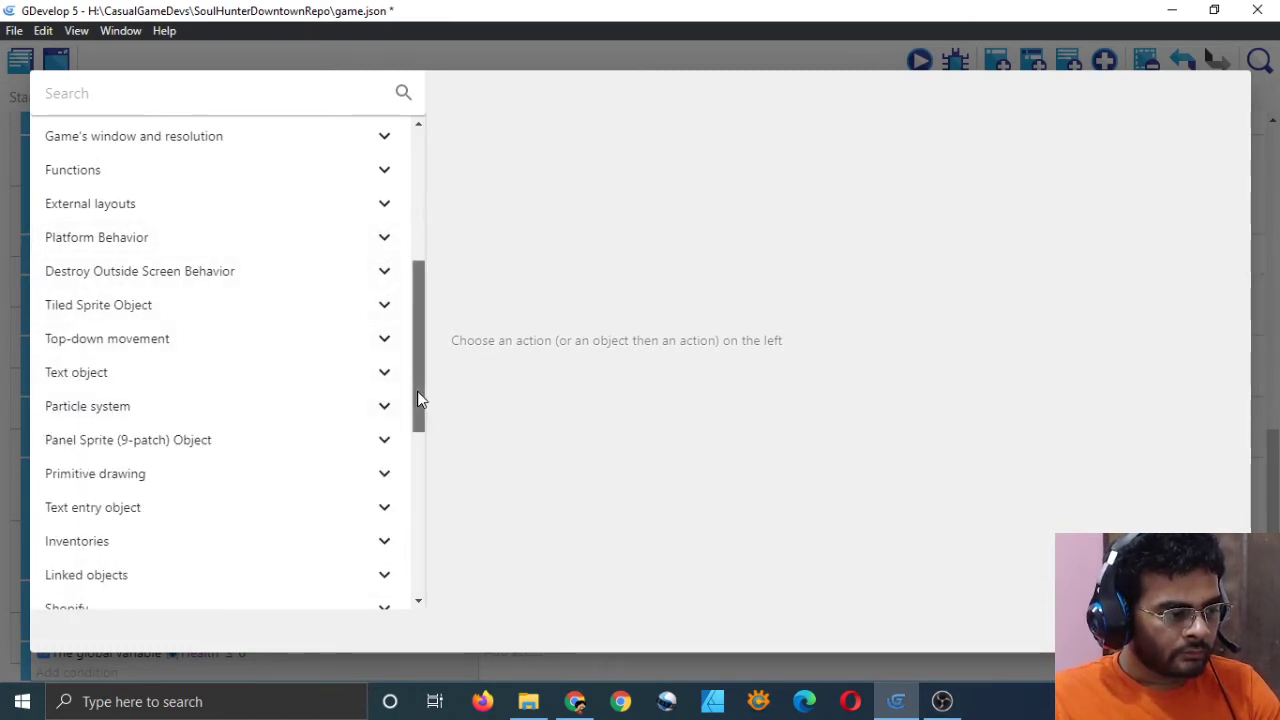
left_click_drag(417, 391, 432, 209)
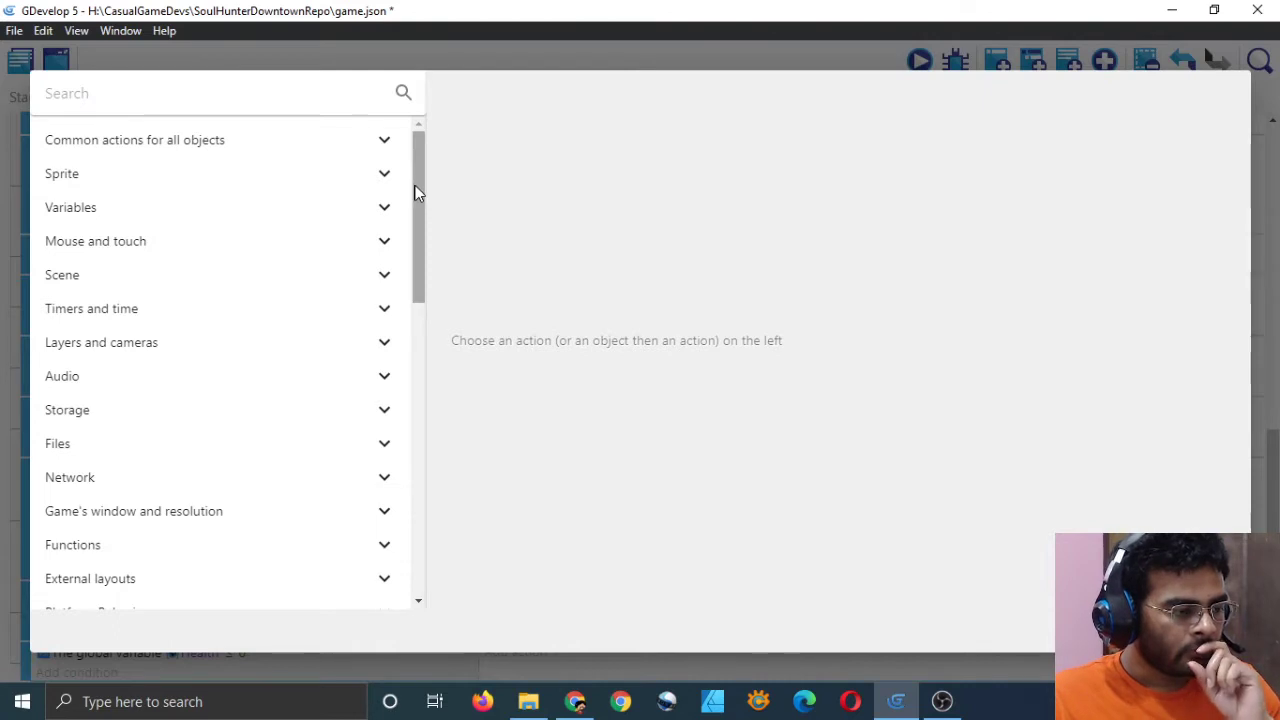
left_click(385, 142)
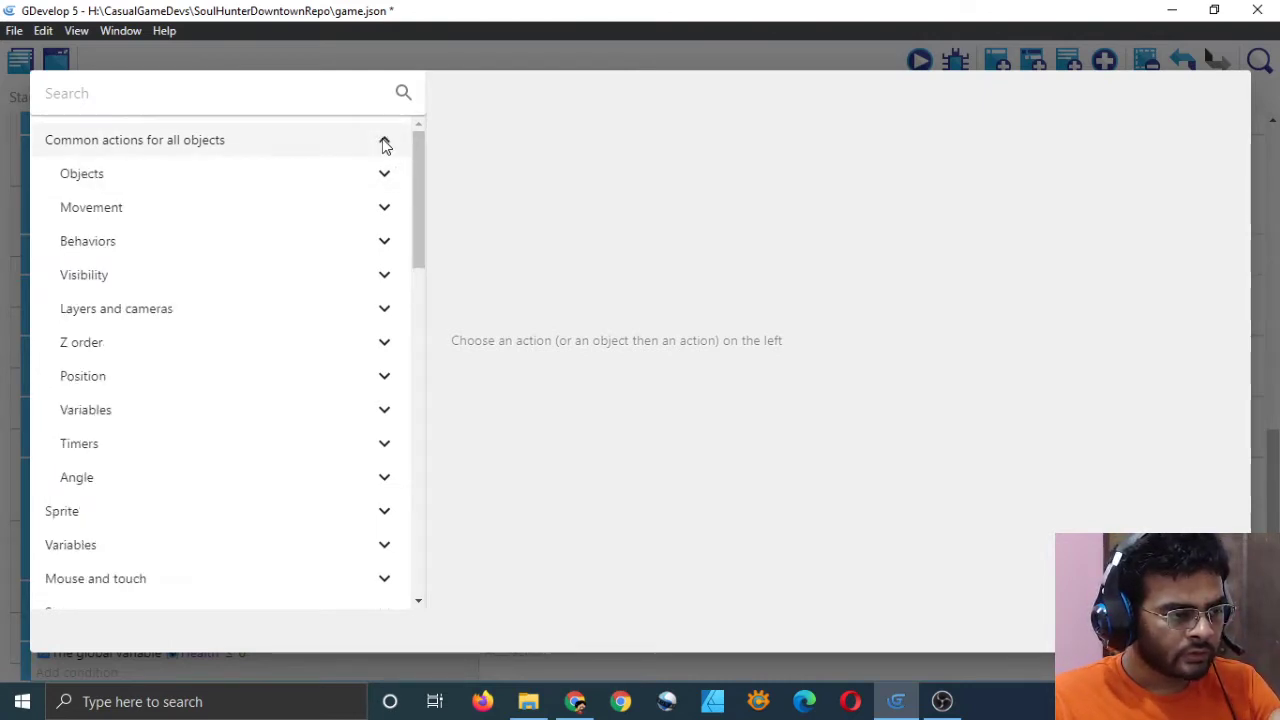
left_click(385, 142)
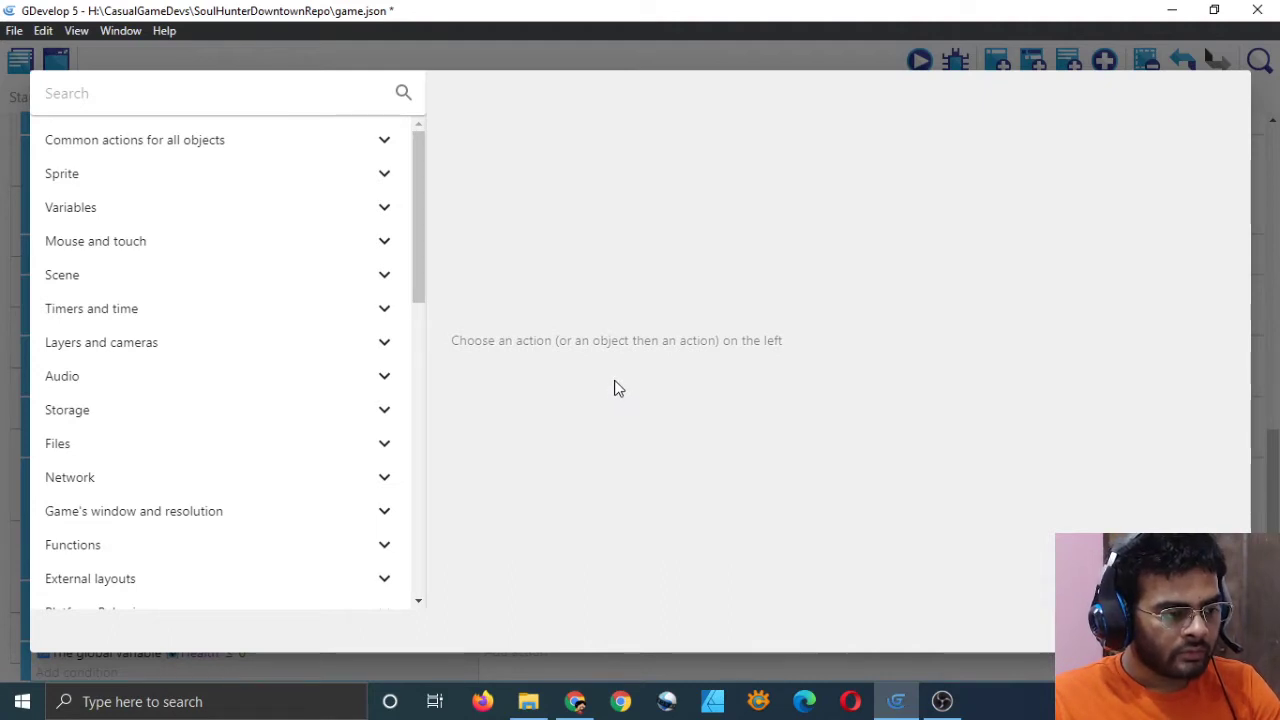
left_click_drag(418, 234, 426, 197)
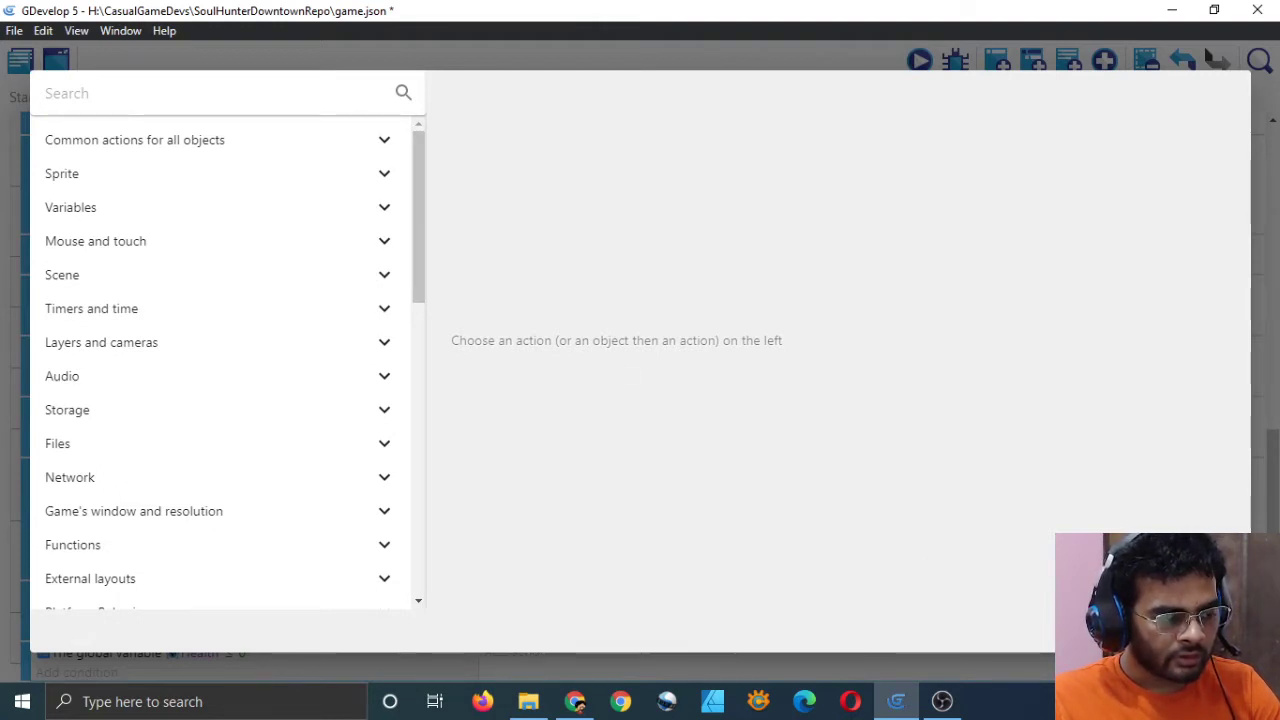
Dismiss the action chooser, save the project, and switch to the Stage 1 scene editor
key("Escape")
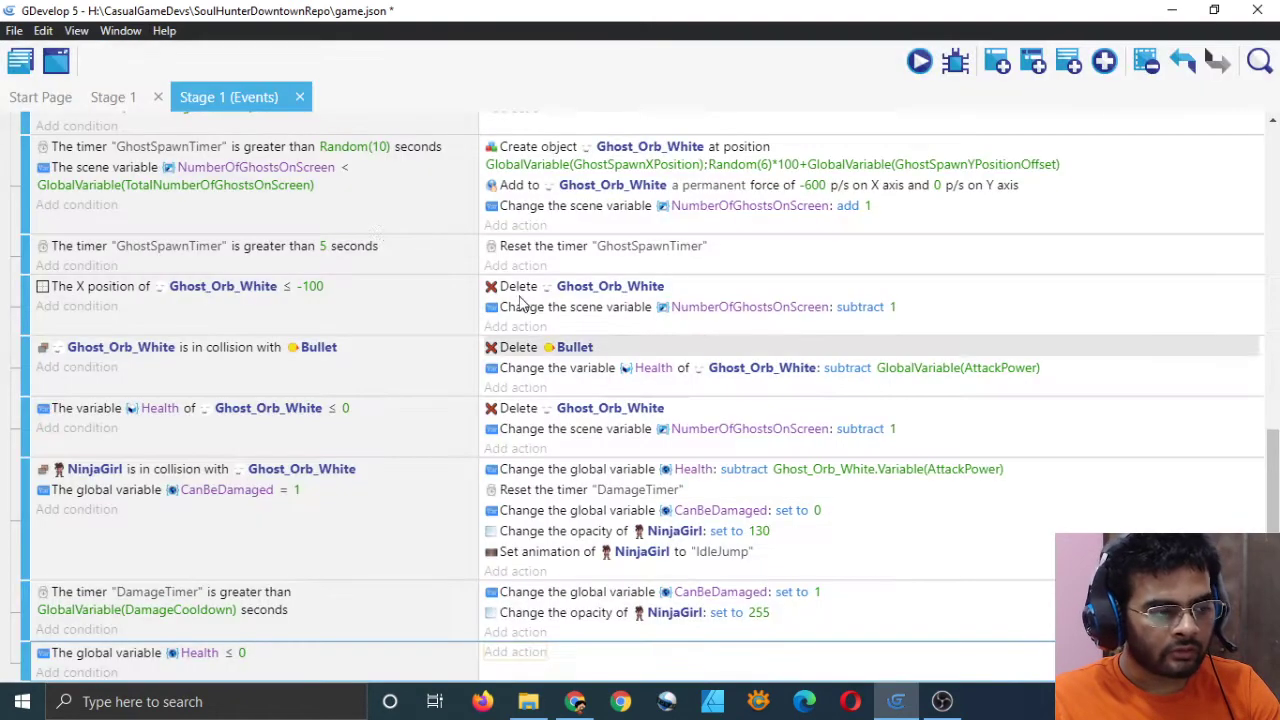
key("ctrl+s")
left_click(122, 99)
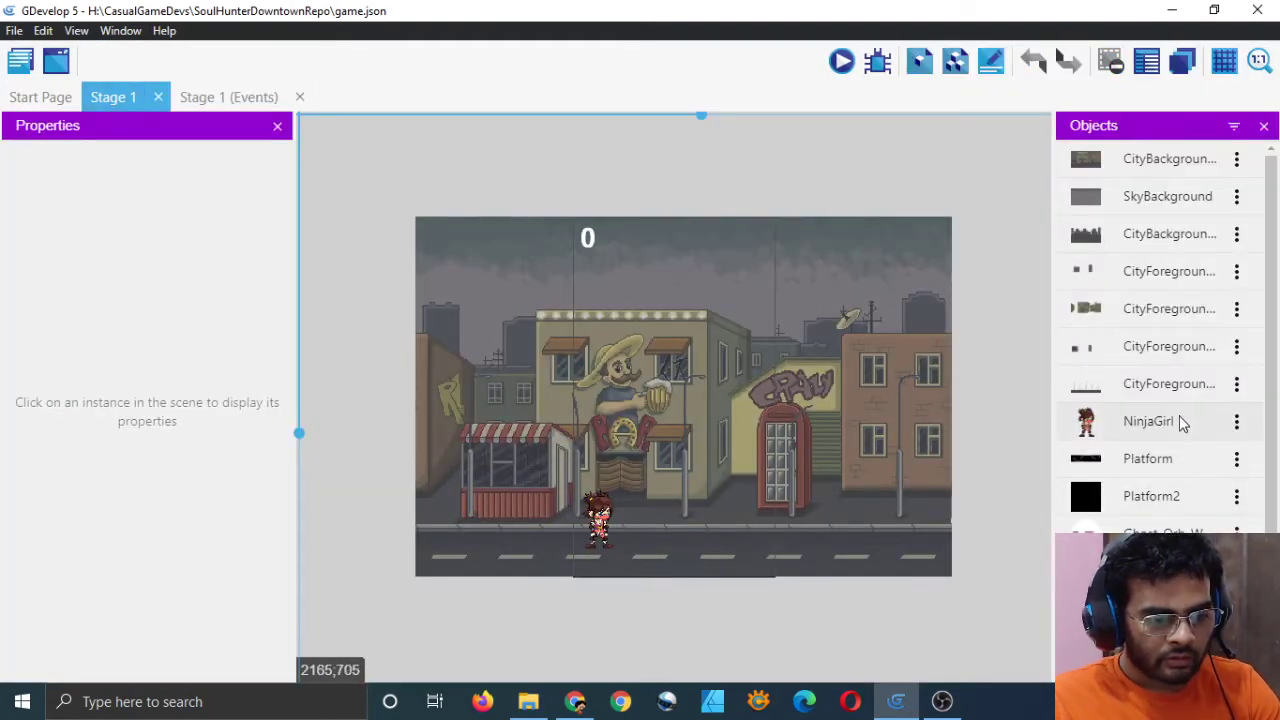
Inspect the NinjaGirl object's Dead animation, then close its editor without changes
left_click(1180, 420)
scroll(1170, 450, "down", 1)
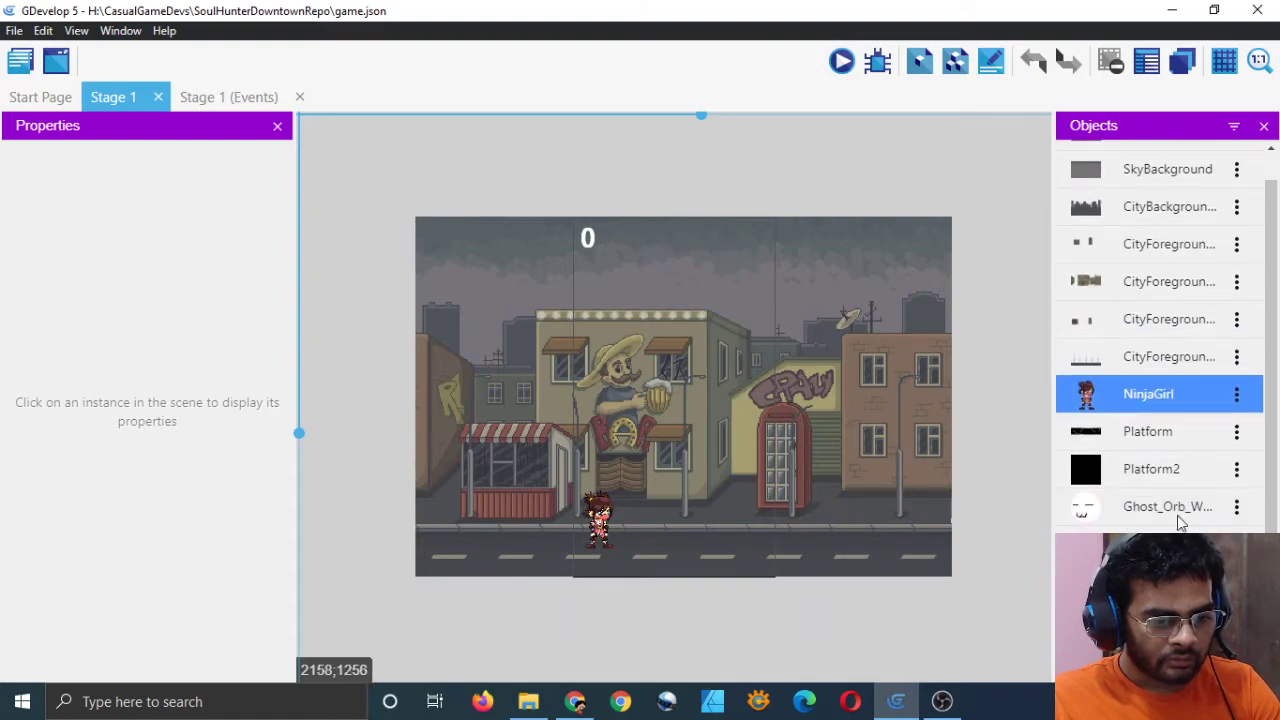
double_click(1160, 396)
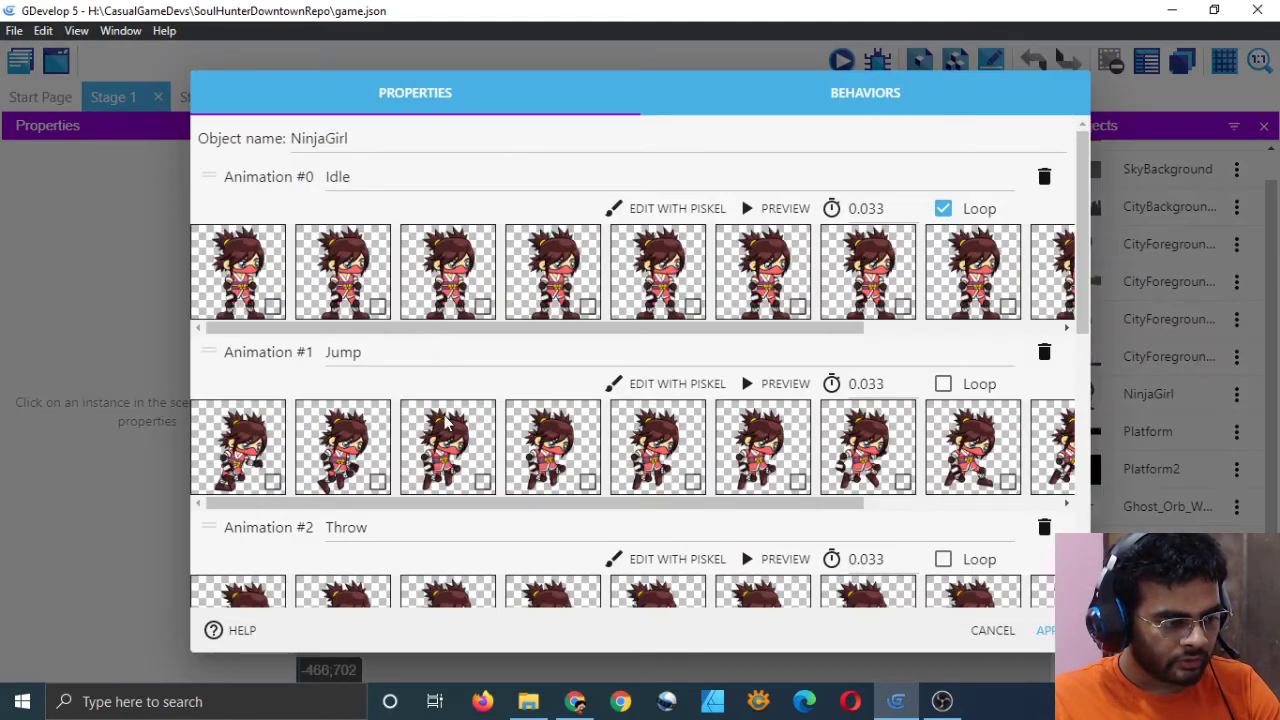
scroll(447, 425, "down", 5)
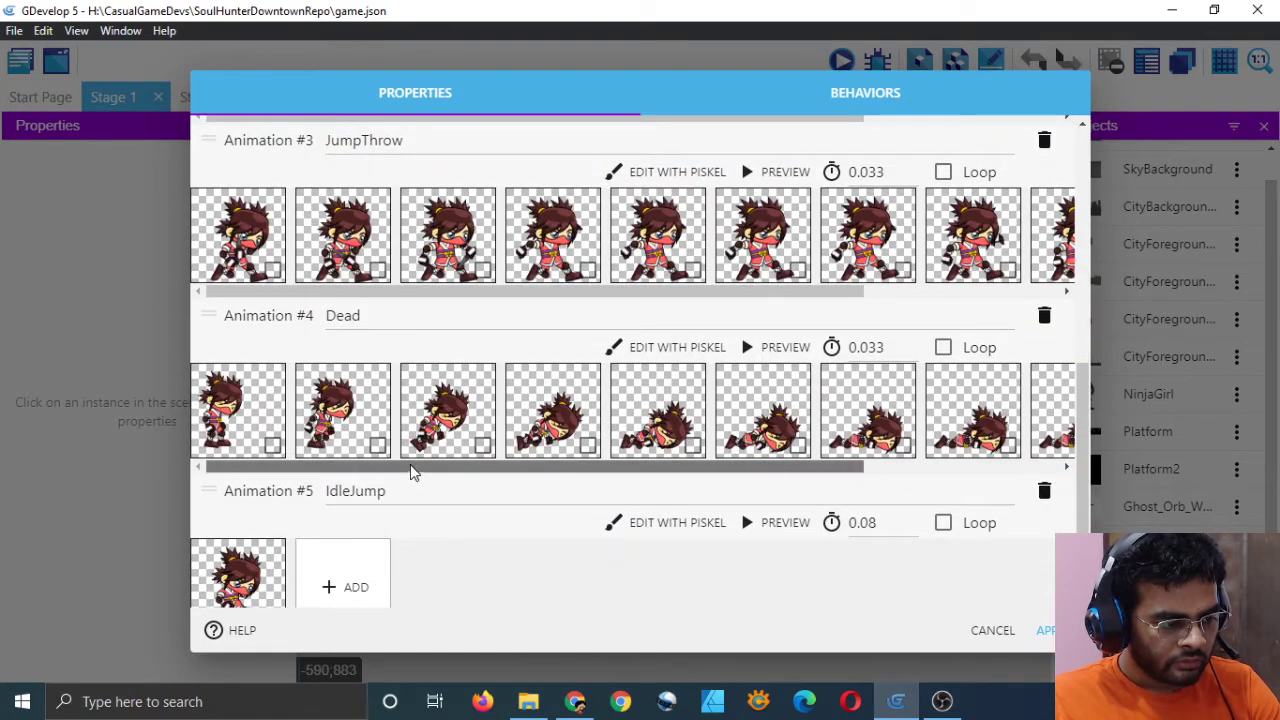
left_click_drag(410, 472, 334, 486)
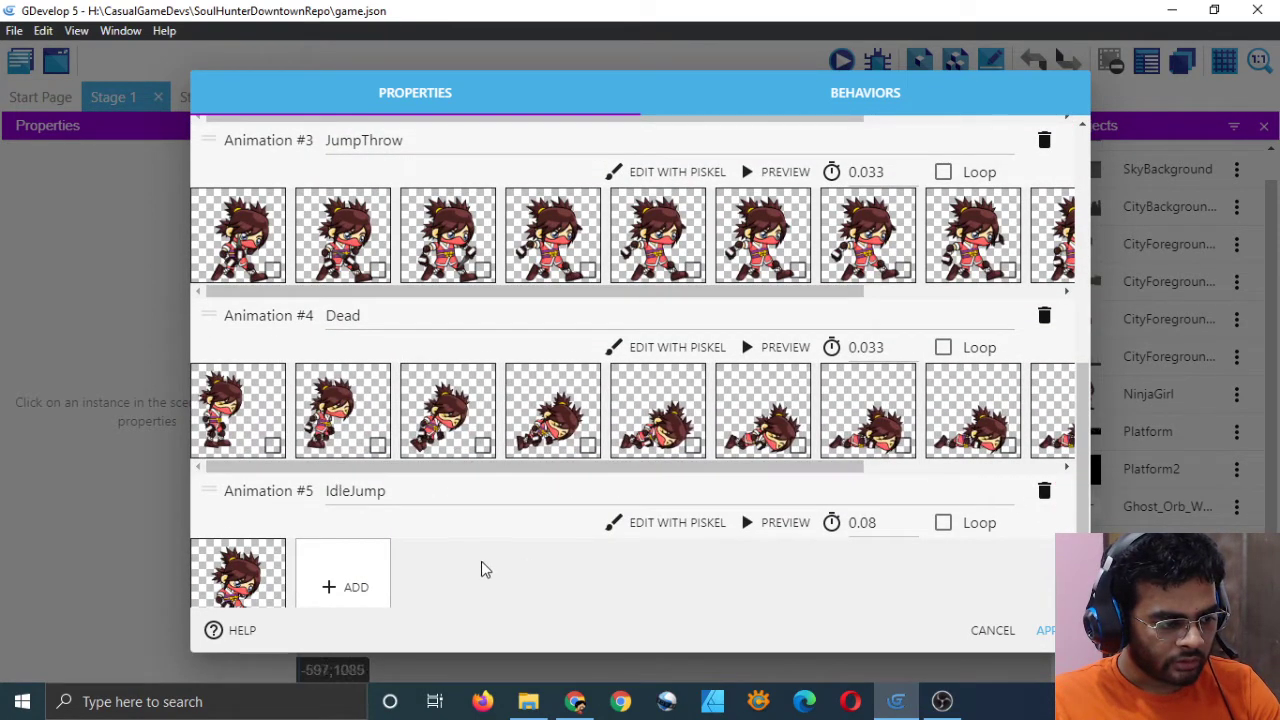
left_click(989, 632)
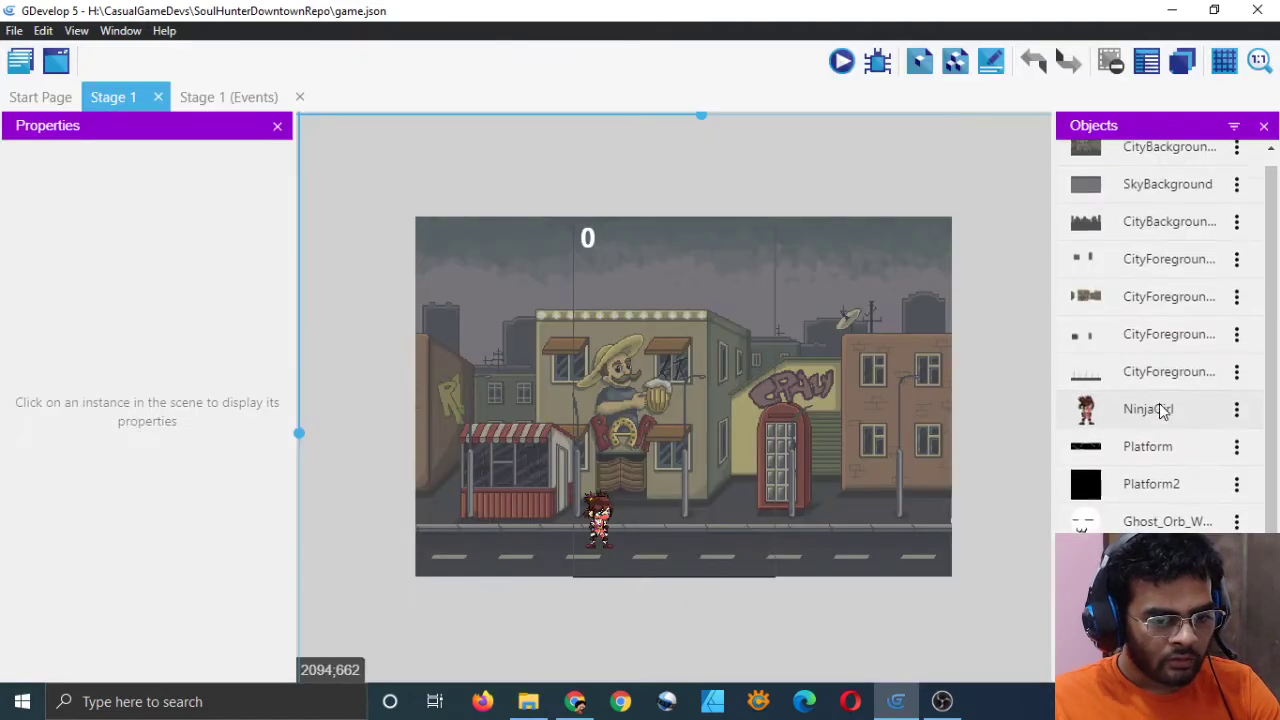
scroll(1159, 403, "down", 1)
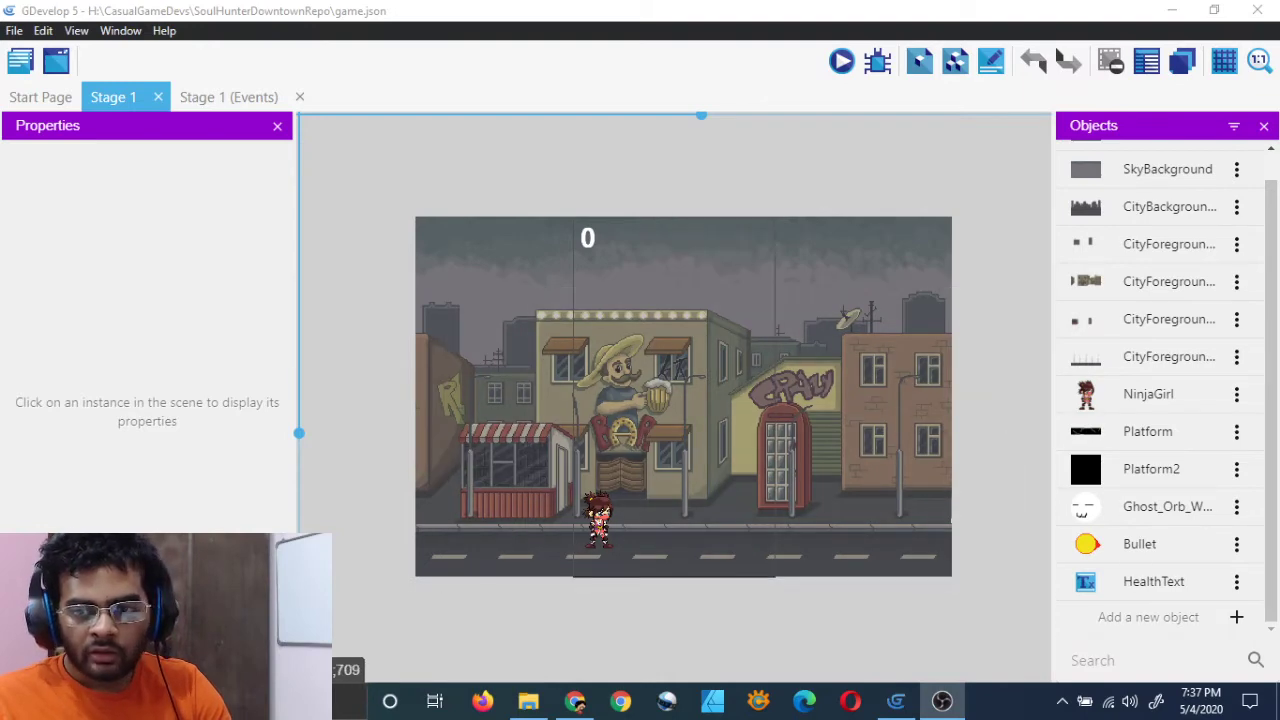
Add a new Sprite object renamed NinjaGirlDying and add its first animation
left_click(1236, 619)
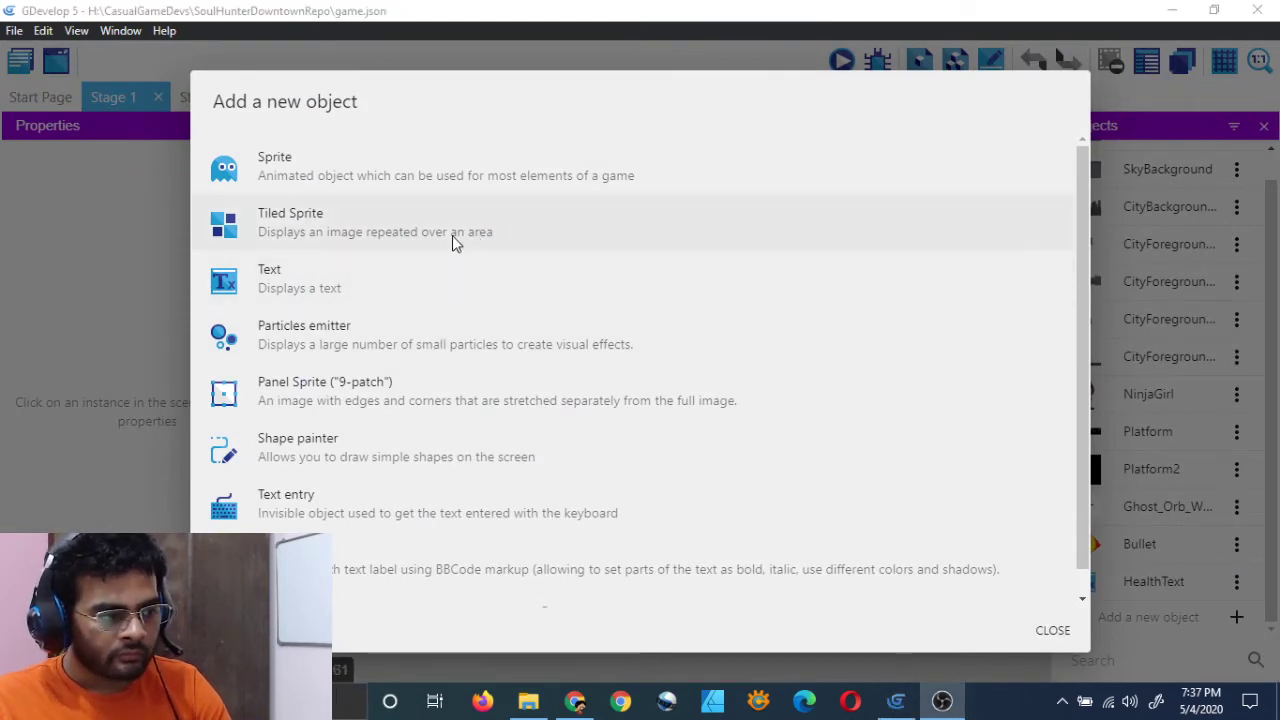
left_click(424, 178)
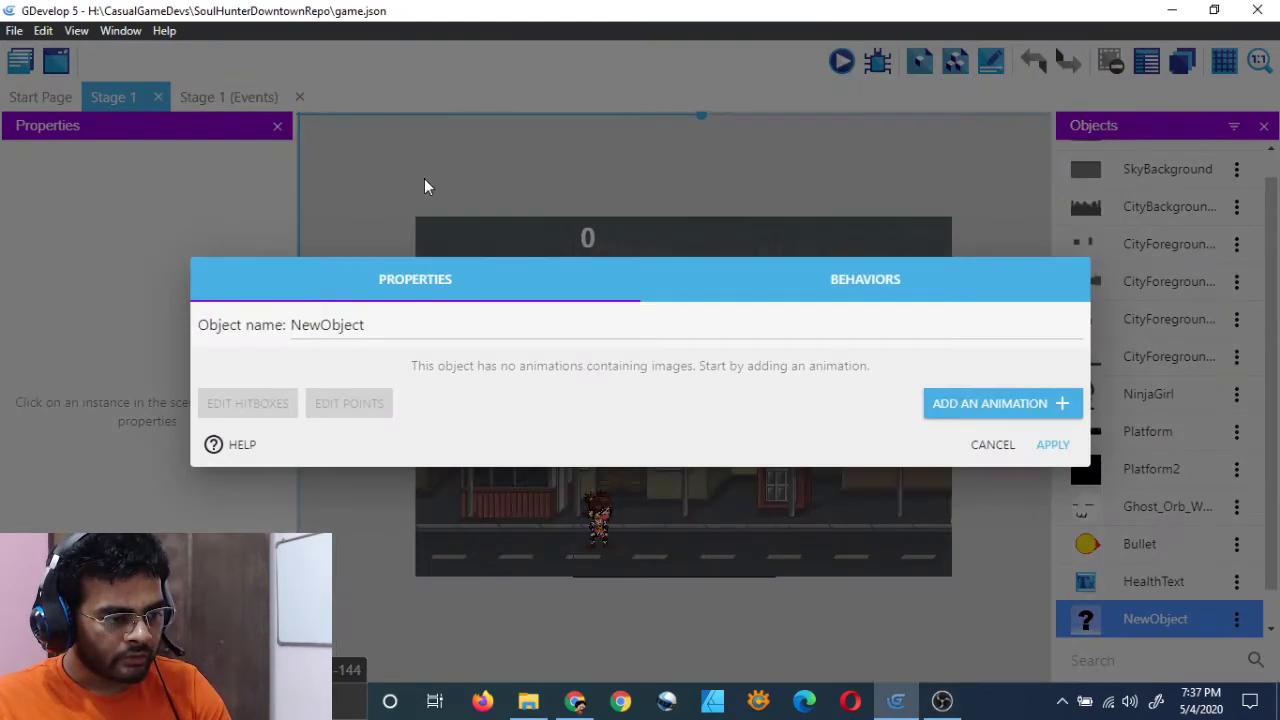
left_click(409, 323)
key("BackSpace")
key("BackSpace")
key("BackSpace")
key("BackSpace")
key("BackSpace")
key("BackSpace")
key("BackSpace")
key("BackSpace")
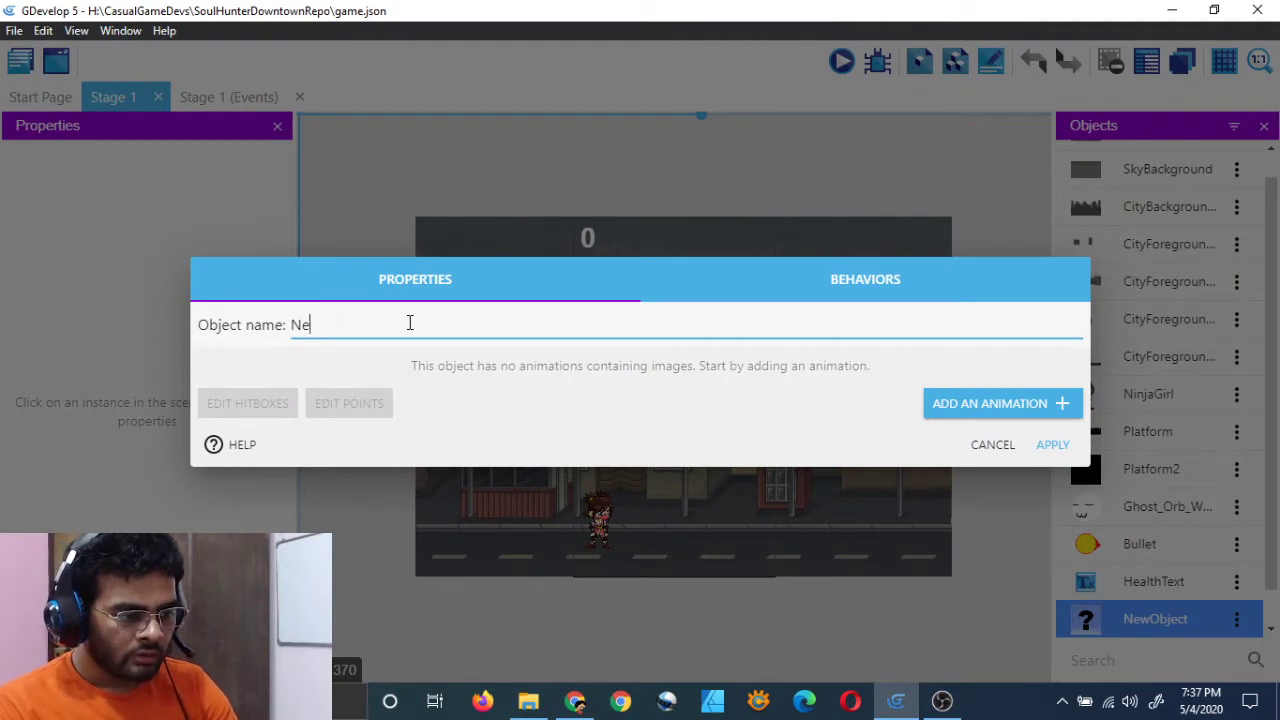
type("Nun")
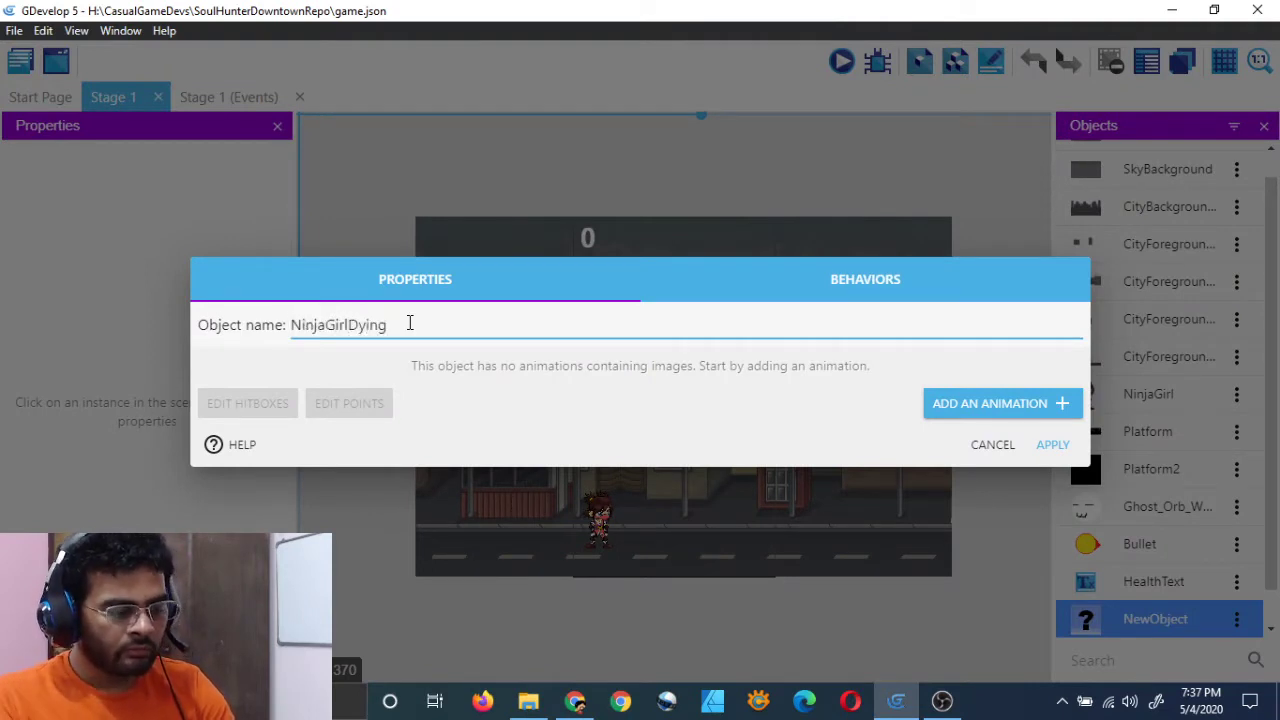
left_click(936, 404)
left_click(458, 304)
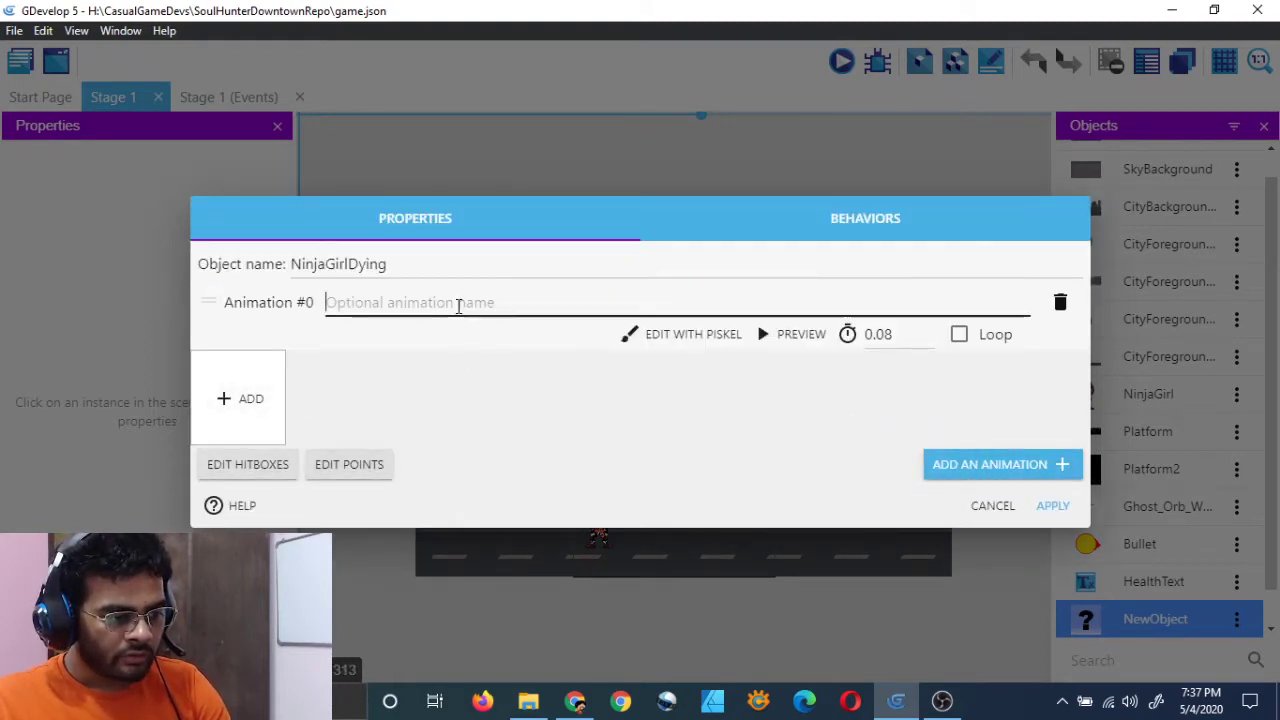
Name the animation Dying and load Dead_000.png through Dead_009.png from Assets/ninjagirlnew/png
type("Dying")
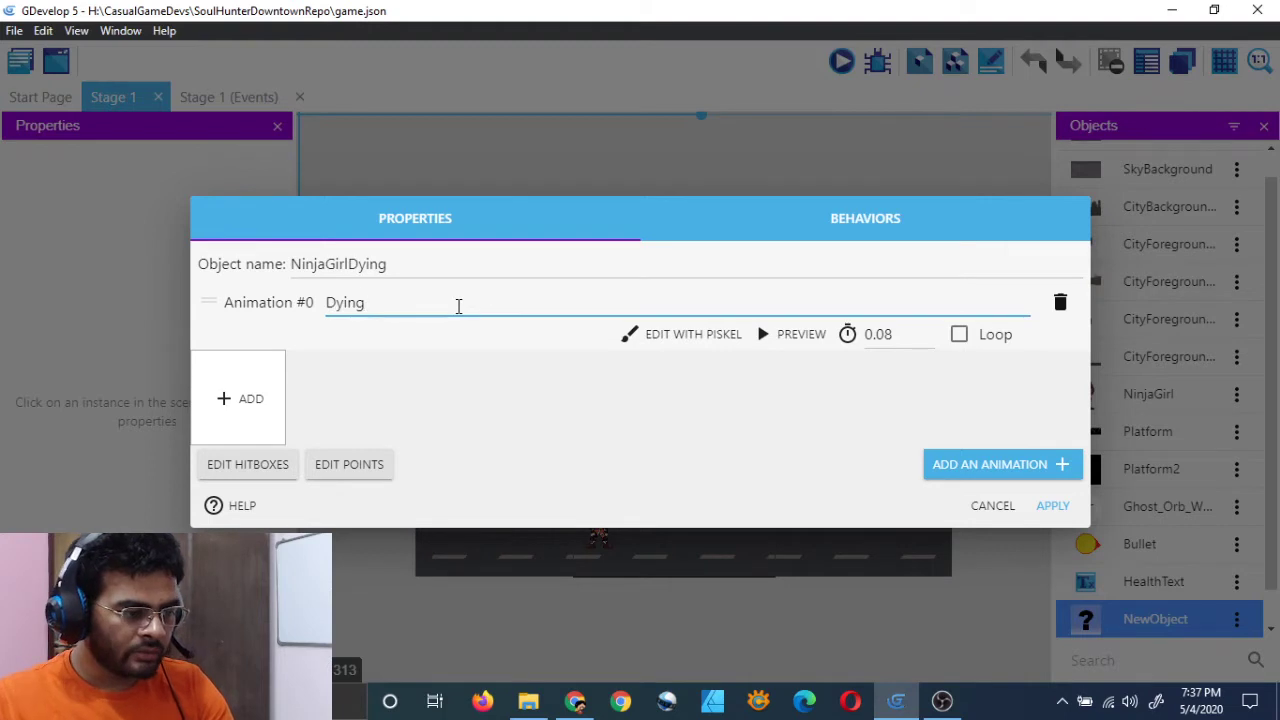
left_click(251, 401)
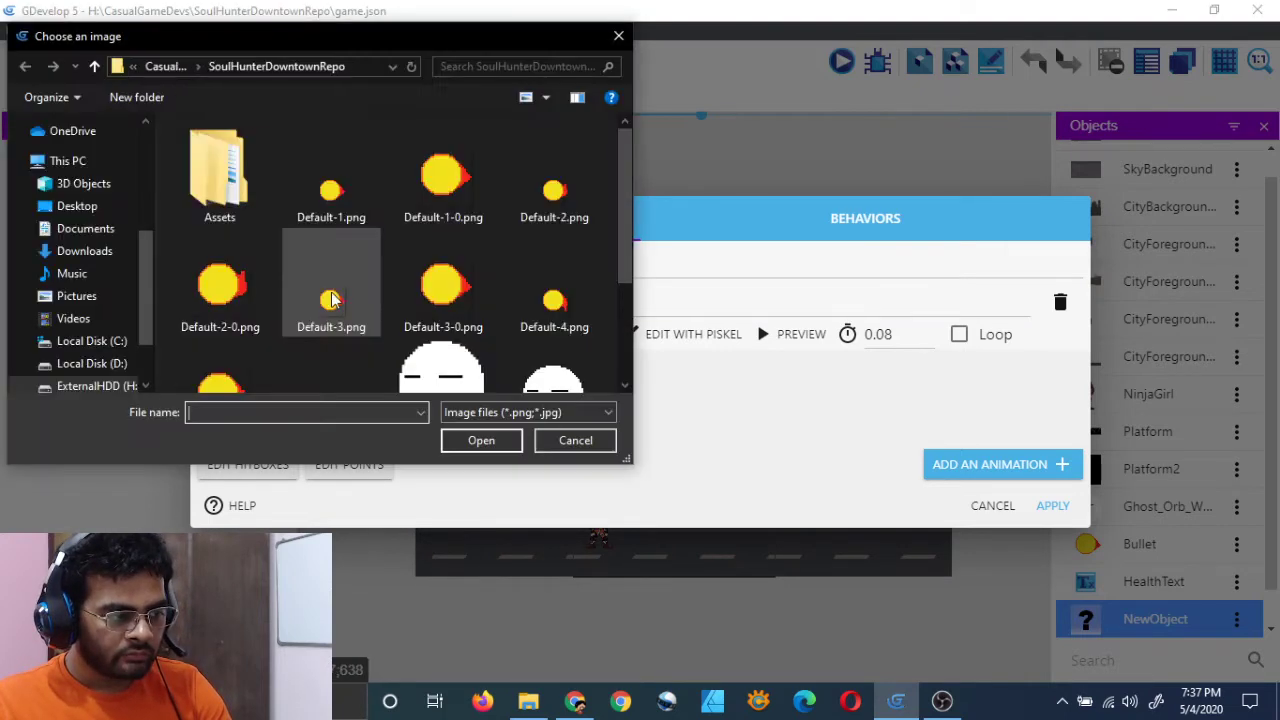
double_click(214, 175)
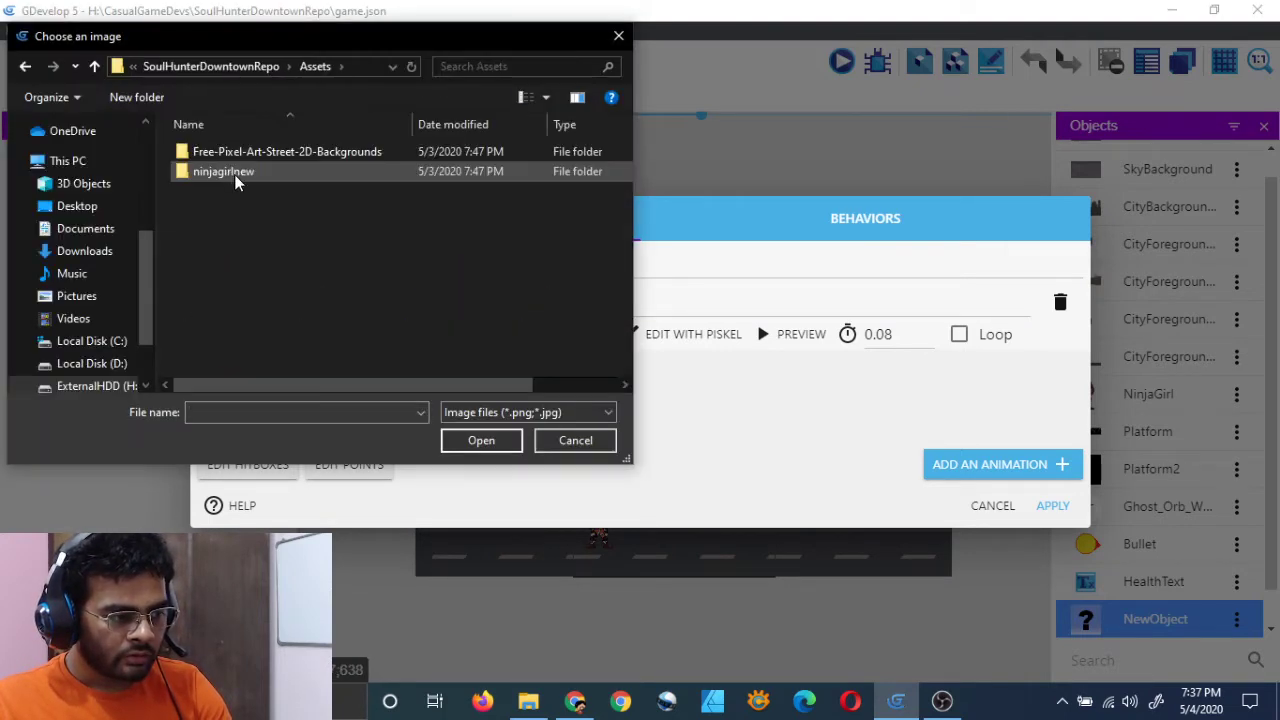
double_click(238, 178)
double_click(228, 153)
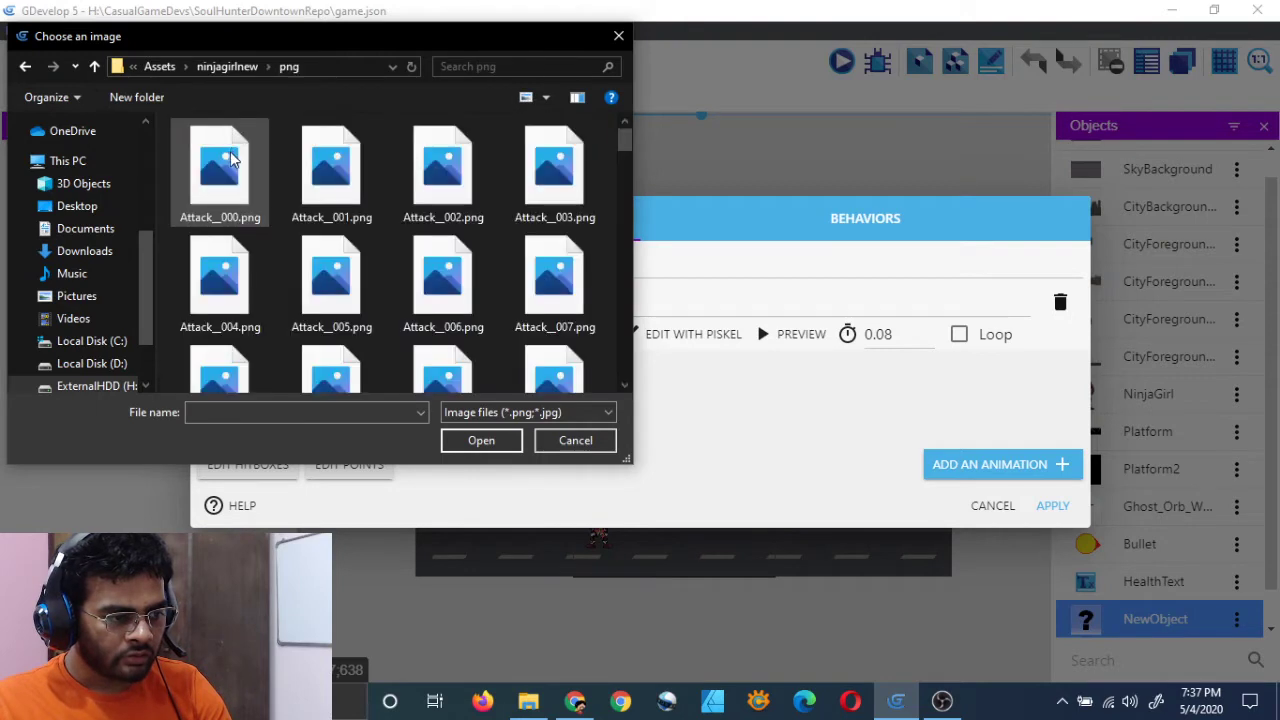
scroll(384, 256, "down", 3)
scroll(384, 256, "down", 3)
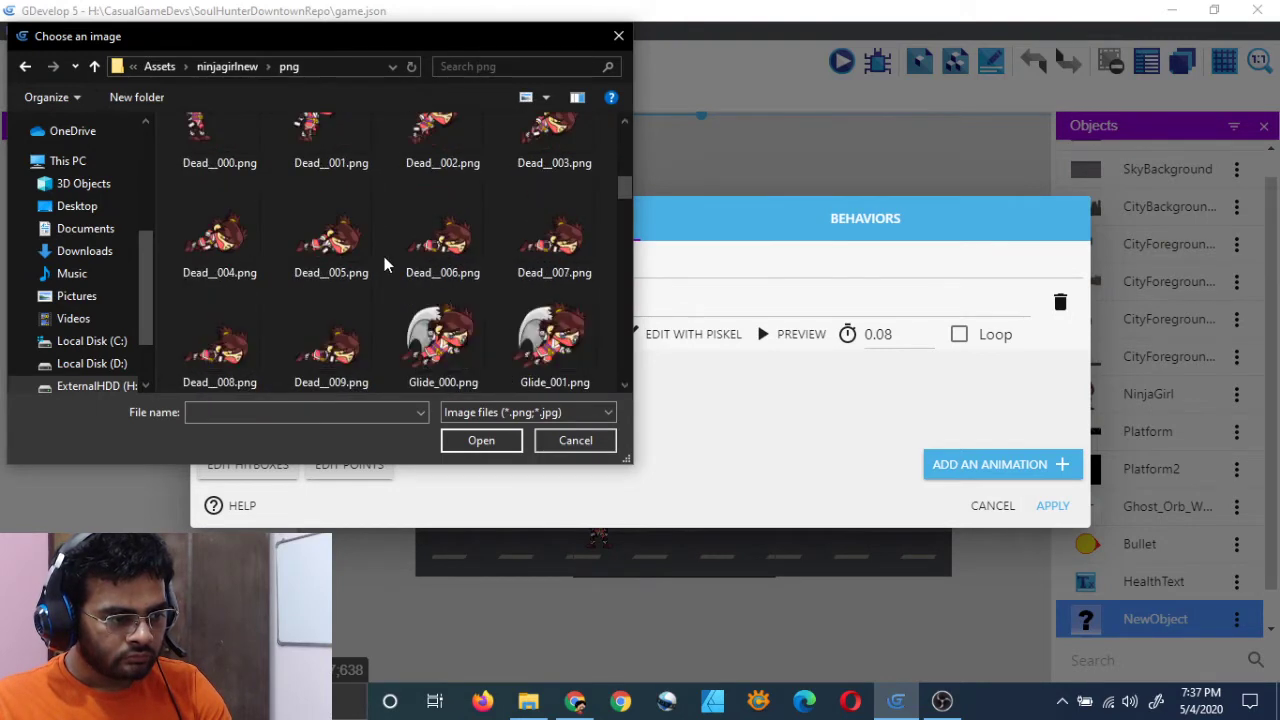
scroll(380, 249, "up", 1)
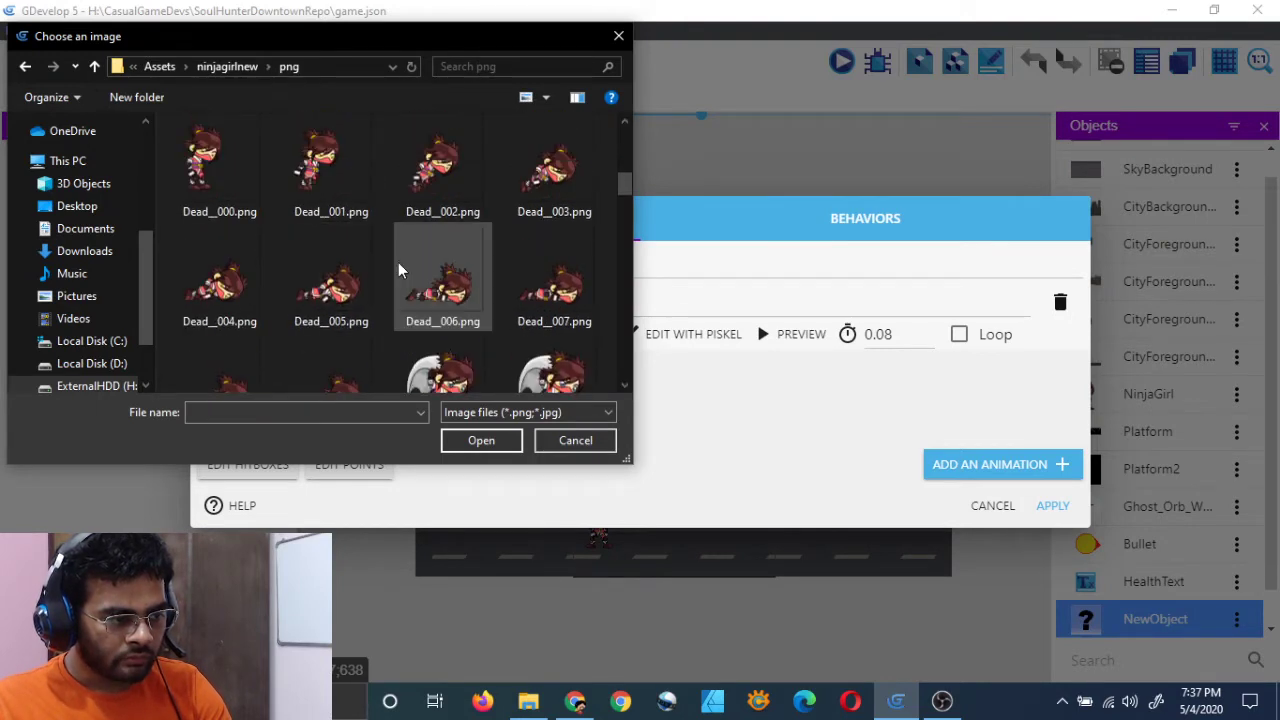
left_click(242, 179)
scroll(347, 250, "up", 1)
scroll(367, 252, "down", 2)
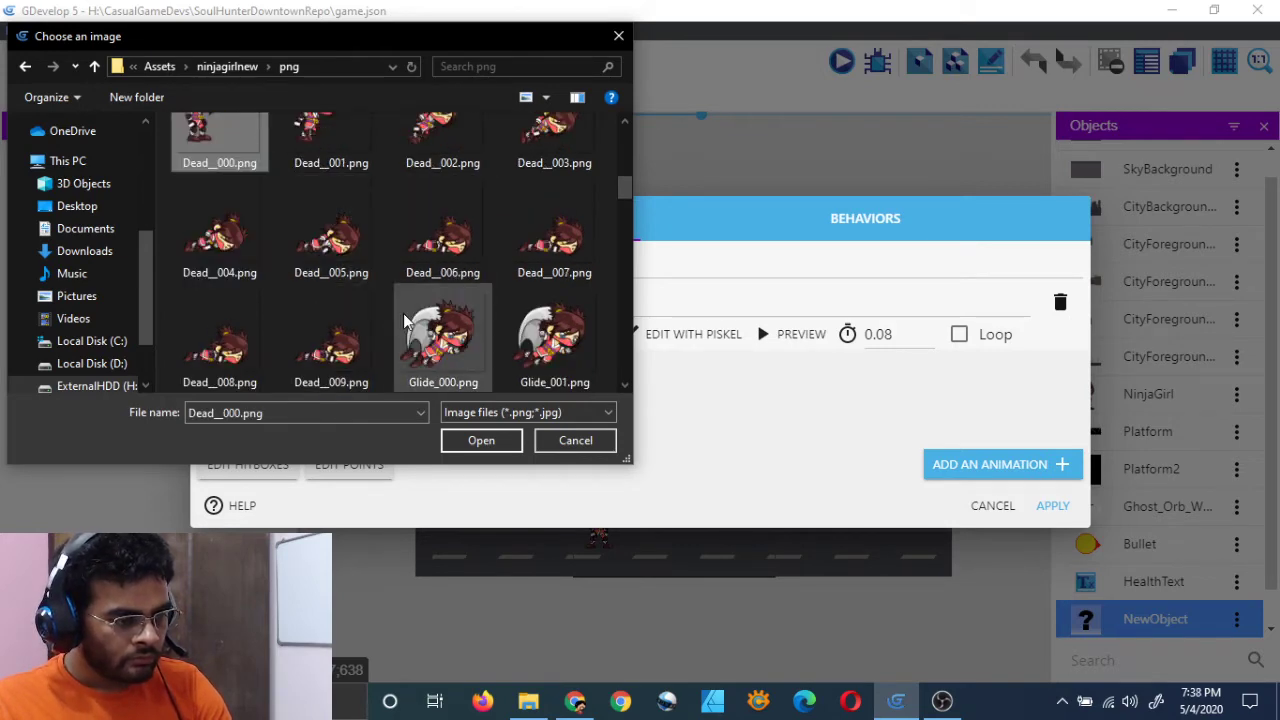
left_click(356, 330, "shift")
left_click(490, 441)
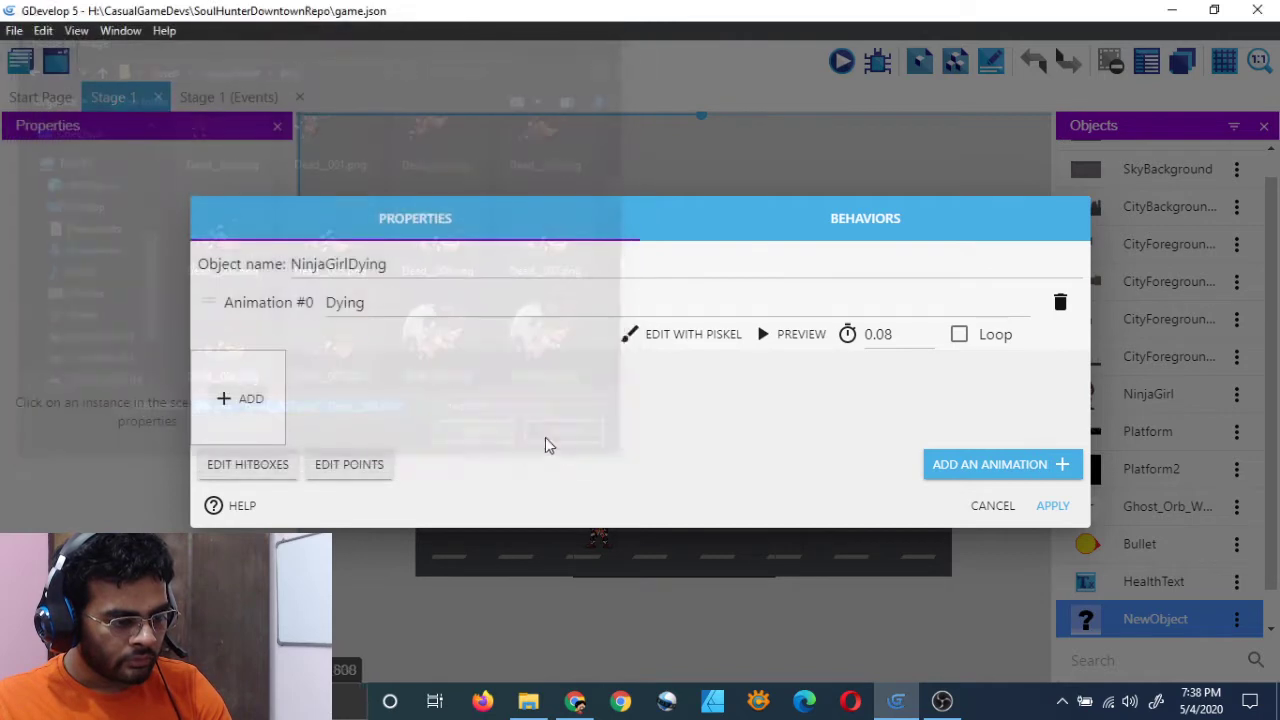
Set the Dying frame time to 0.033 seconds and preview the animation a few times
left_click(901, 325)
key("BackSpace")
type("33")
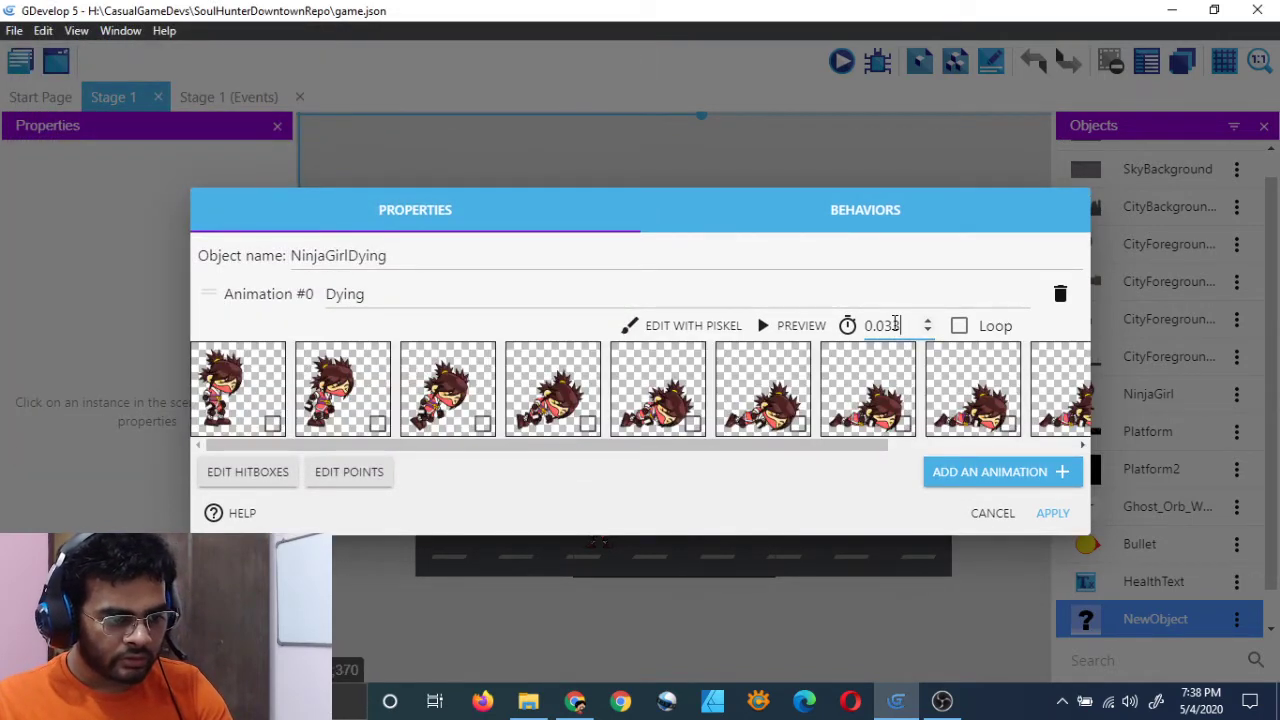
left_click(778, 325)
scroll(811, 341, "down", 2)
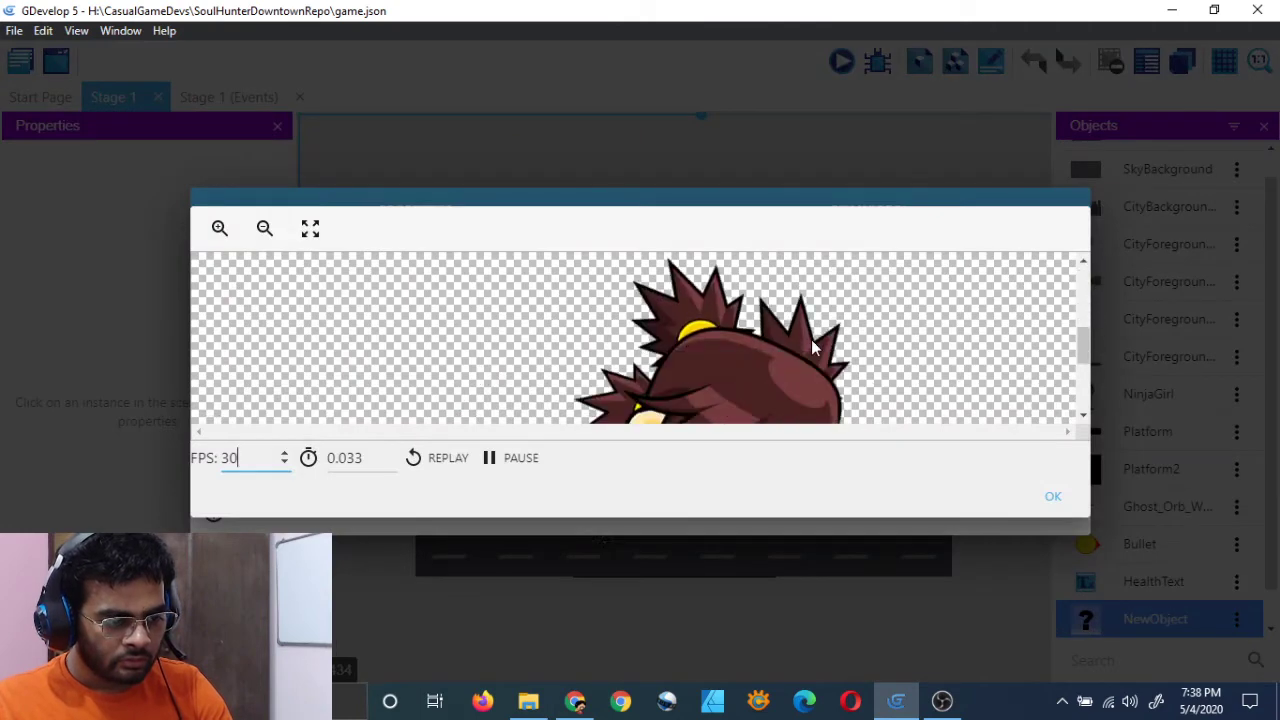
scroll(862, 365, "down", 4)
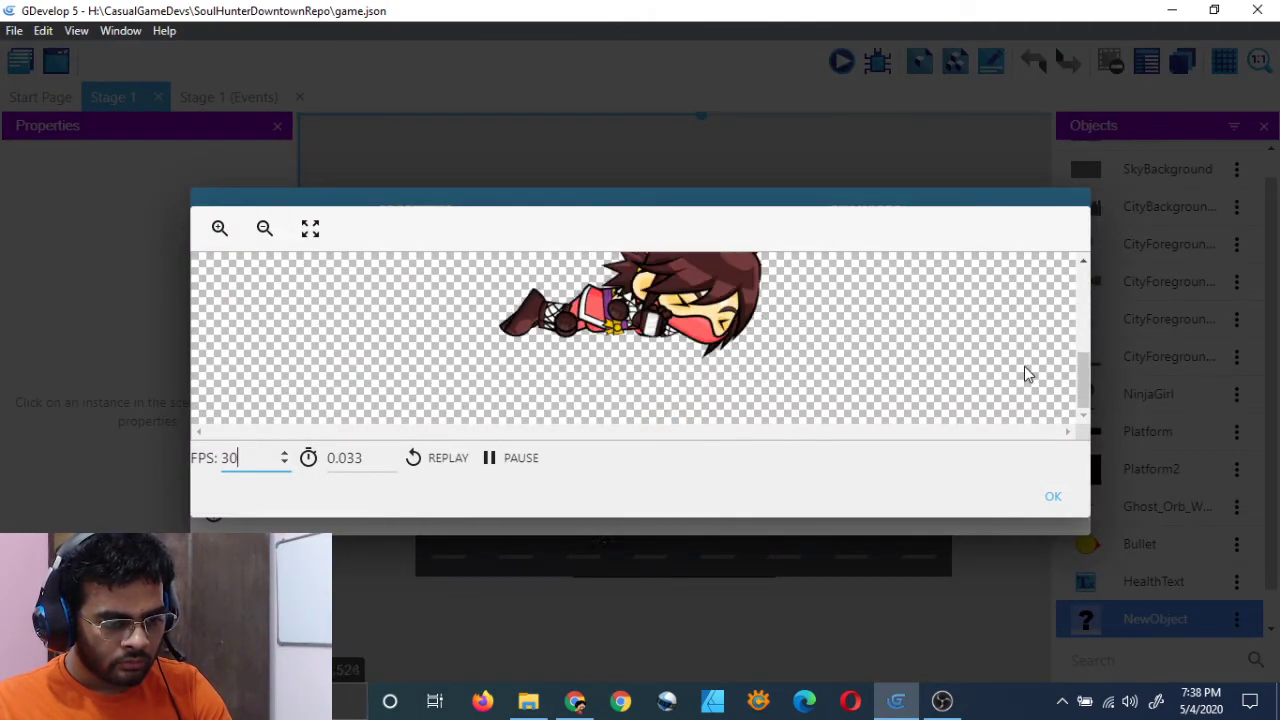
left_click_drag(1082, 380, 1082, 358)
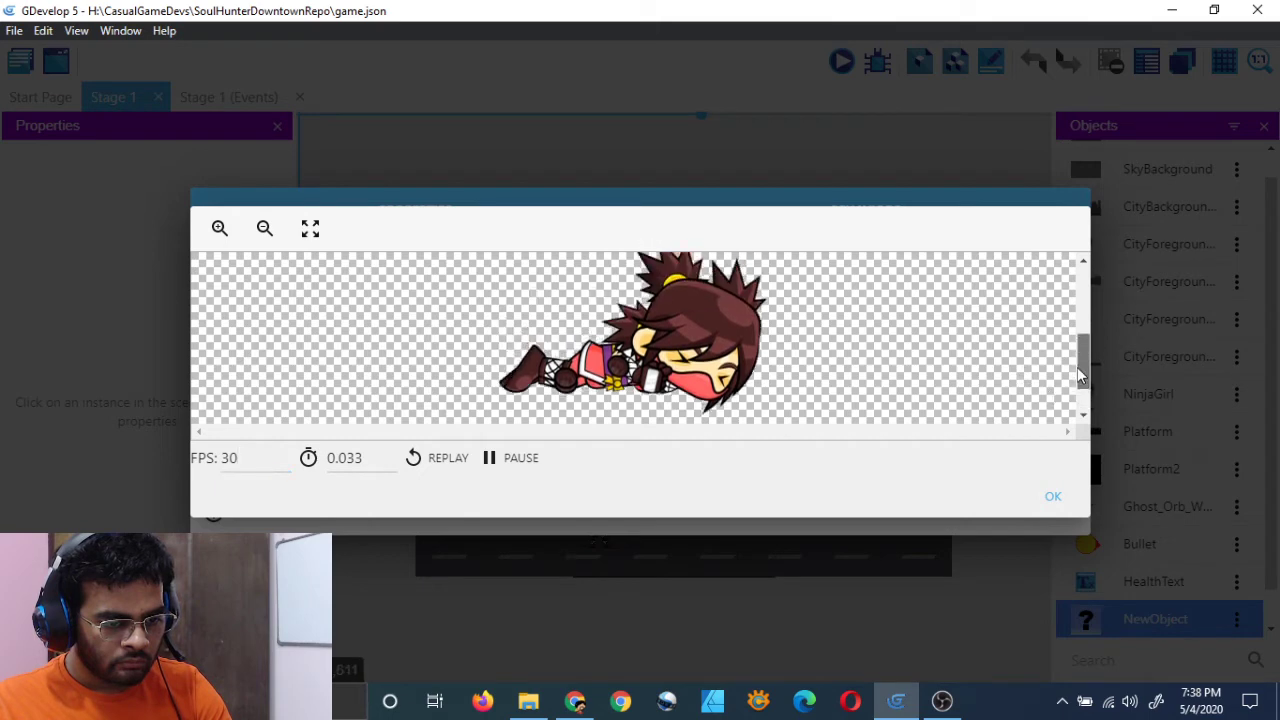
left_click(445, 458)
scroll(749, 351, "down", 3, "ctrl")
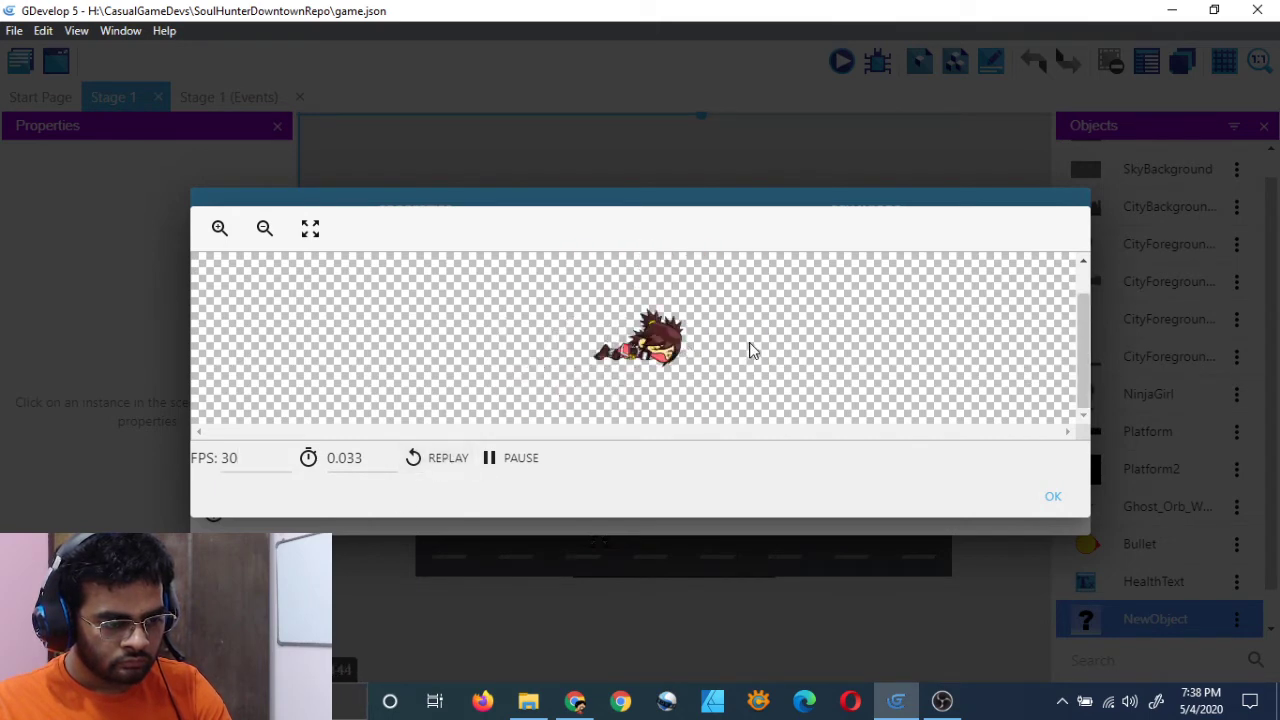
left_click(449, 458)
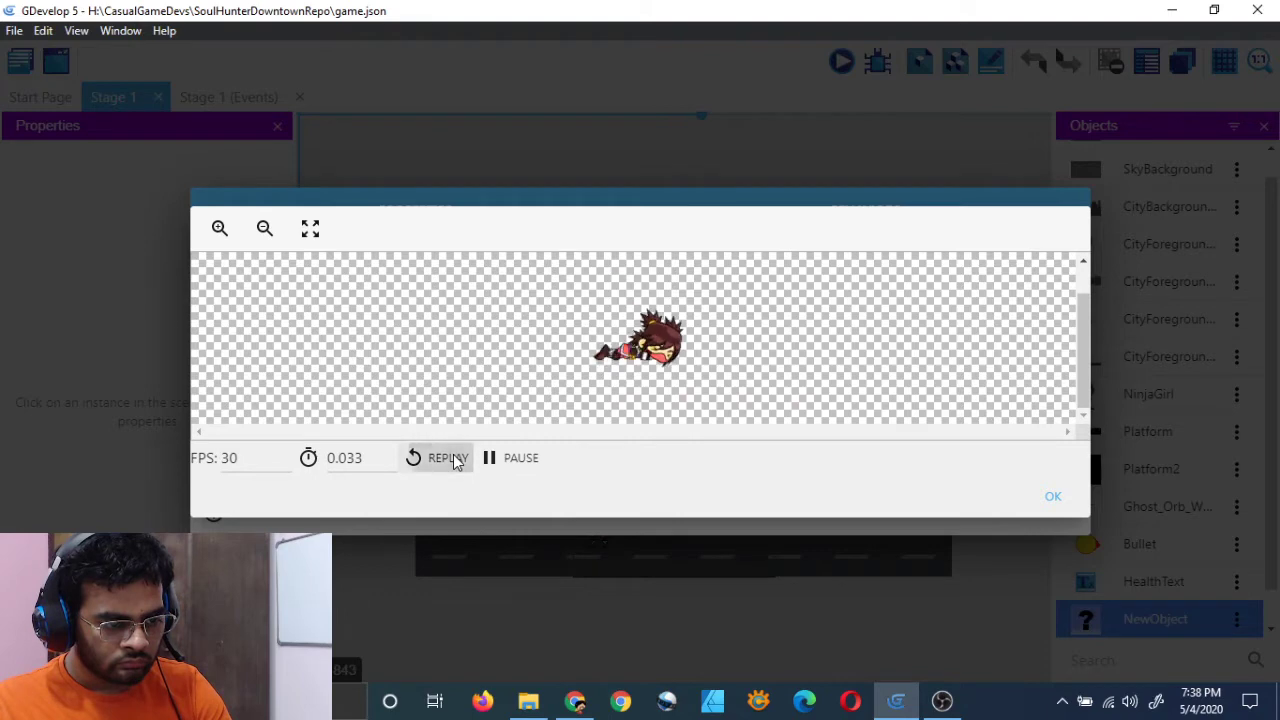
left_click(1053, 499)
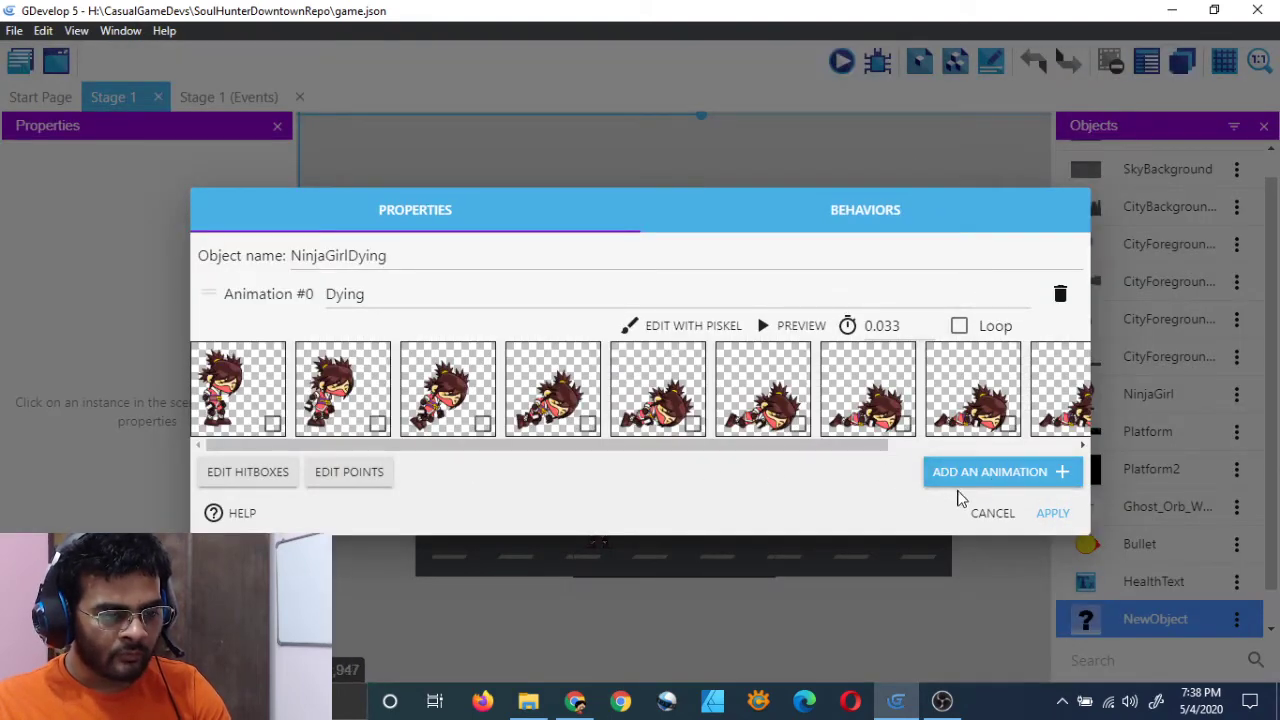
Review NinjaGirlDying's behaviors and animation settings, then apply the object to the scene
left_click(903, 210)
left_click(444, 304)
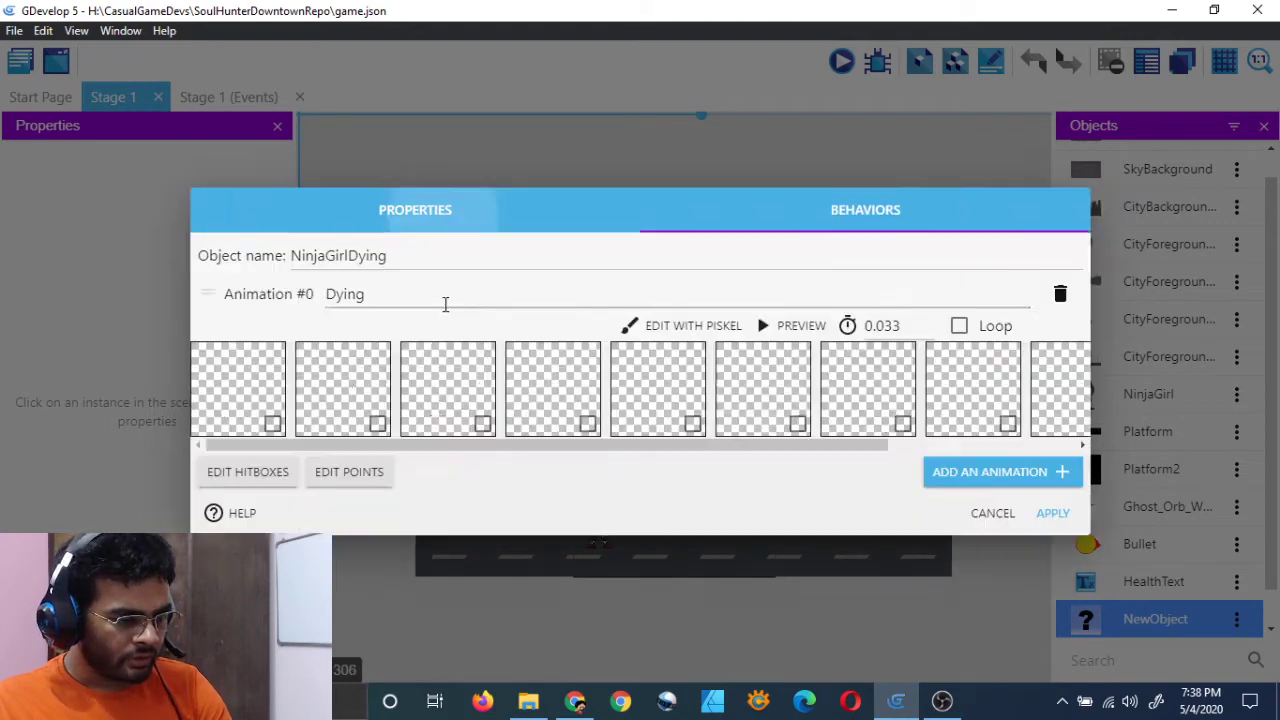
left_click(894, 208)
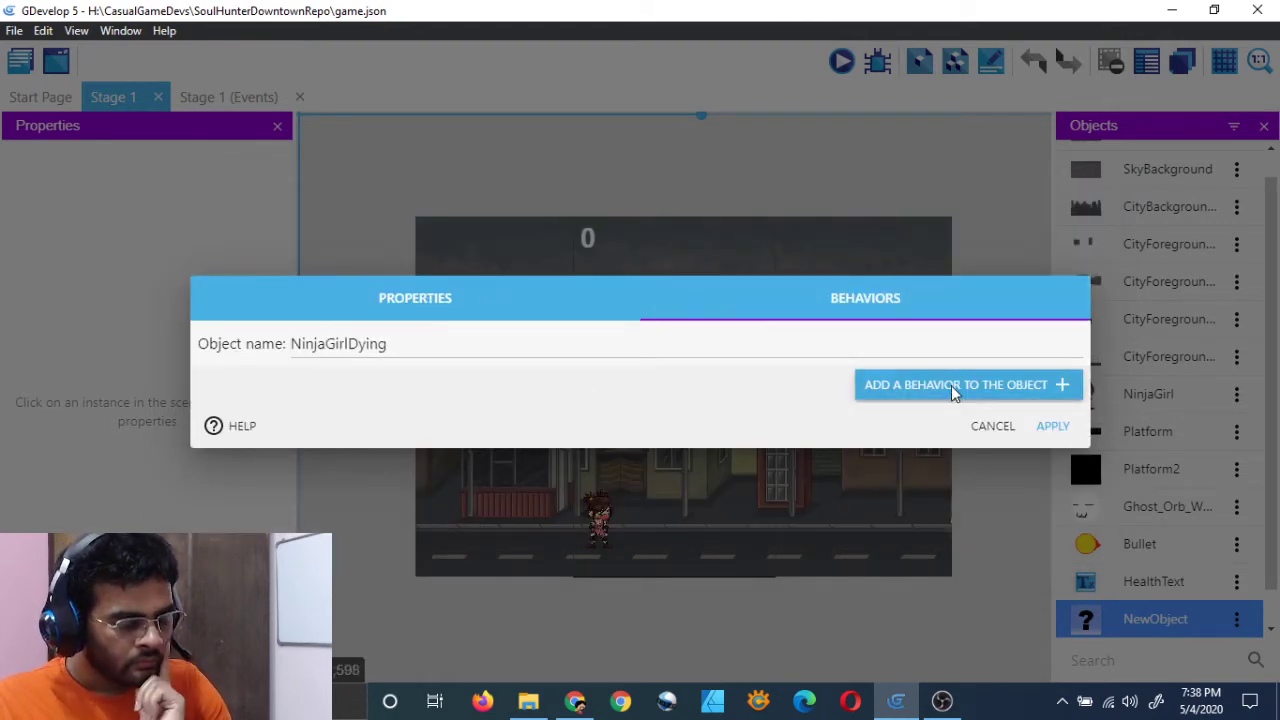
left_click(414, 298)
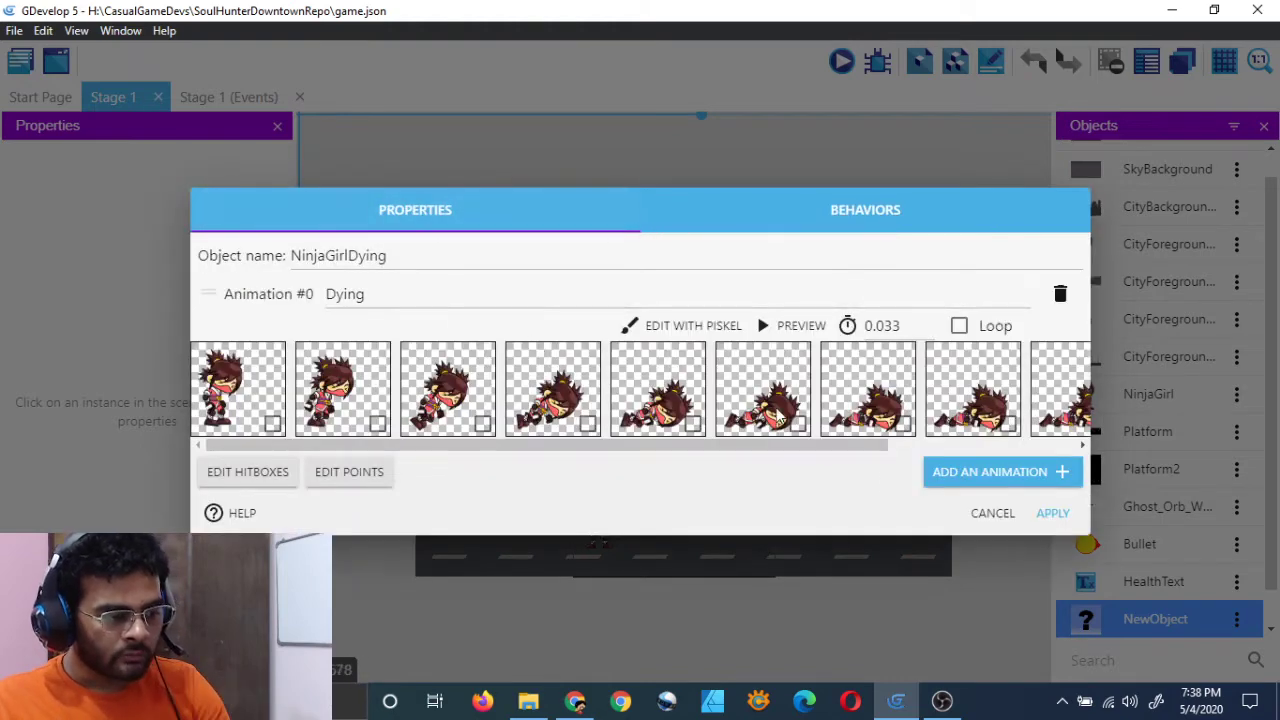
left_click(1045, 518)
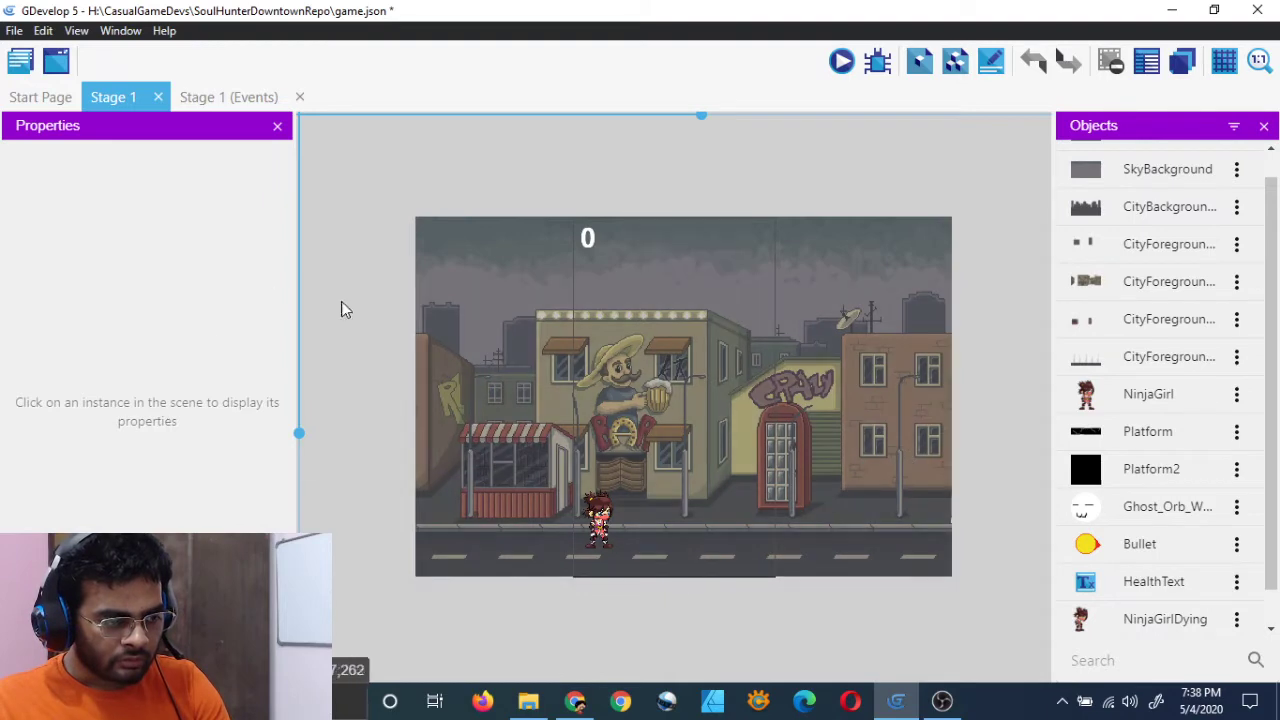
Compare the NinjaGirl instance with NinjaGirlDying, then open NinjaGirlDying's editor on its Dying frames
left_click(600, 522)
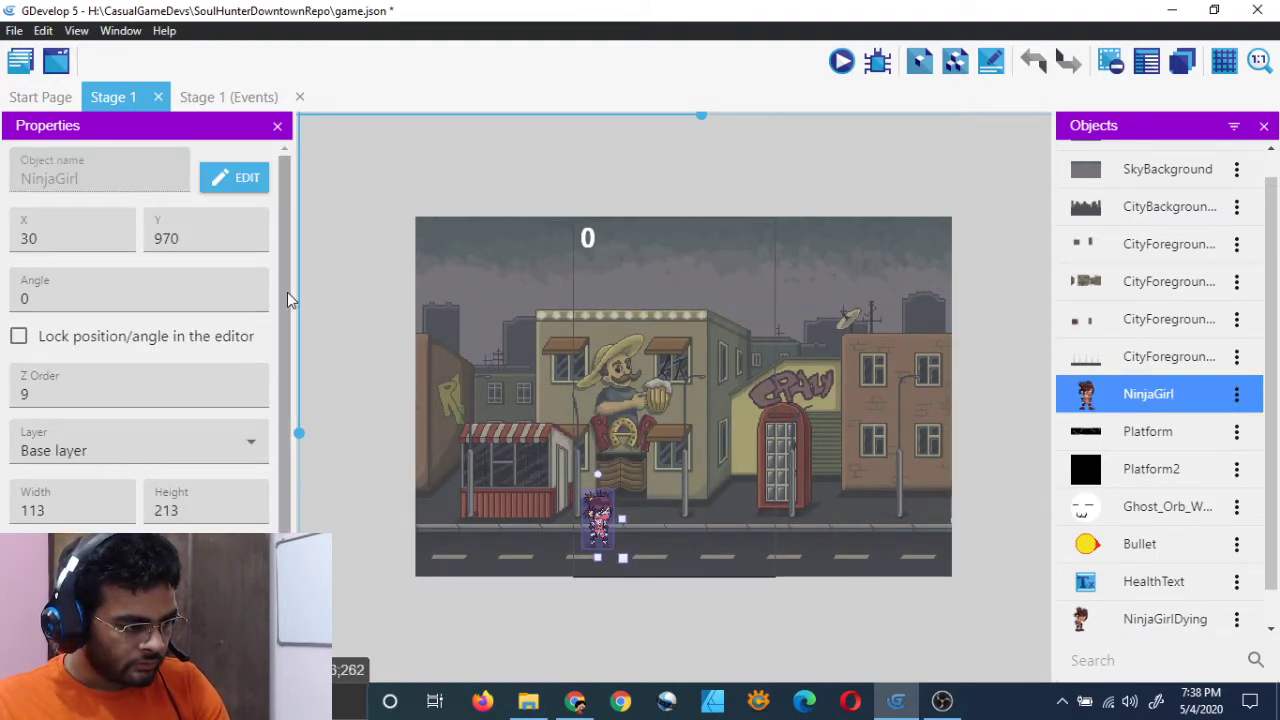
left_click_drag(287, 292, 304, 403)
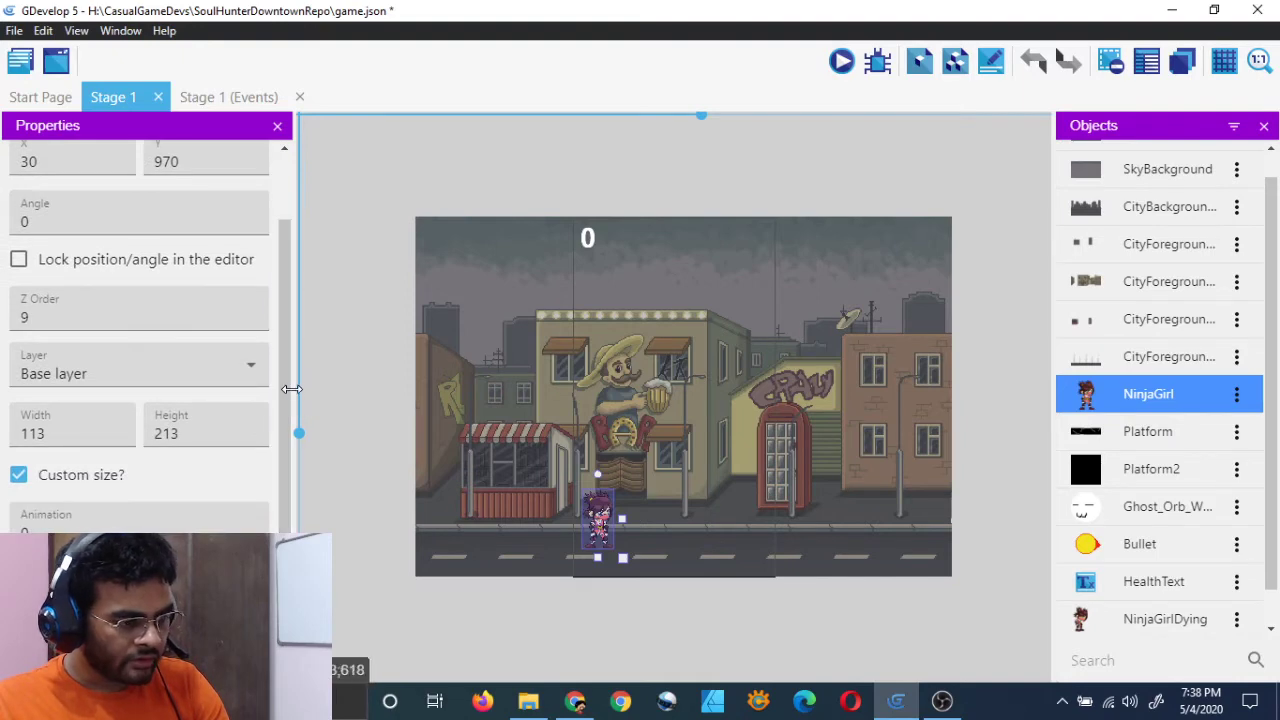
left_click(1127, 624)
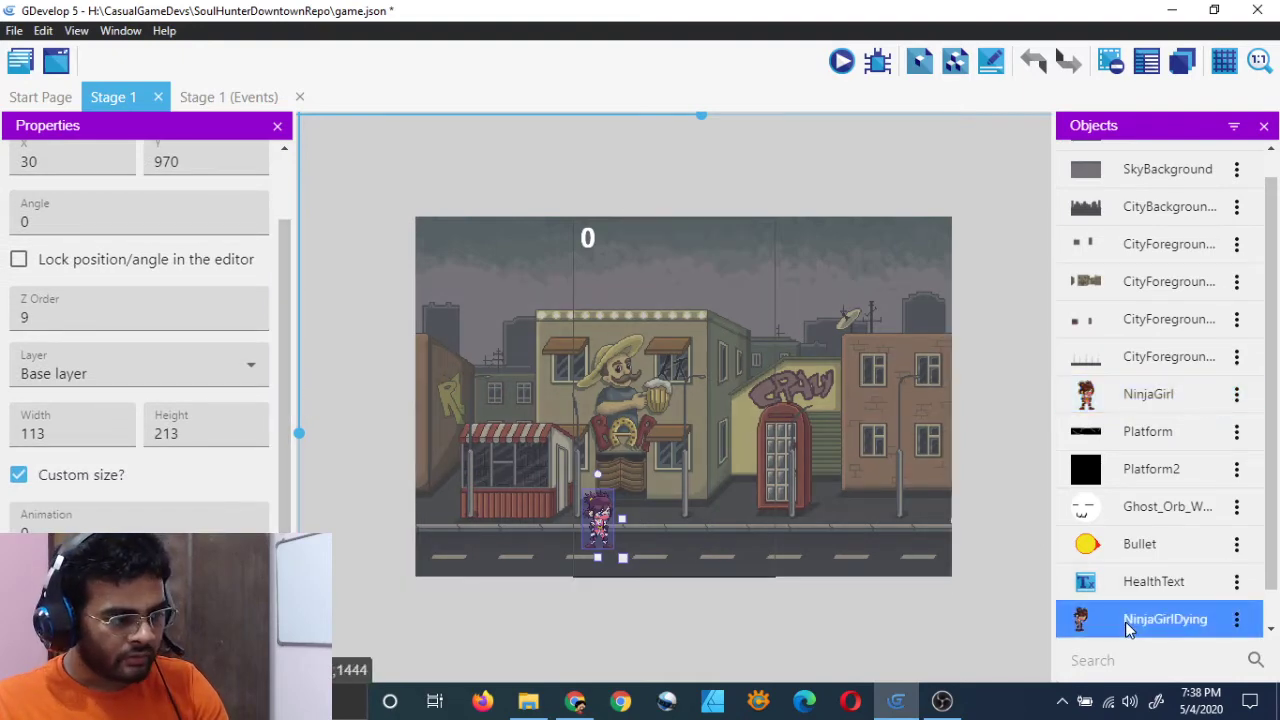
left_click_drag(281, 394, 282, 273)
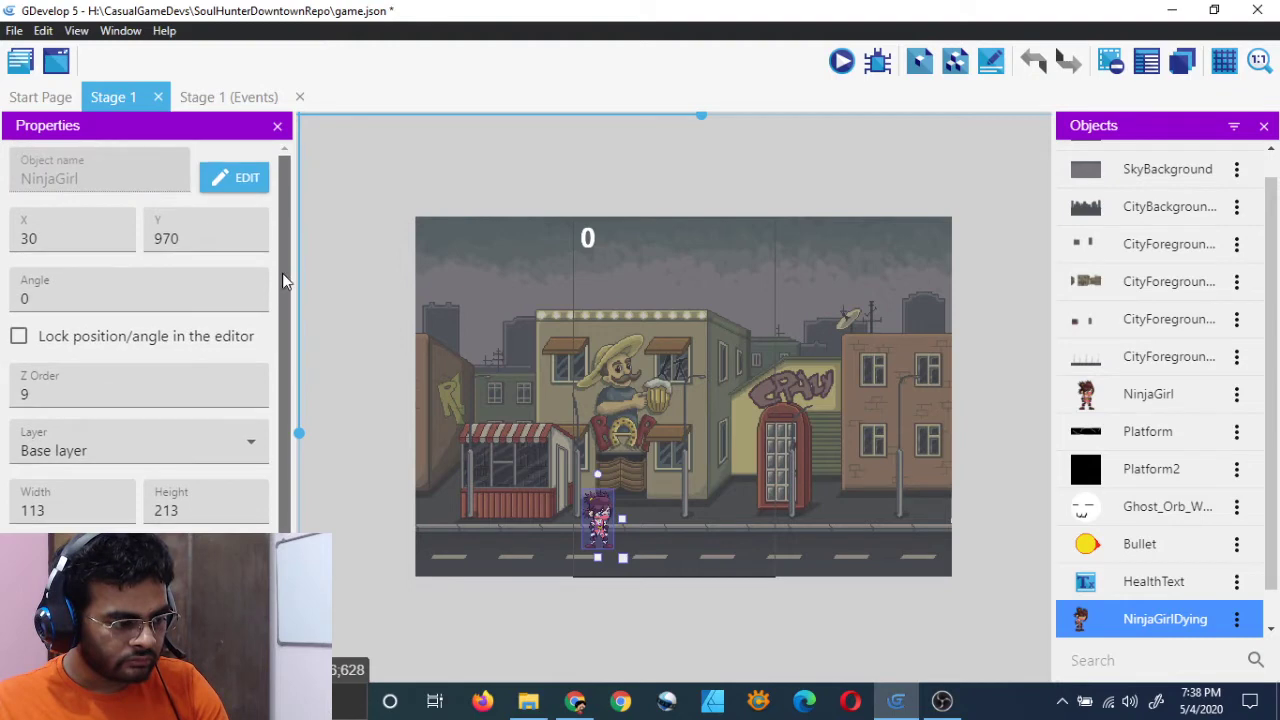
left_click(1013, 625)
double_click(1134, 621)
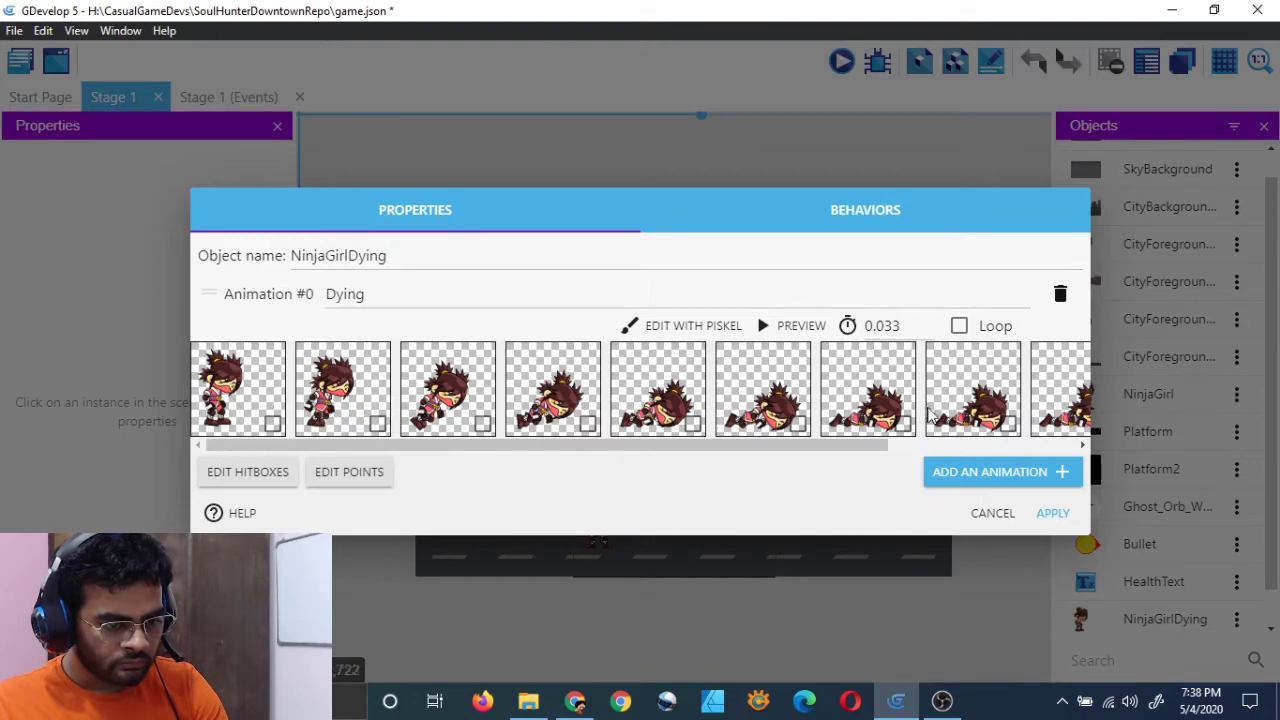
left_click_drag(837, 451, 776, 454)
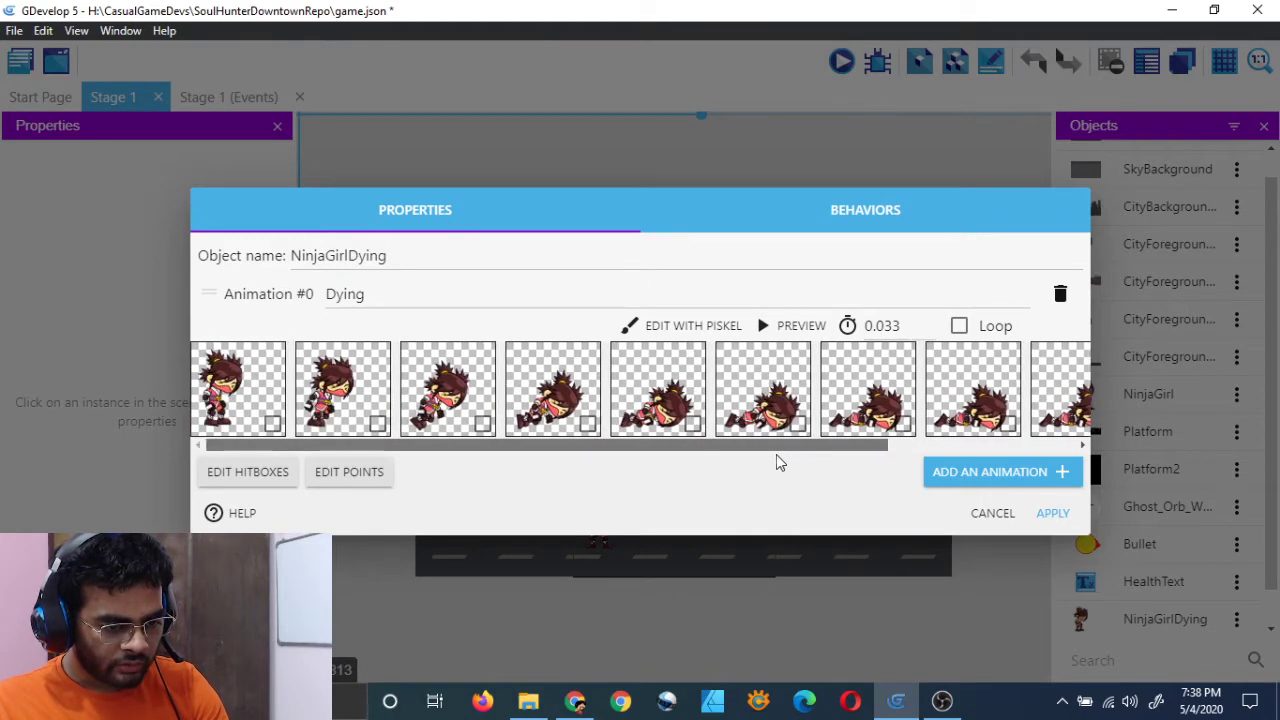
Open the Dying frames in Piskel, view the 578×599 canvas size, and close Piskel
left_click(699, 328)
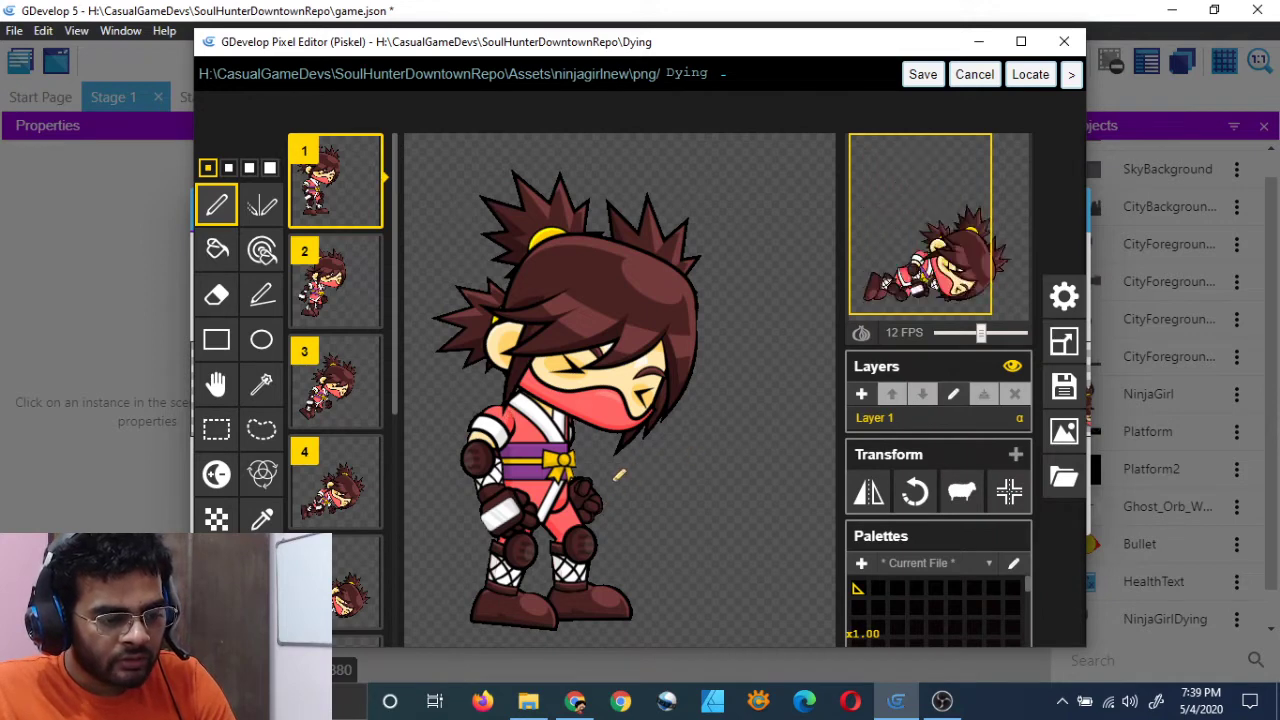
left_click_drag(393, 308, 400, 283)
left_click(1063, 341)
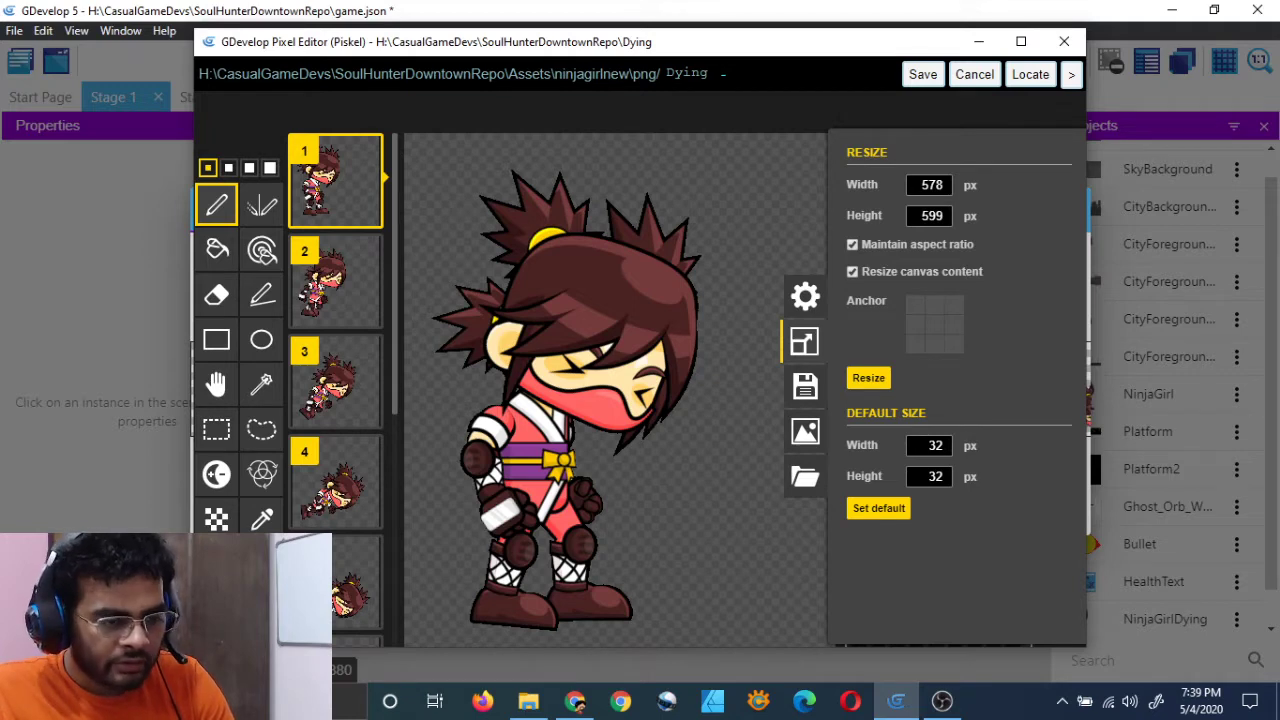
left_click(1064, 45)
Check the NinjaGirl instance's 113×213 size, then reopen NinjaGirlDying's Dying frames in Piskel
left_click(993, 518)
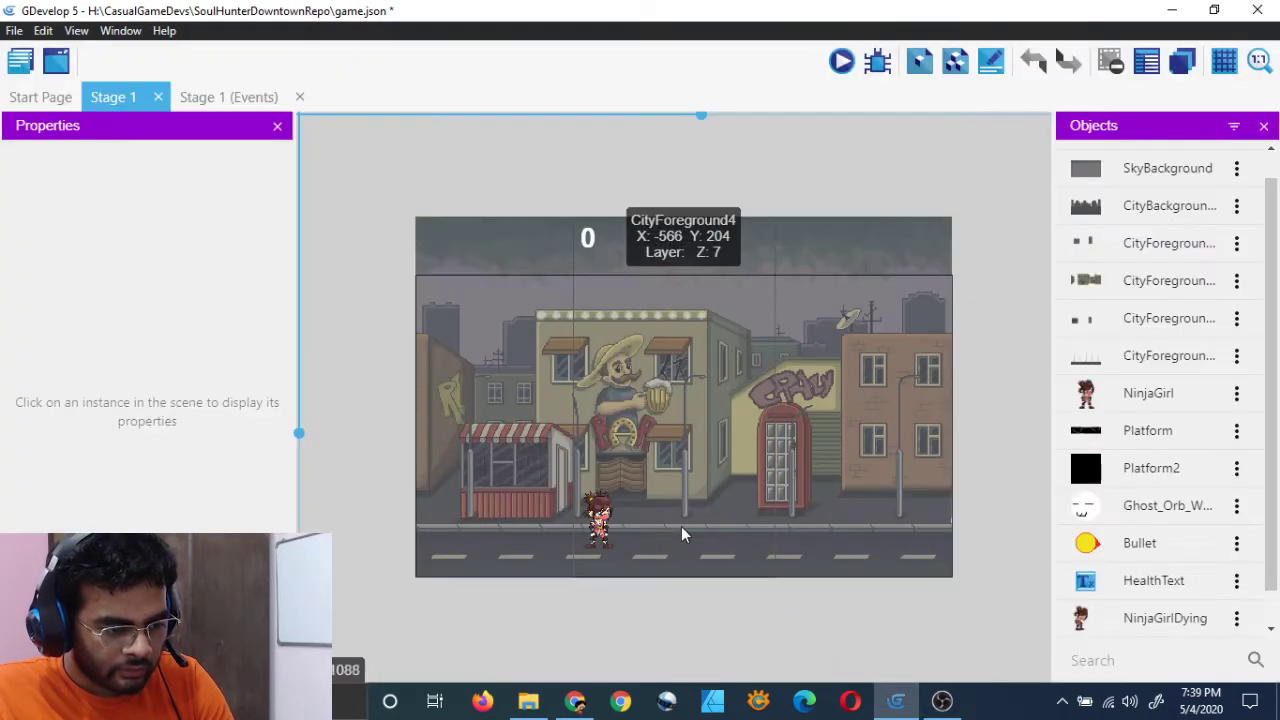
left_click(596, 528)
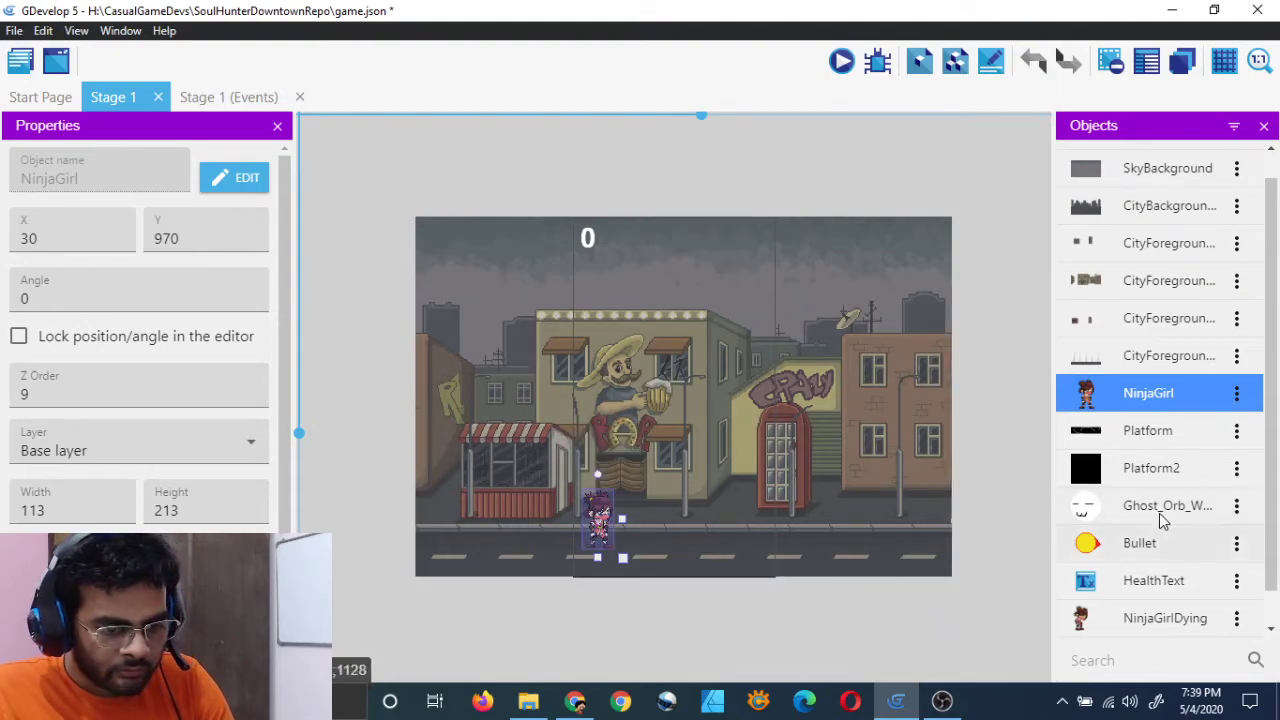
left_click(1168, 619)
double_click(1168, 619)
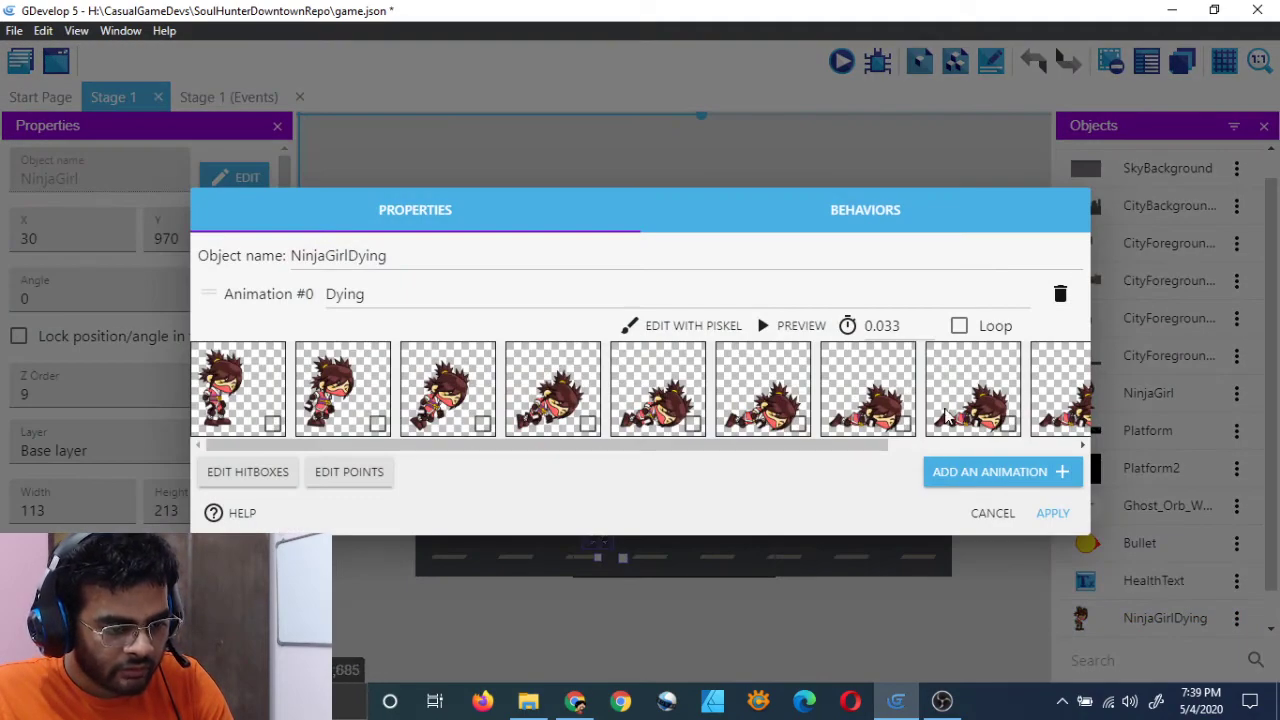
left_click(700, 327)
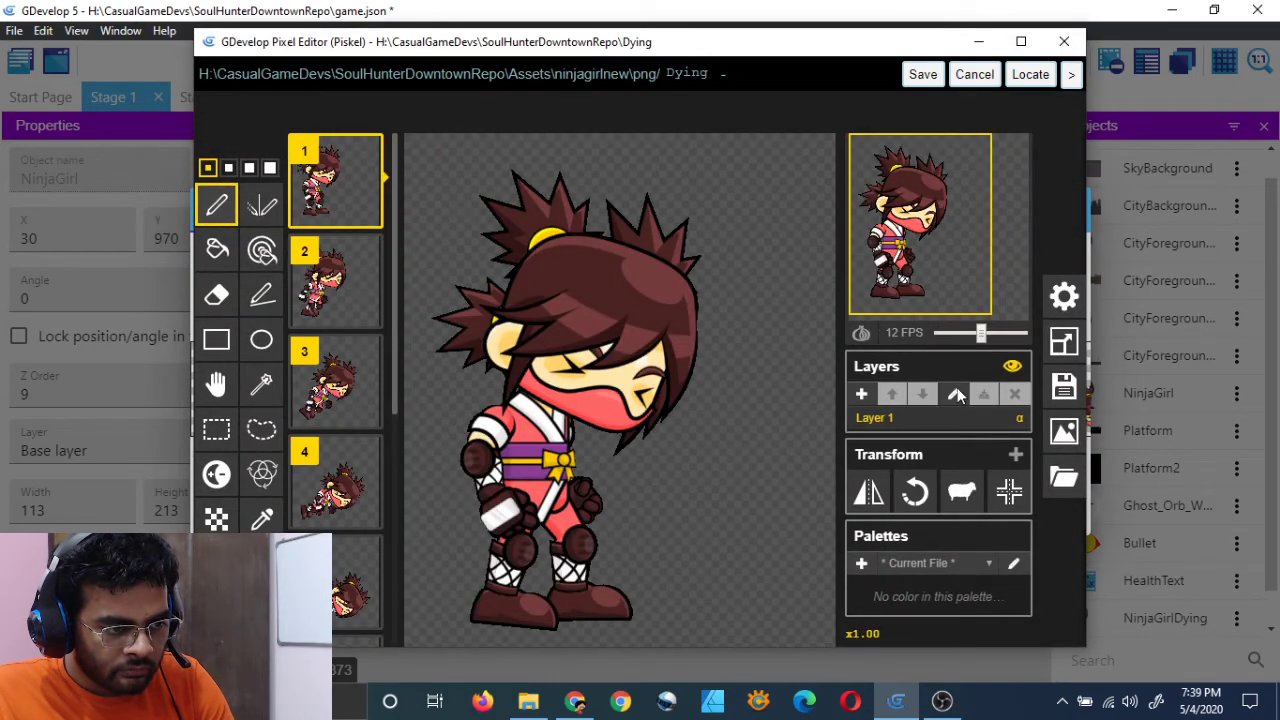
Resize the Dying frames' height with aspect ratio unlocked, save in Piskel, and save the project
left_click(1058, 343)
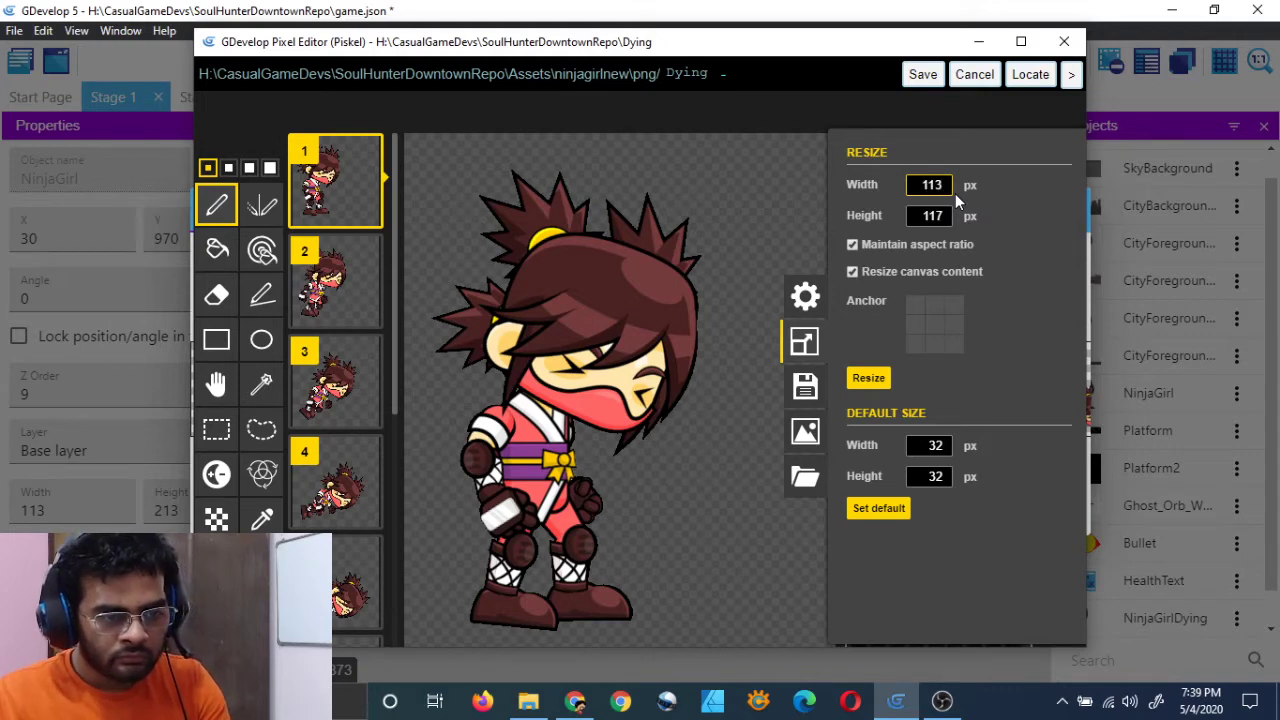
left_click(853, 245)
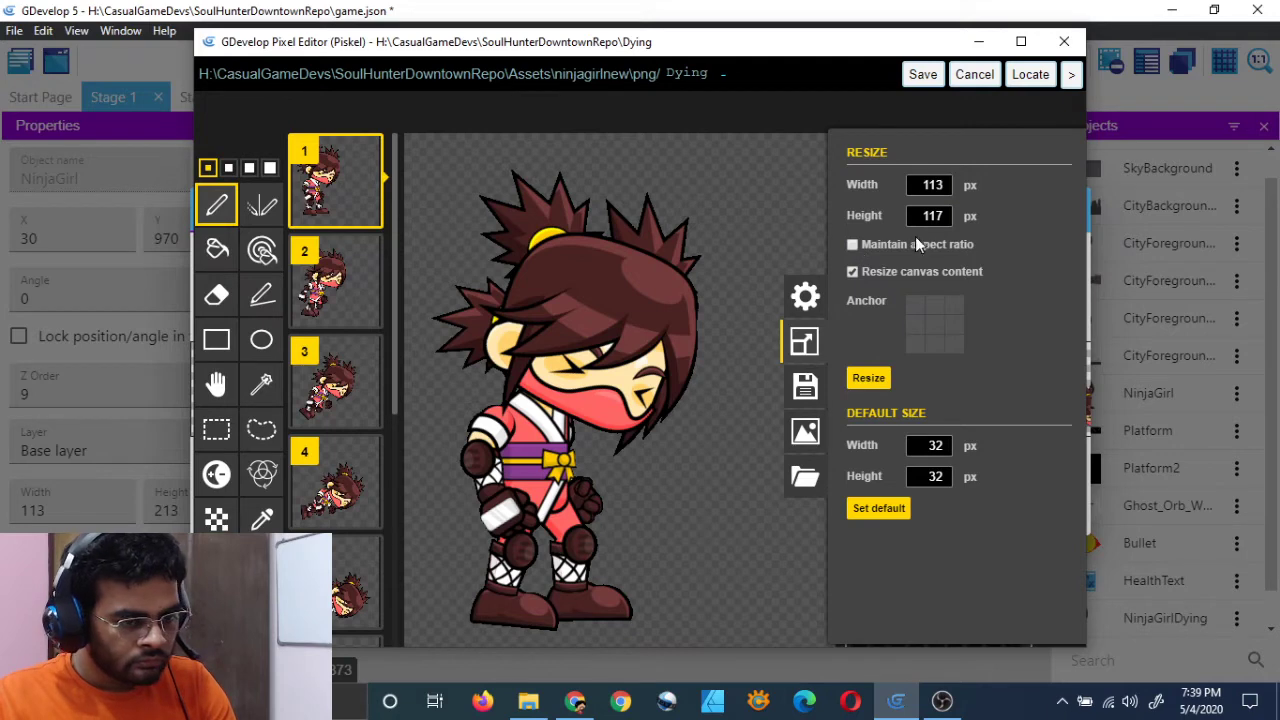
double_click(932, 215)
type("1")
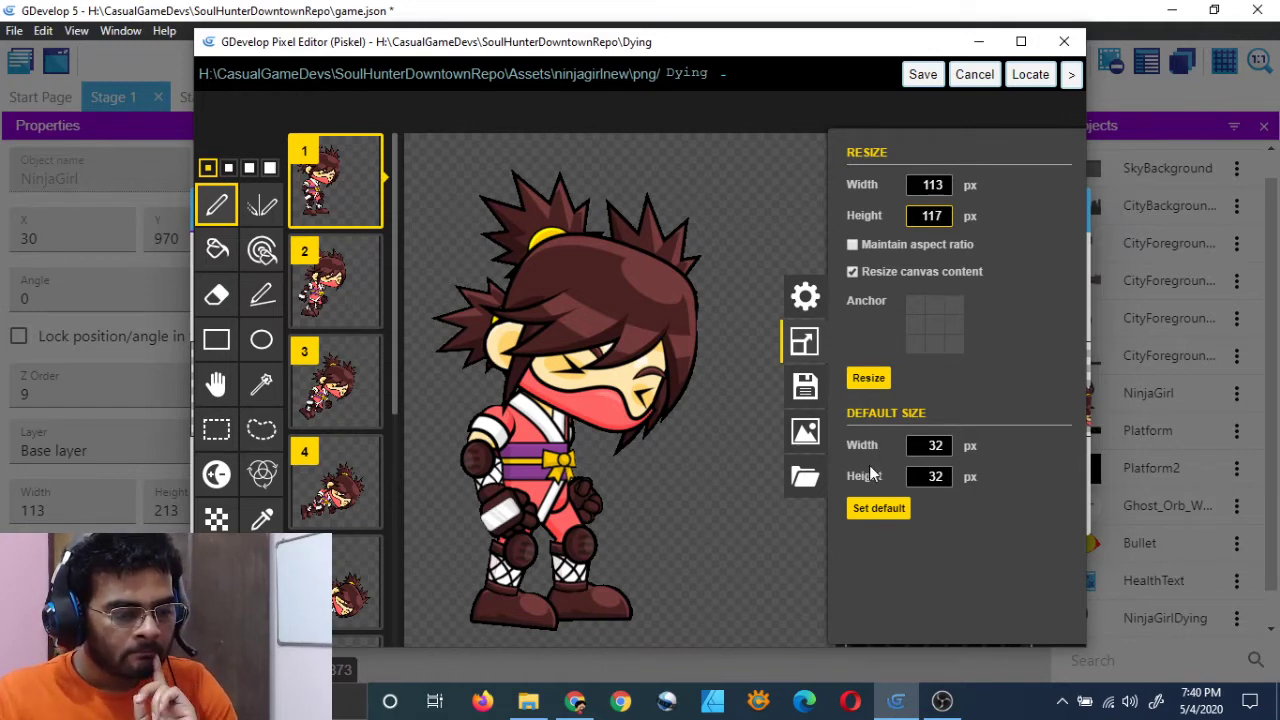
left_click(930, 78)
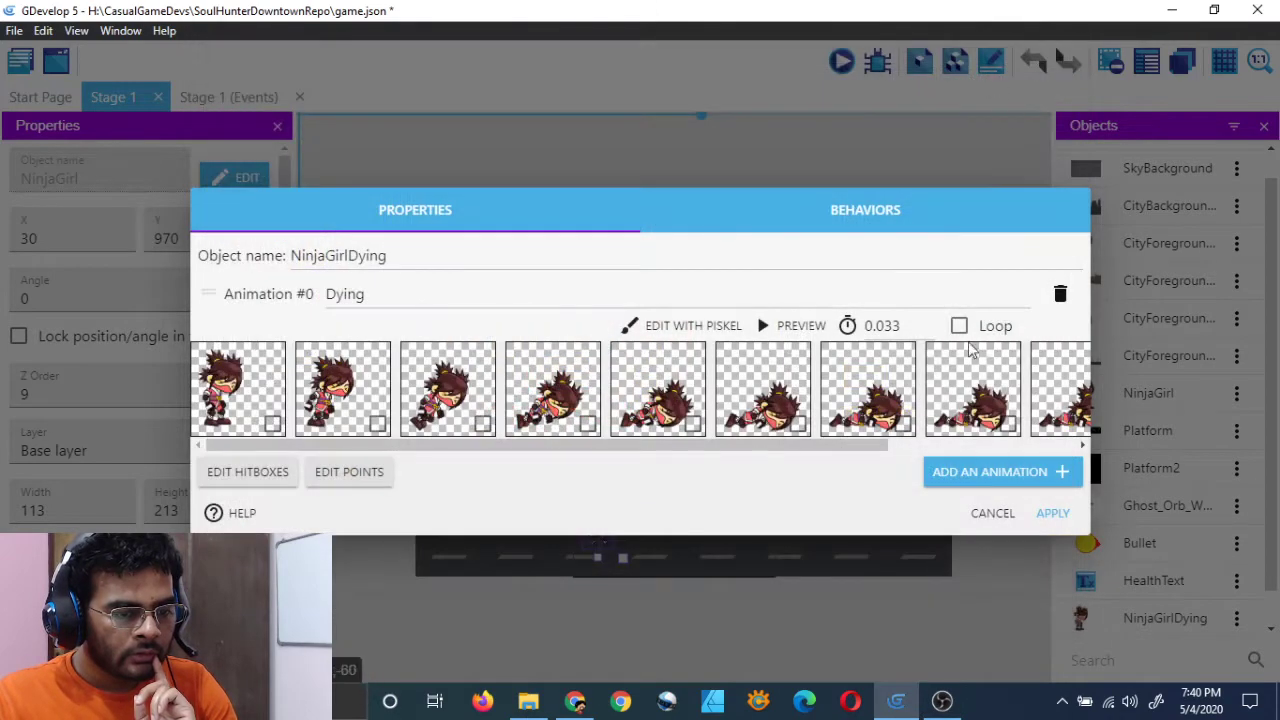
left_click(990, 516)
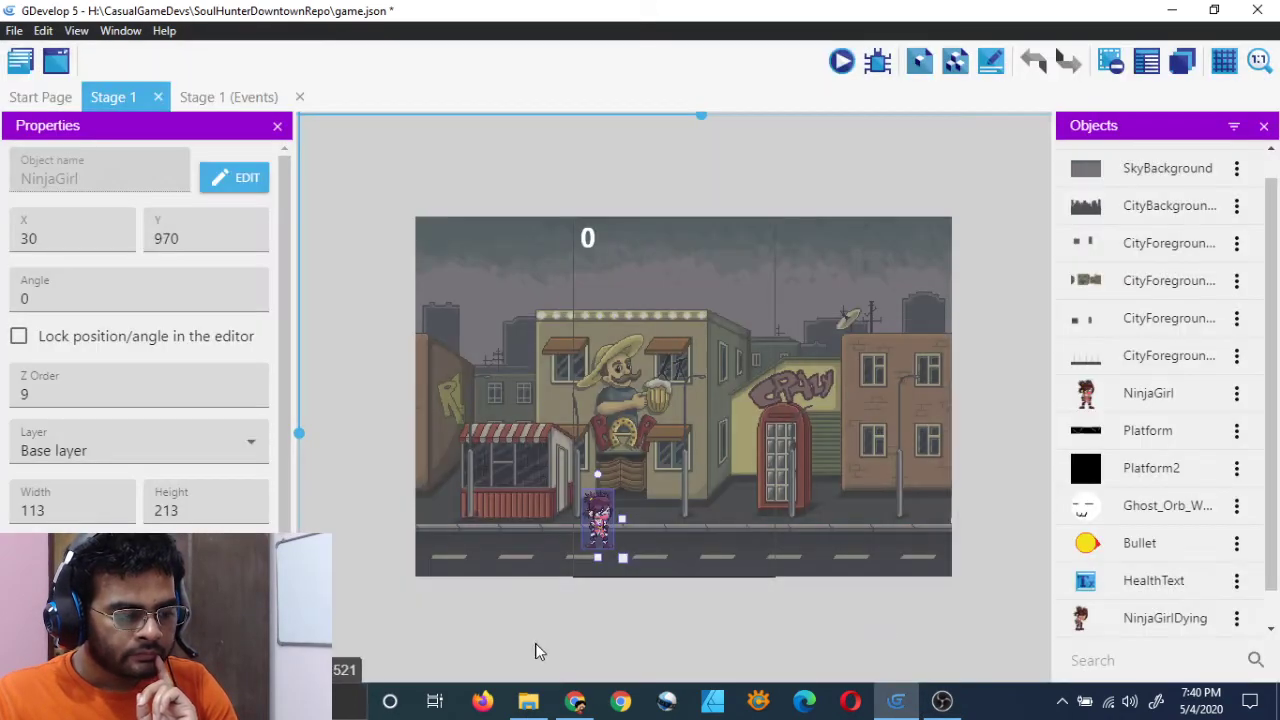
left_click(438, 638)
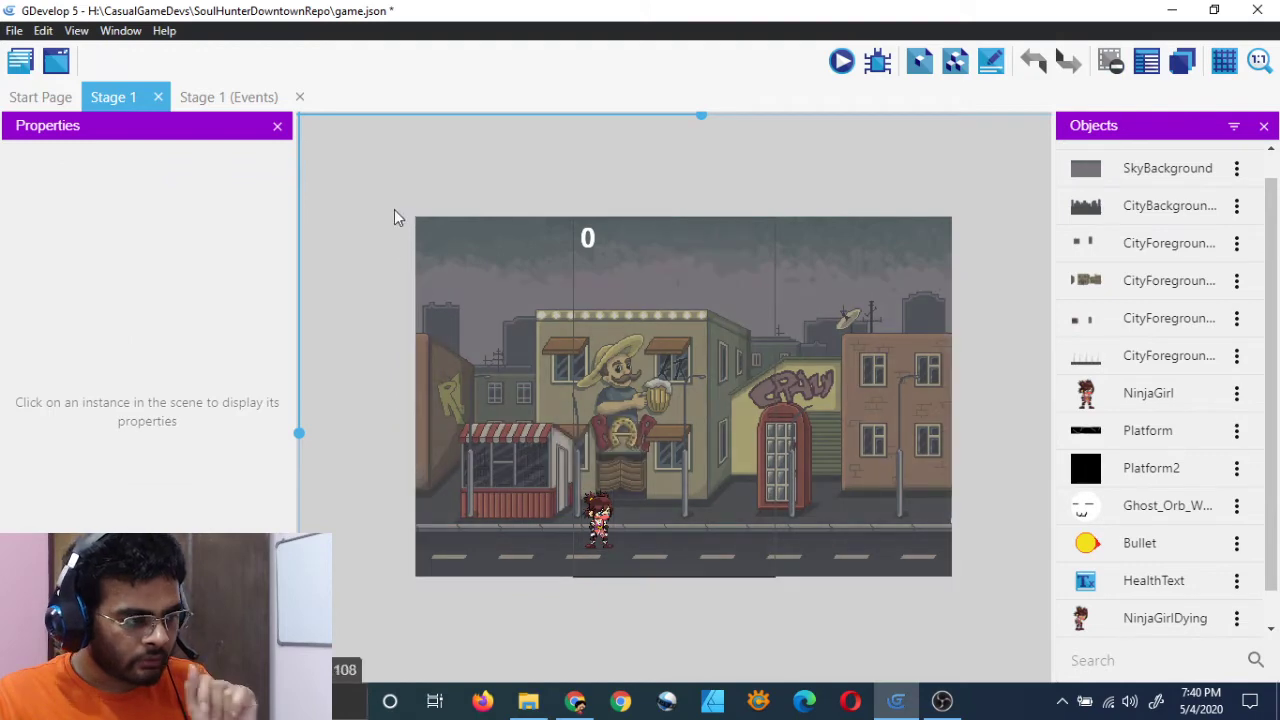
key("ctrl+s")
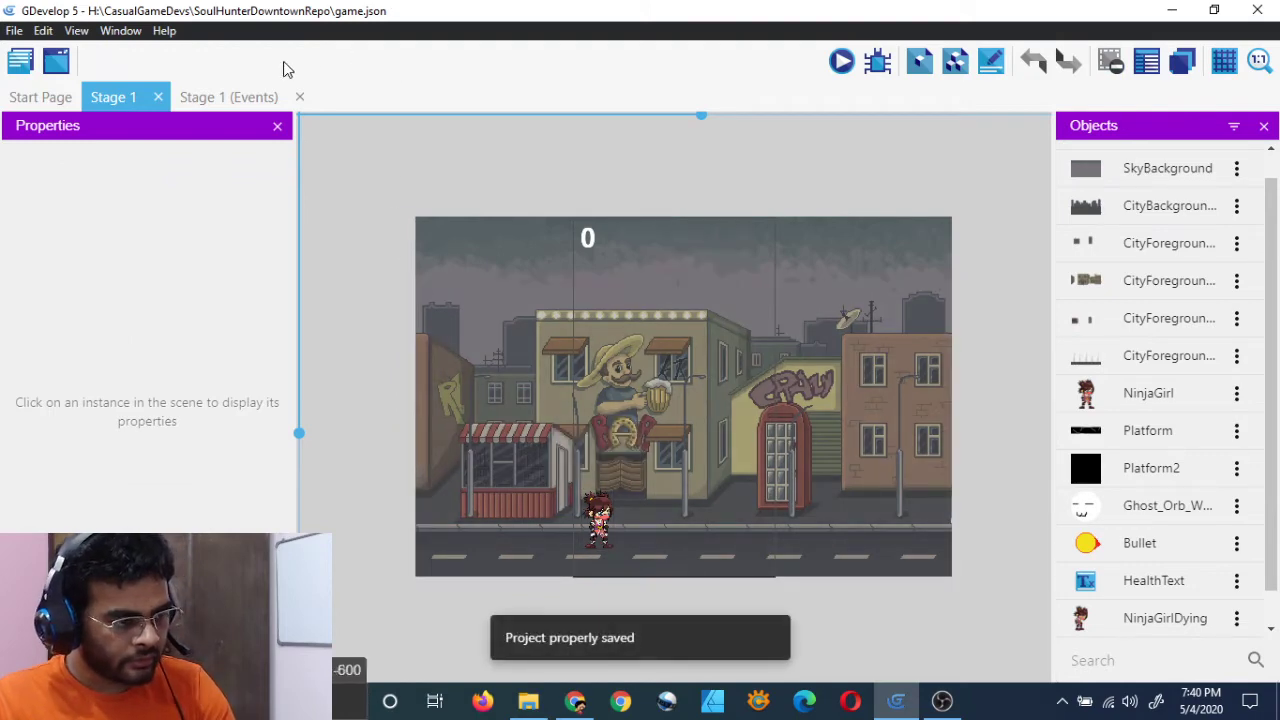
On the Stage 1 event sheet, add a Delete NinjaGirl action to the Health ≤ 0 event
left_click(210, 97)
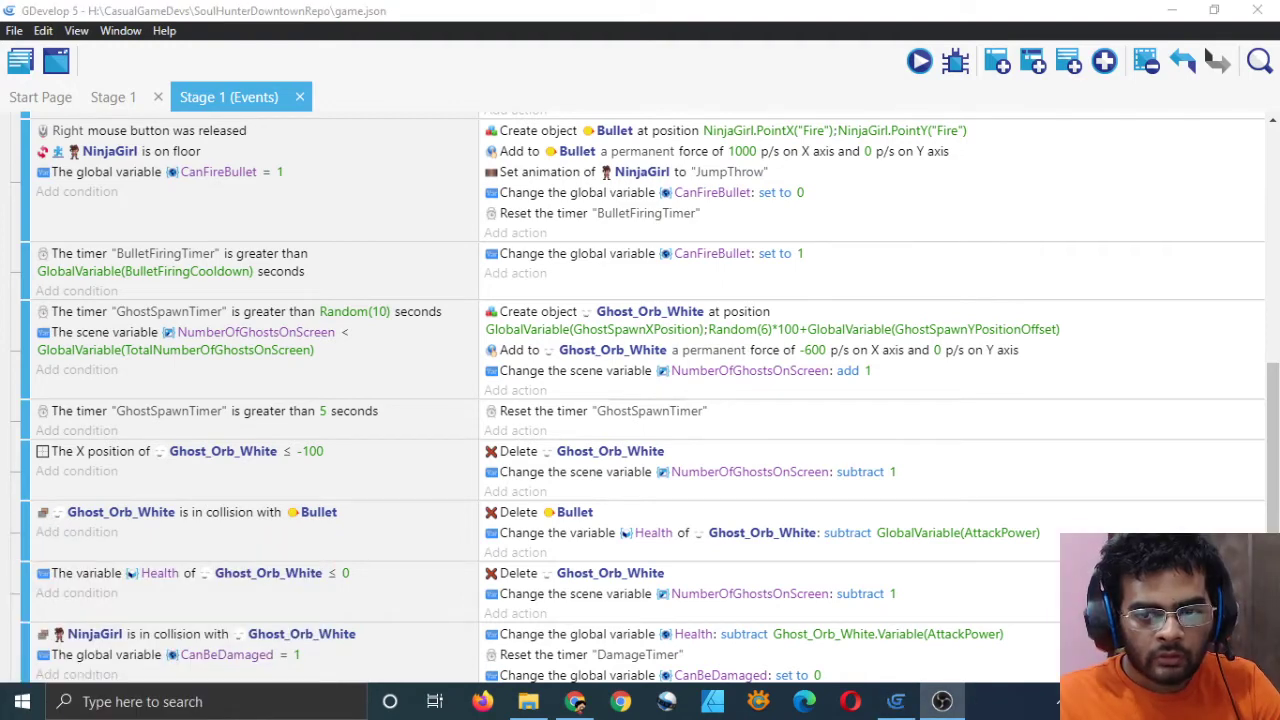
scroll(414, 549, "down", 3)
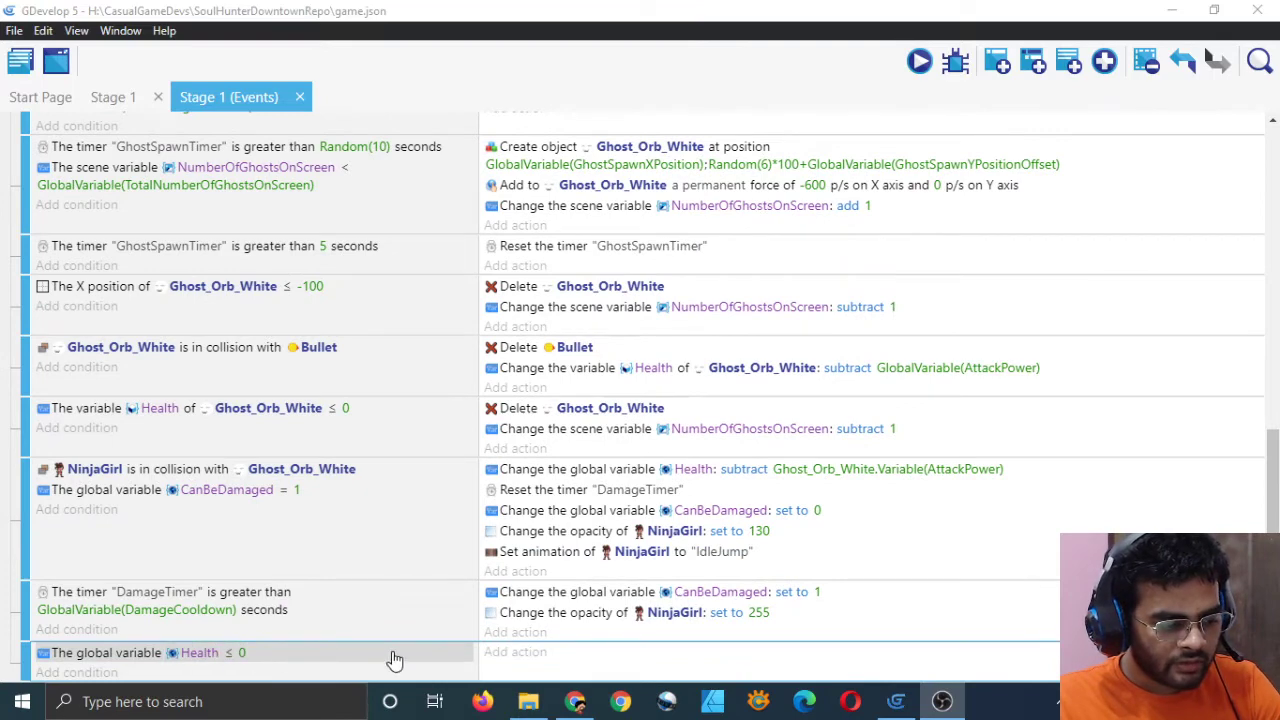
left_click(525, 659)
left_click(368, 150)
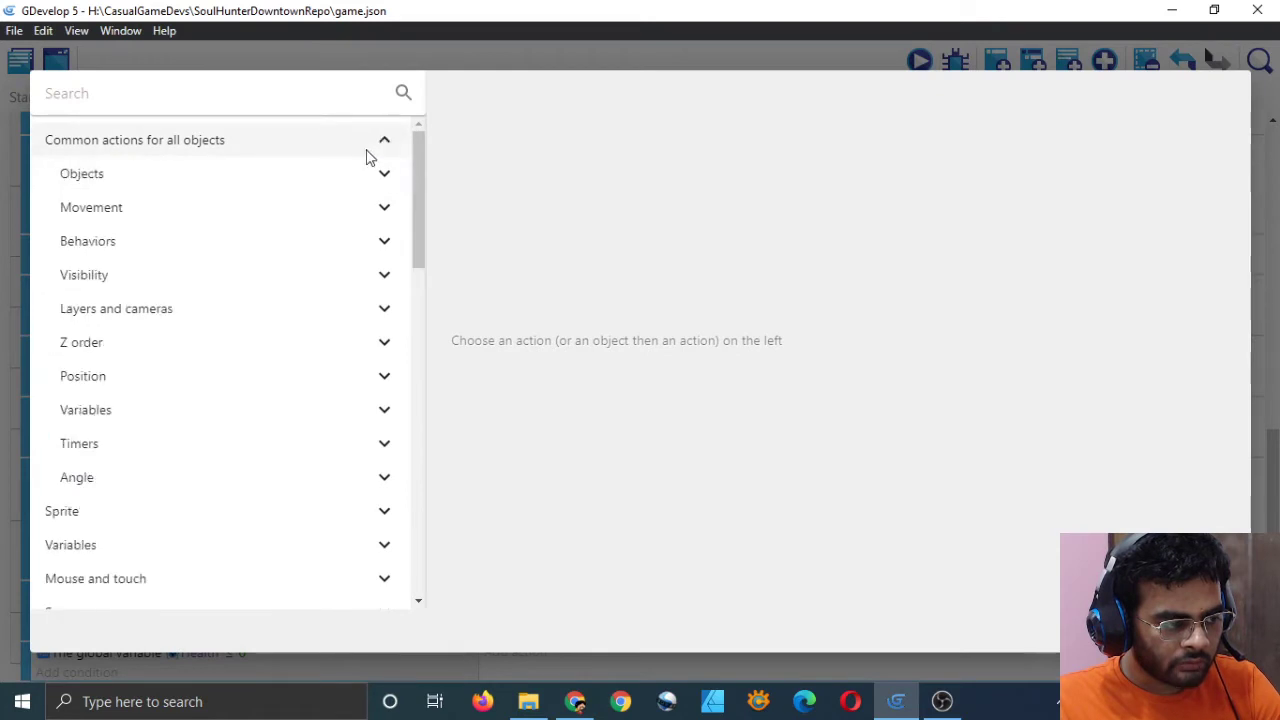
left_click(266, 176)
left_click(175, 241)
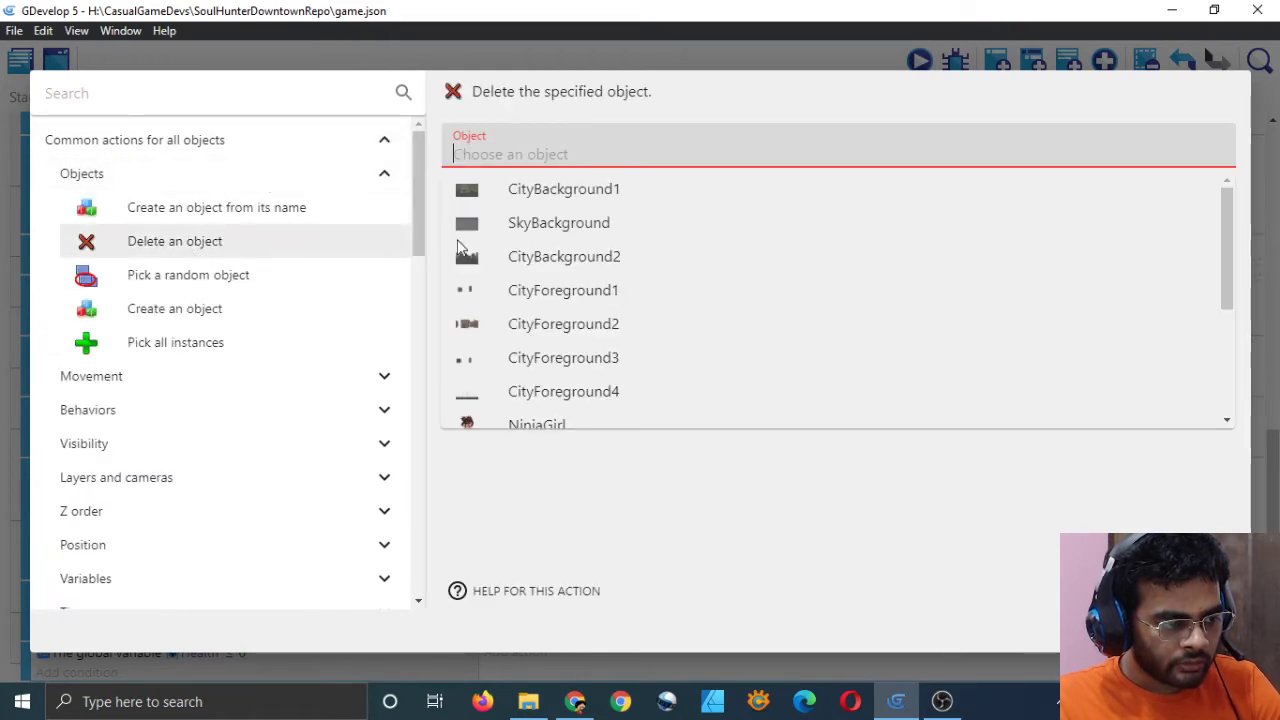
scroll(531, 377, "down", 3)
left_click(531, 214)
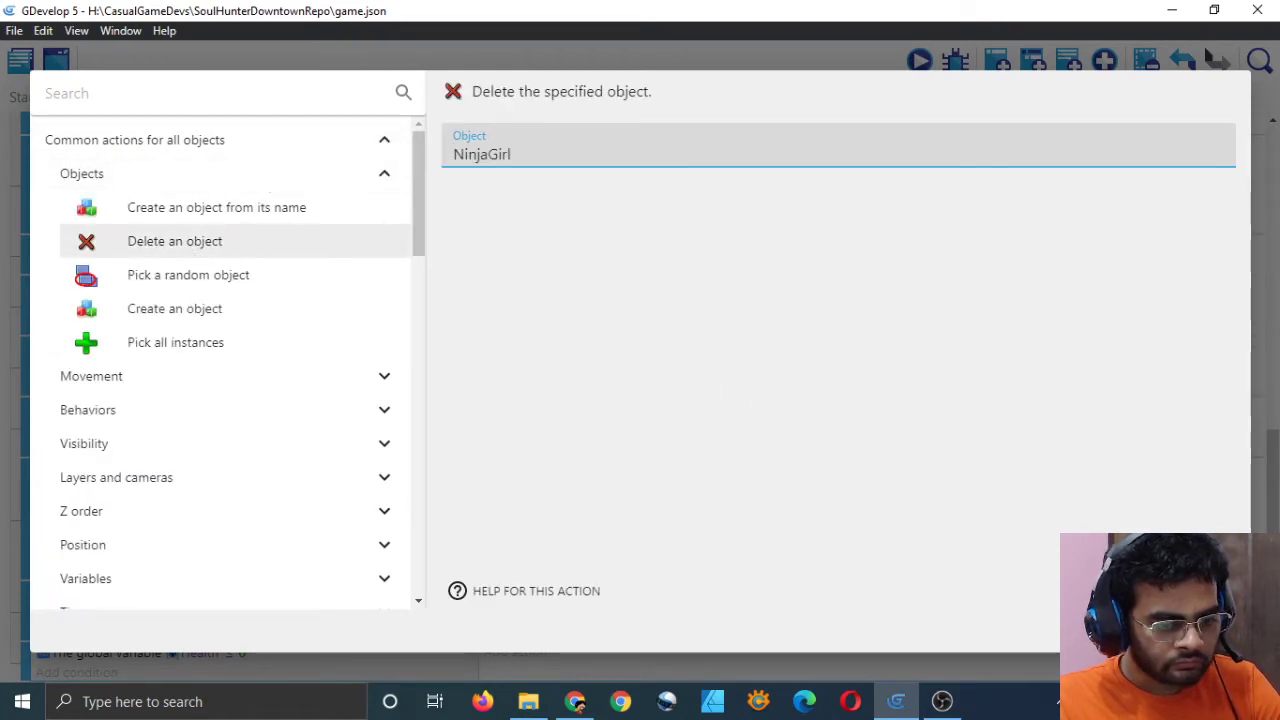
left_click(1210, 625)
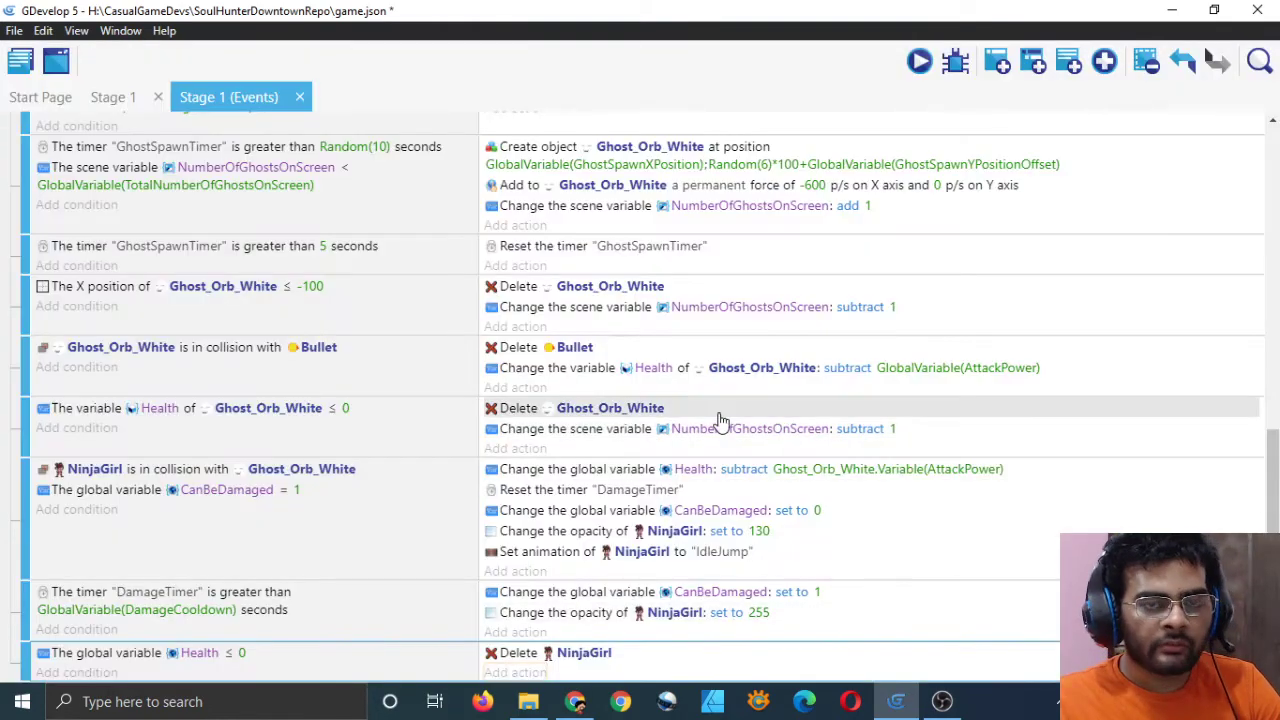
Remove the Delete NinjaGirl action again and save the project
scroll(406, 380, "up", 10)
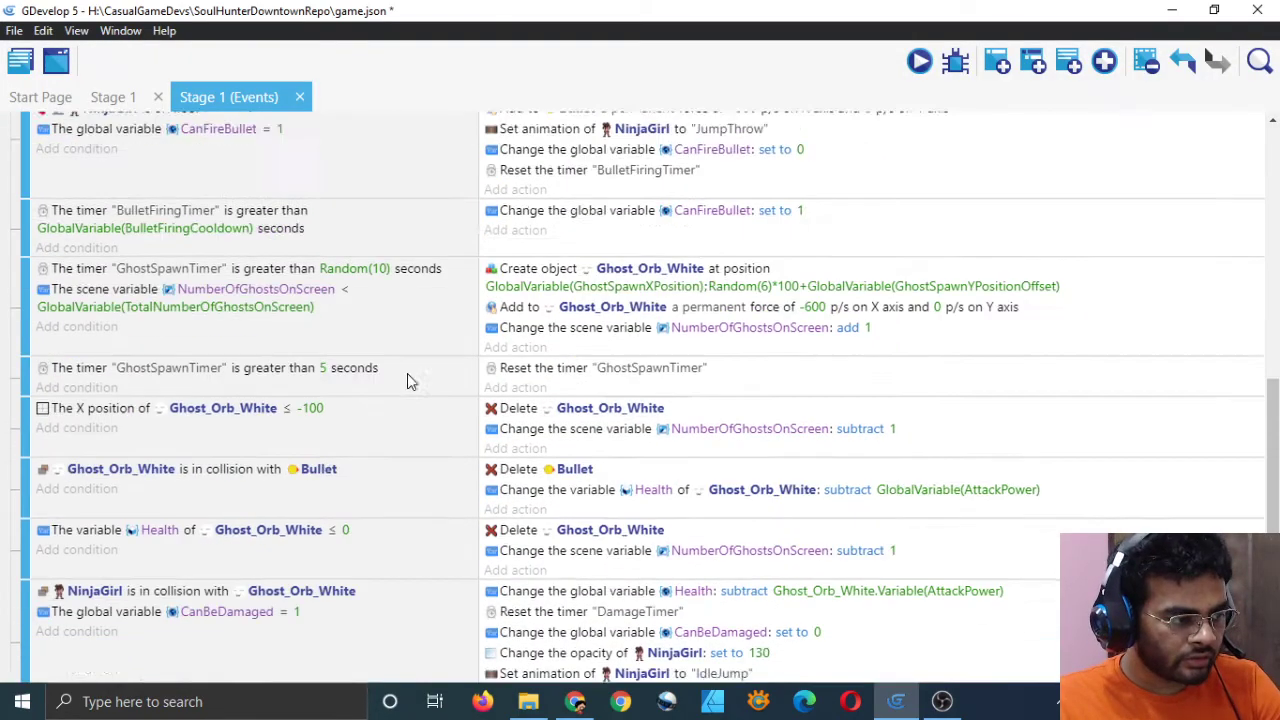
scroll(479, 374, "down", 10)
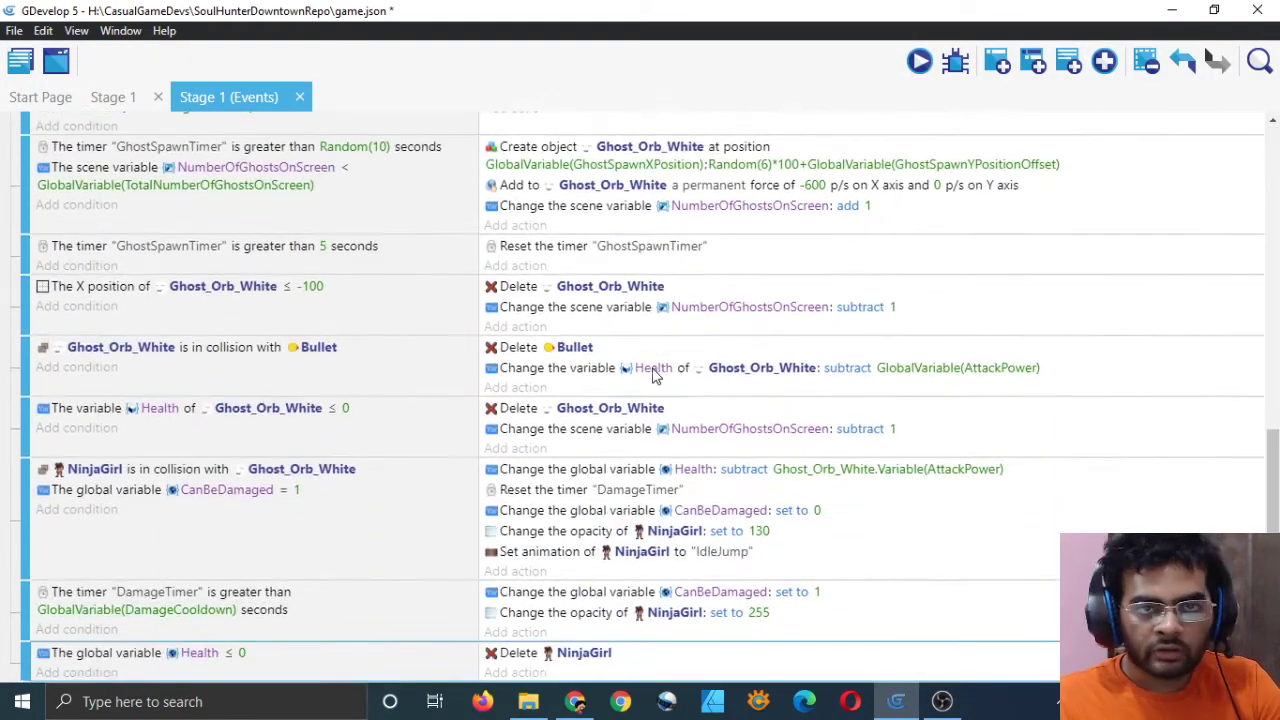
left_click(515, 673)
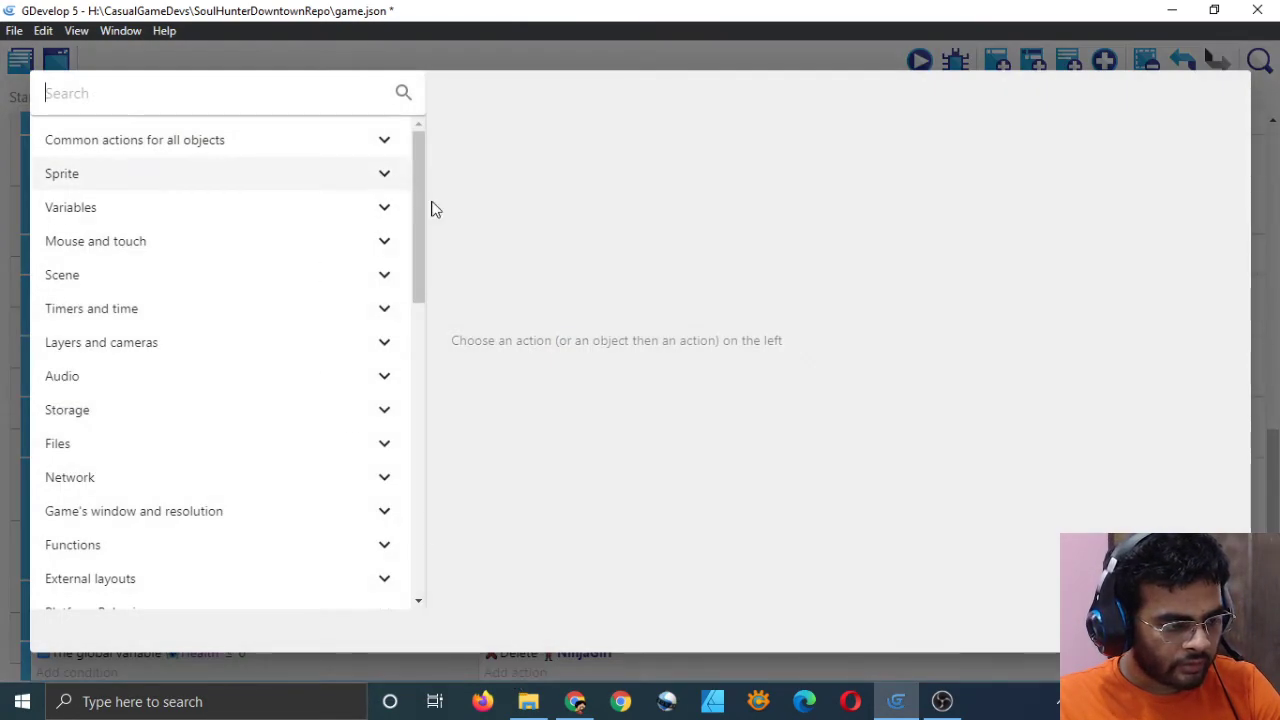
key("Escape")
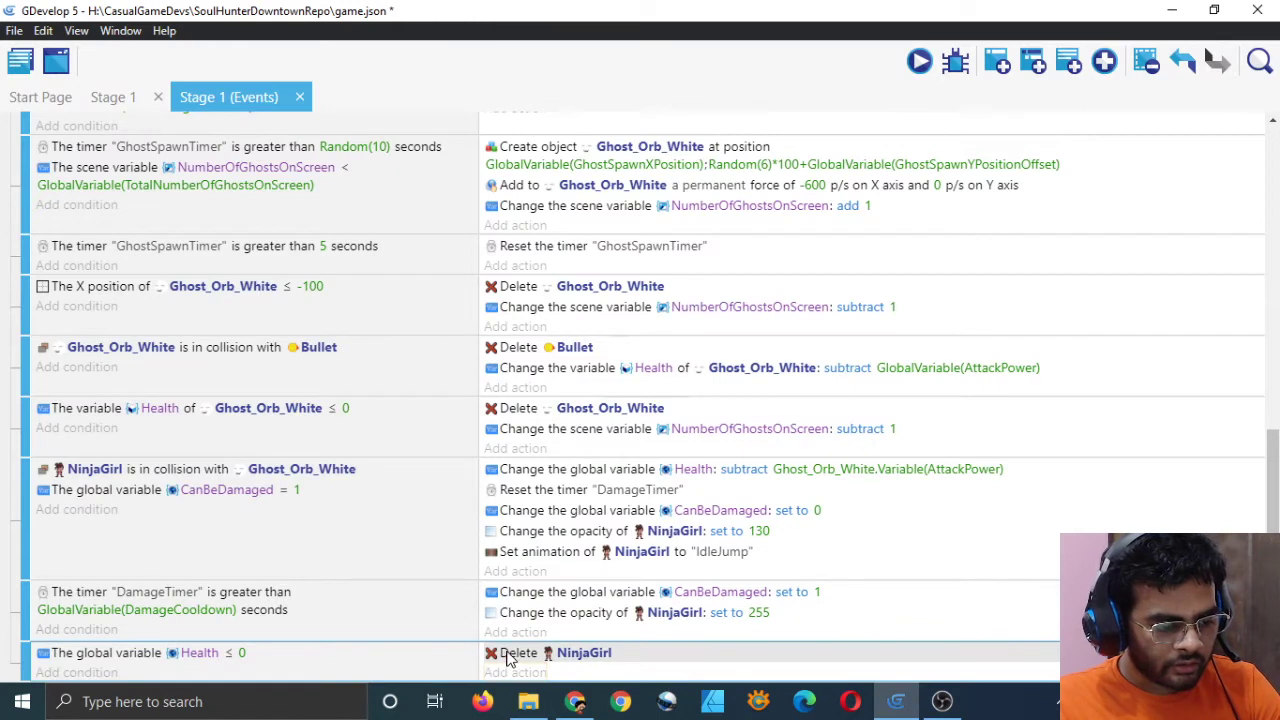
key("Delete")
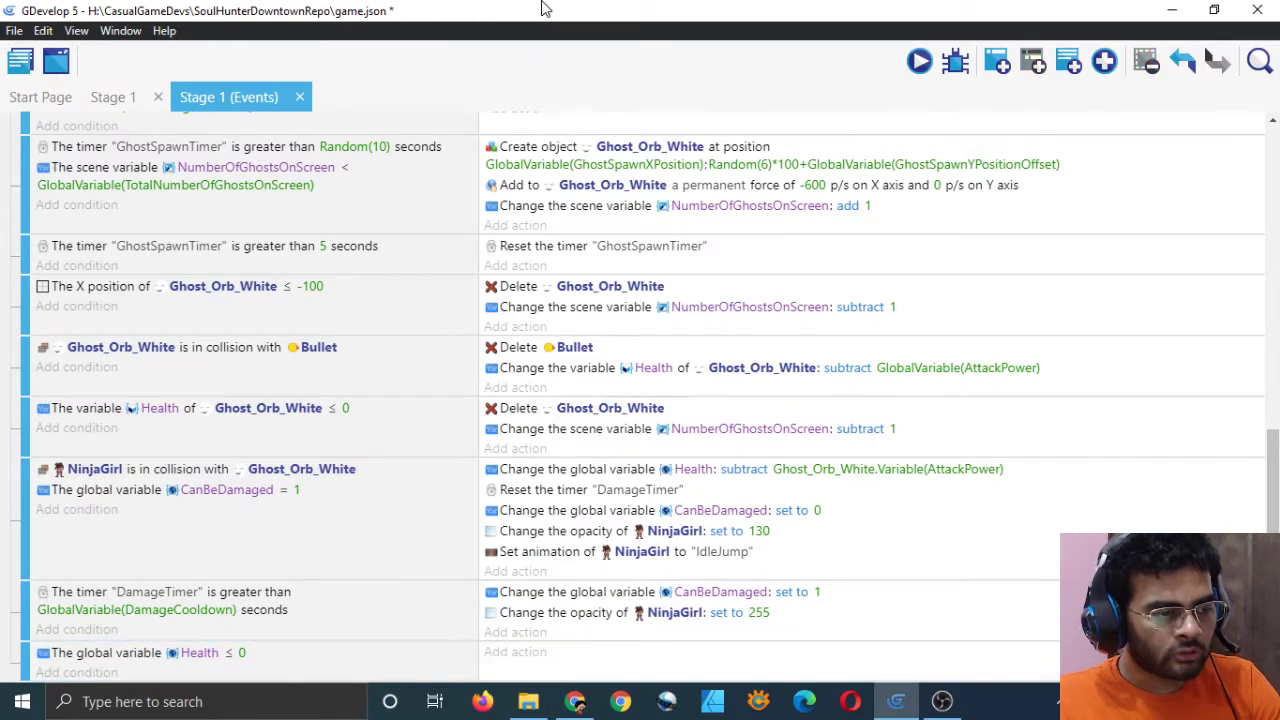
key("ctrl+s")
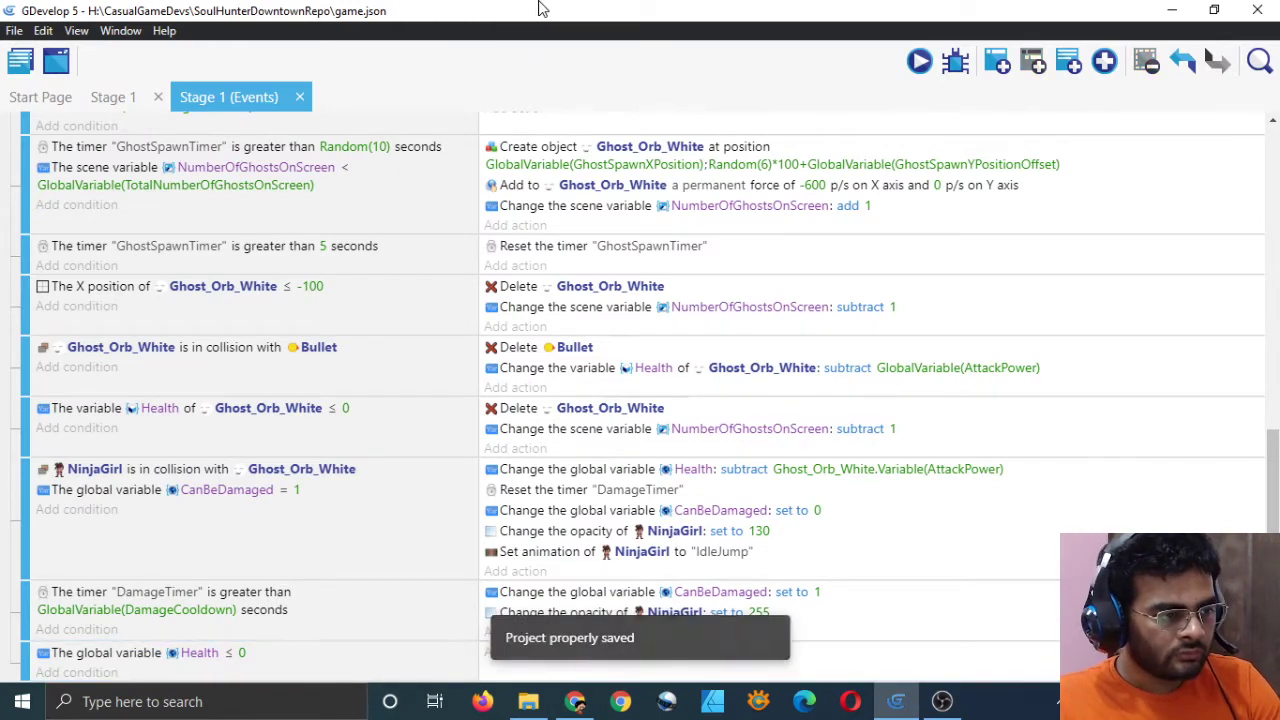
From the Stage 1 scene, open the project's Global variables list under game settings
left_click(106, 100)
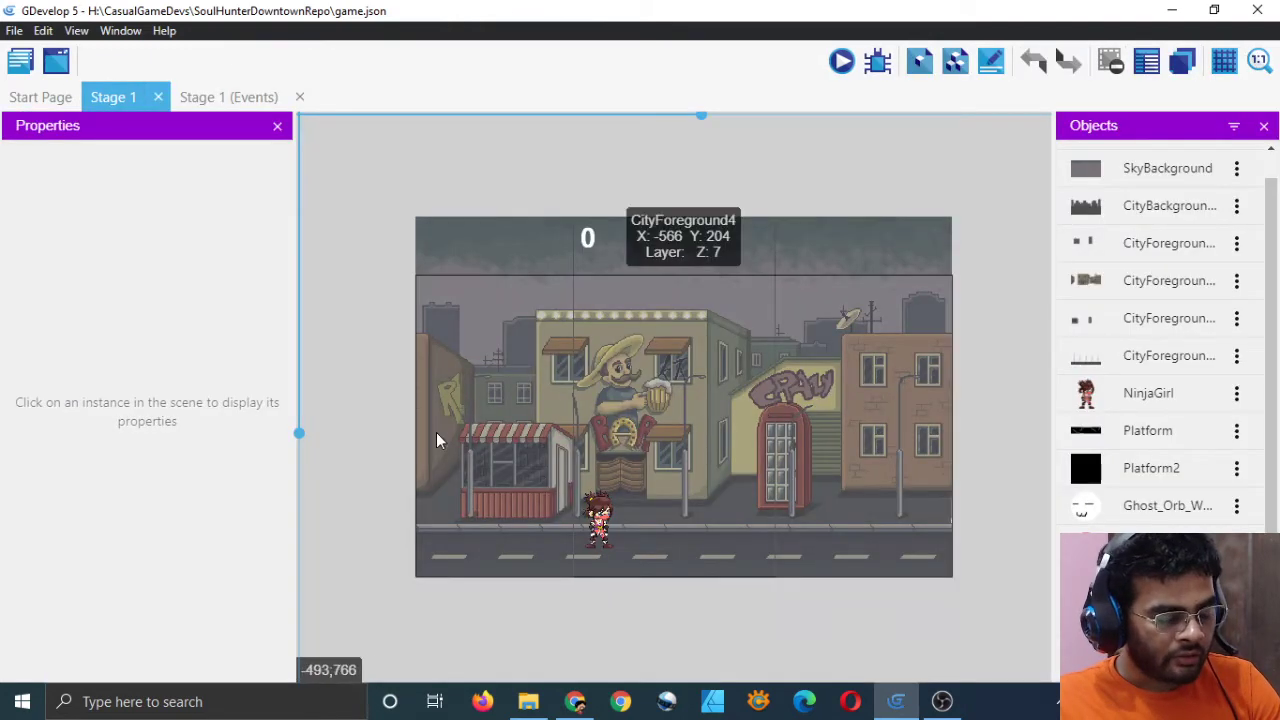
left_click(20, 61)
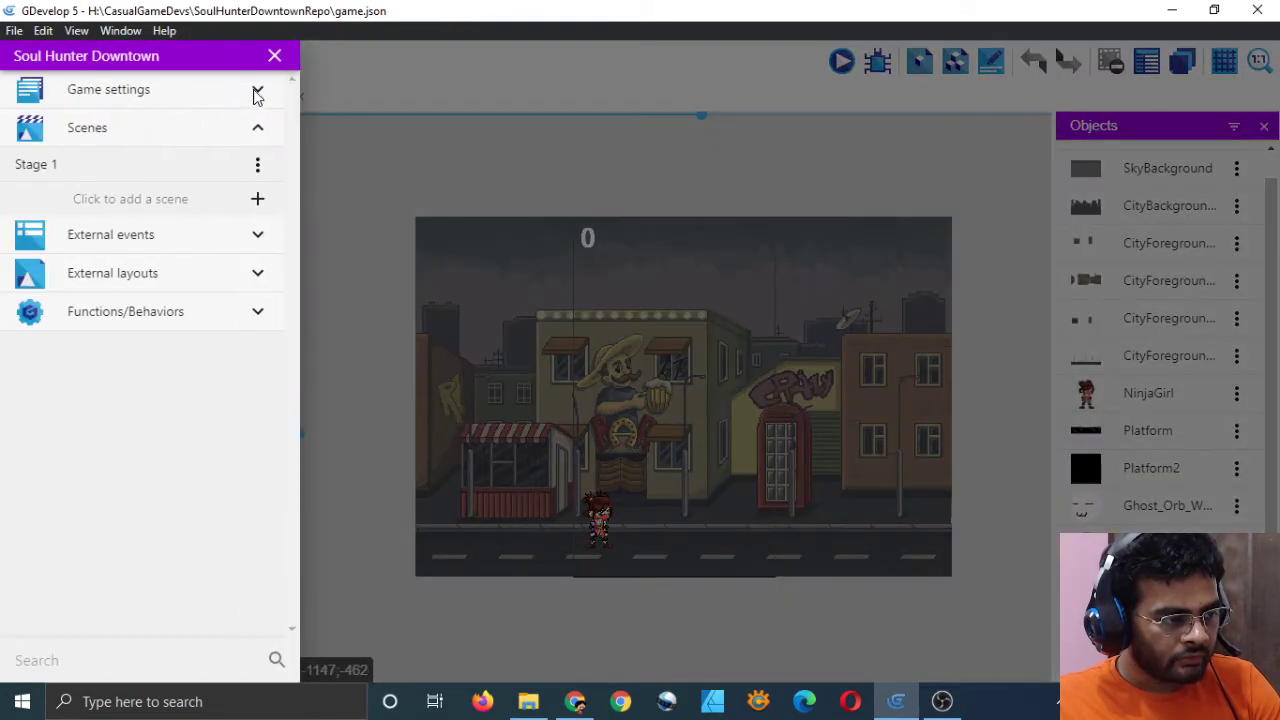
left_click(257, 91)
left_click(100, 163)
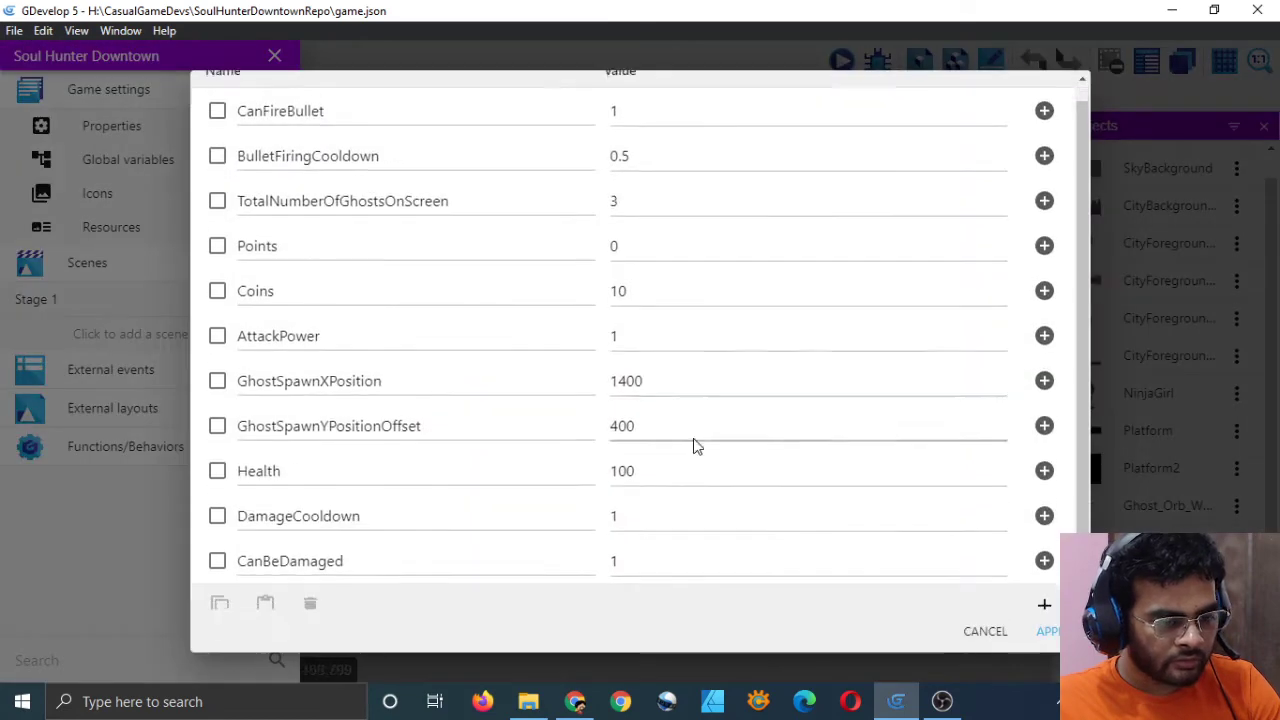
Add a global variable named PlayerX with value 0
left_click(1044, 588)
left_click(512, 589)
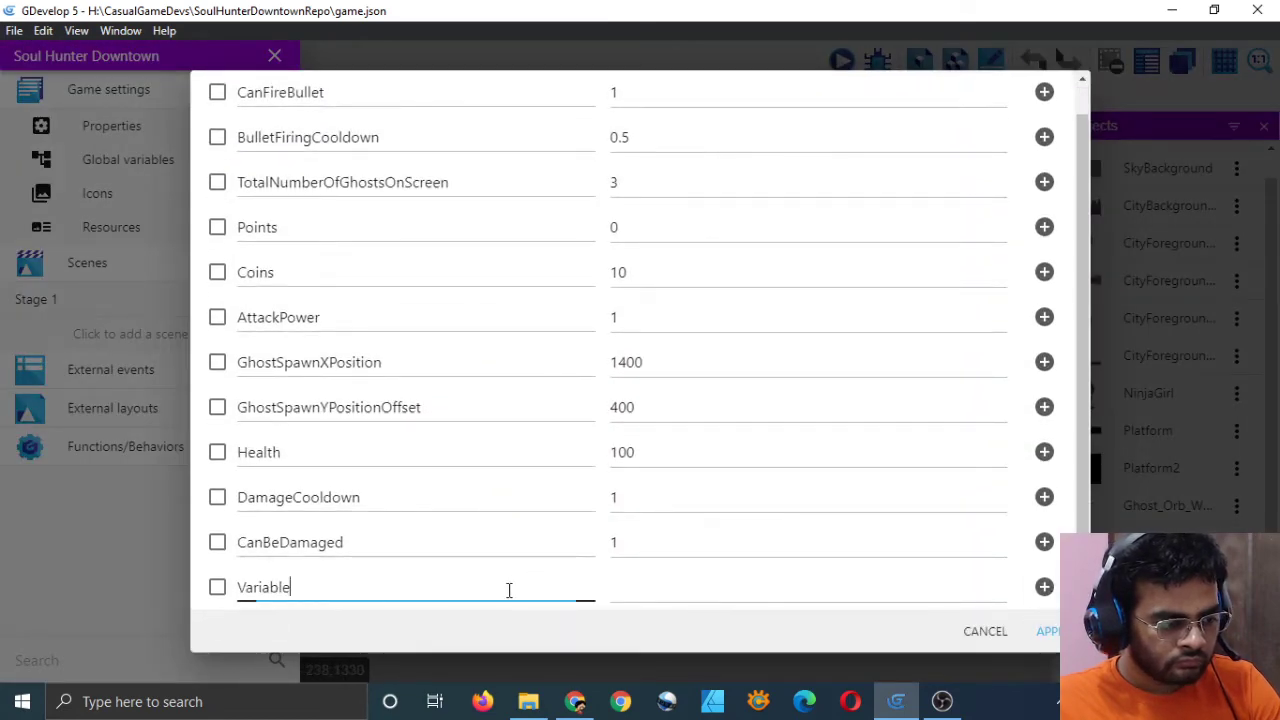
key("BackSpace")
key("BackSpace")
key("BackSpace")
key("BackSpace")
key("BackSpace")
key("BackSpace")
key("BackSpace")
key("BackSpace")
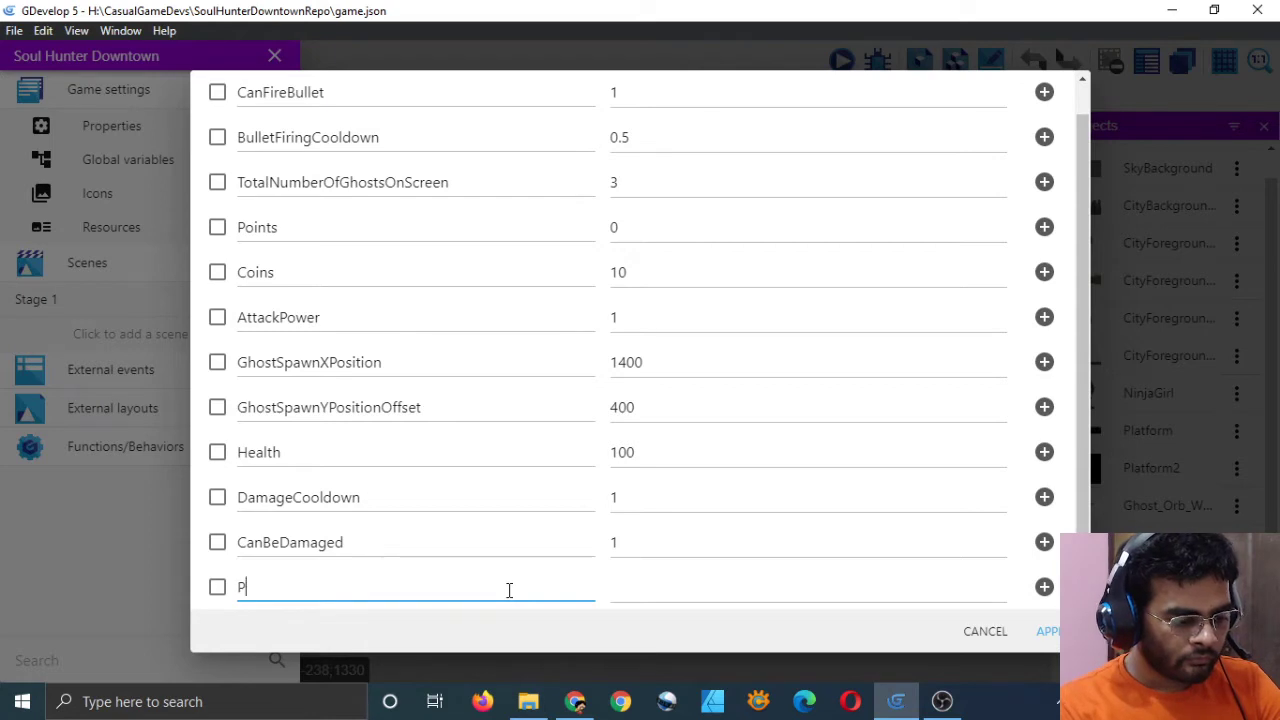
type("PlayerX")
left_click(634, 575)
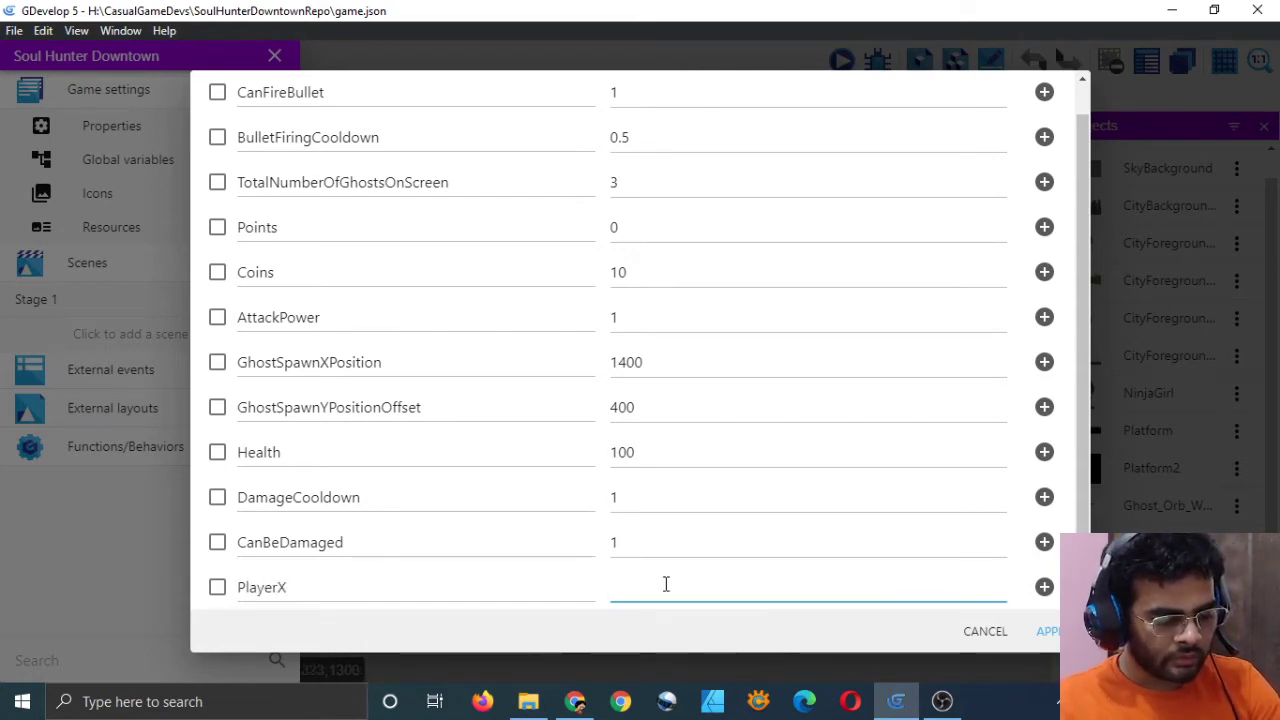
type("0")
Add a second global variable, PlayerY, with value 0, and apply the changes
left_click(1043, 587)
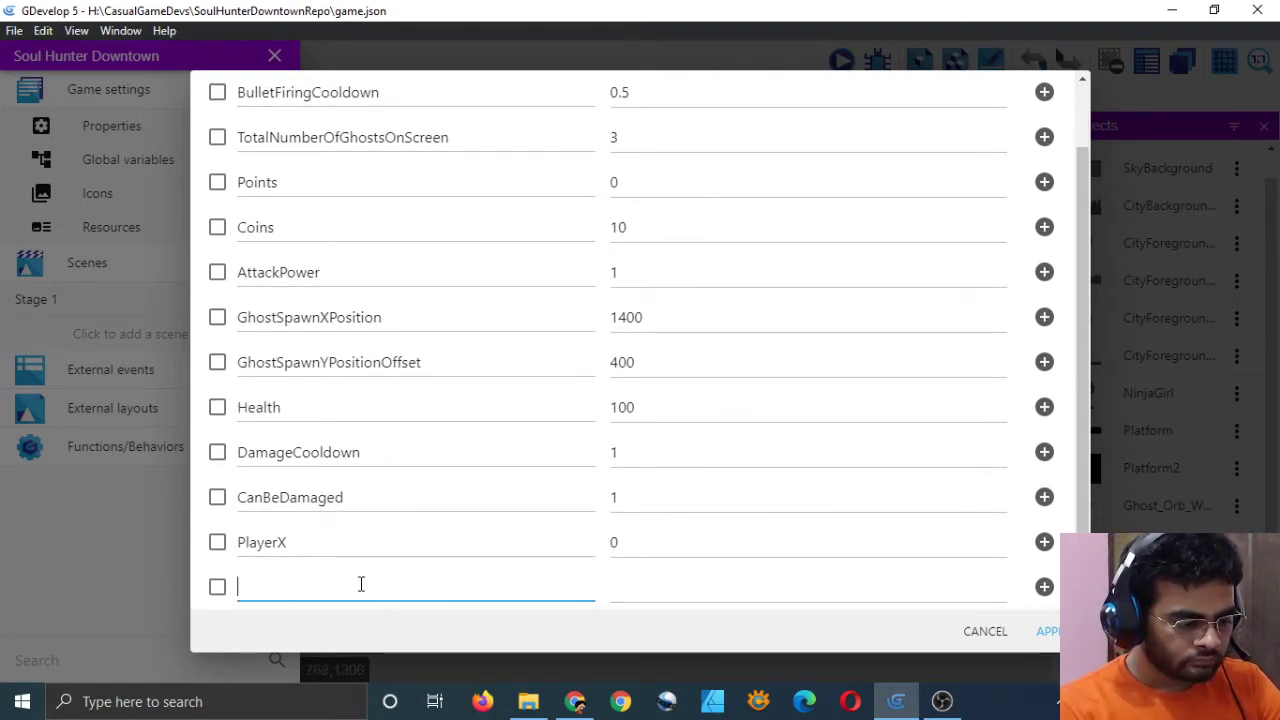
type("PlayerY")
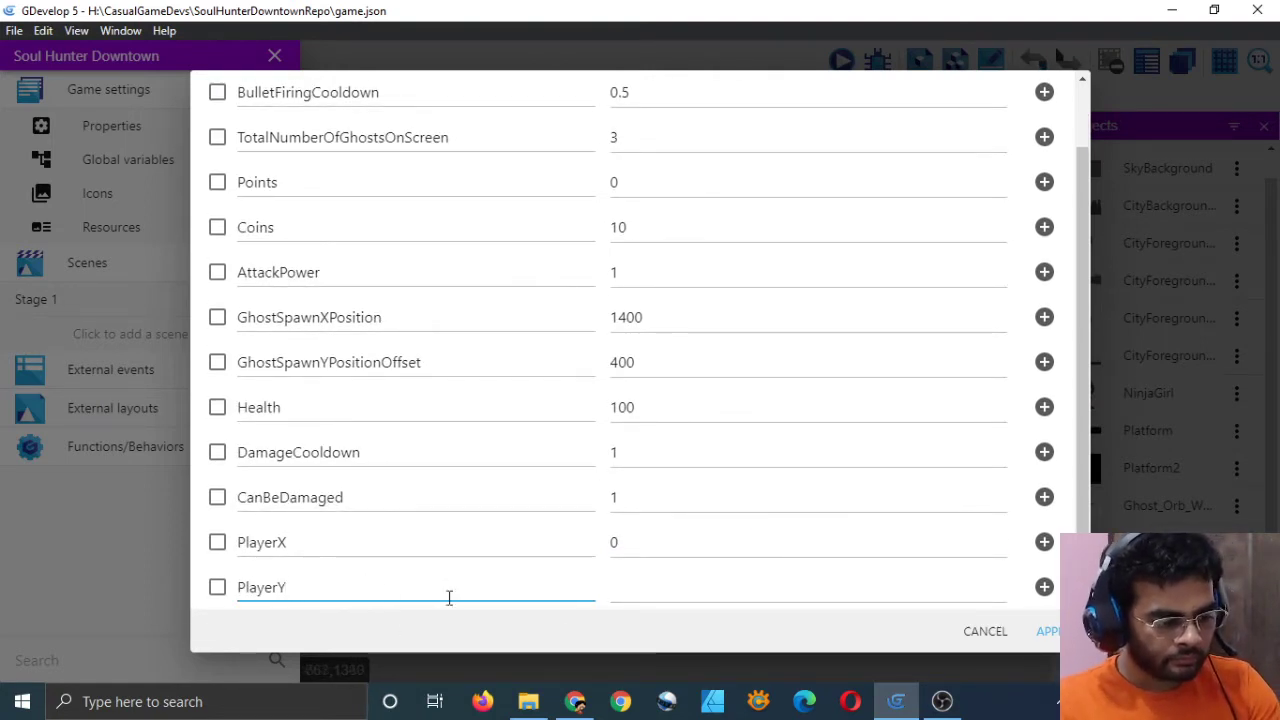
left_click(652, 589)
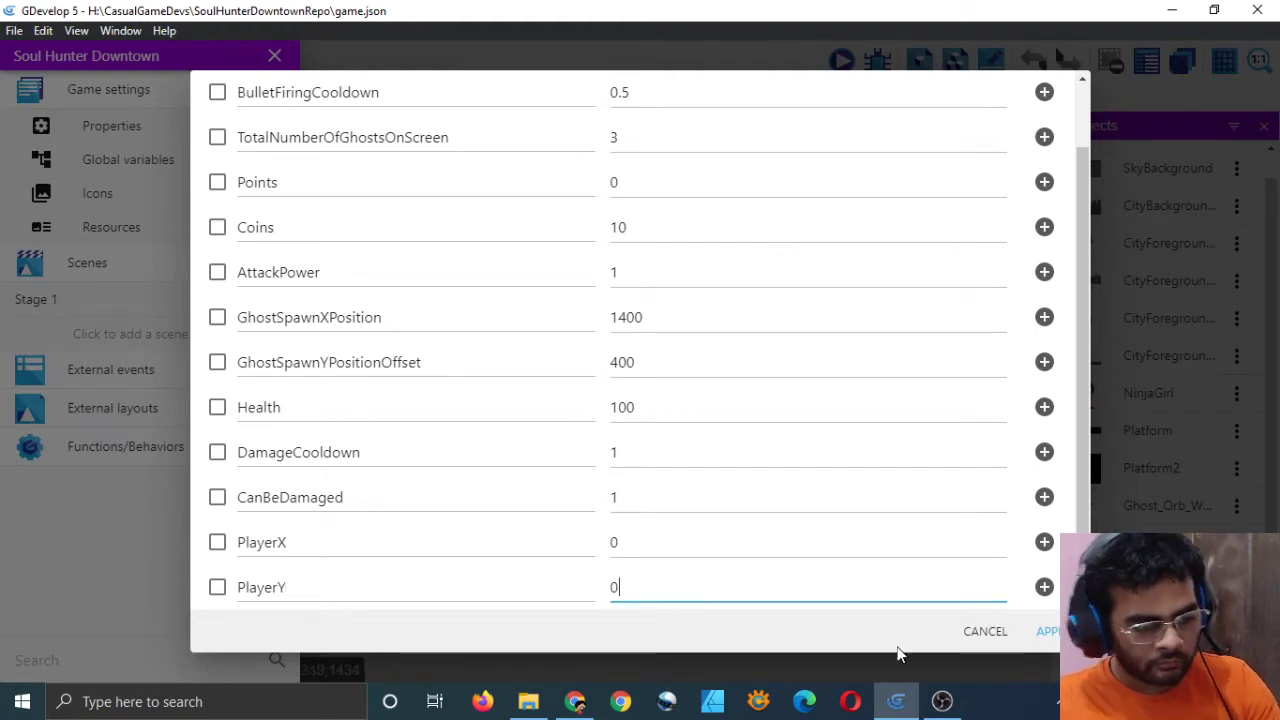
left_click(1047, 631)
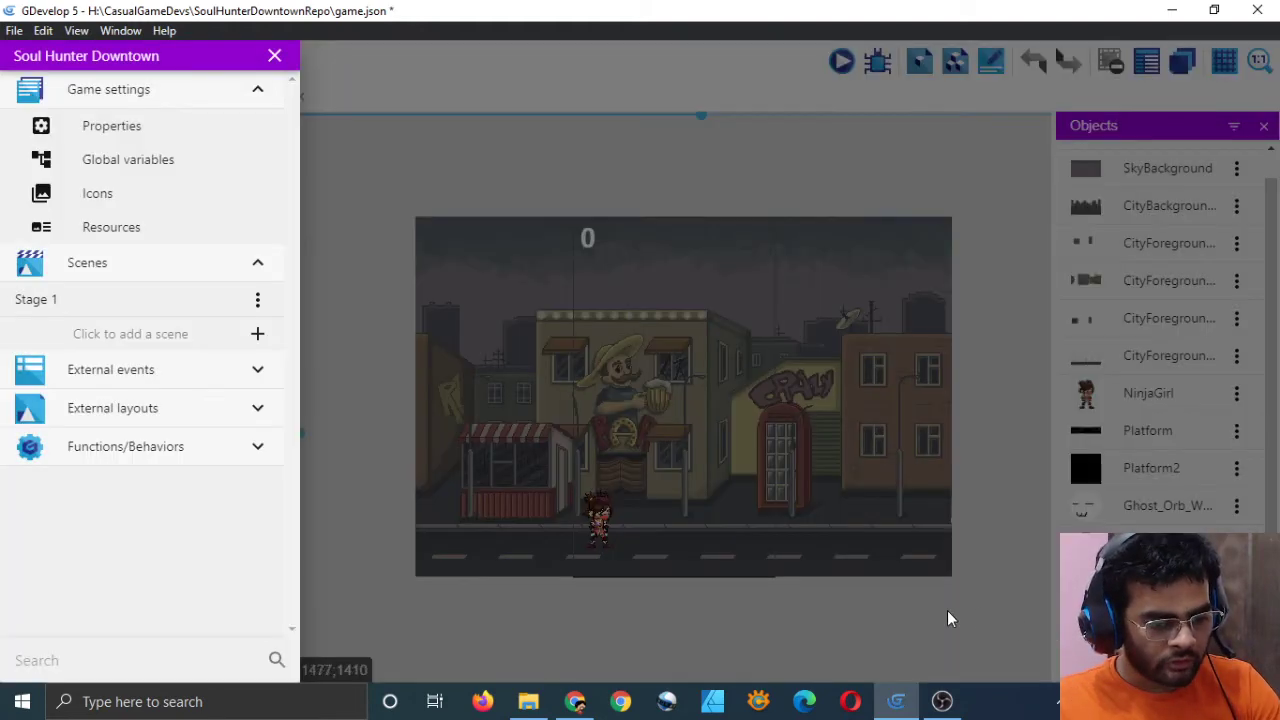
Save the project and check NinjaGirl's scene position: X 30, Y 970
left_click(349, 163)
key("ctrl+s")
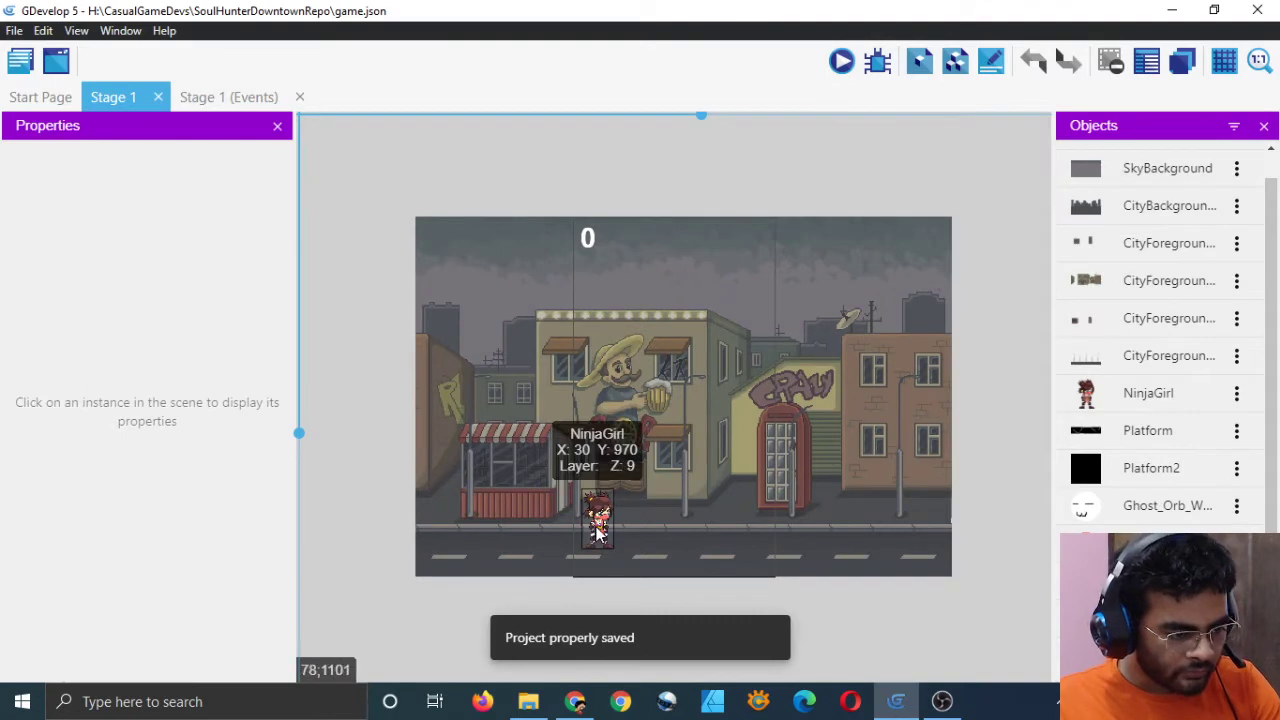
left_click(597, 532)
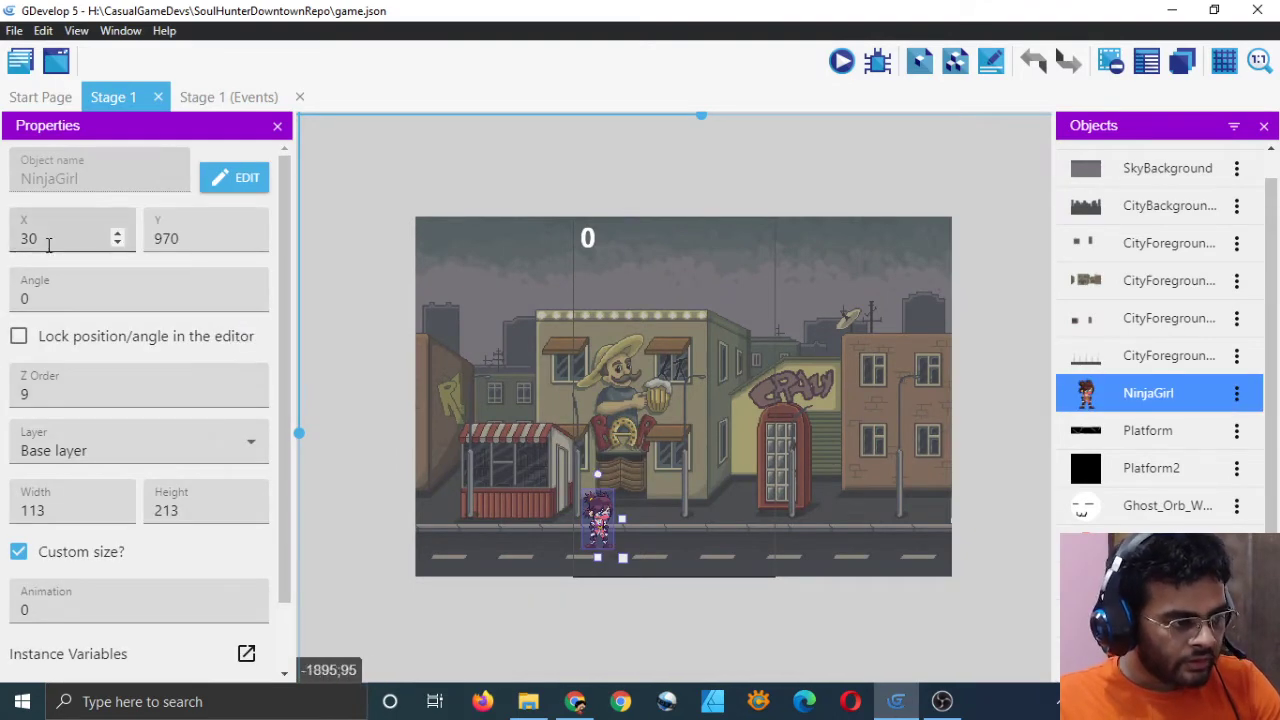
Set global PlayerX to 30 and PlayerY to 970, apply, and save
left_click(20, 64)
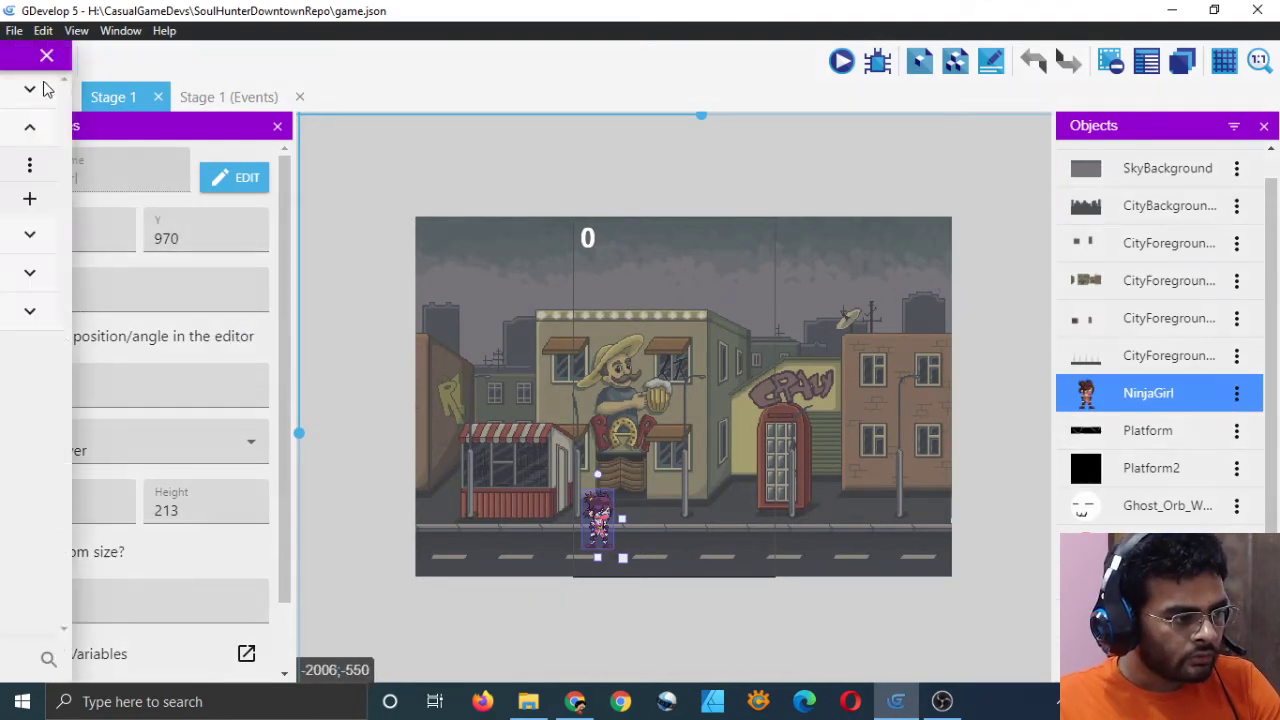
left_click(240, 95)
left_click(166, 160)
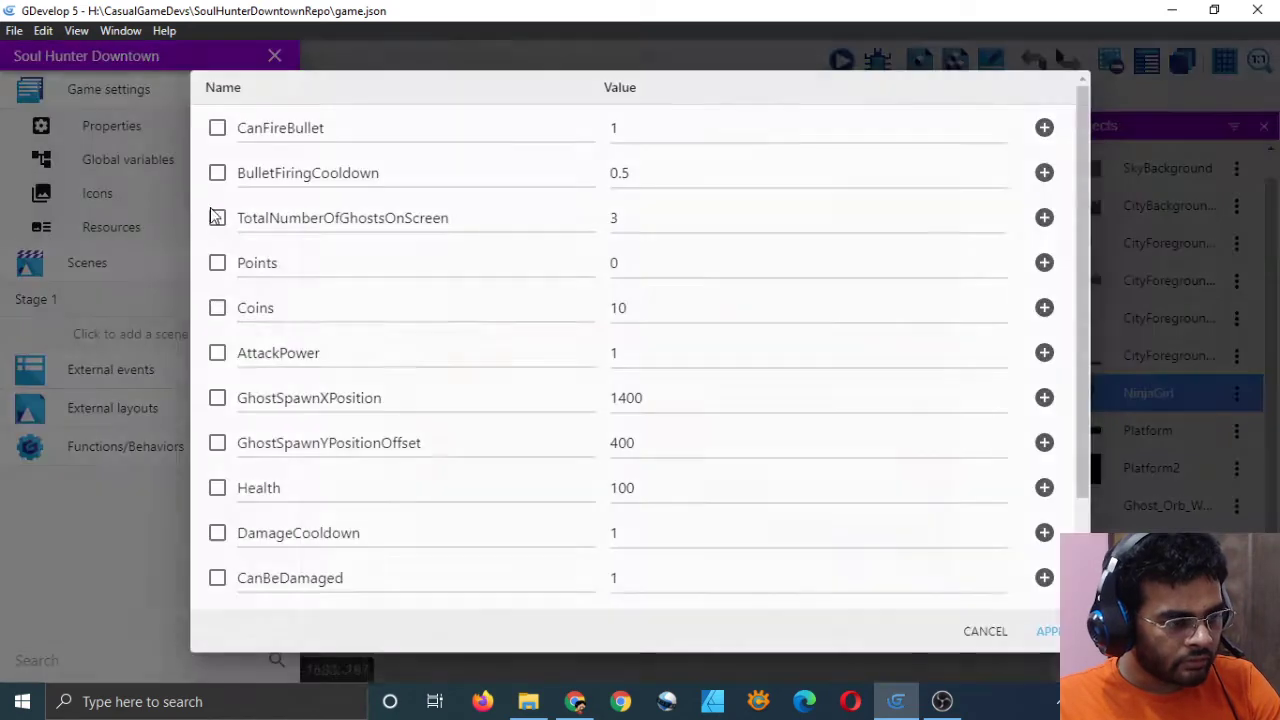
scroll(610, 510, "down", 2)
left_click(638, 494)
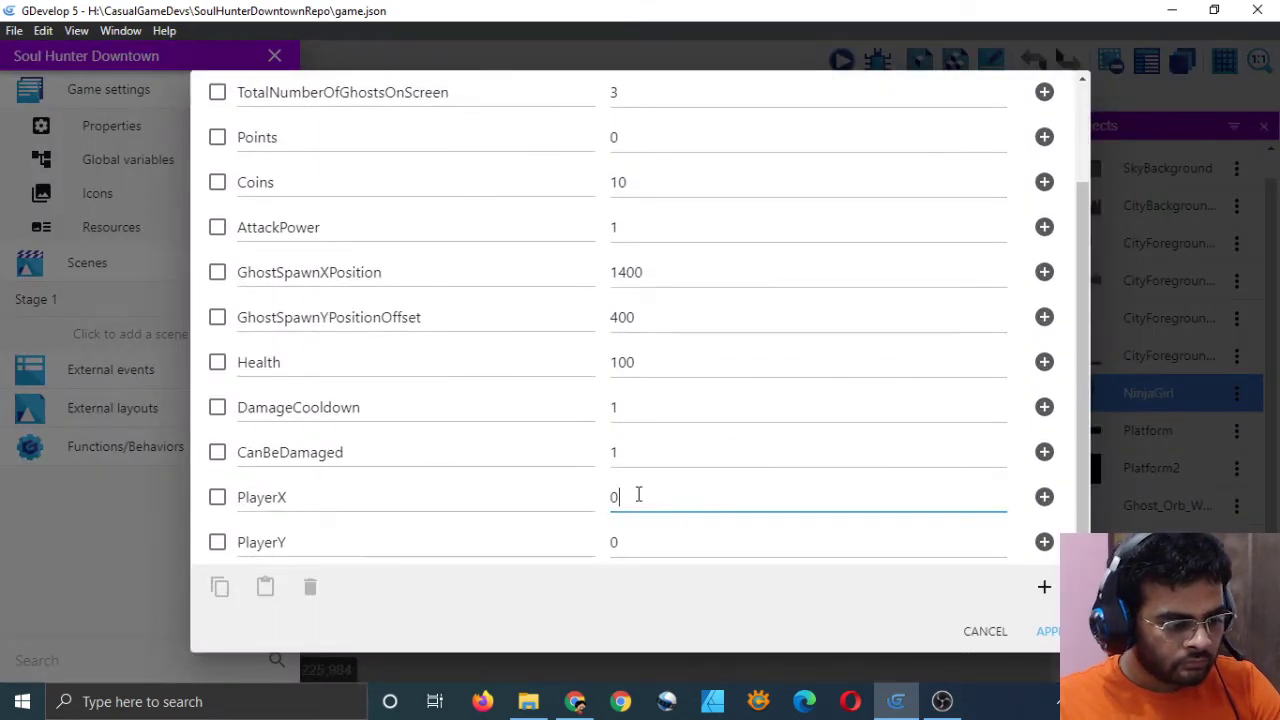
type("30")
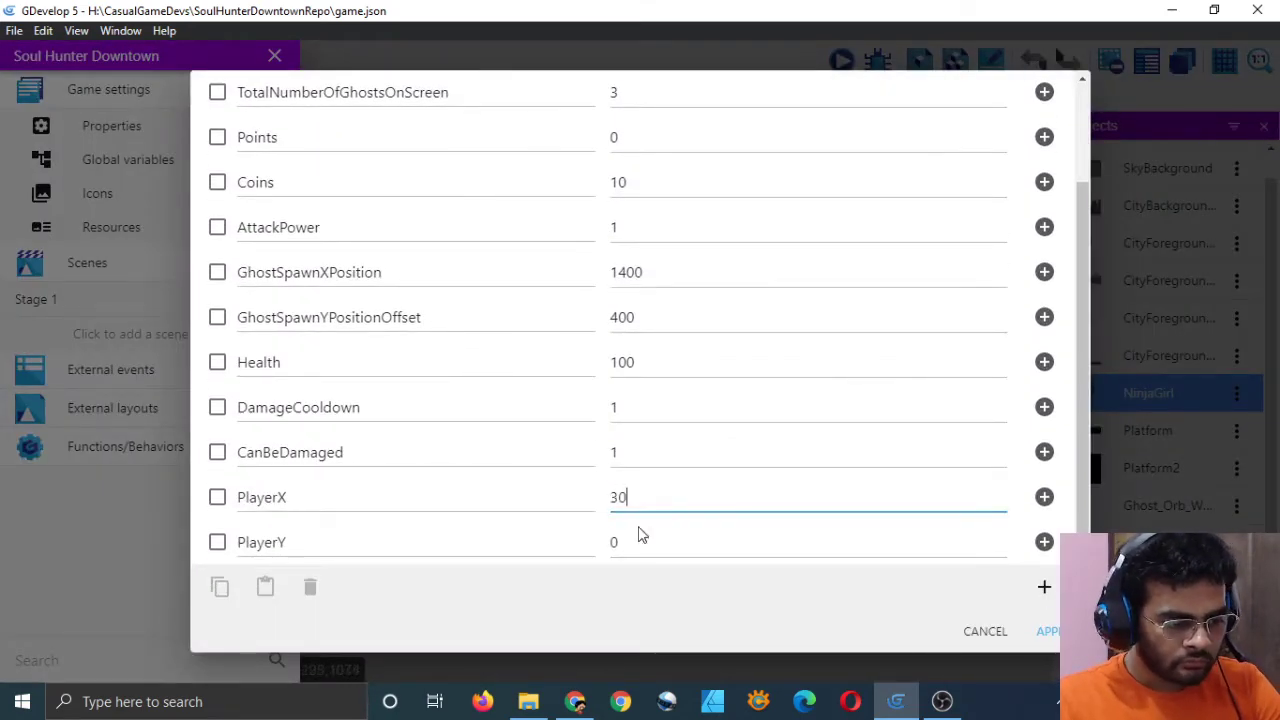
left_click(647, 537)
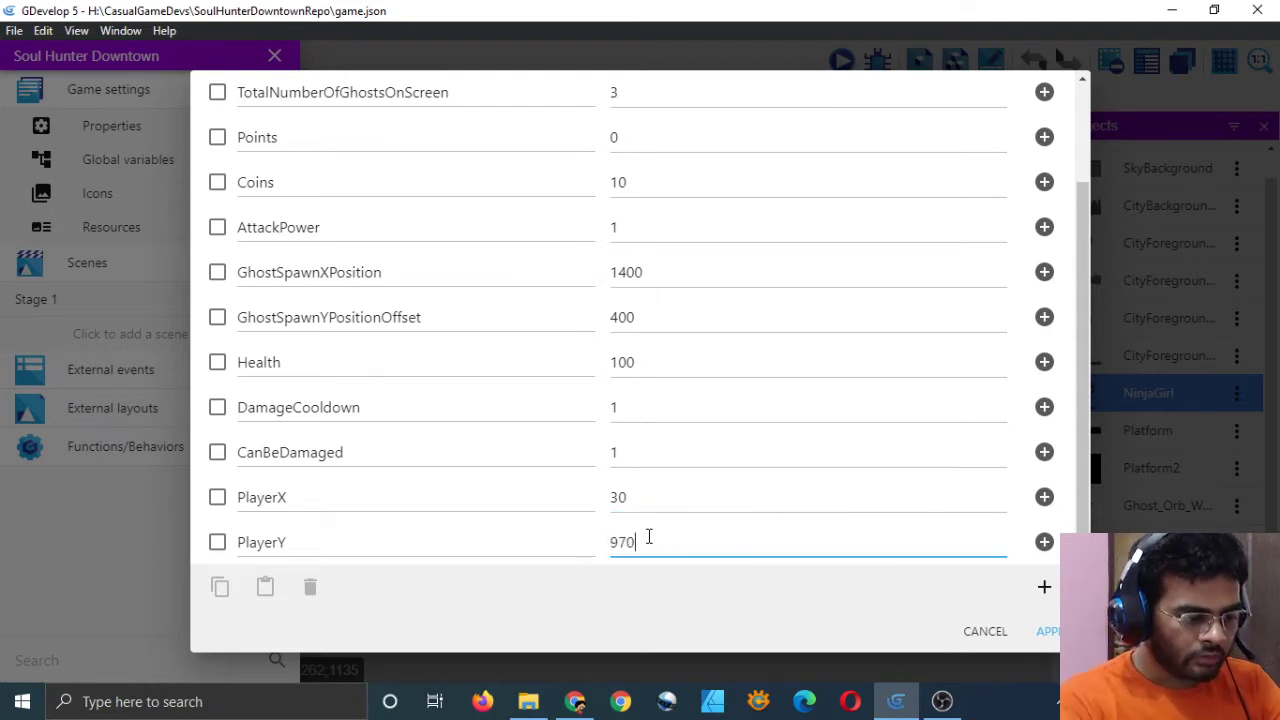
left_click(1045, 632)
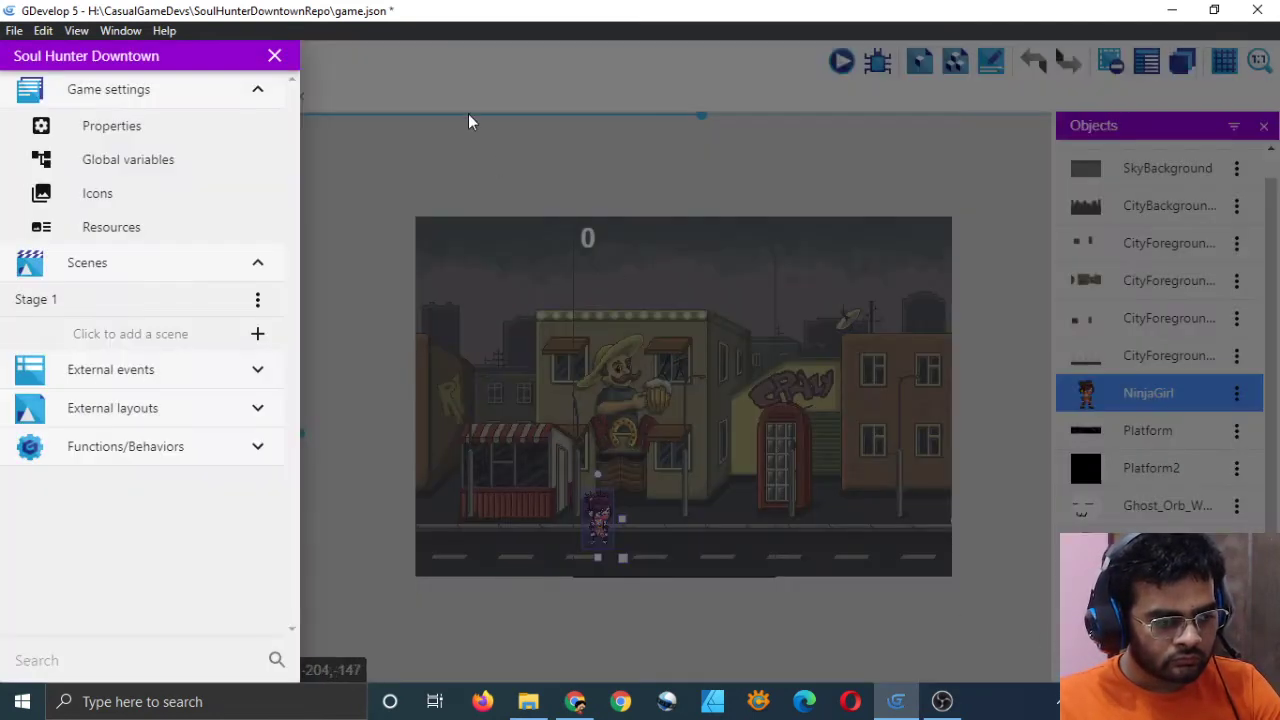
left_click(274, 56)
key("ctrl+s")
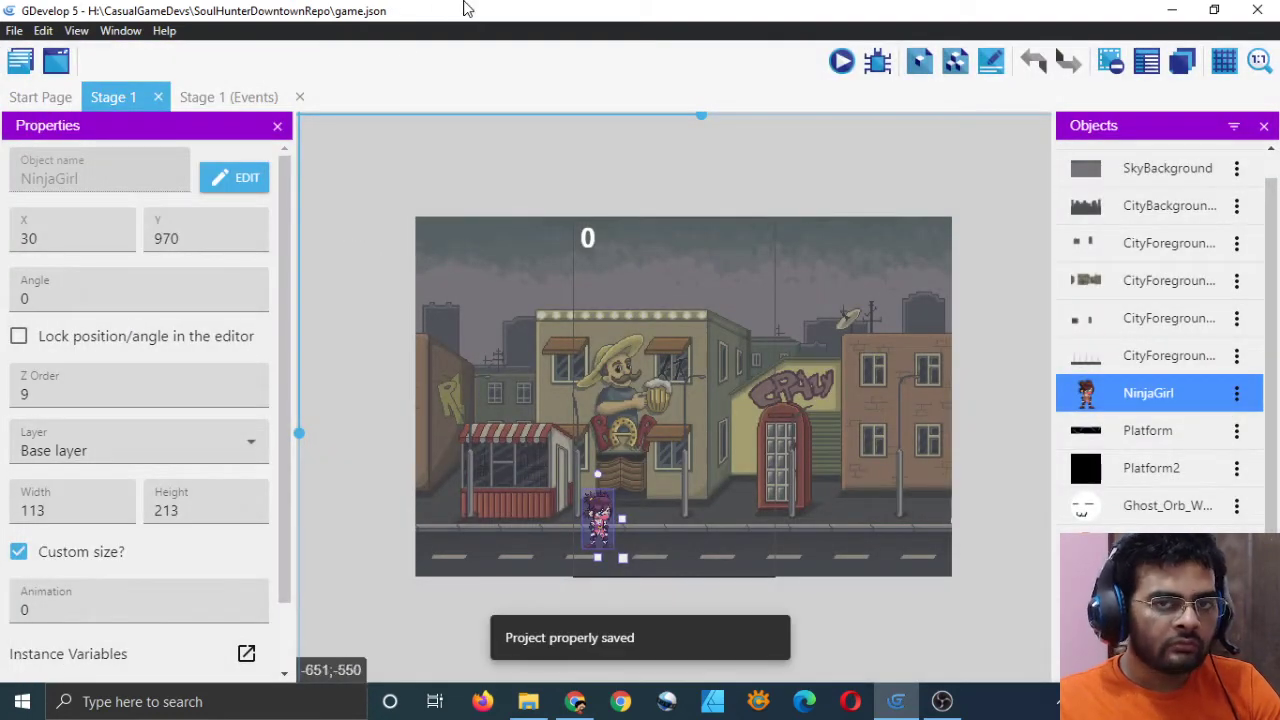
On the Stage 1 event sheet, add a 'Delete an object' action for NinjaGirl to the Health ≤ 0 event
left_click(242, 96)
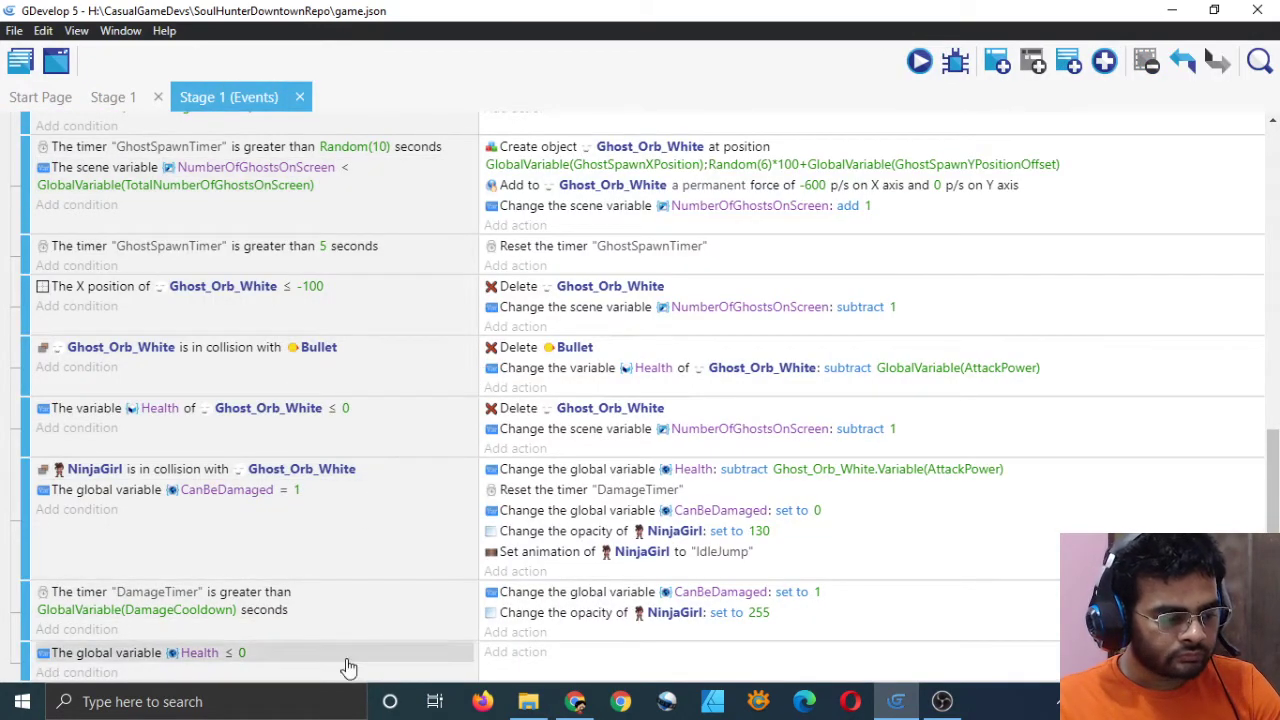
left_click(516, 652)
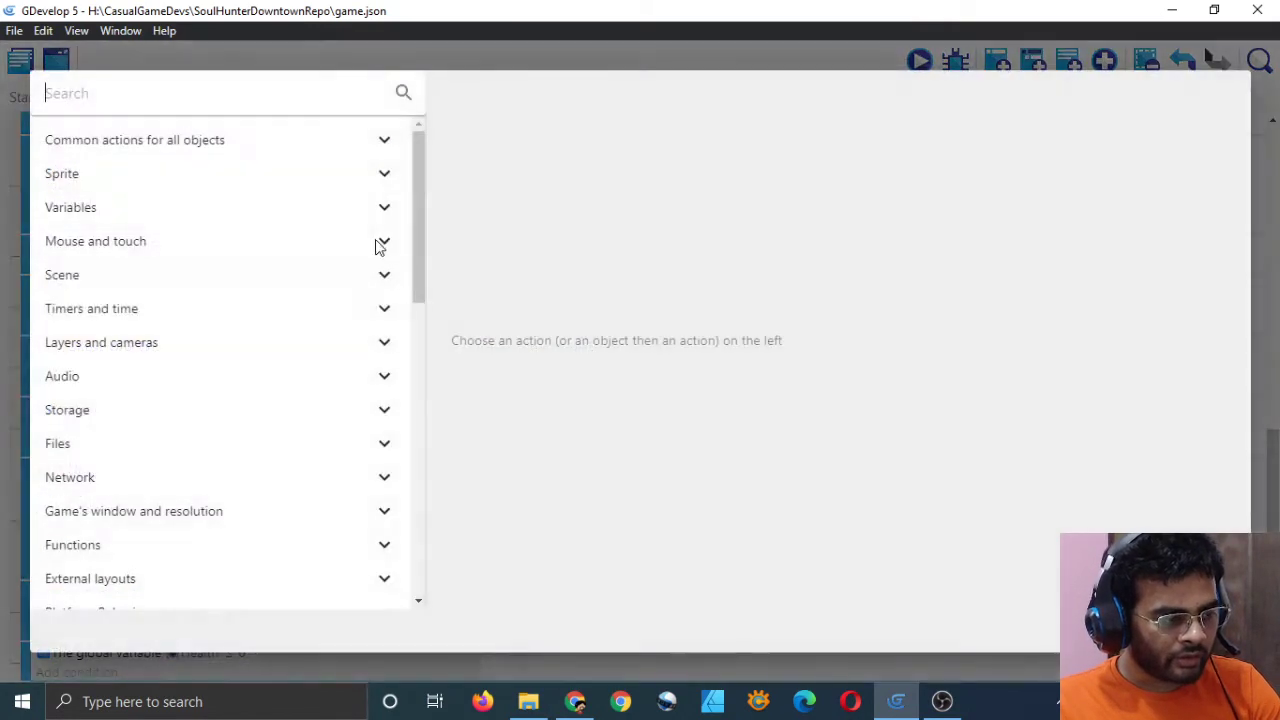
left_click(390, 150)
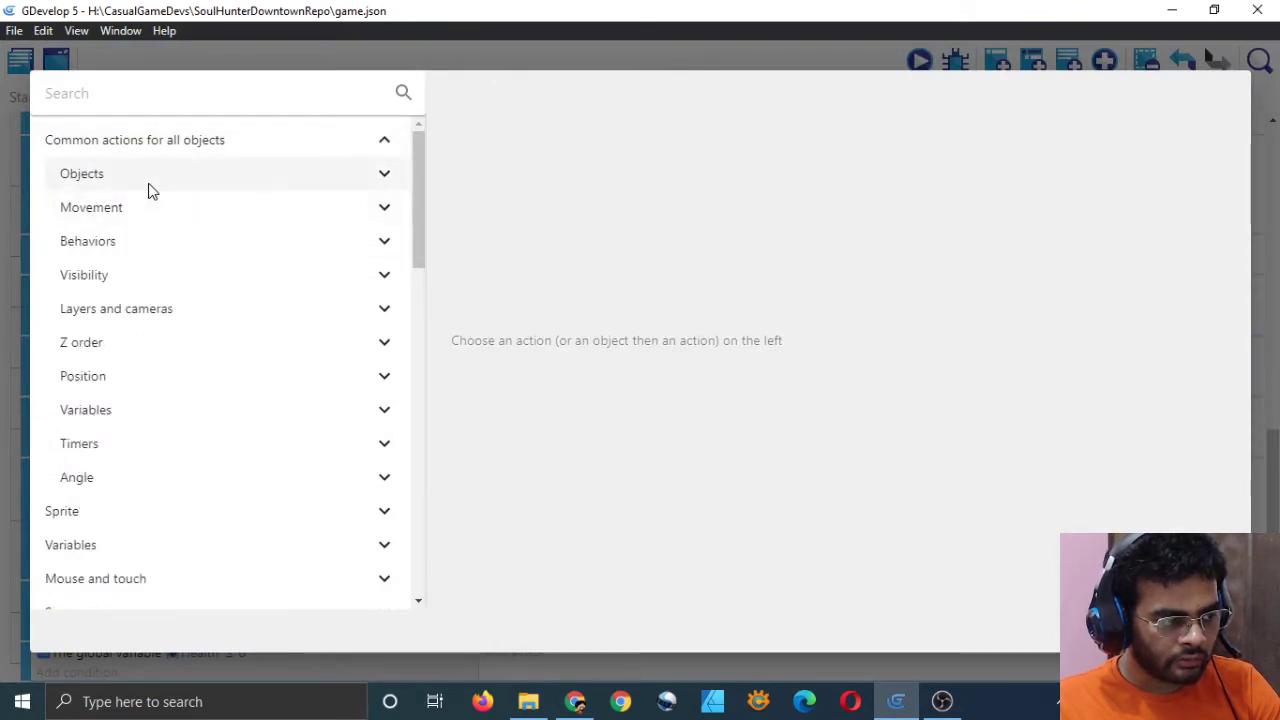
left_click(150, 185)
left_click(172, 243)
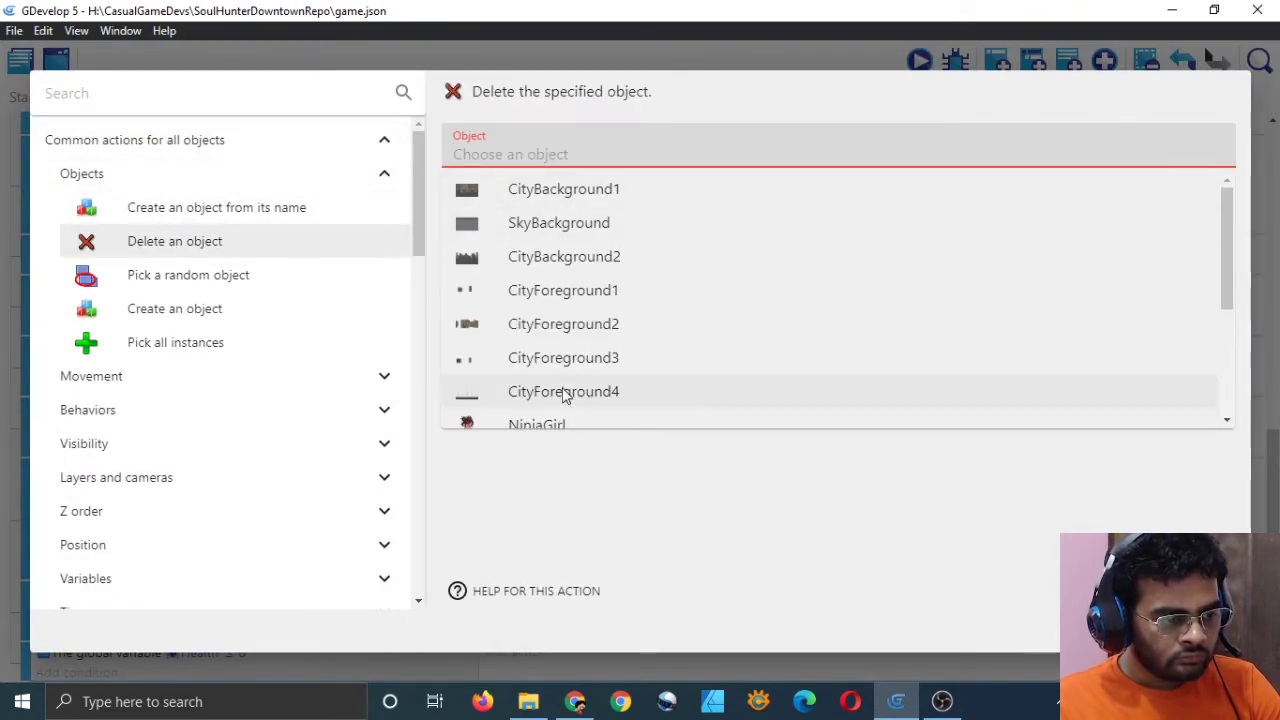
scroll(540, 330, "down", 2)
left_click(530, 210)
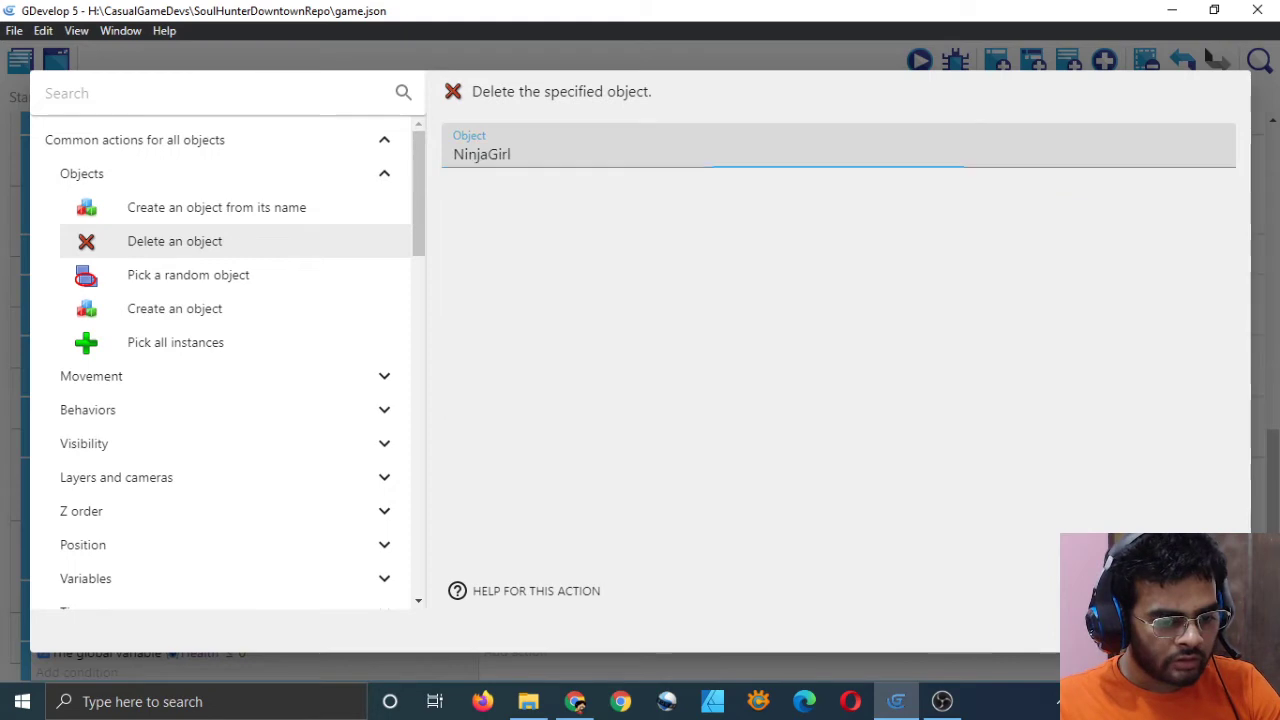
key("Return")
left_click(512, 666)
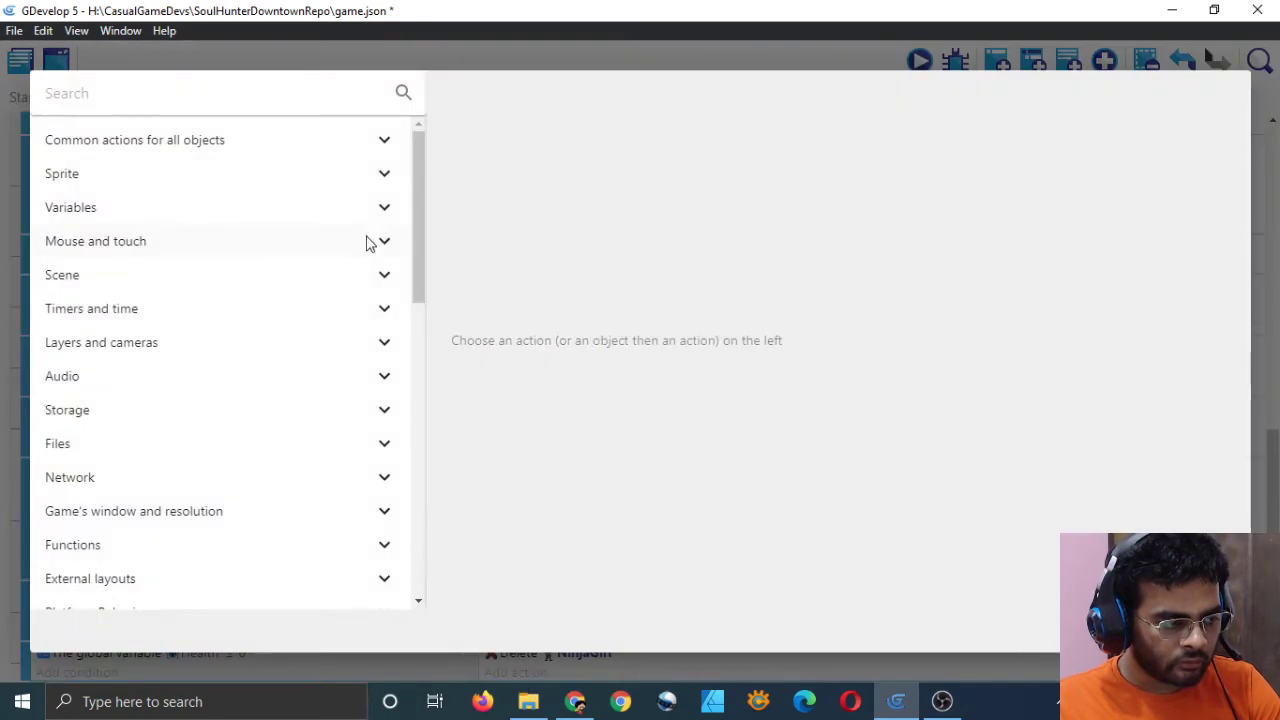
Choose the 'Create an object' action at a position, with NinjaGirlDying as the object
left_click(384, 176)
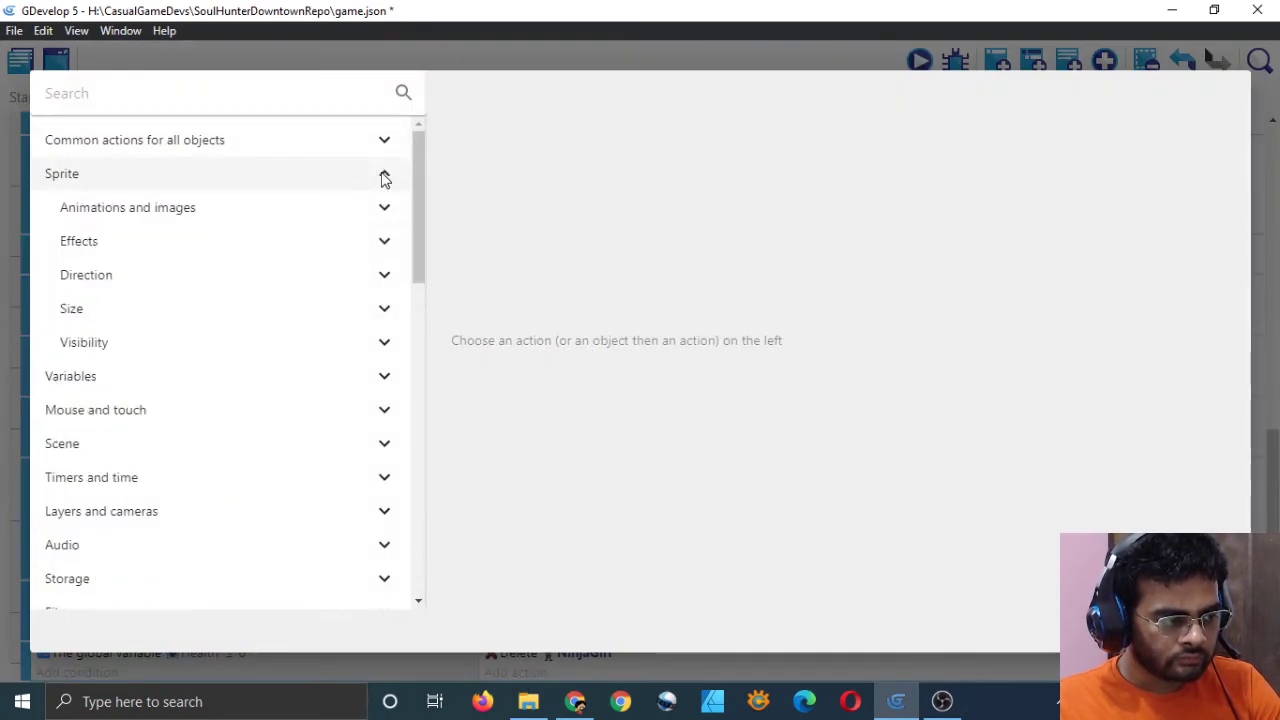
left_click(384, 176)
left_click(384, 142)
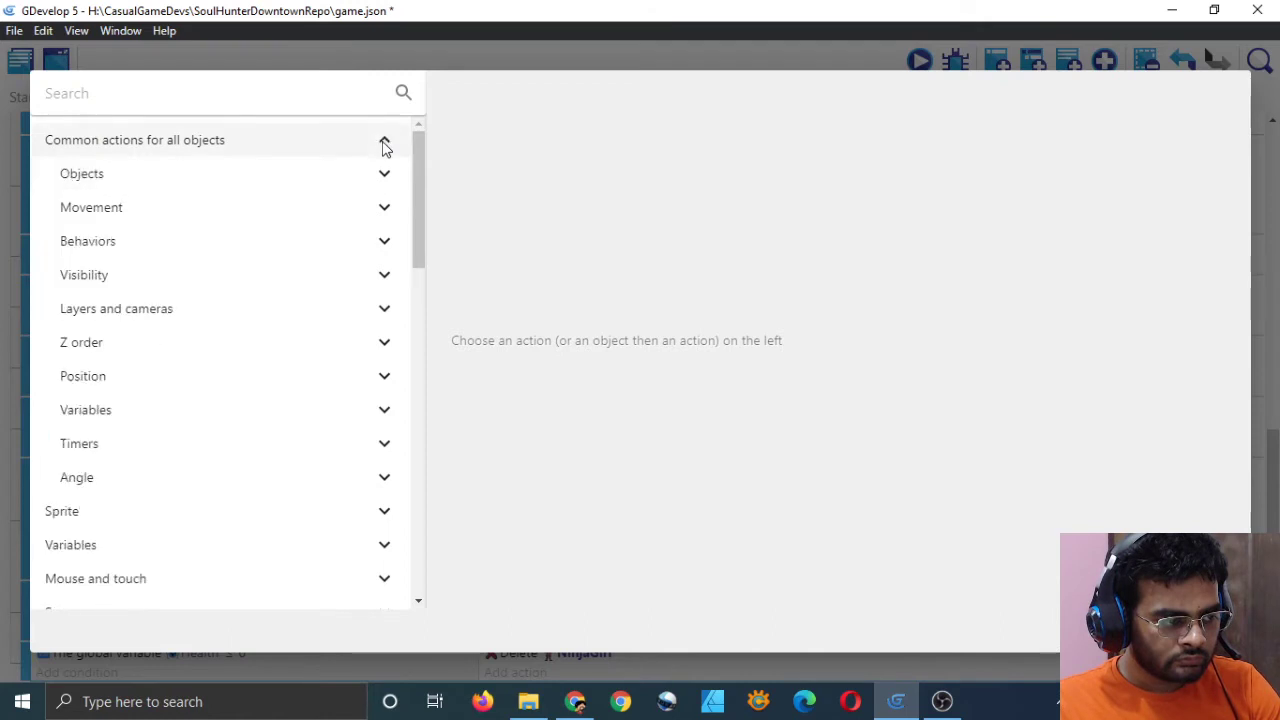
left_click(355, 184)
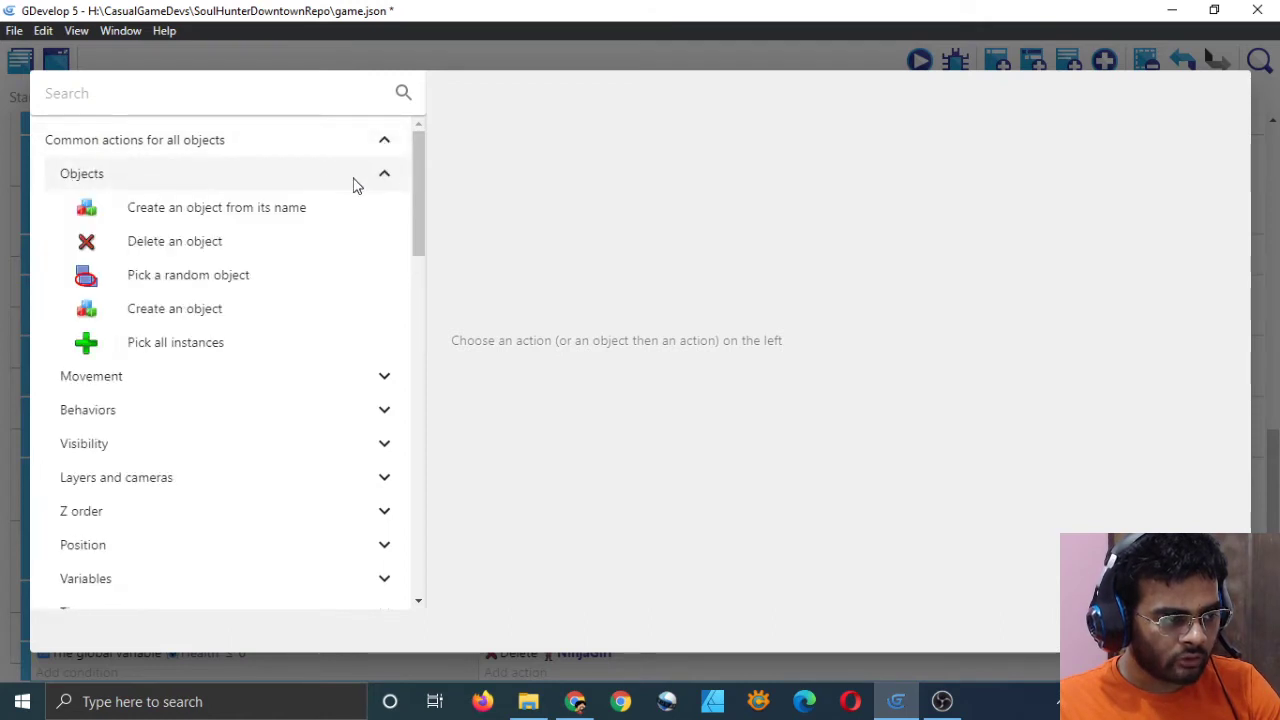
left_click(249, 212)
scroll(529, 271, "down", 3)
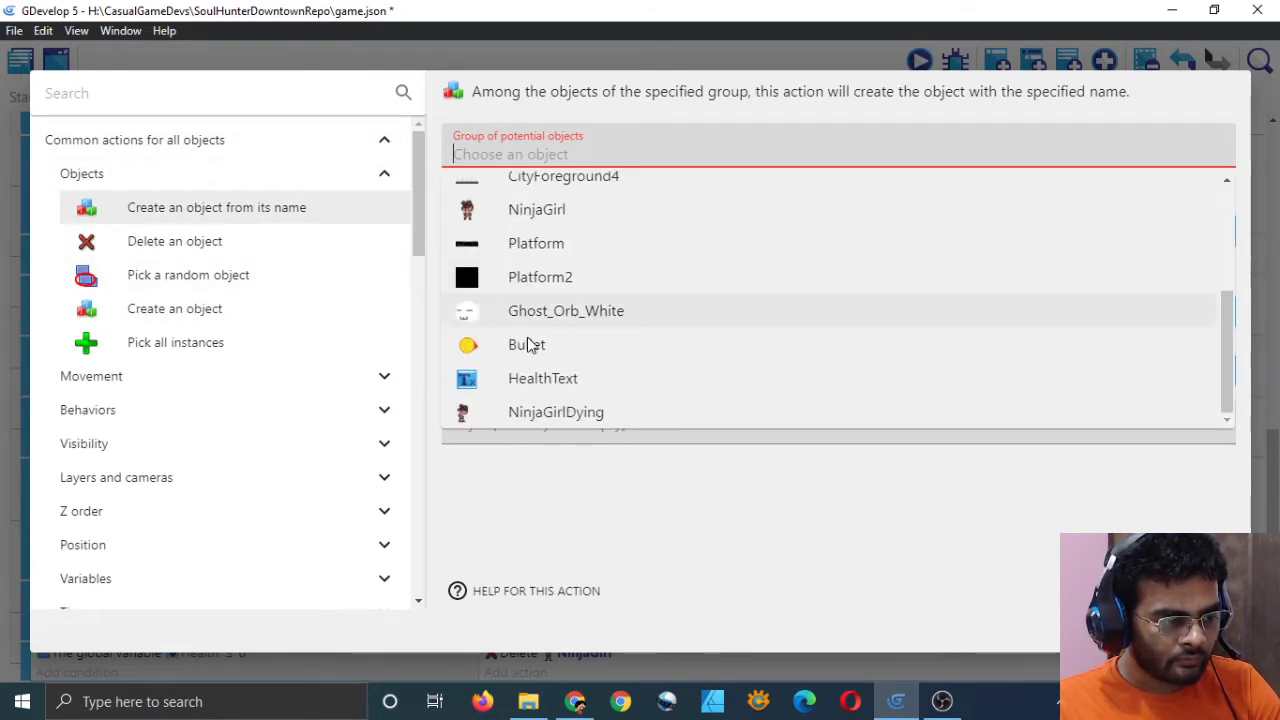
left_click(546, 412)
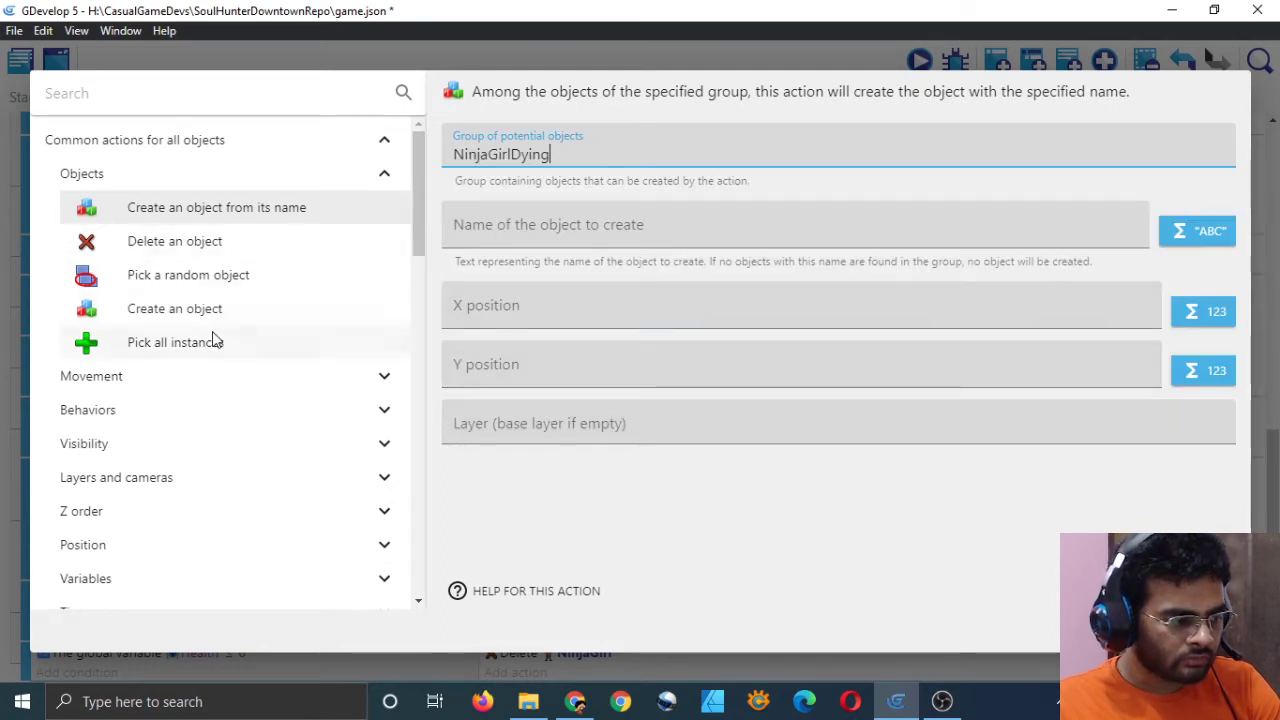
left_click(245, 312)
left_click(612, 195)
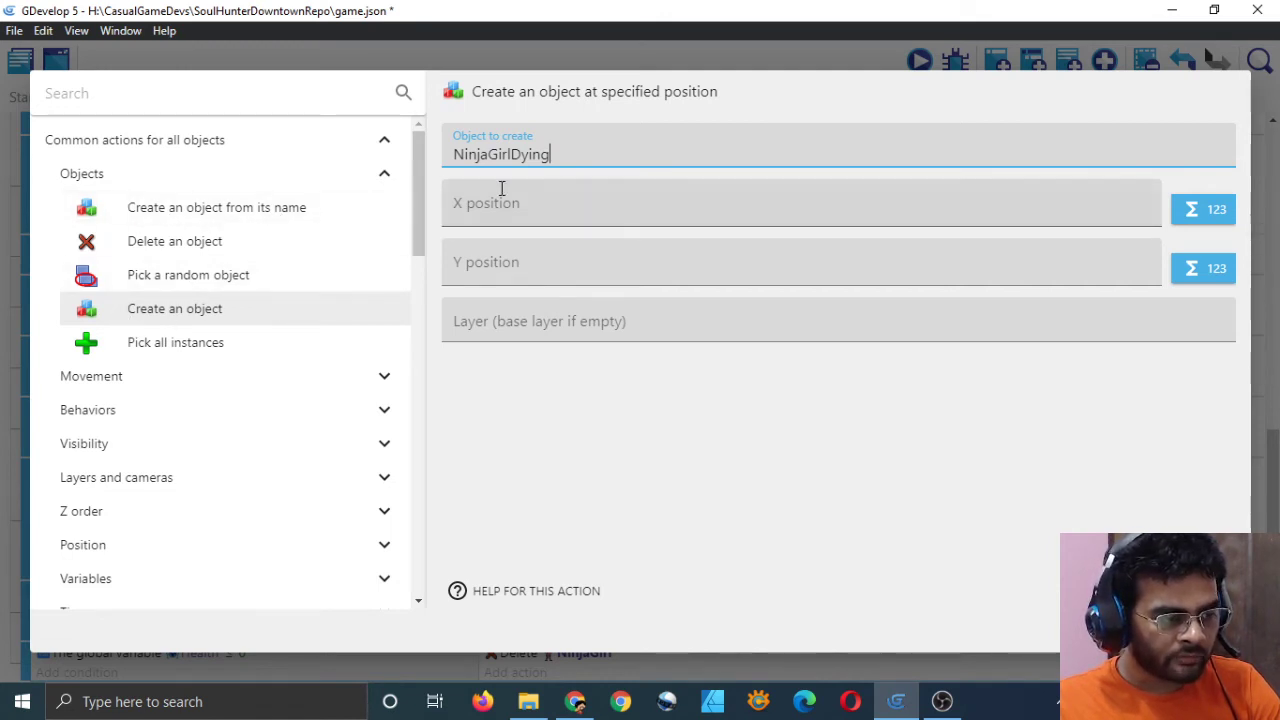
Set the X position to the expression GlobalVariable(PlayerX)
left_click(1196, 216)
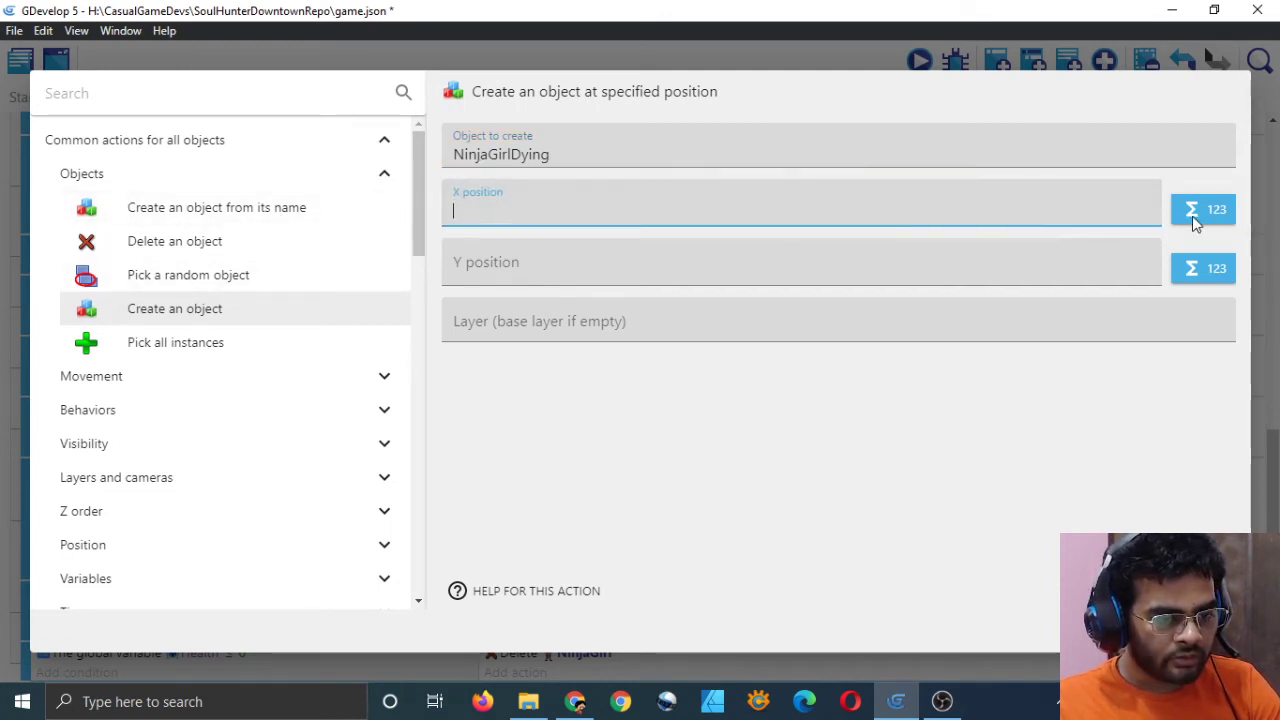
left_click(695, 360)
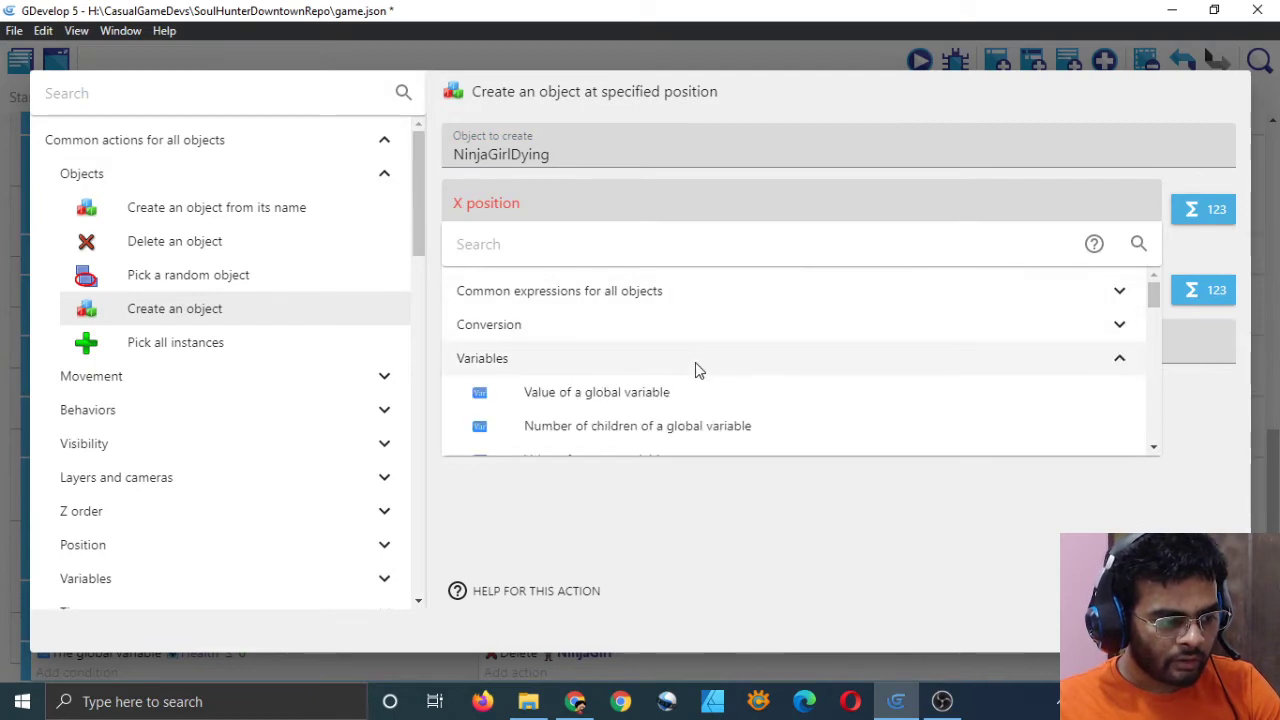
left_click(663, 395)
left_click(569, 272)
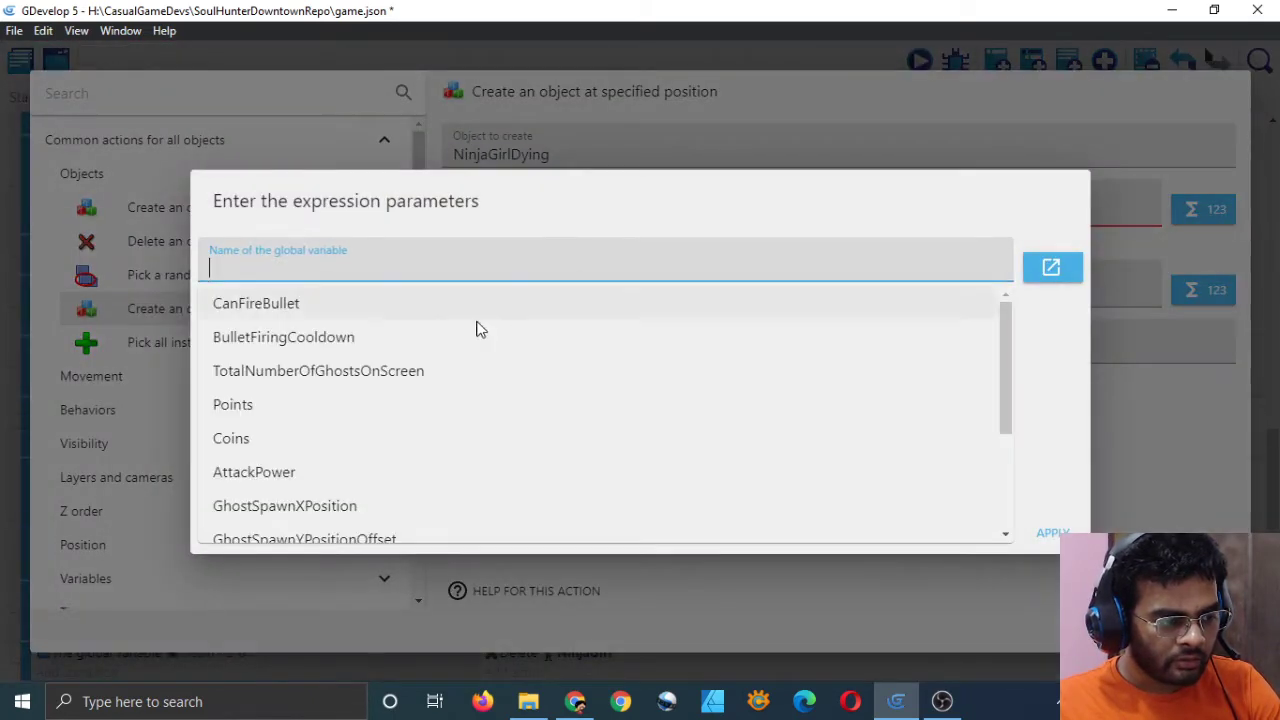
scroll(420, 400, "down", 3)
left_click(323, 508)
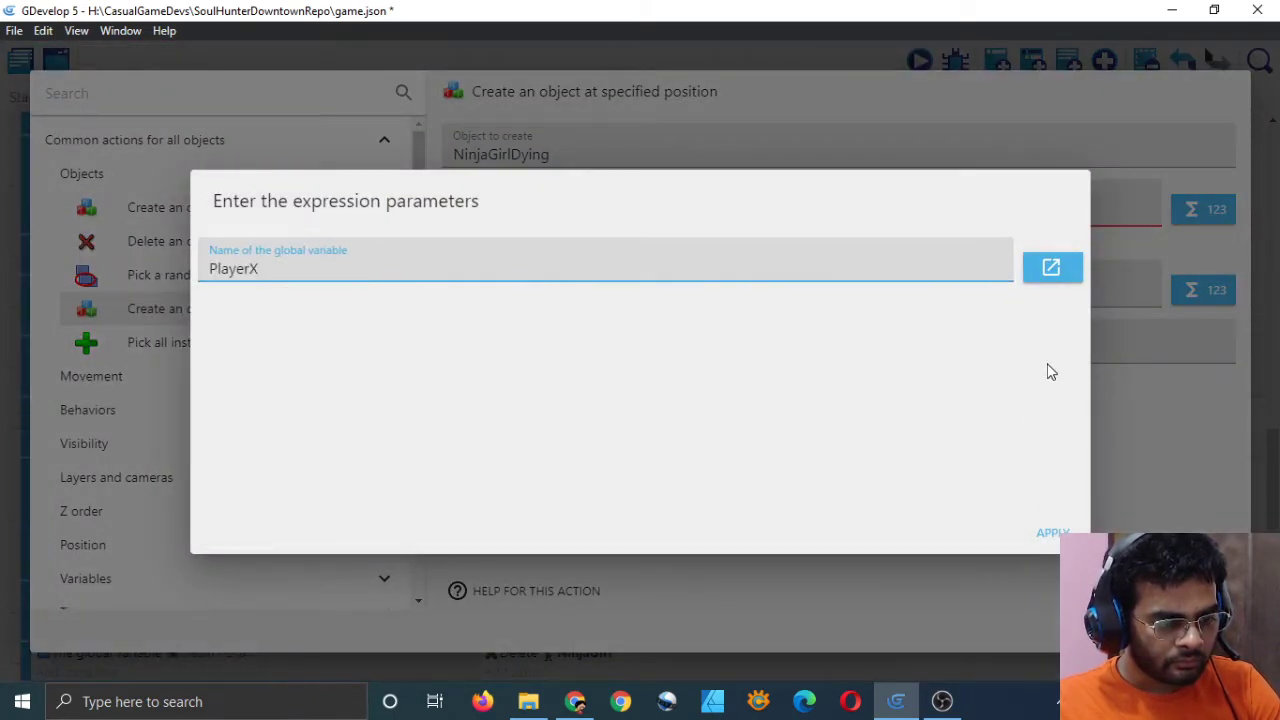
left_click(1052, 532)
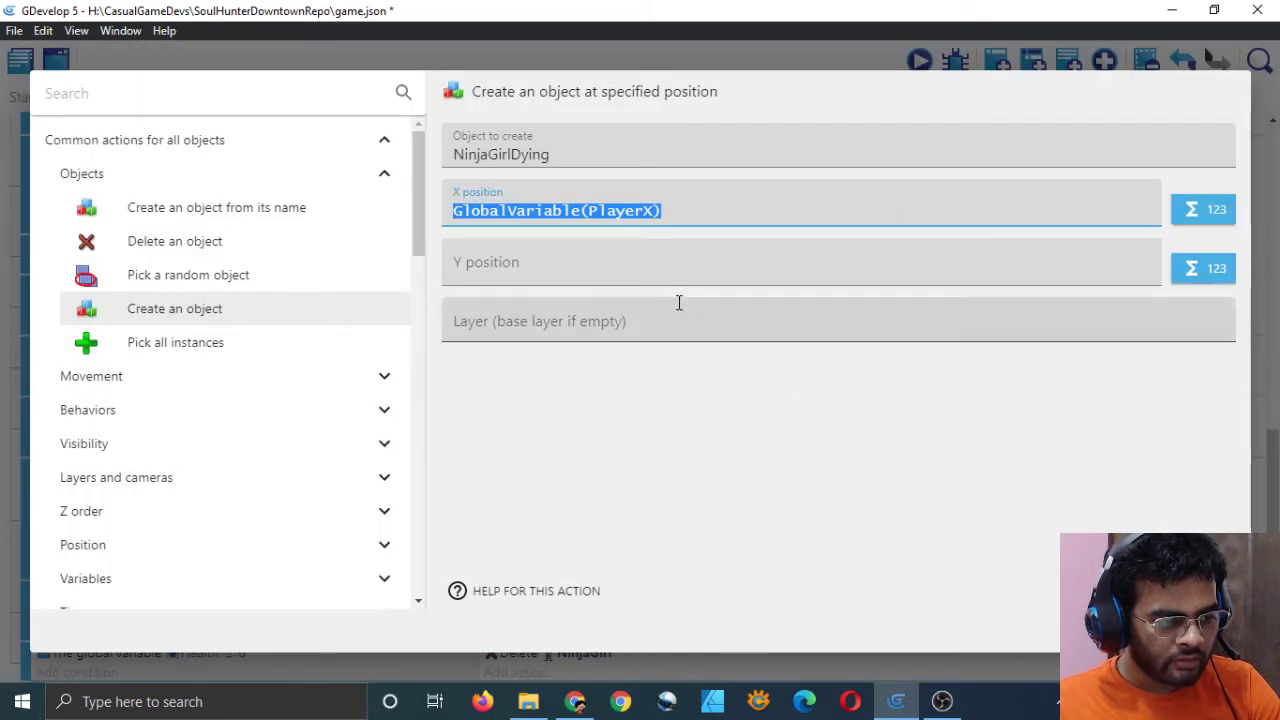
left_click(669, 272)
Copy the X expression into the Y position and change it to GlobalVariable(PlayerY)
left_click(723, 211)
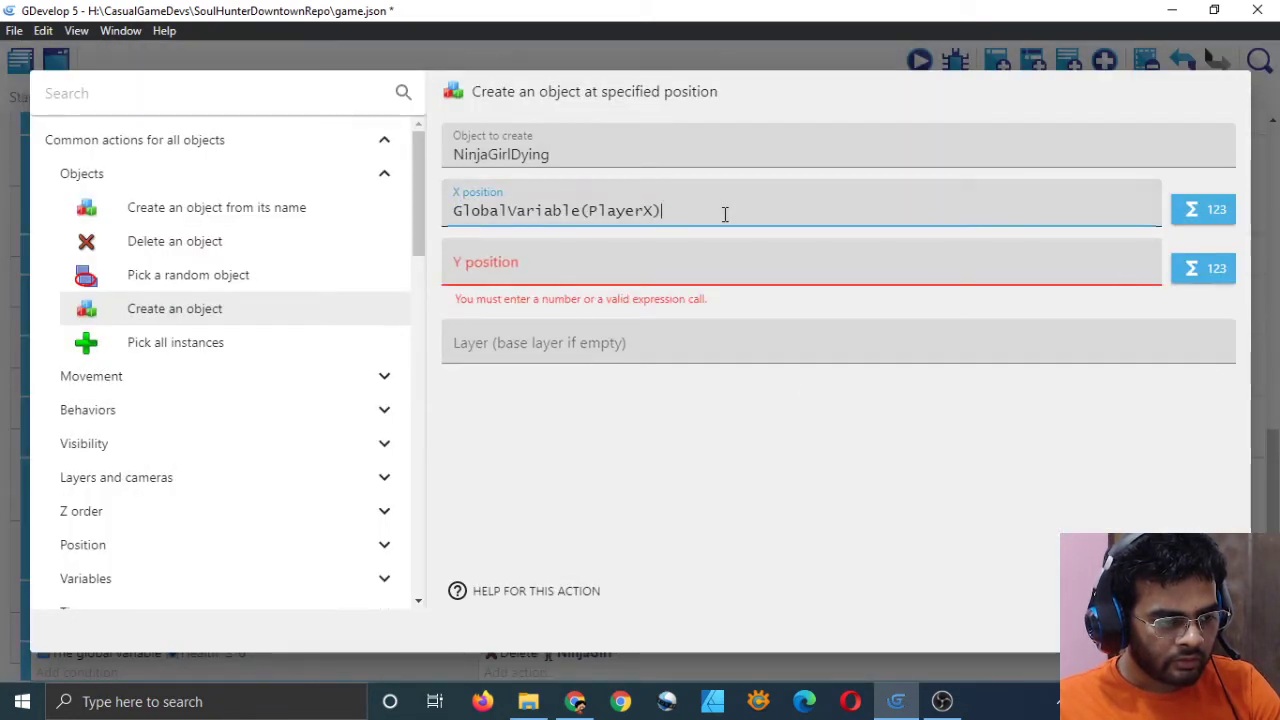
key("ctrl+a")
key("ctrl+c")
left_click(680, 268)
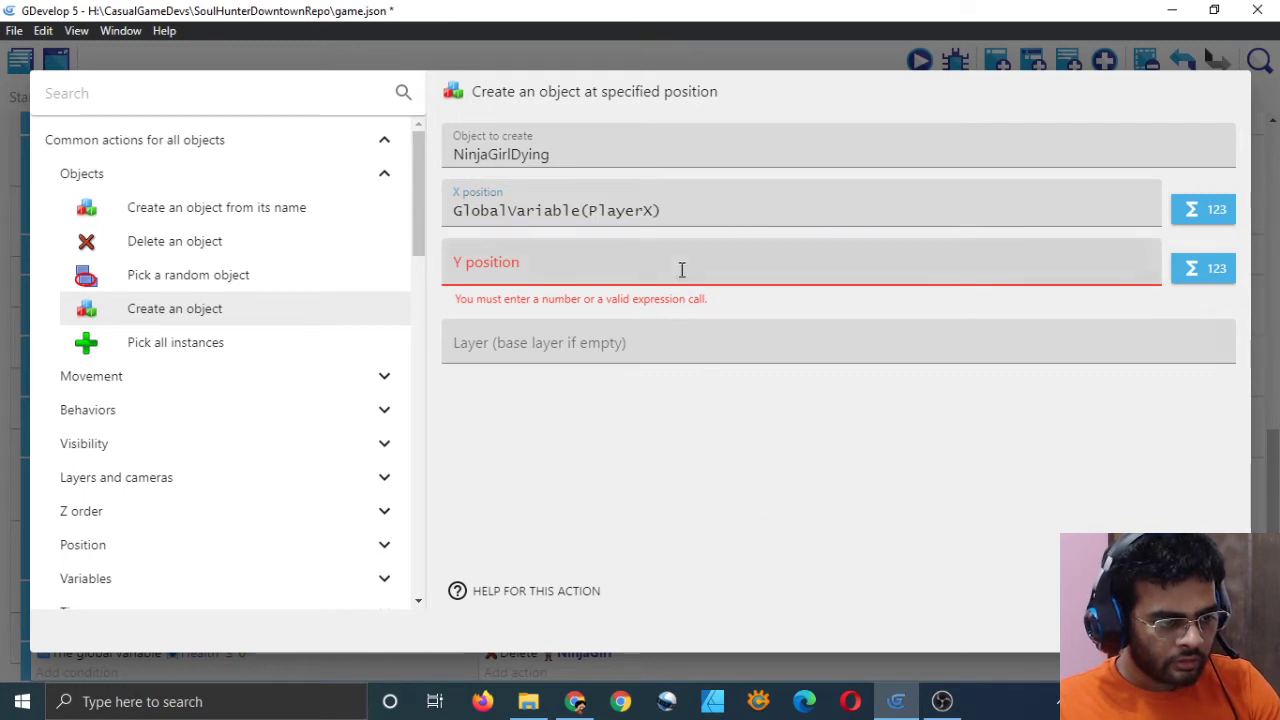
key("ctrl+v")
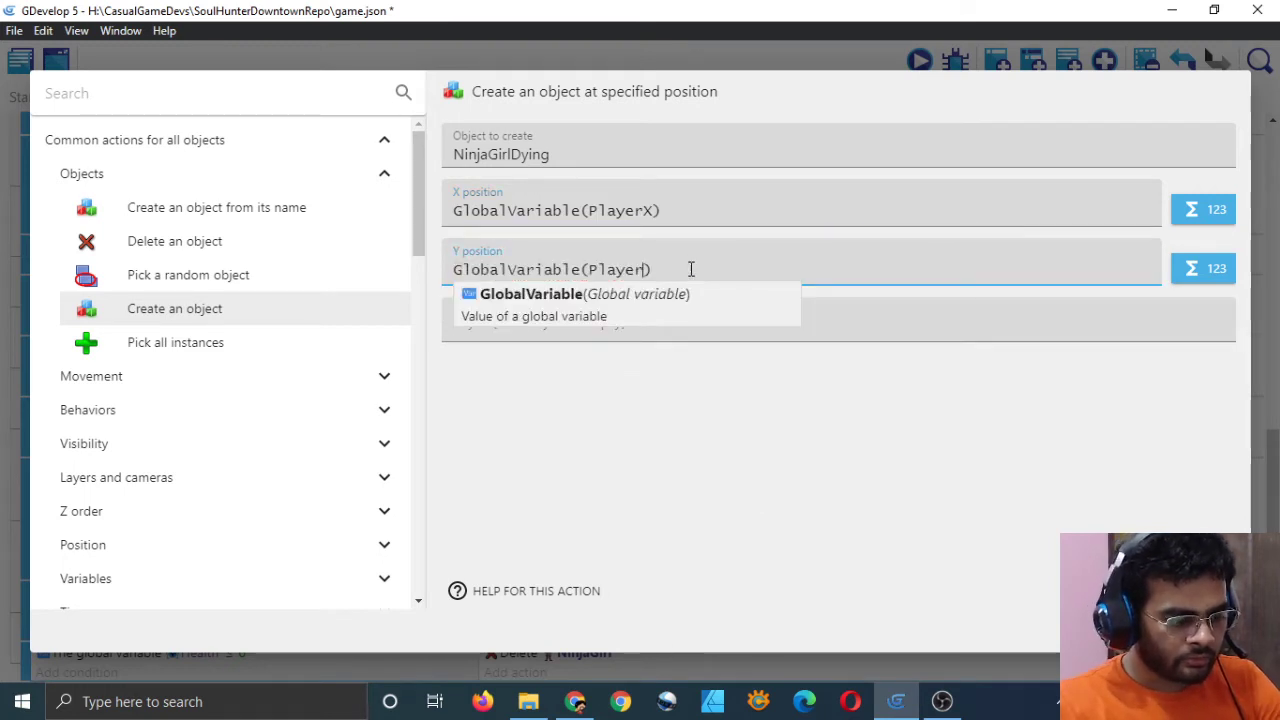
type("y")
left_click(722, 462)
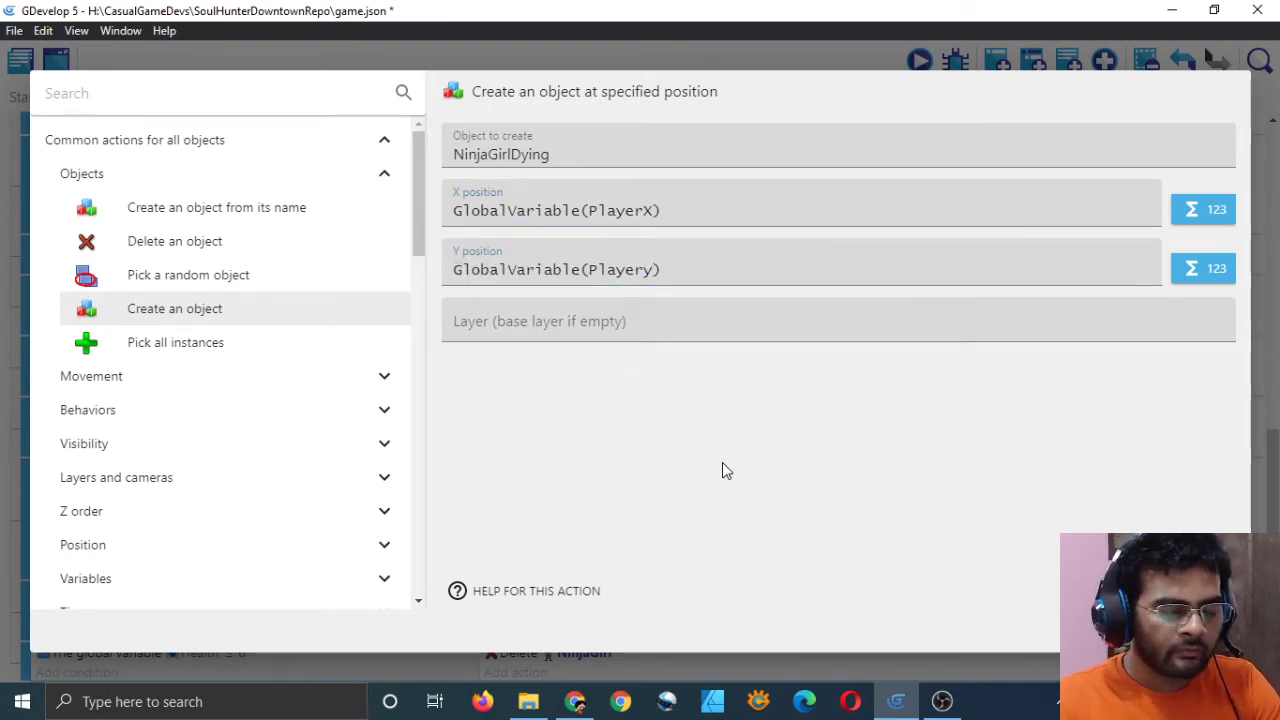
left_click(658, 280)
key("BackSpace")
type("Y")
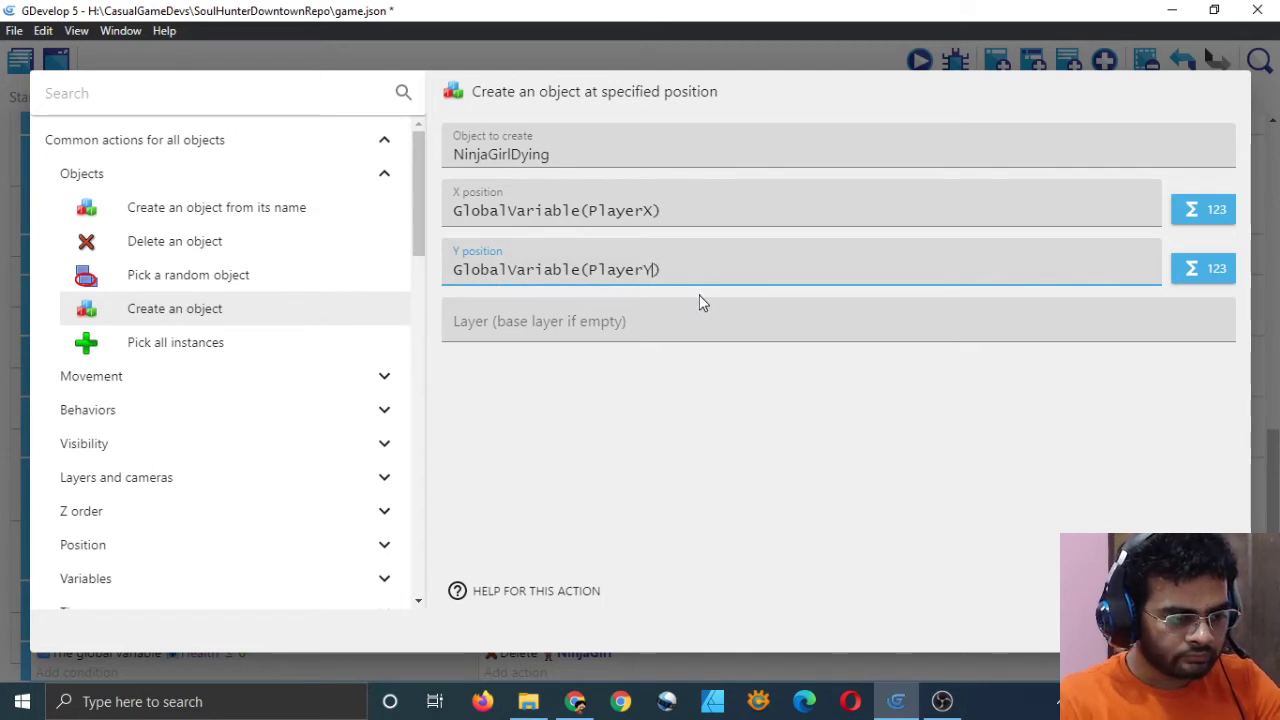
left_click(789, 511)
Set the layer to the base layer ("") instead of Spawn Layer and confirm the action
left_click(673, 330)
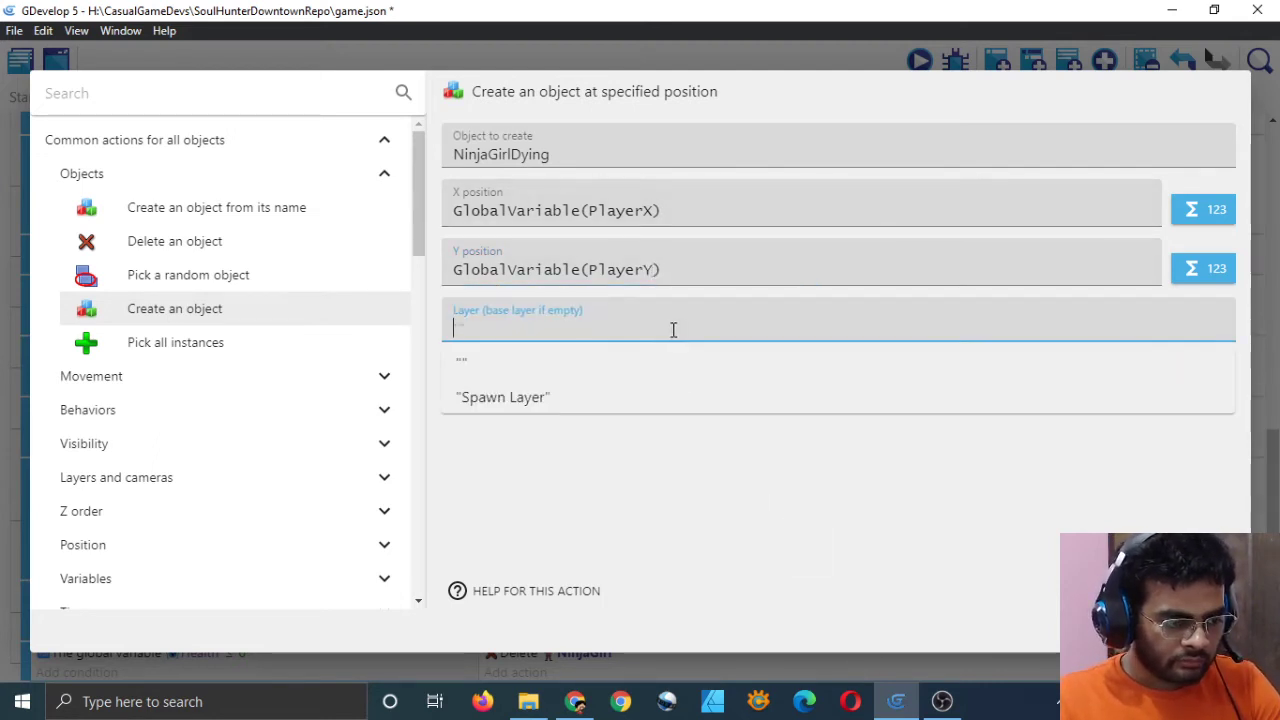
left_click(636, 397)
left_click(736, 497)
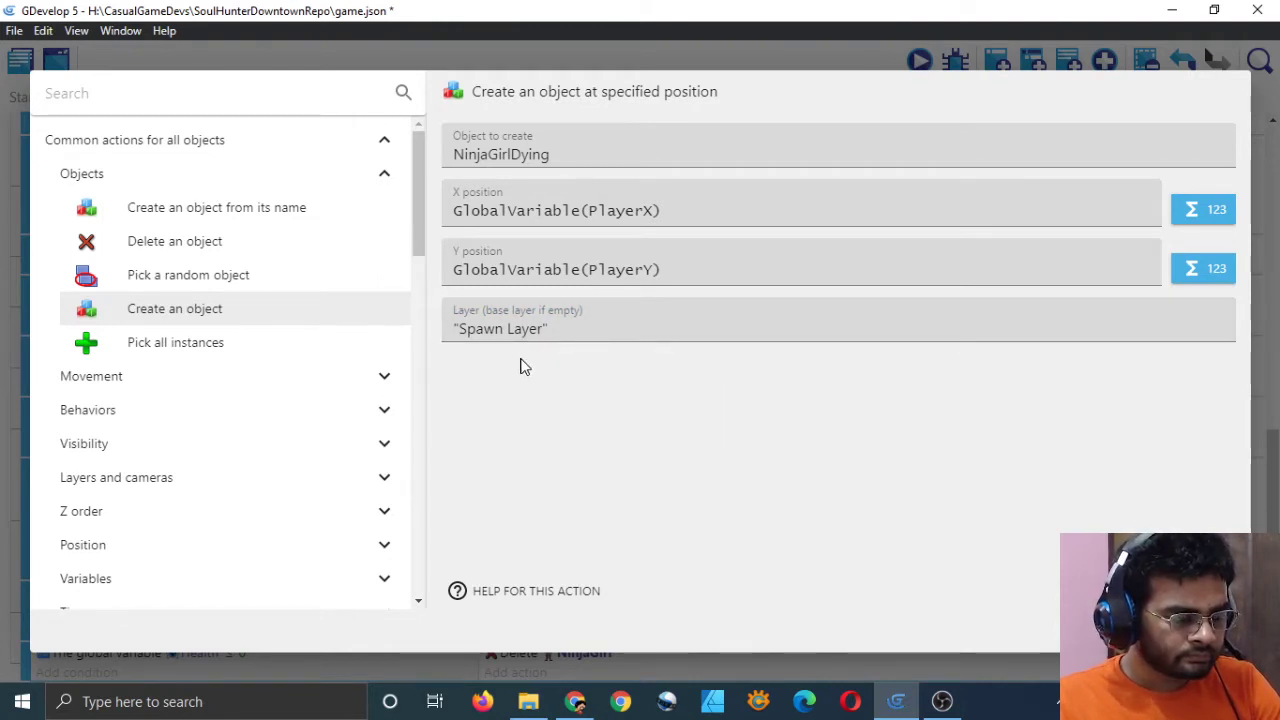
left_click(651, 329)
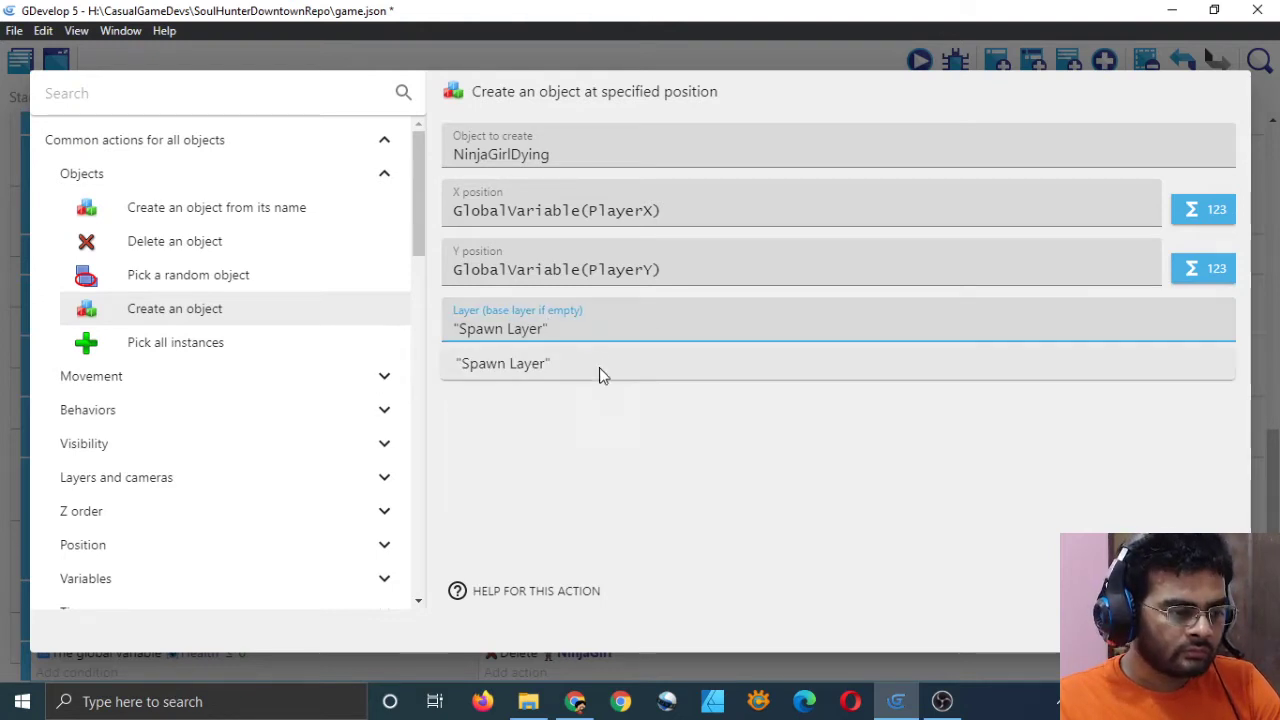
left_click(731, 380)
left_click(732, 340)
key("ctrl+a")
key("BackSpace")
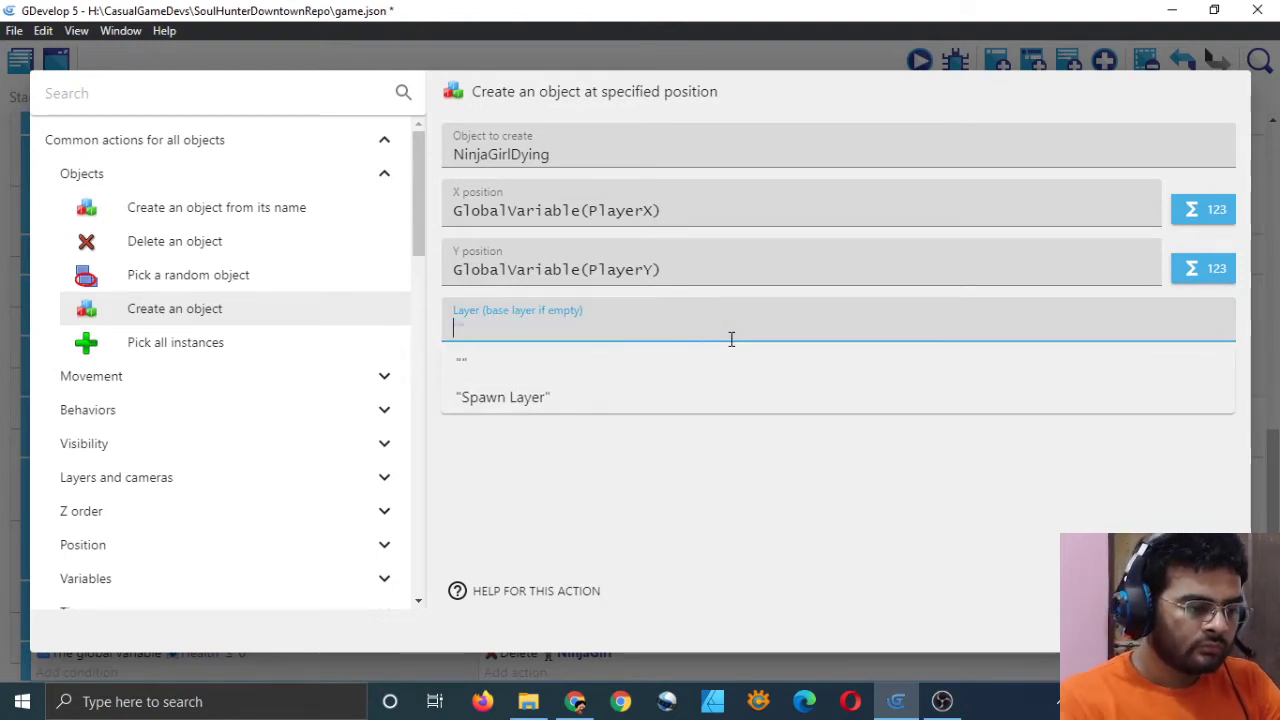
left_click(732, 364)
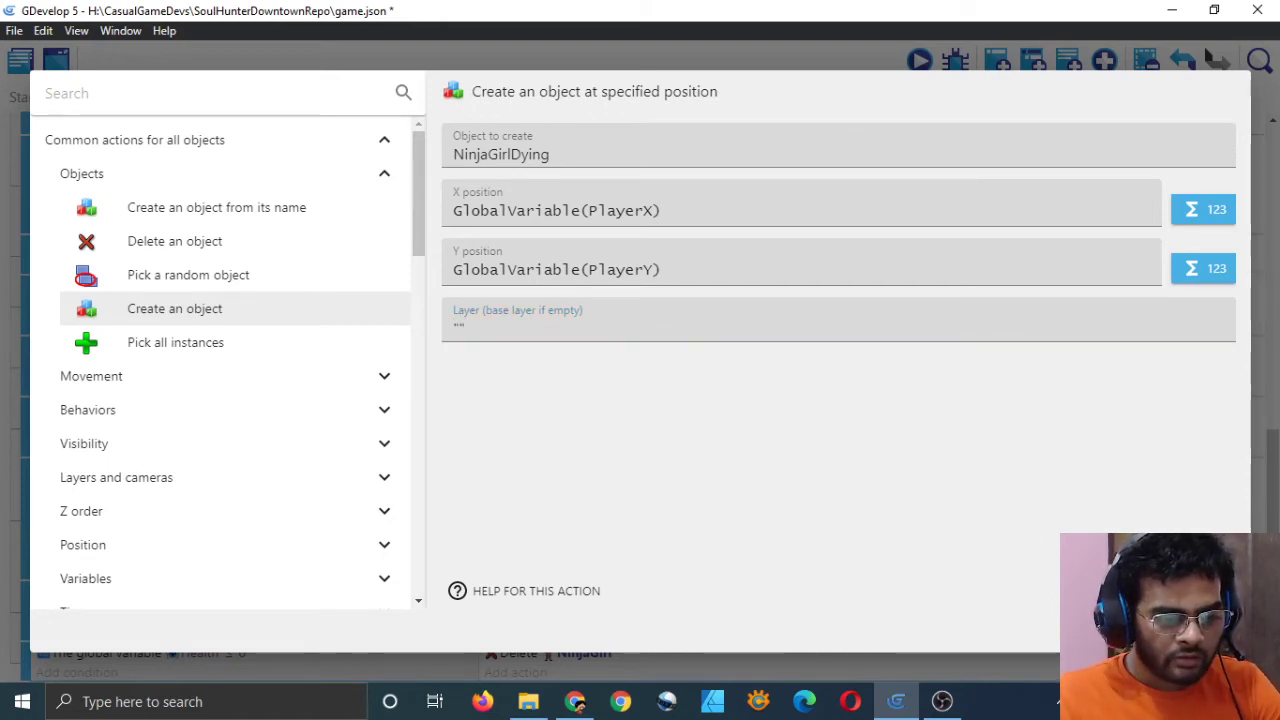
left_click(1210, 628)
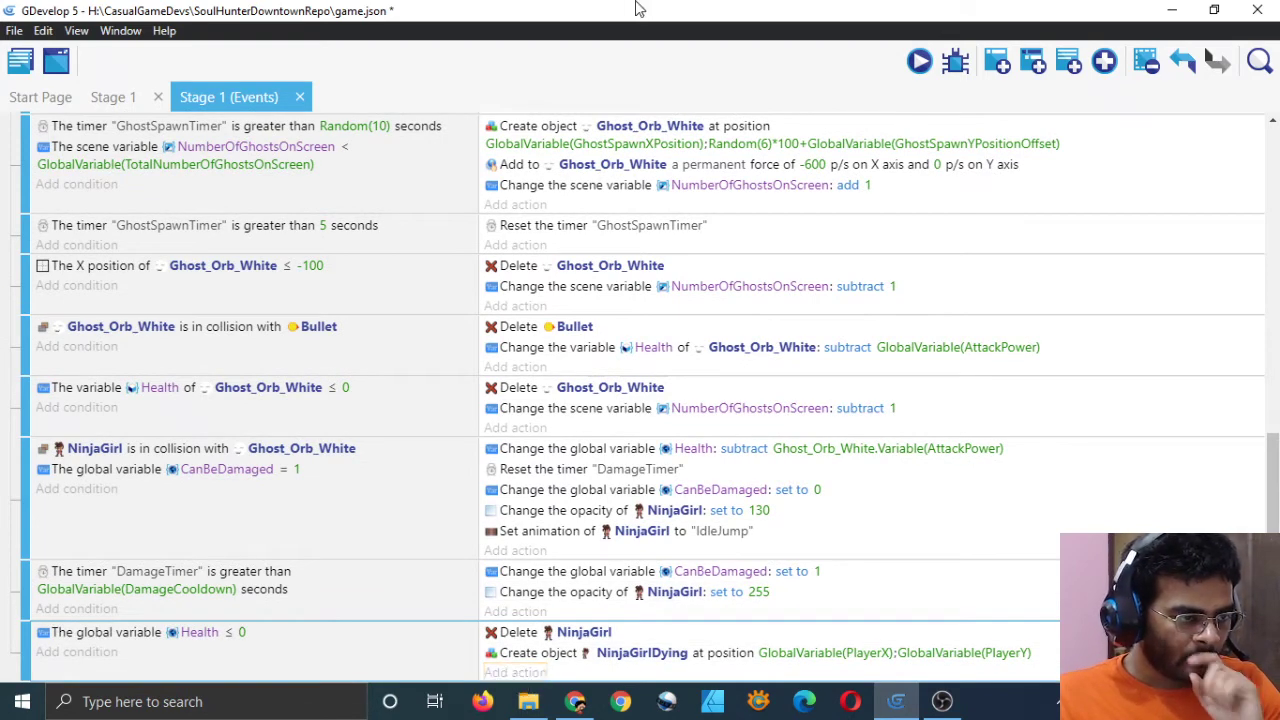
Save the project with Ctrl+S and switch back to the Stage 1 scene editor
key("ctrl+s")
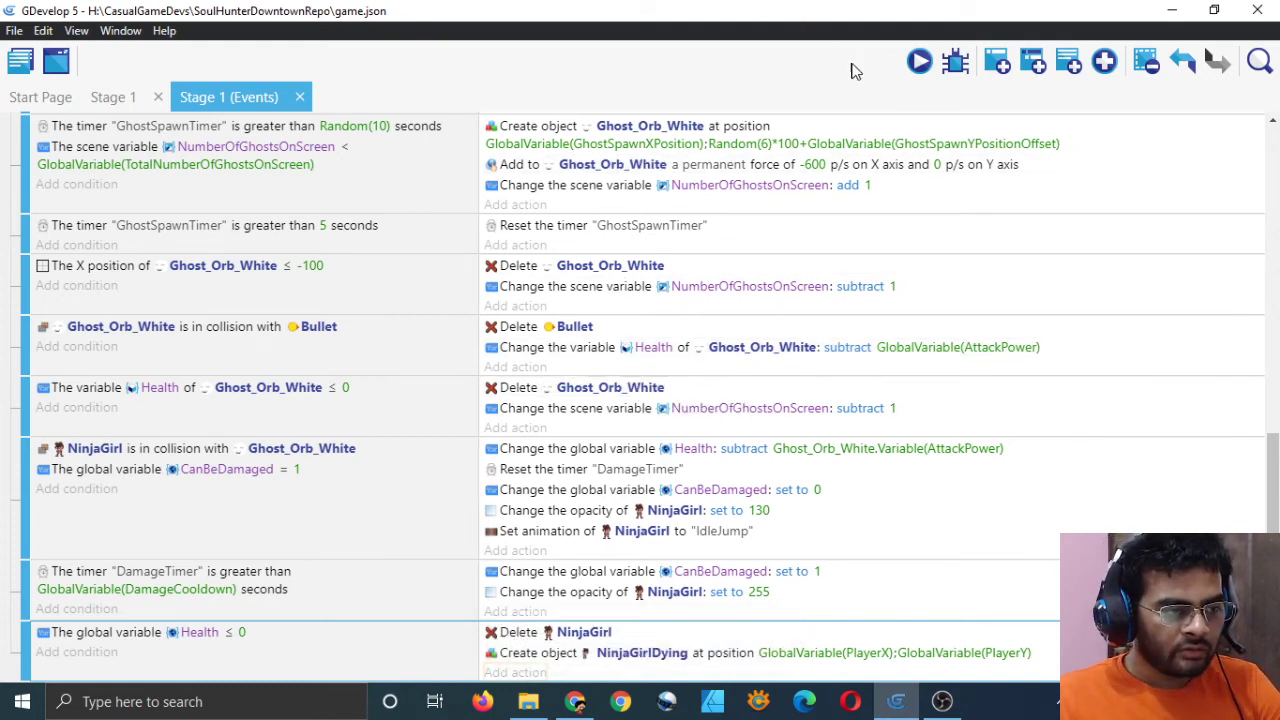
left_click(118, 98)
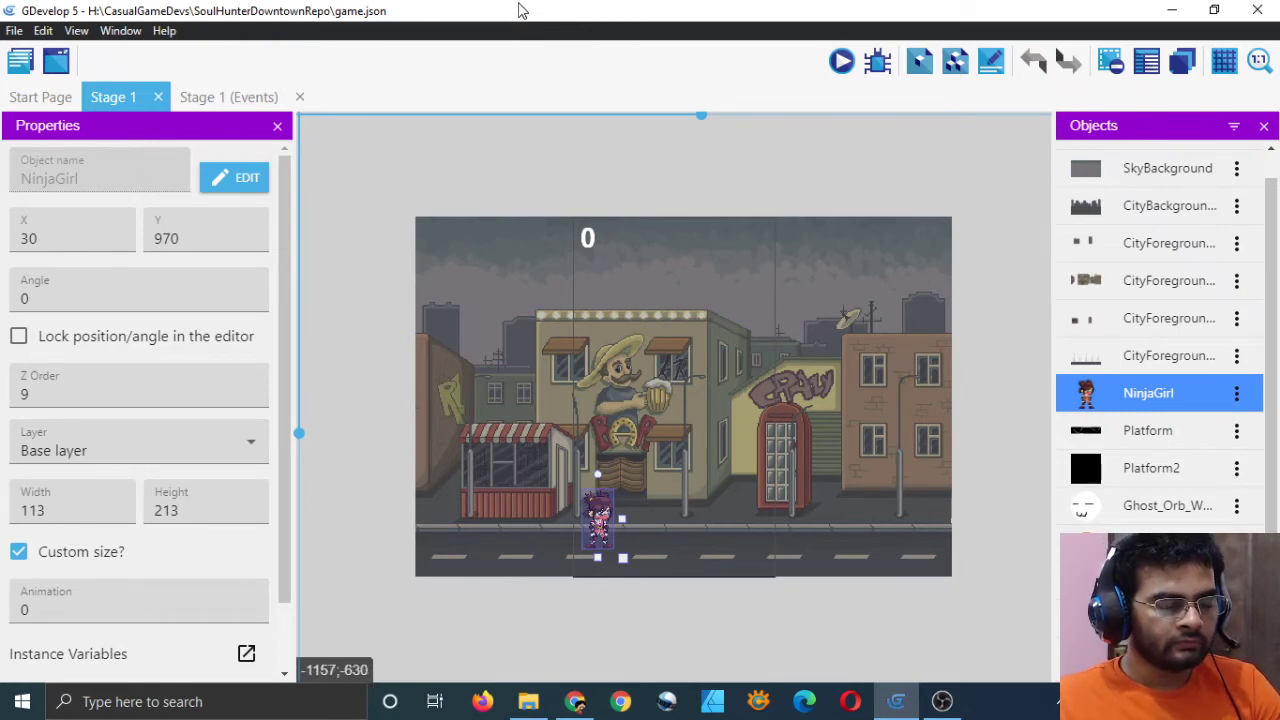
Review Stage 1's scene variable NumberOfGhostsOnScreen, leaving it at 0, and close the scene variables
left_click(21, 62)
left_click(257, 164)
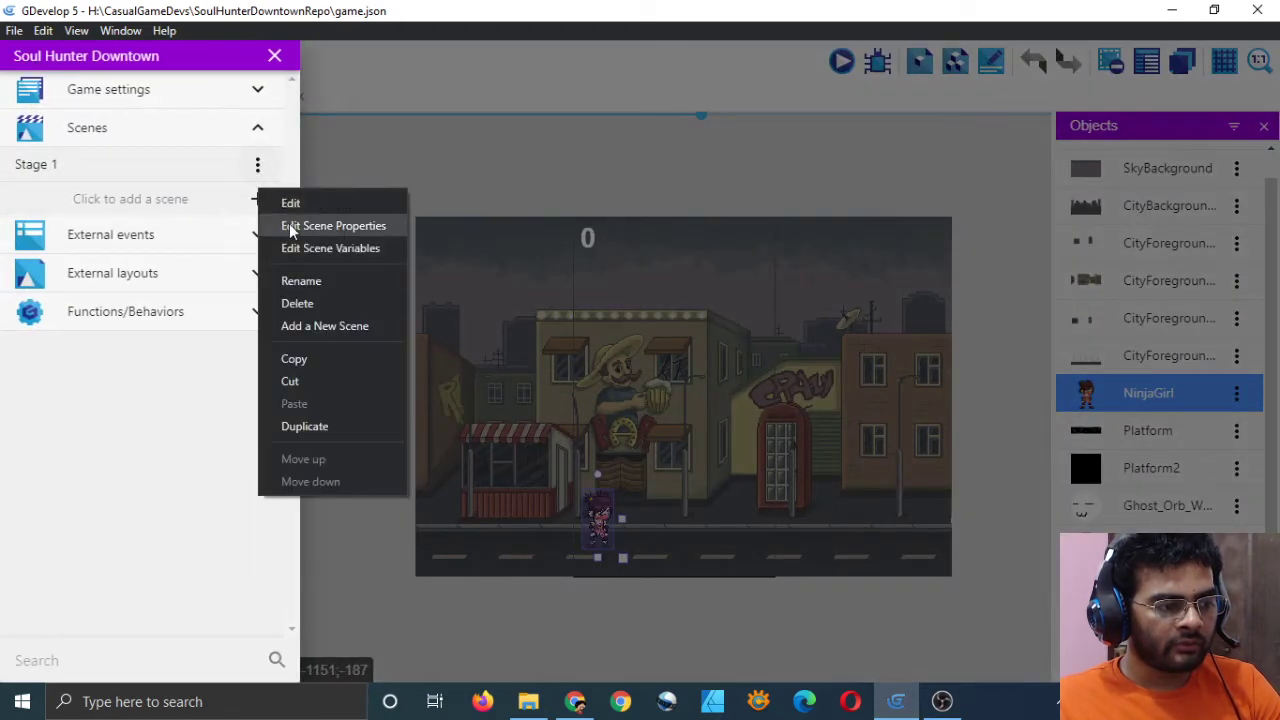
left_click(296, 246)
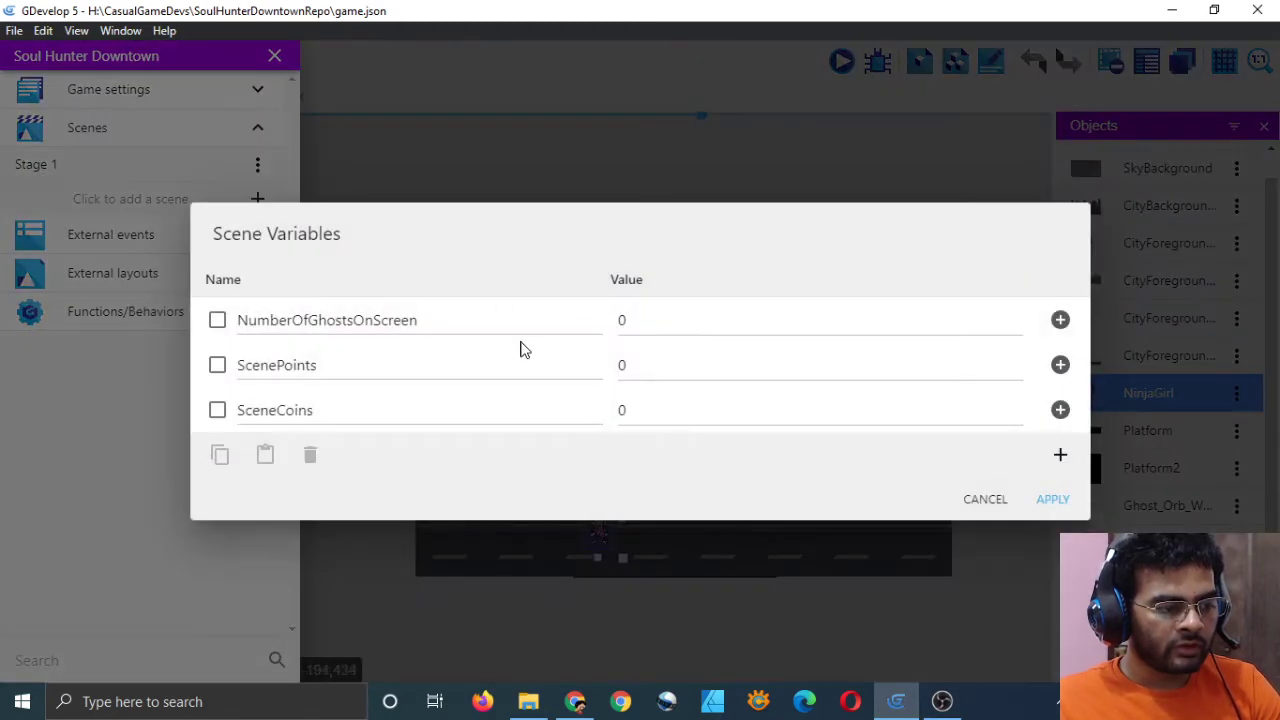
left_click(654, 322)
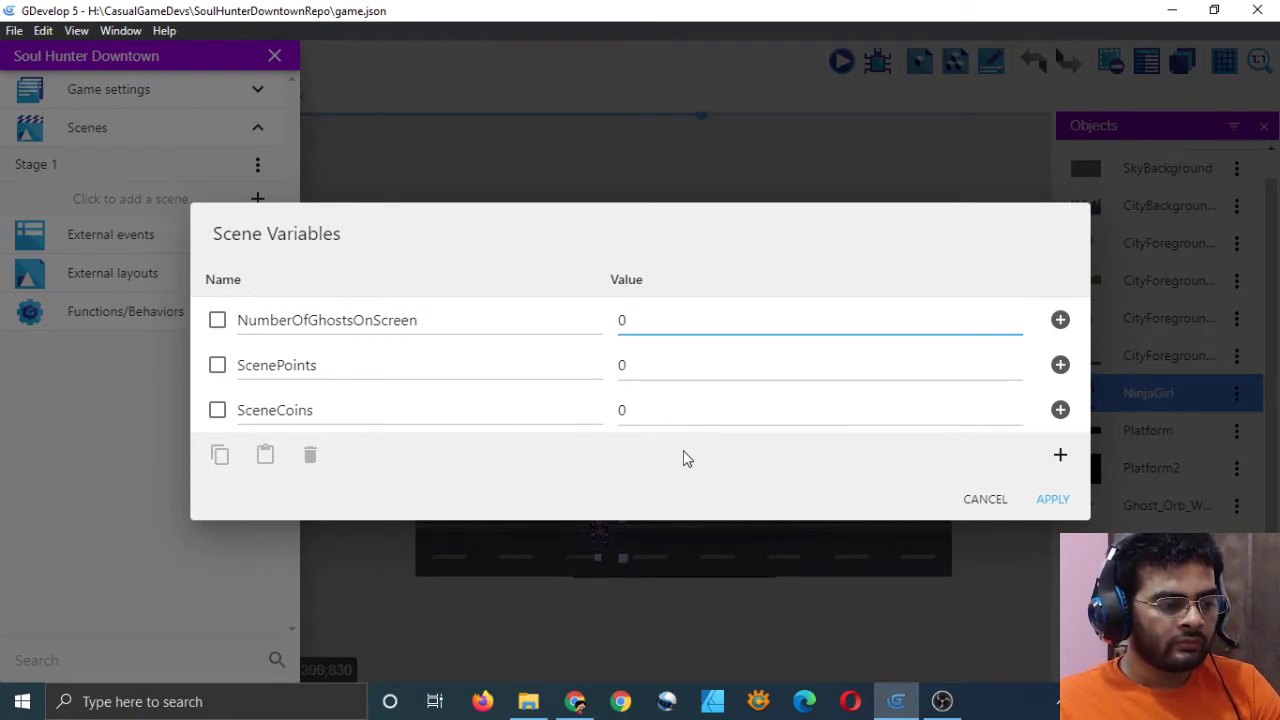
key("BackSpace")
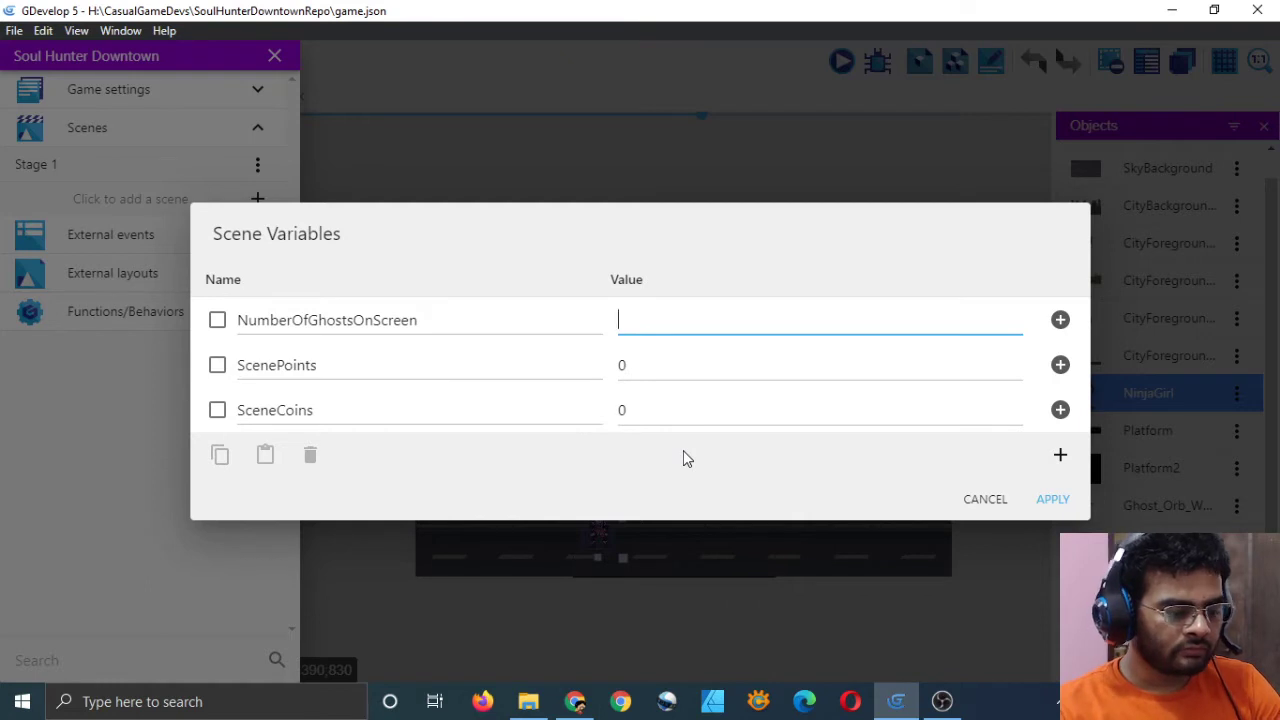
type("0")
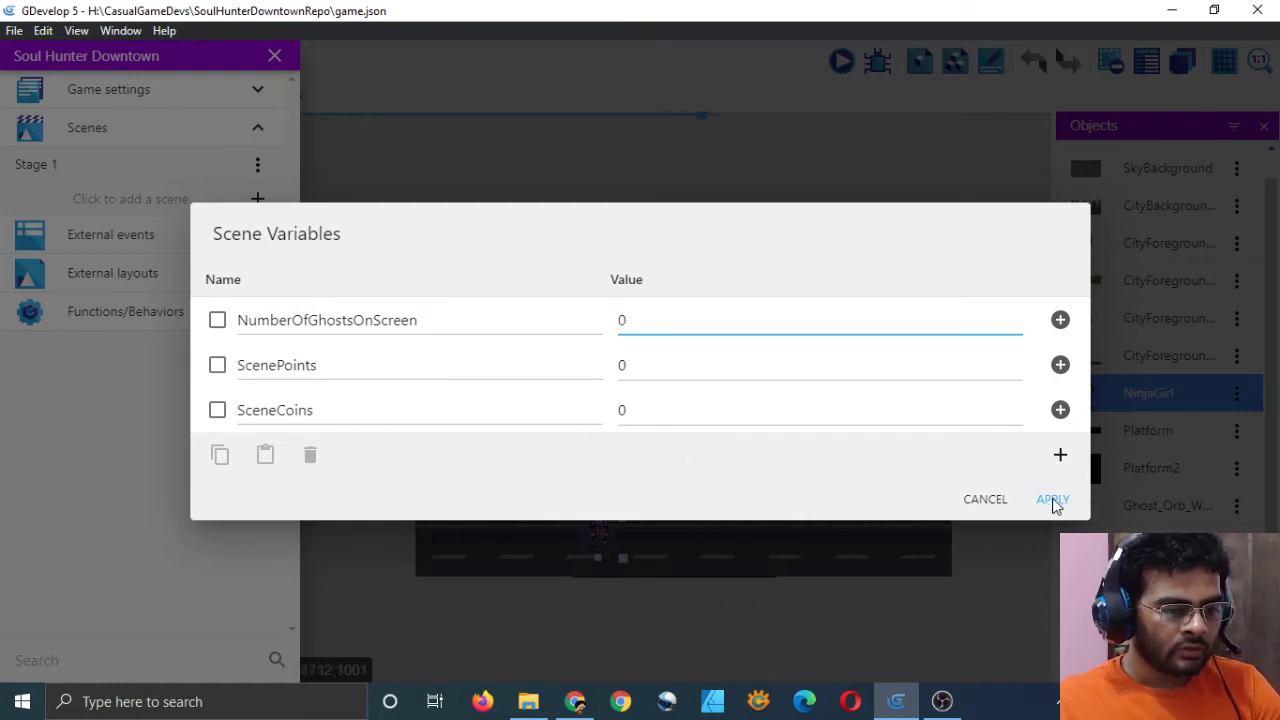
left_click(985, 500)
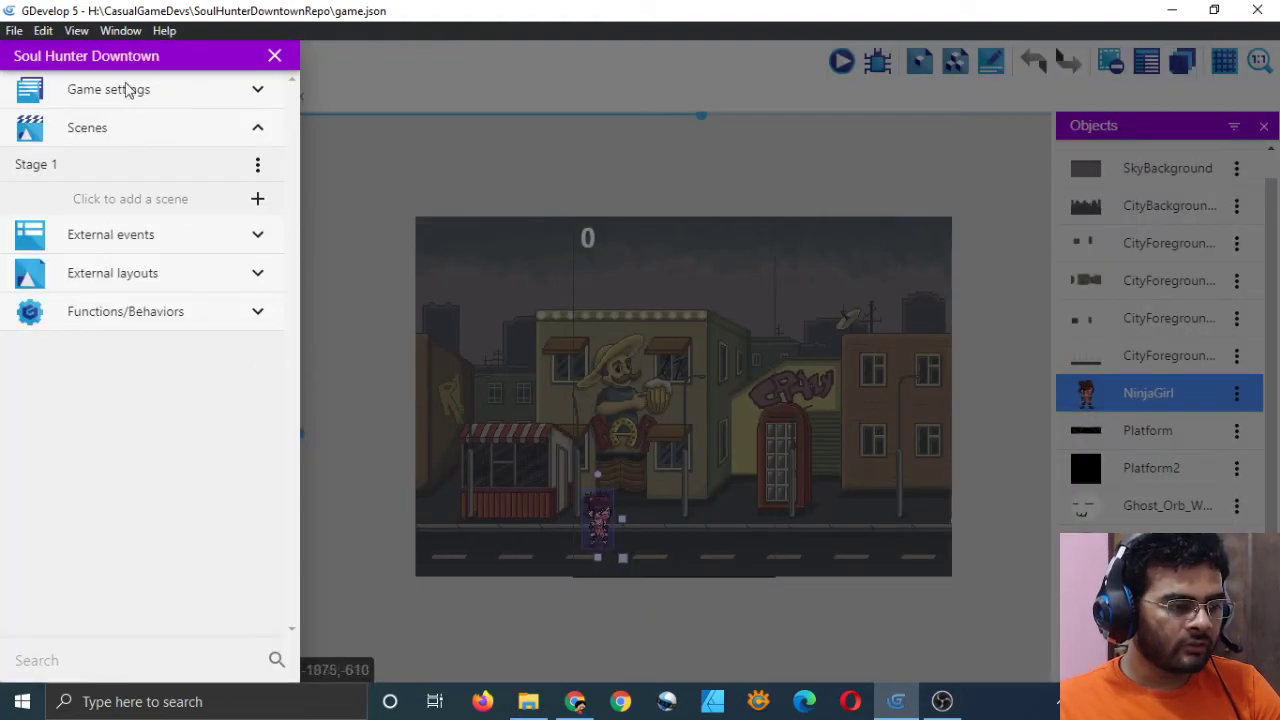
left_click(260, 130)
Change global variable TotalNumberOfGhostsOnScreen from 30 to 10 and apply
left_click(255, 89)
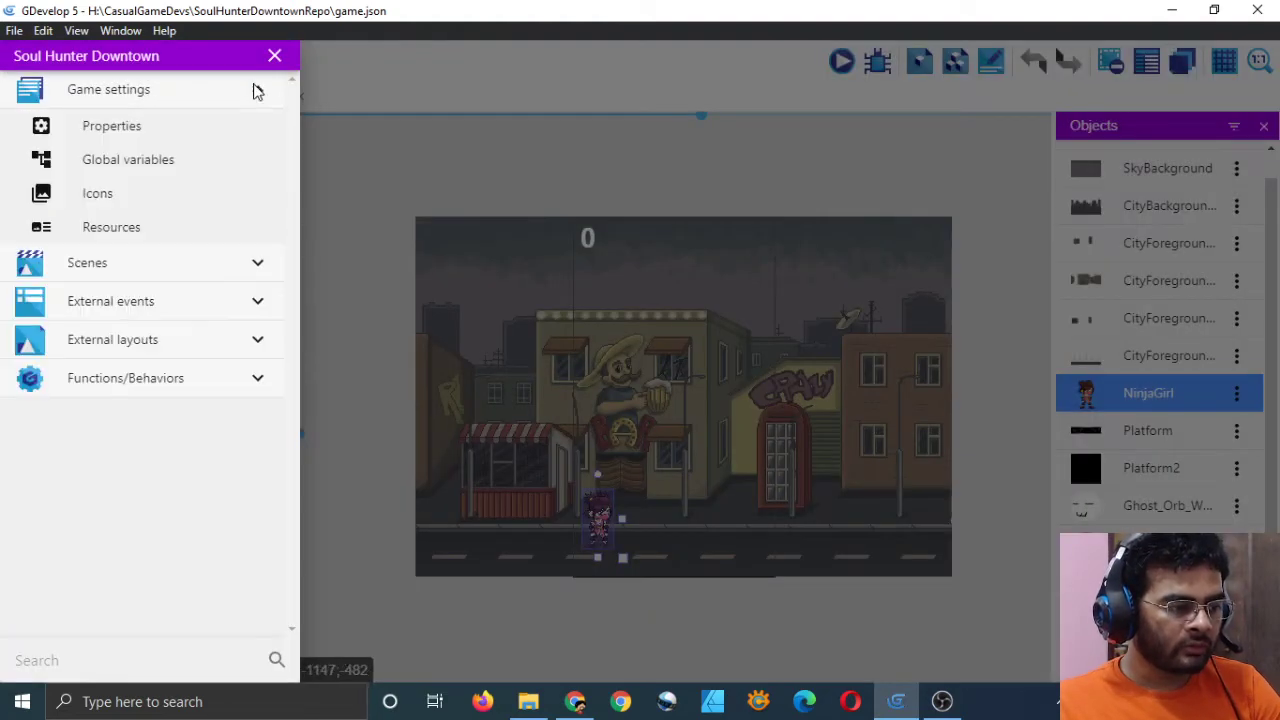
left_click(130, 160)
scroll(711, 494, "down", 3)
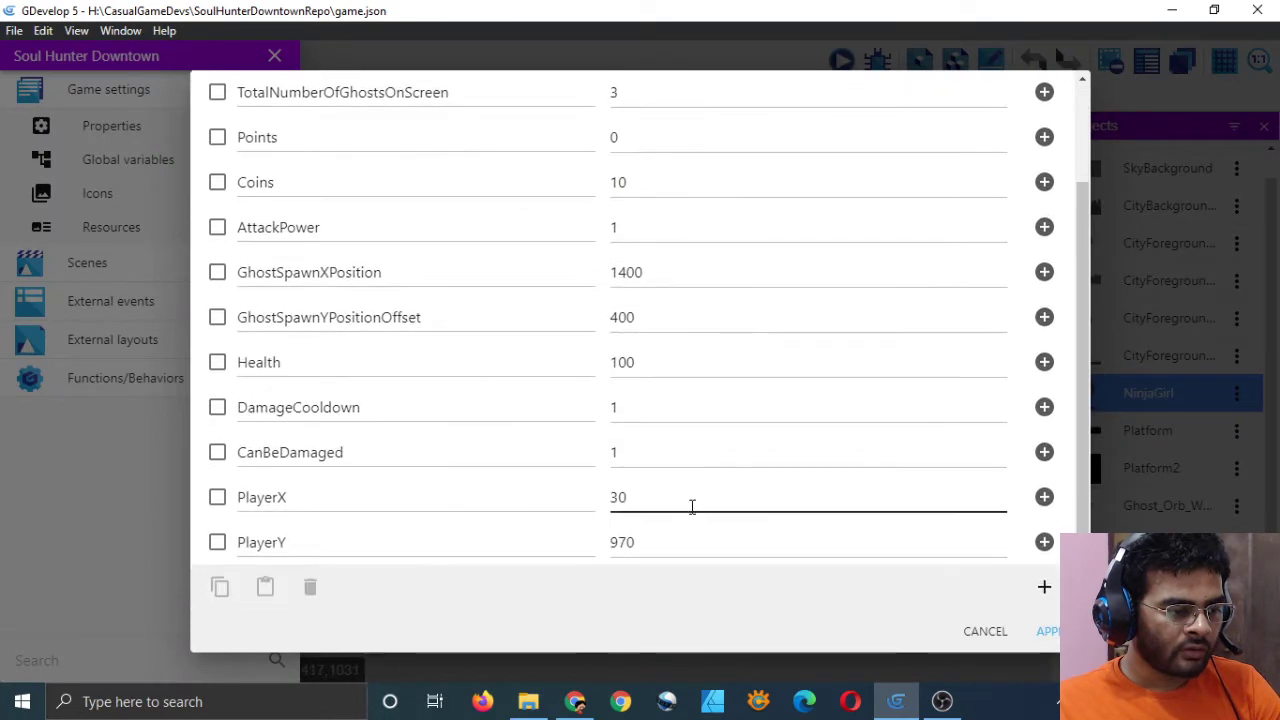
scroll(640, 430, "up", 3)
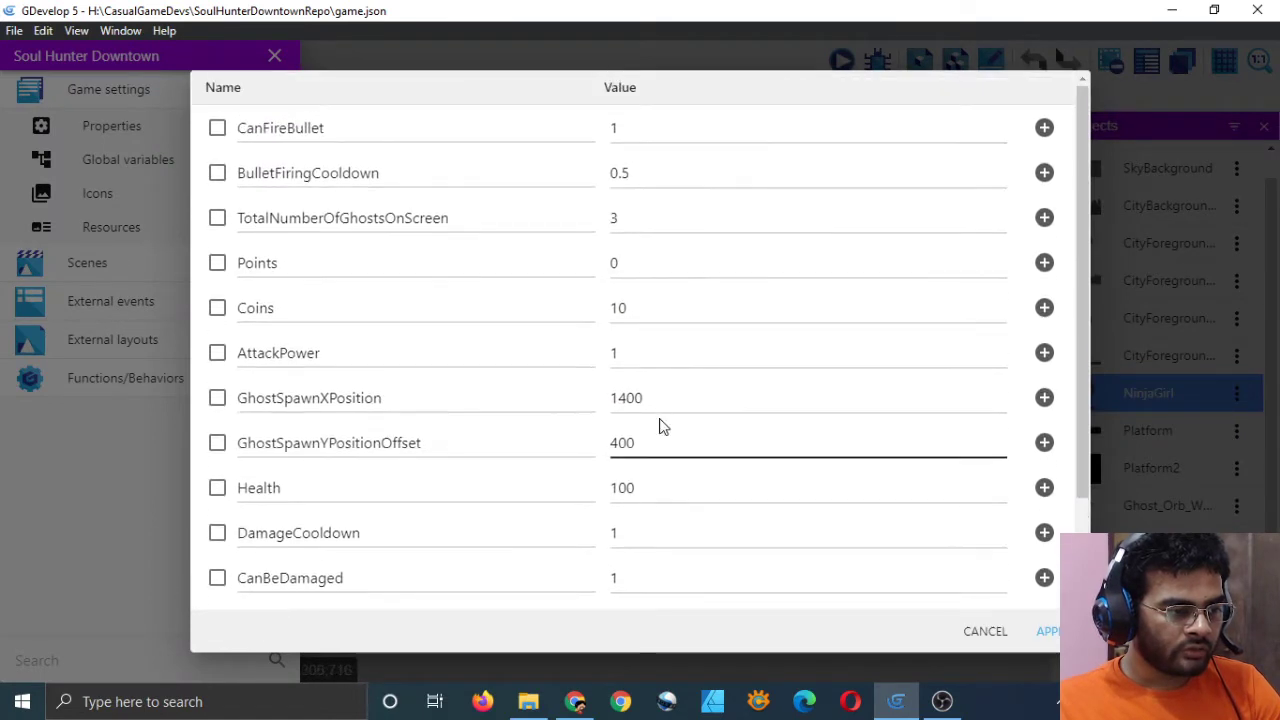
left_click(623, 217)
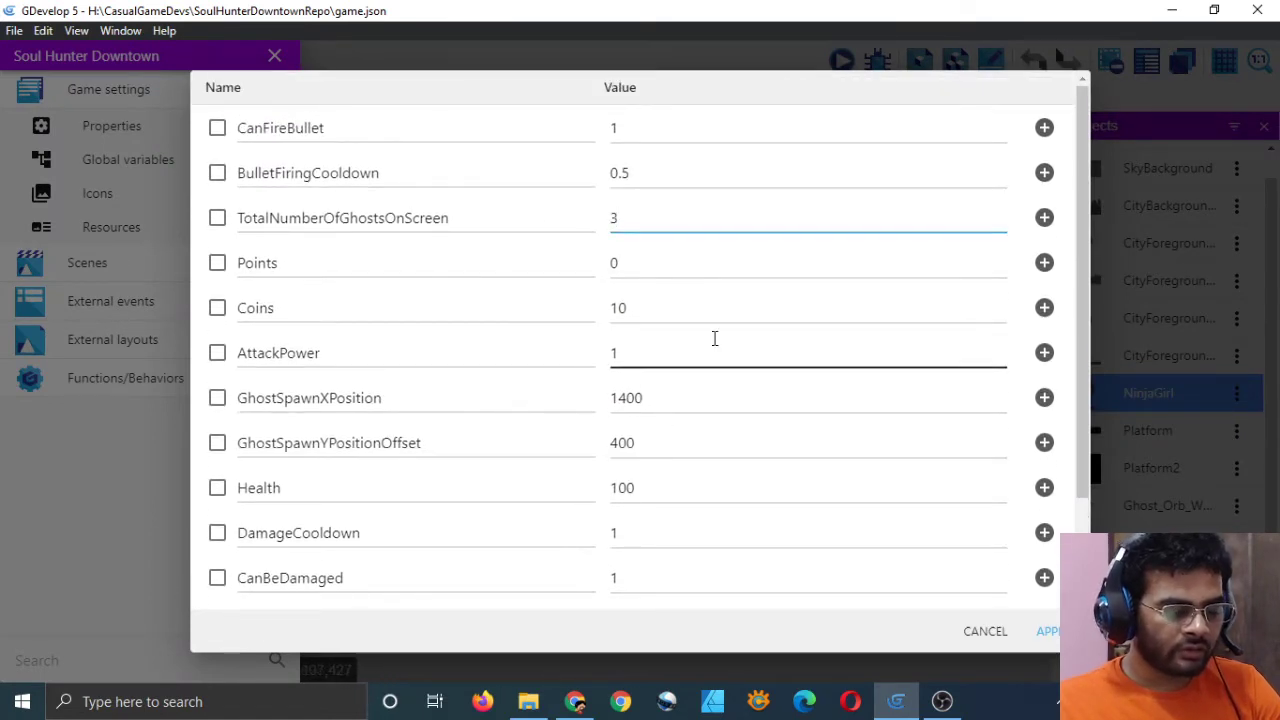
type("0")
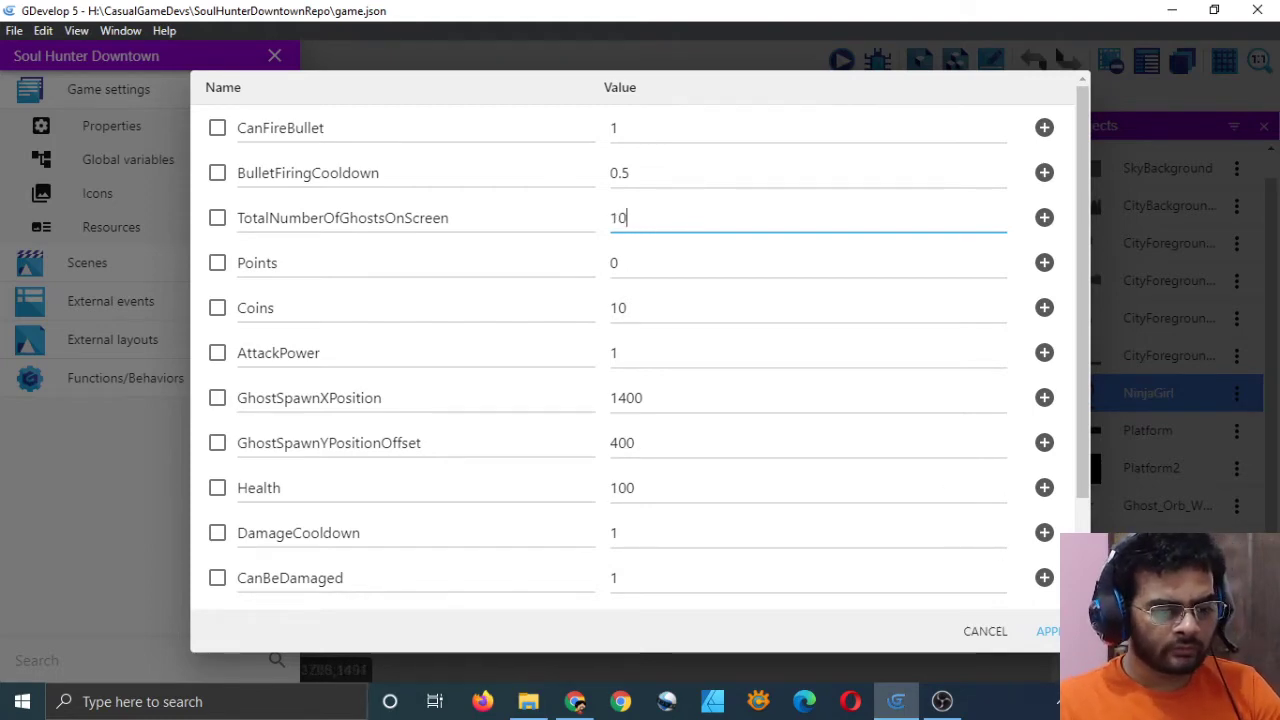
left_click(1045, 631)
Save the project, close the project manager, and launch a game preview
key("ctrl+s")
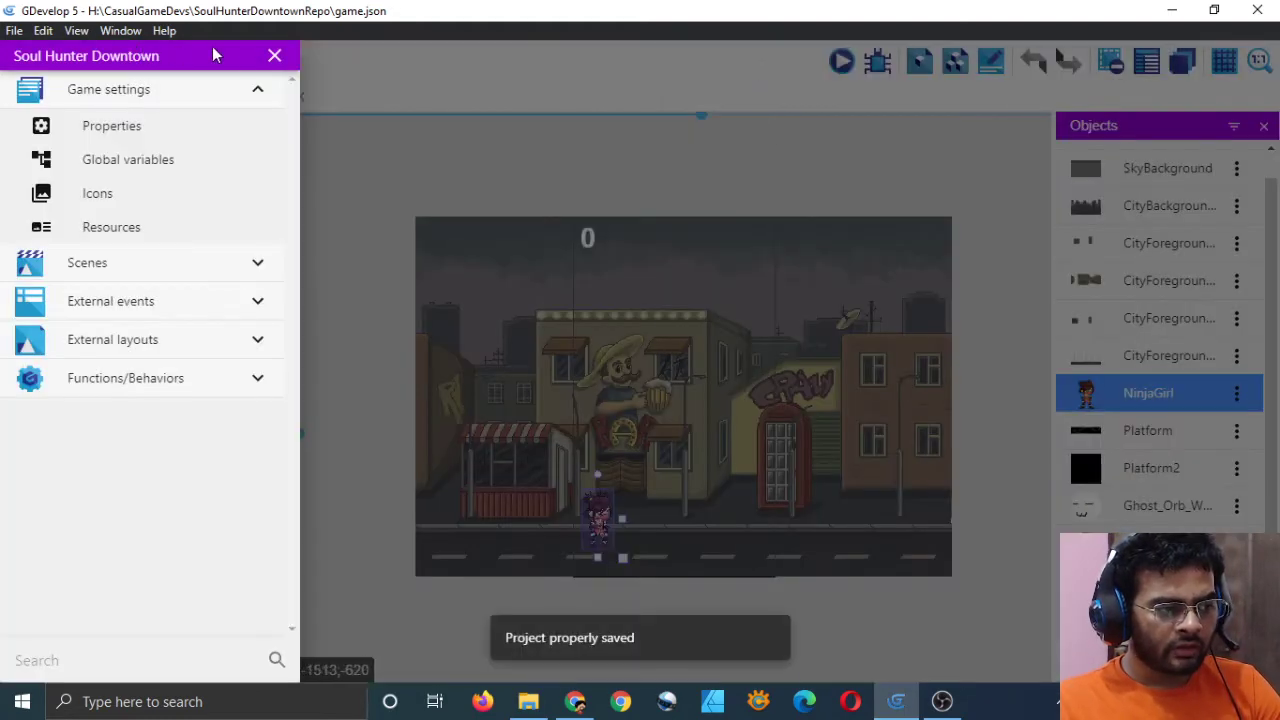
left_click(274, 55)
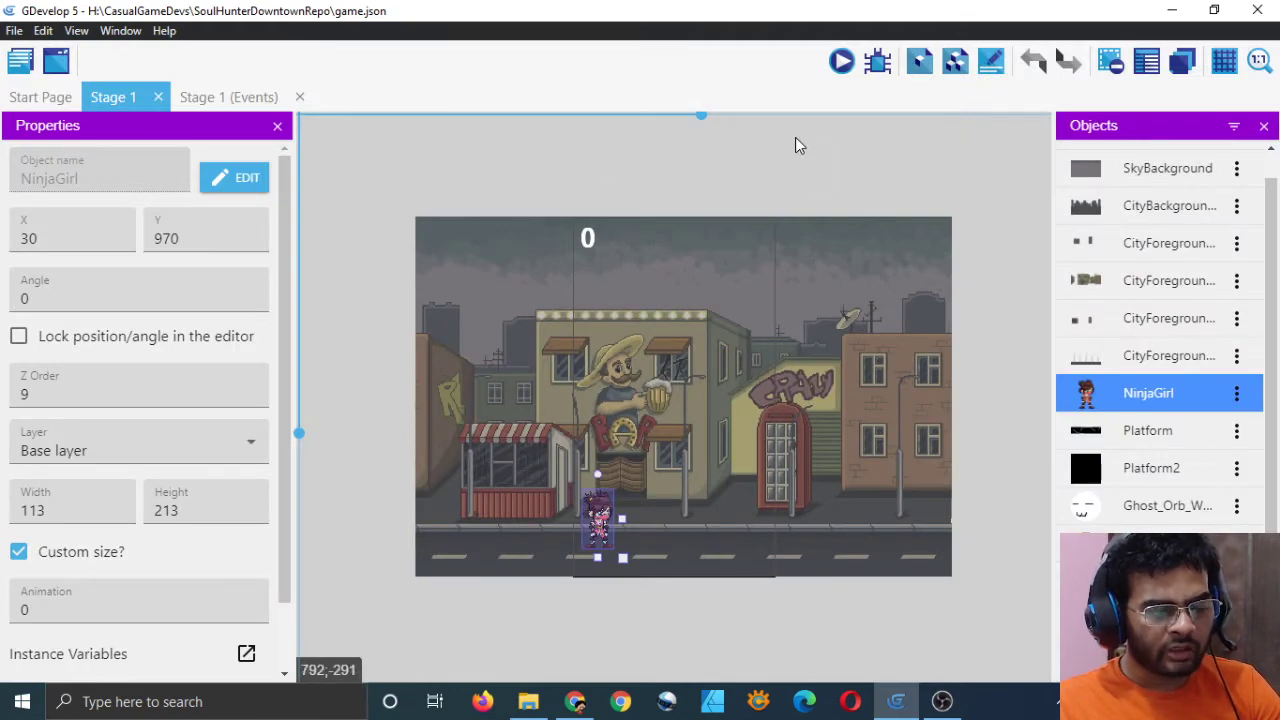
left_click(841, 62)
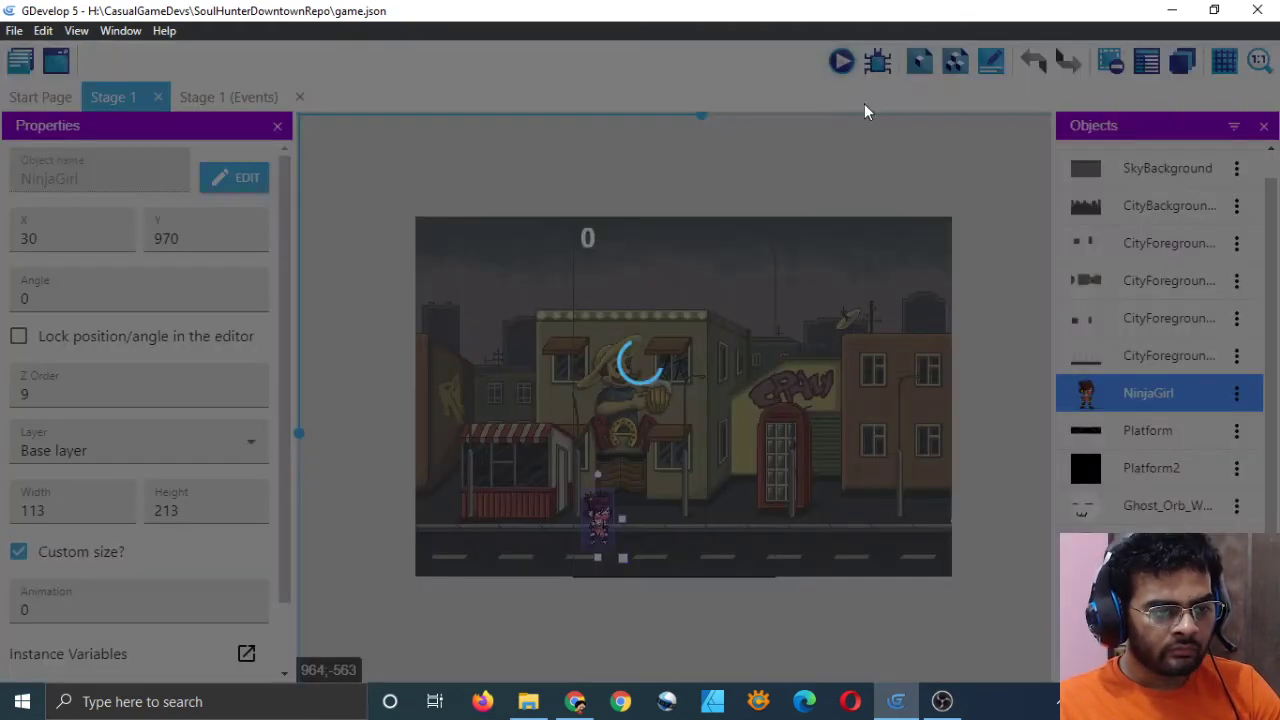
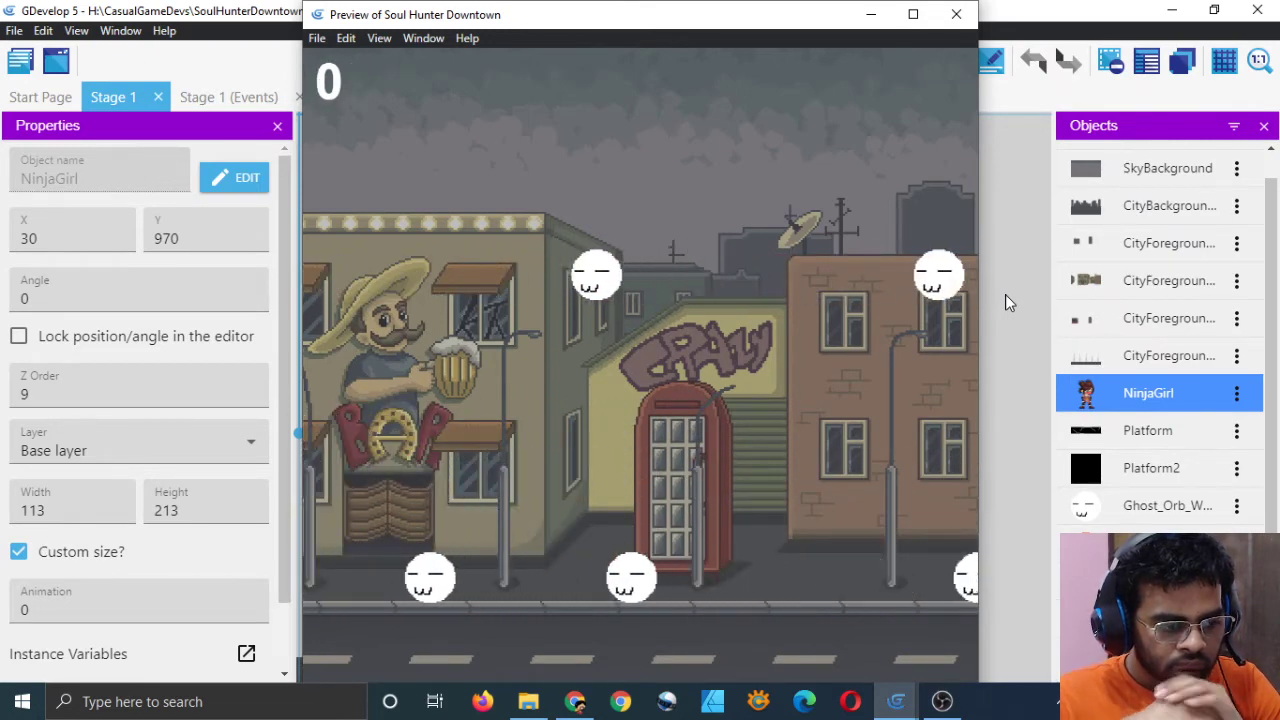
Maximize the Soul Hunter Downtown preview window, then close it to get back to Stage 1
left_click_drag(808, 30, 797, 41)
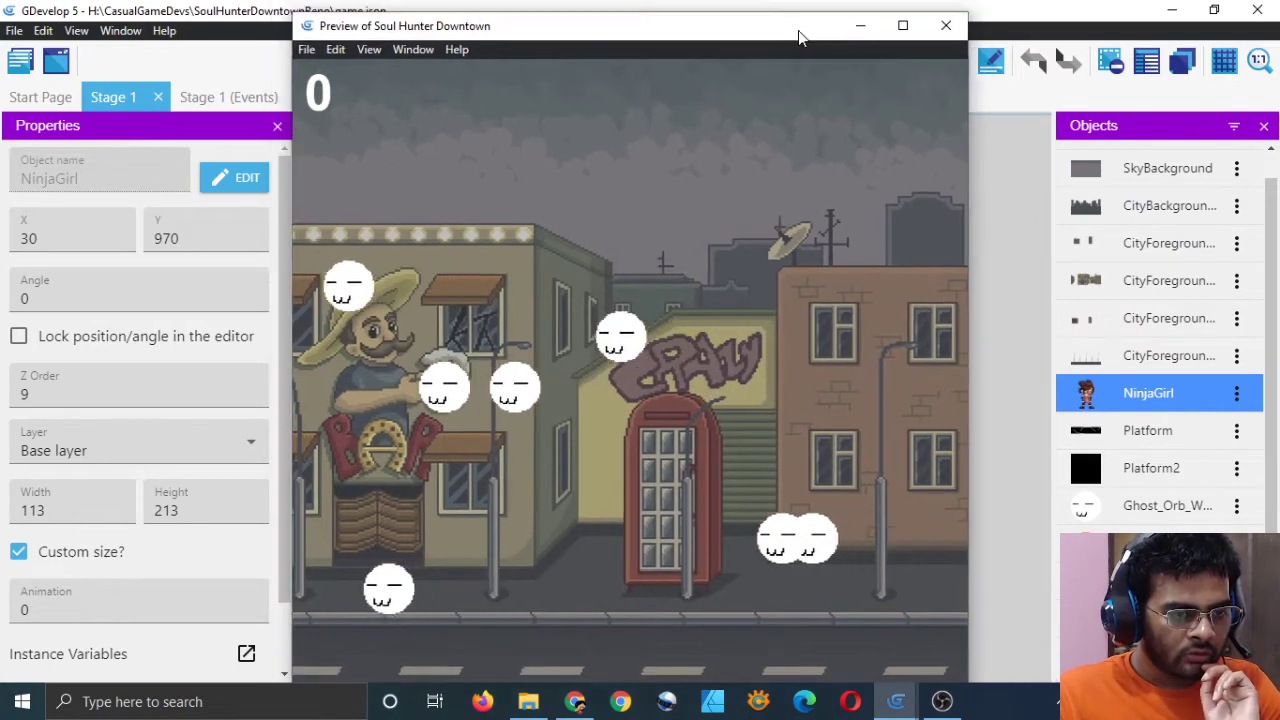
left_click(903, 27)
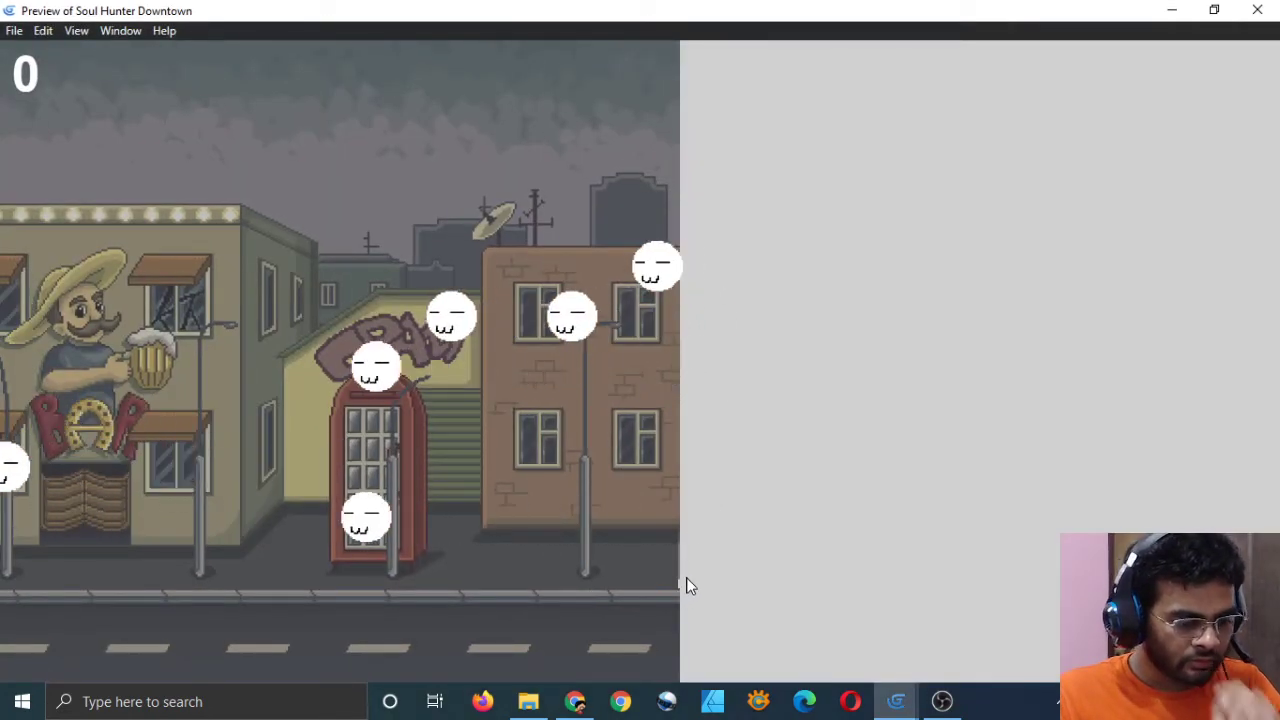
left_click(1270, 8)
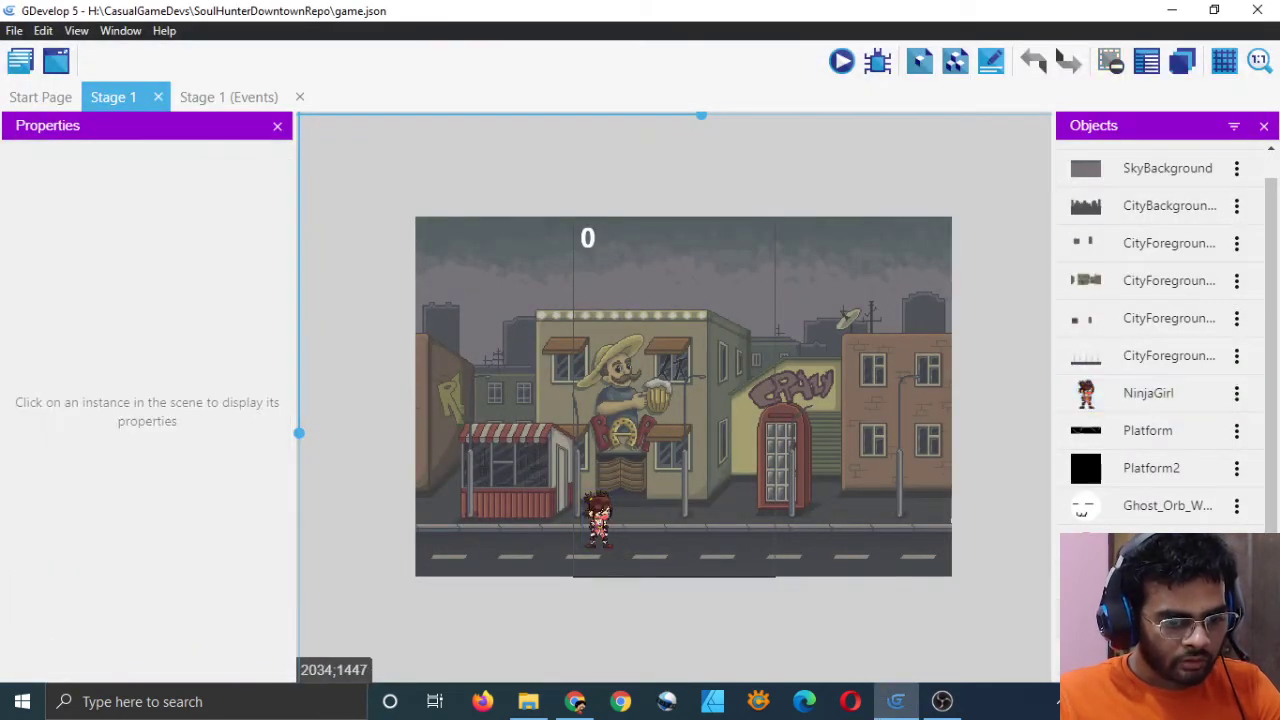
Apply NinjaGirlDying's Dying animation (0.033 s per frame, no loop), check the events, and save
double_click(598, 520)
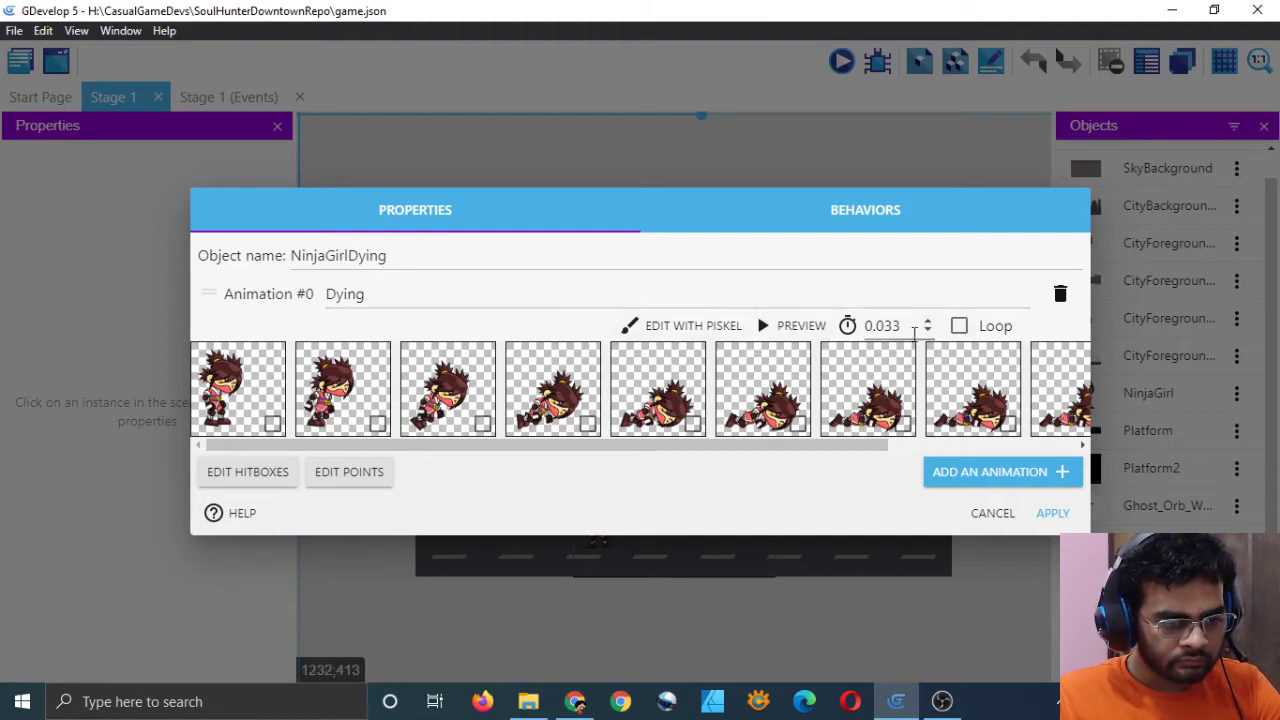
left_click(1052, 514)
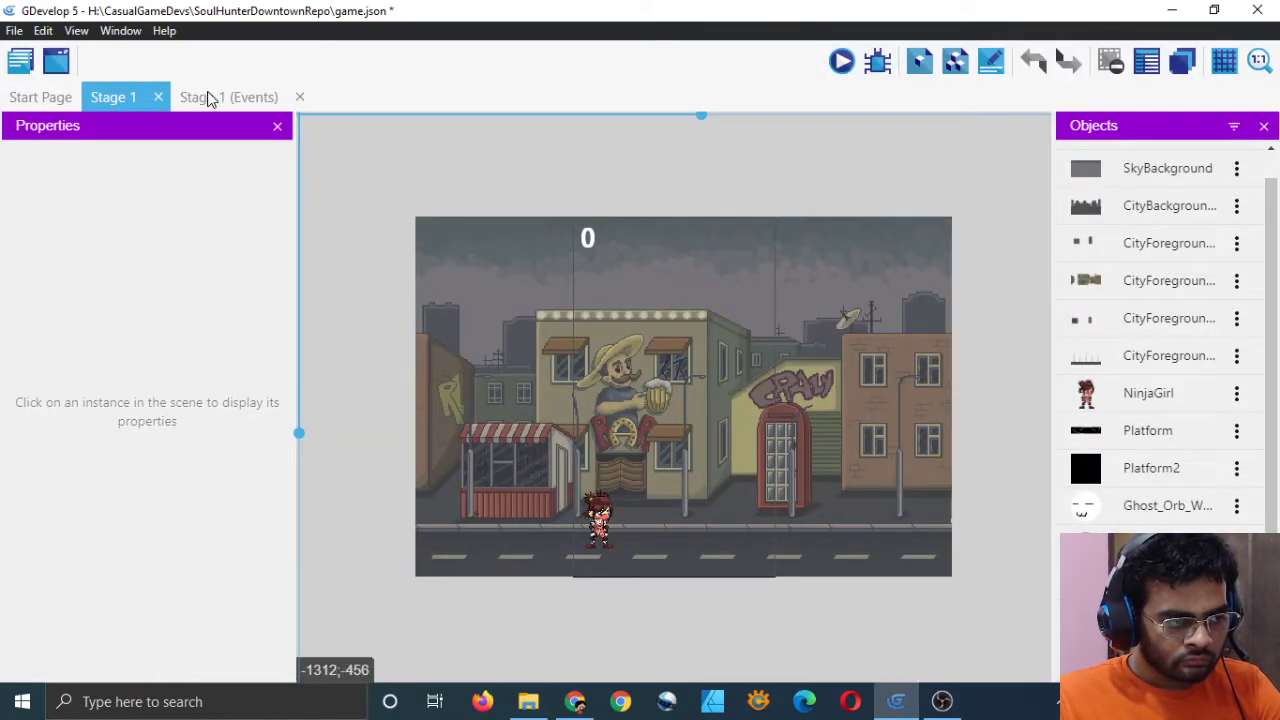
left_click(215, 97)
key("ctrl+s")
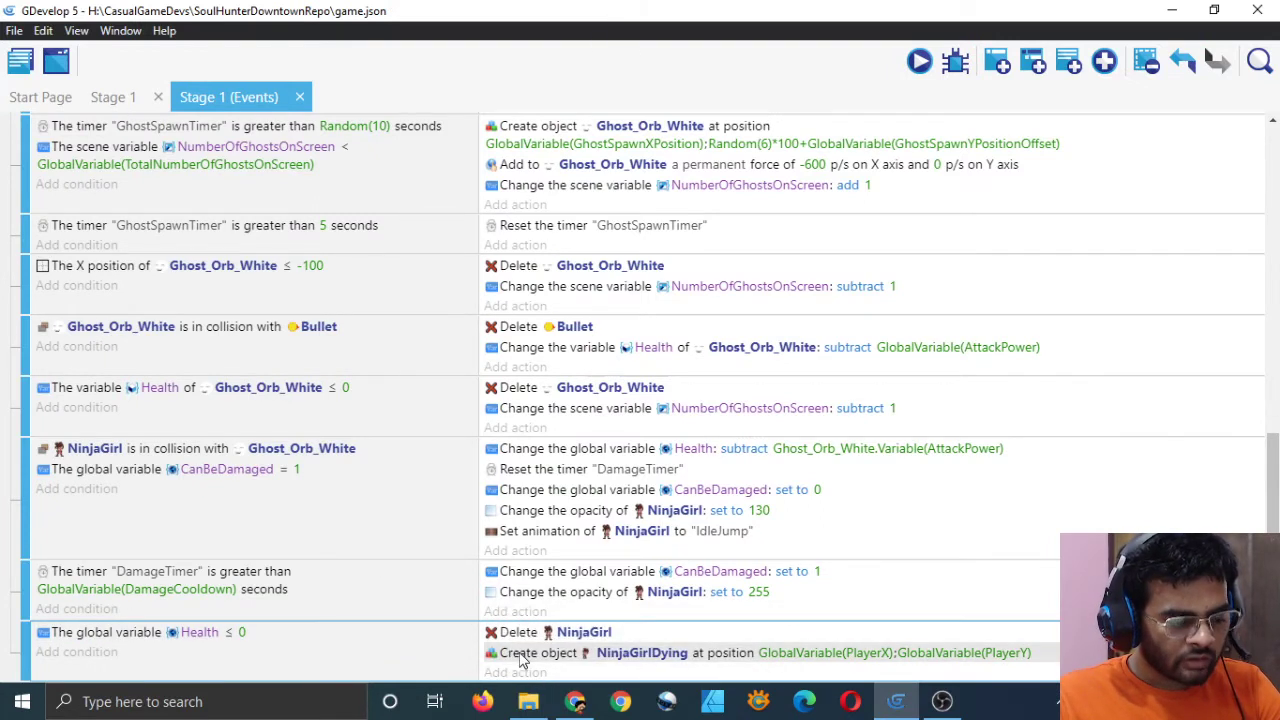
left_click(113, 97)
In Game settings > Global variables, change TotalNumberOfGhostsOnScreen to 30, apply, and save
left_click(20, 61)
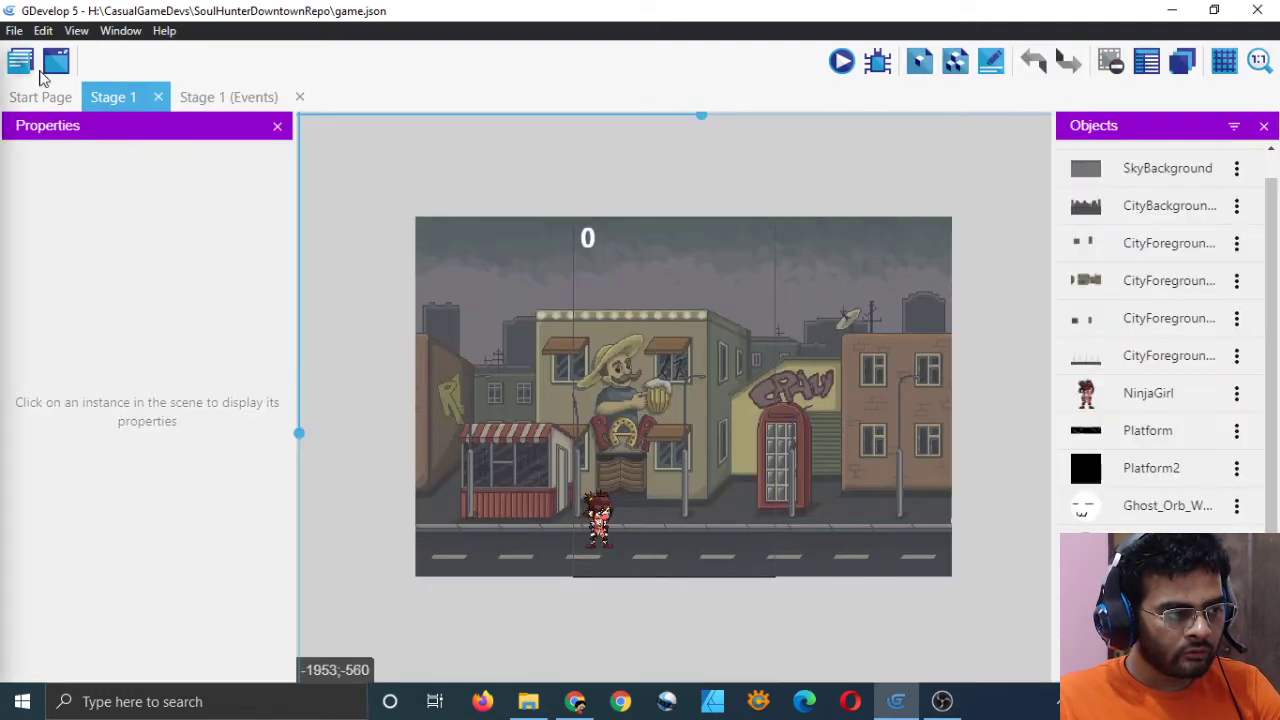
left_click(250, 97)
left_click(178, 160)
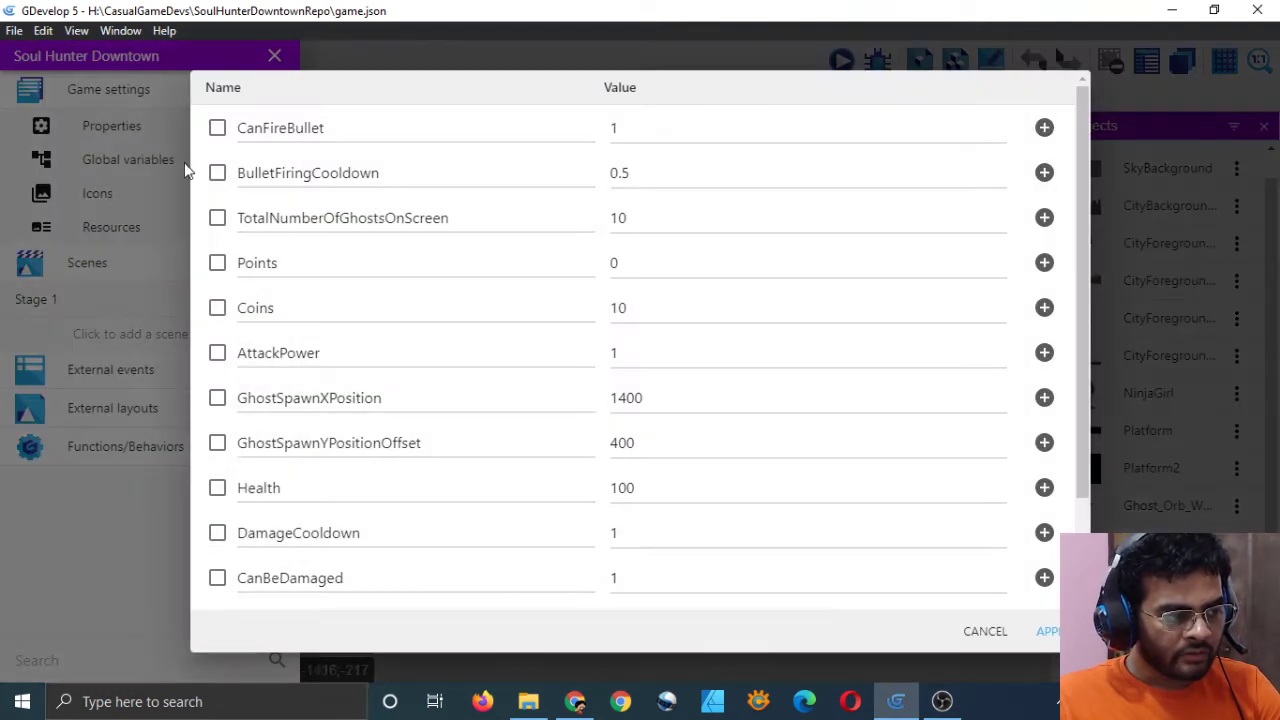
double_click(639, 222)
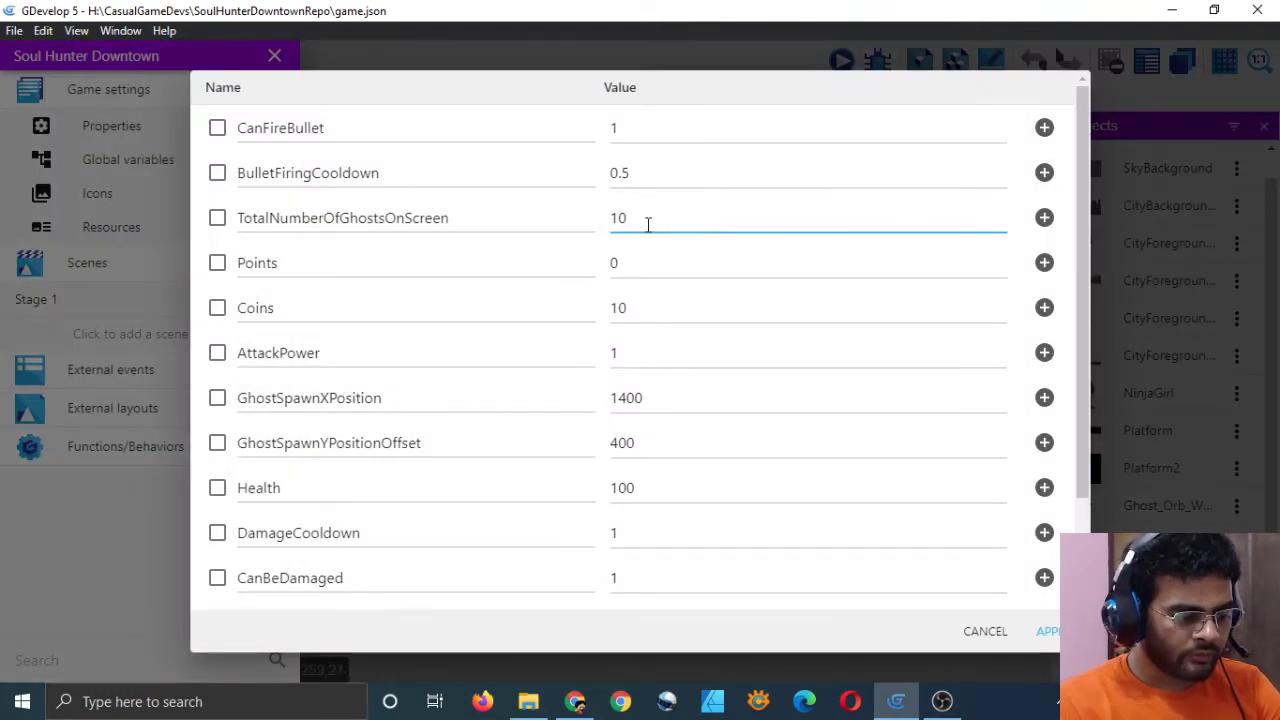
type("30")
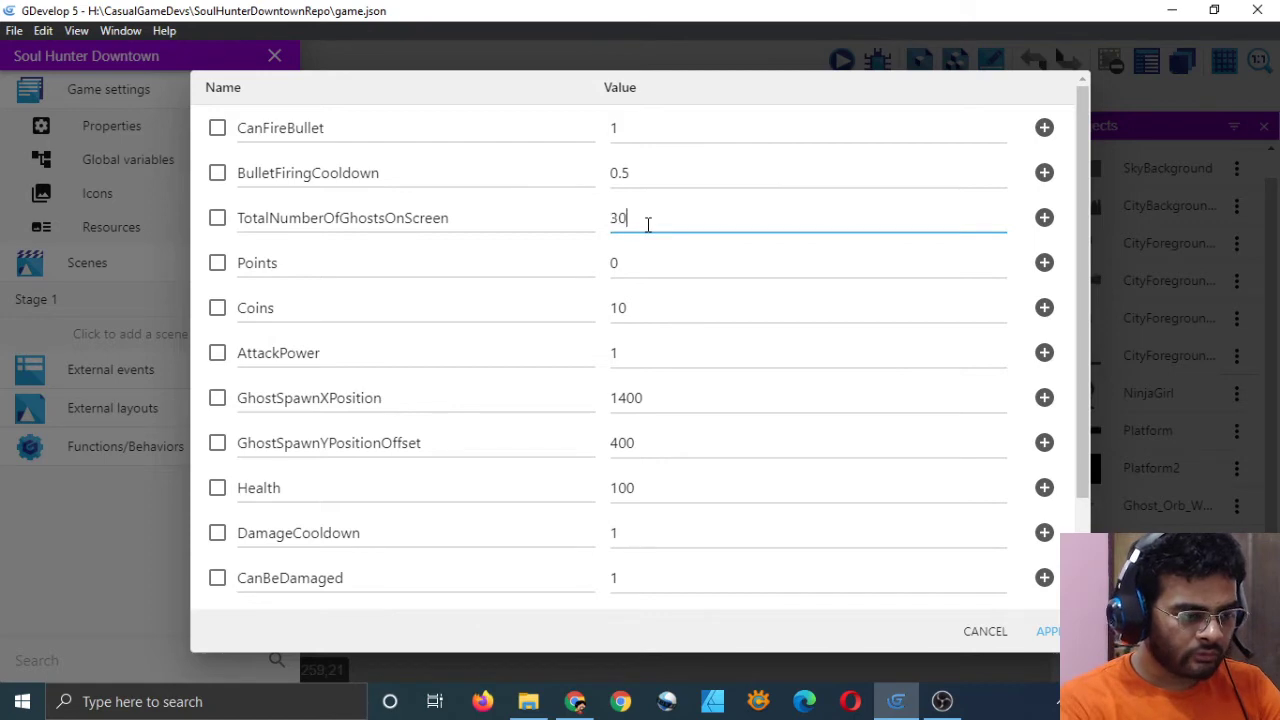
left_click(1045, 632)
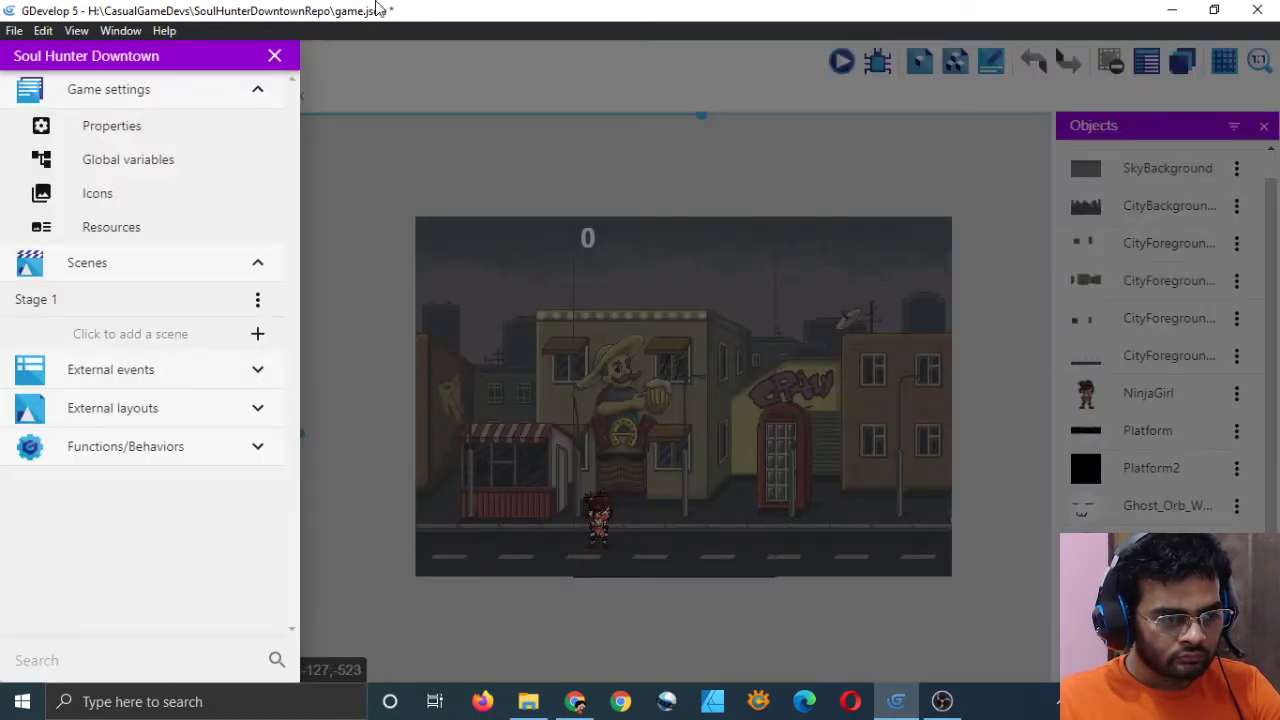
left_click(347, 162)
key("ctrl+s")
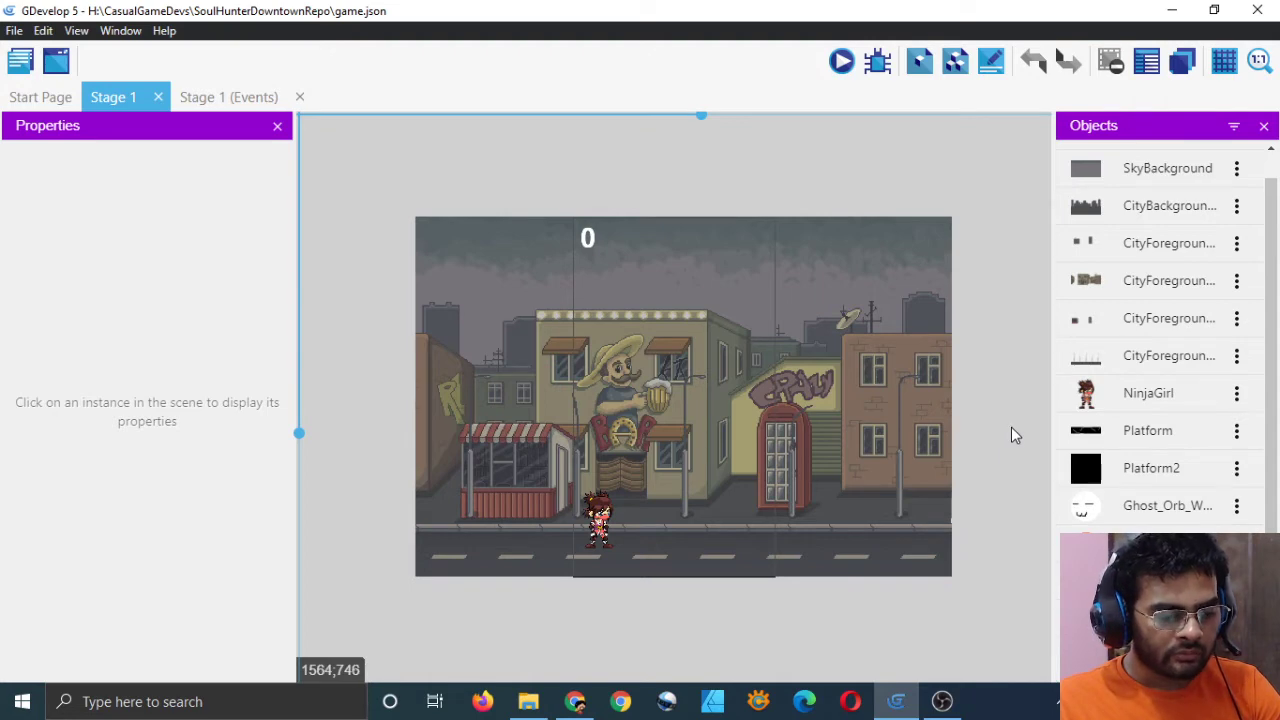
double_click(1143, 506)
left_click(1005, 510)
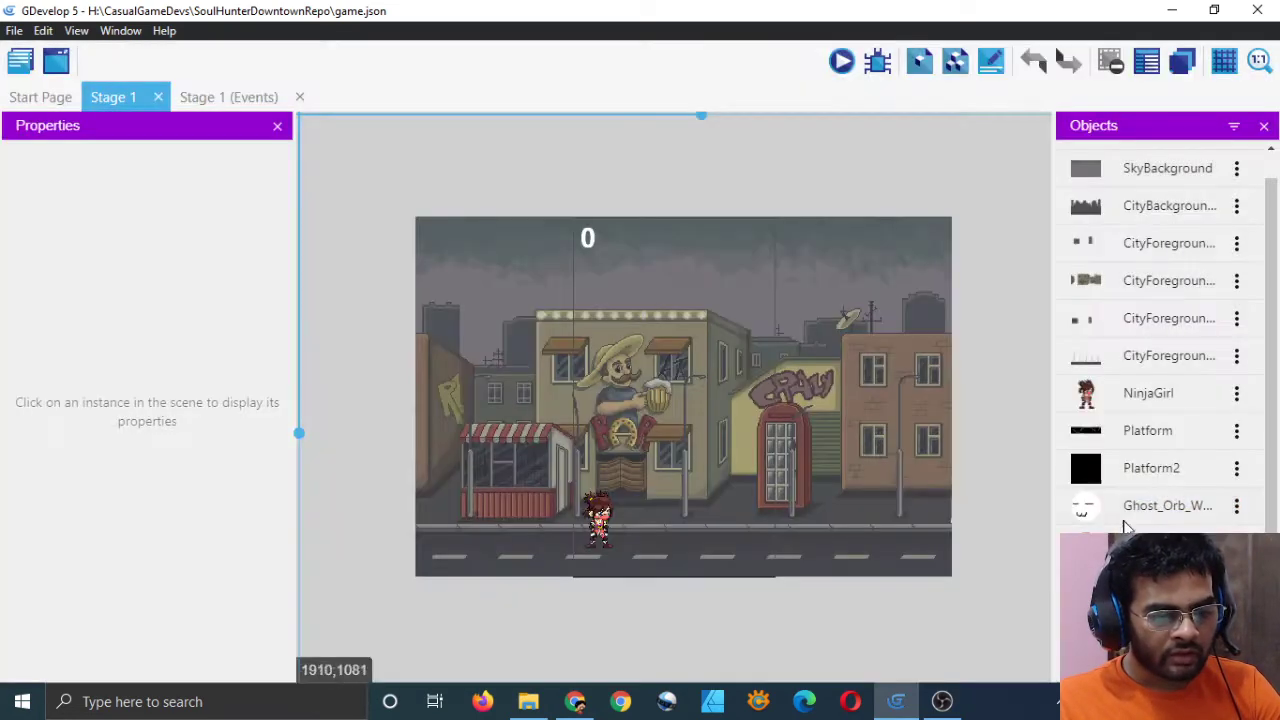
left_click(1237, 507)
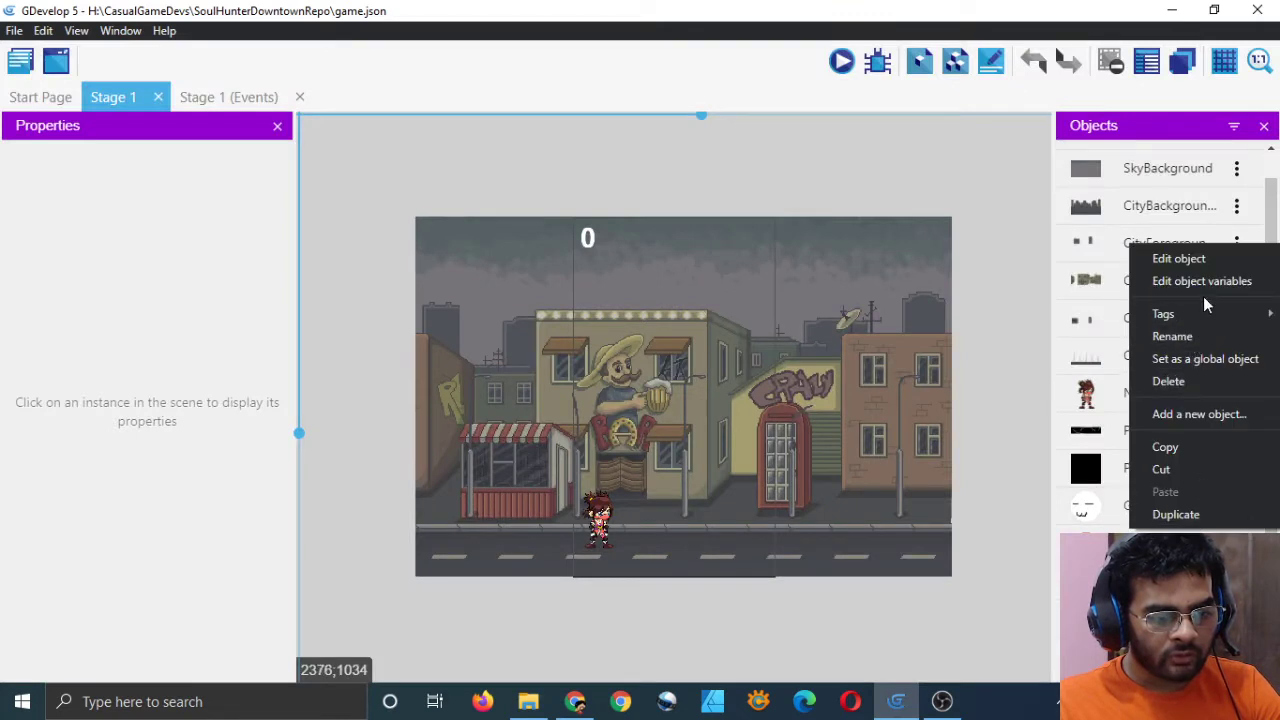
left_click(975, 173)
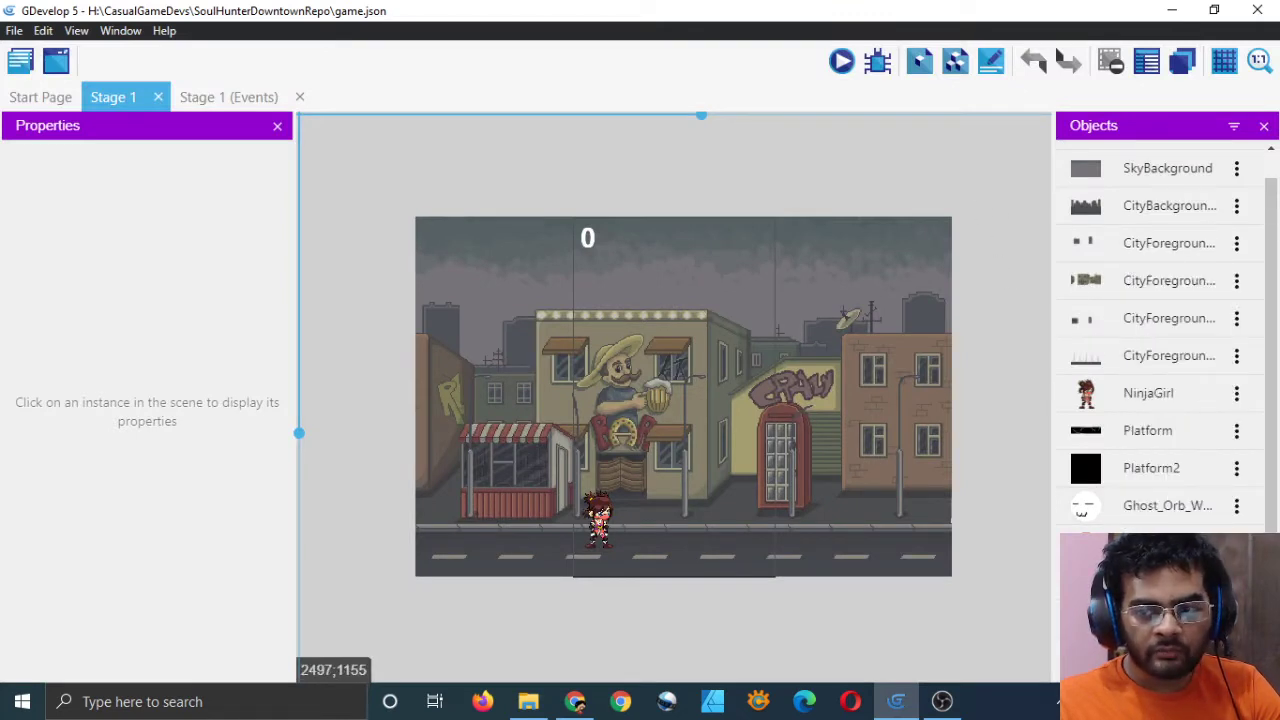
left_click(240, 100)
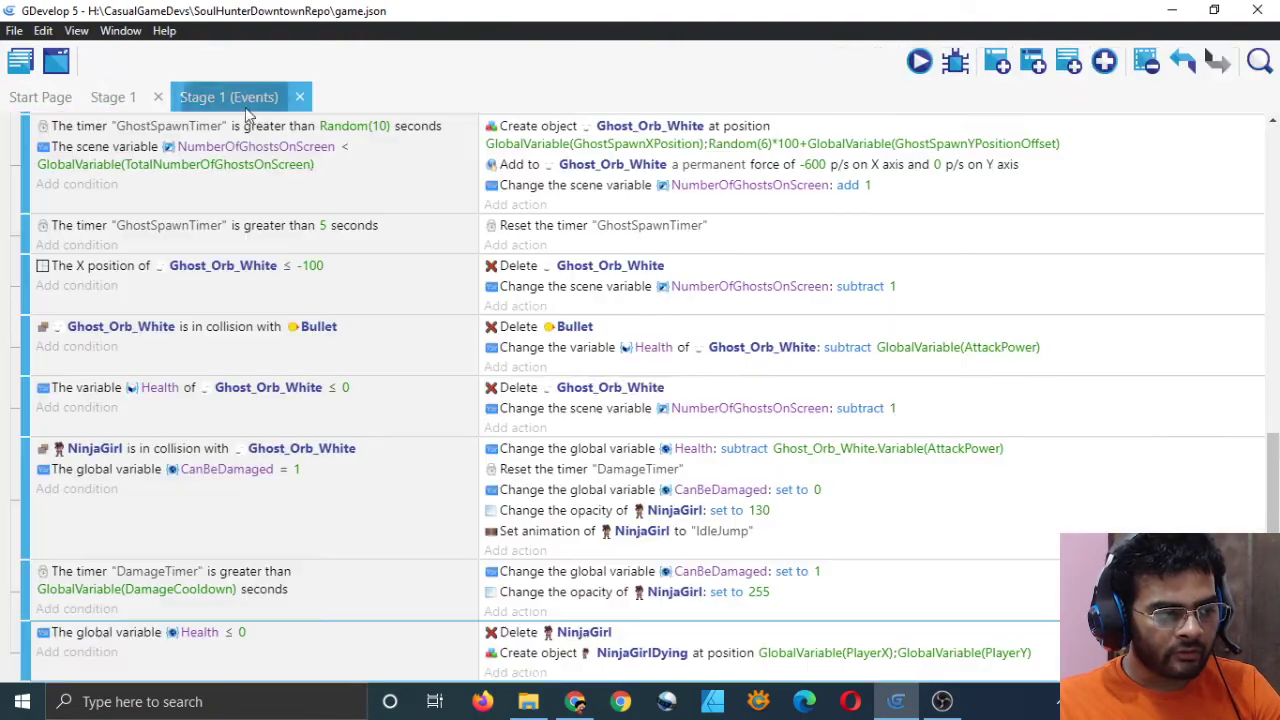
scroll(510, 430, "up", 7)
scroll(487, 468, "down", 3)
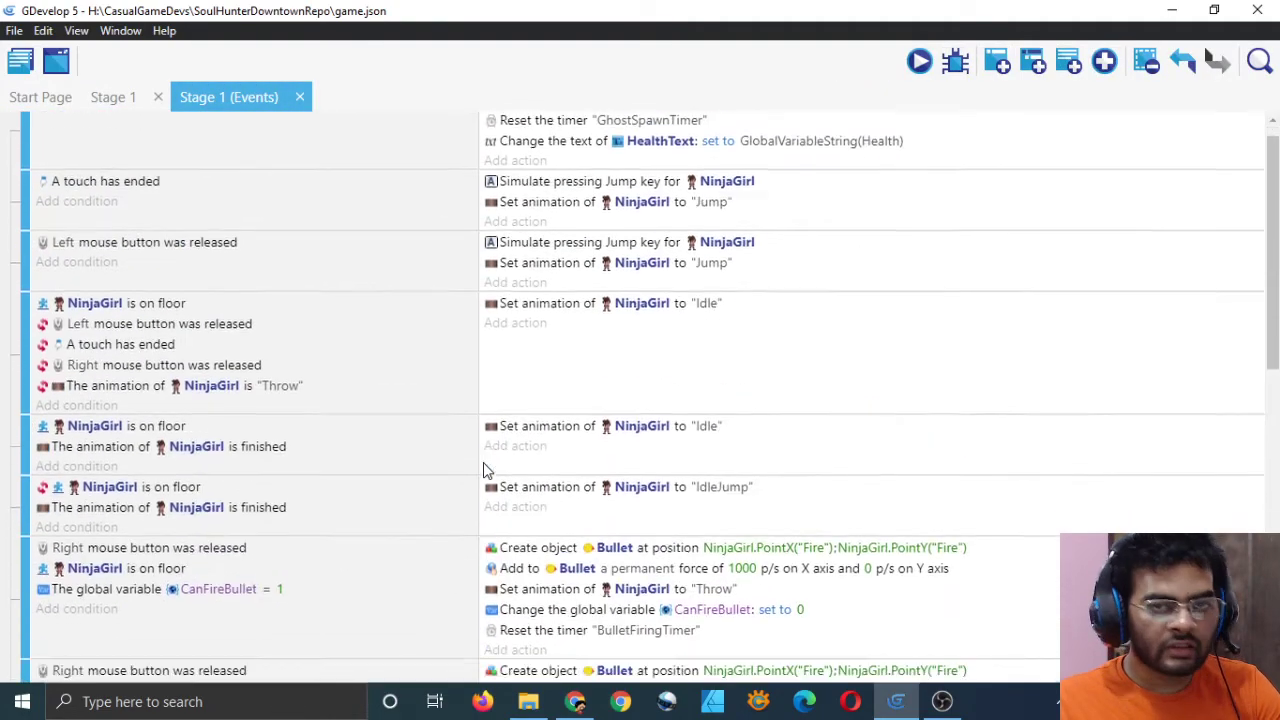
scroll(487, 470, "down", 4)
scroll(489, 480, "up", 1)
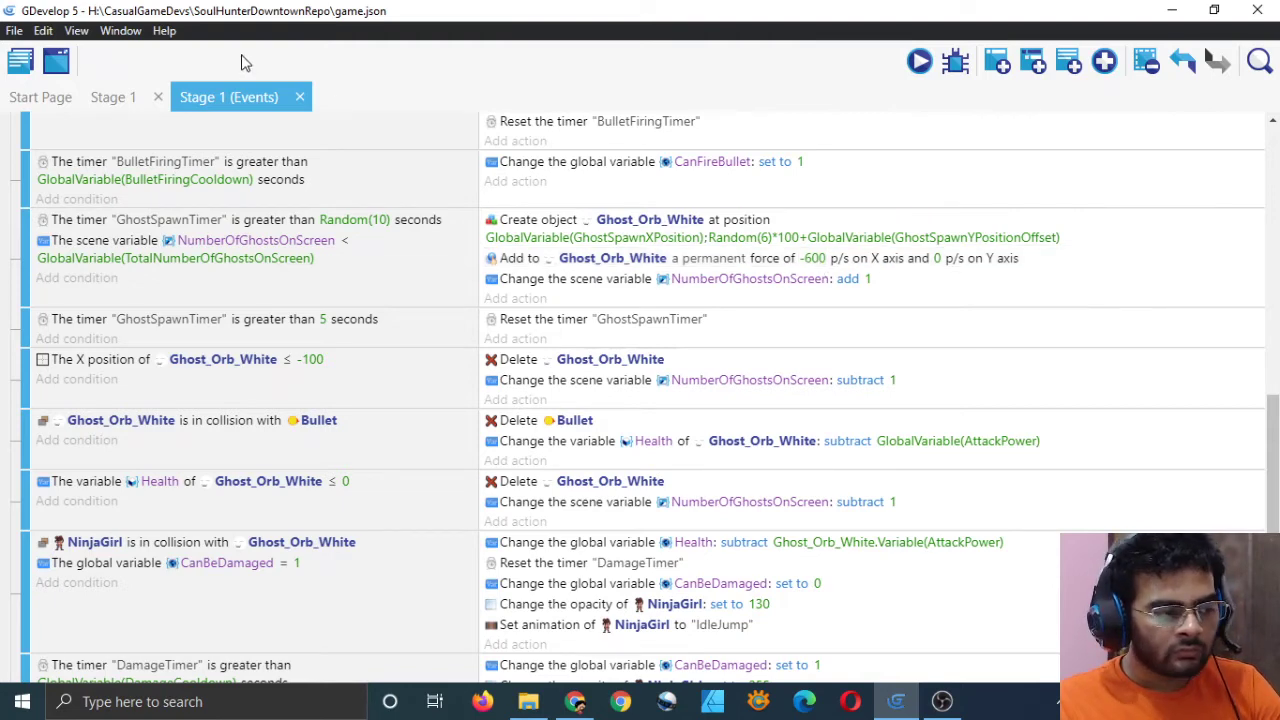
left_click(122, 97)
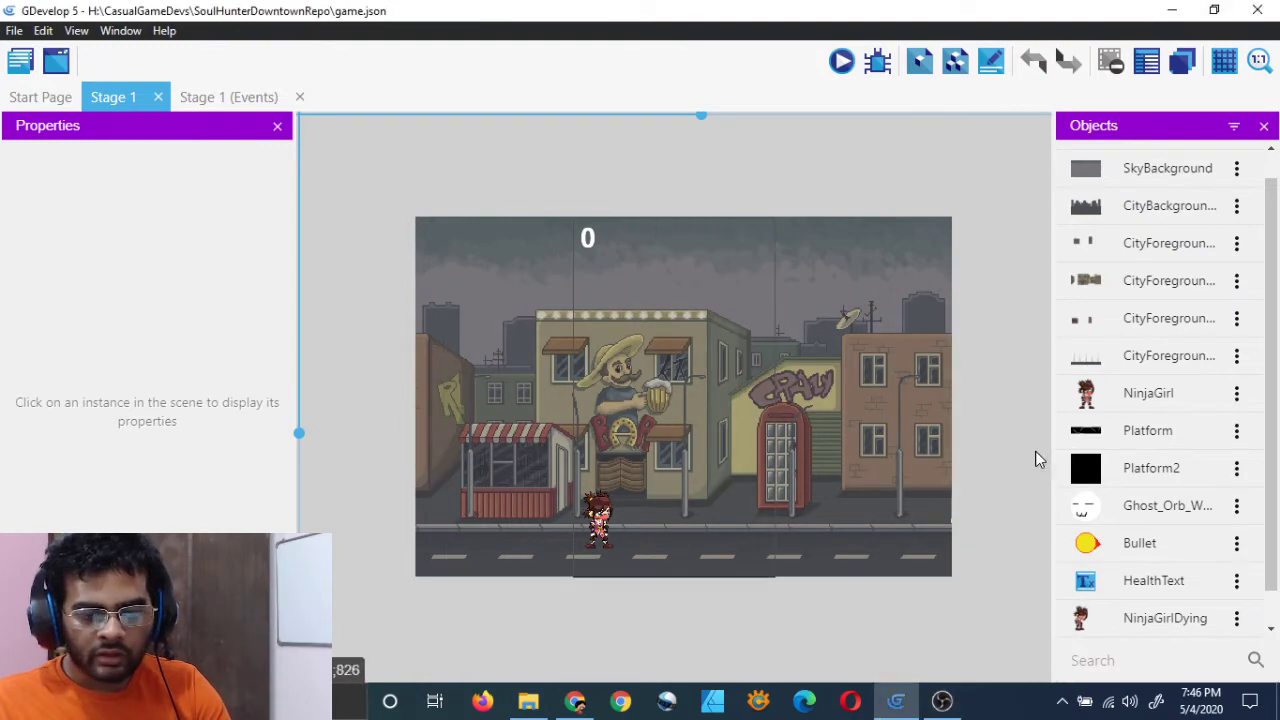
Add a Speed object variable with value -600 to Ghost_Orb_White, then save
left_click(1237, 508)
left_click(1216, 287)
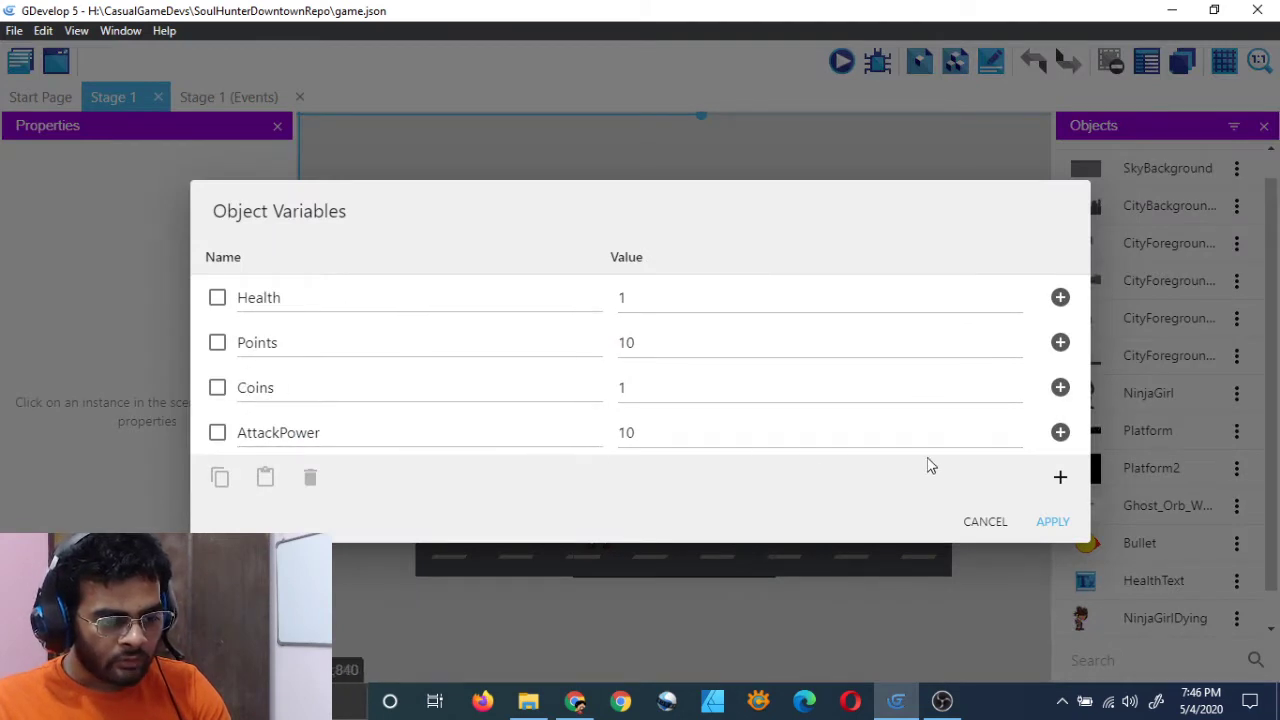
left_click(1060, 479)
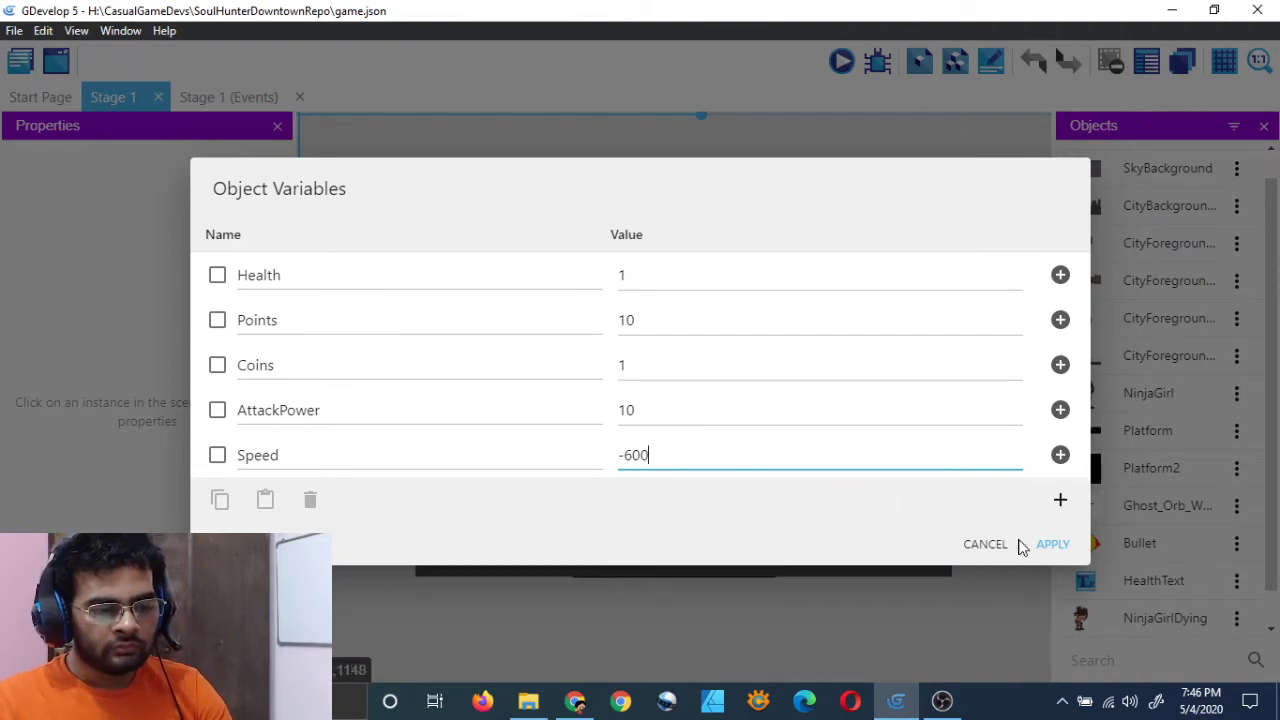
left_click(1053, 545)
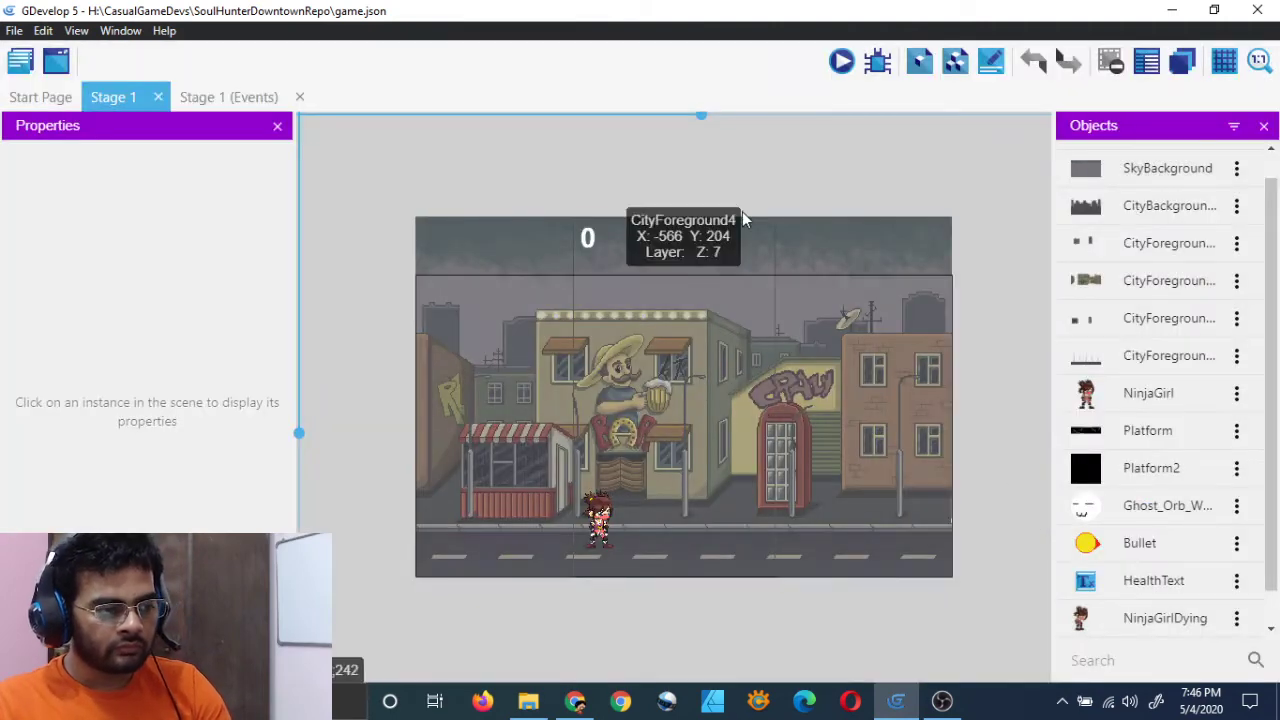
key("ctrl+s")
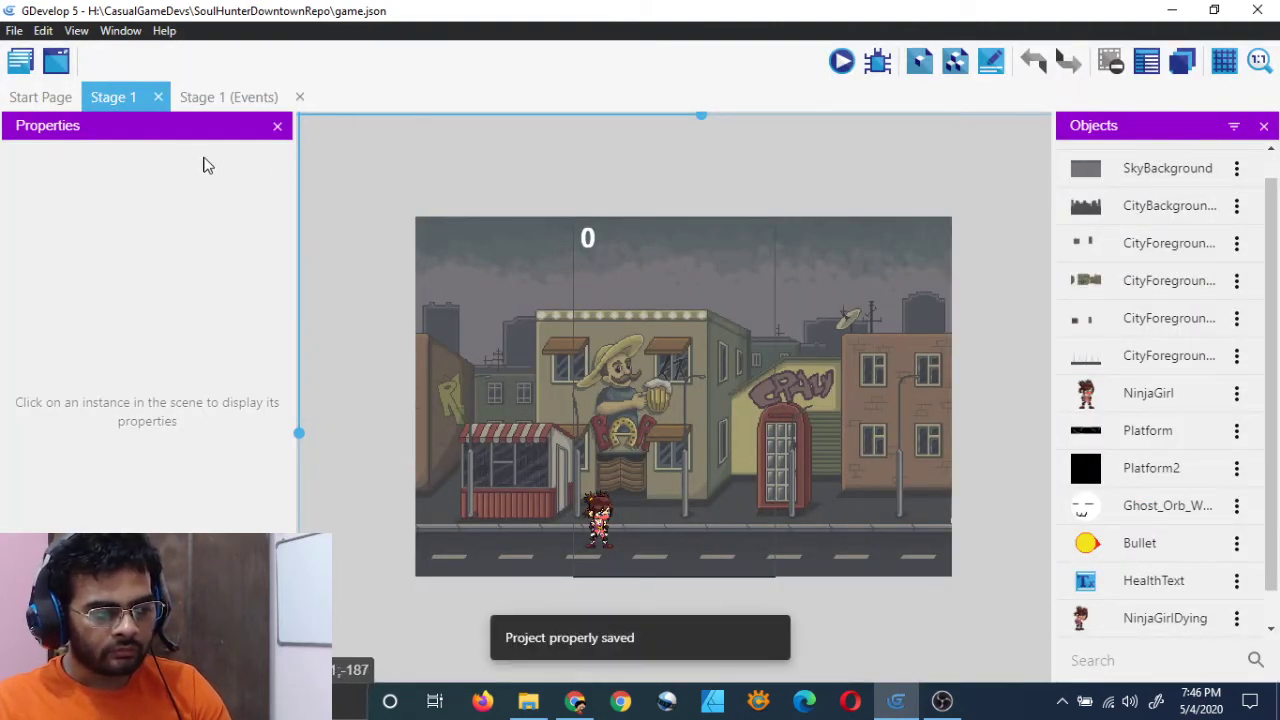
In the Stage 1 events, open Ghost_Orb_White's permanent force action and clear its X speed
left_click(213, 97)
scroll(480, 480, "down", 2)
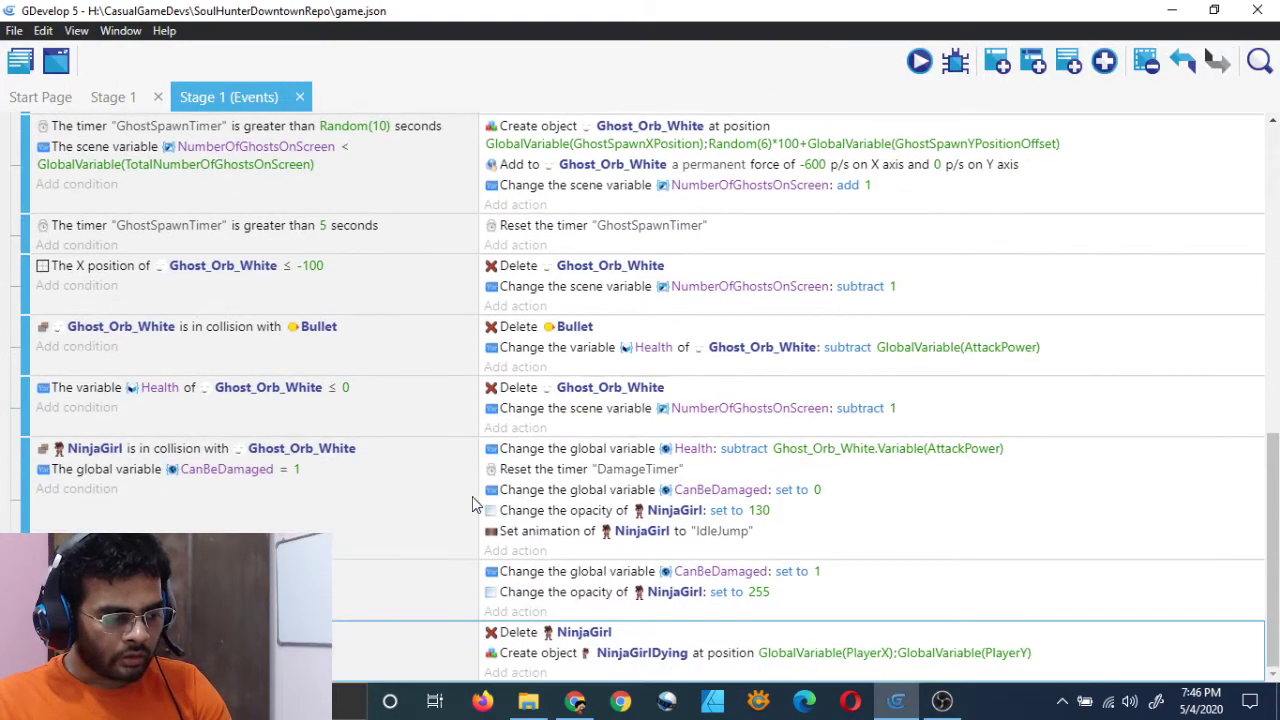
scroll(420, 440, "up", 2)
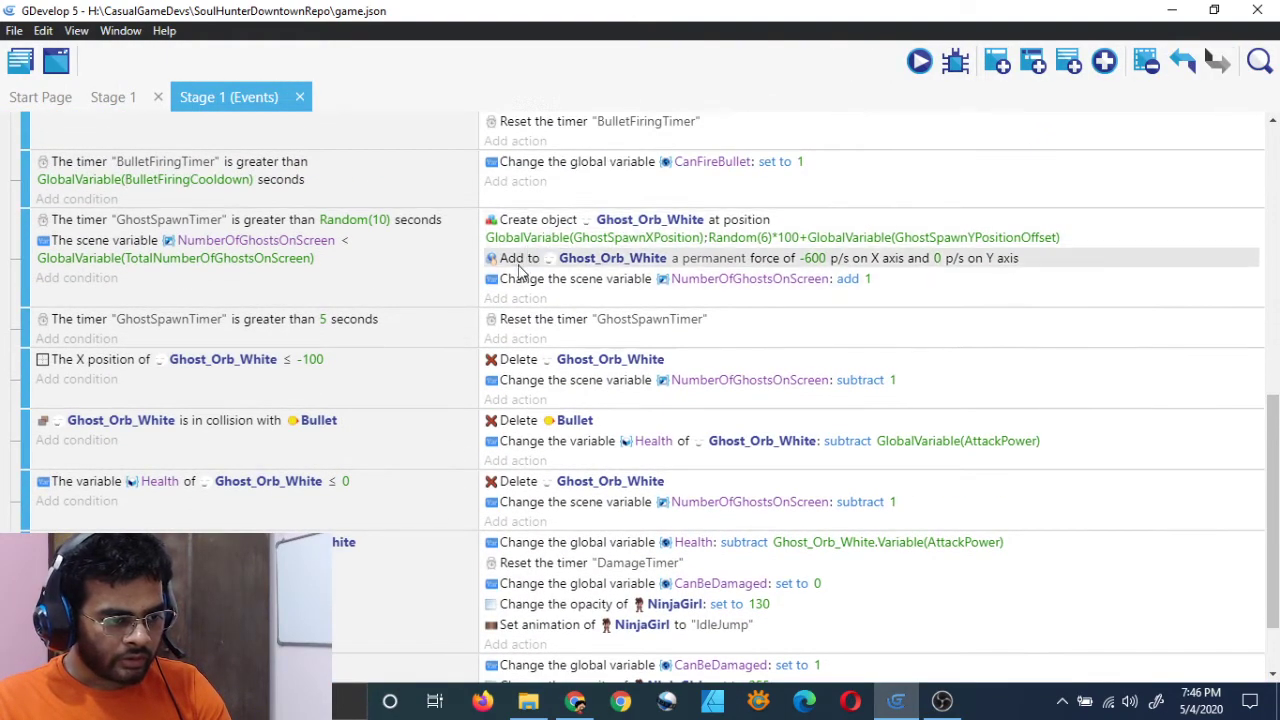
left_click(518, 262)
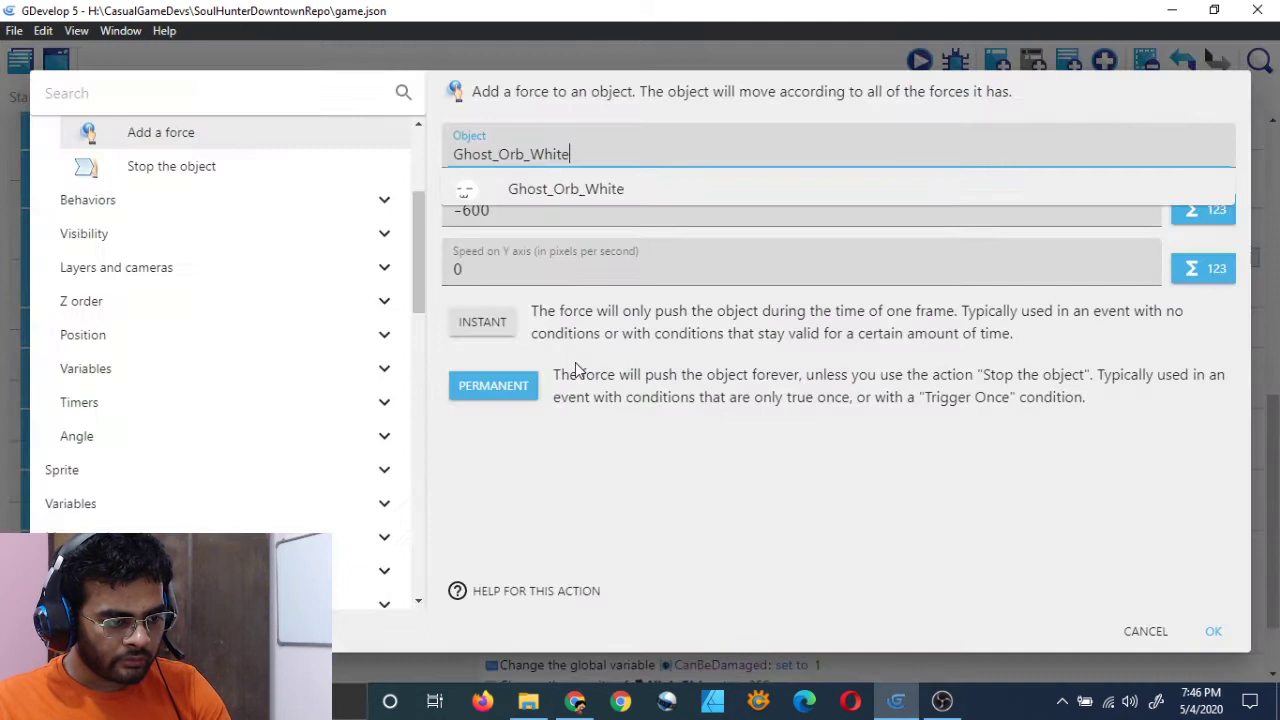
left_click(616, 211)
key("BackSpace")
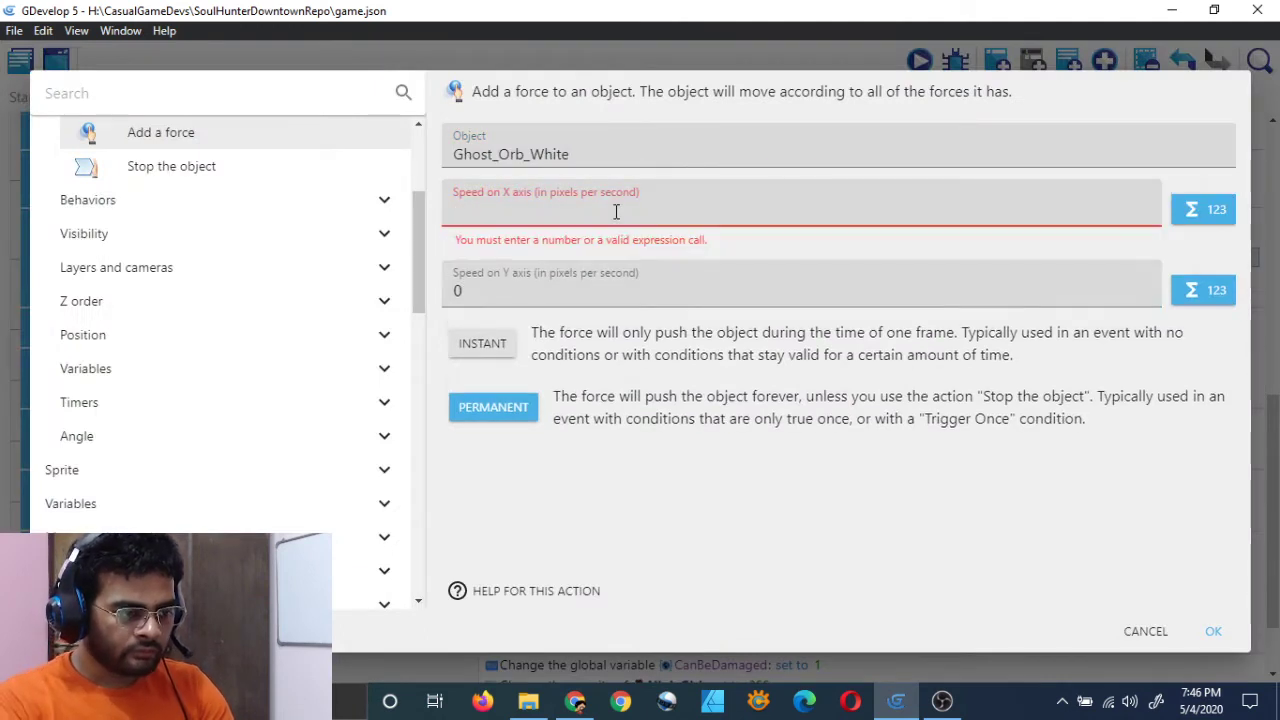
Choose the Object's variable expression from the expression list for the X speed
left_click(1222, 218)
left_click(640, 356)
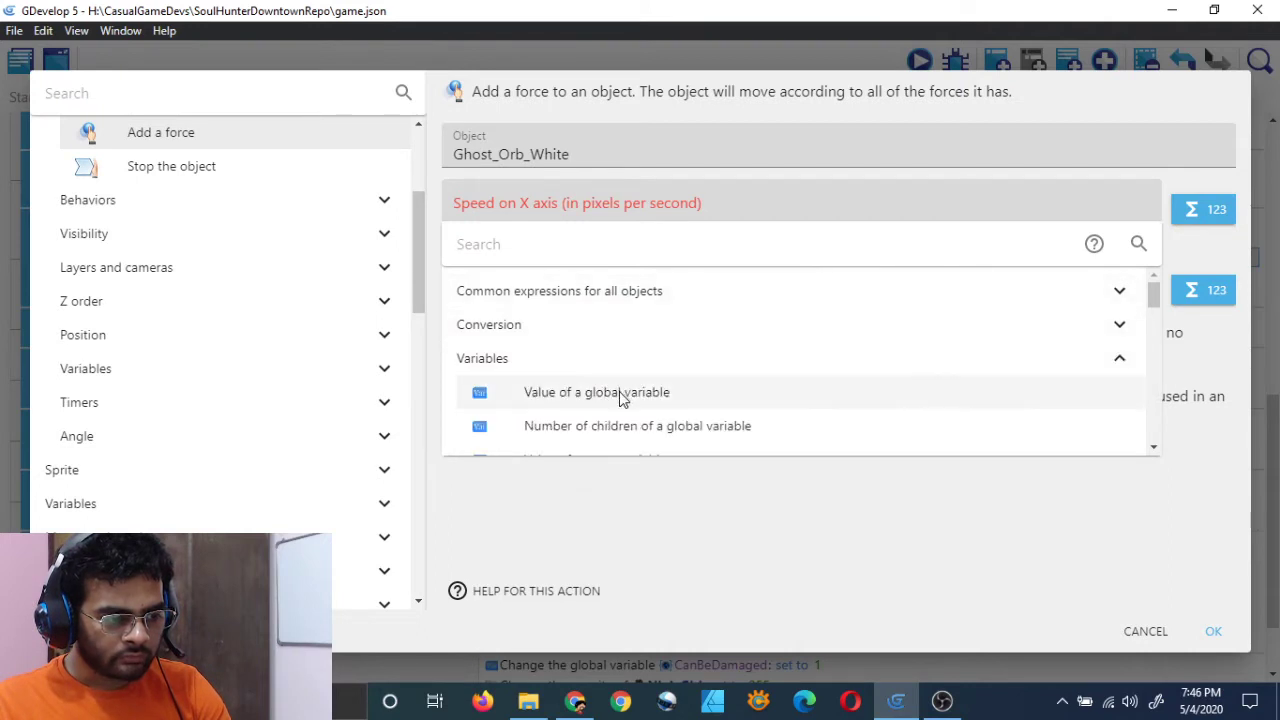
left_click(621, 360)
left_click(660, 292)
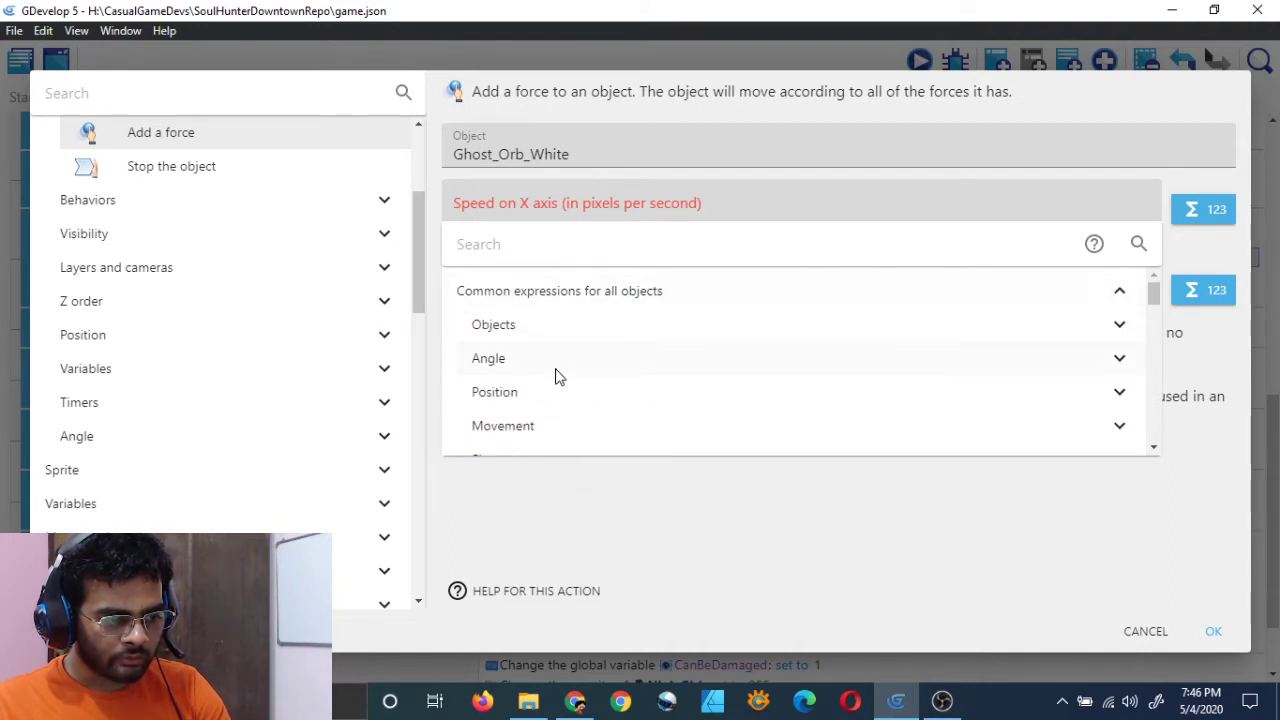
left_click(556, 330)
left_click(558, 336)
scroll(557, 355, "down", 3)
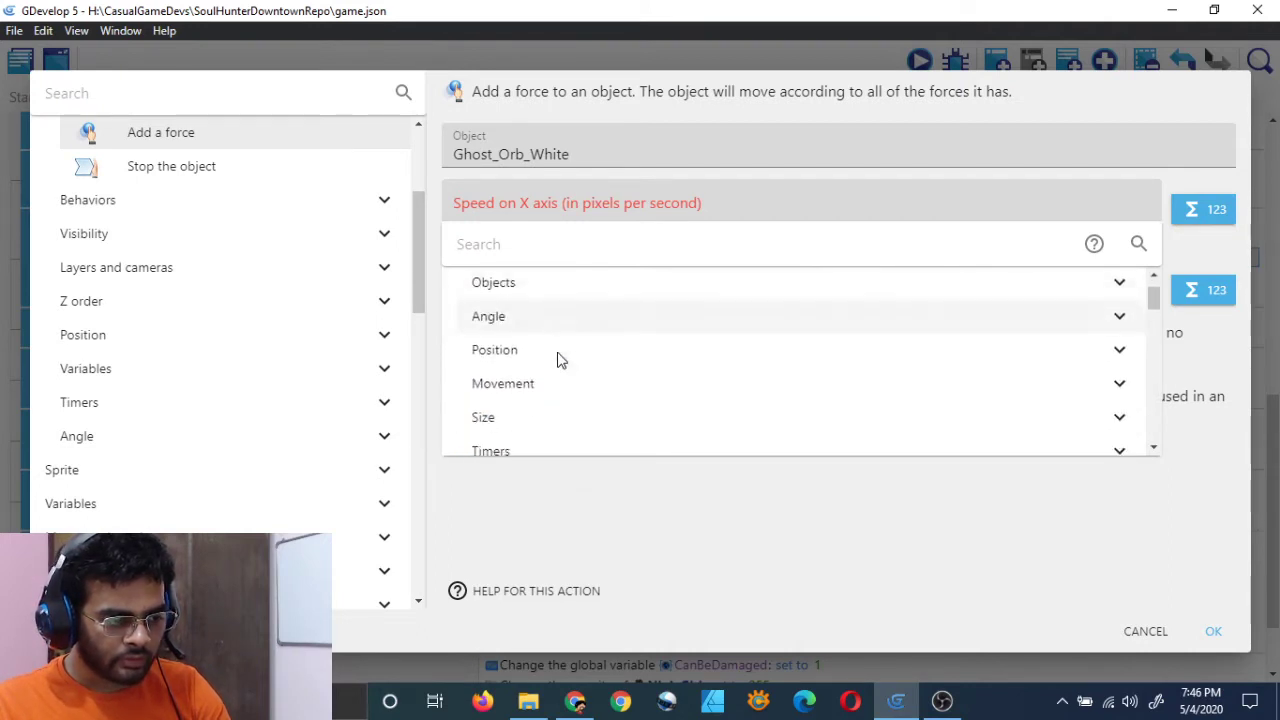
left_click(550, 343)
left_click(567, 372)
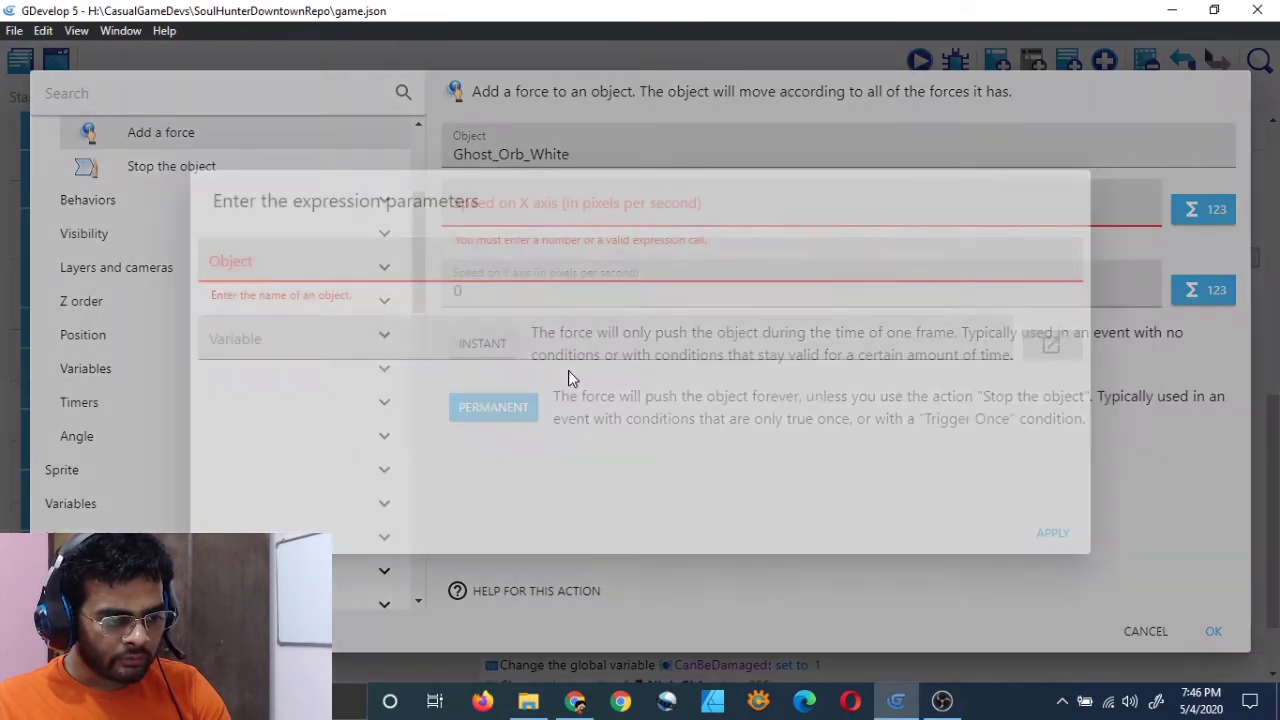
Insert Ghost_Orb_White.Variable(Speed) as the force's X speed value
left_click(543, 263)
scroll(420, 400, "down", 3)
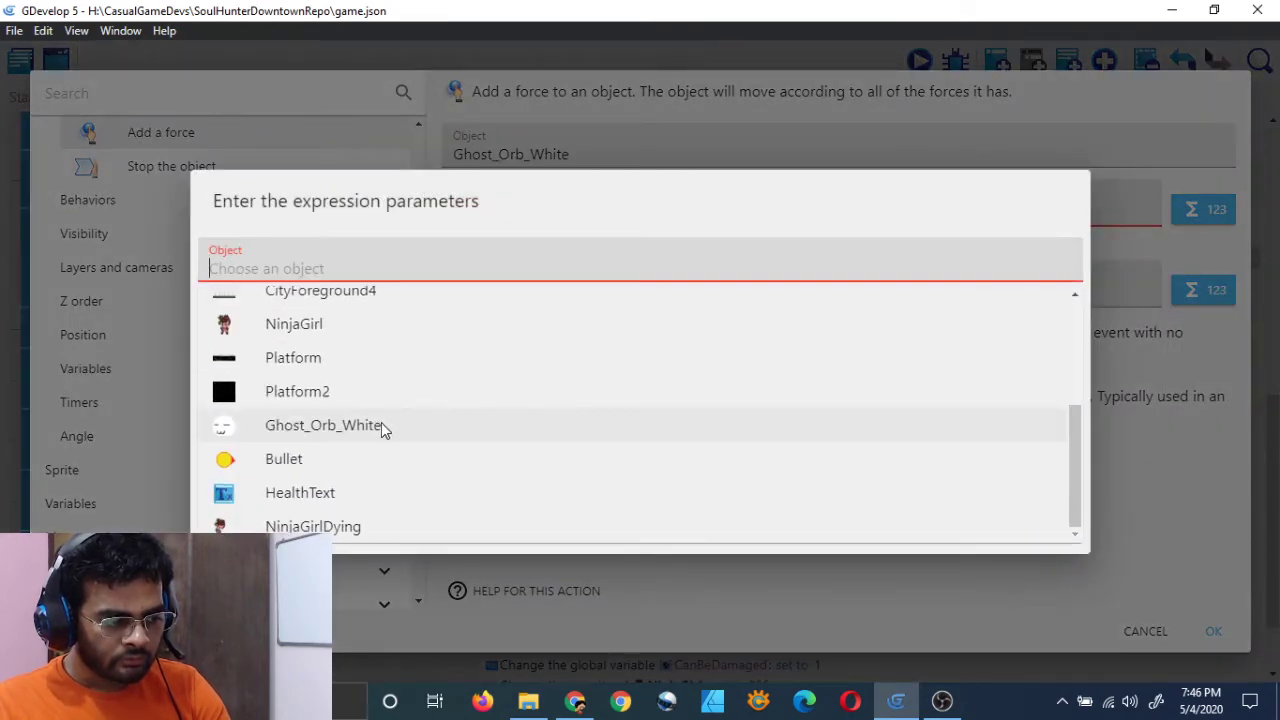
left_click(381, 425)
left_click(400, 318)
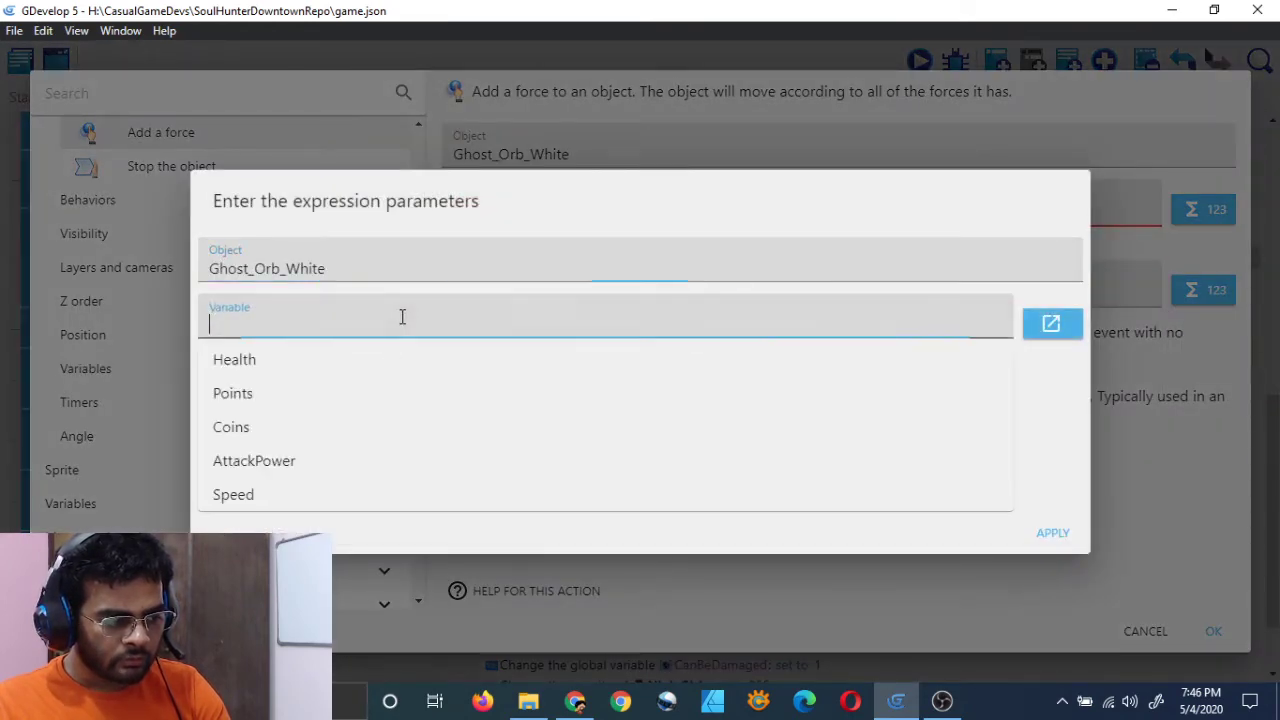
left_click(311, 494)
left_click(1060, 532)
left_click(950, 528)
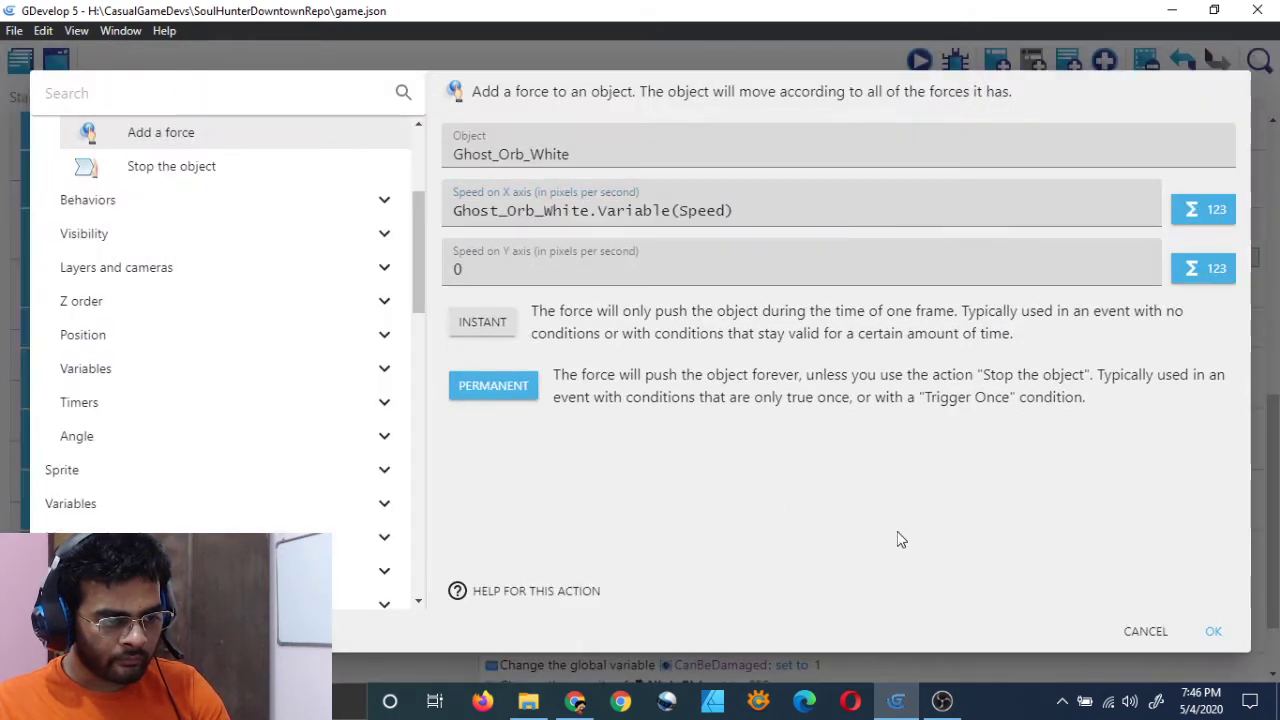
Confirm the permanent force action, save, and go back to the Stage 1 scene
key("ctrl+s")
left_click(1213, 633)
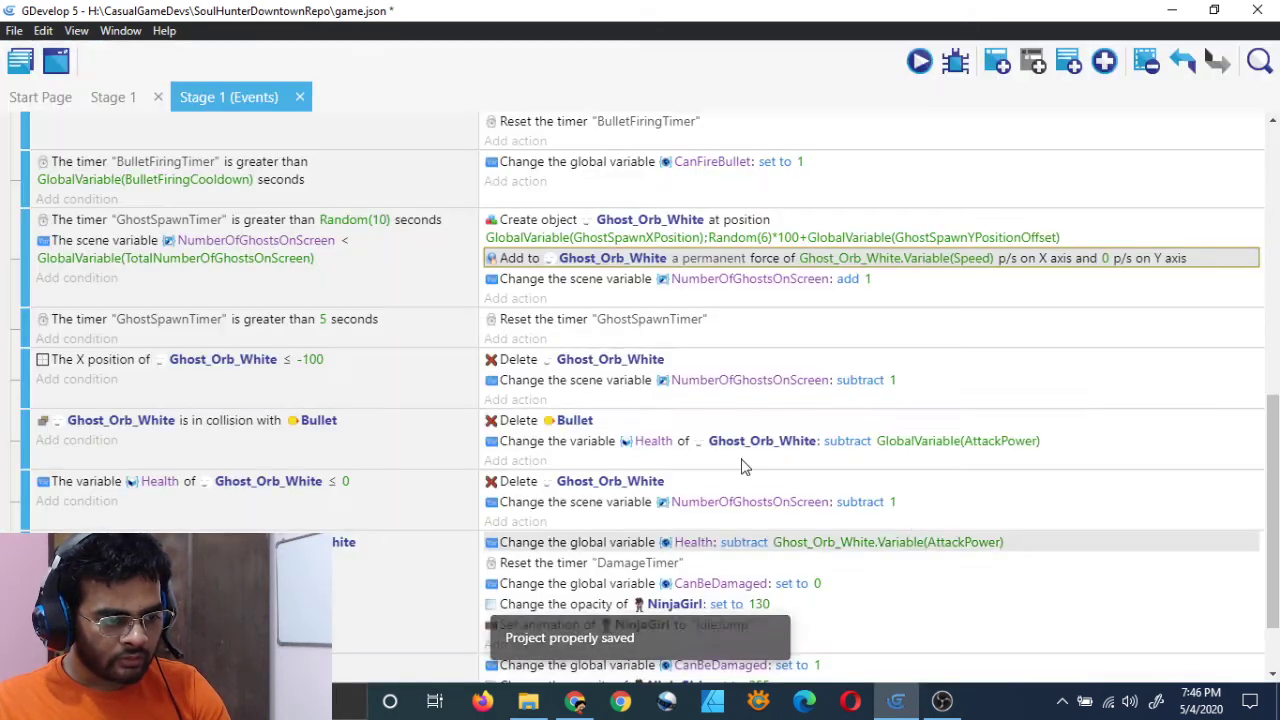
key("ctrl+s")
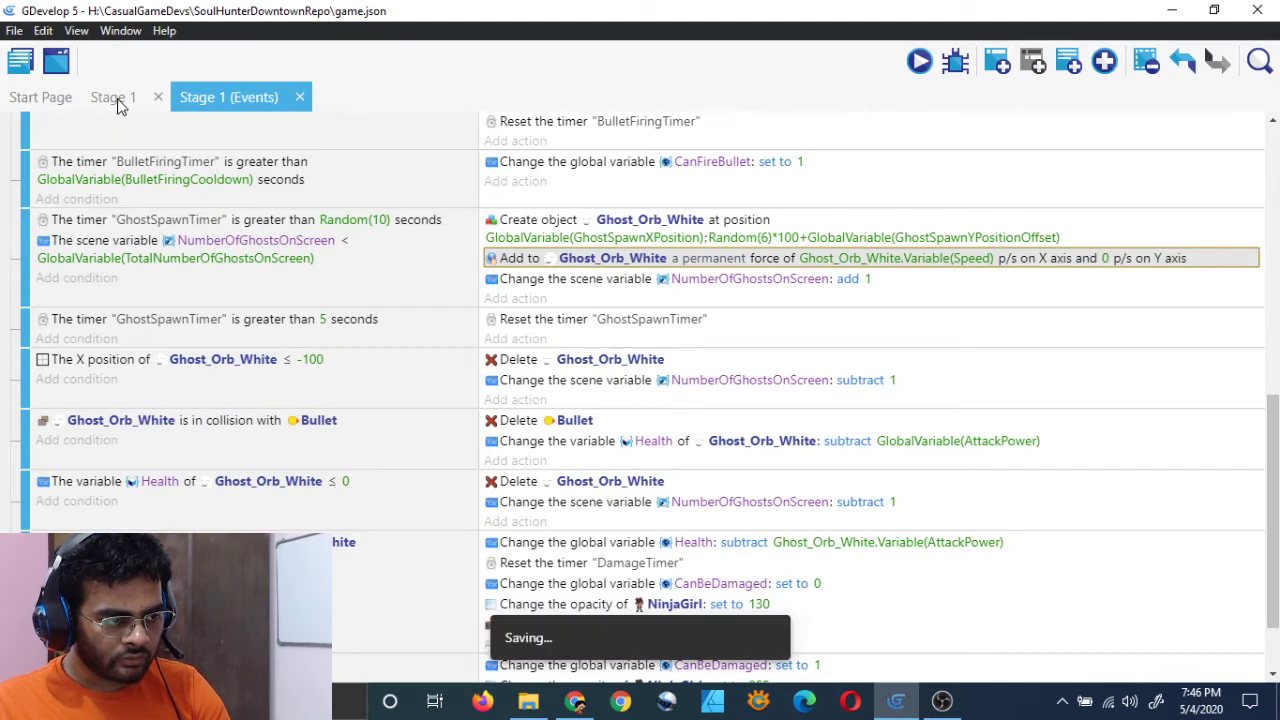
left_click(117, 103)
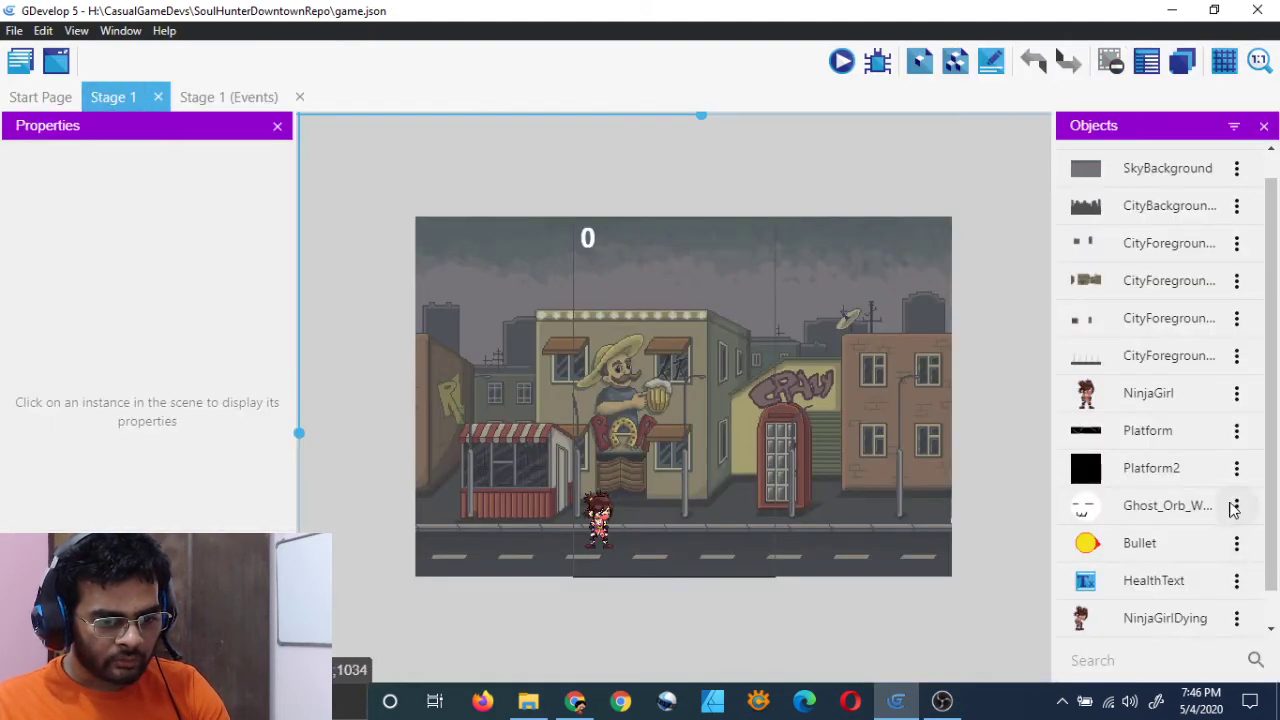
Edit Ghost_Orb_White's Speed object variable from -600 to -1200, apply, save, and return to the events
left_click(1236, 506)
left_click(1222, 282)
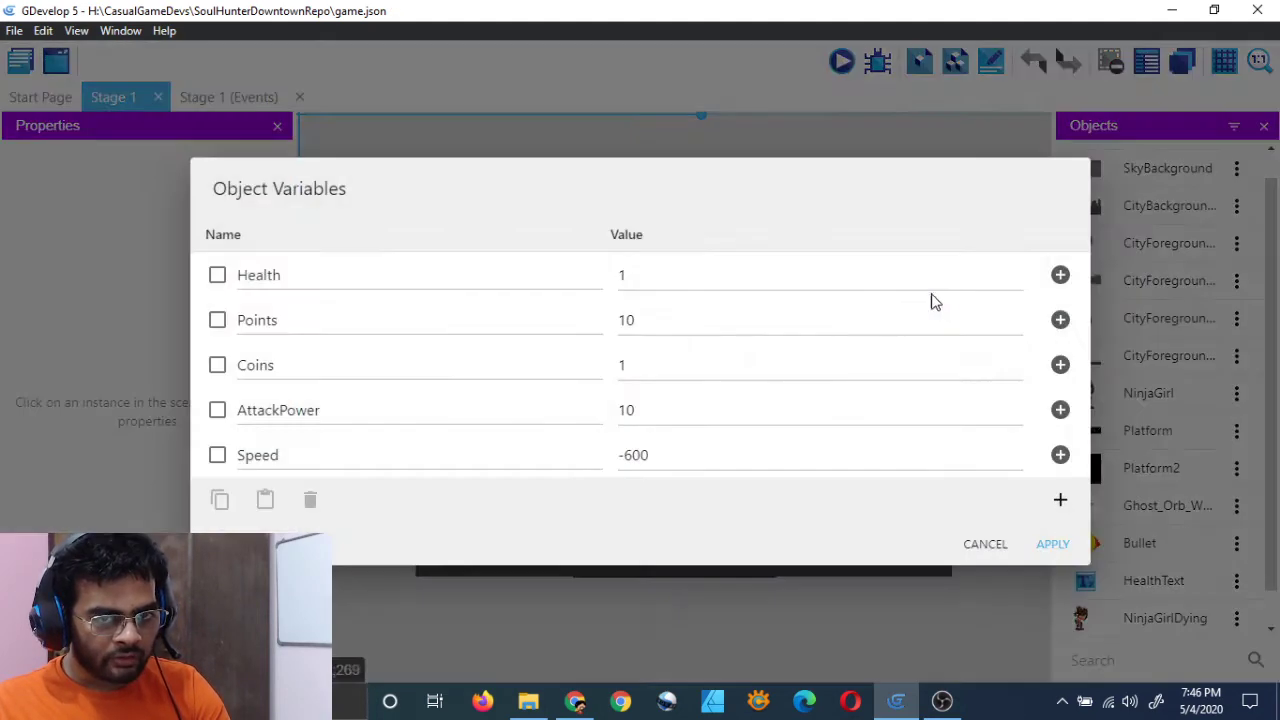
left_click(690, 454)
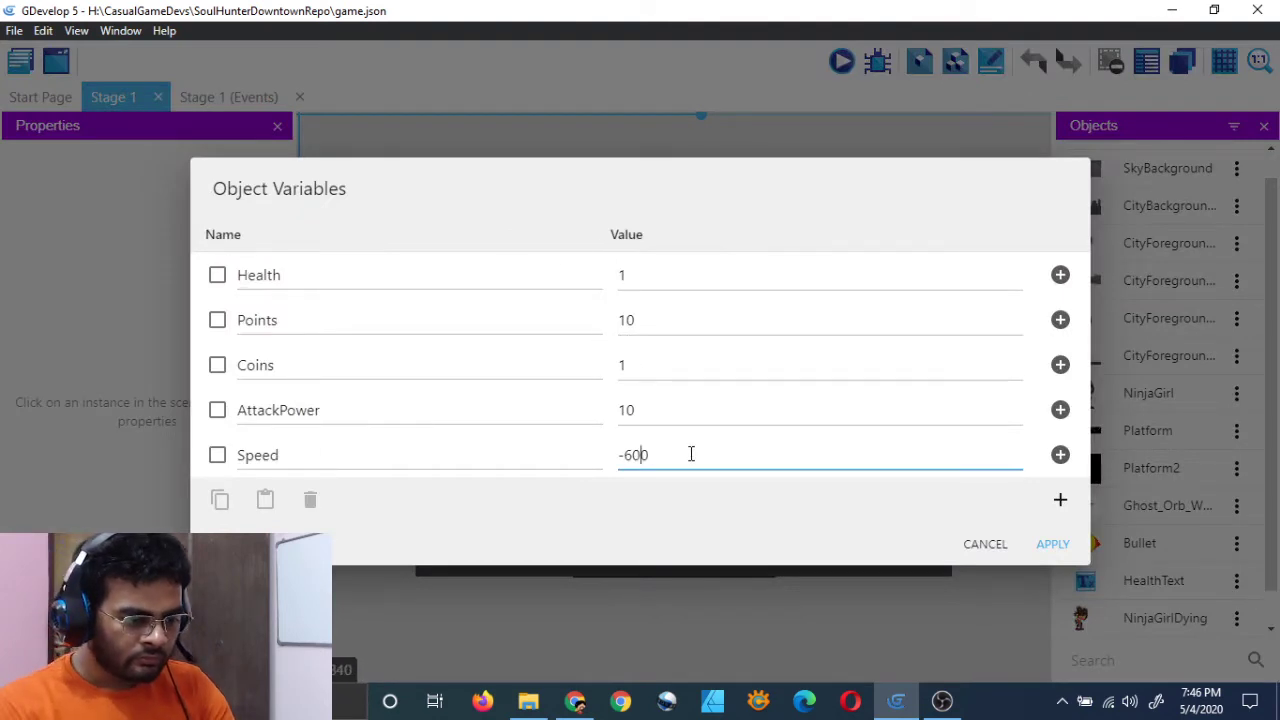
left_click(1052, 544)
key("ctrl+s")
left_click(200, 97)
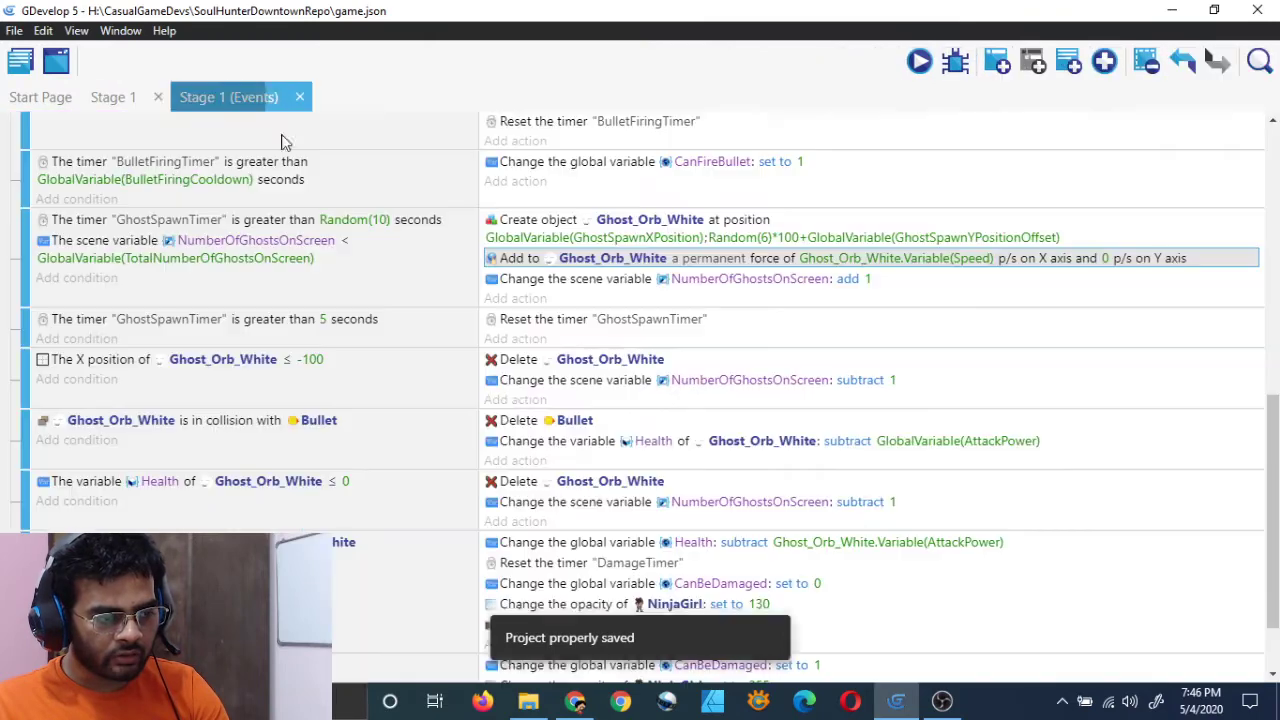
scroll(281, 141, "down", 1)
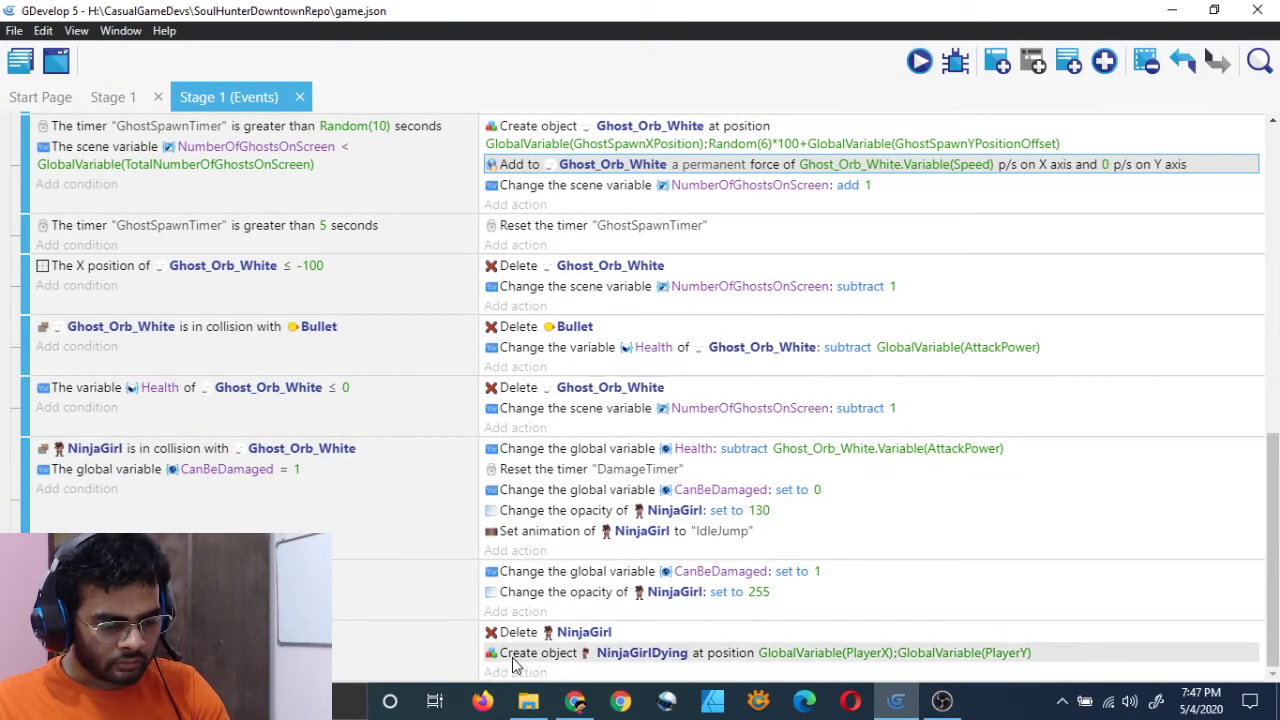
Add a Sprite 'Change the animation (by name)' action to the NinjaGirl death event
left_click(513, 671)
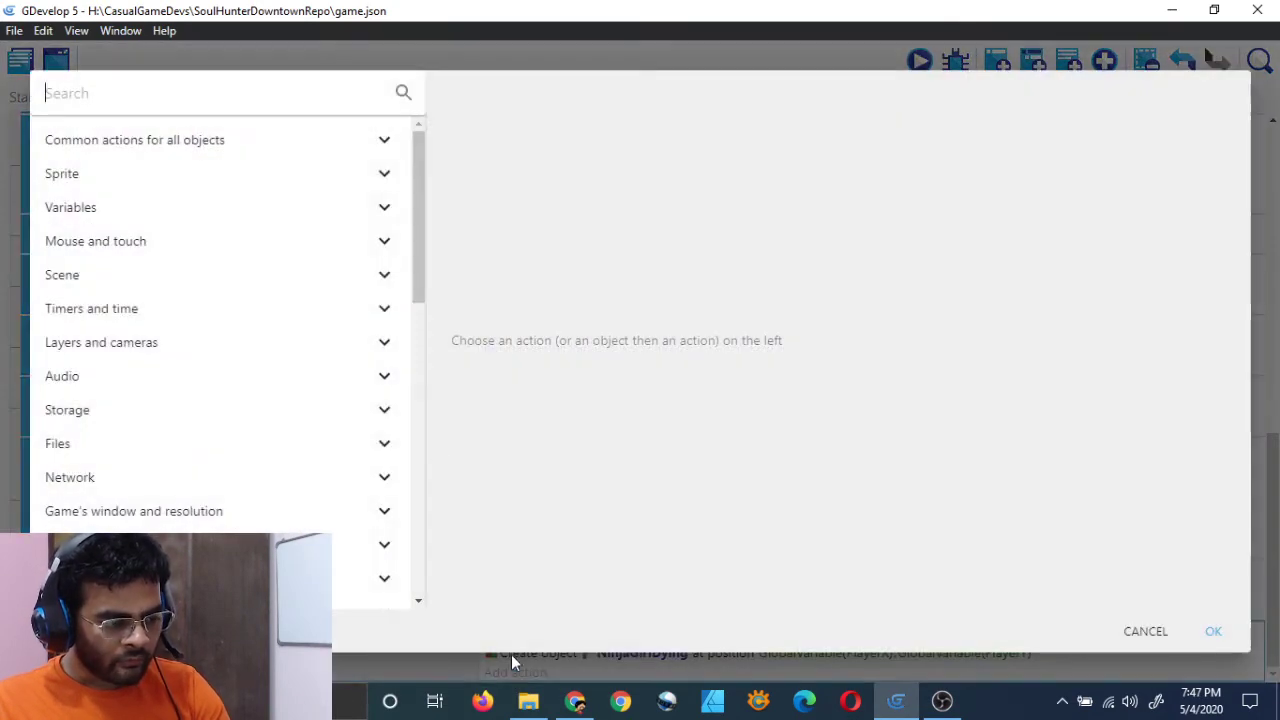
left_click(386, 144)
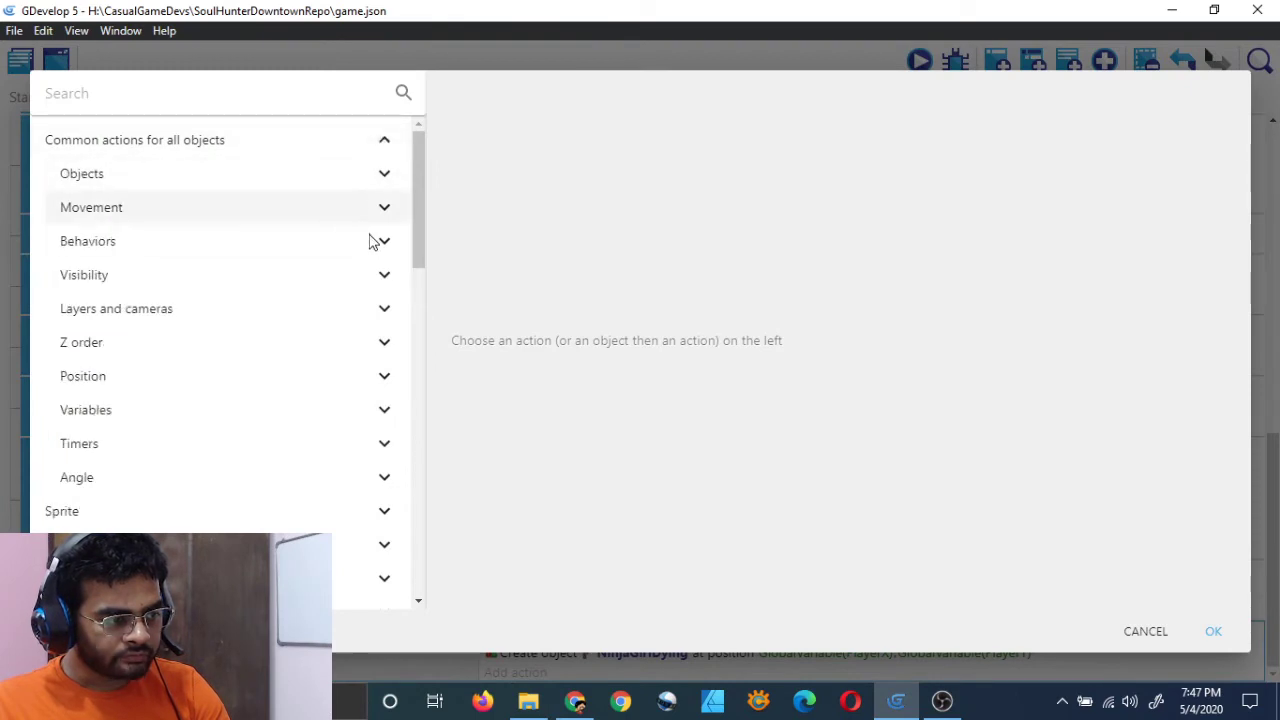
left_click(384, 145)
left_click(383, 173)
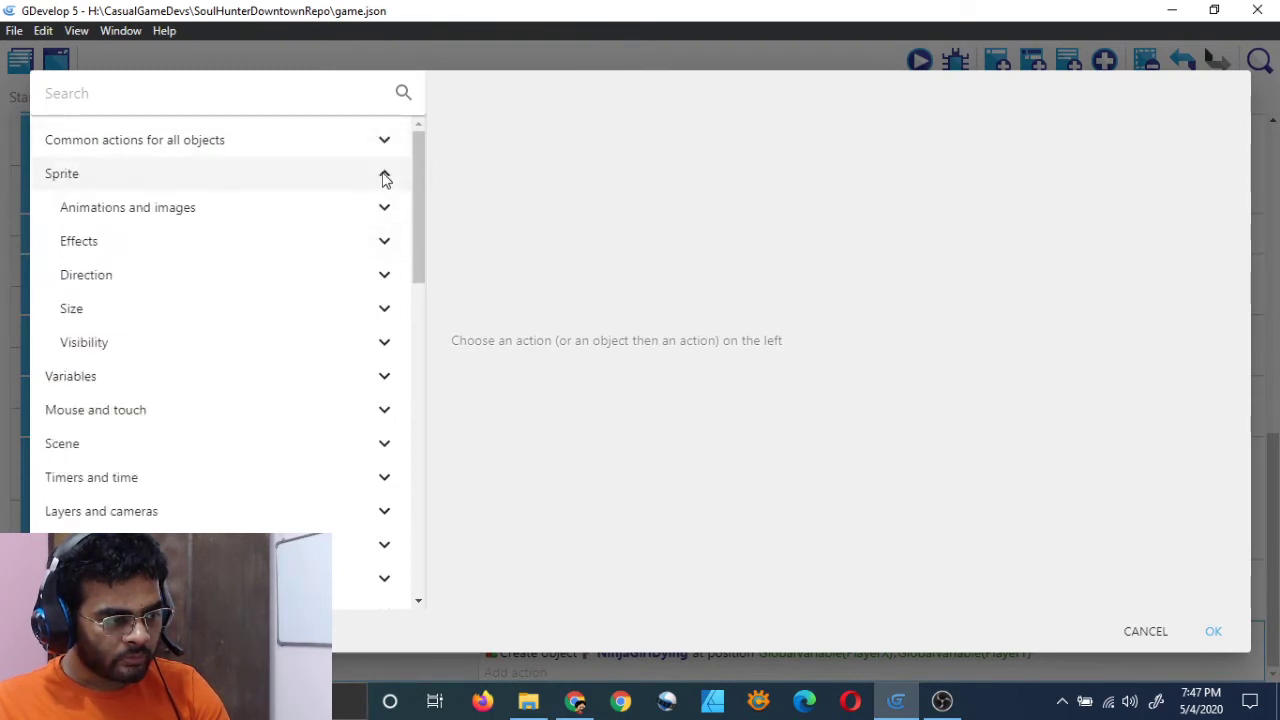
left_click(350, 212)
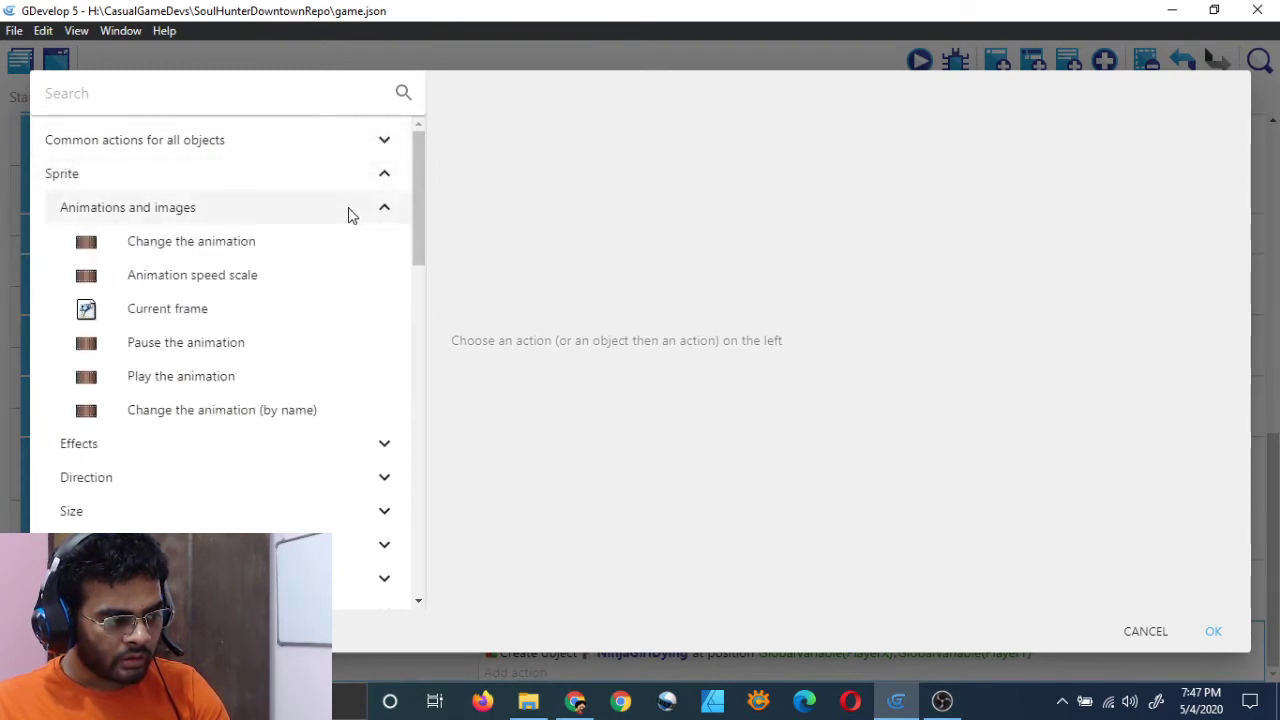
left_click(212, 412)
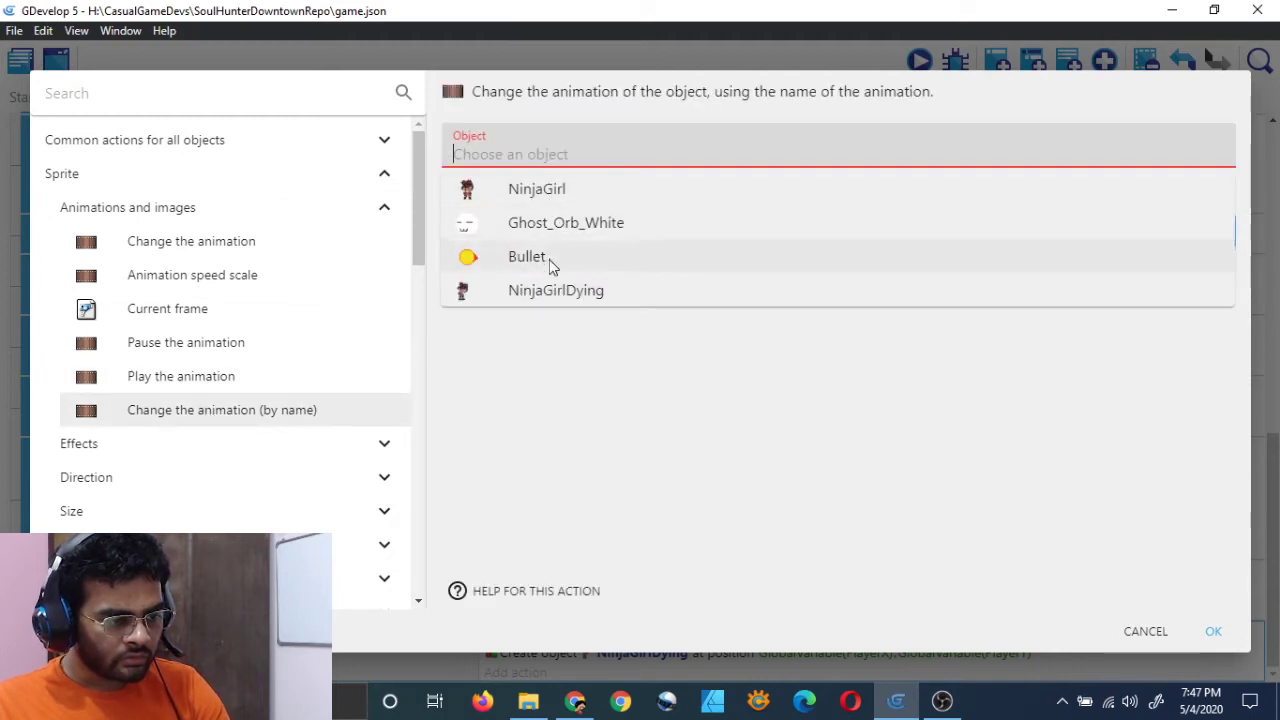
Make the action set NinjaGirlDying's animation to "Dying", confirm it, and save
left_click(560, 288)
left_click(574, 196)
type("\"")
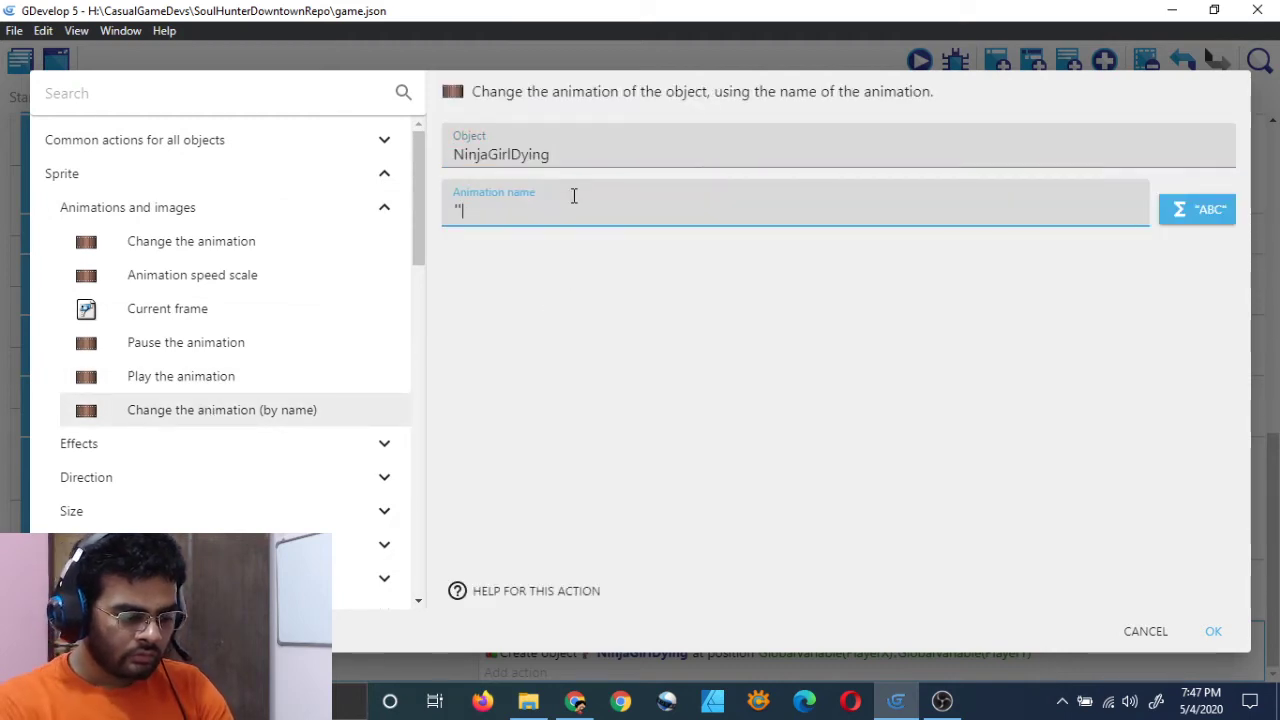
type("Dying\"")
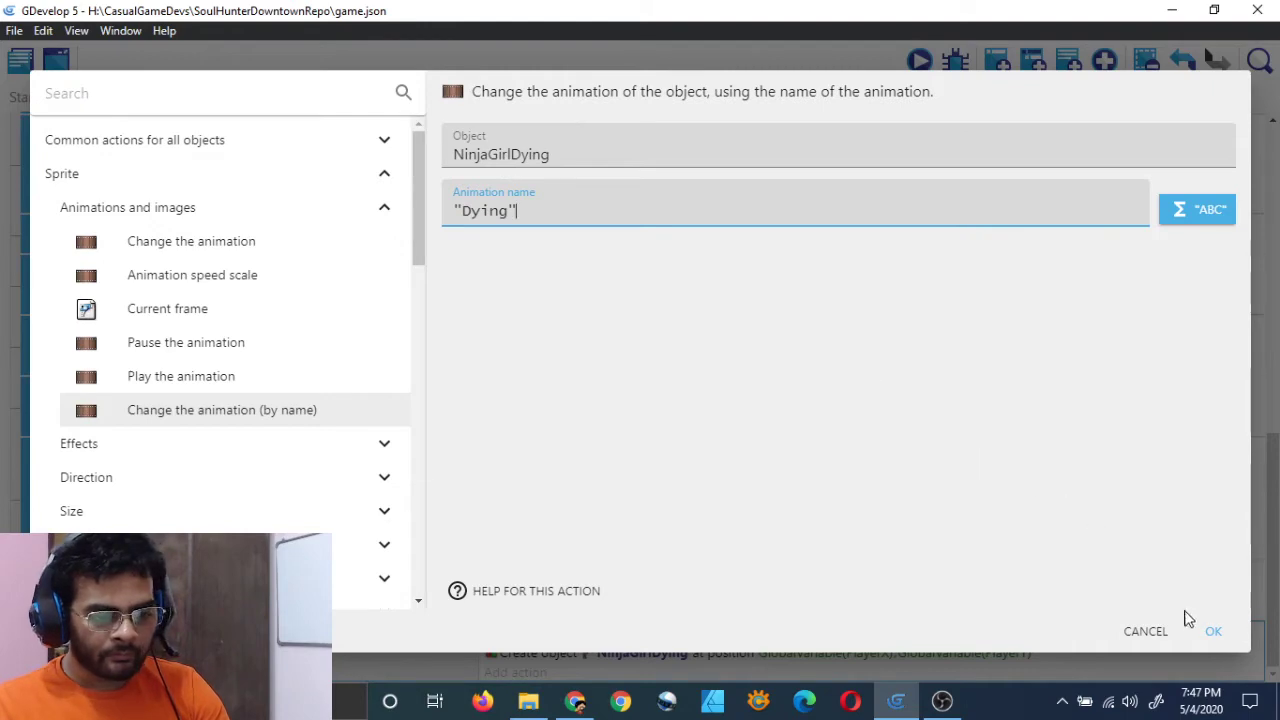
left_click(1213, 632)
key("ctrl+s")
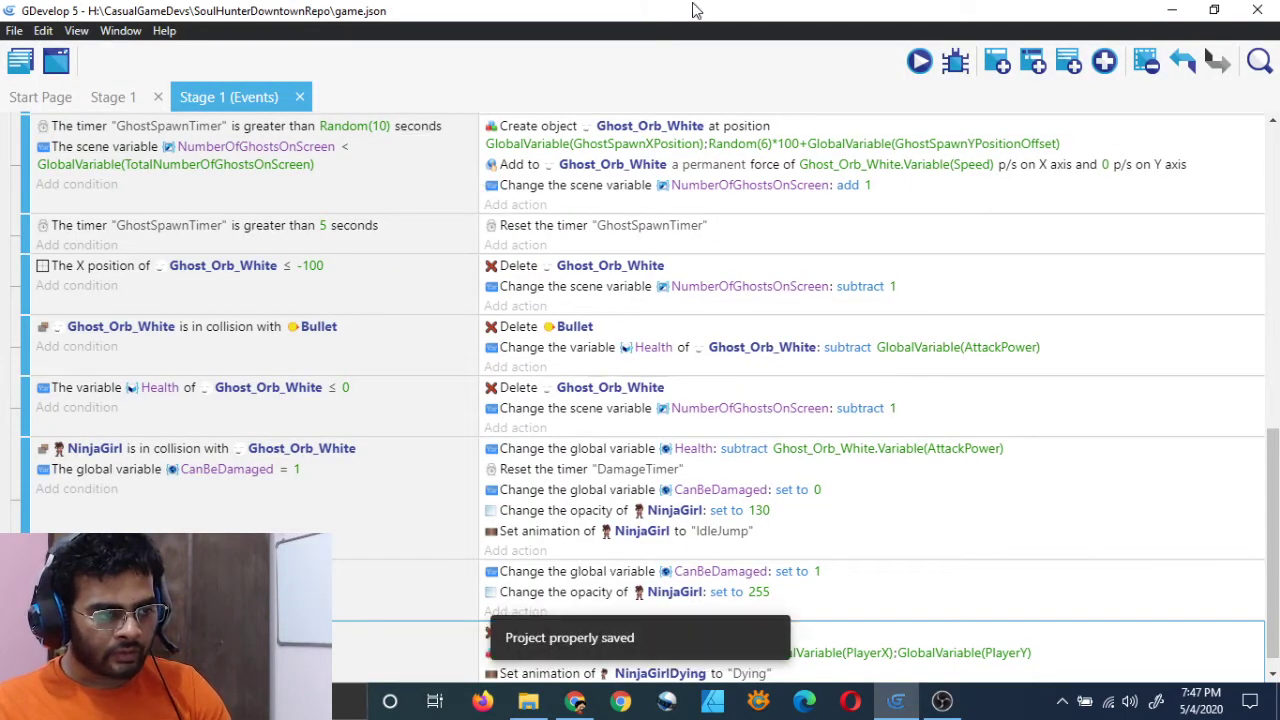
key("F5")
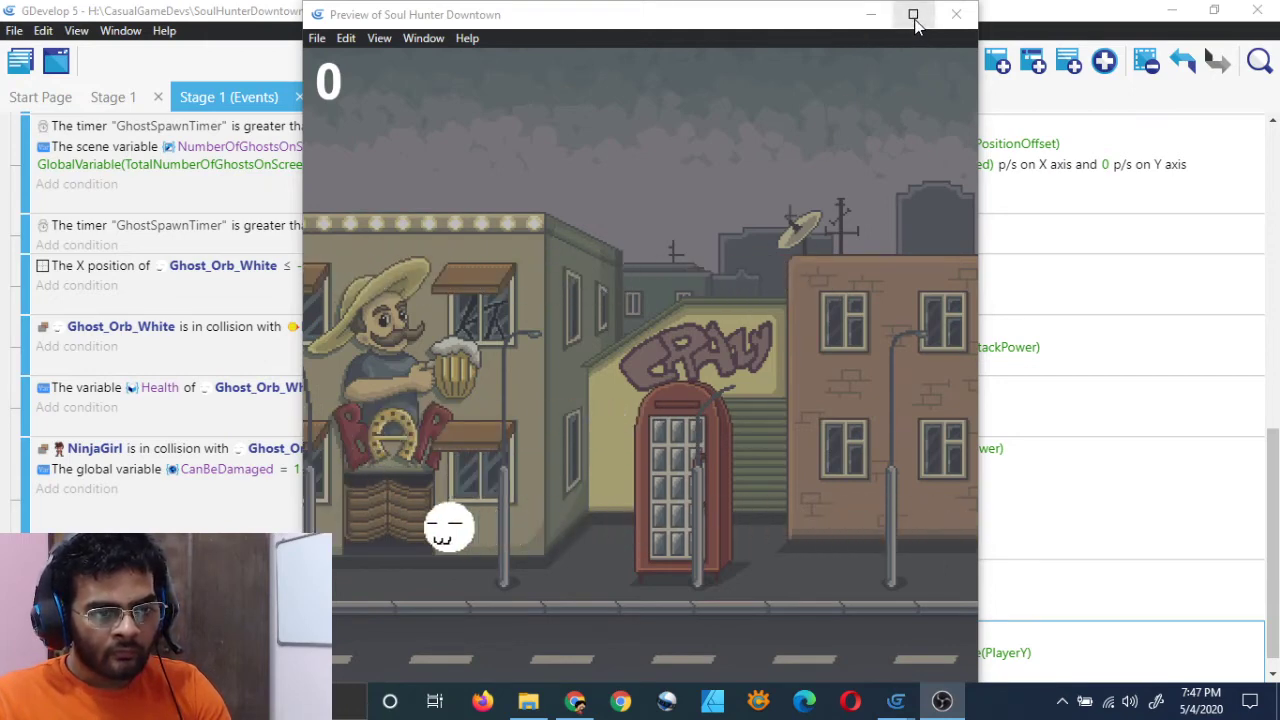
left_click(956, 14)
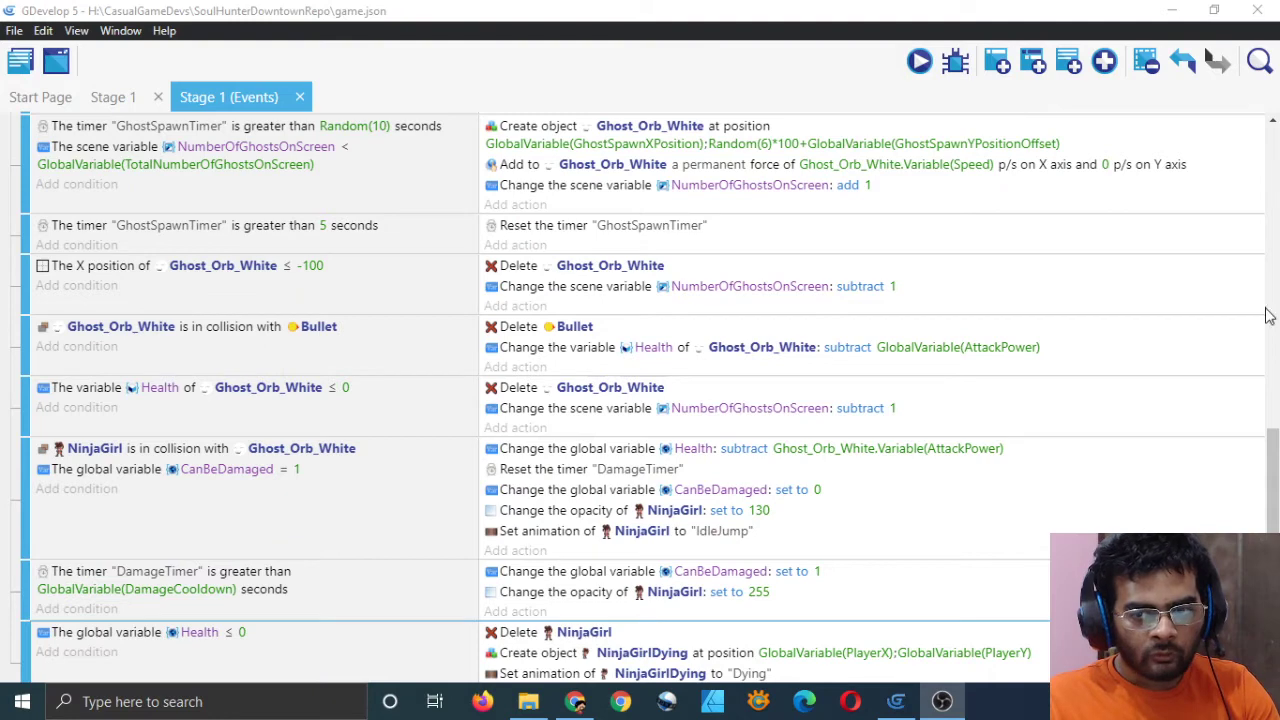
scroll(460, 530, "down", 1)
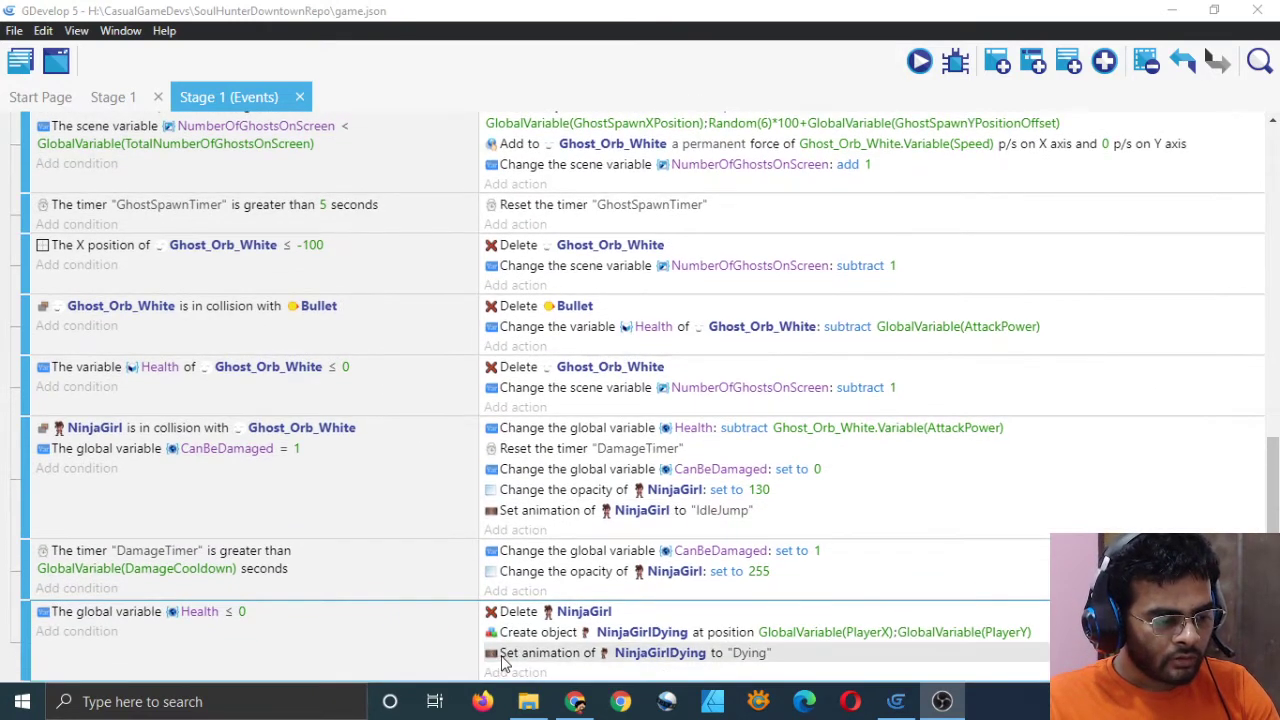
double_click(538, 637)
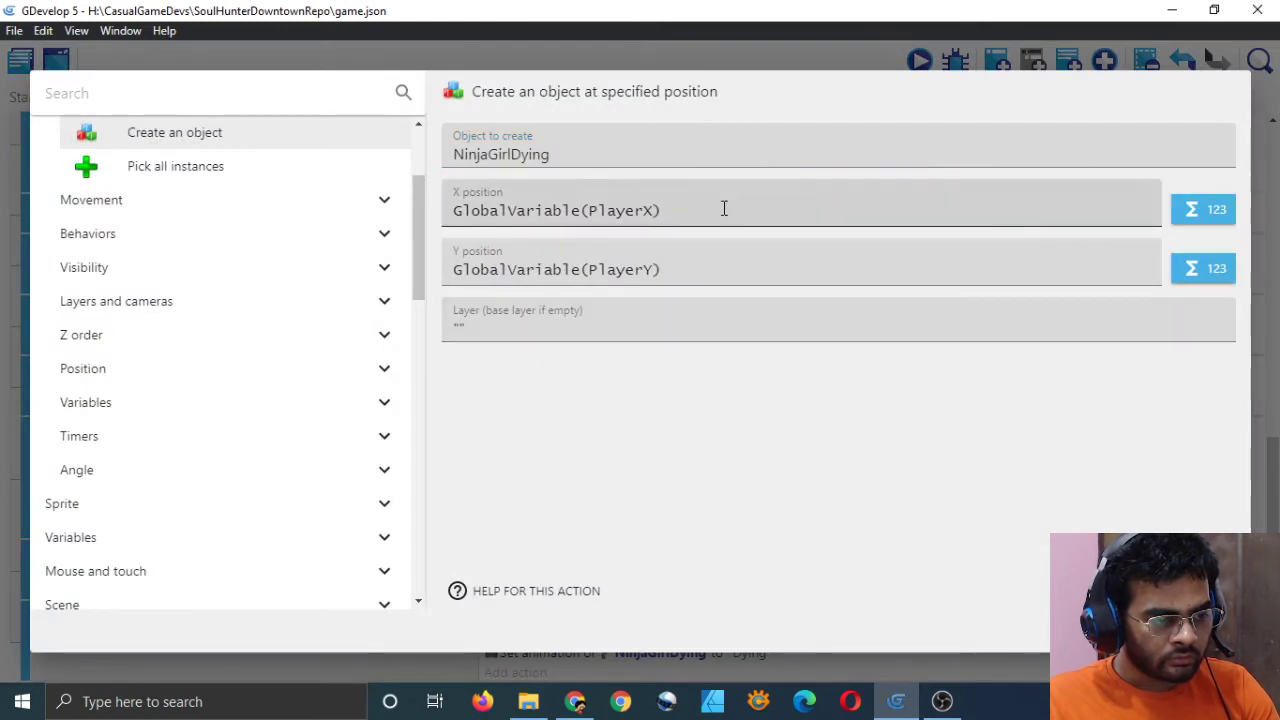
left_click(729, 211)
left_click(749, 429)
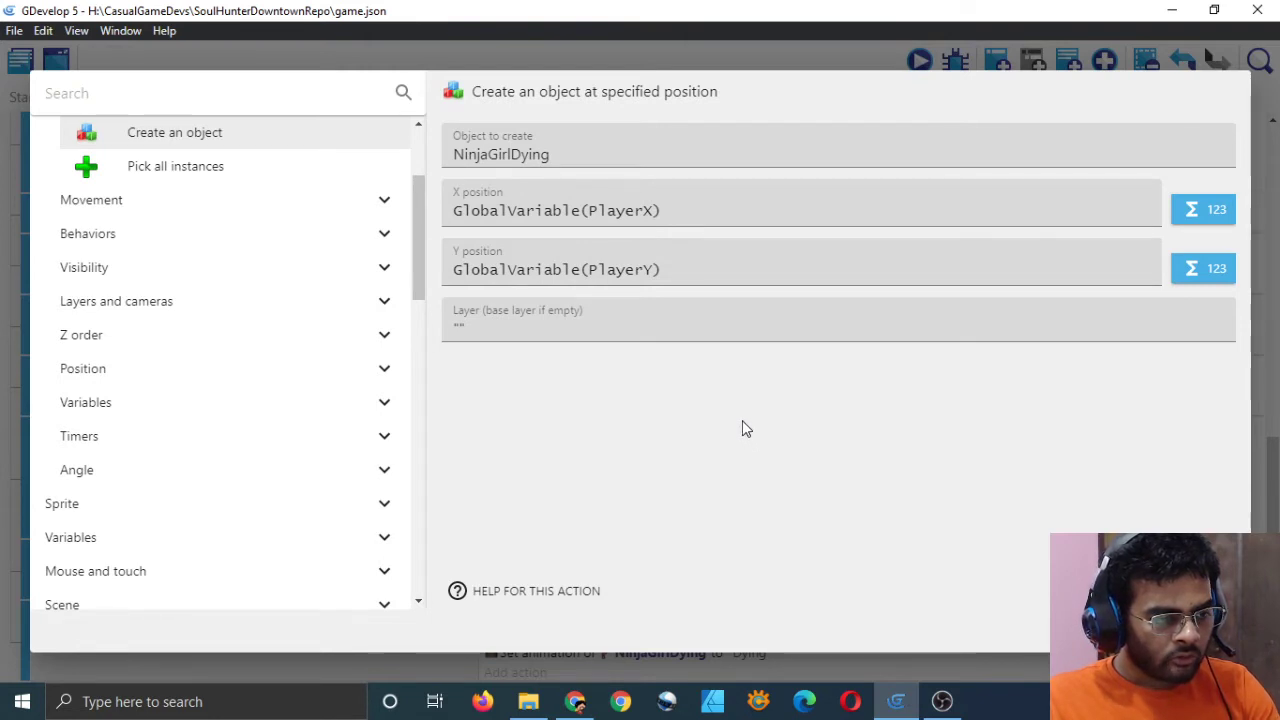
scroll(417, 417, "up", 2)
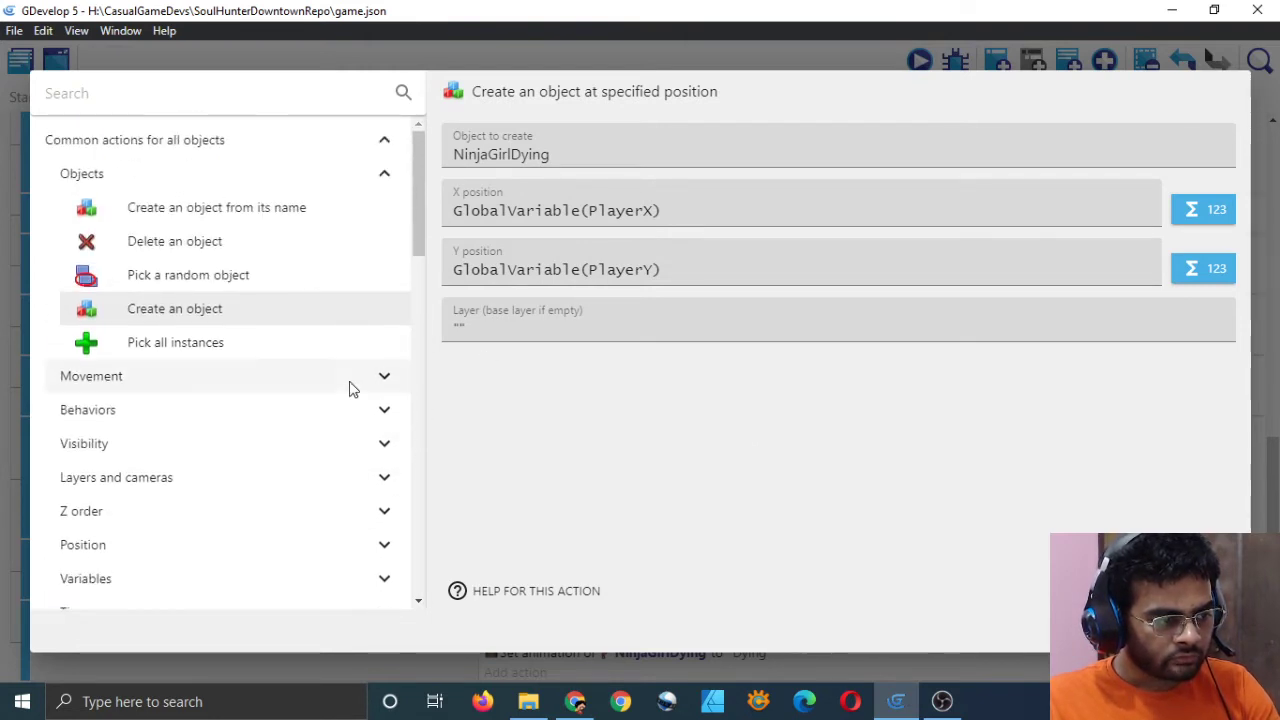
left_click(26, 36)
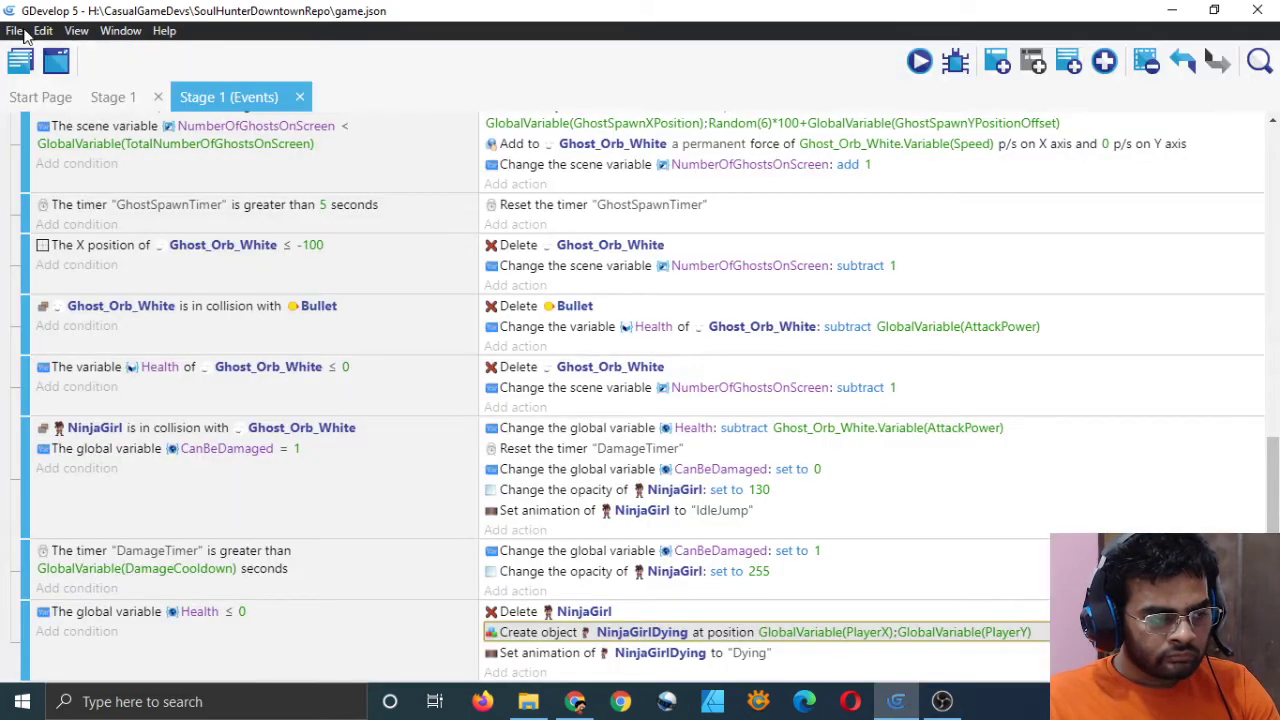
left_click(115, 97)
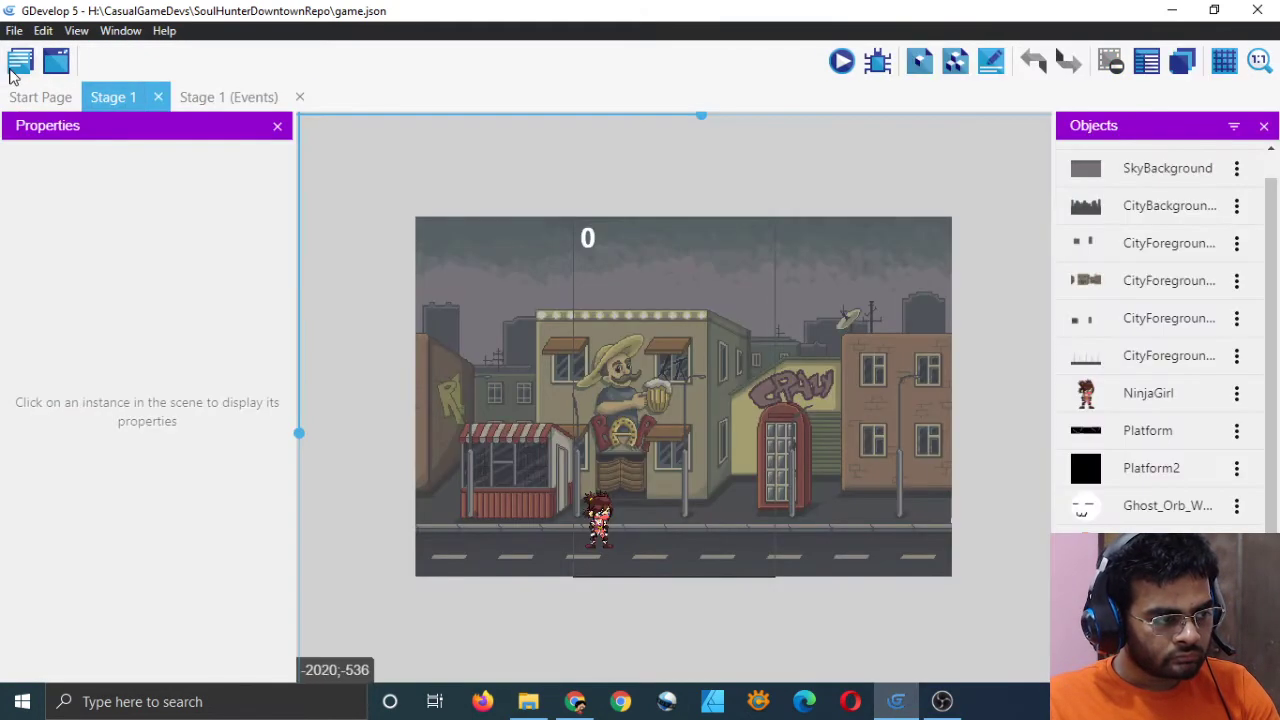
left_click(20, 61)
left_click(275, 56)
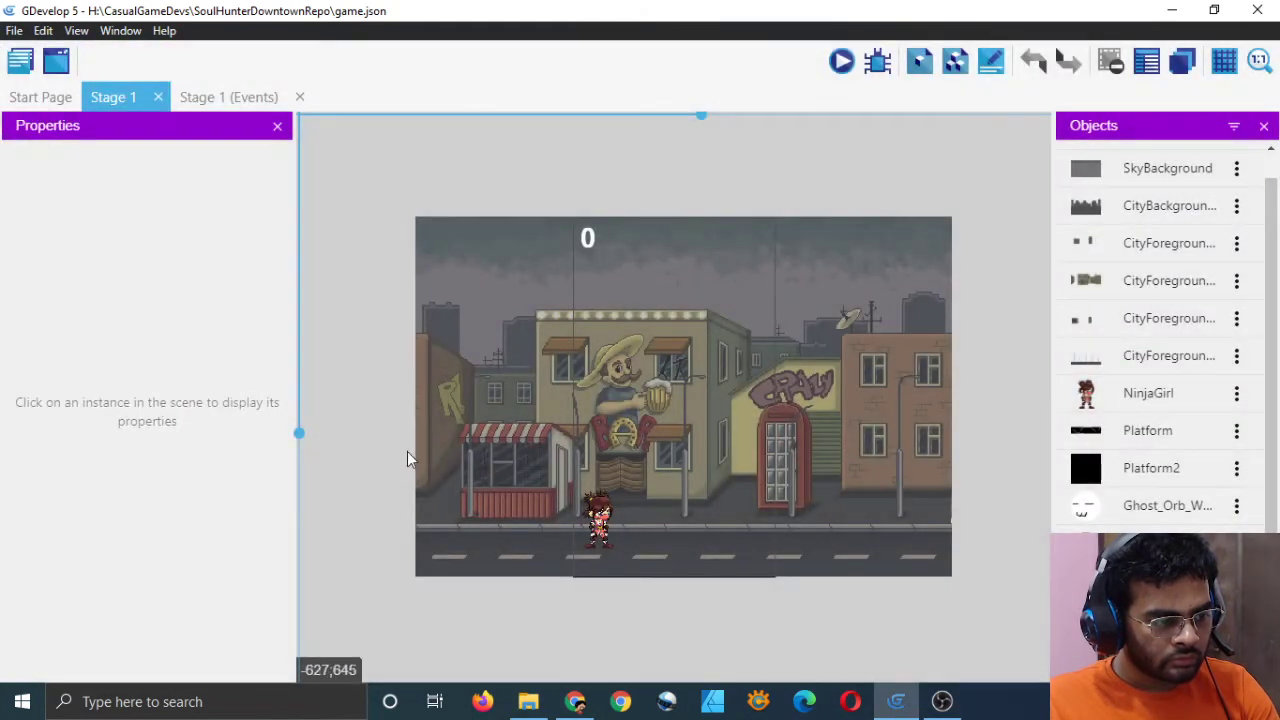
left_click(604, 537)
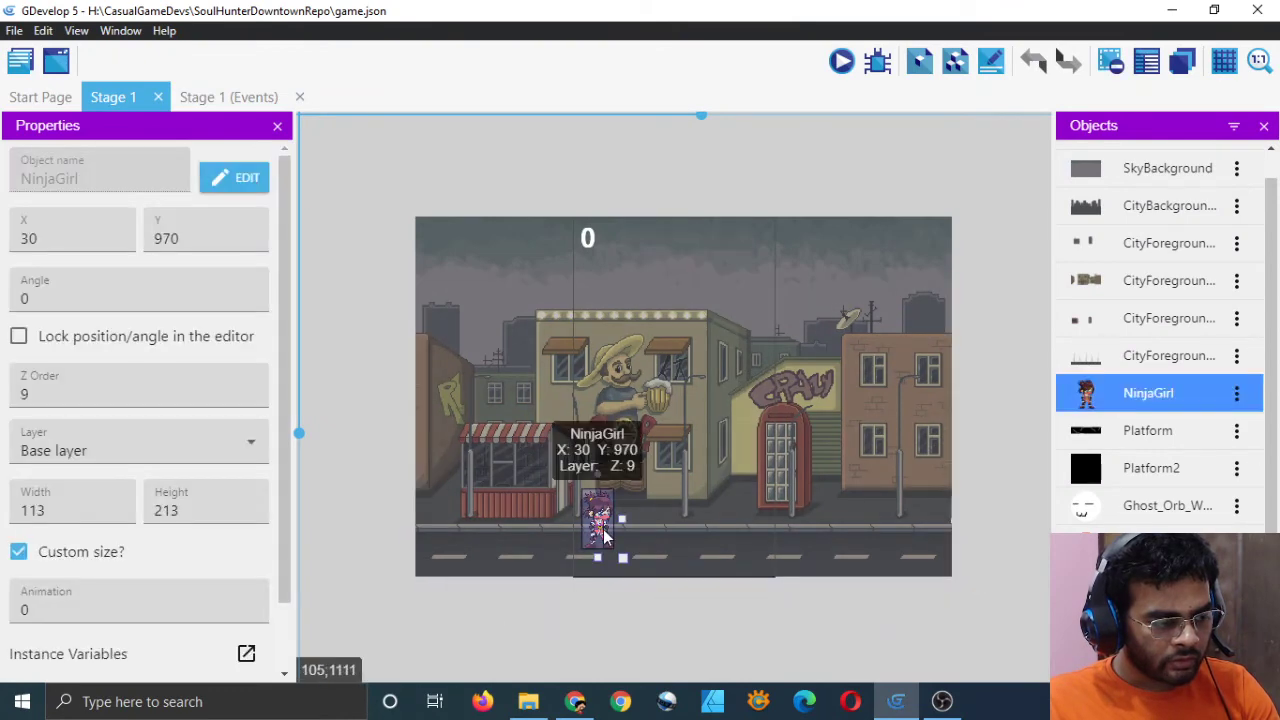
left_click_drag(284, 298, 279, 394)
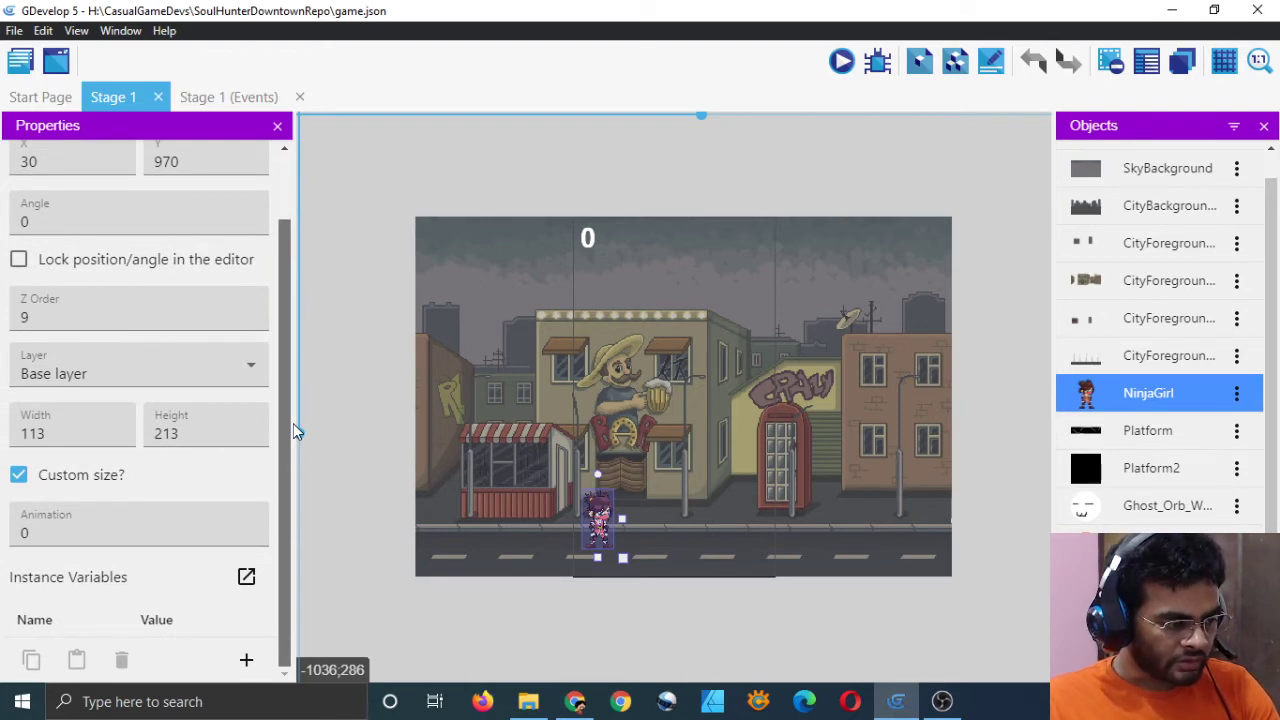
scroll(288, 243, "up", 2)
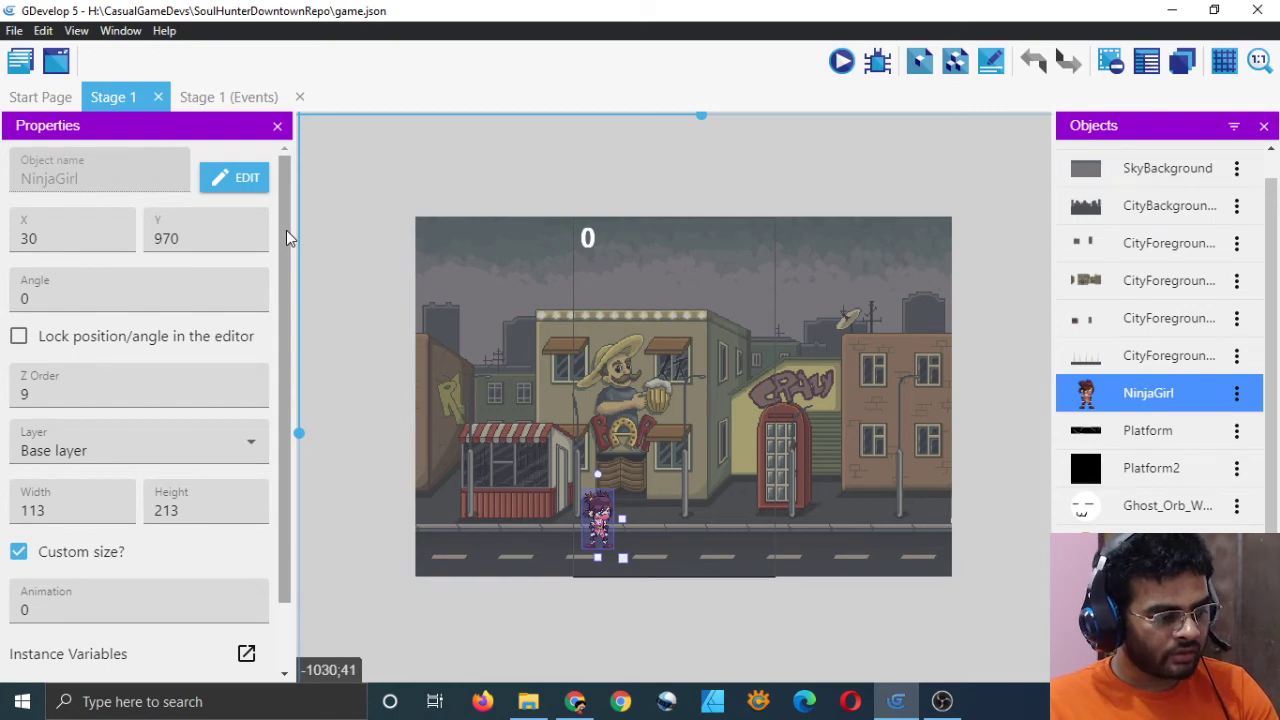
left_click(228, 97)
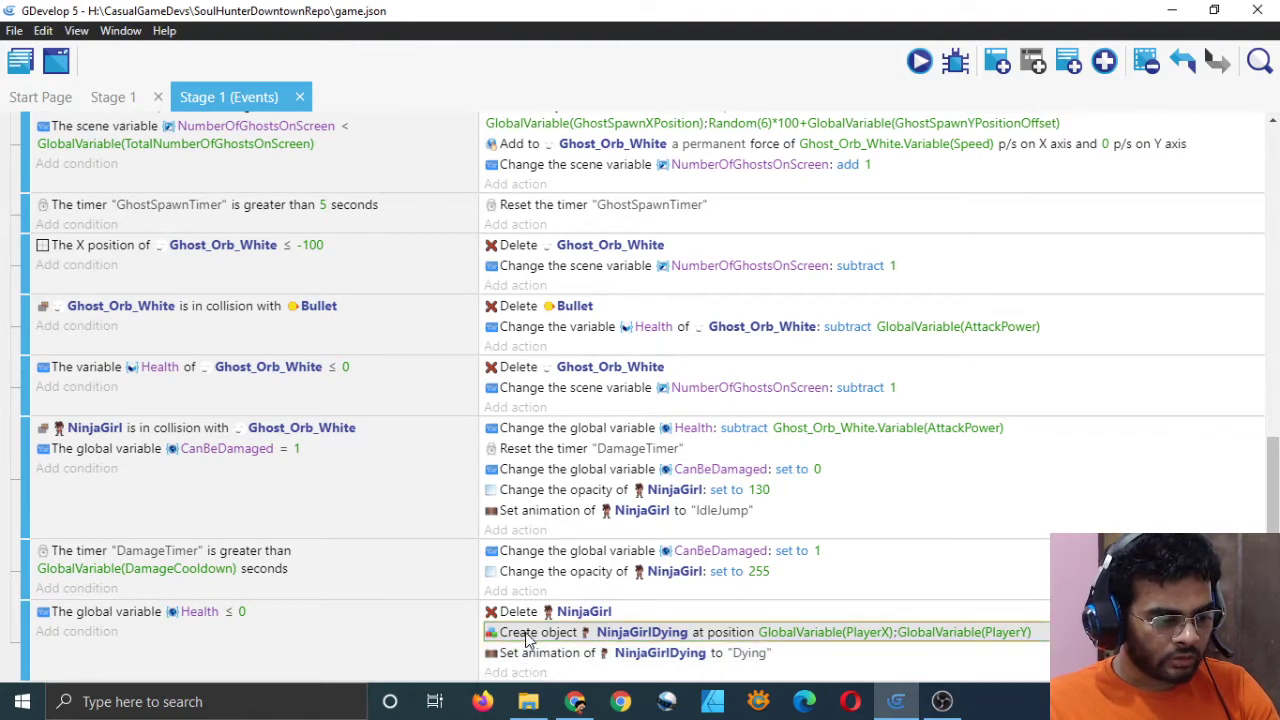
Set the Create object NinjaGirlDying action's layer to Spawn Layer and save the project
double_click(520, 636)
left_click(637, 320)
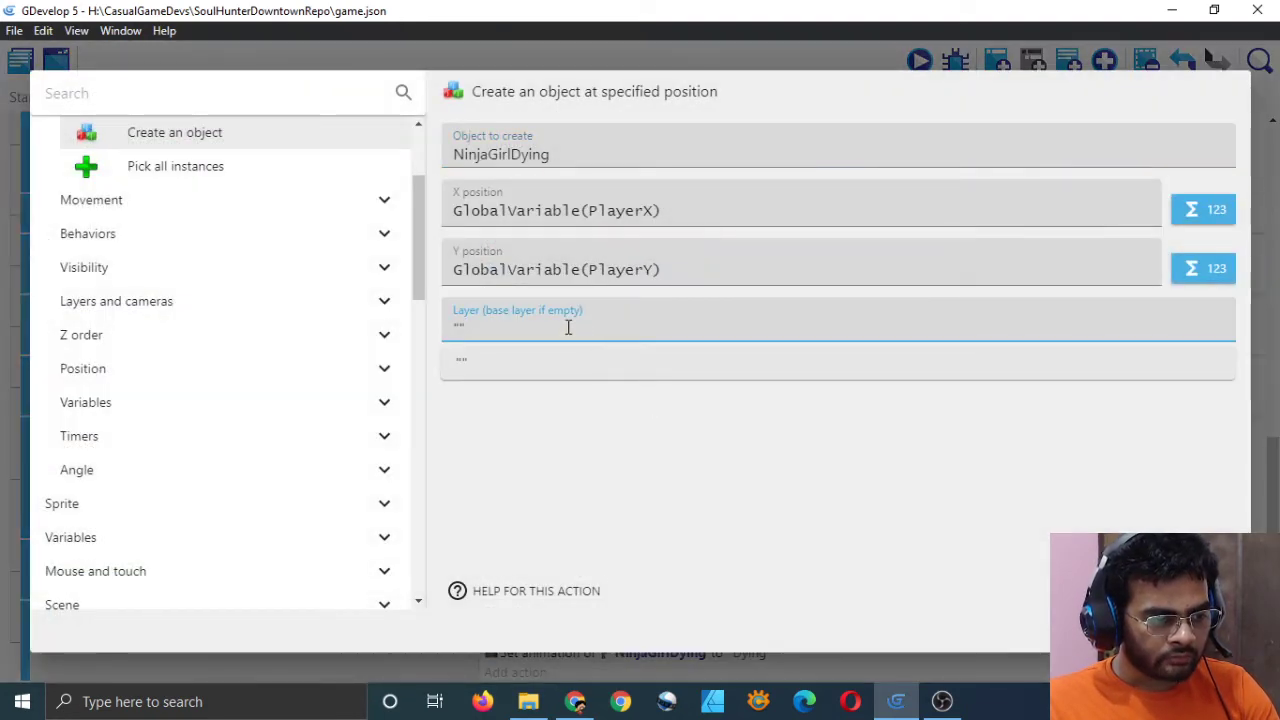
left_click(583, 398)
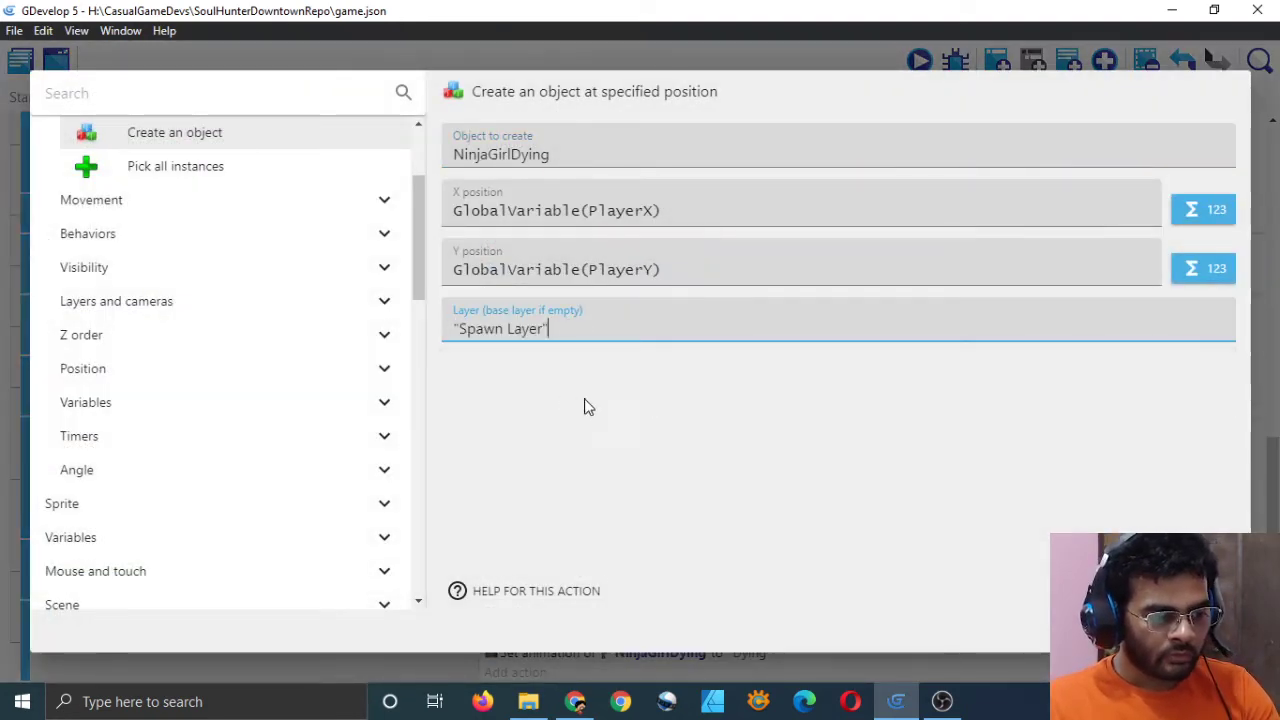
key("Return")
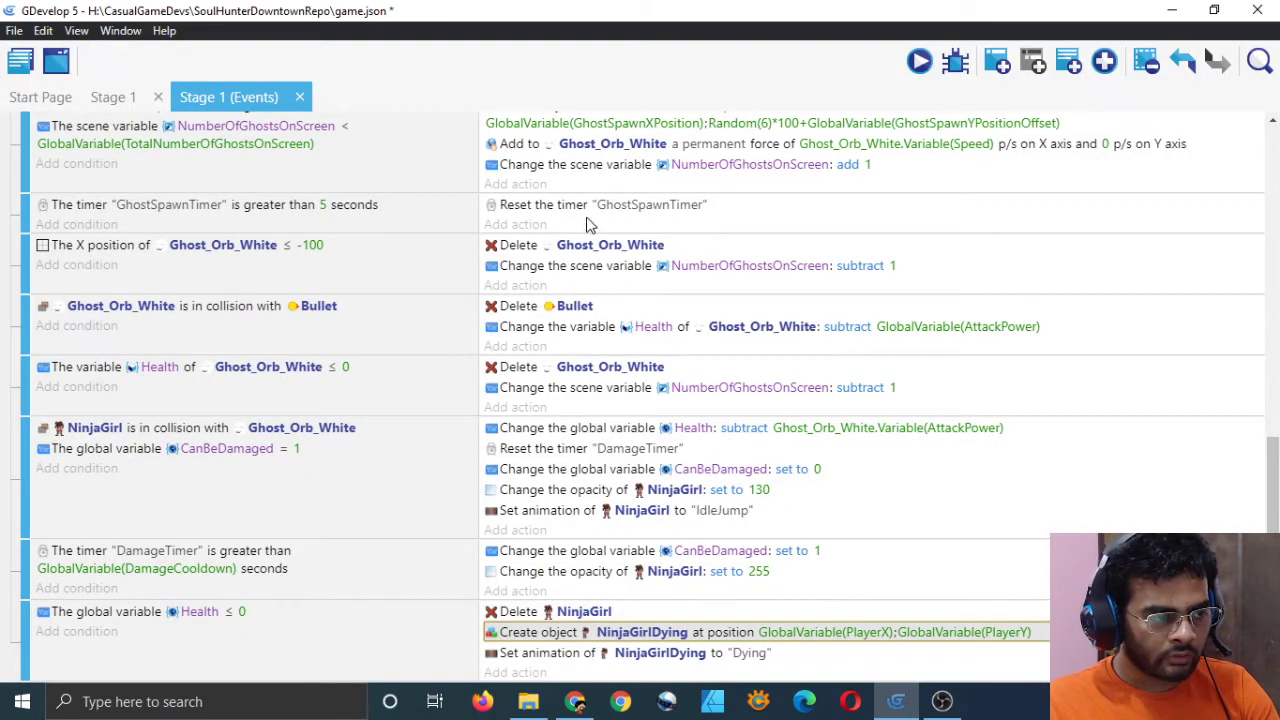
key("ctrl+s")
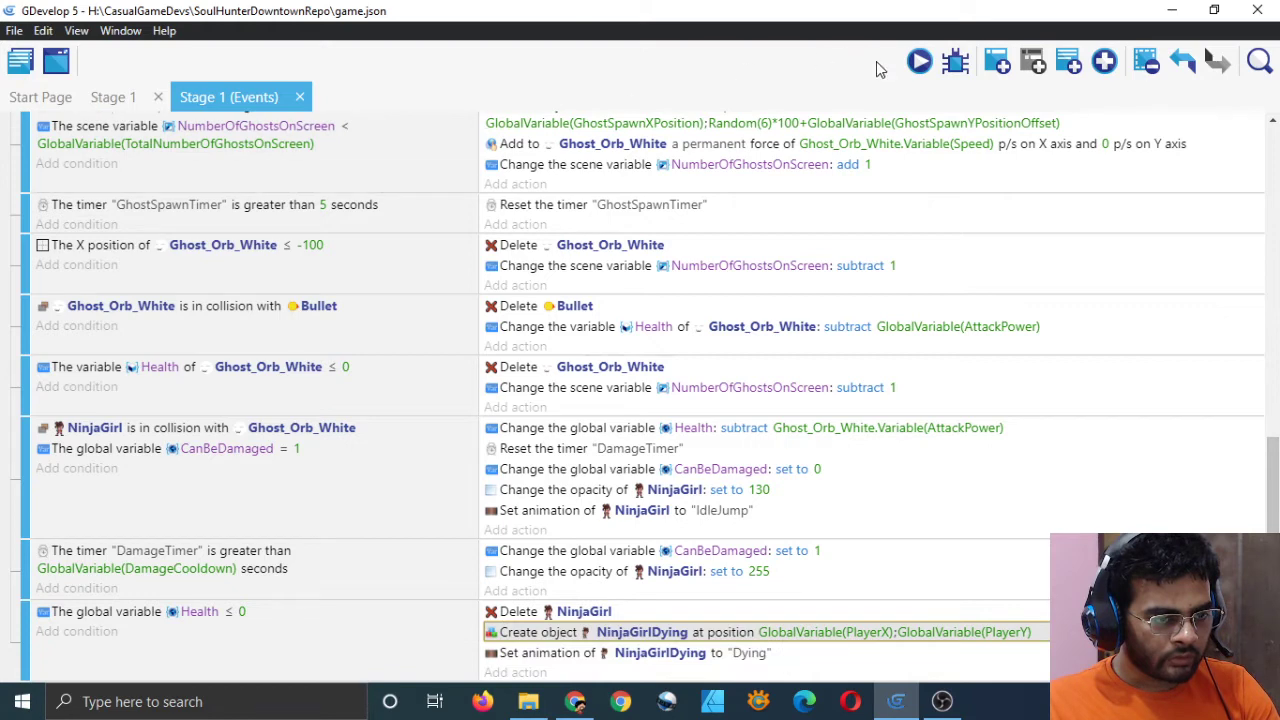
left_click(919, 62)
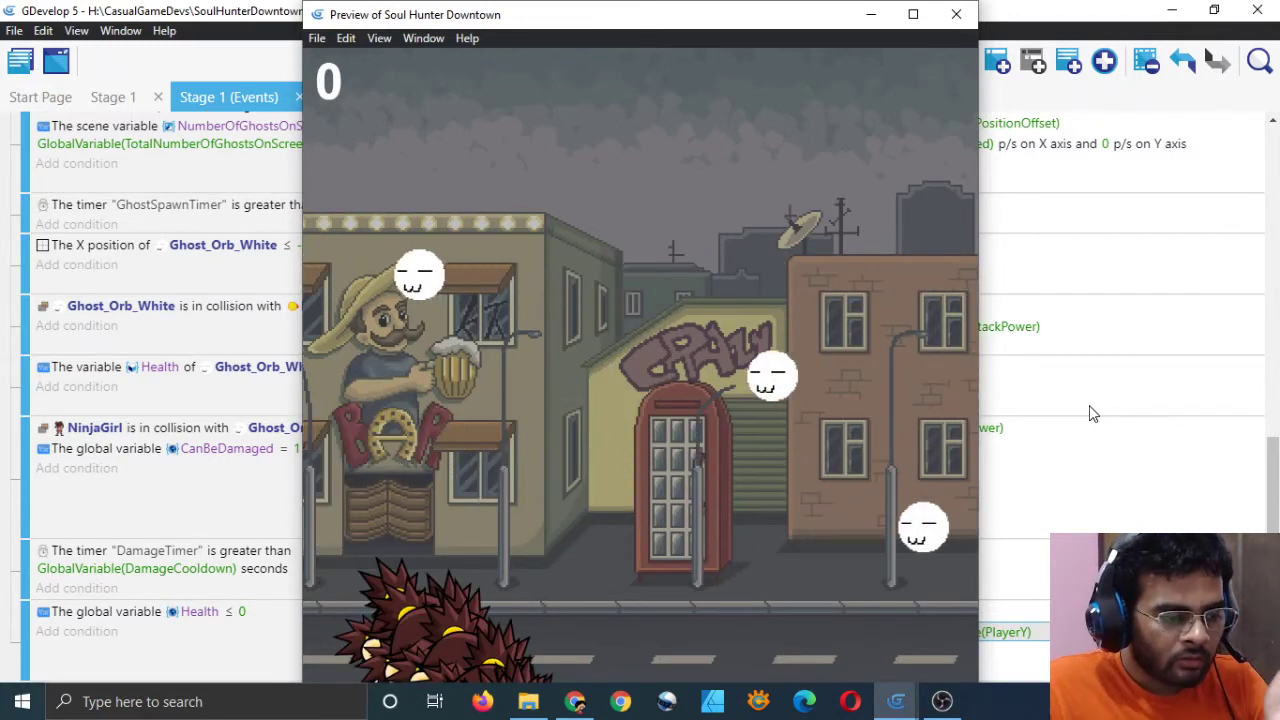
left_click(913, 16)
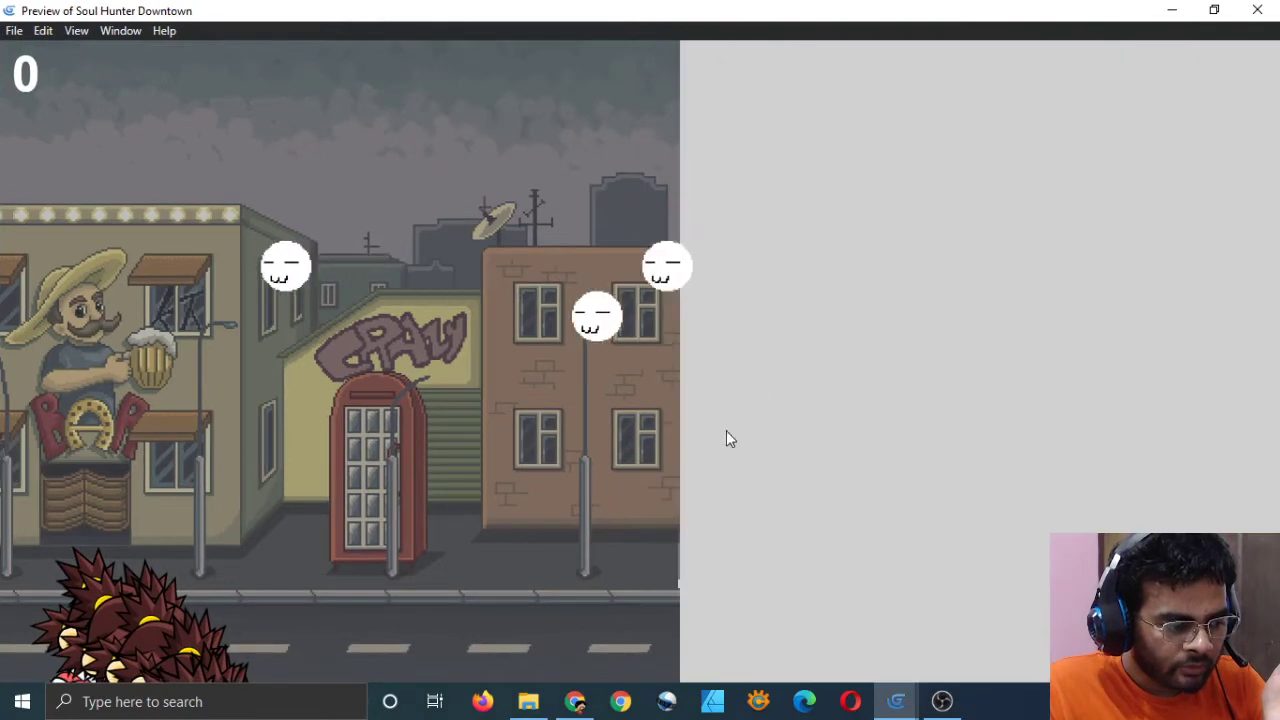
left_click(1262, 8)
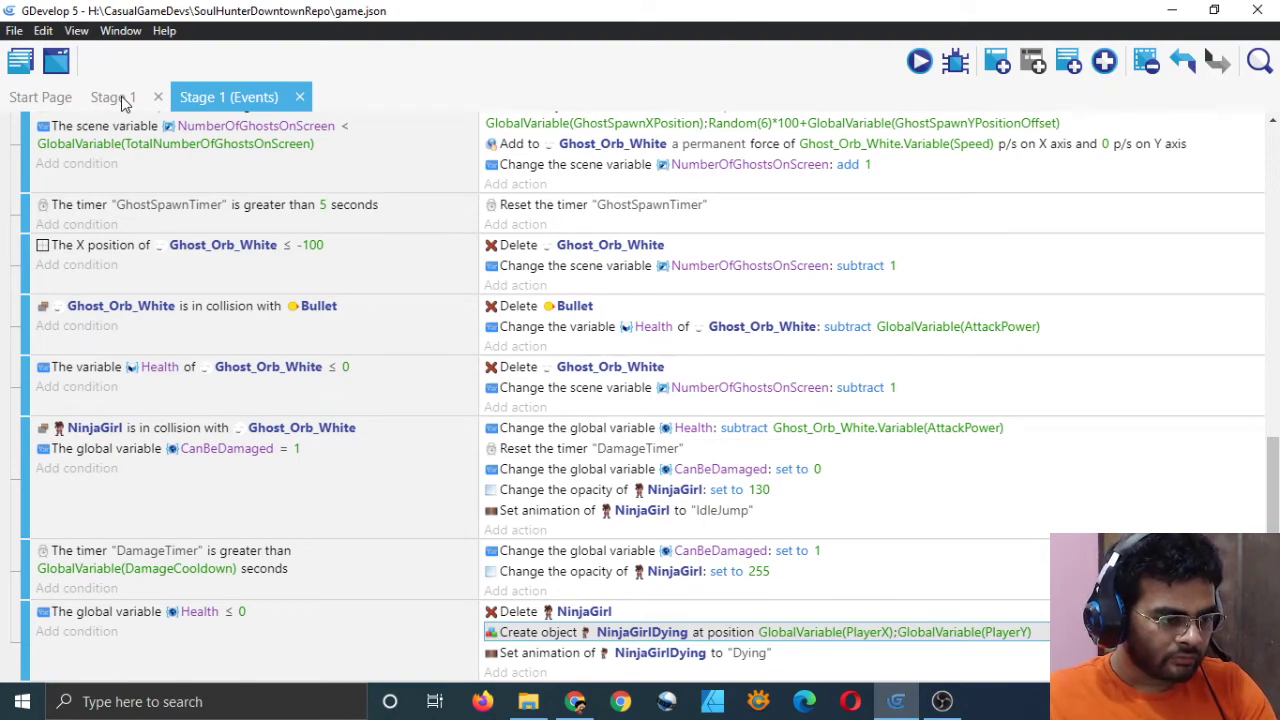
Leave the event sheet for the Stage 1 scene editor, where NinjaGirl sits at X 30, Y 970
scroll(320, 560, "up", 10)
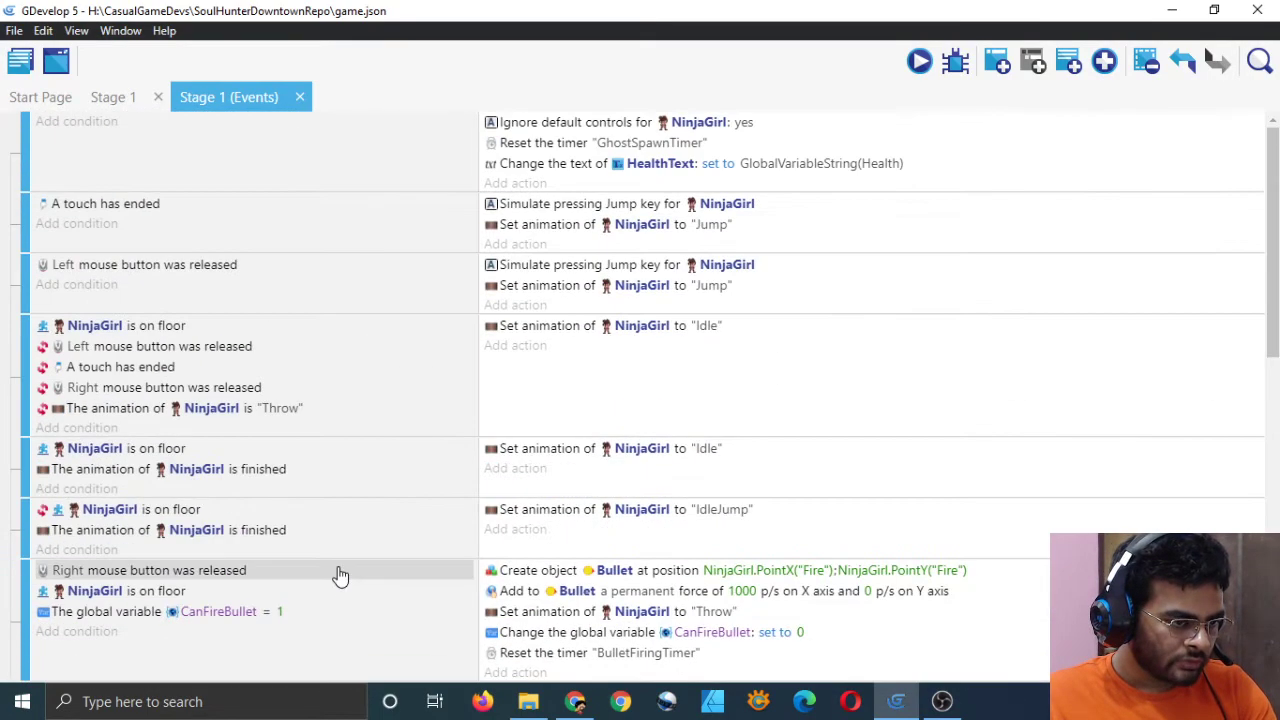
scroll(331, 566, "down", 10)
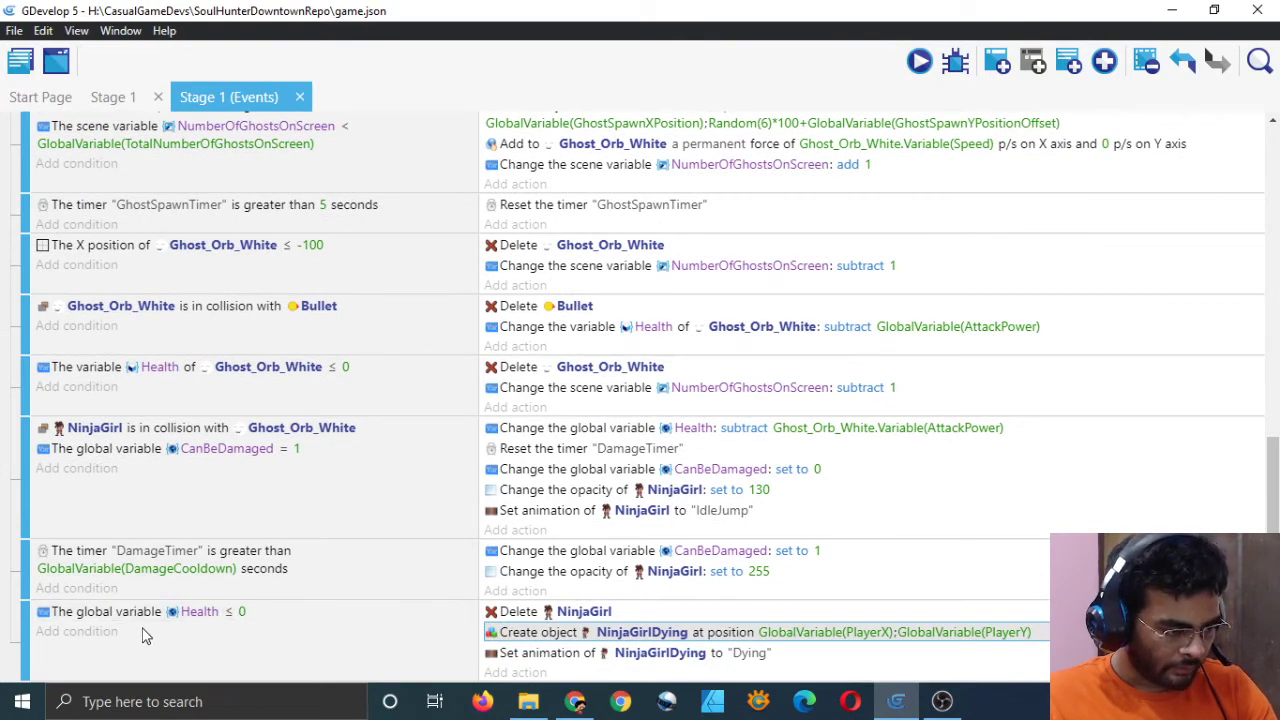
left_click(112, 97)
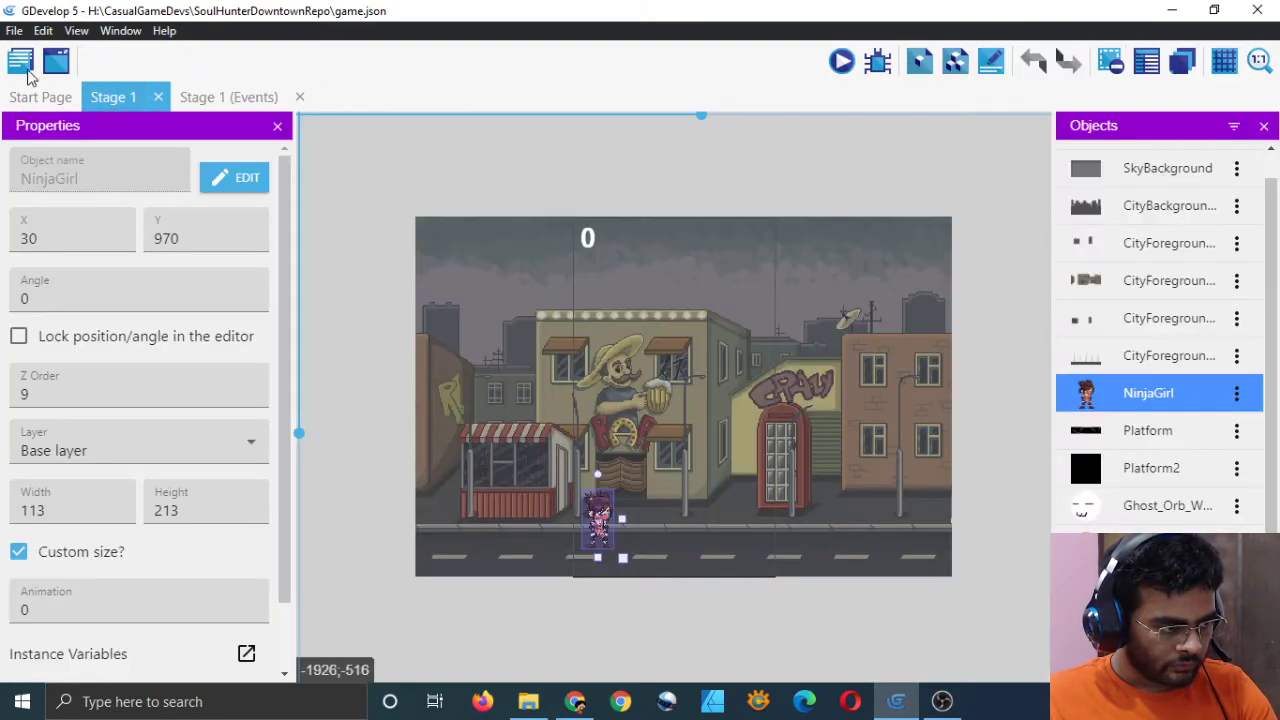
Add a new global variable named HasDied under Game settings > Global variables
left_click(20, 62)
left_click(242, 94)
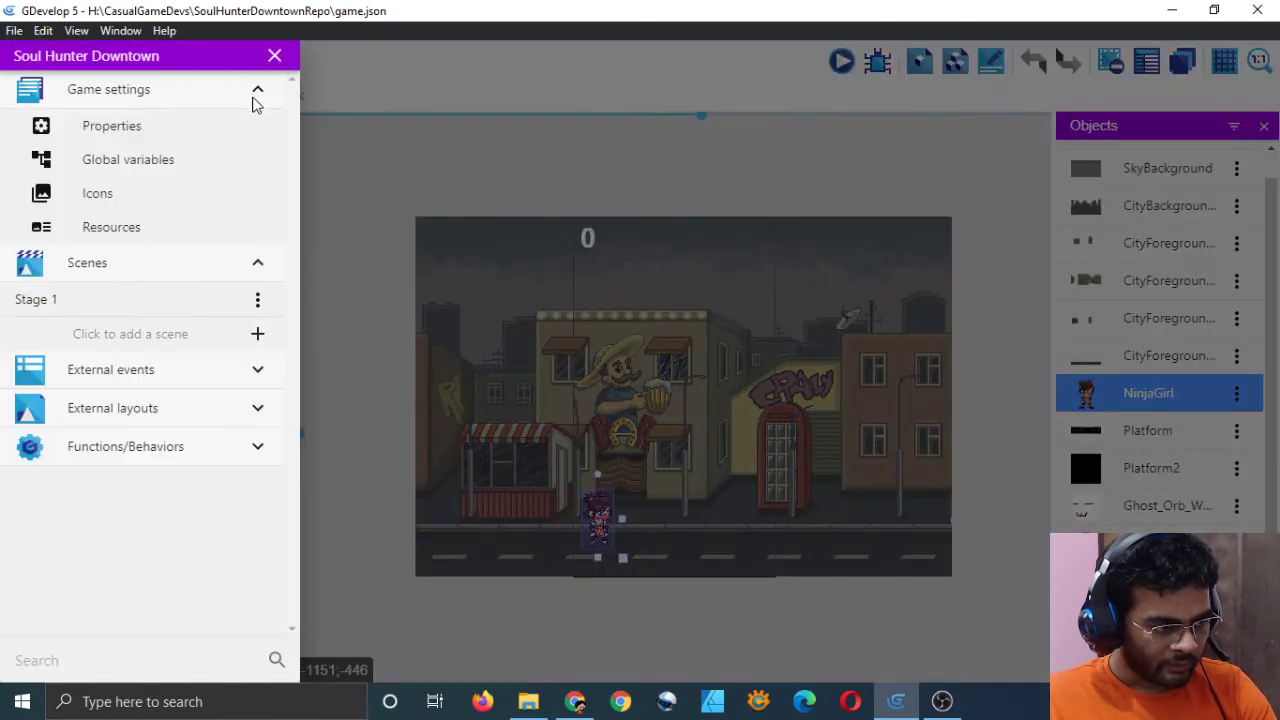
left_click(185, 165)
scroll(541, 378, "down", 2)
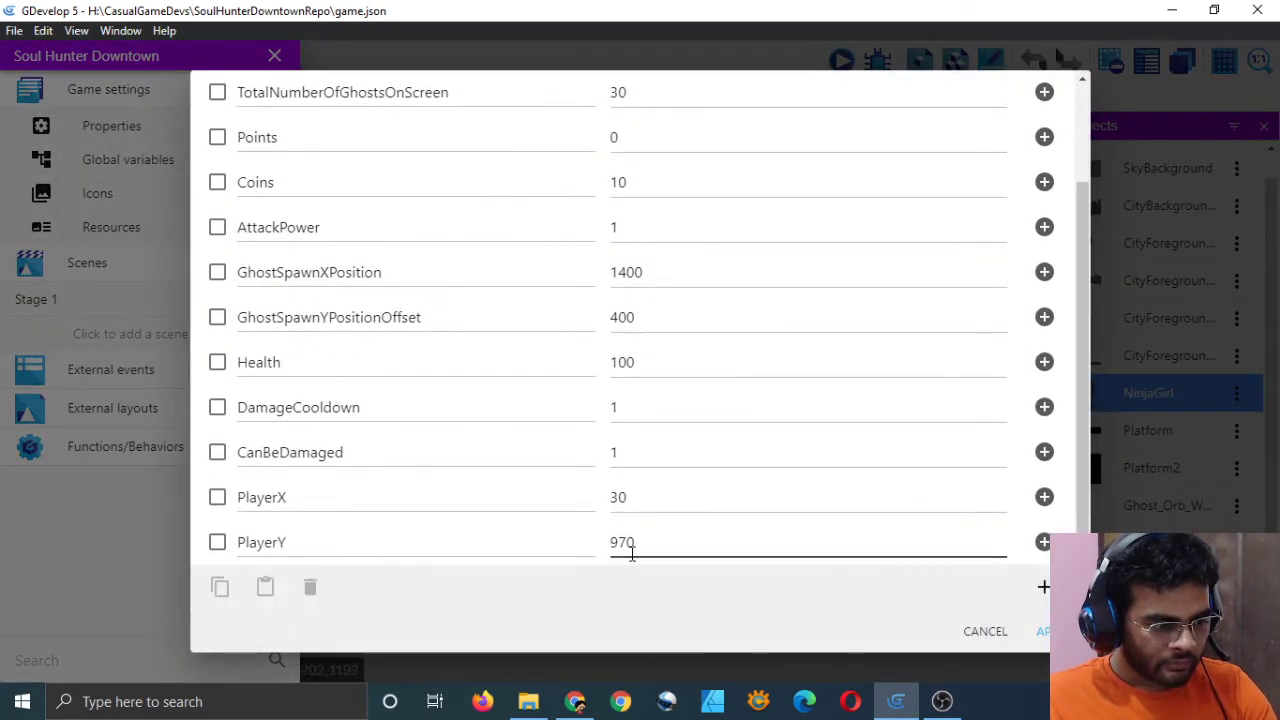
left_click(1043, 587)
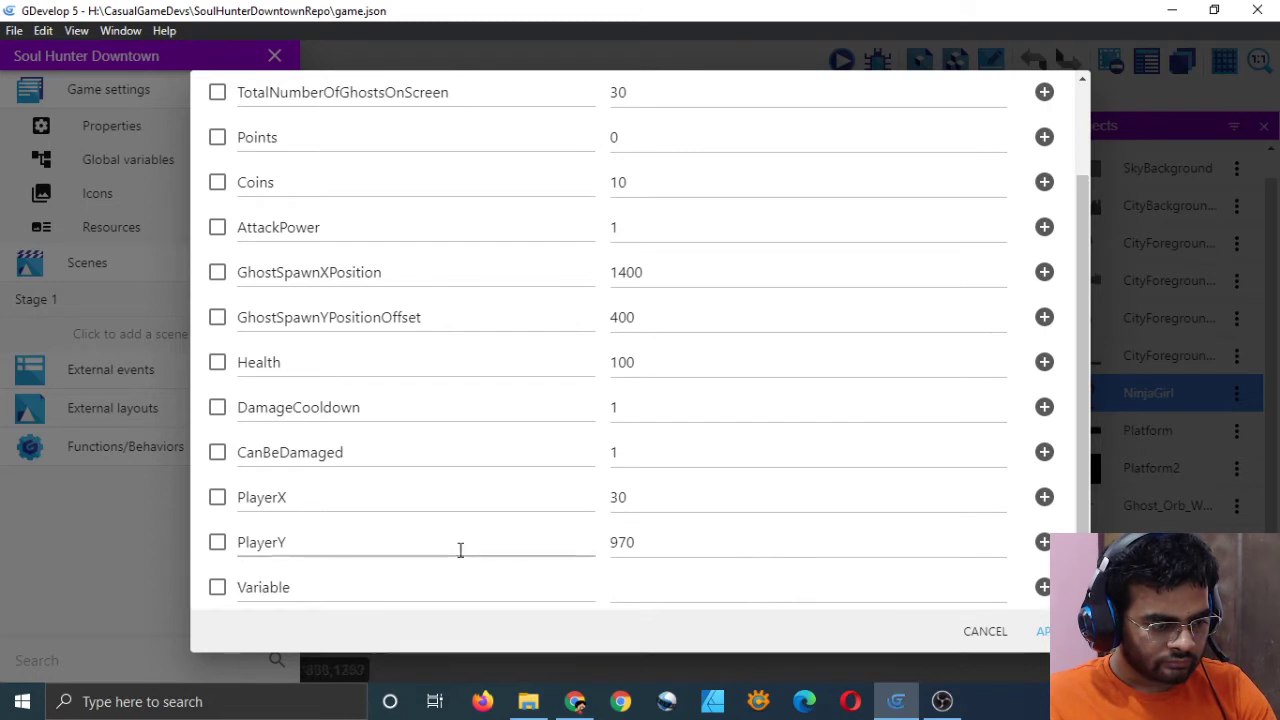
key("BackSpace")
key("BackSpace")
key("BackSpace")
key("BackSpace")
key("BackSpace")
key("BackSpace")
key("BackSpace")
key("BackSpace")
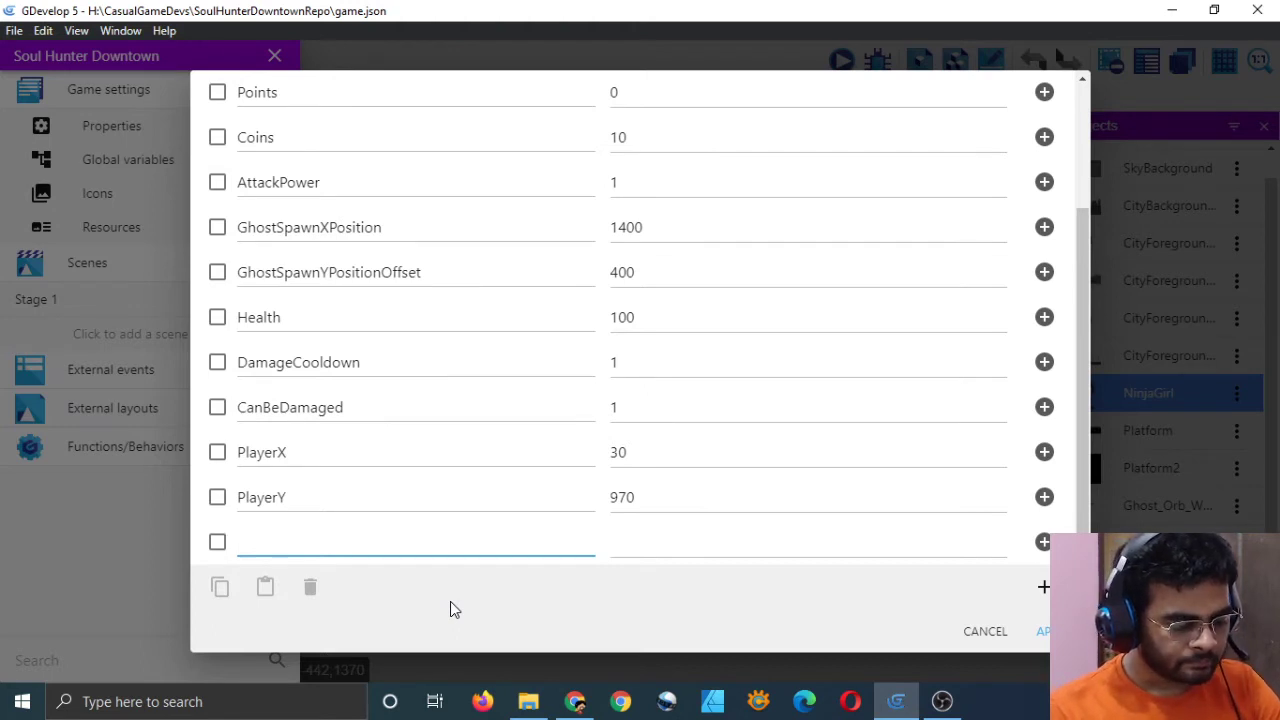
type("HasDied")
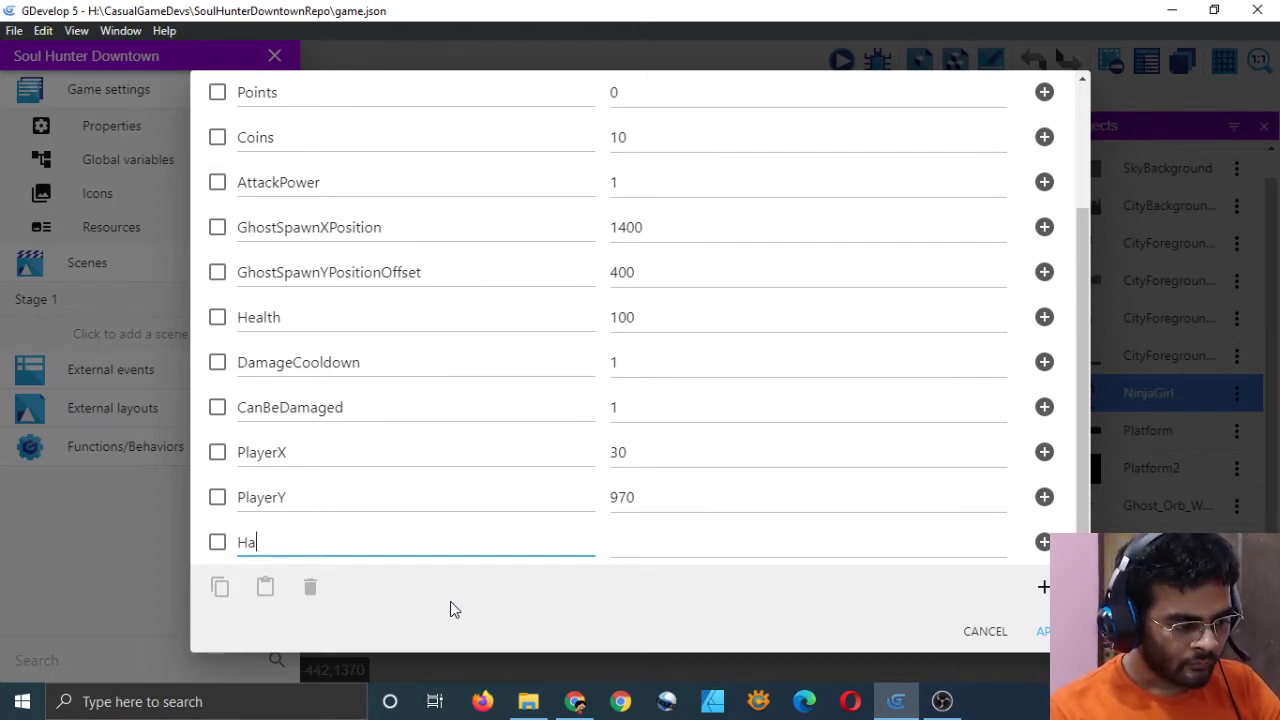
left_click(644, 540)
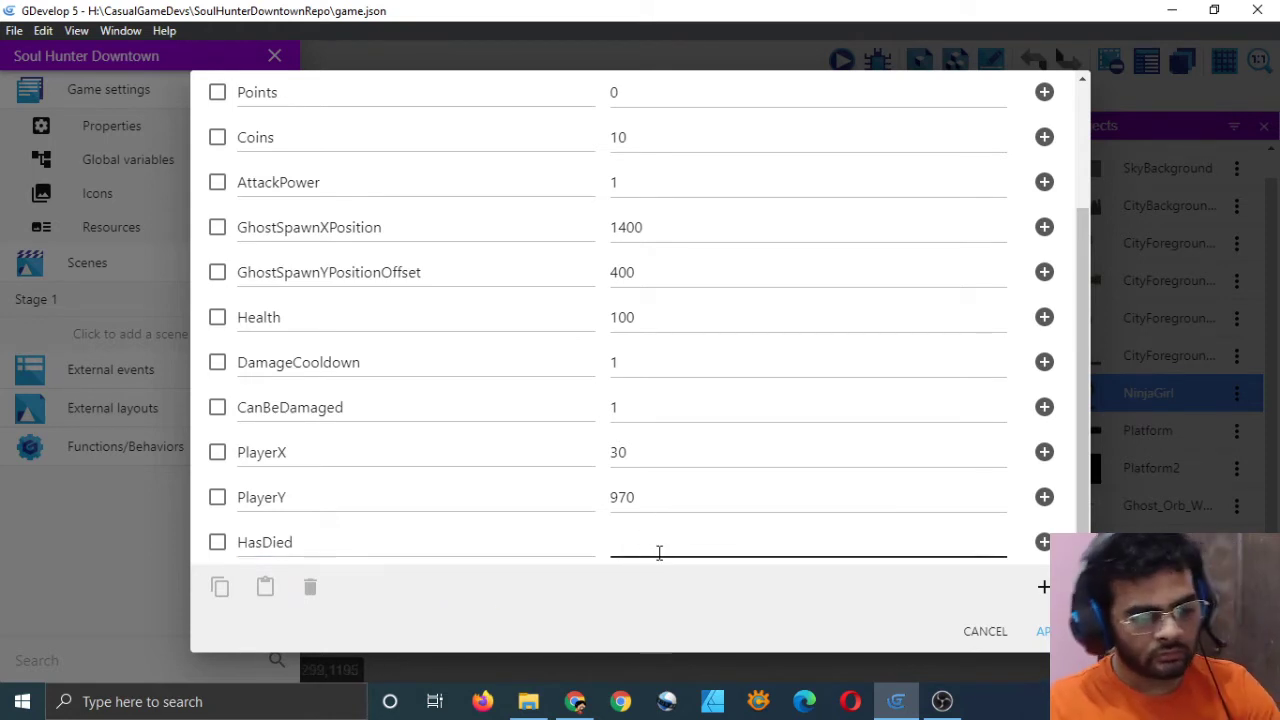
Give HasDied the value 0, apply it, save, and go to the Stage 1 events
left_click(659, 550)
type("0")
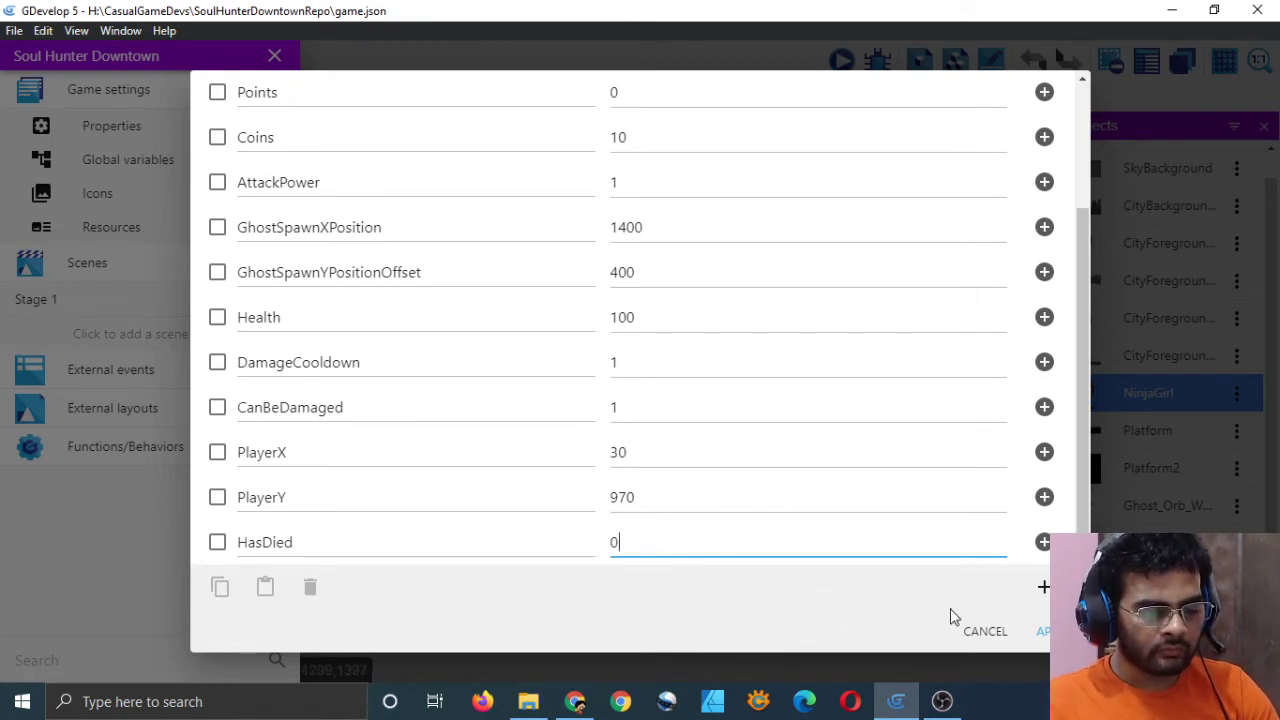
left_click(1043, 631)
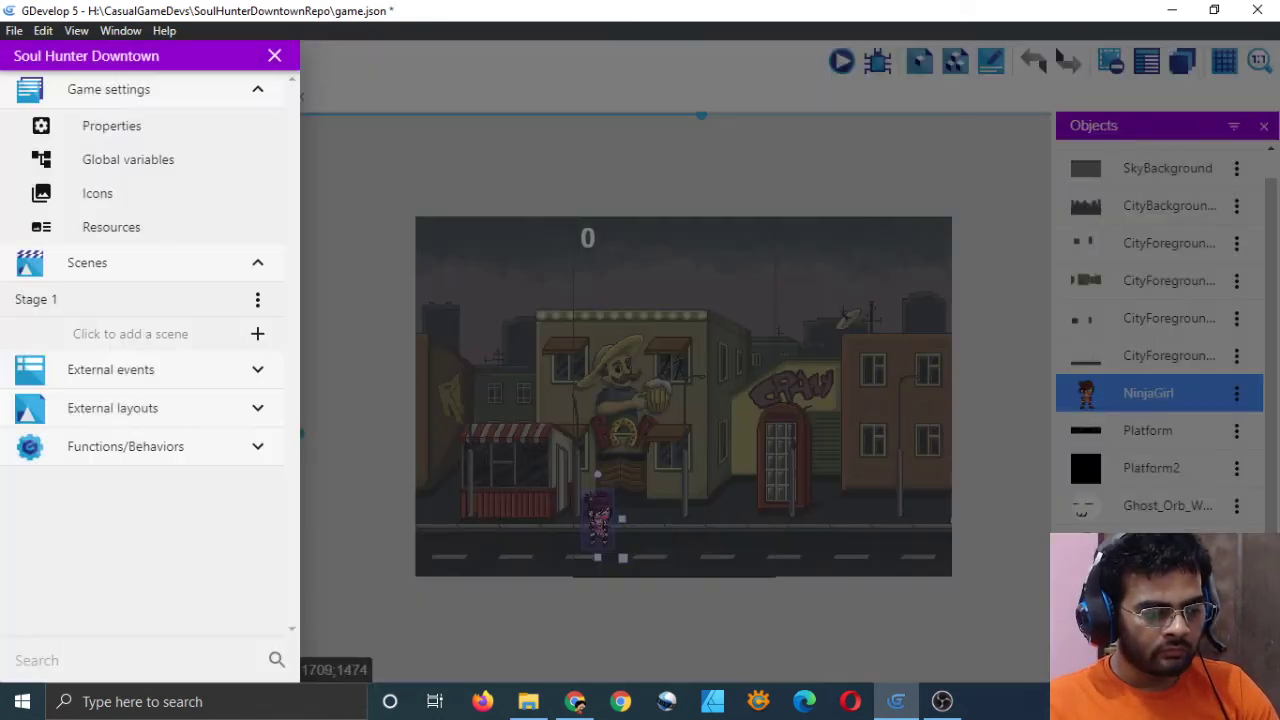
left_click(275, 56)
key("ctrl+s")
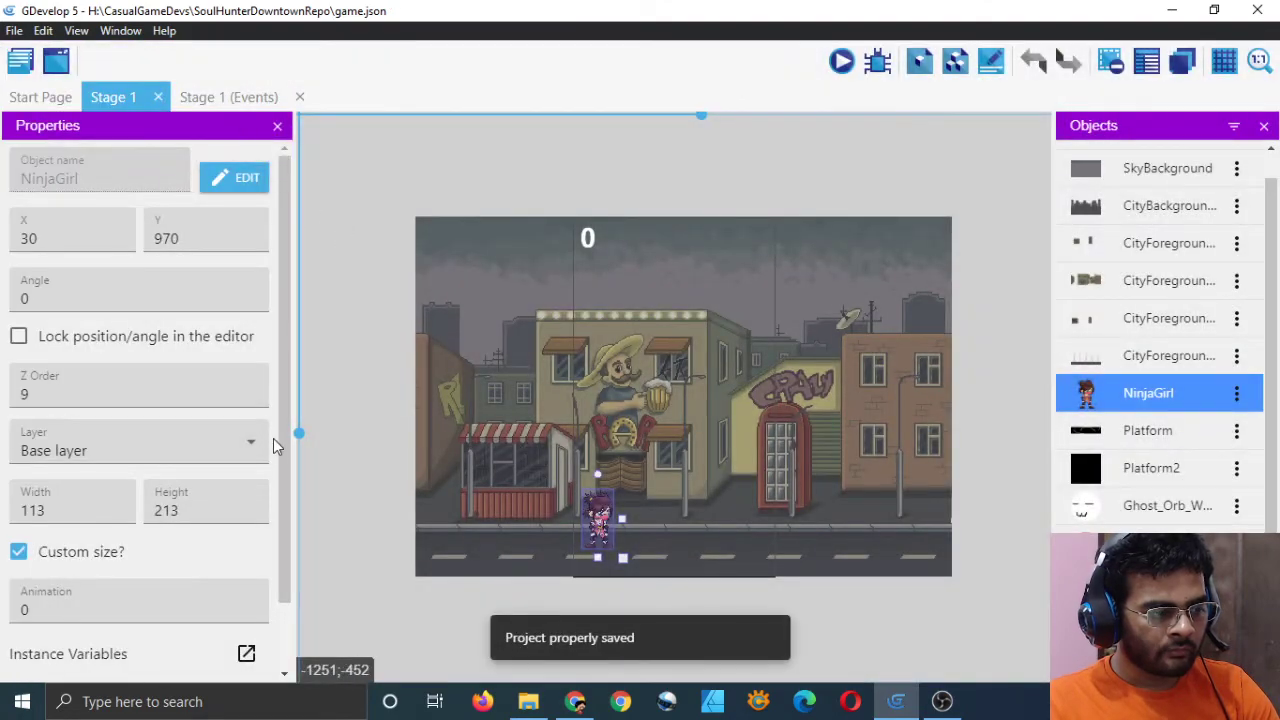
key("ctrl+Tab")
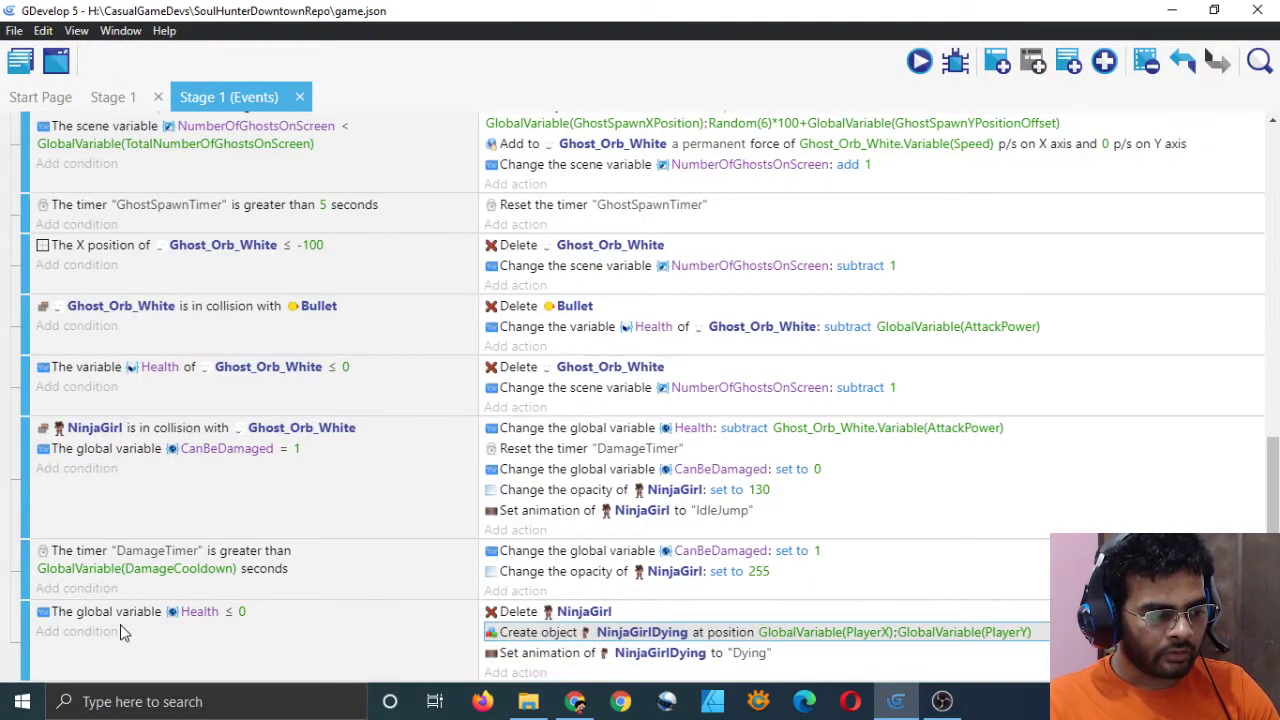
Add a condition to the Health ≤ 0 event requiring global variable HasDied = 0
left_click(84, 634)
scroll(300, 400, "down", 5)
scroll(320, 330, "up", 5)
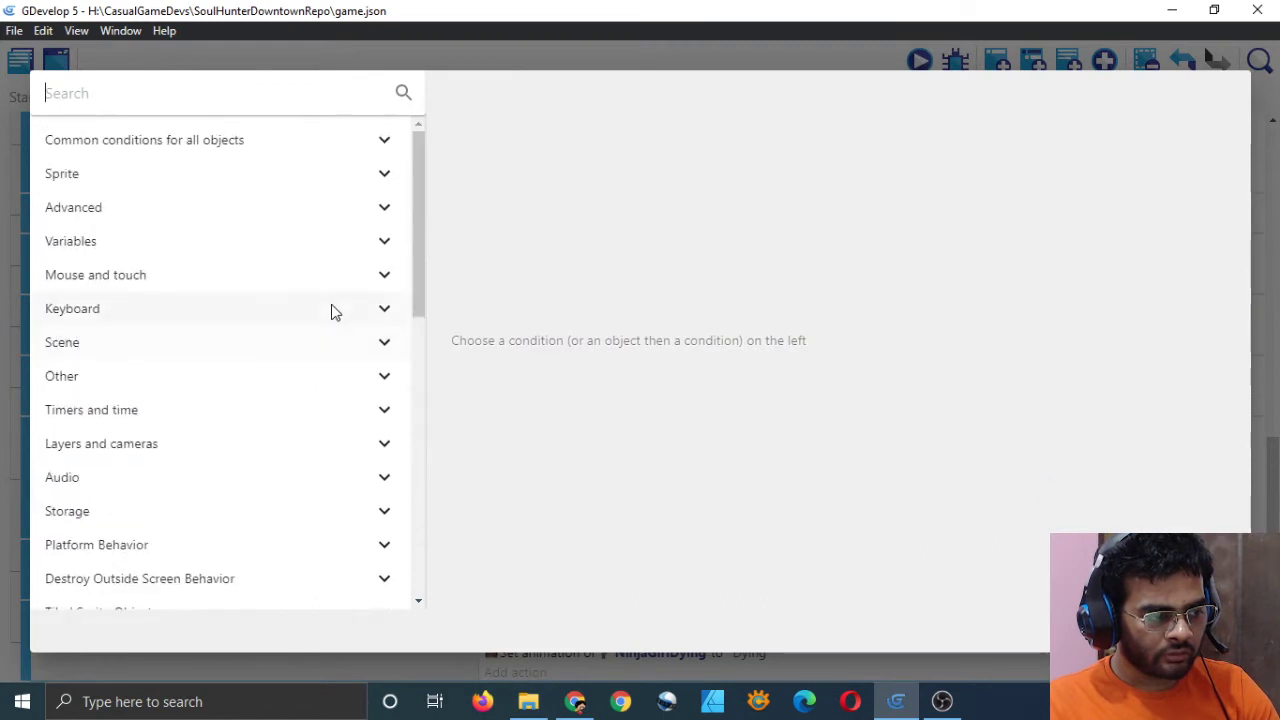
left_click(385, 242)
left_click(246, 272)
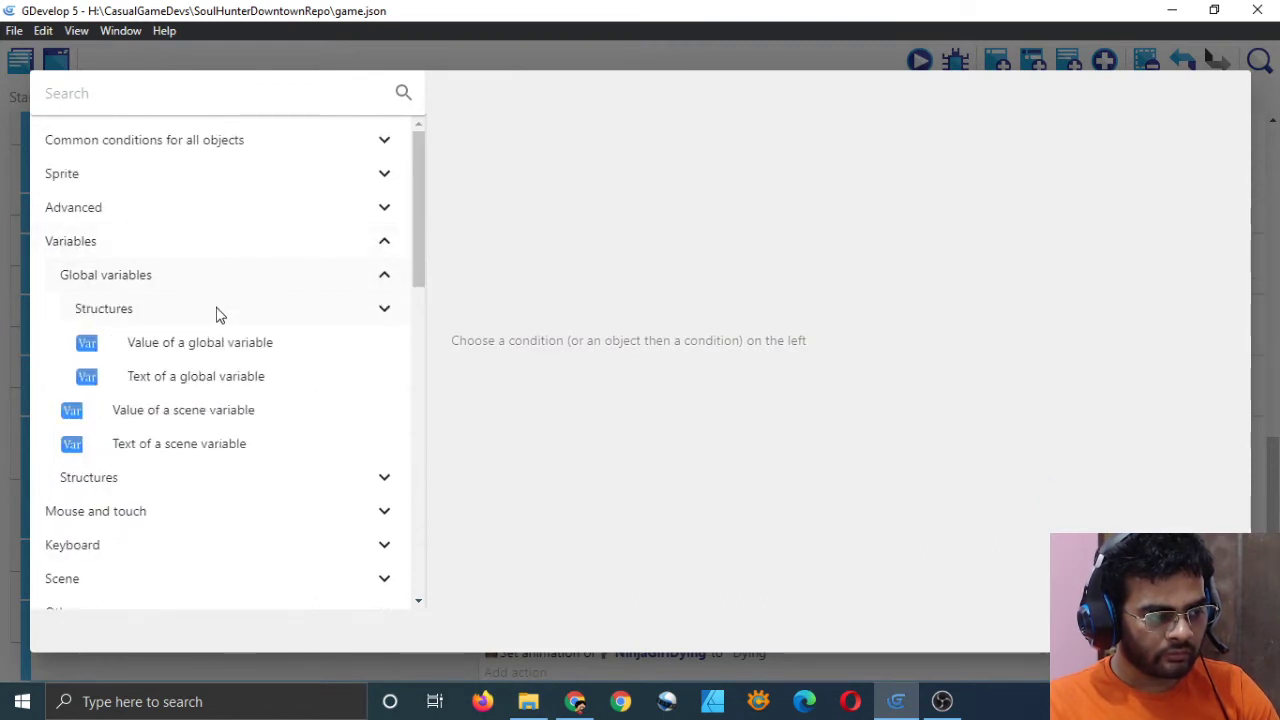
left_click(214, 344)
scroll(665, 330, "down", 3)
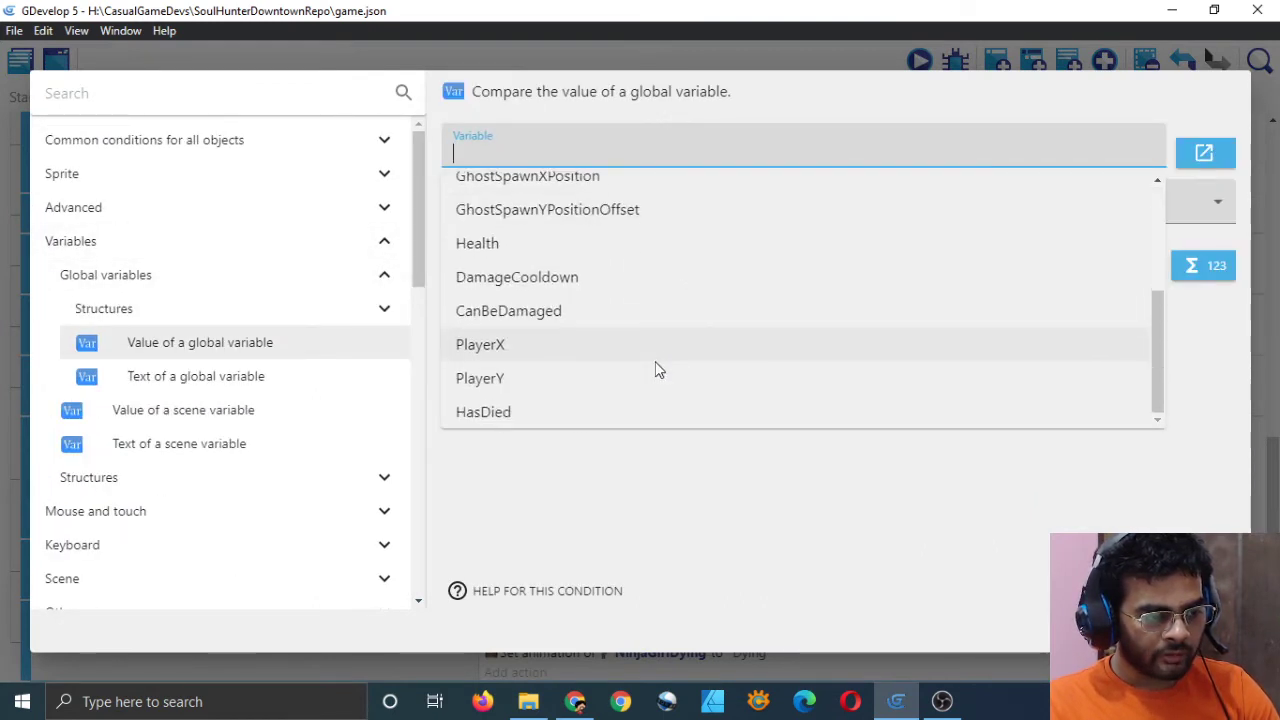
left_click(616, 412)
left_click(610, 218)
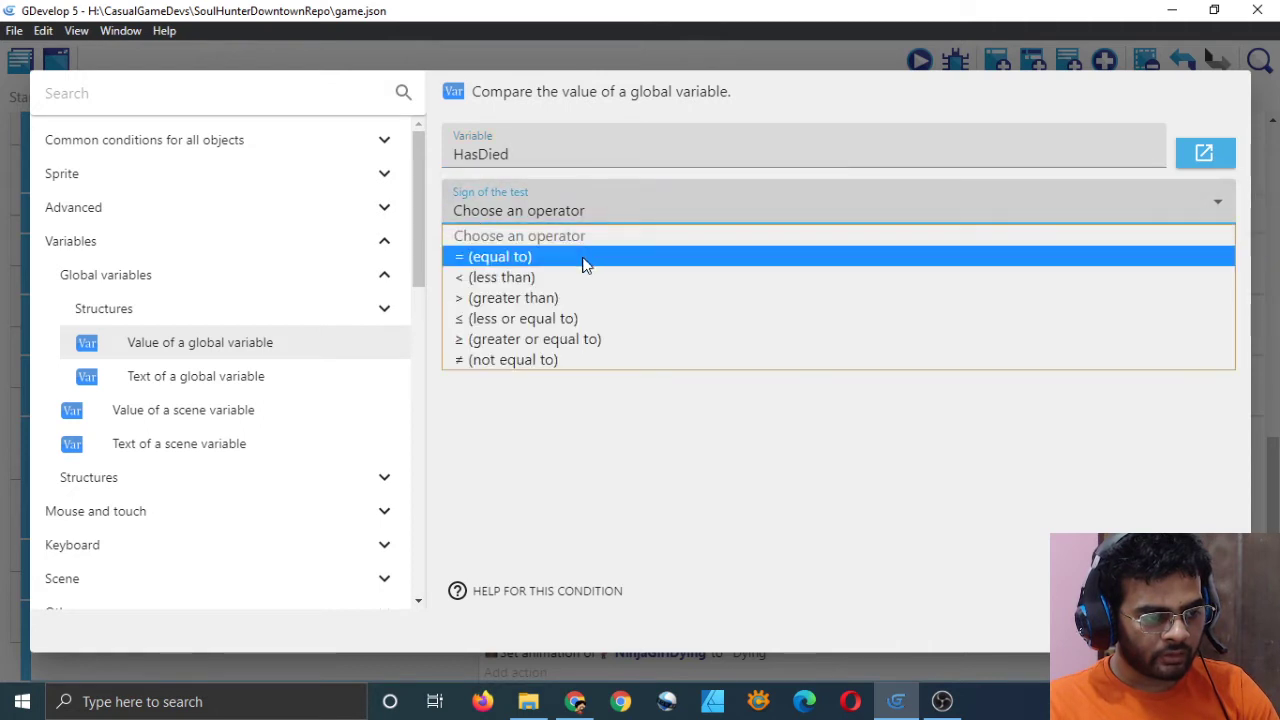
left_click(585, 258)
type("0")
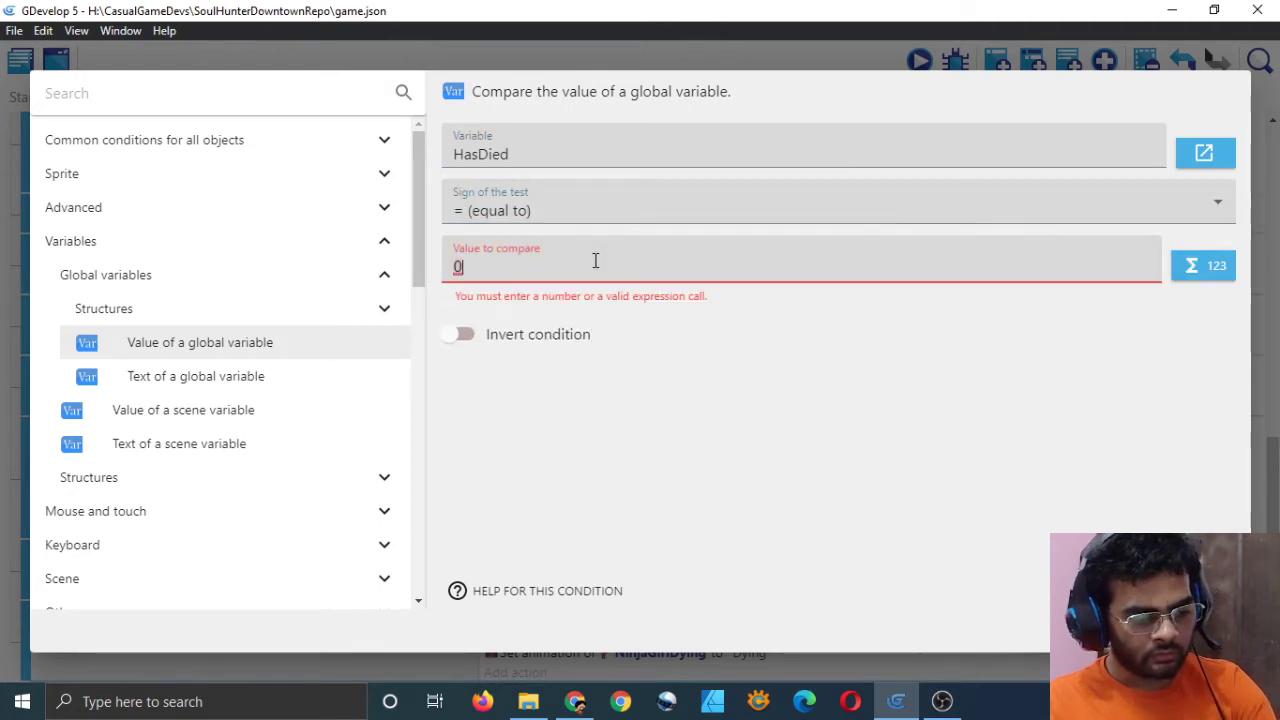
left_click(760, 417)
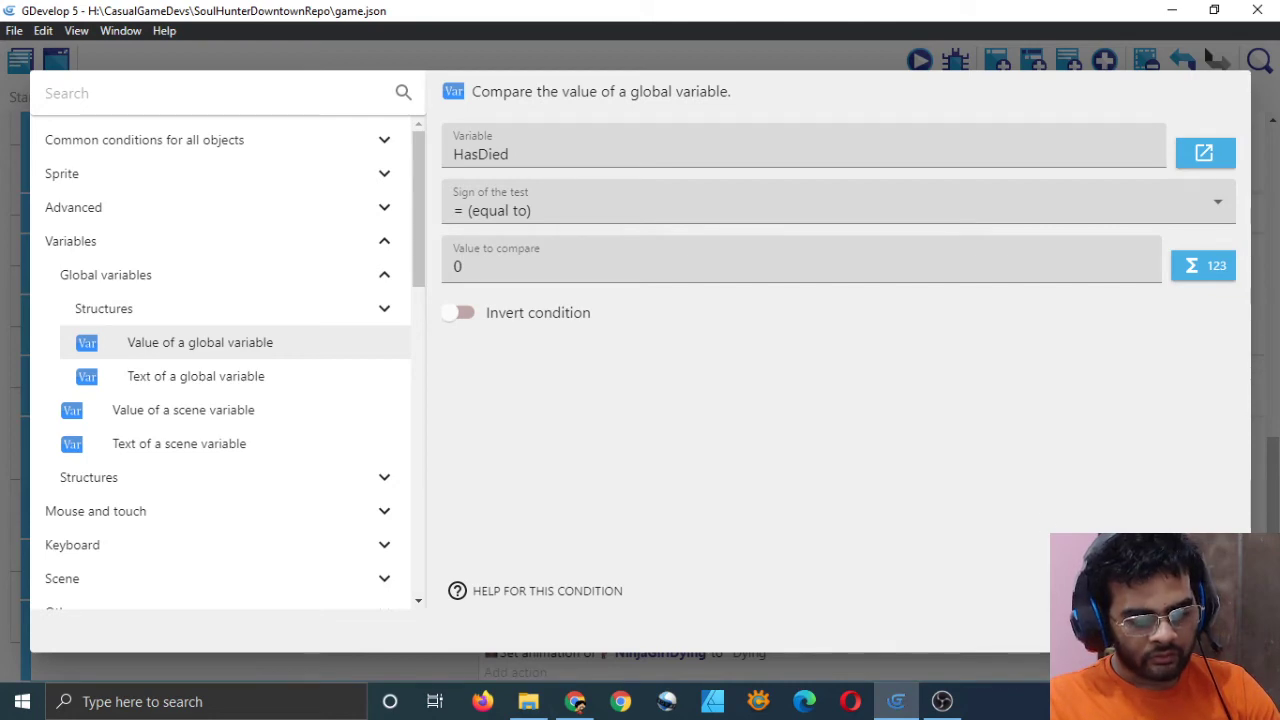
left_click(1210, 630)
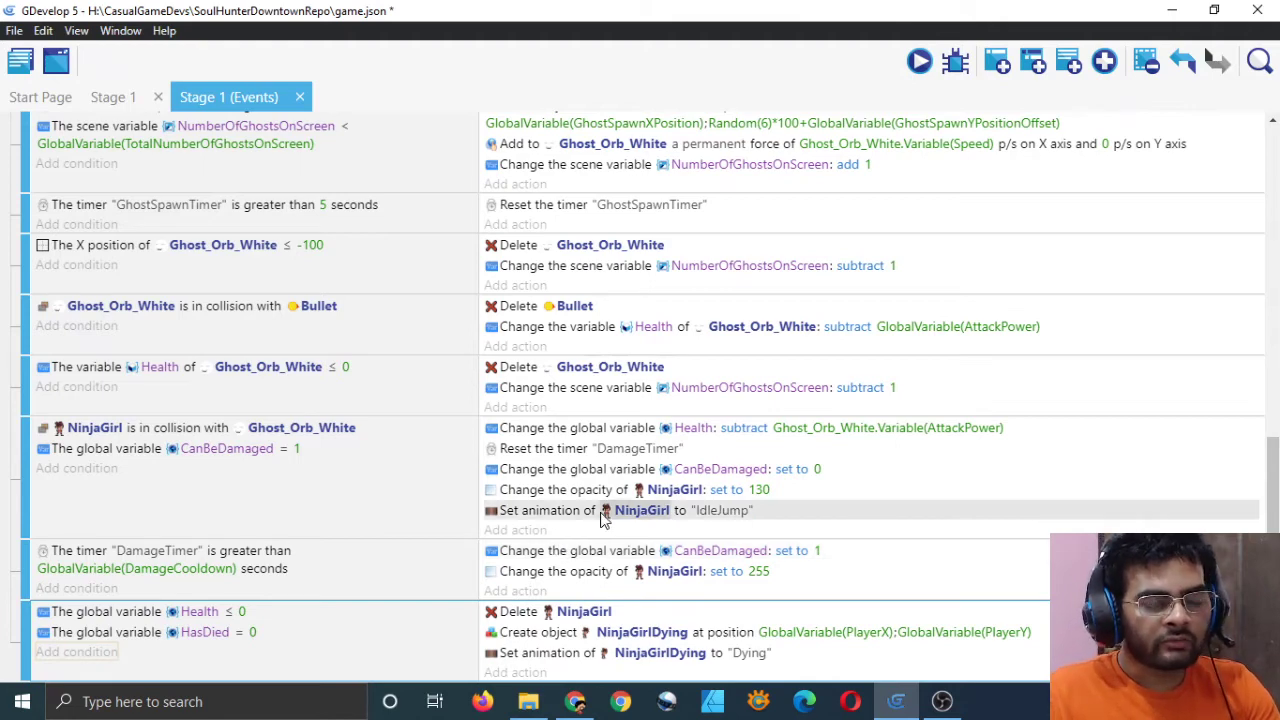
Start a new 'modify global variable' action in the Health ≤ 0 event
left_click(100, 640)
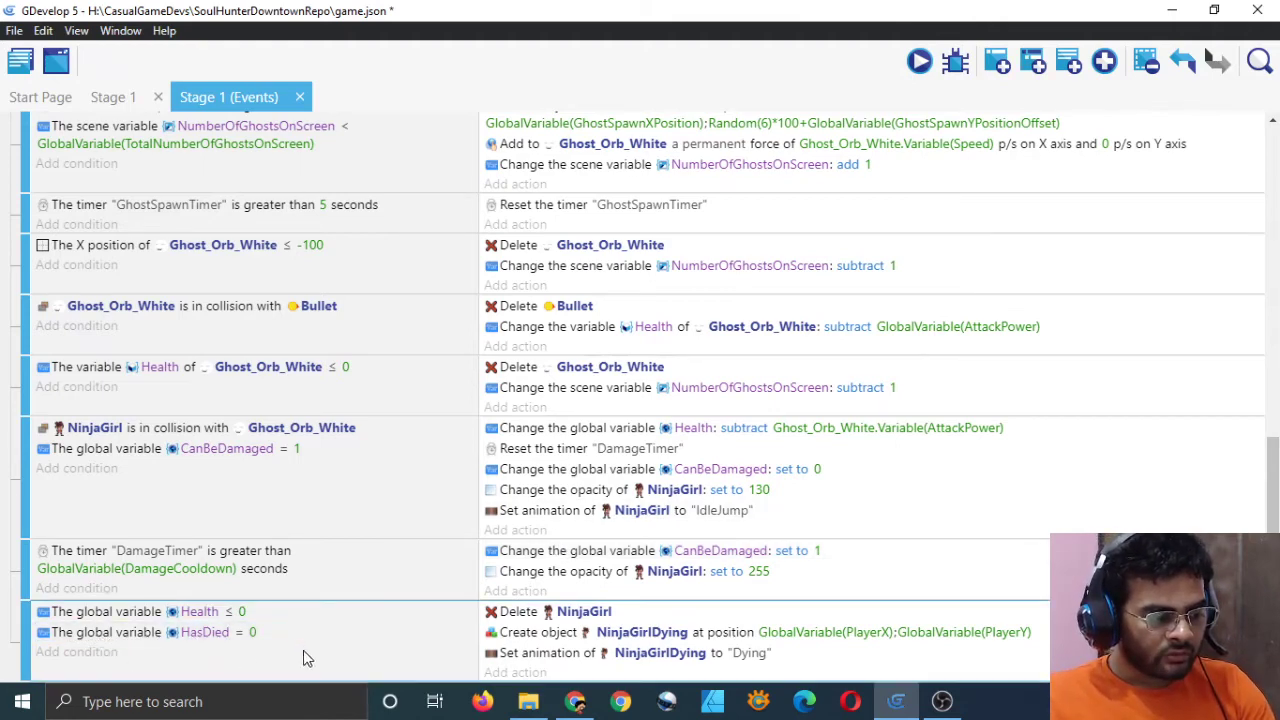
left_click(512, 672)
left_click(280, 212)
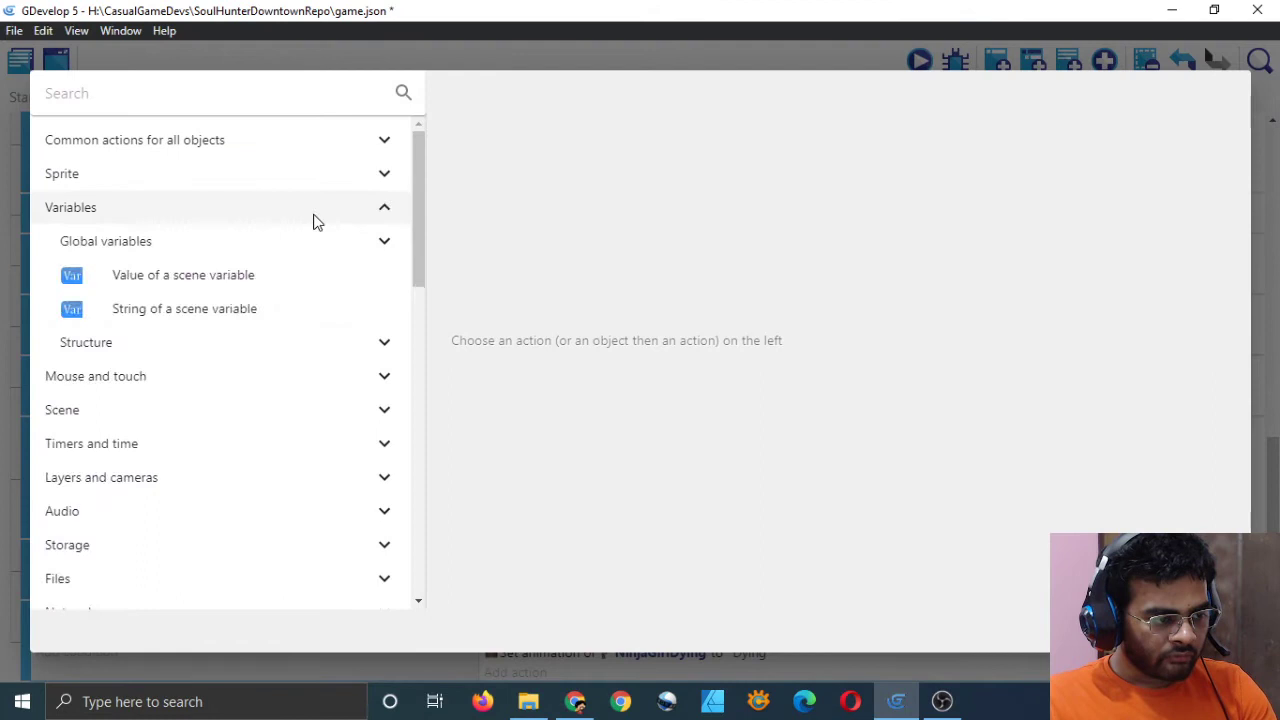
left_click(200, 243)
left_click(191, 310)
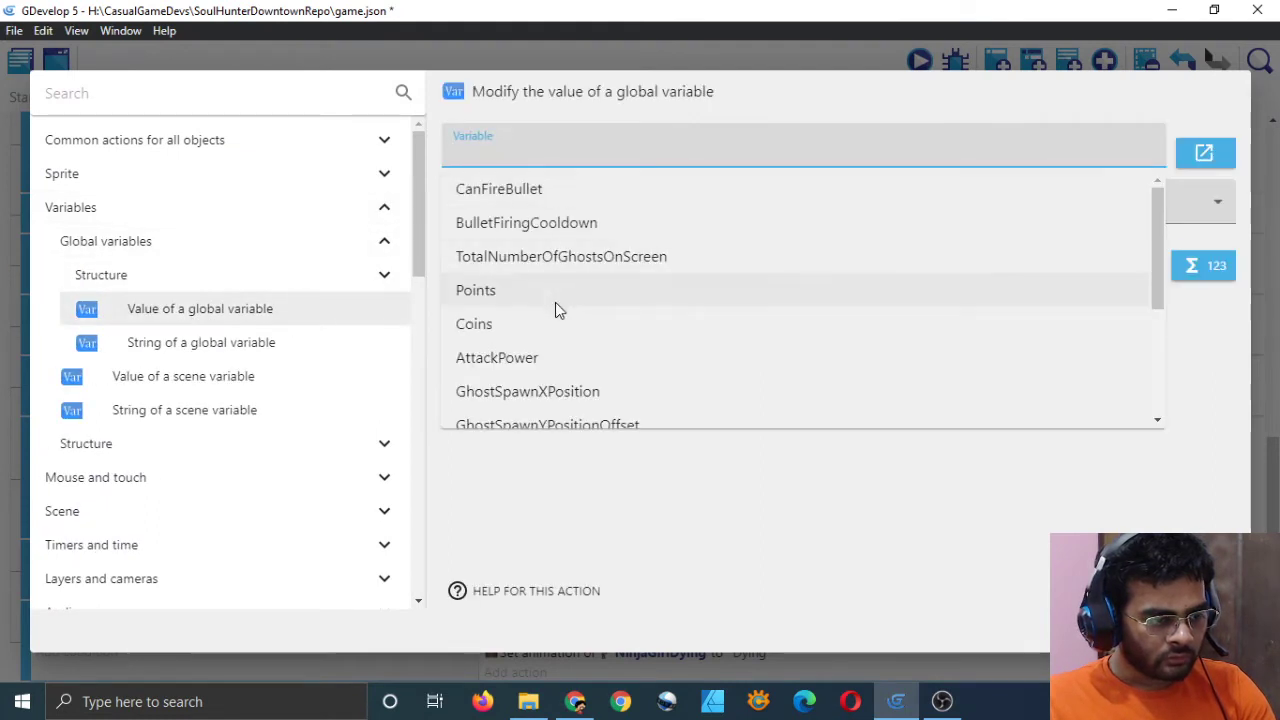
scroll(555, 310, "down", 3)
Make the action set HasDied to 1, then save the project
left_click(523, 408)
left_click(565, 218)
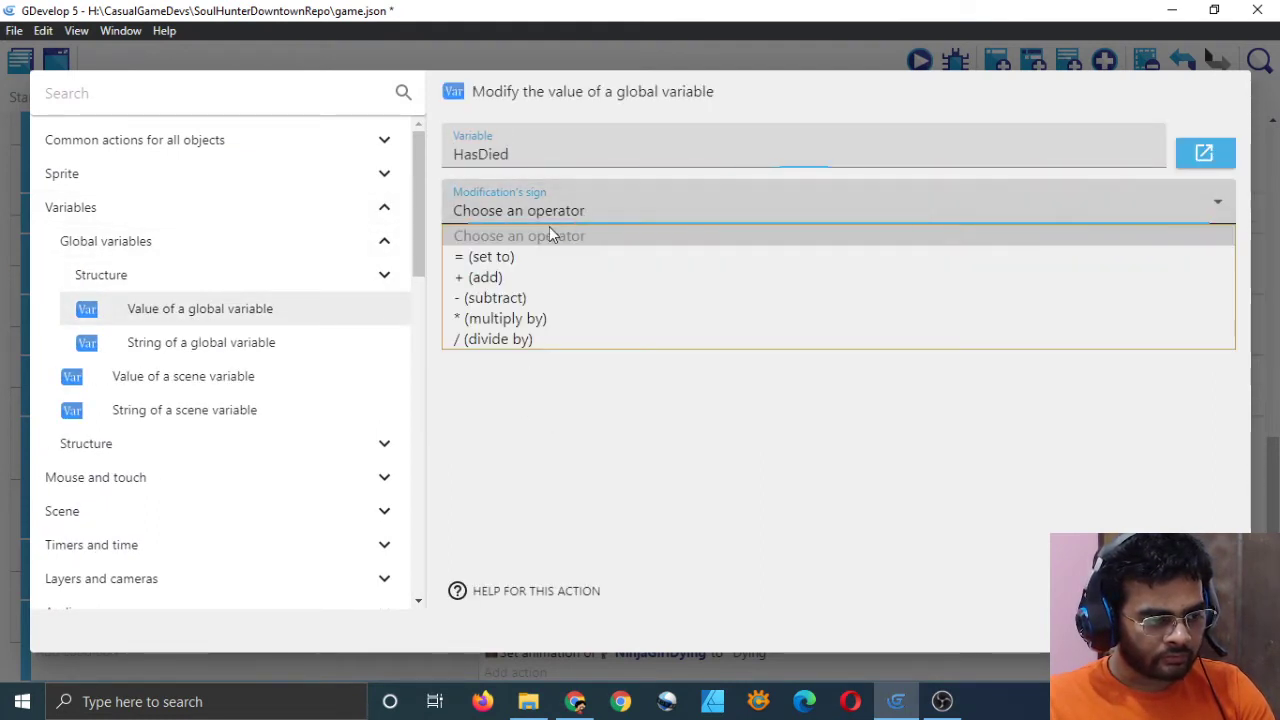
left_click(522, 256)
left_click(522, 264)
type("1")
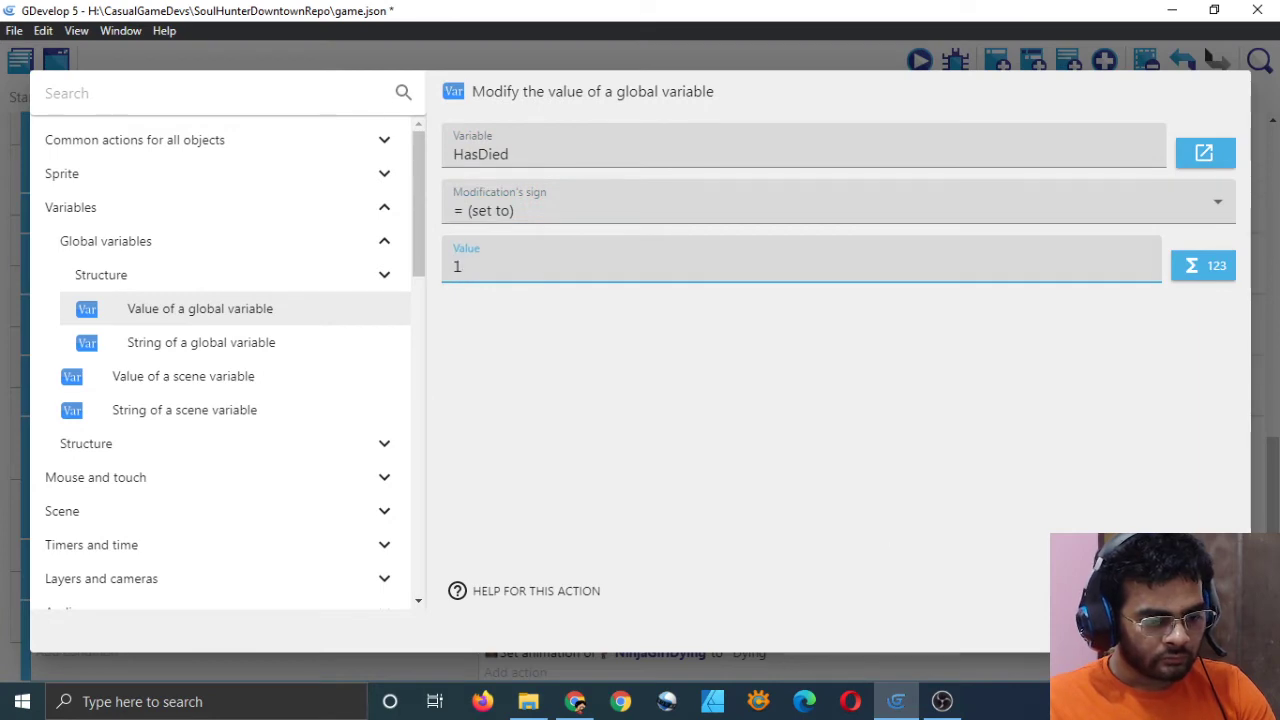
key("Return")
key("ctrl+s")
scroll(382, 500, "down", 1)
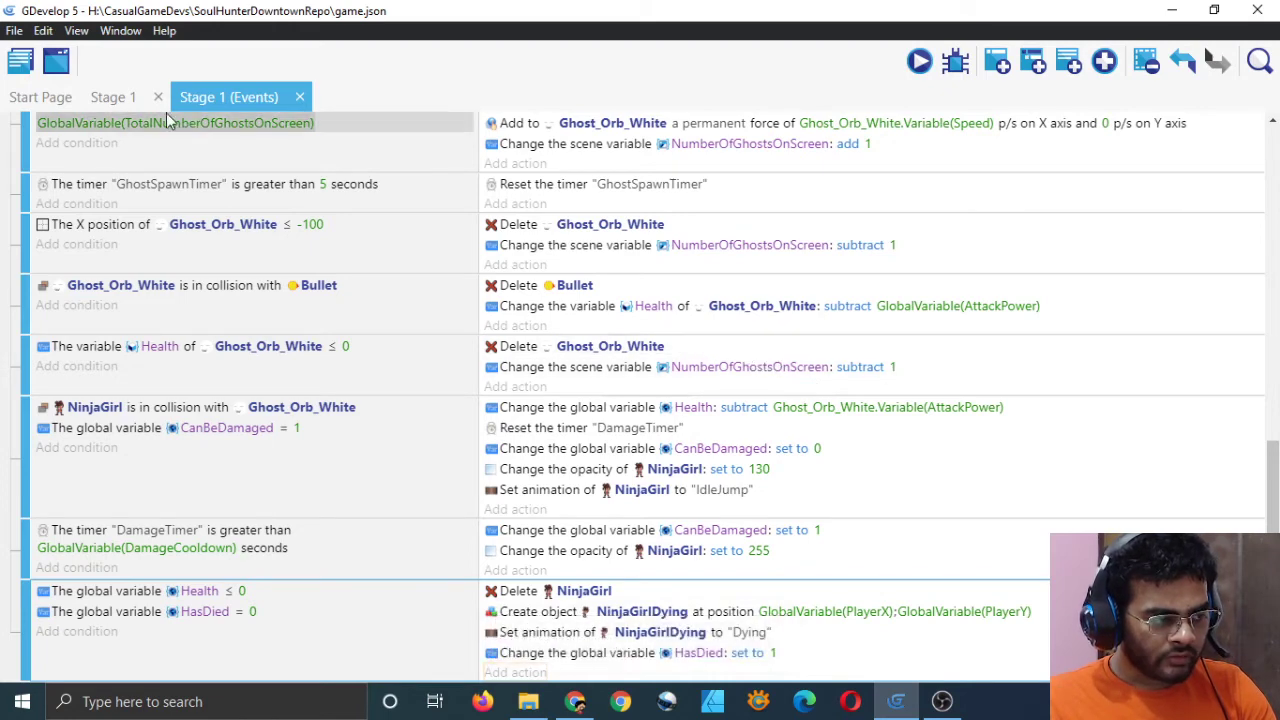
Change Ghost_Orb_White's Speed object variable from -1200 to -600 and save the project
left_click(120, 98)
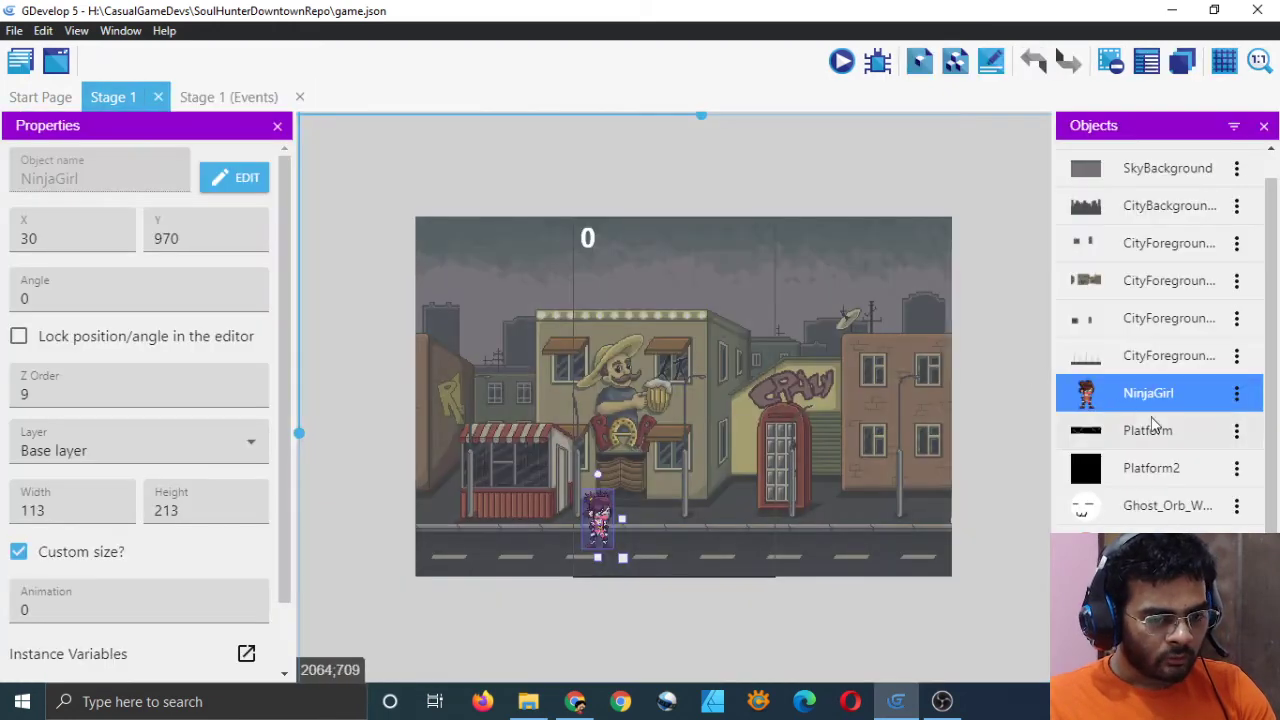
left_click(1237, 507)
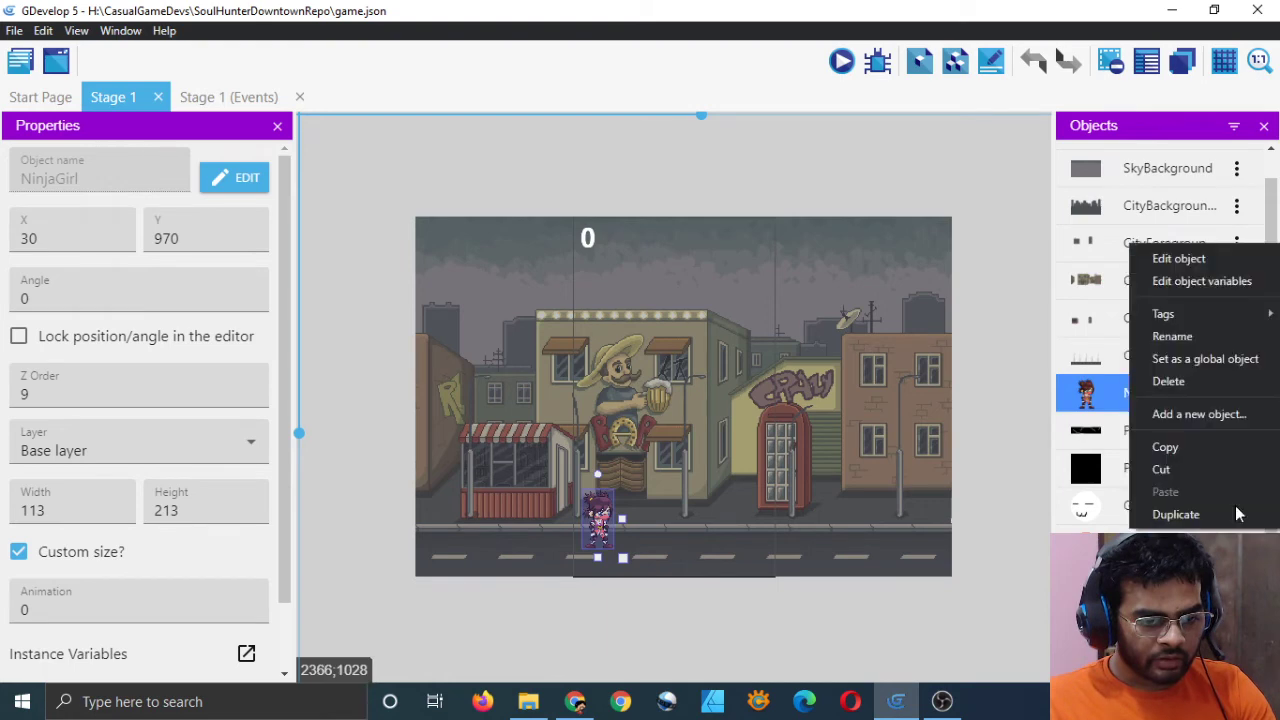
left_click(1207, 283)
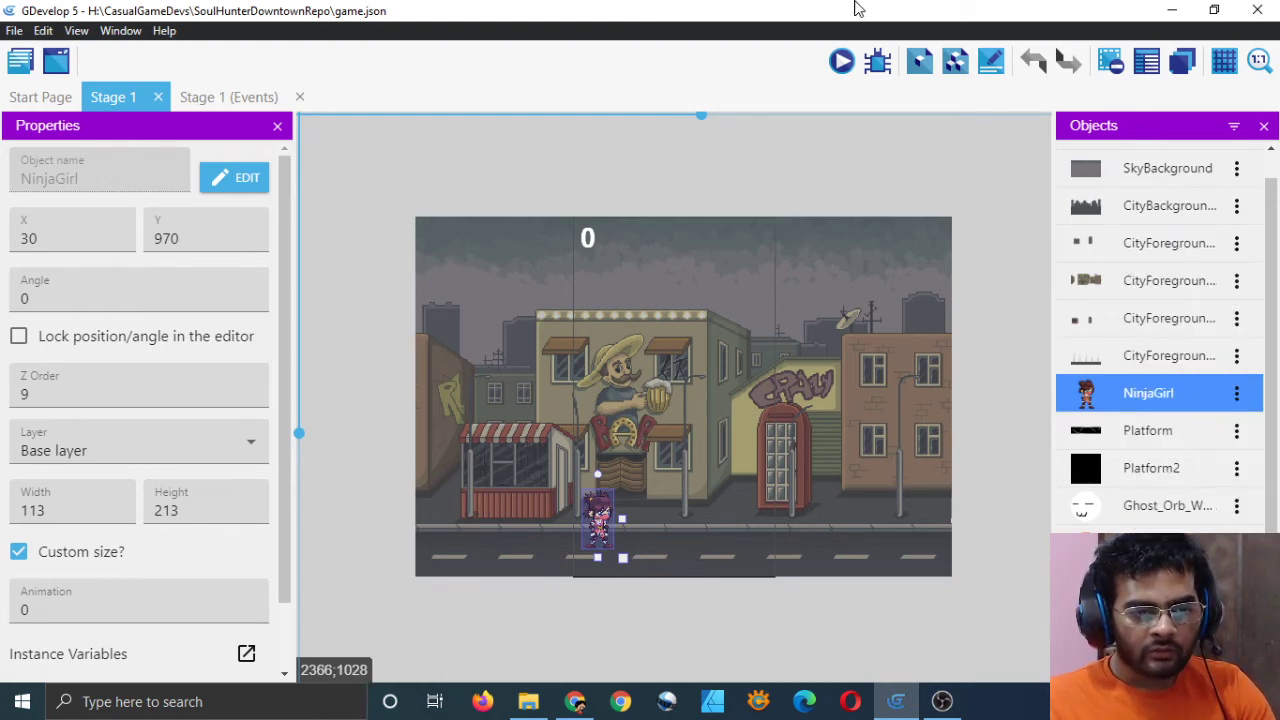
left_click(1237, 507)
left_click(1186, 279)
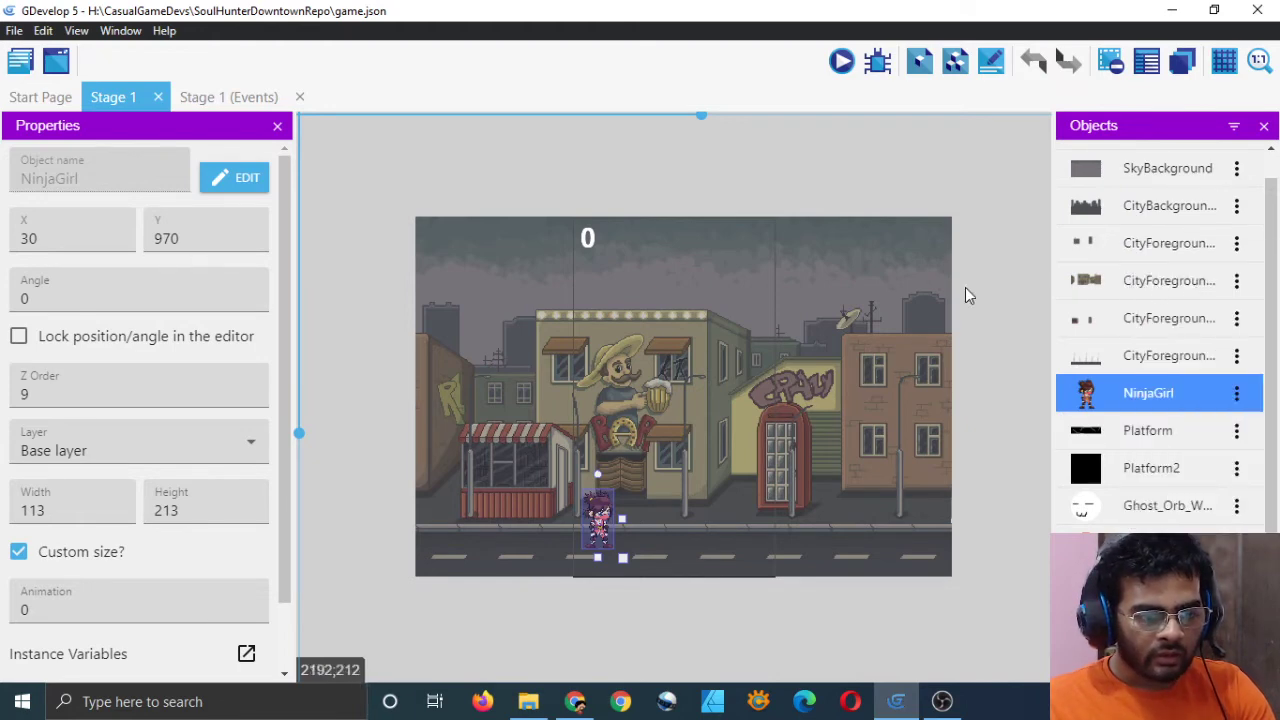
left_click(663, 456)
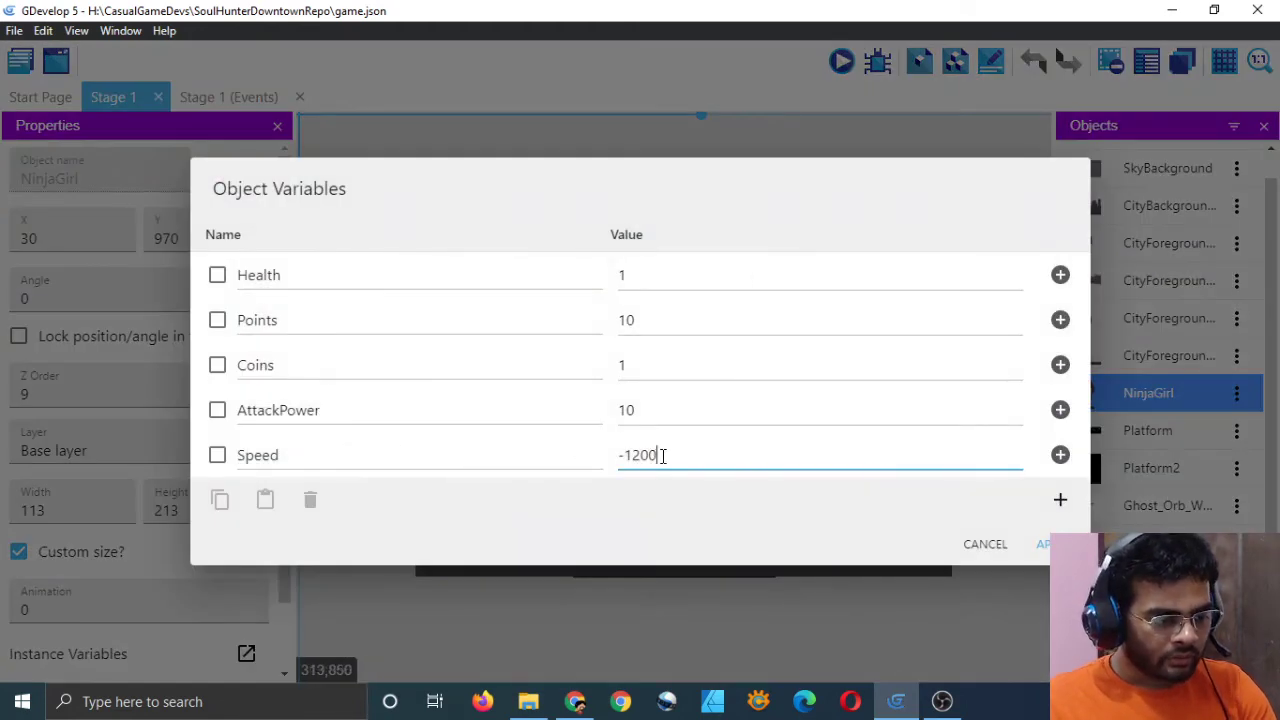
key("BackSpace")
key("BackSpace")
key("BackSpace")
key("BackSpace")
type("600")
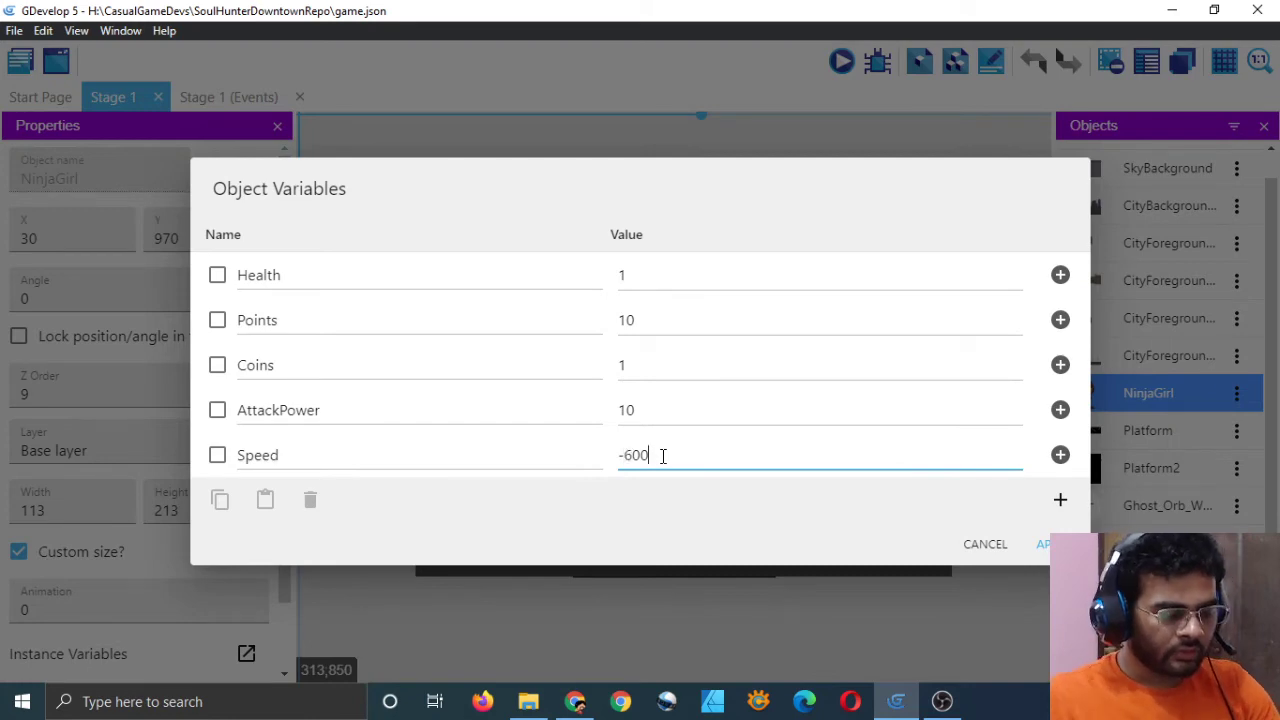
left_click(1042, 544)
key("ctrl+s")
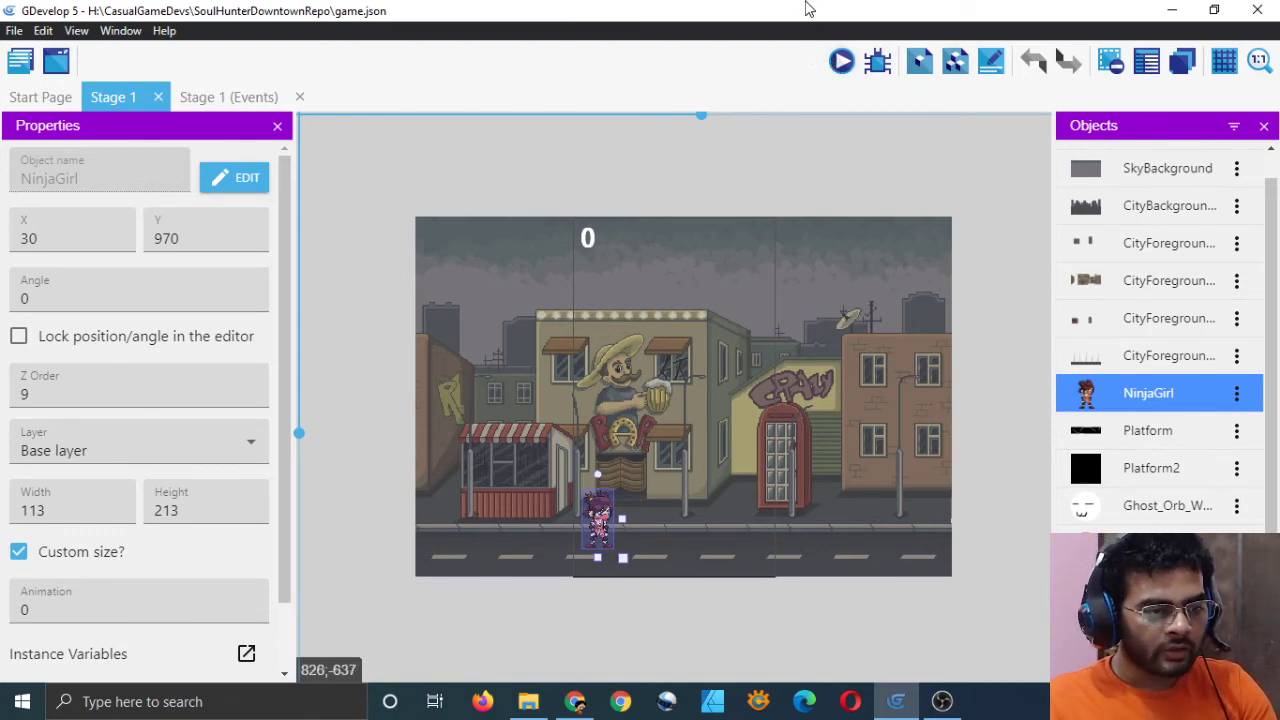
left_click(841, 61)
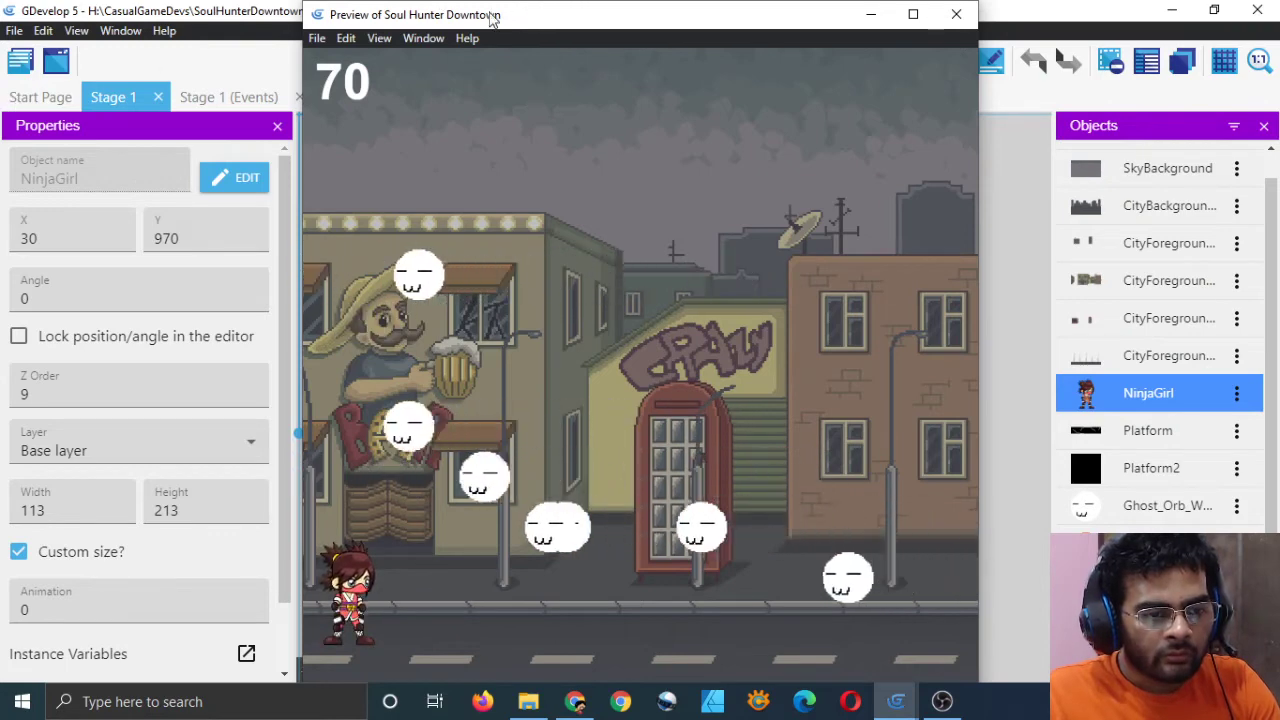
left_click(957, 15)
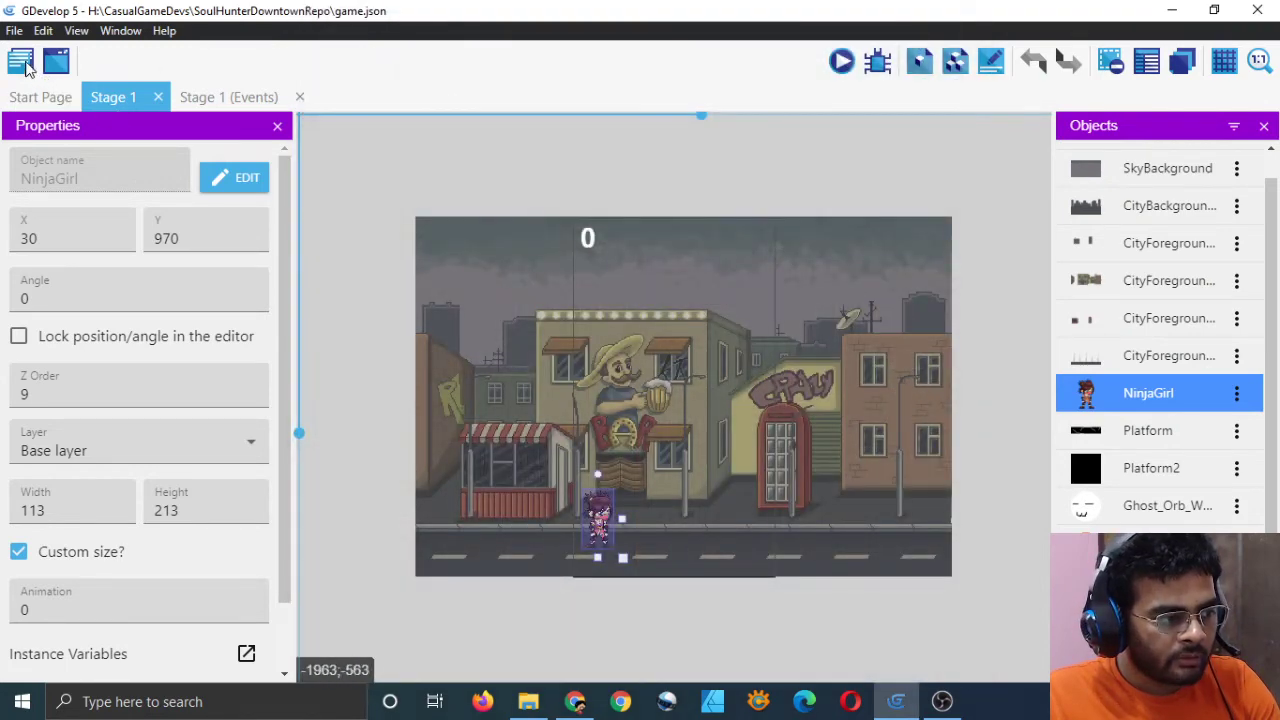
Change the Health global variable from 100 to 10 in the project's Global variables
left_click(22, 62)
left_click(258, 127)
left_click(258, 89)
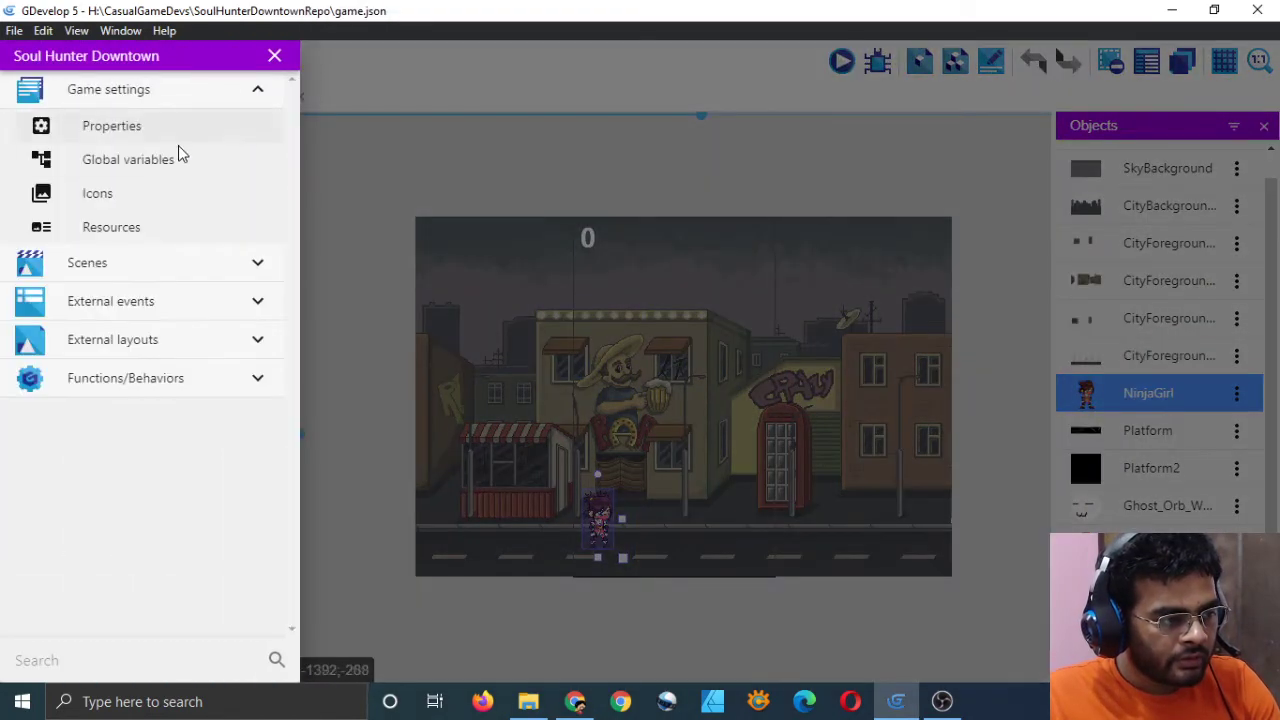
left_click(160, 172)
scroll(580, 390, "down", 3)
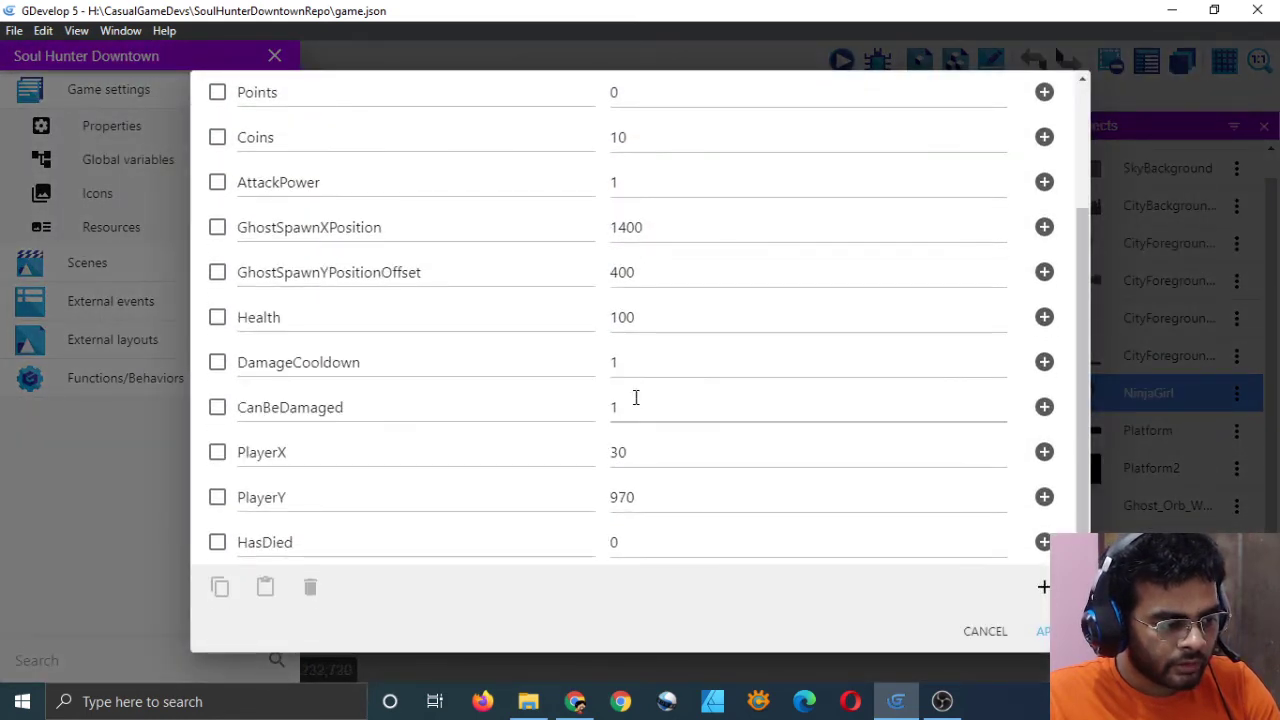
left_click(662, 328)
key("BackSpace")
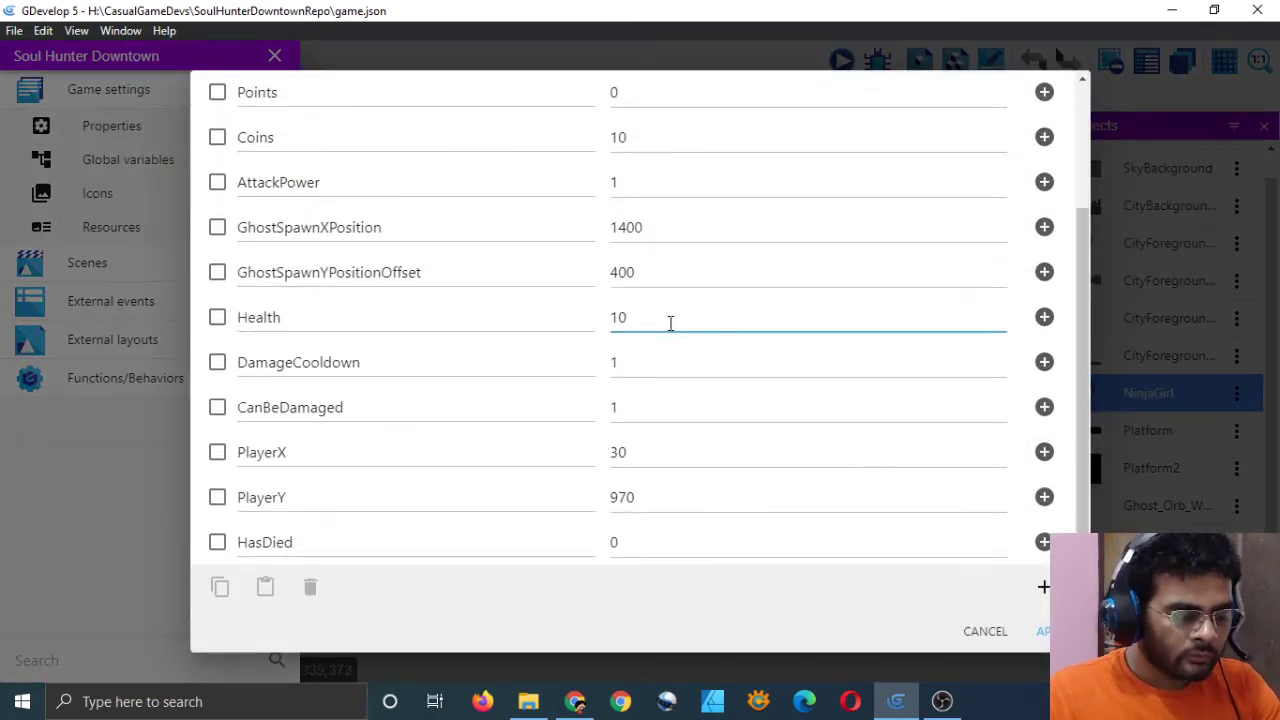
left_click(1060, 631)
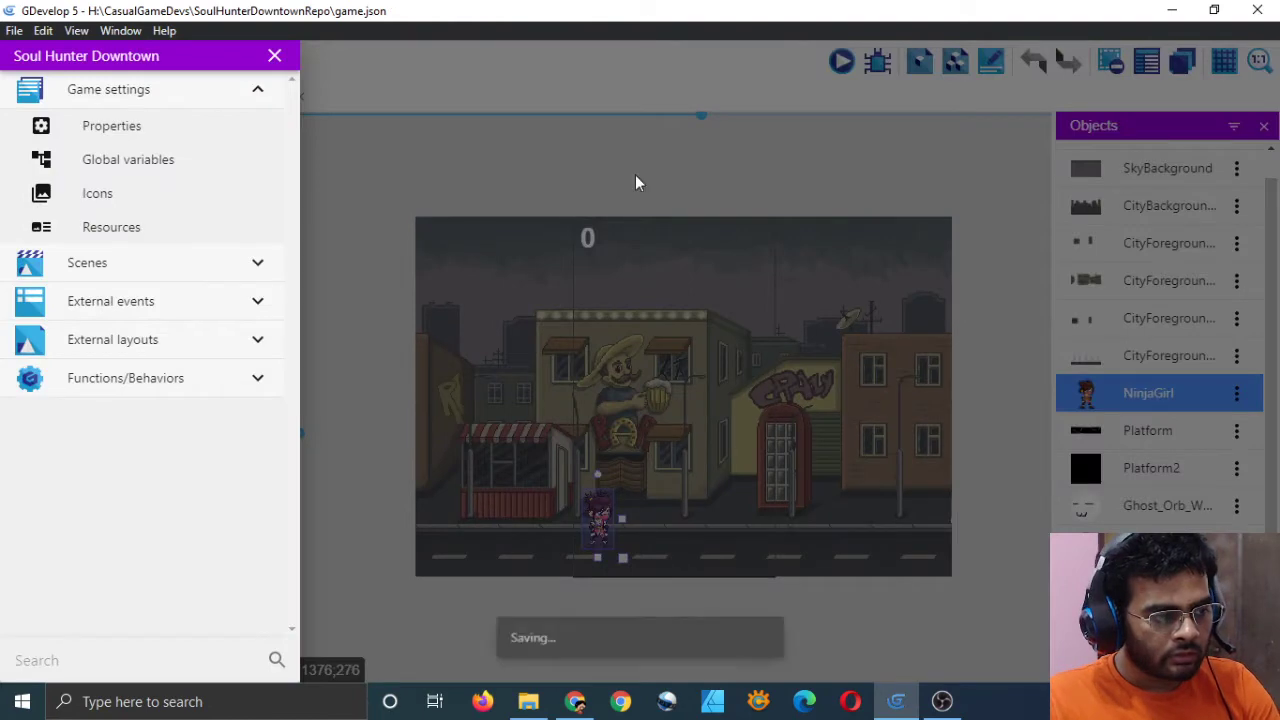
left_click(274, 55)
left_click(841, 61)
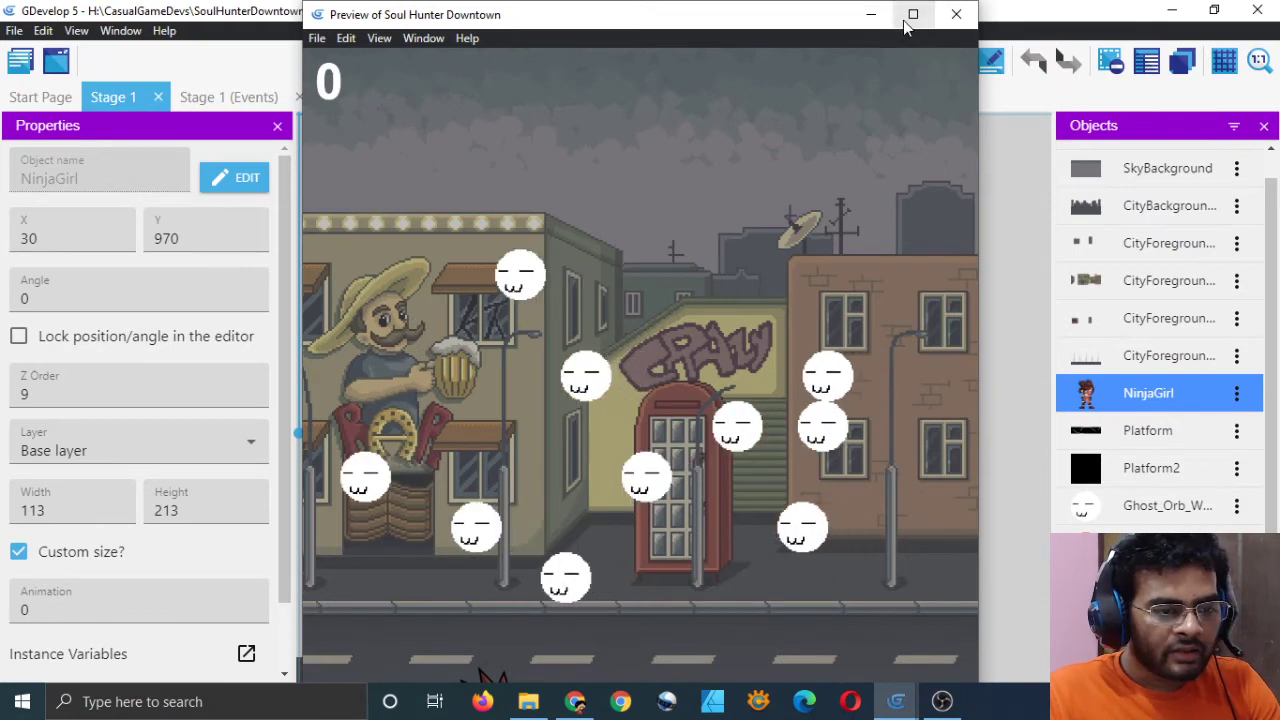
left_click(869, 13)
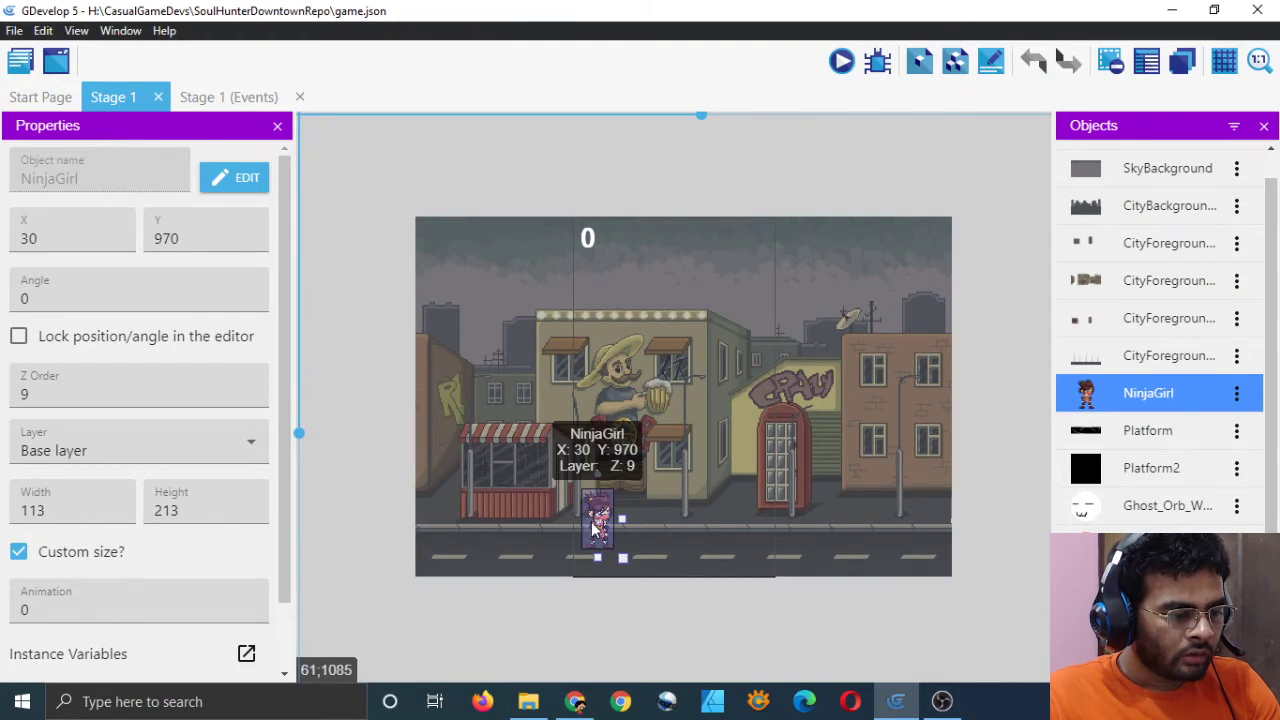
left_click_drag(286, 437, 299, 355)
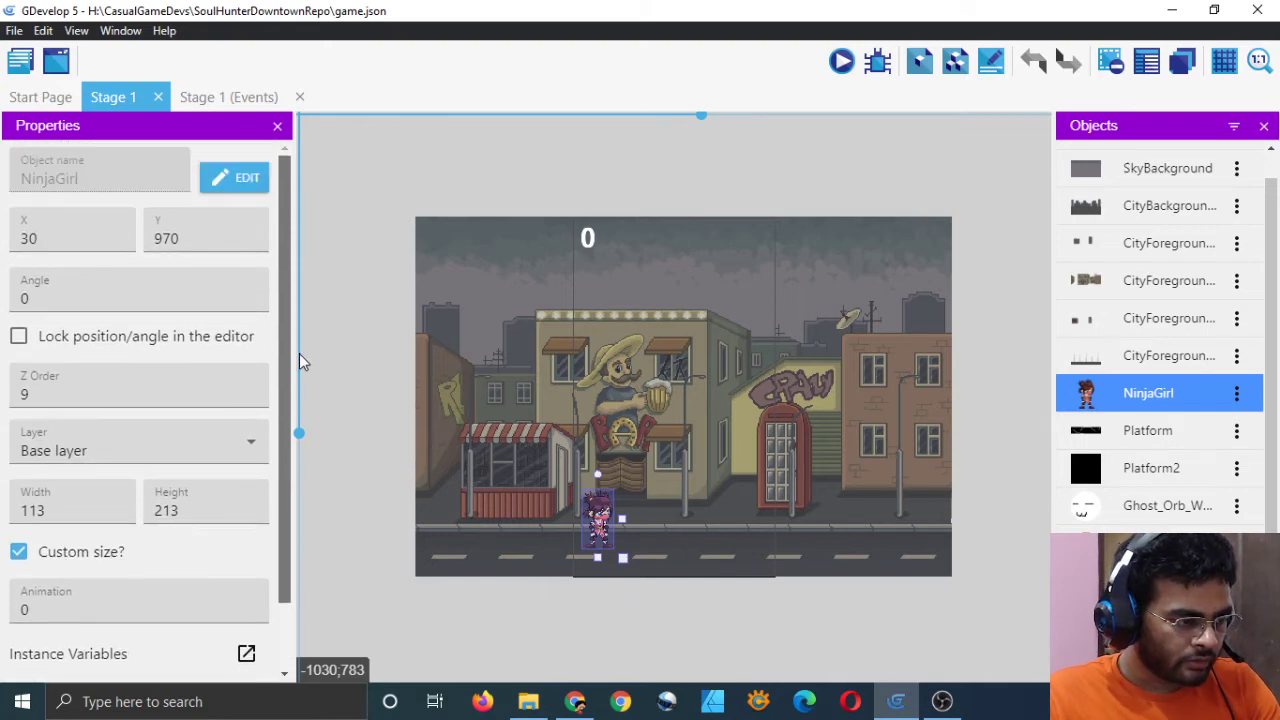
Start a new Sprite size action in the Stage 1 death event
left_click(243, 94)
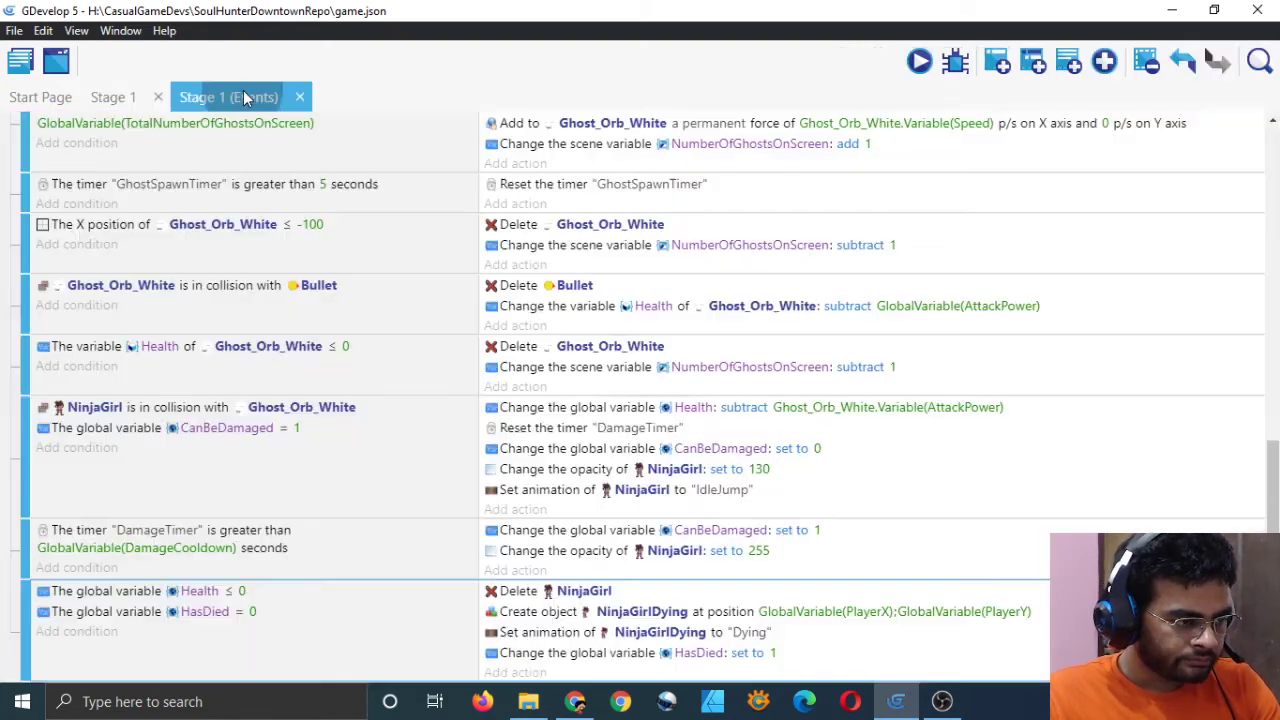
left_click(515, 675)
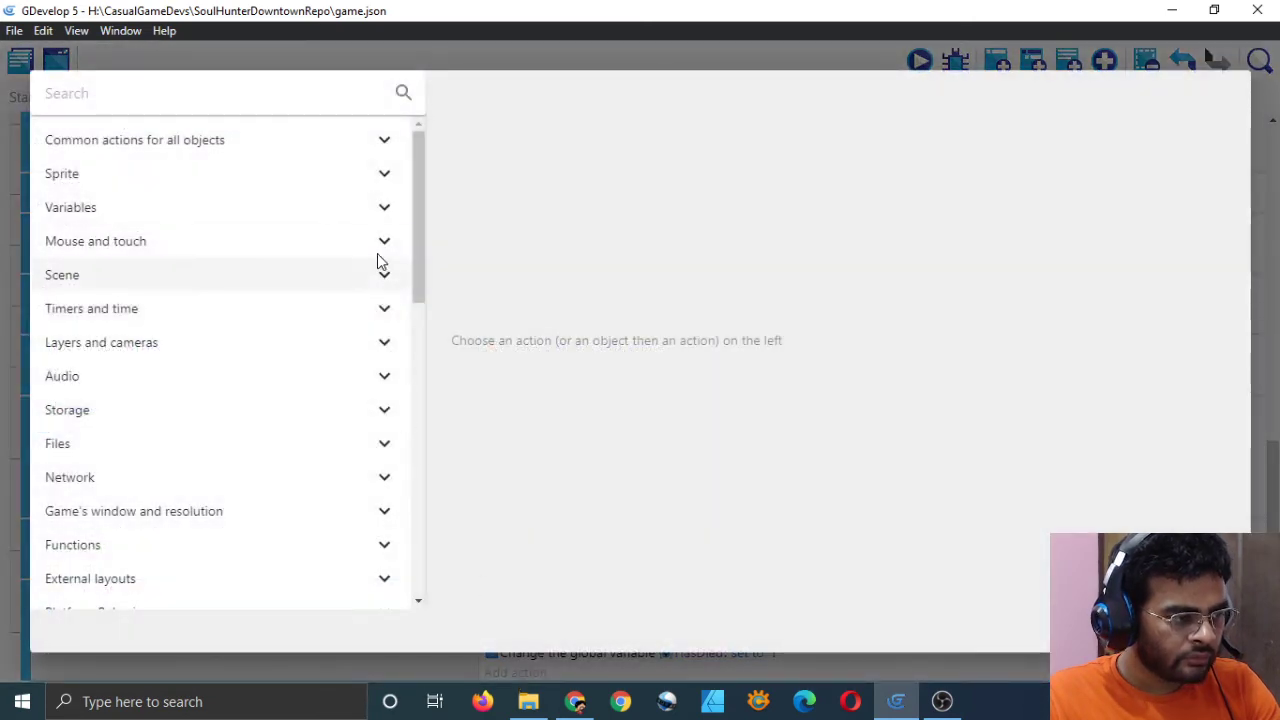
left_click(384, 180)
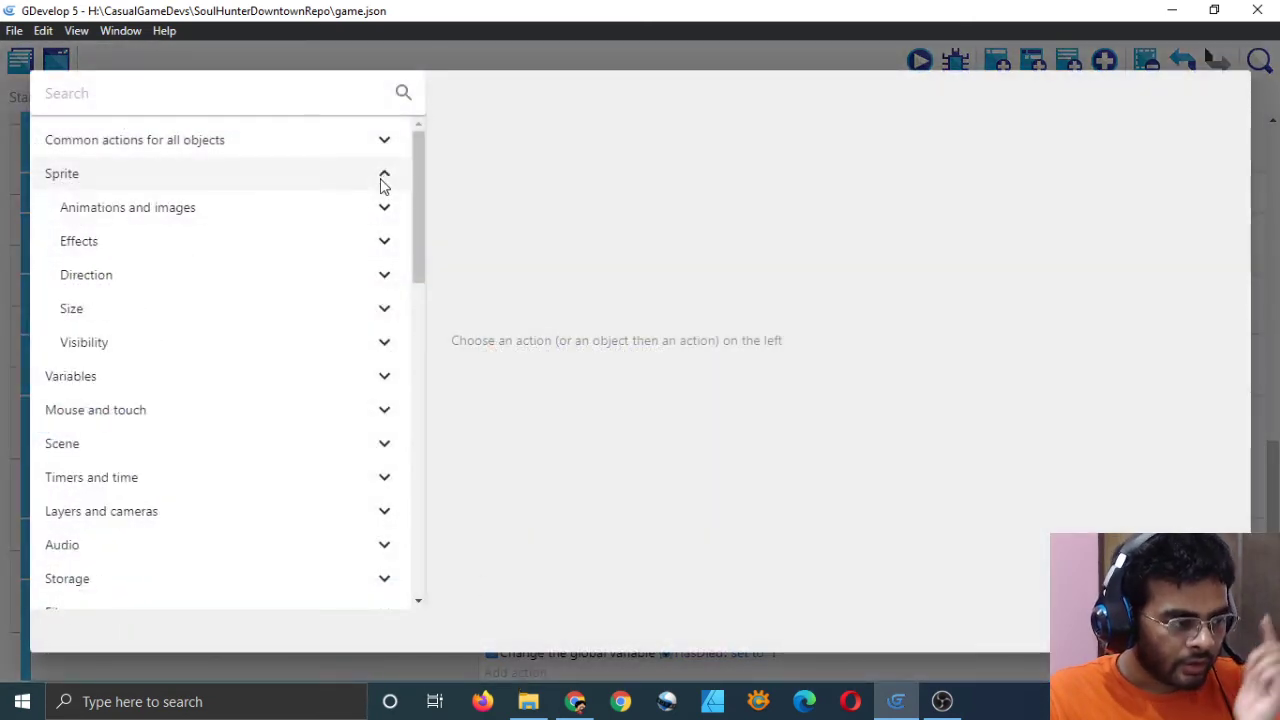
left_click(384, 309)
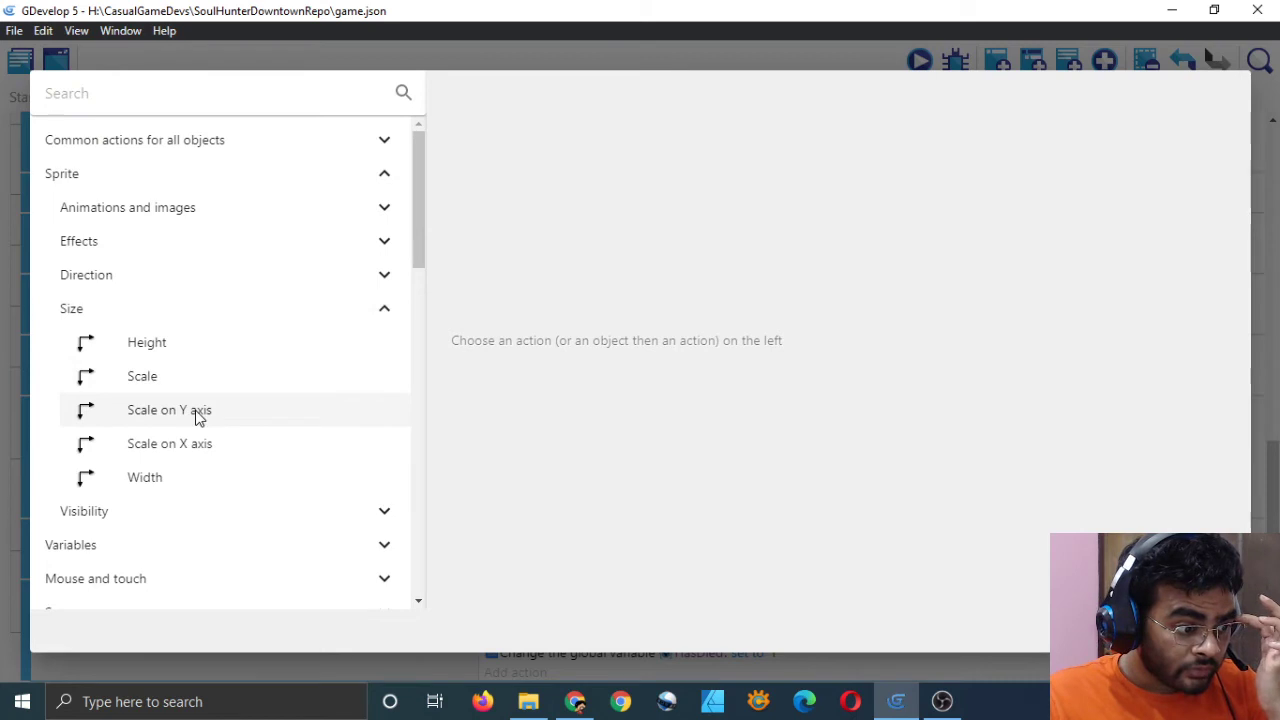
left_click(199, 379)
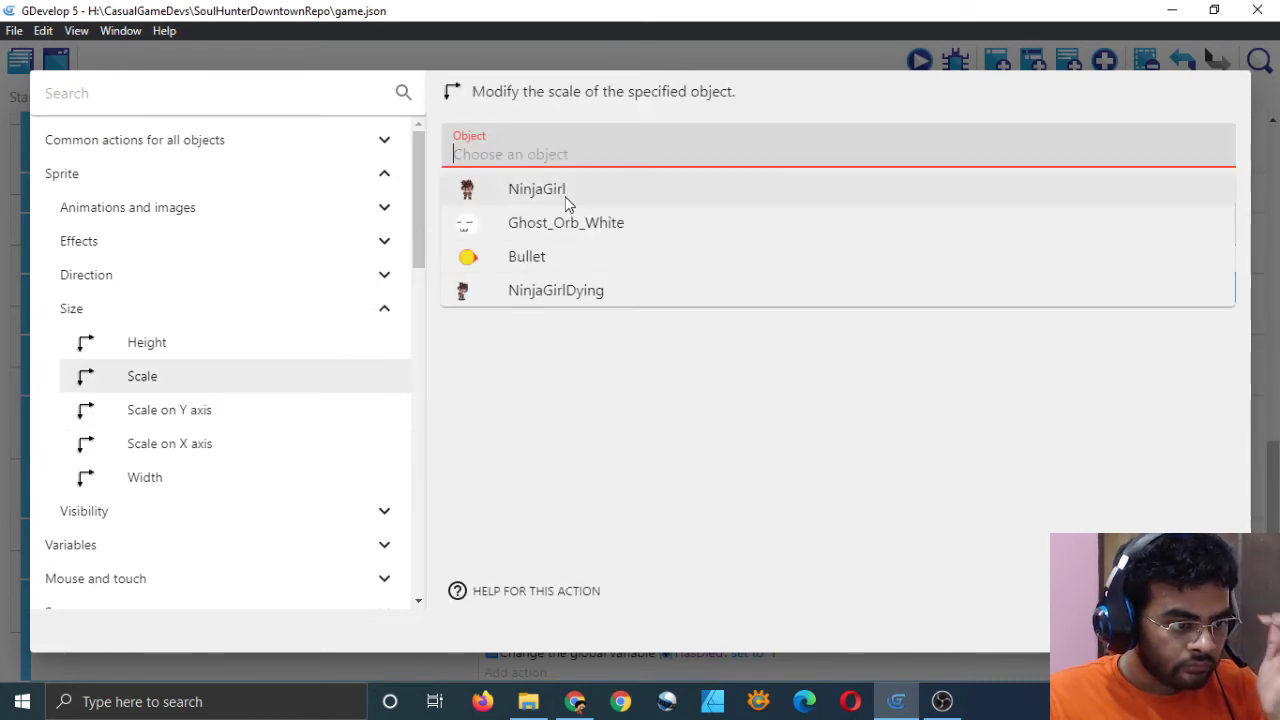
left_click(589, 291)
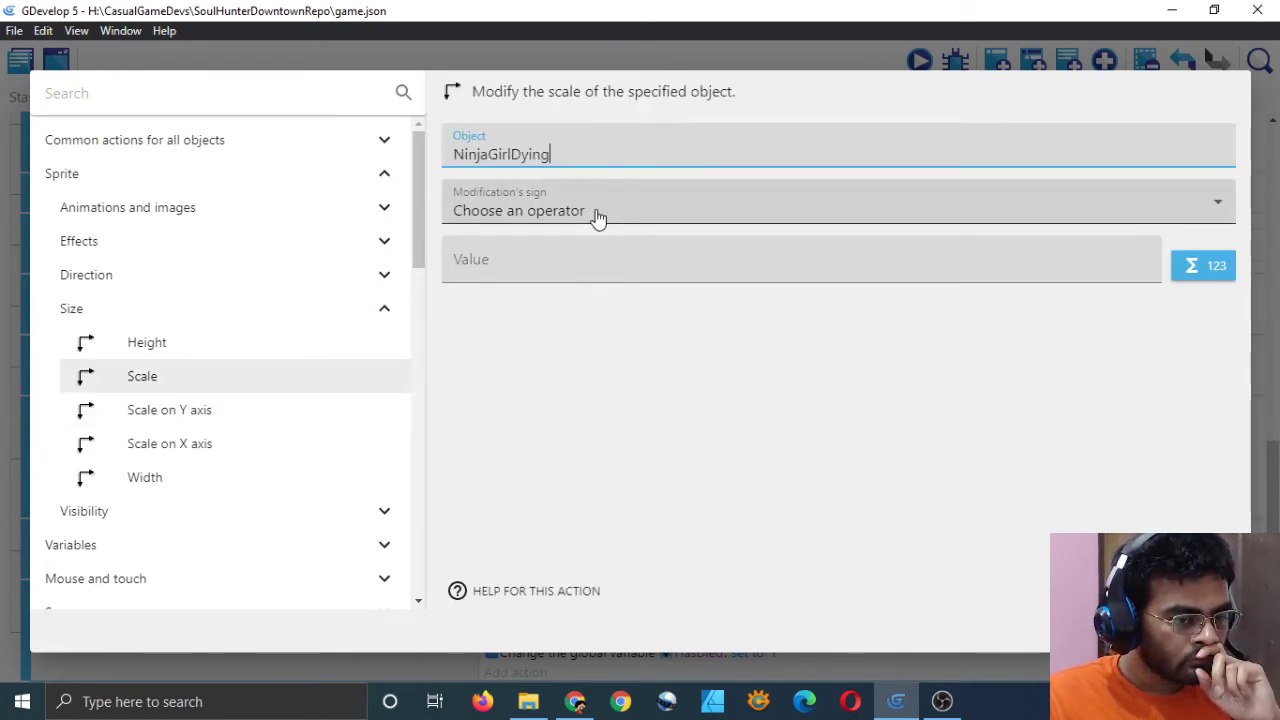
left_click(150, 480)
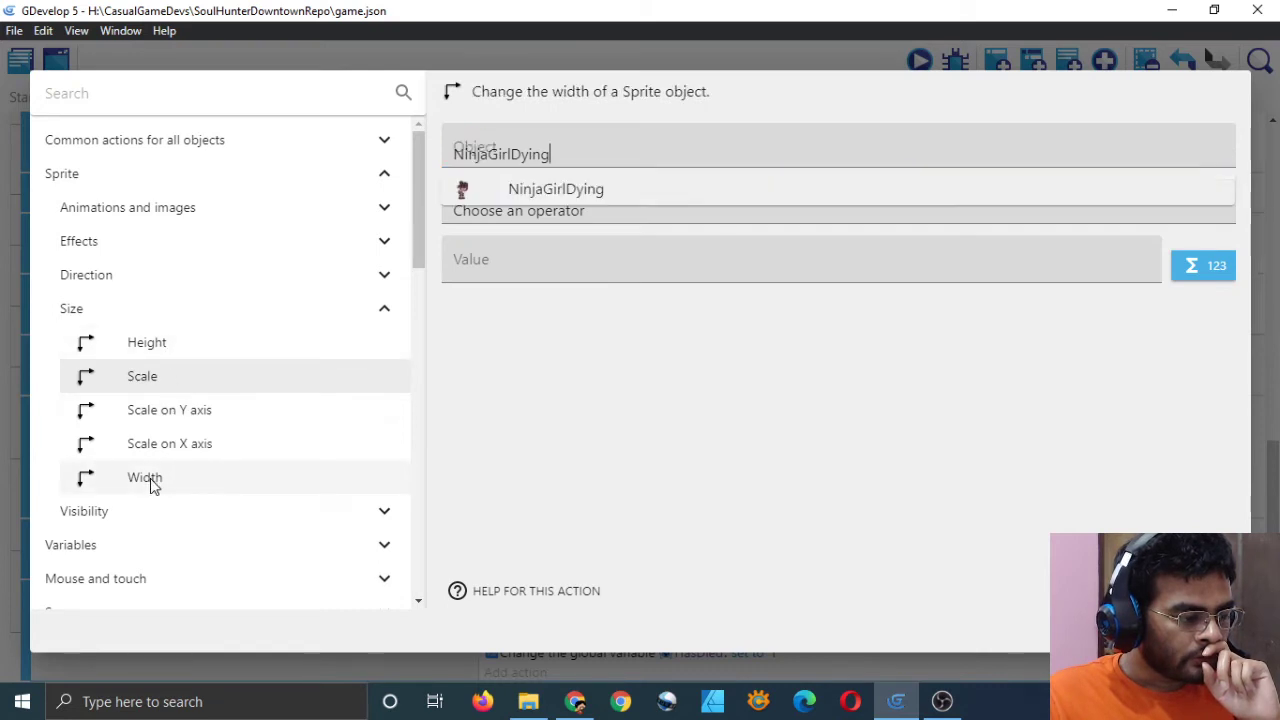
Make the new action set NinjaGirlDying's height to a typed value
left_click(594, 192)
left_click(602, 211)
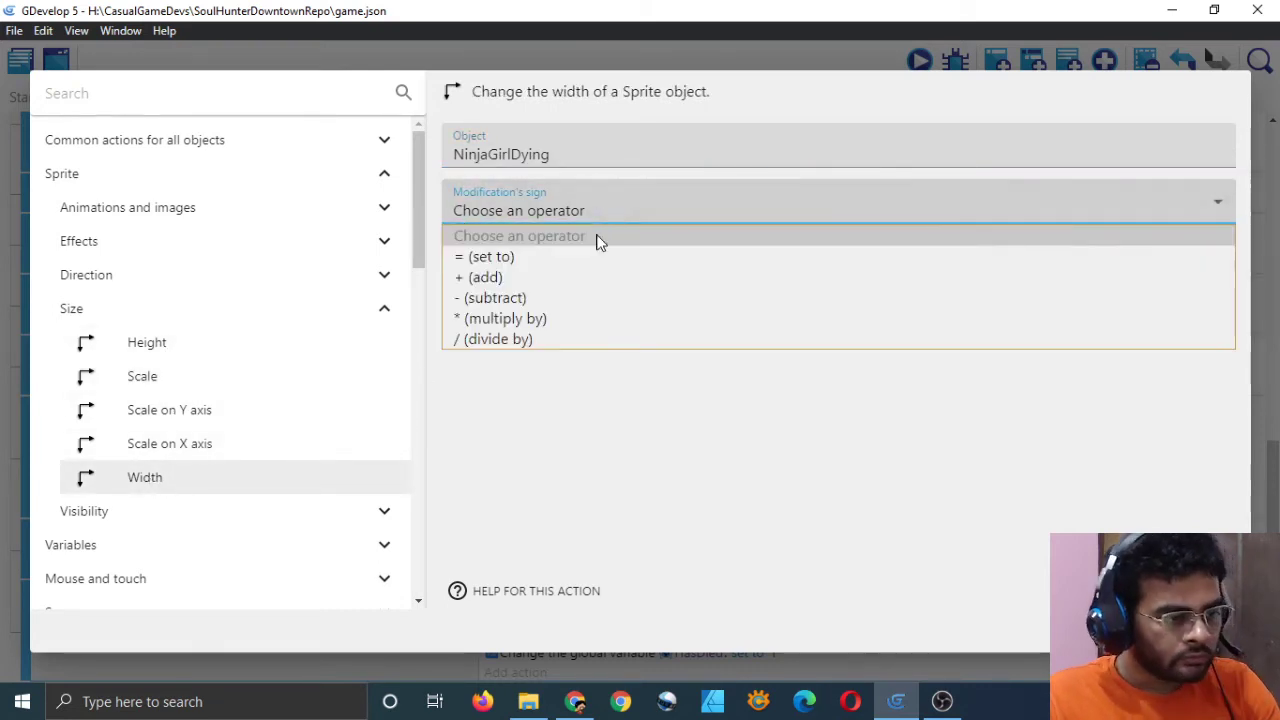
left_click(597, 256)
left_click(597, 278)
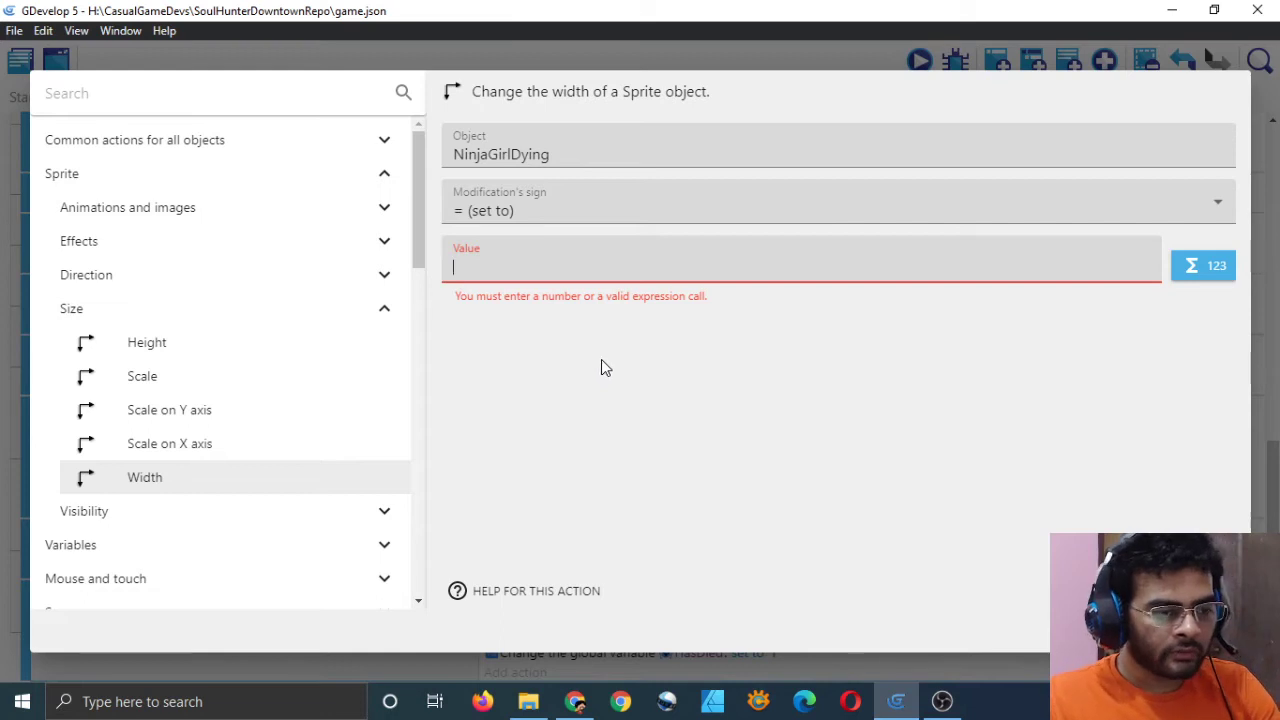
left_click(165, 340)
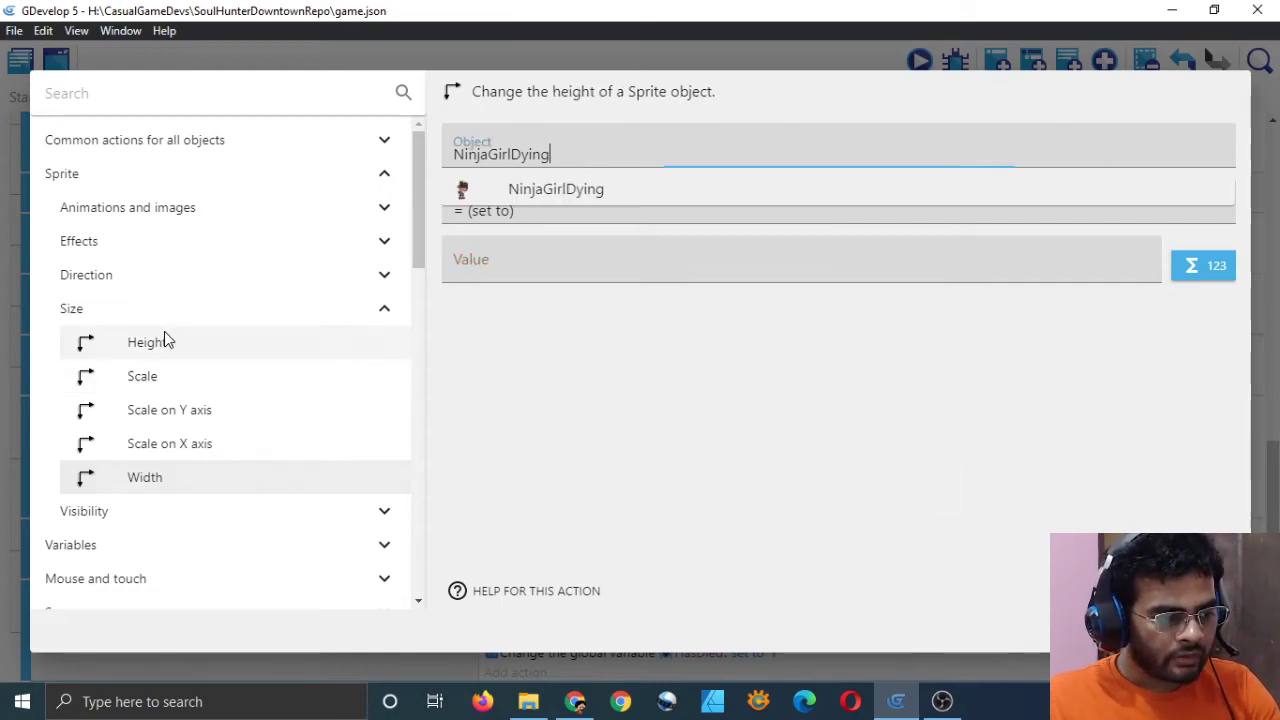
left_click(514, 266)
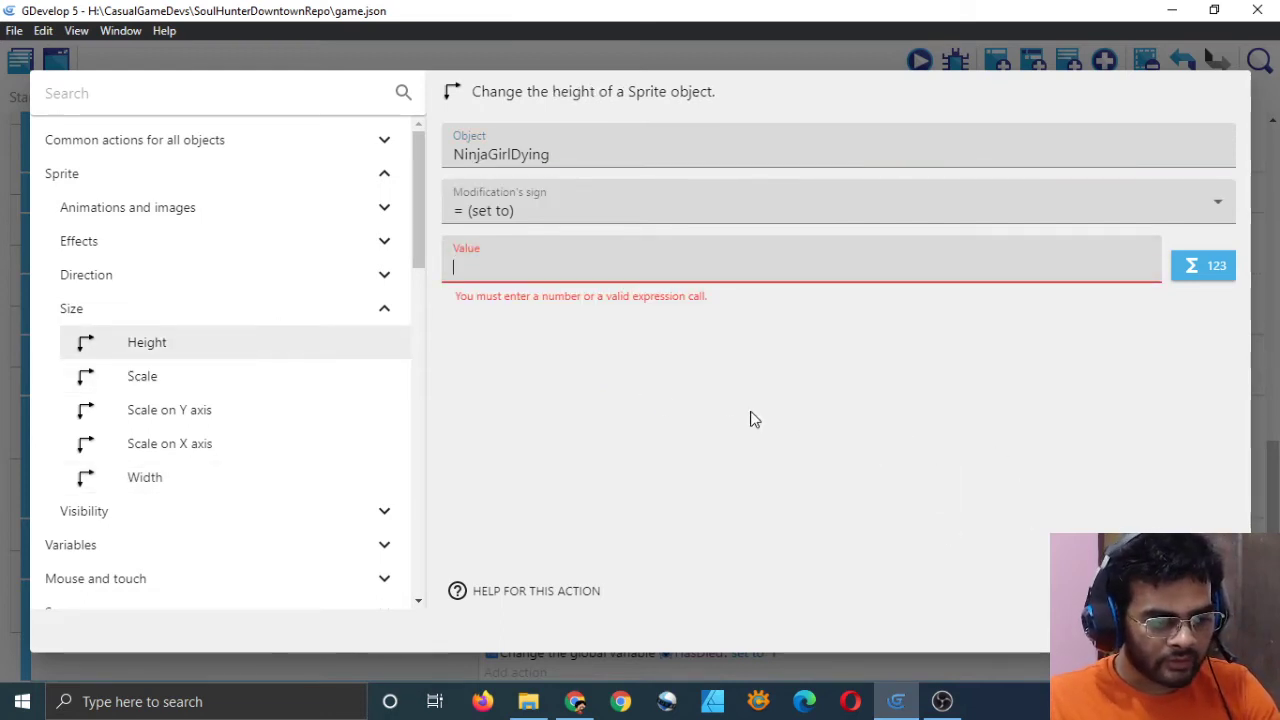
type("117")
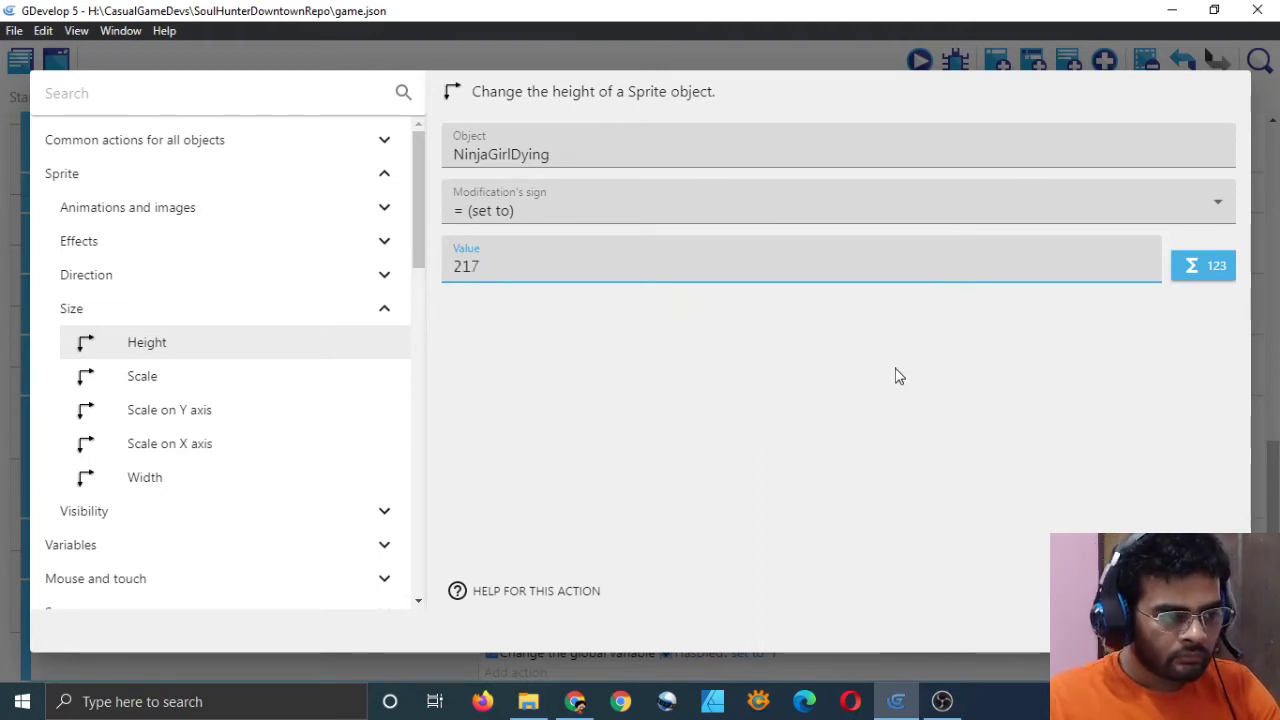
key("Return")
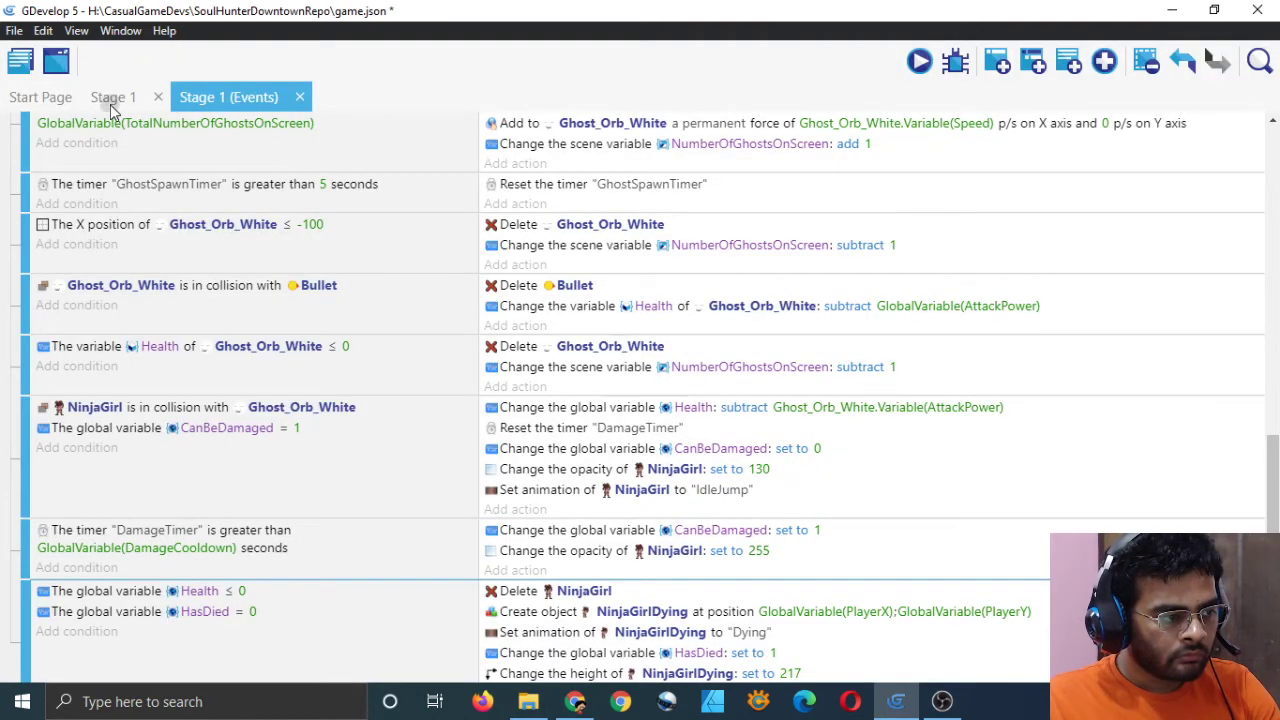
Edit the NinjaGirlDying height action to 213 and save the project
left_click(113, 100)
left_click(228, 99)
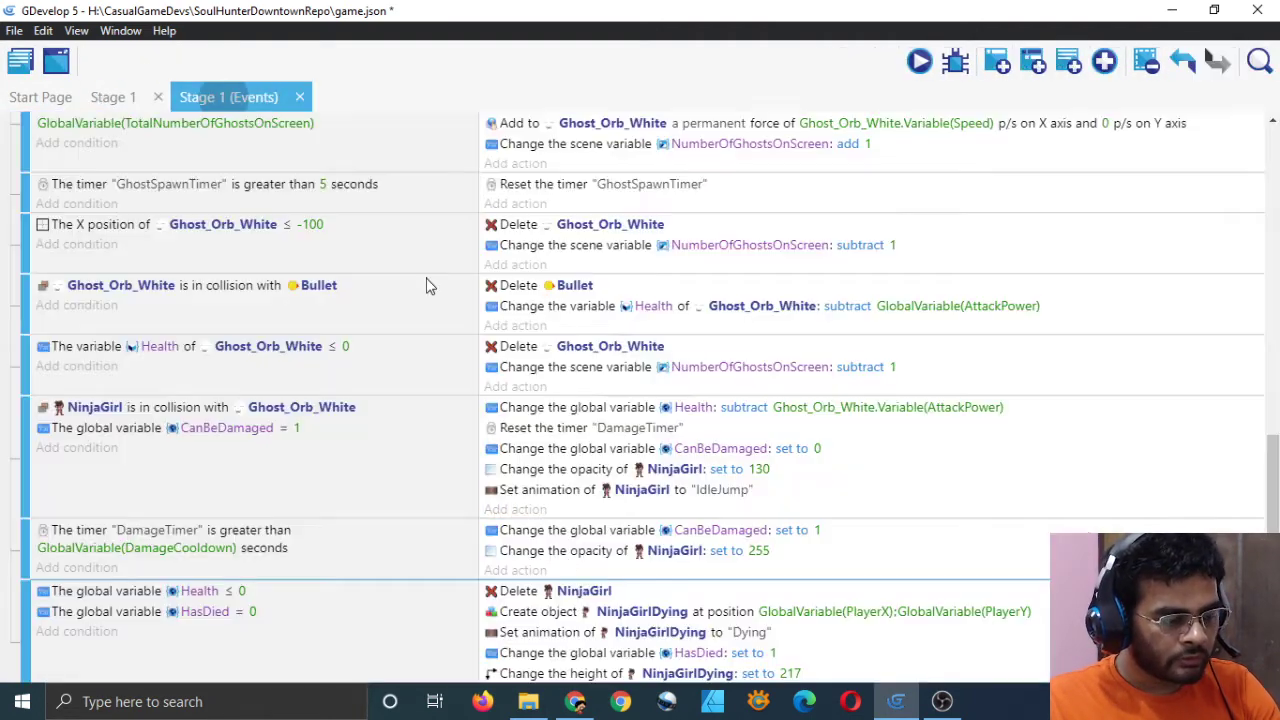
scroll(529, 663, "down", 1)
double_click(491, 654)
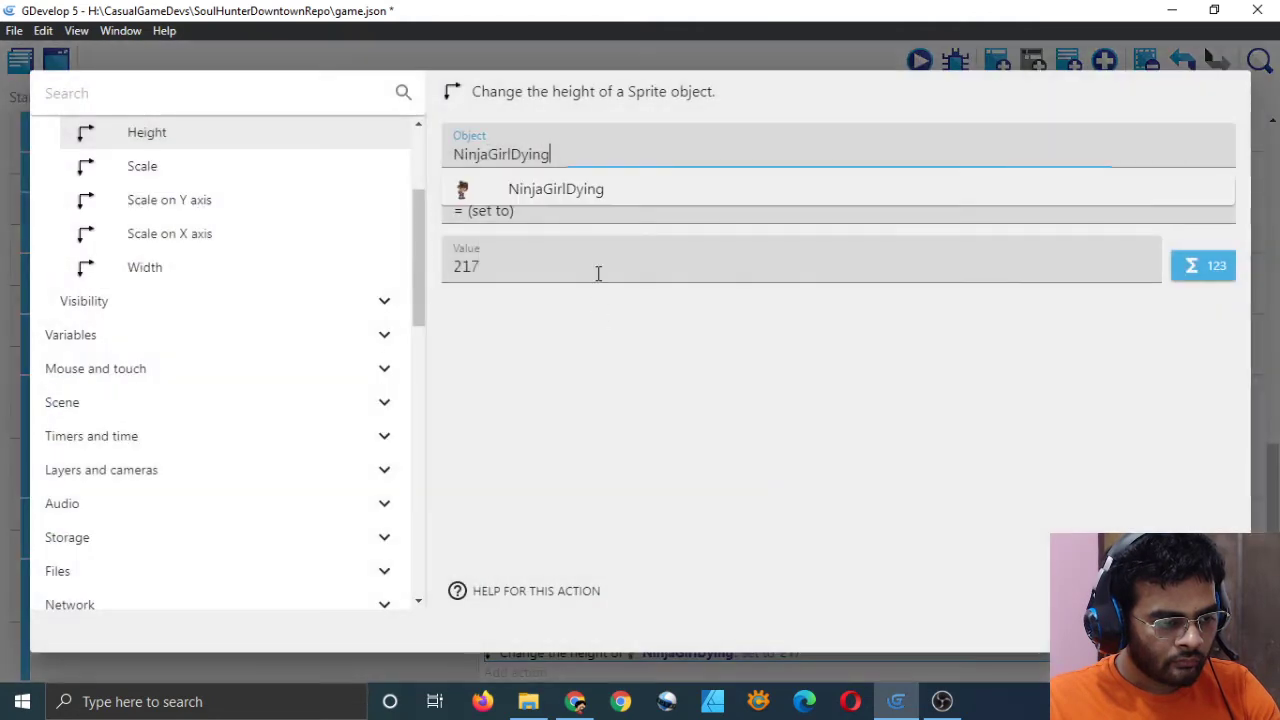
left_click(580, 264)
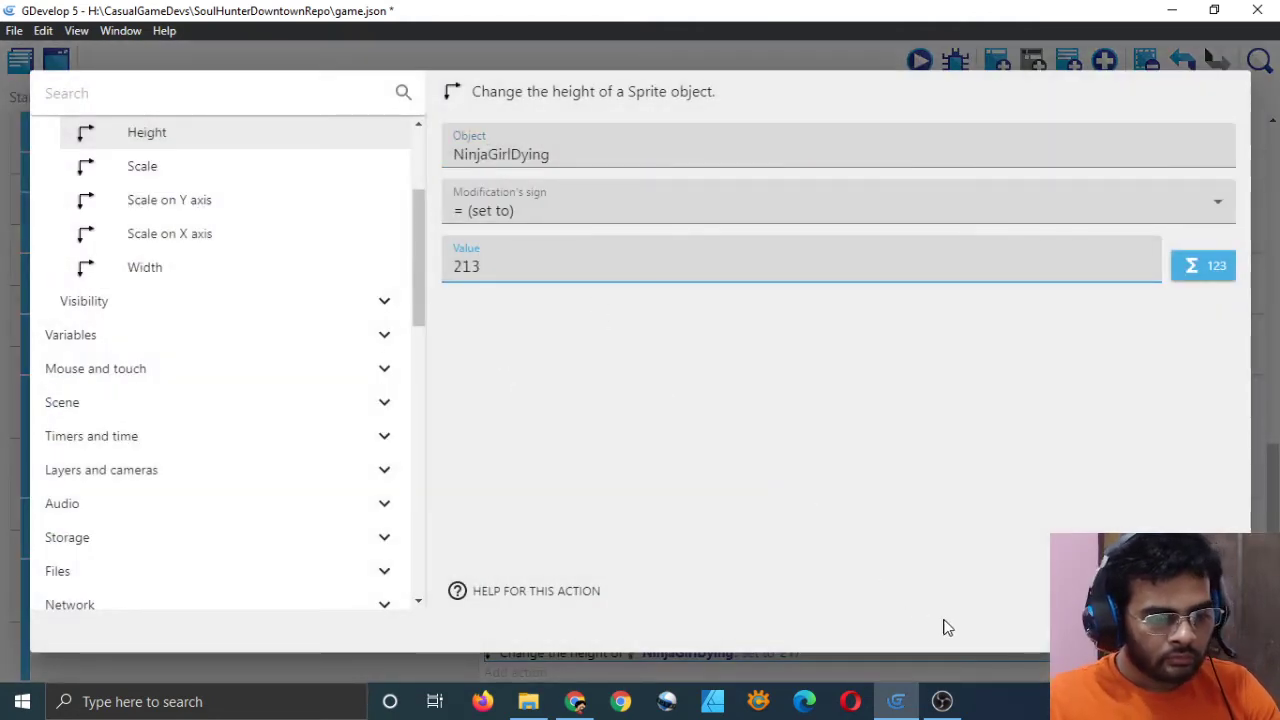
key("Return")
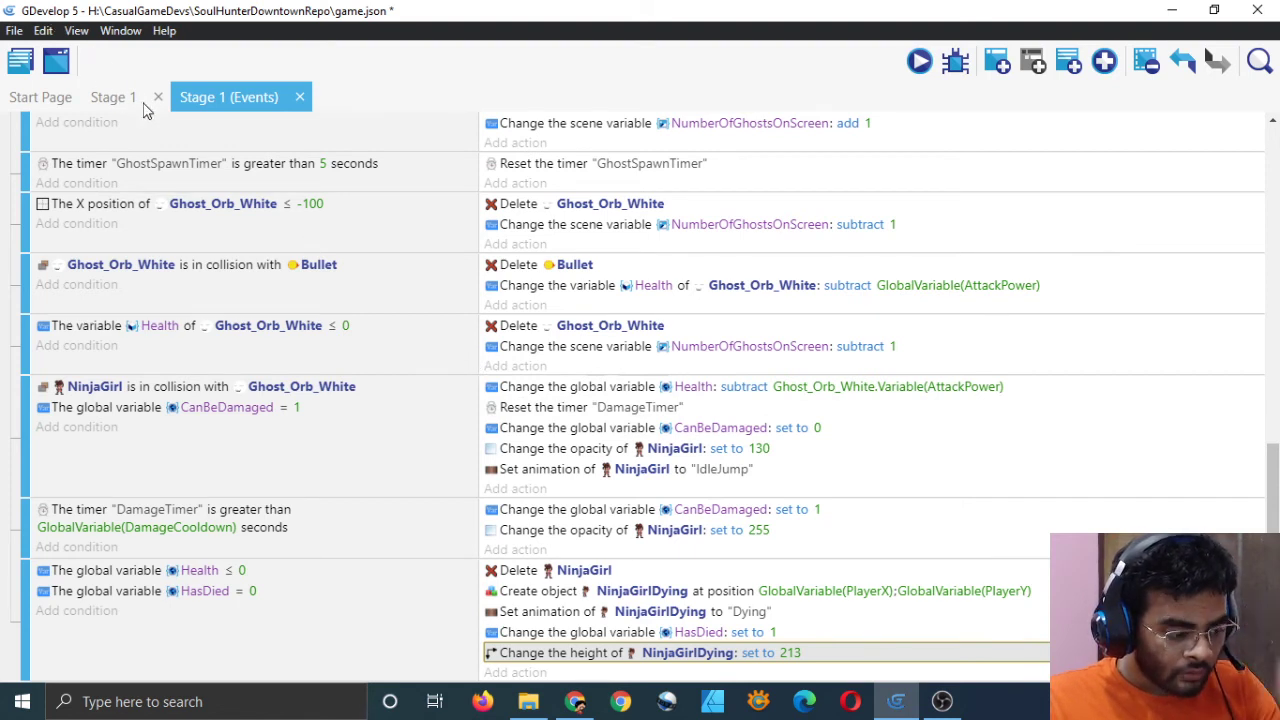
key("ctrl+s")
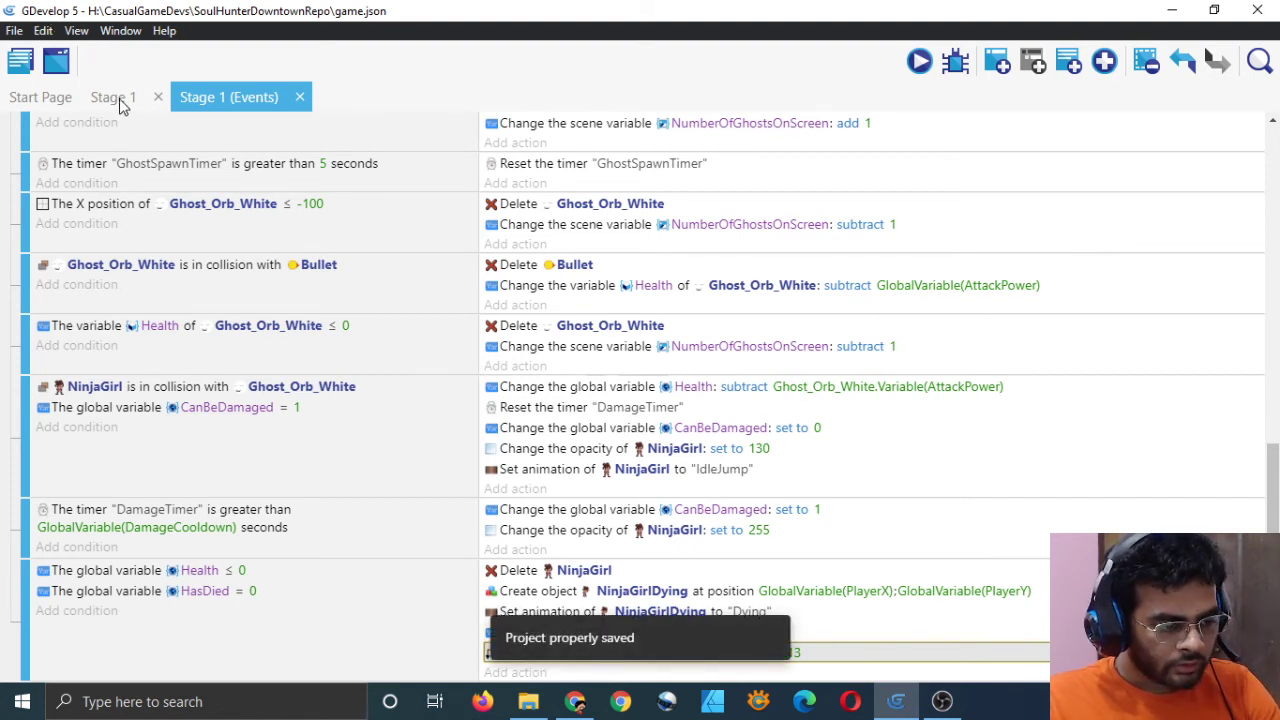
Open NinjaGirlDying's Dying animation in Piskel from the Stage 1 objects list
left_click(117, 98)
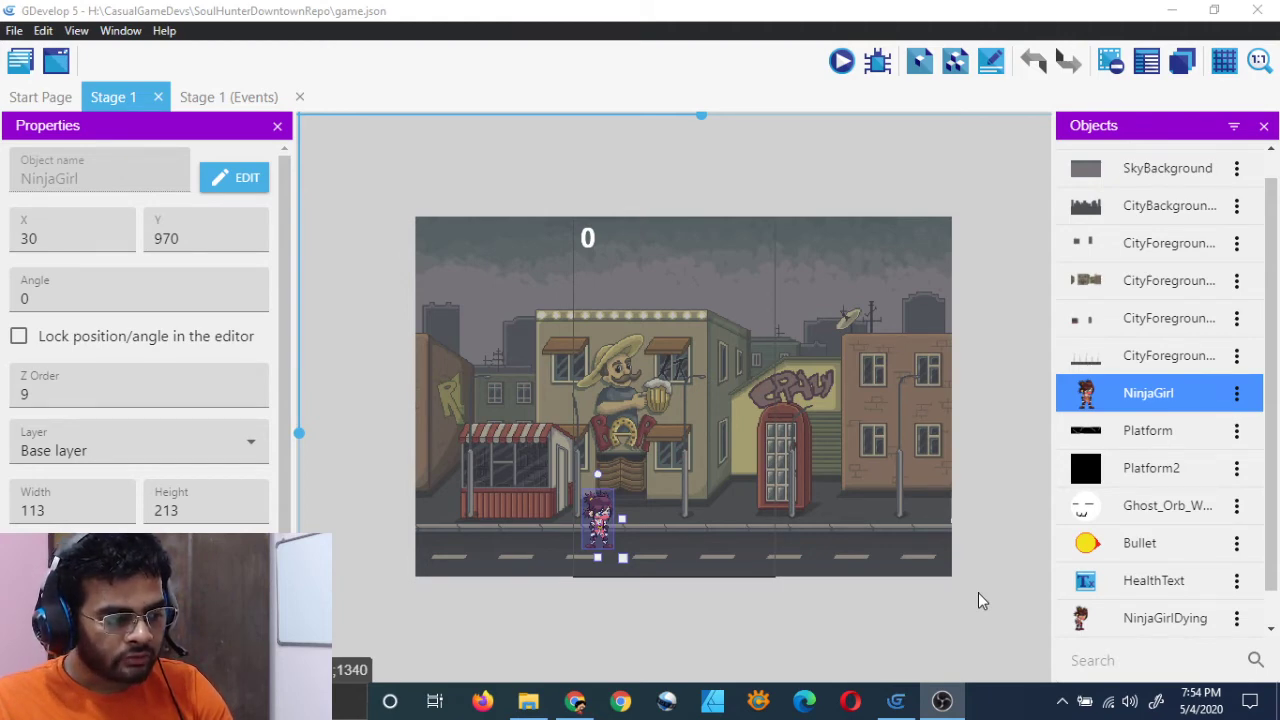
double_click(1198, 618)
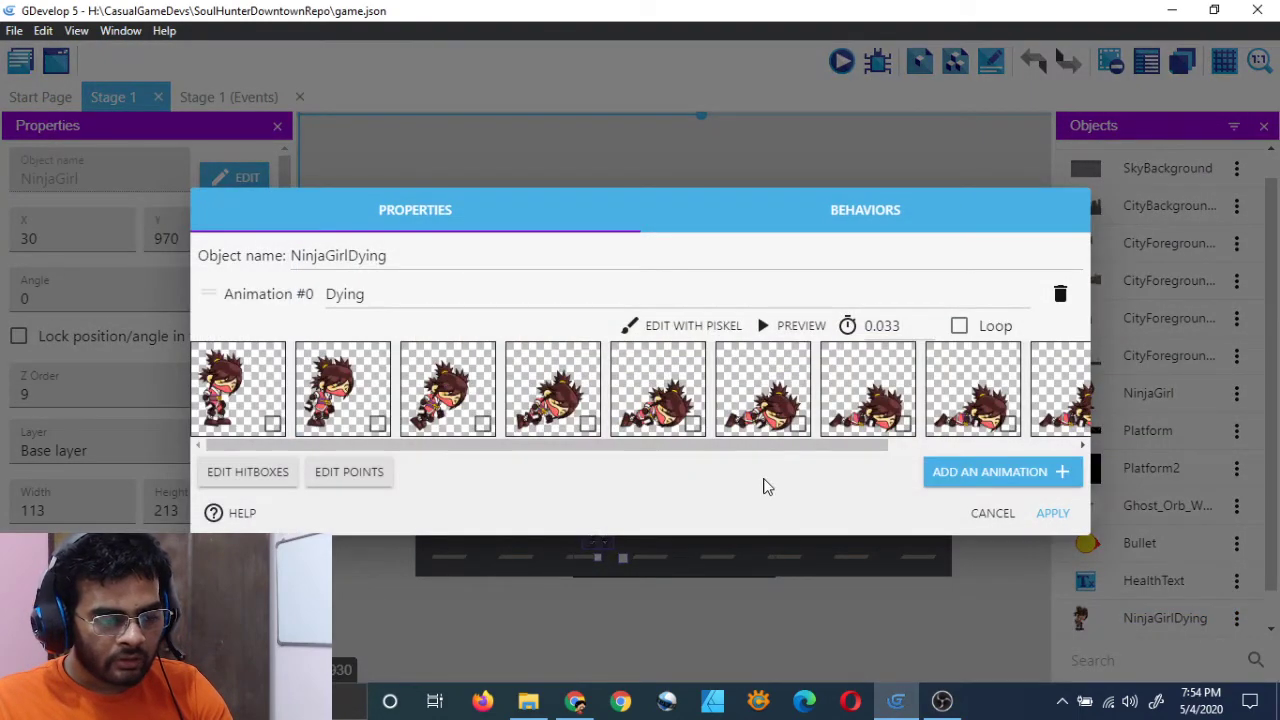
left_click(671, 326)
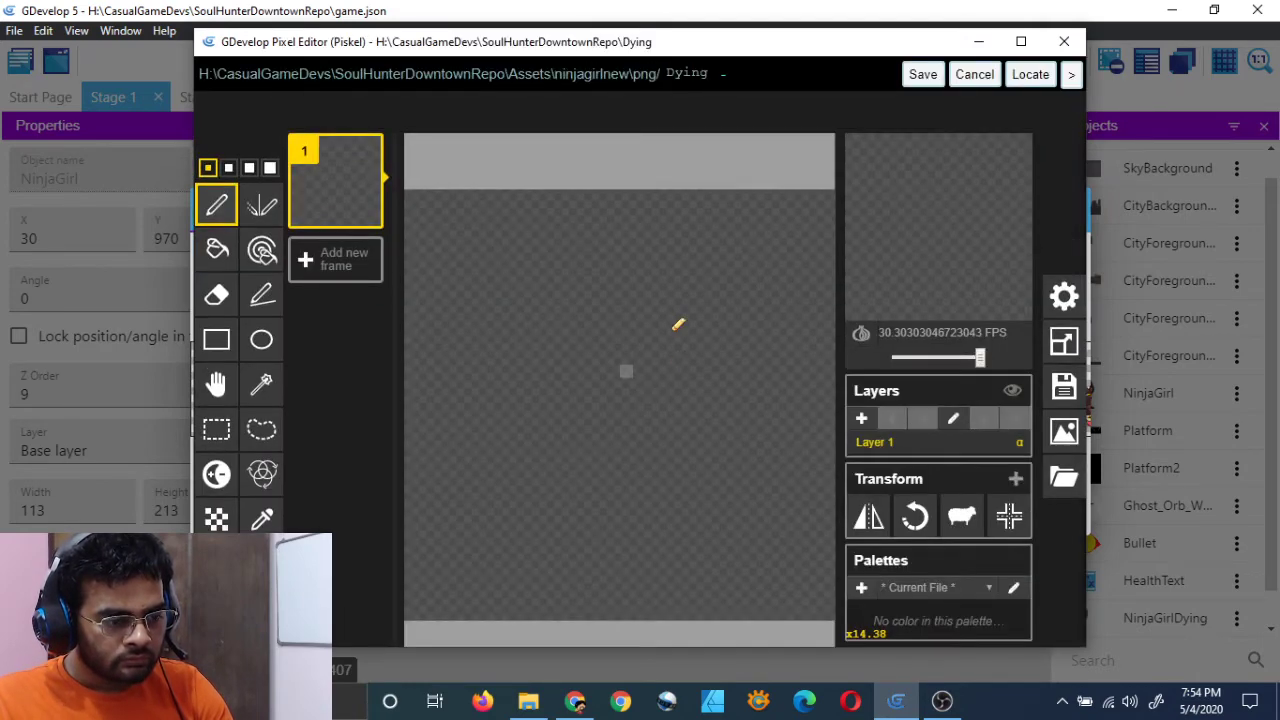
Enter height 213 in Piskel's Resize panel to read the 206 px width, then cancel
left_click(1064, 341)
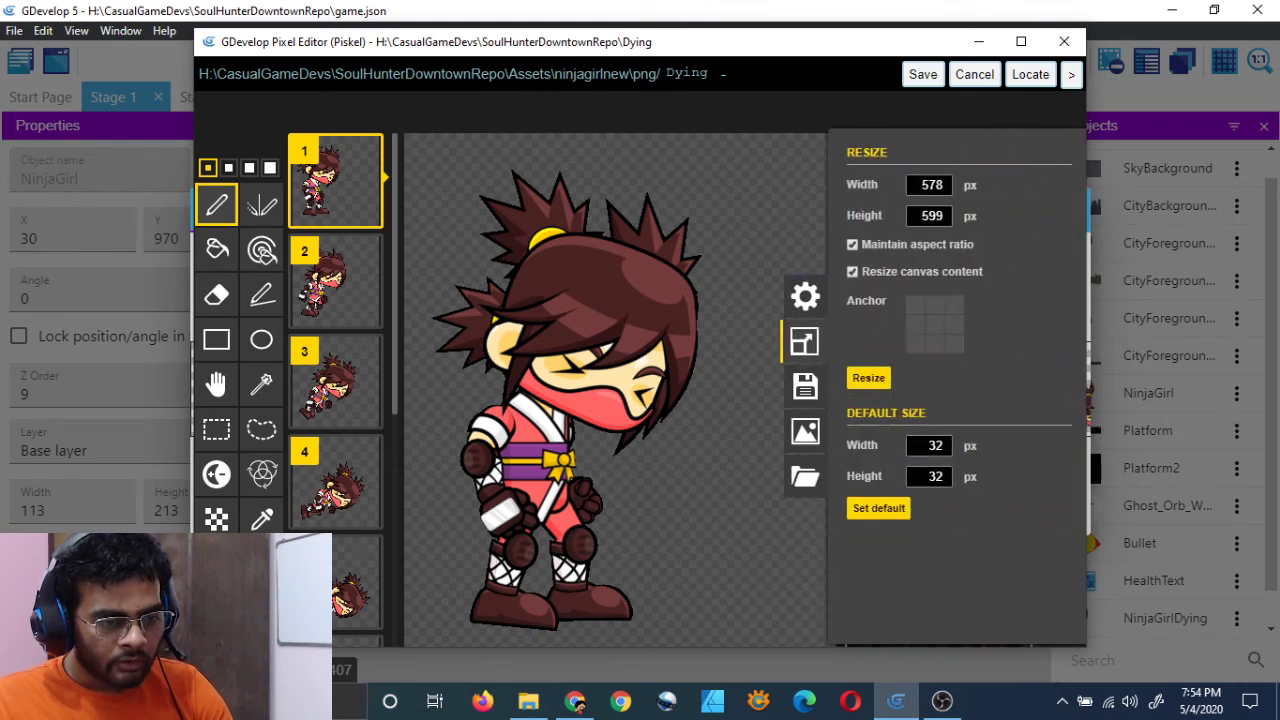
key("BackSpace")
key("BackSpace")
key("BackSpace")
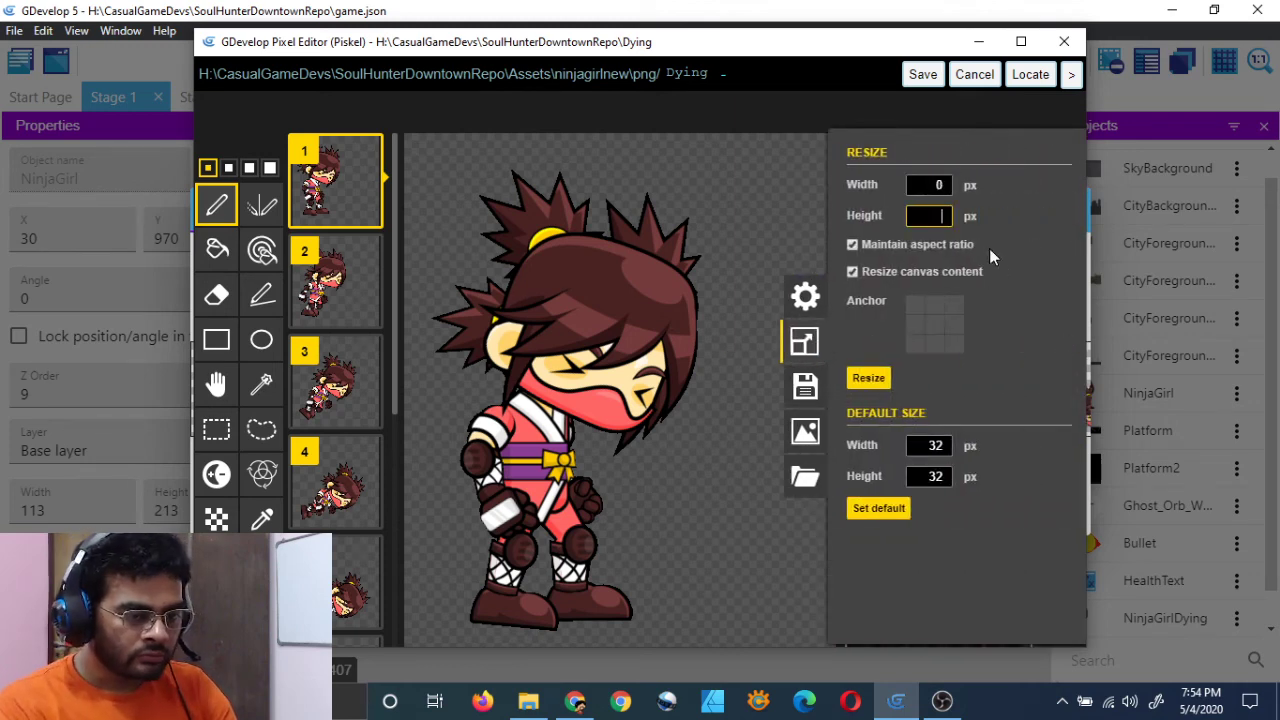
type("213")
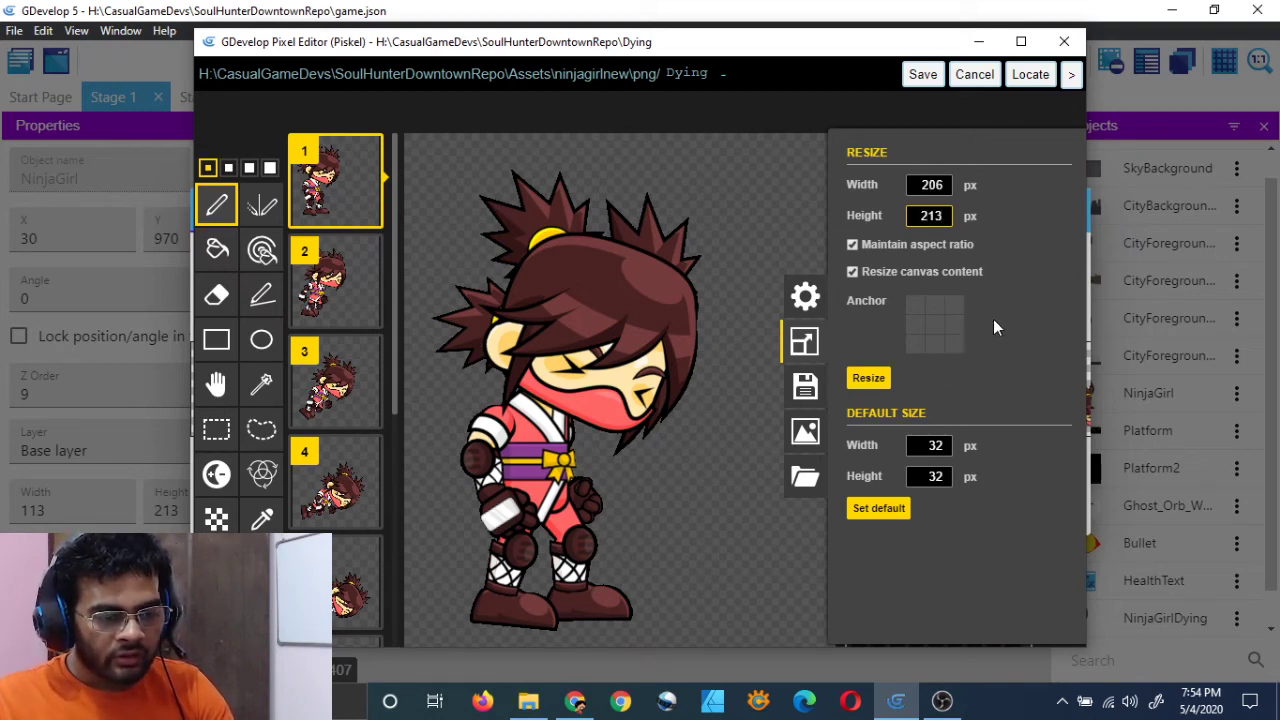
left_click(974, 75)
Close the object dialog and start a new action in the Stage 1 death event
left_click(990, 514)
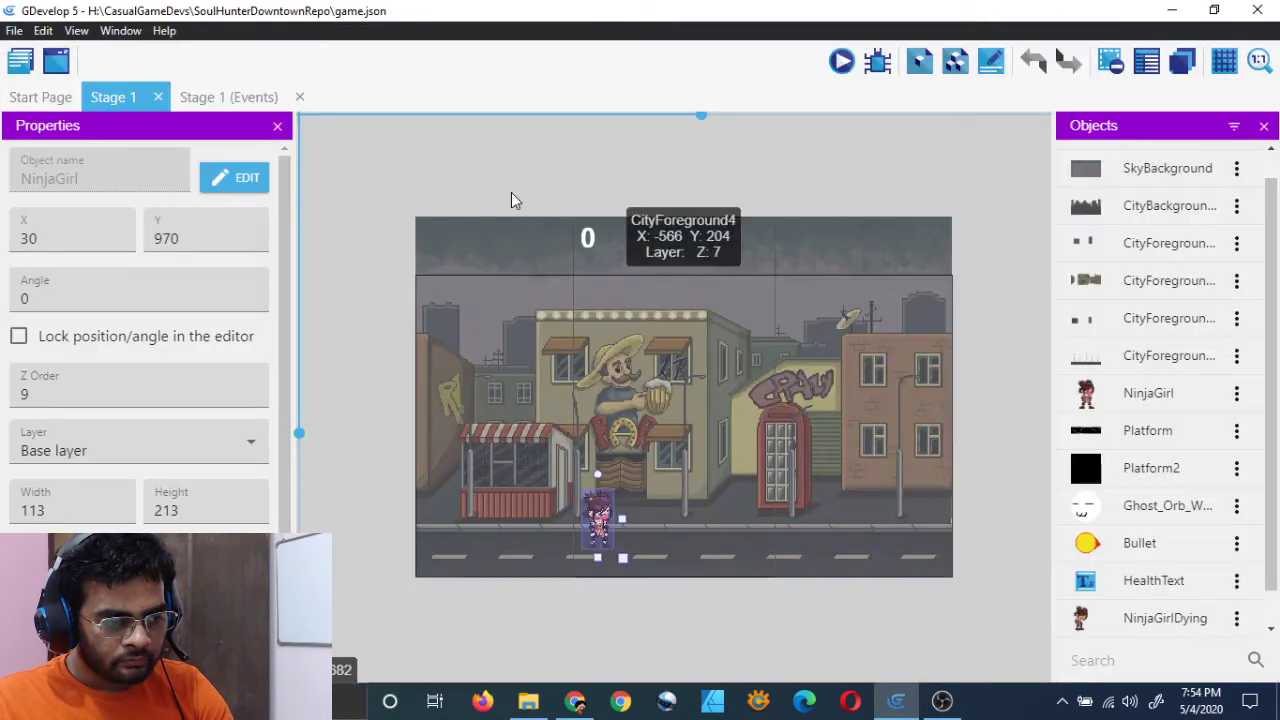
left_click(238, 97)
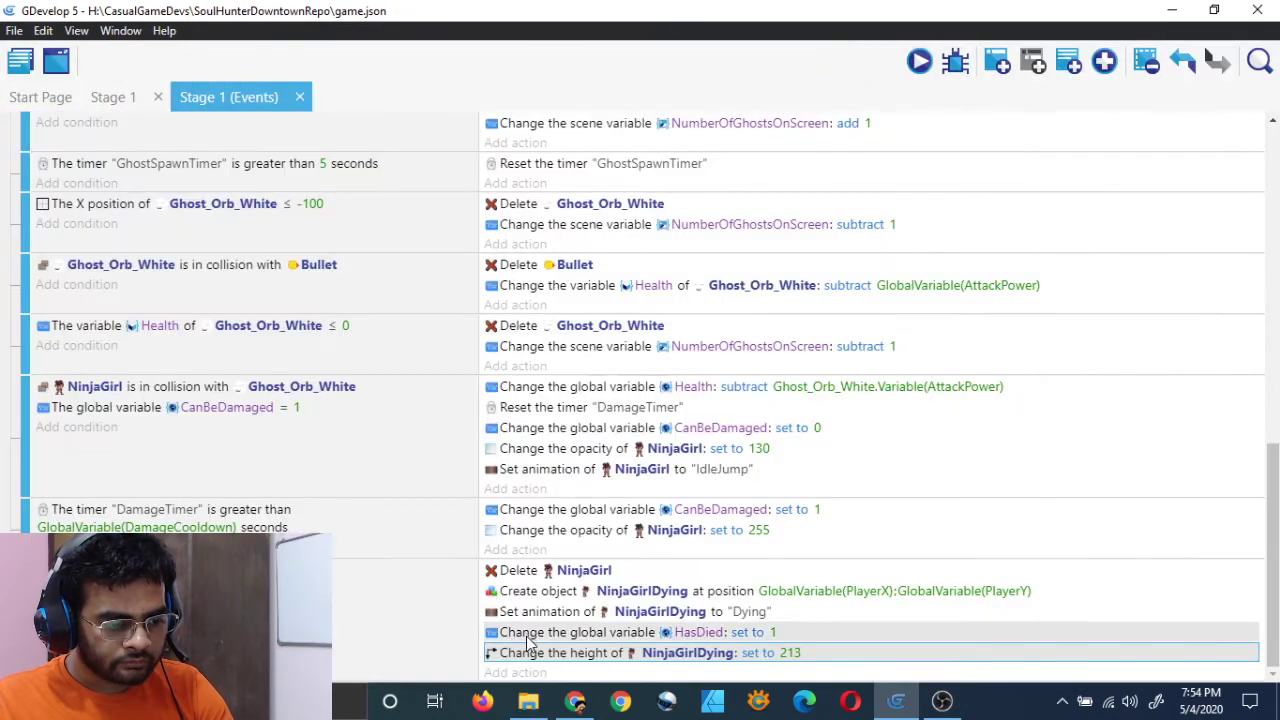
left_click(520, 673)
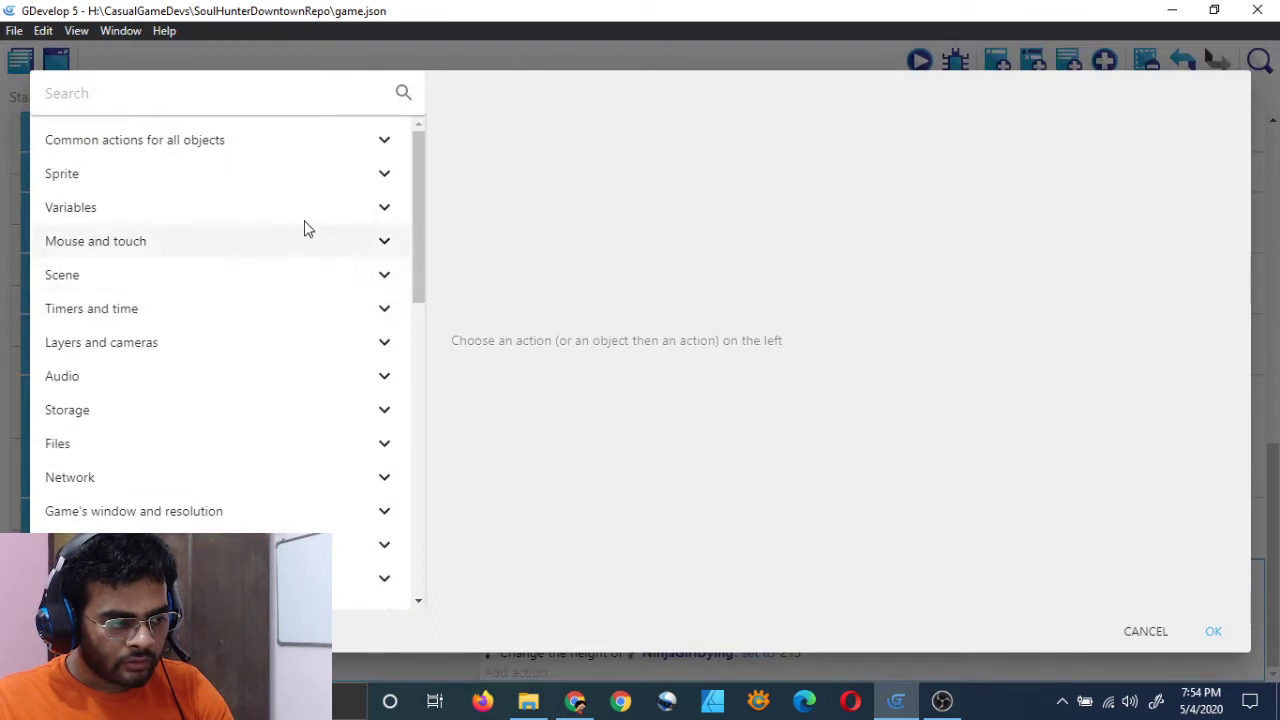
Add an action setting NinjaGirlDying's width to 206, then save the project
left_click(381, 184)
left_click(247, 320)
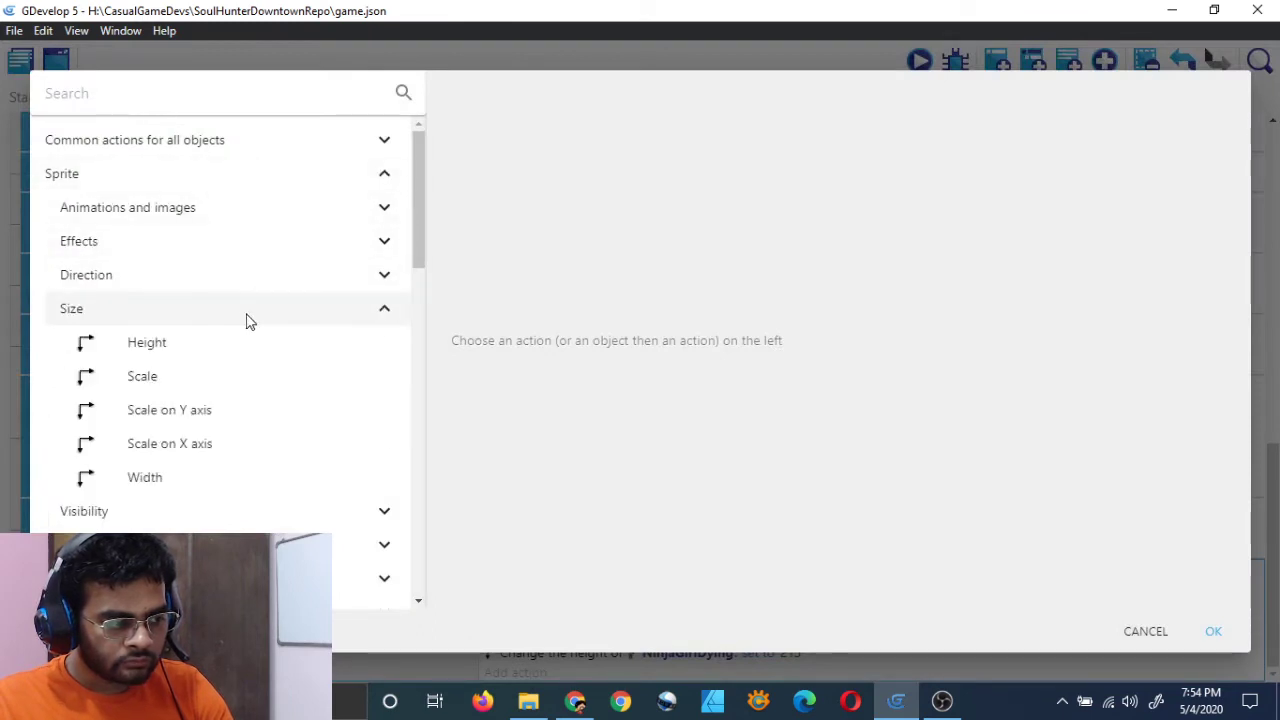
left_click(147, 480)
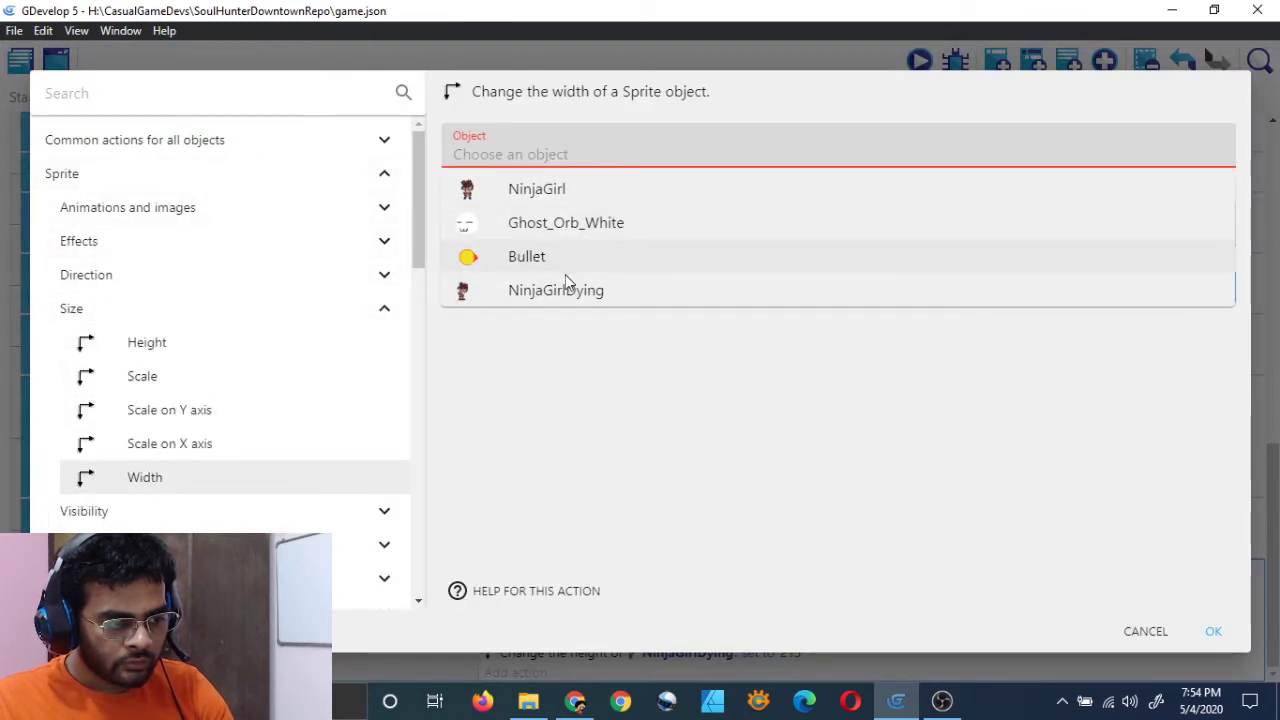
left_click(566, 289)
left_click(568, 210)
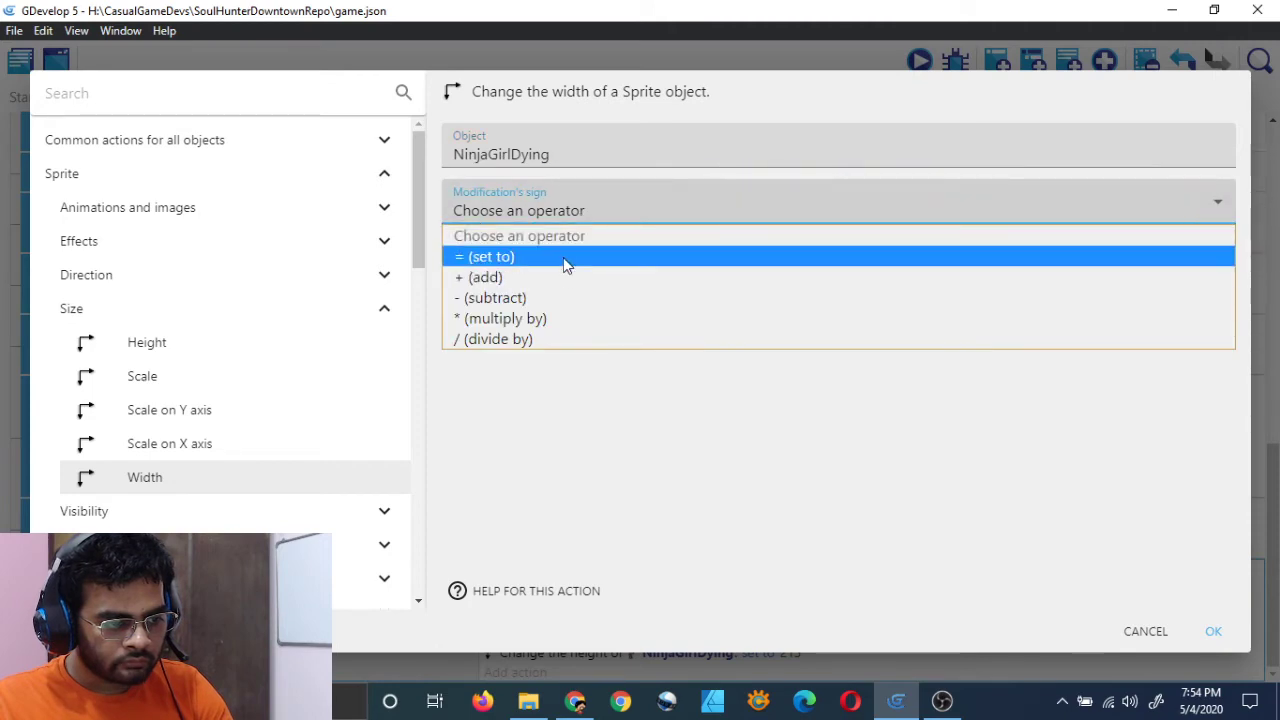
left_click(565, 258)
type("206")
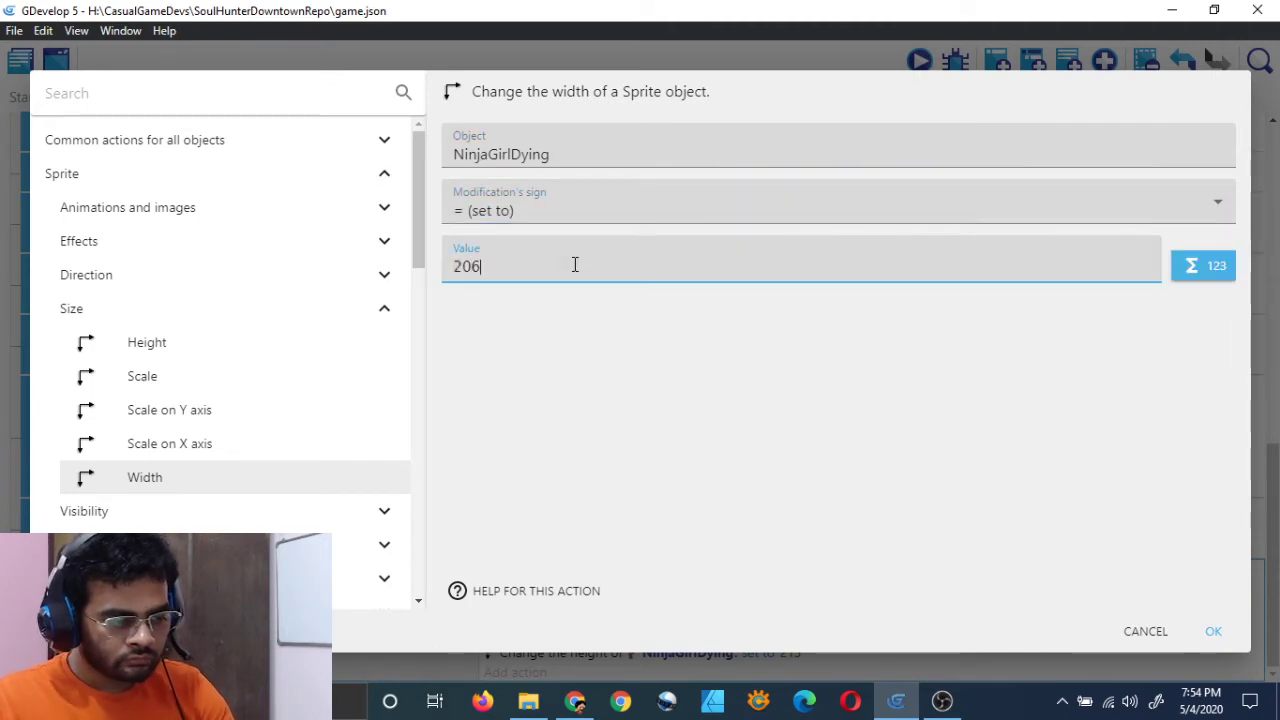
left_click(1211, 631)
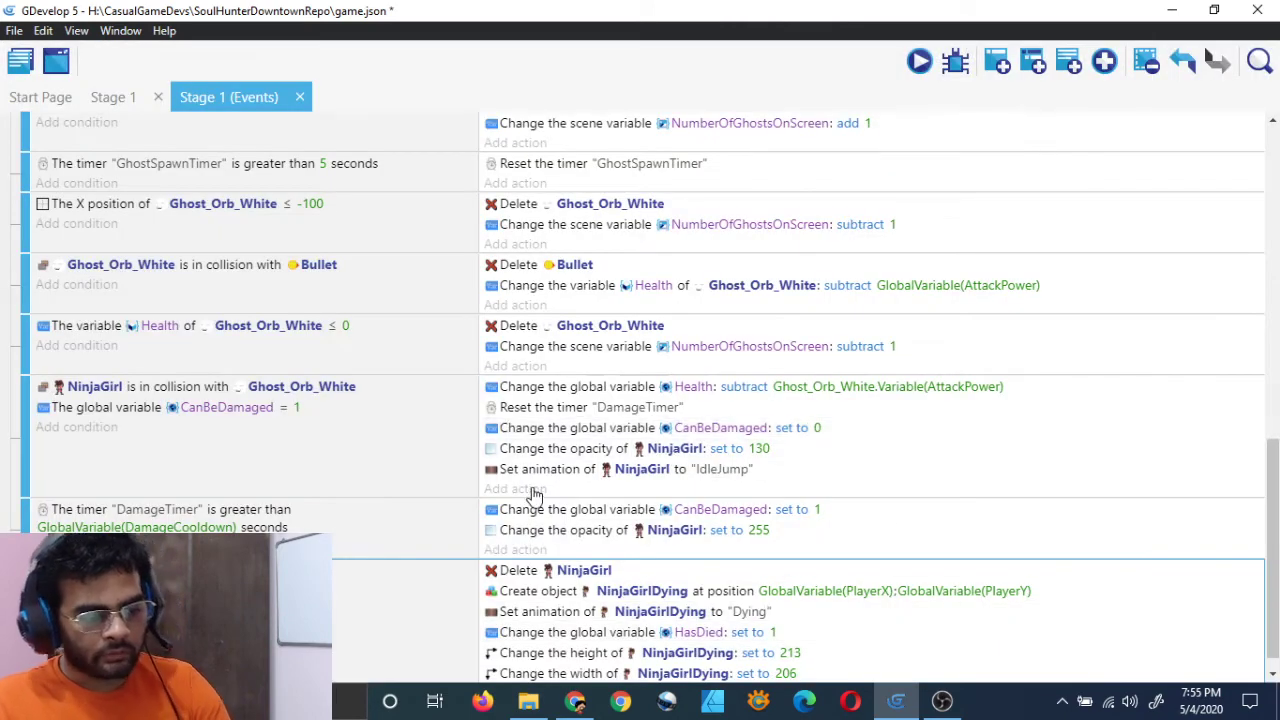
key("ctrl+s")
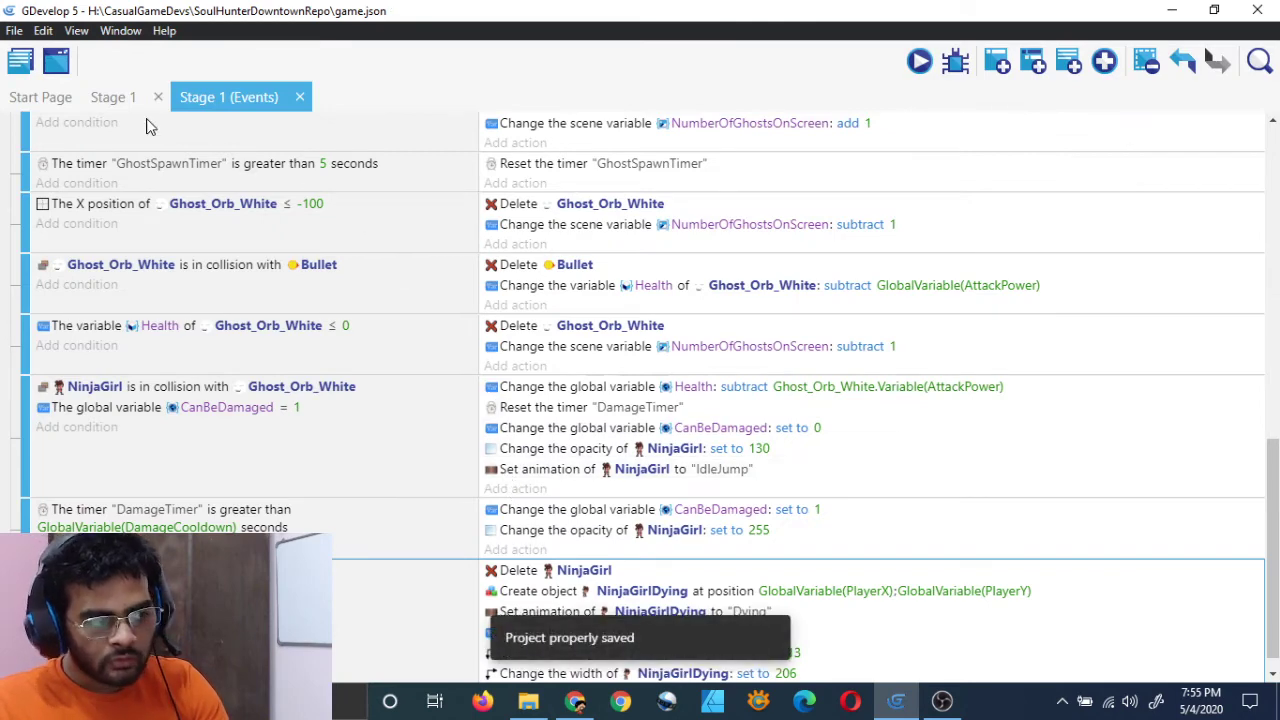
Preview Stage 1, watch the character's dying animation, then close the preview
left_click(128, 96)
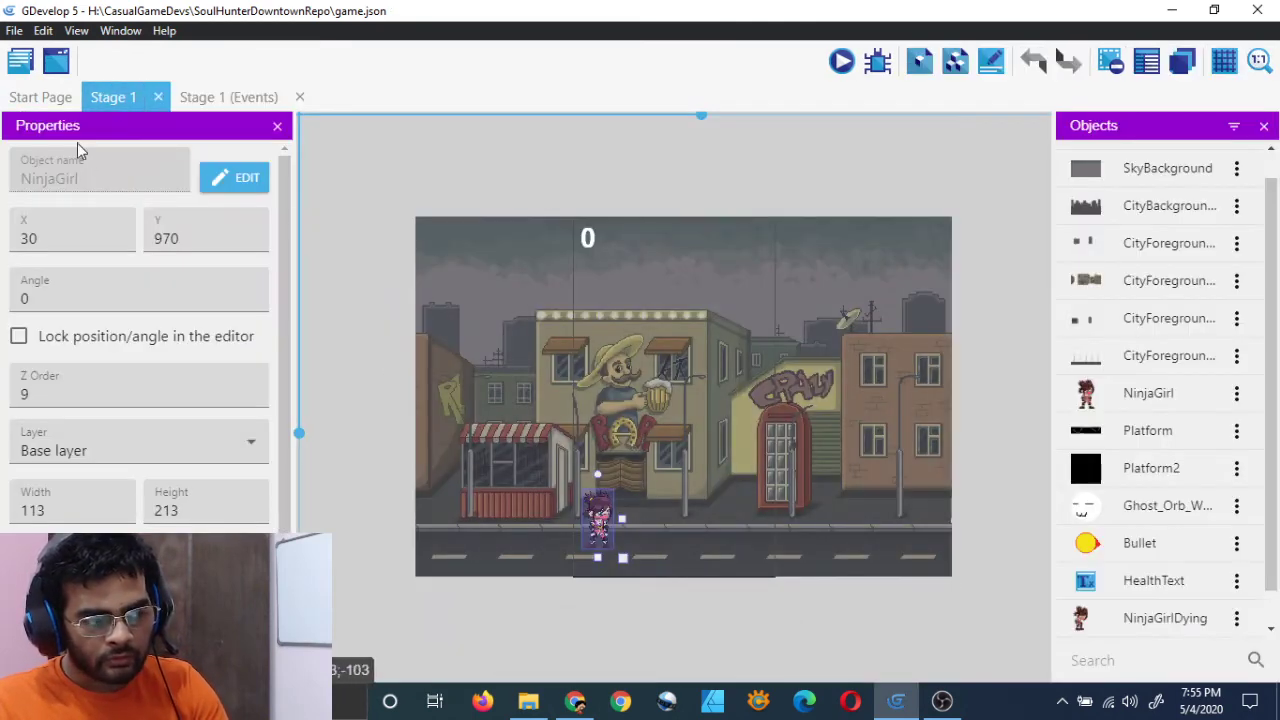
left_click(215, 97)
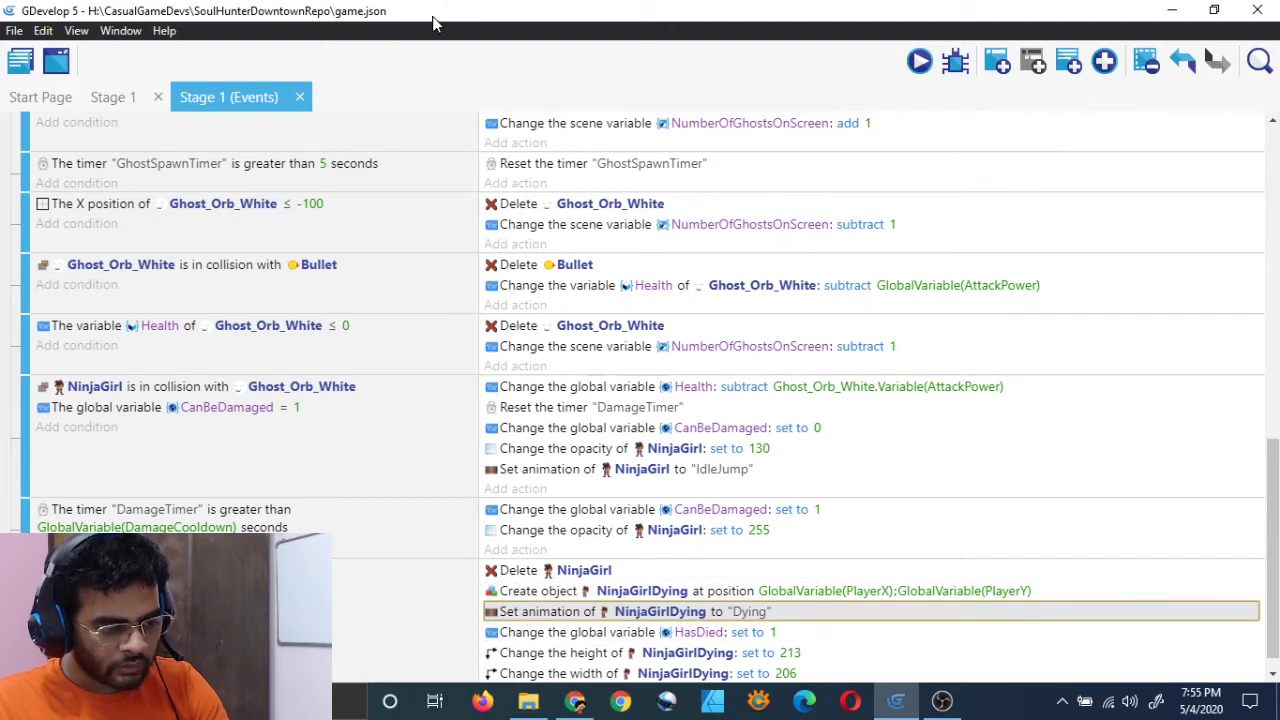
left_click(113, 97)
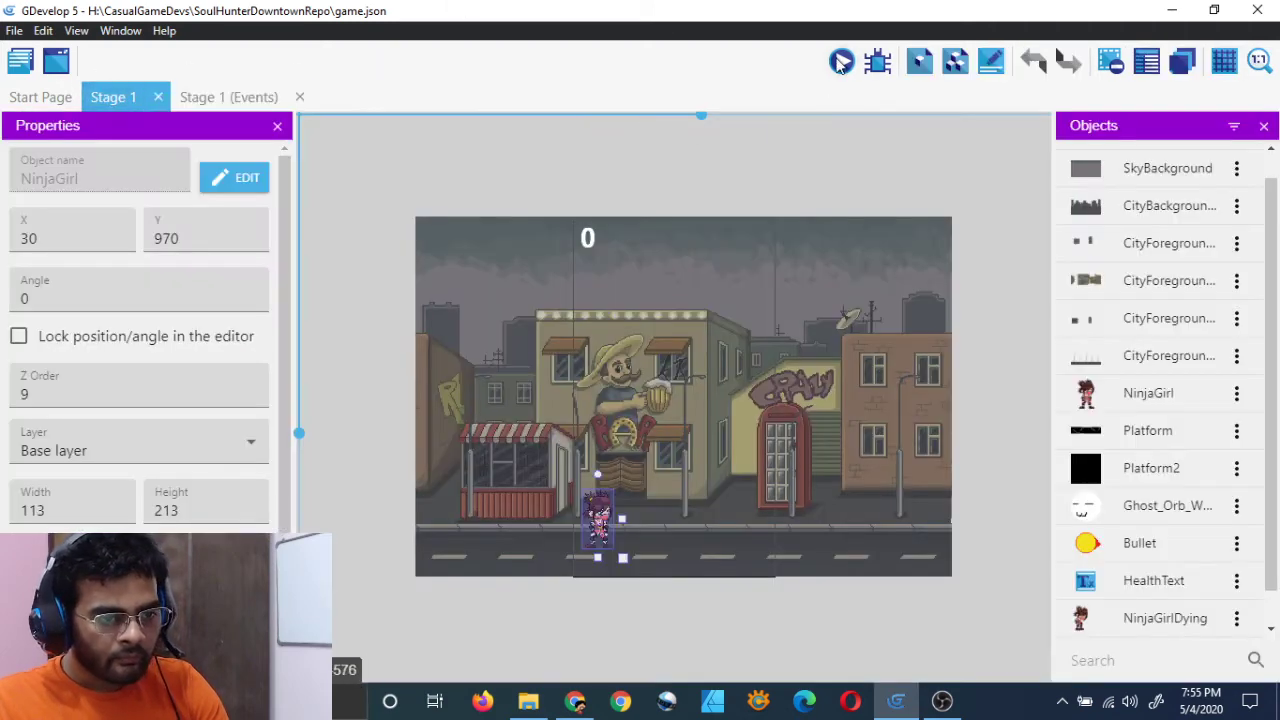
left_click(840, 62)
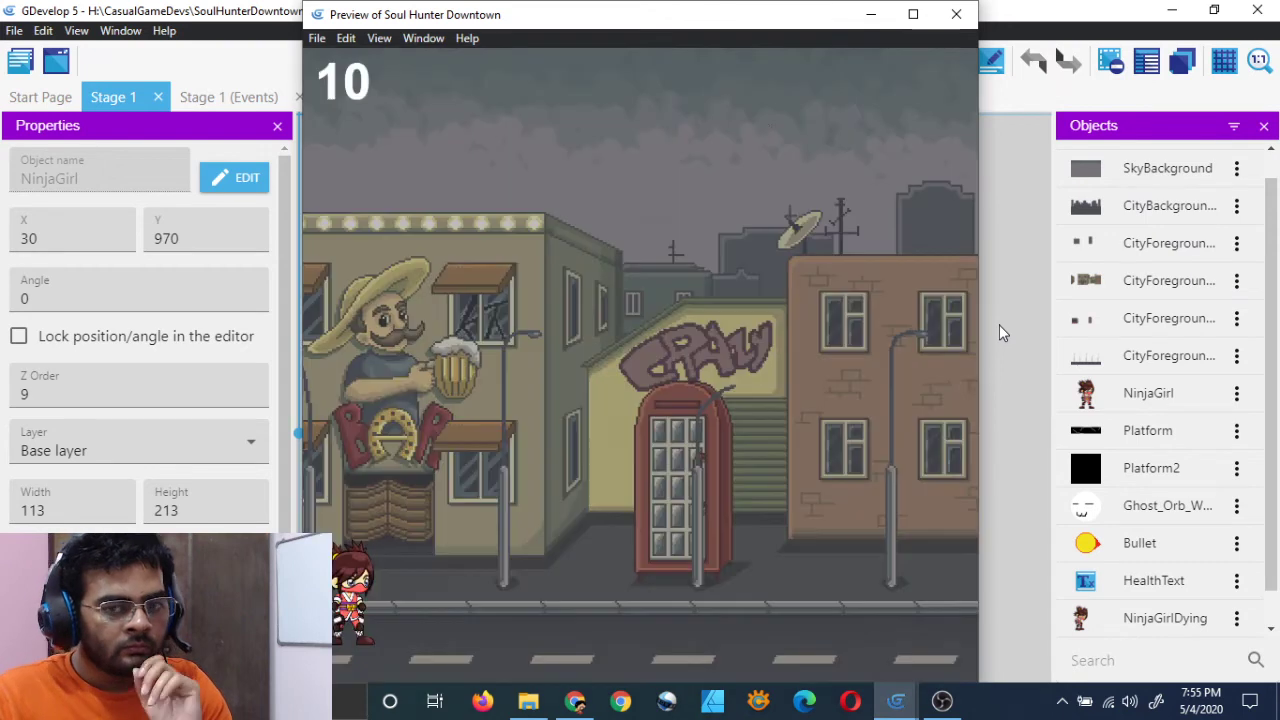
left_click_drag(689, 24, 831, 24)
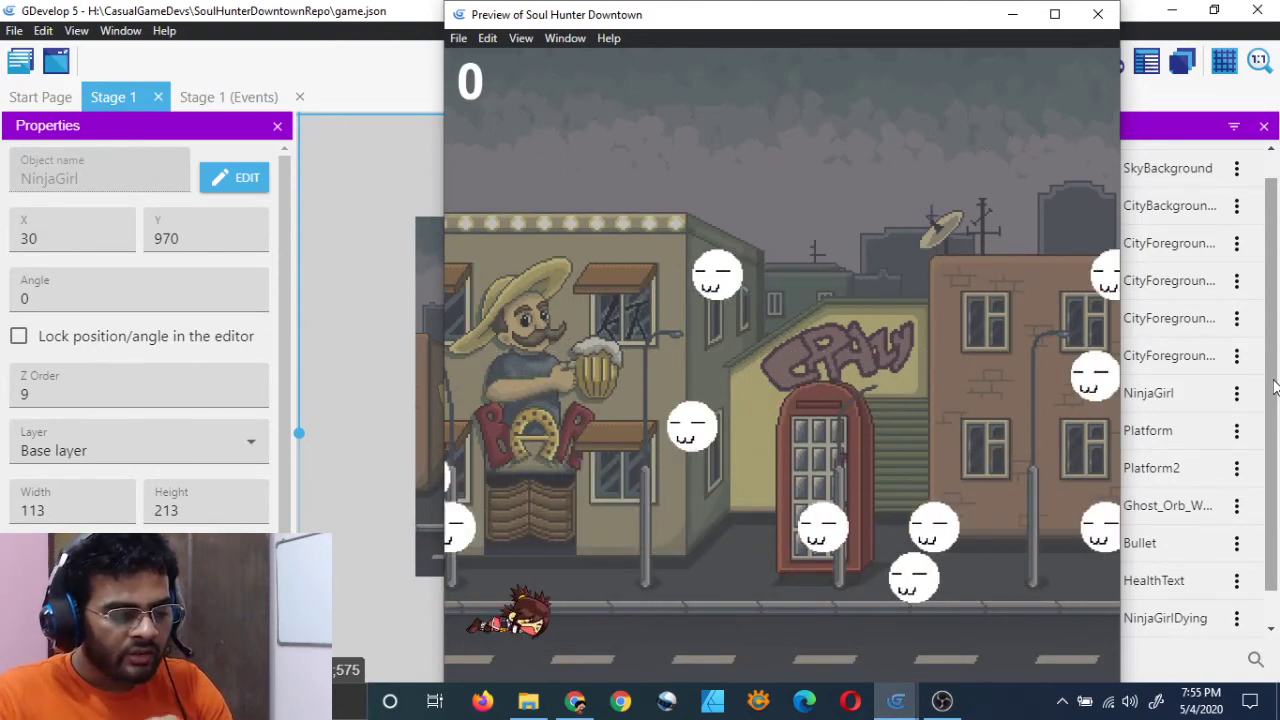
left_click(1097, 14)
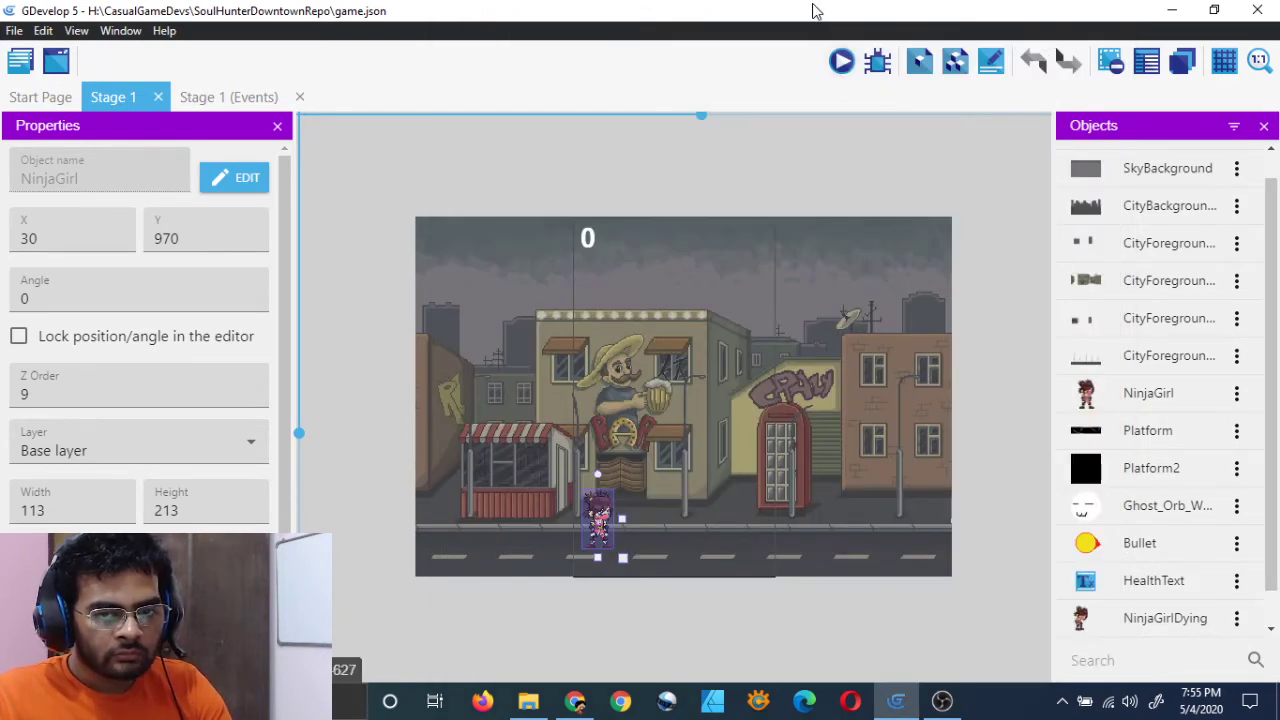
Run a second preview to watch the death again, then close it
left_click(841, 61)
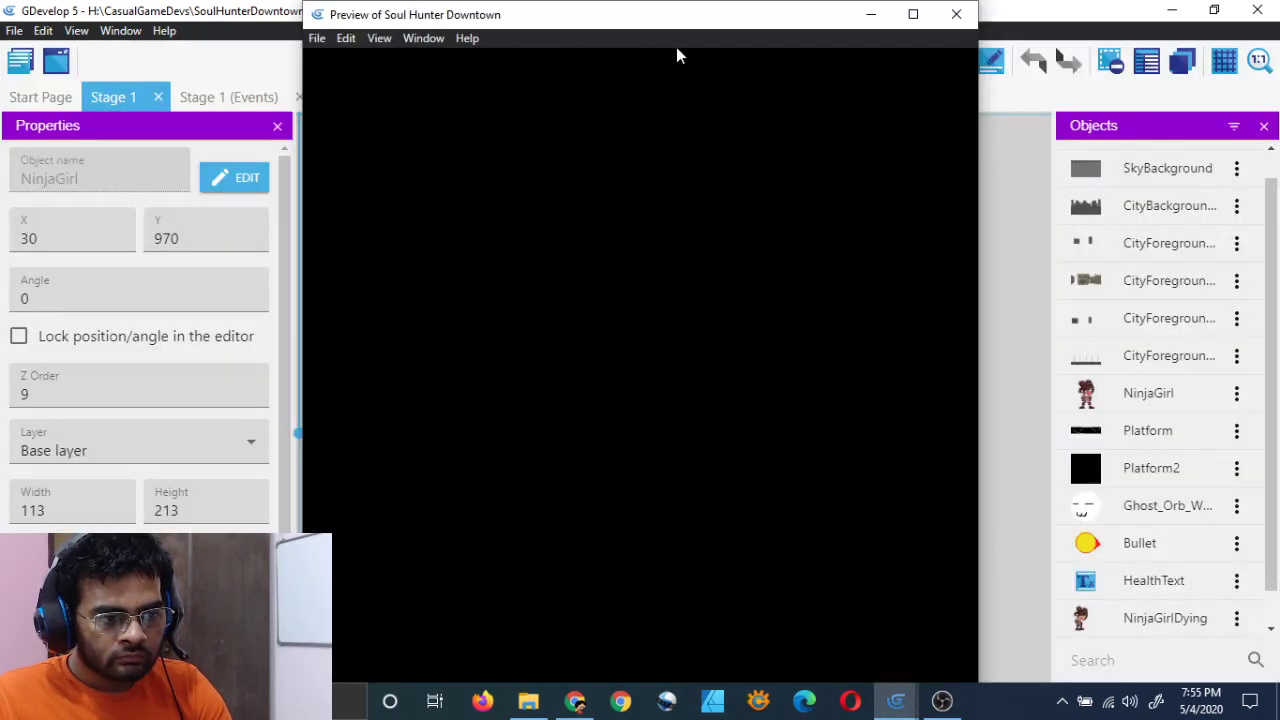
left_click_drag(677, 34, 835, 34)
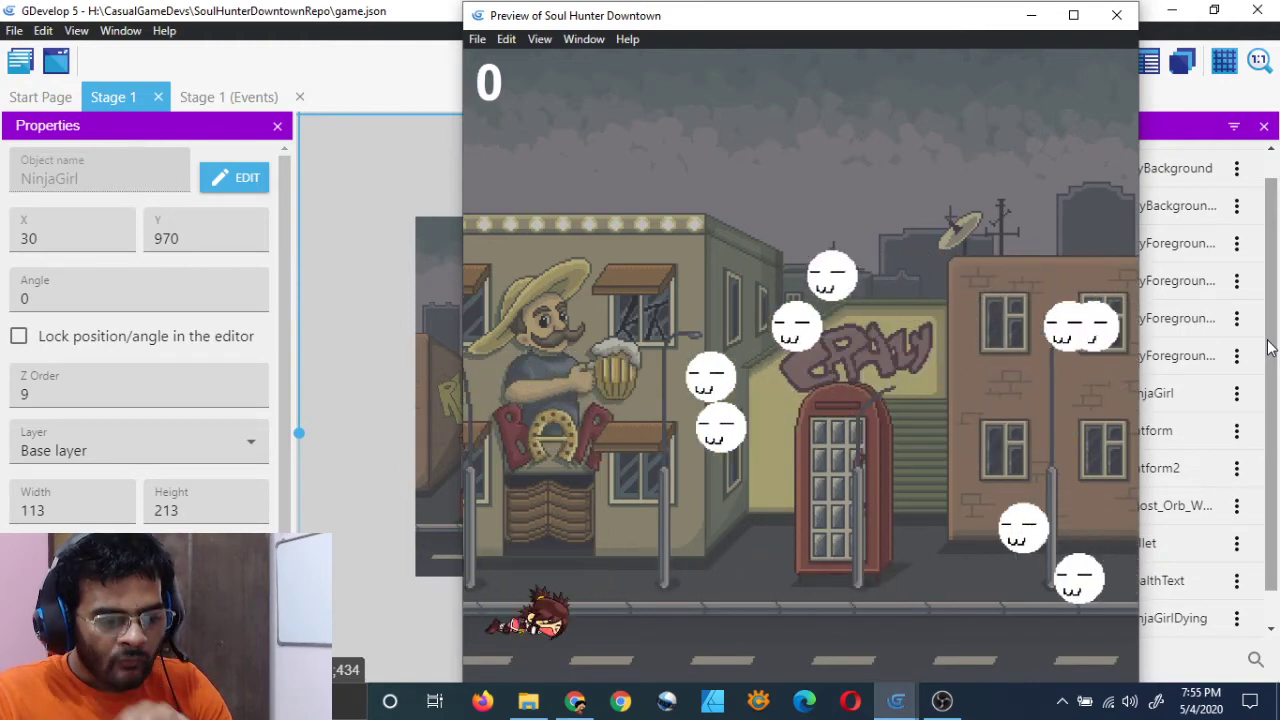
left_click(1116, 15)
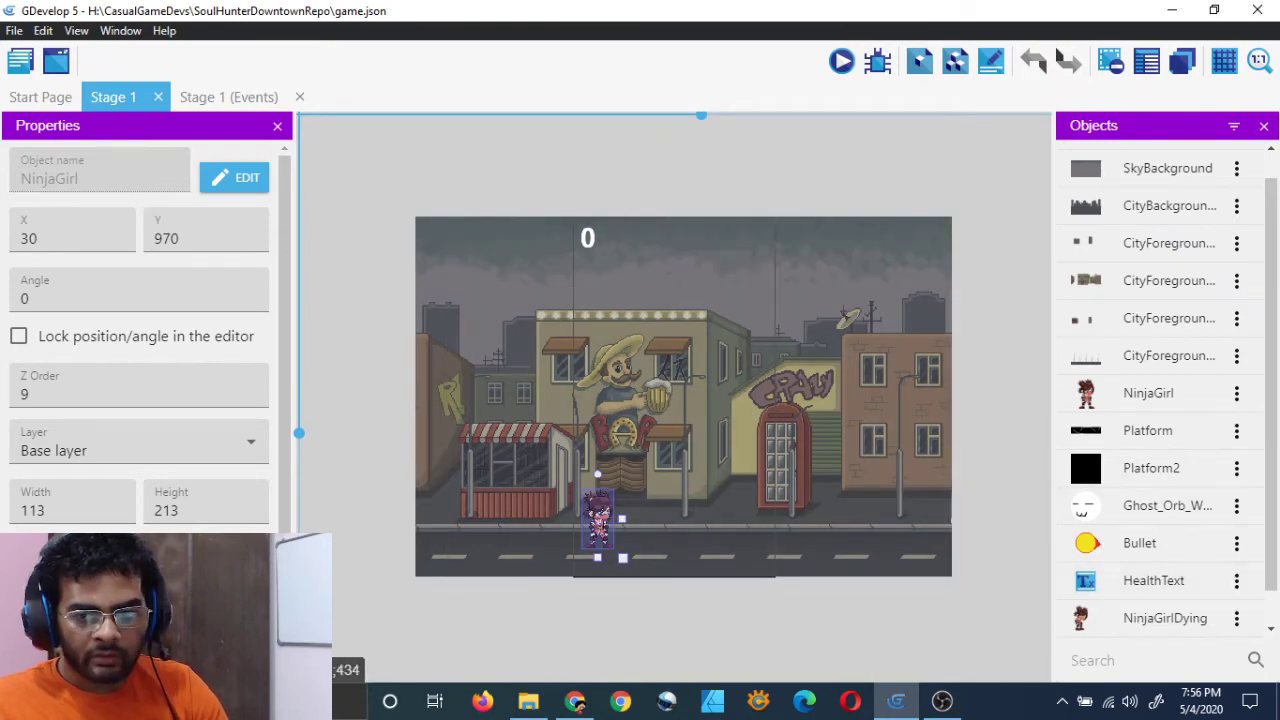
Open the Dying animation in Piskel and enter width 113 in the Resize panel
double_click(1161, 617)
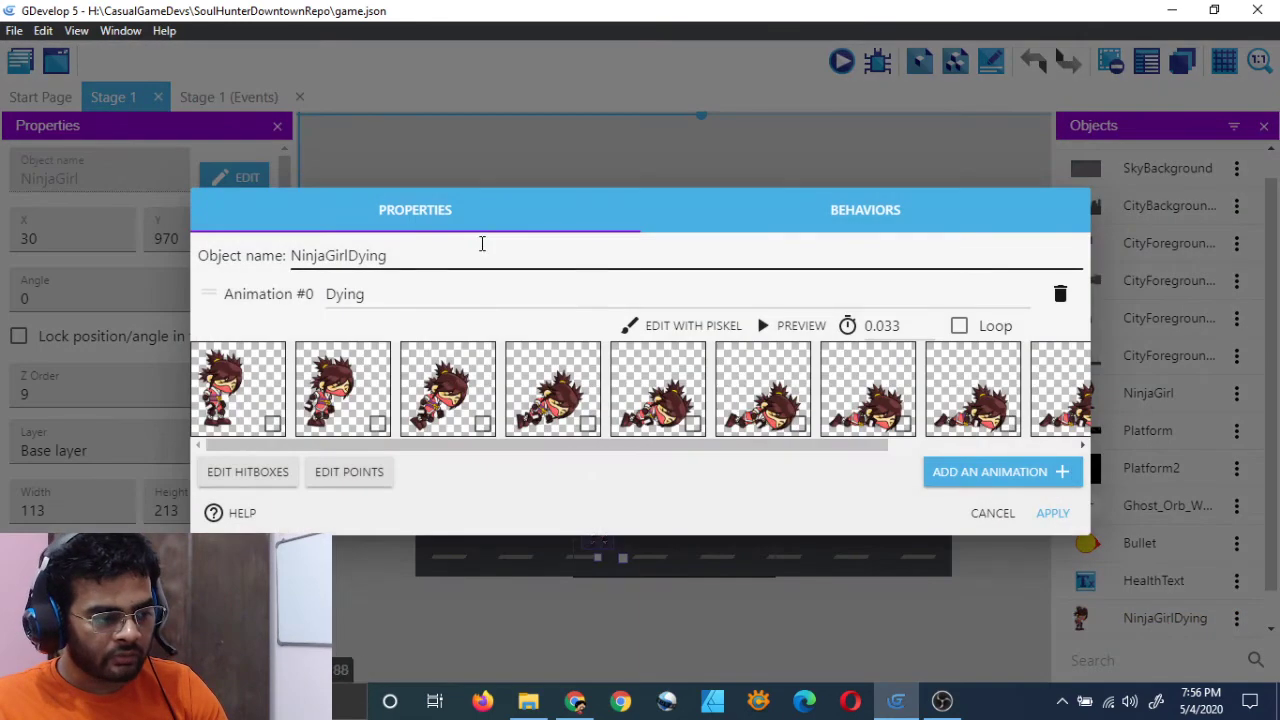
left_click(692, 327)
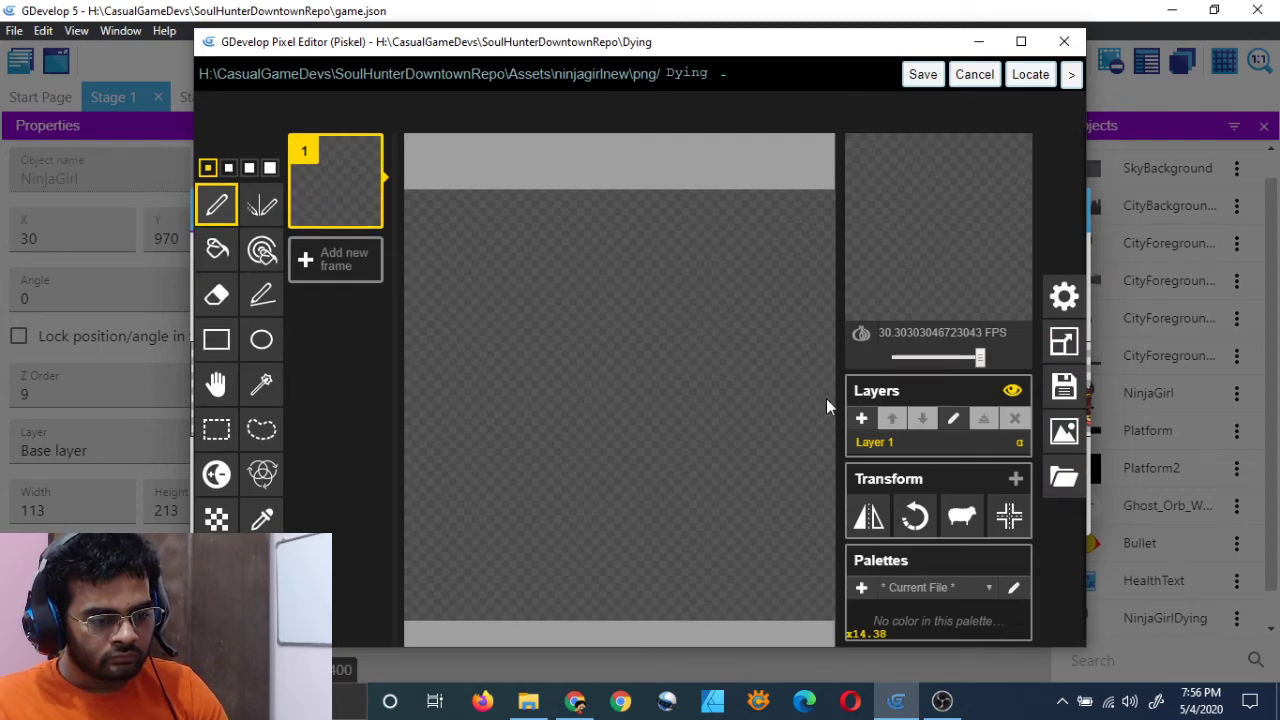
left_click(1064, 342)
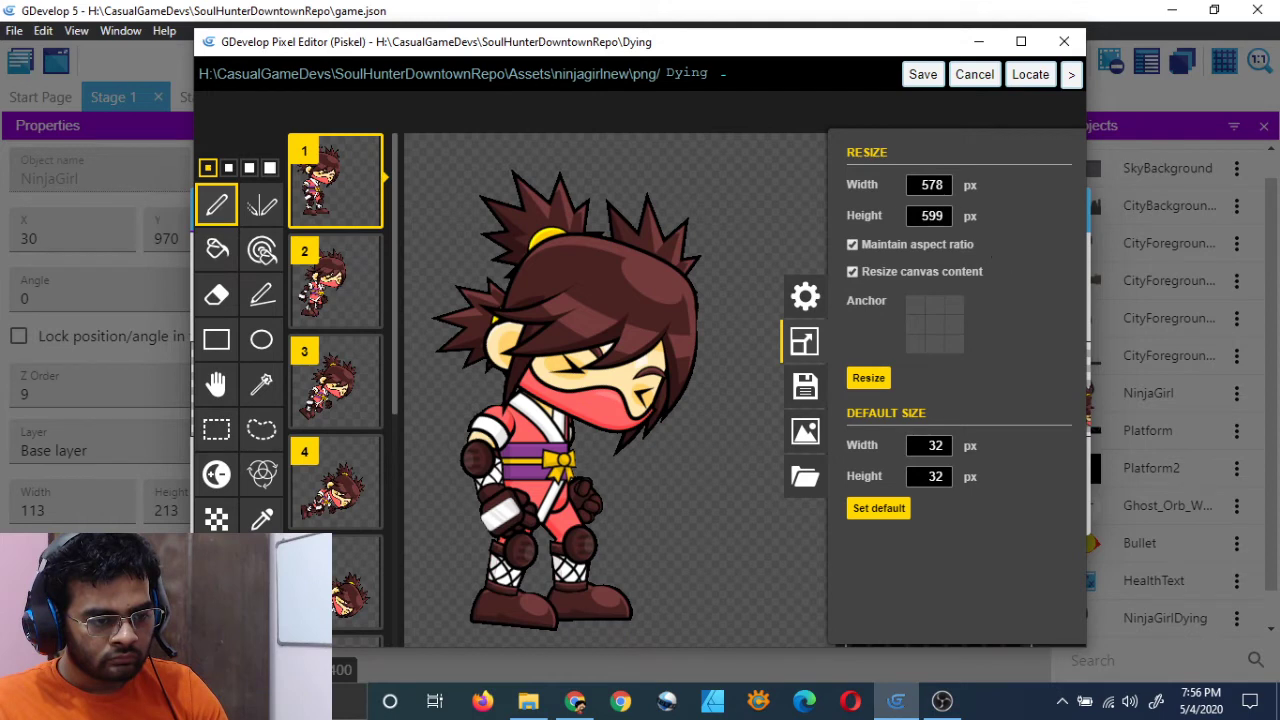
left_click(941, 185)
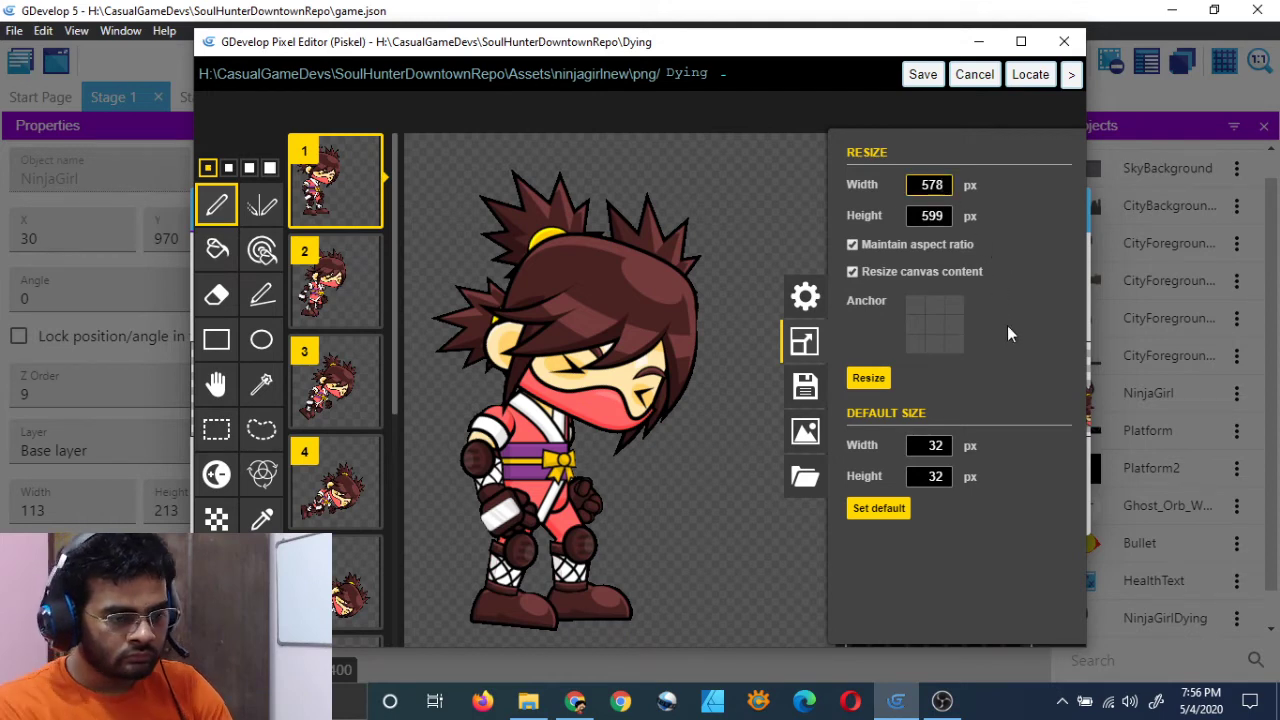
key("BackSpace")
key("BackSpace")
key("BackSpace")
type("11")
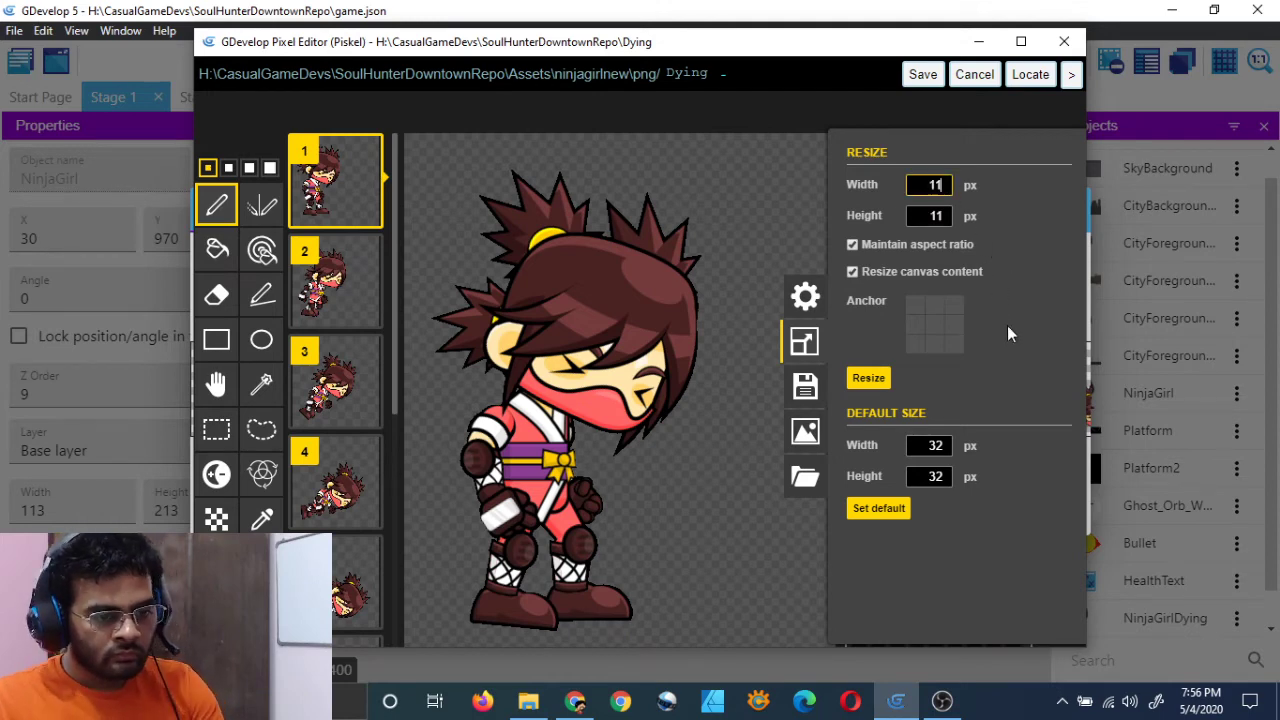
type("3")
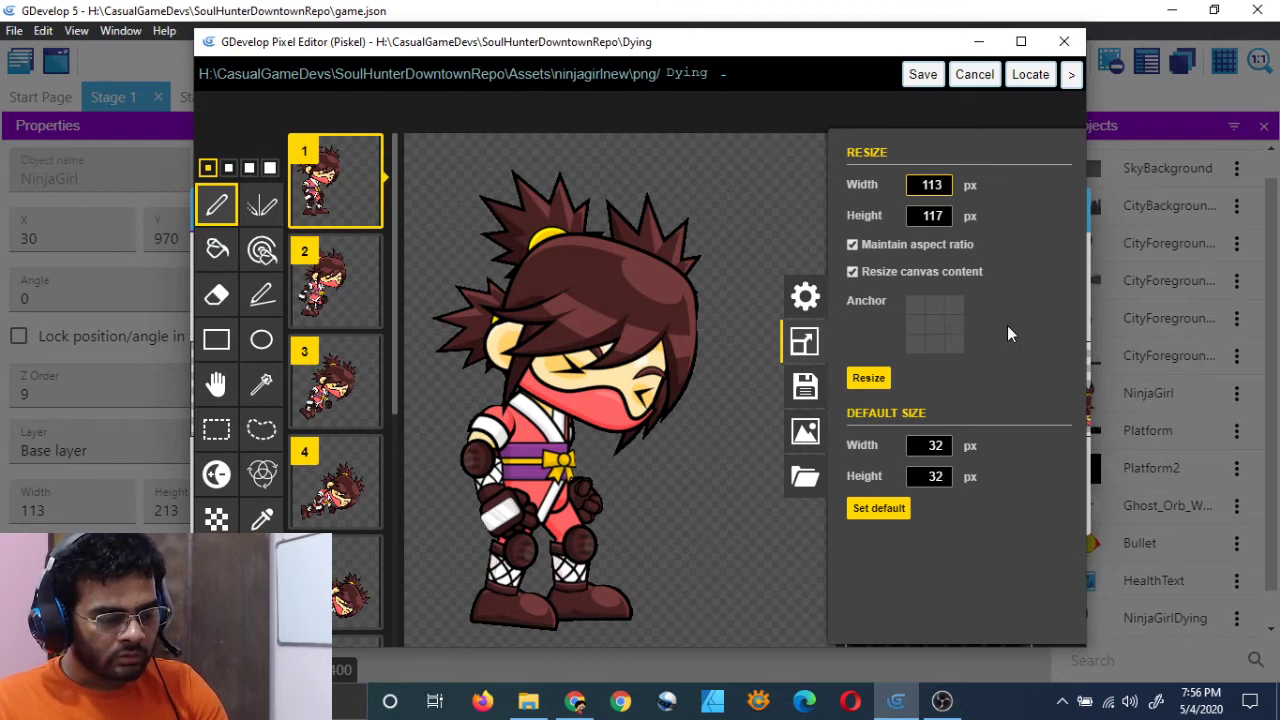
Enter height 250 instead to read the linked 241 px width, then cancel Piskel
key("BackSpace")
key("BackSpace")
key("BackSpace")
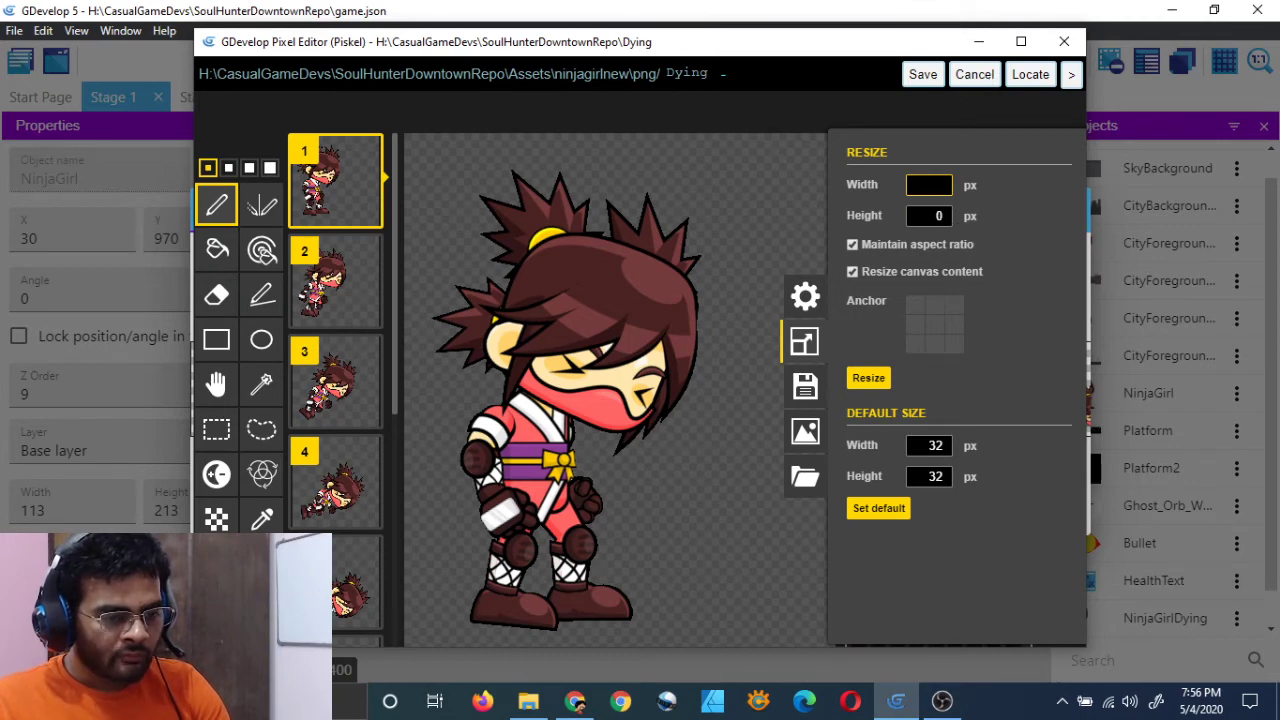
left_click(944, 216)
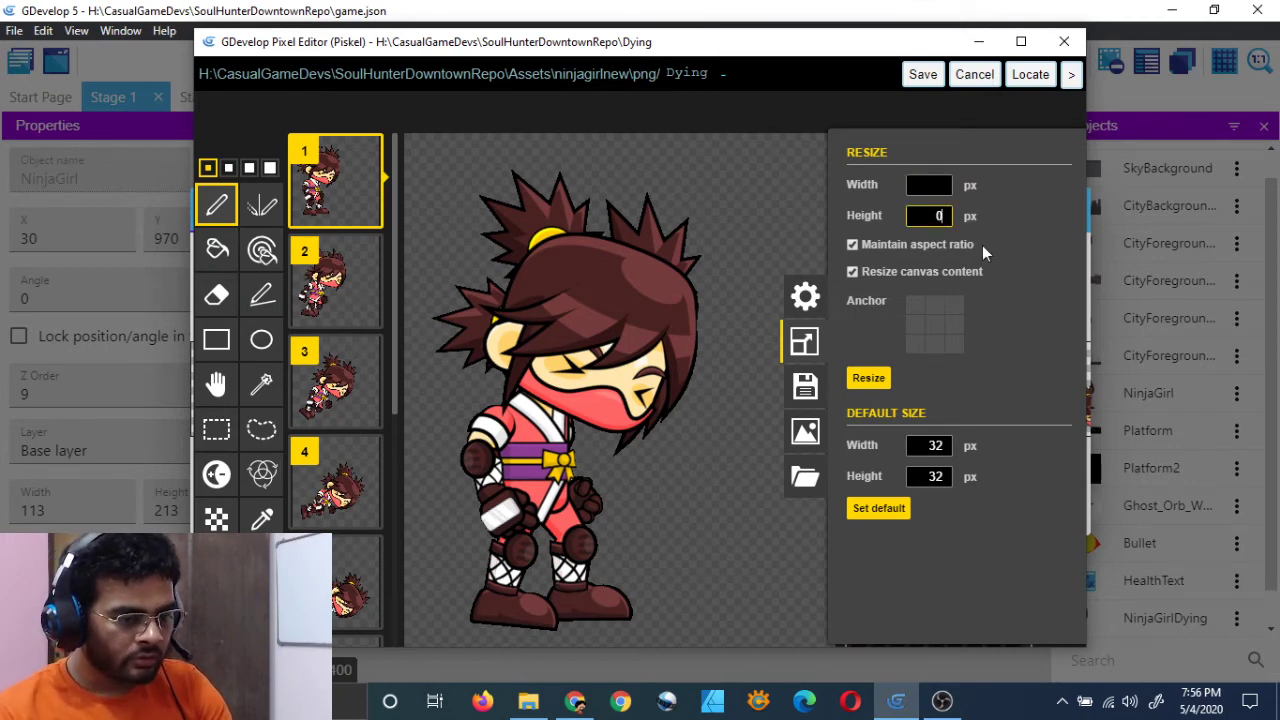
key("BackSpace")
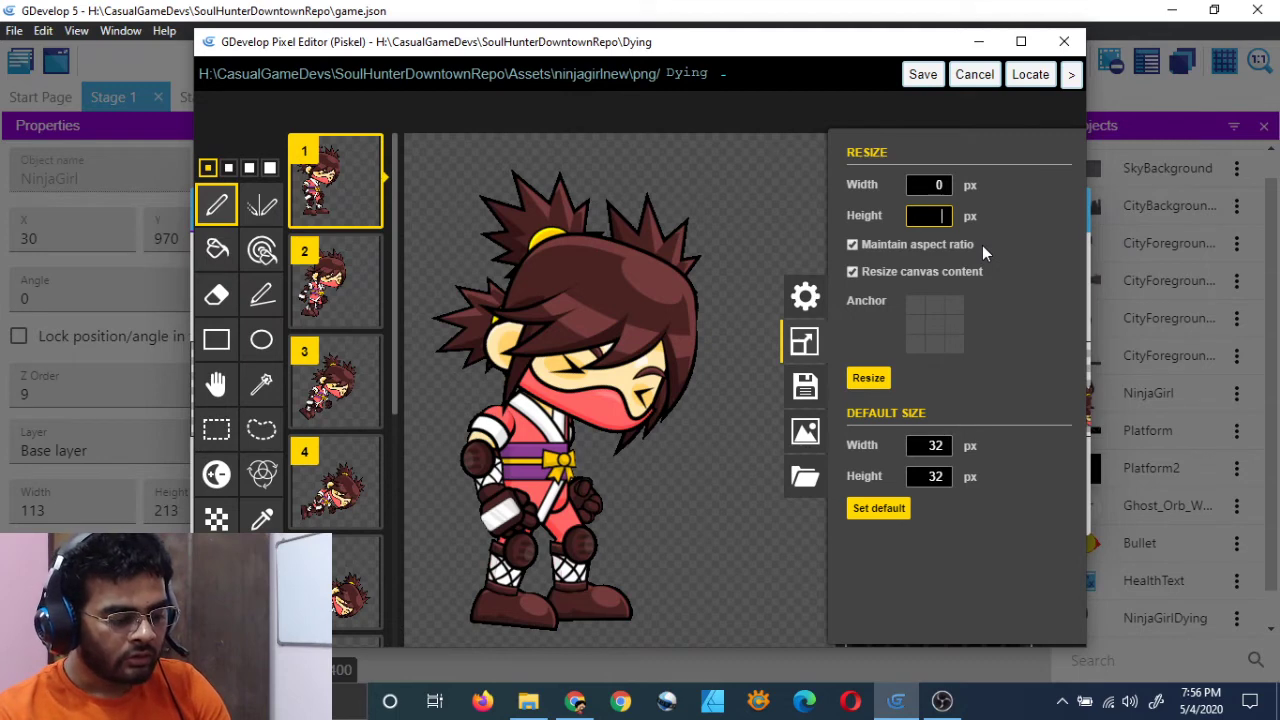
type("250")
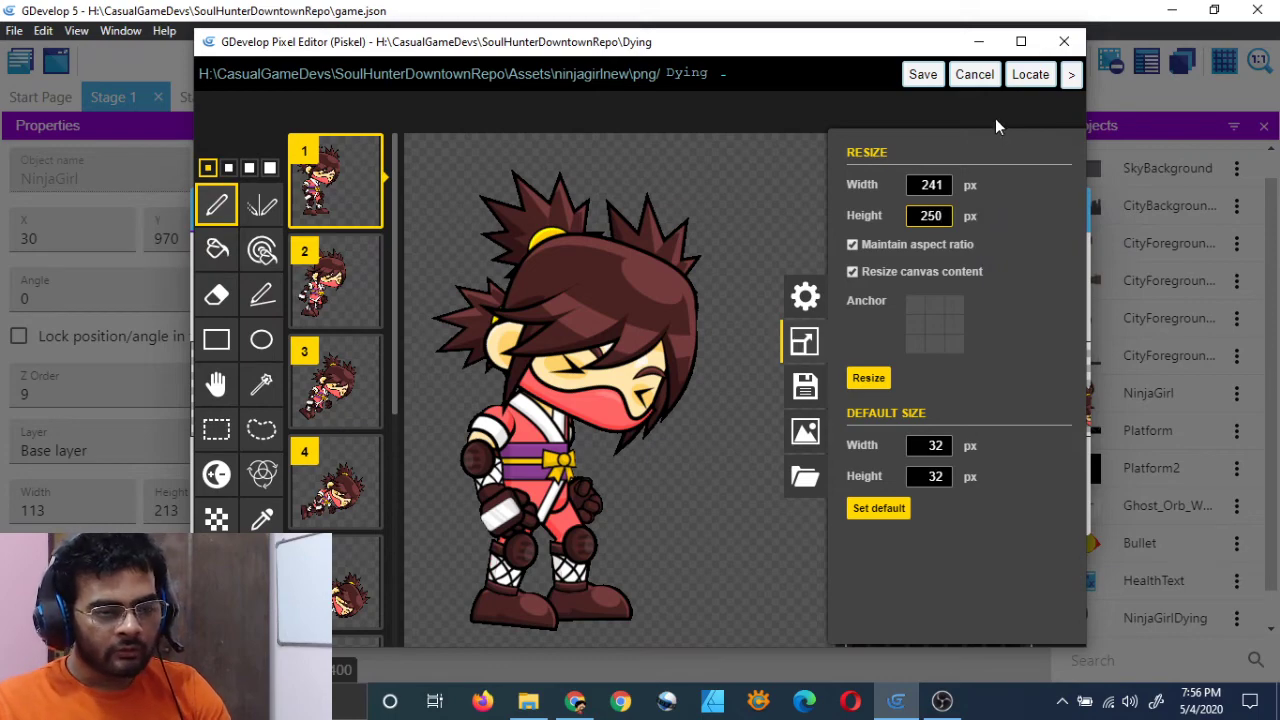
left_click(978, 80)
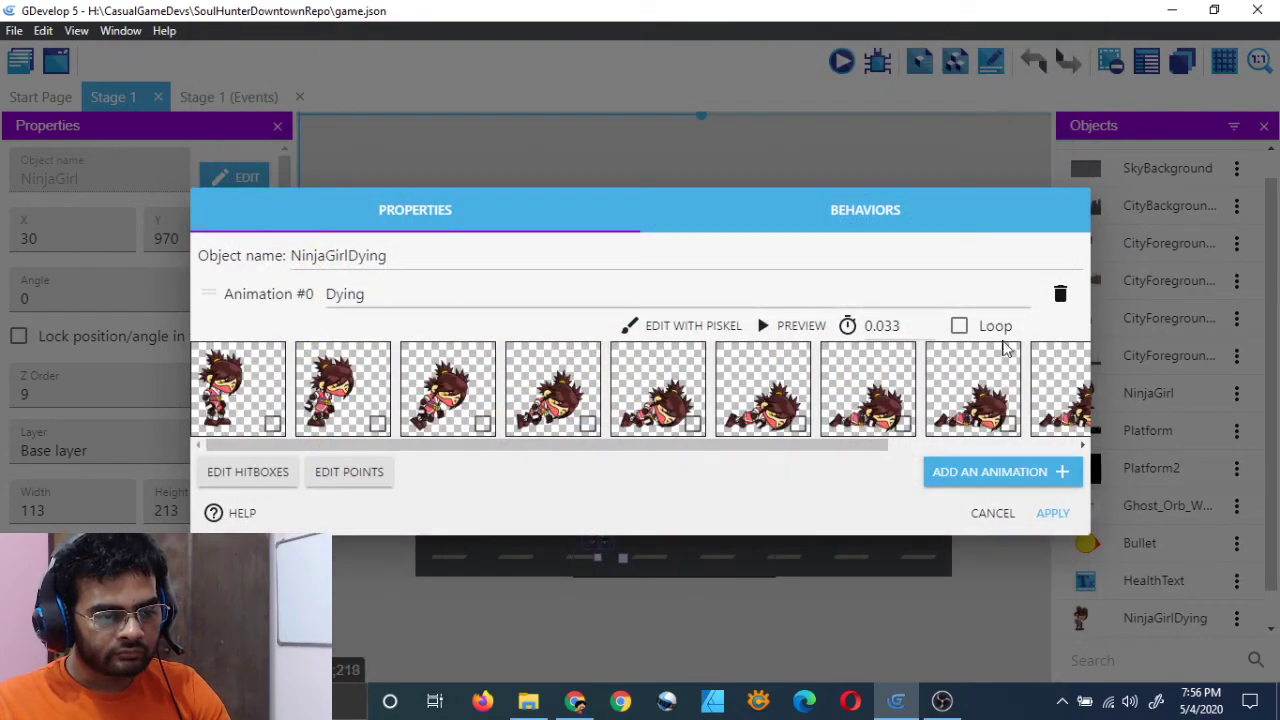
In the Stage 1 death event, set NinjaGirlDying's height action to 250
left_click(994, 513)
left_click(220, 97)
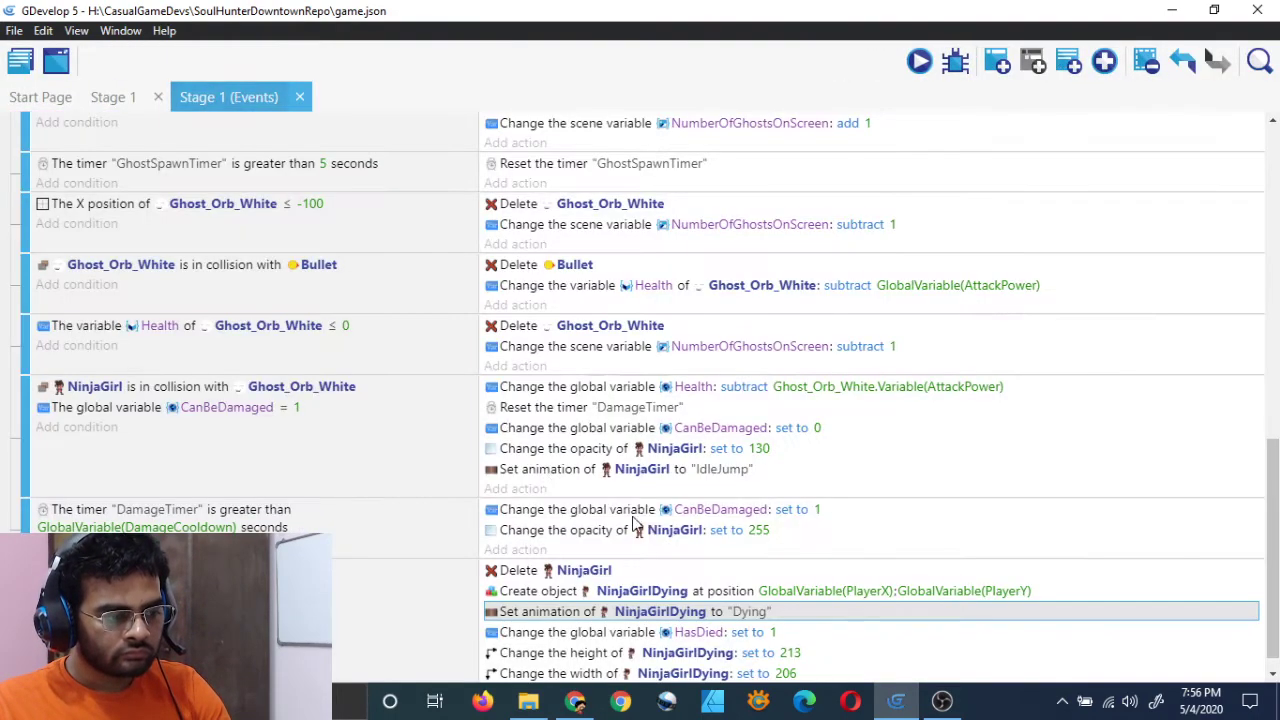
scroll(560, 640, "down", 1)
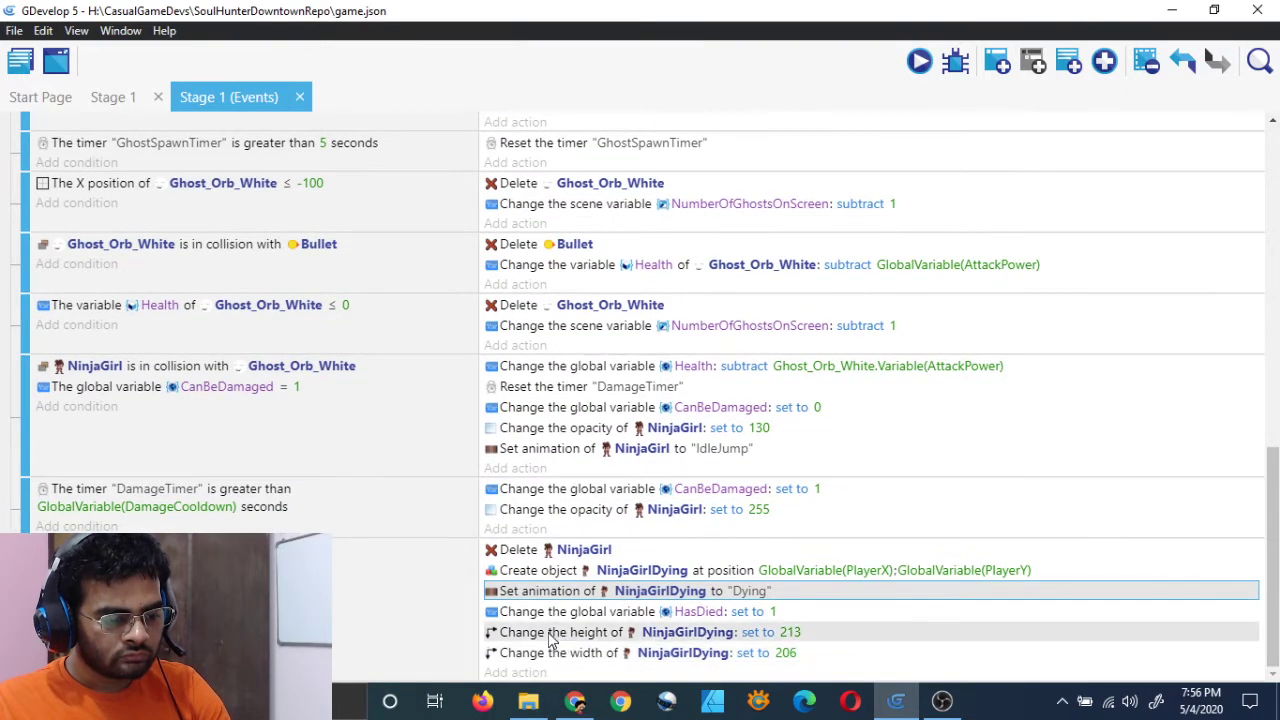
double_click(549, 638)
left_click(609, 266)
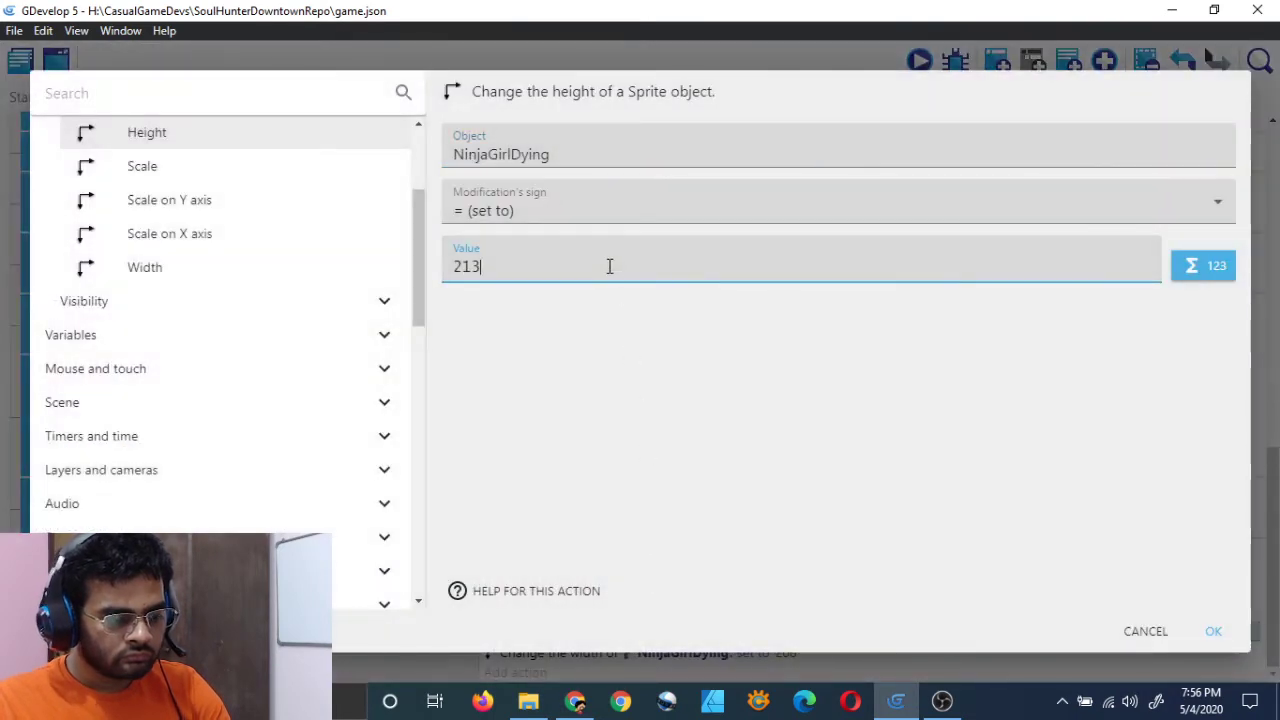
key("BackSpace")
key("BackSpace")
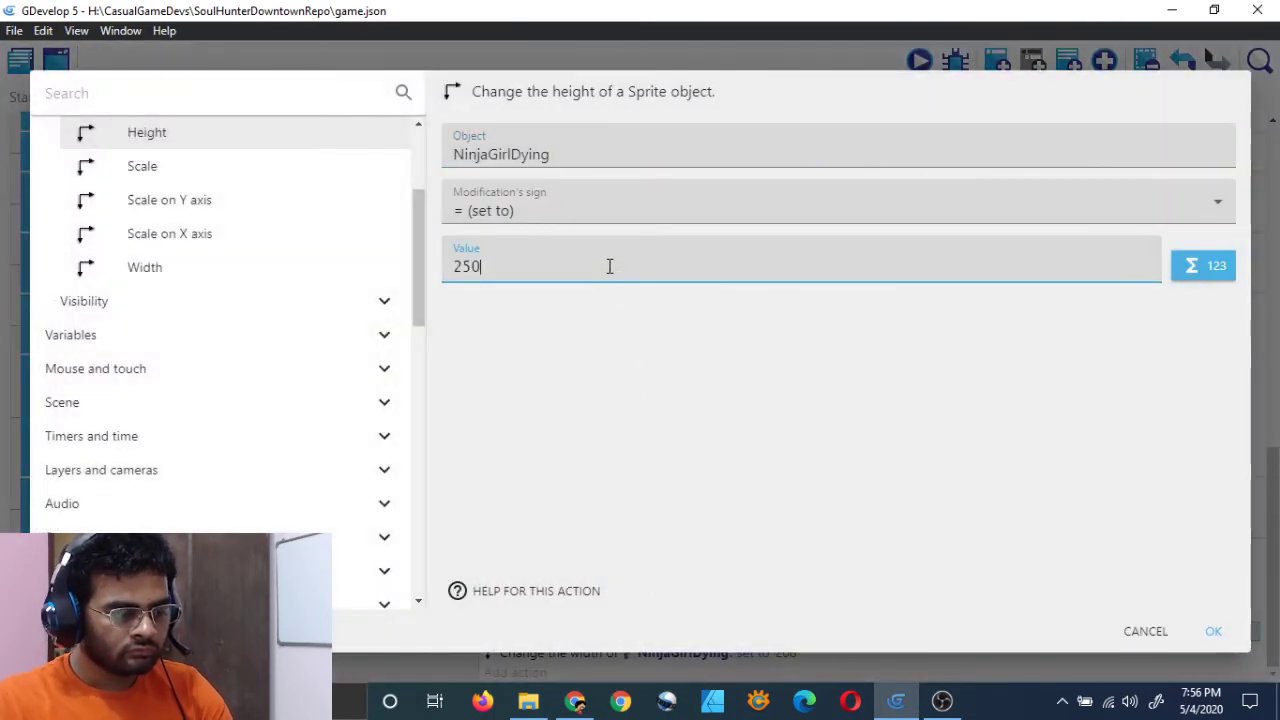
left_click(1213, 631)
Set NinjaGirlDying's width action to 241 and save the project
double_click(549, 653)
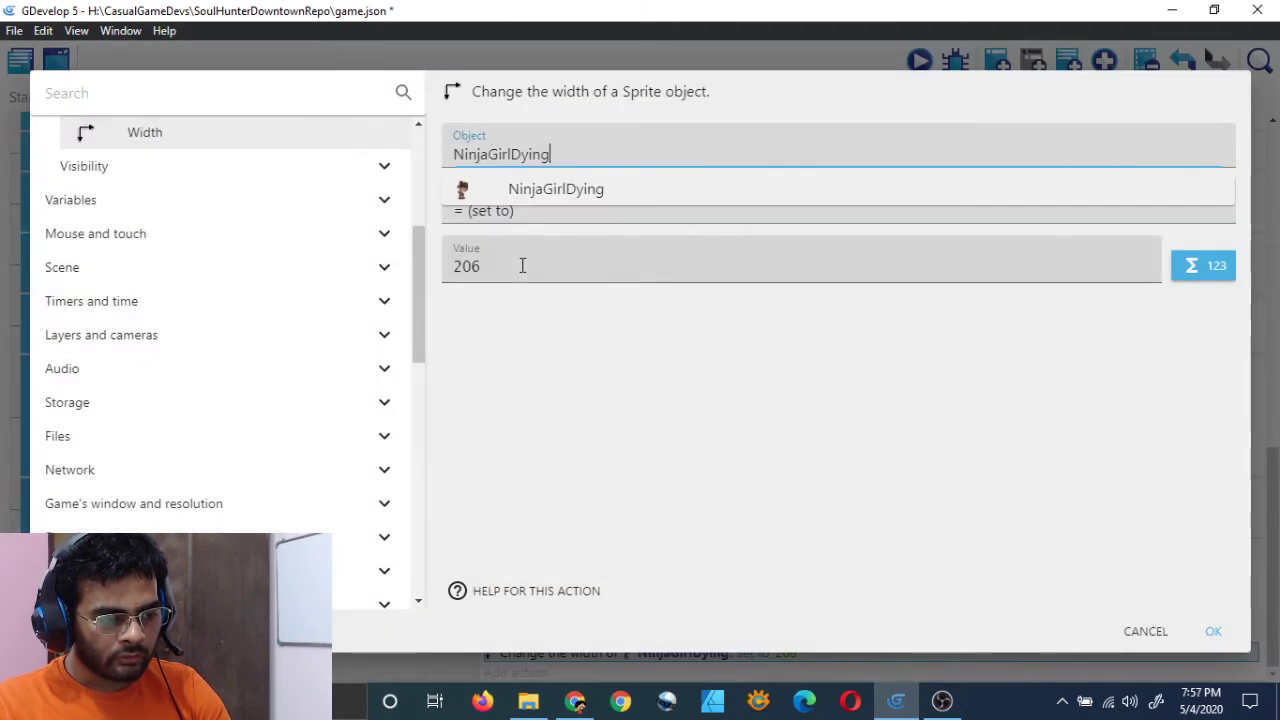
left_click(522, 265)
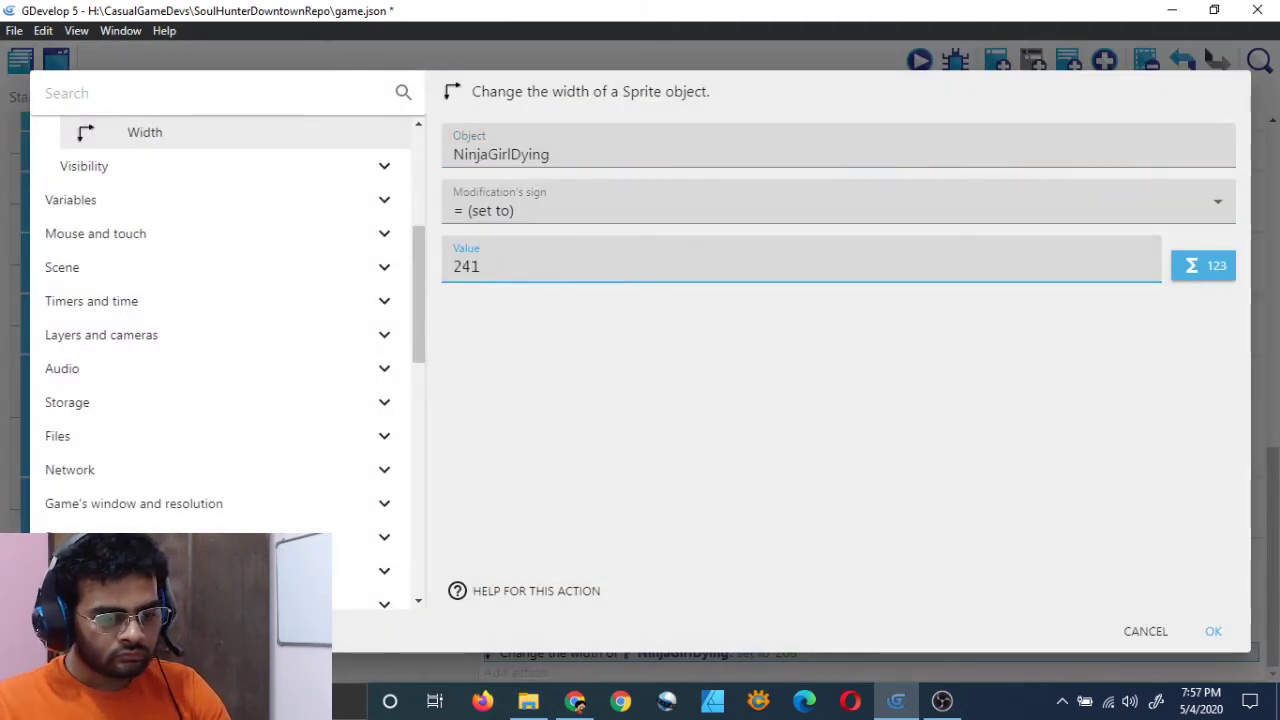
left_click(1225, 648)
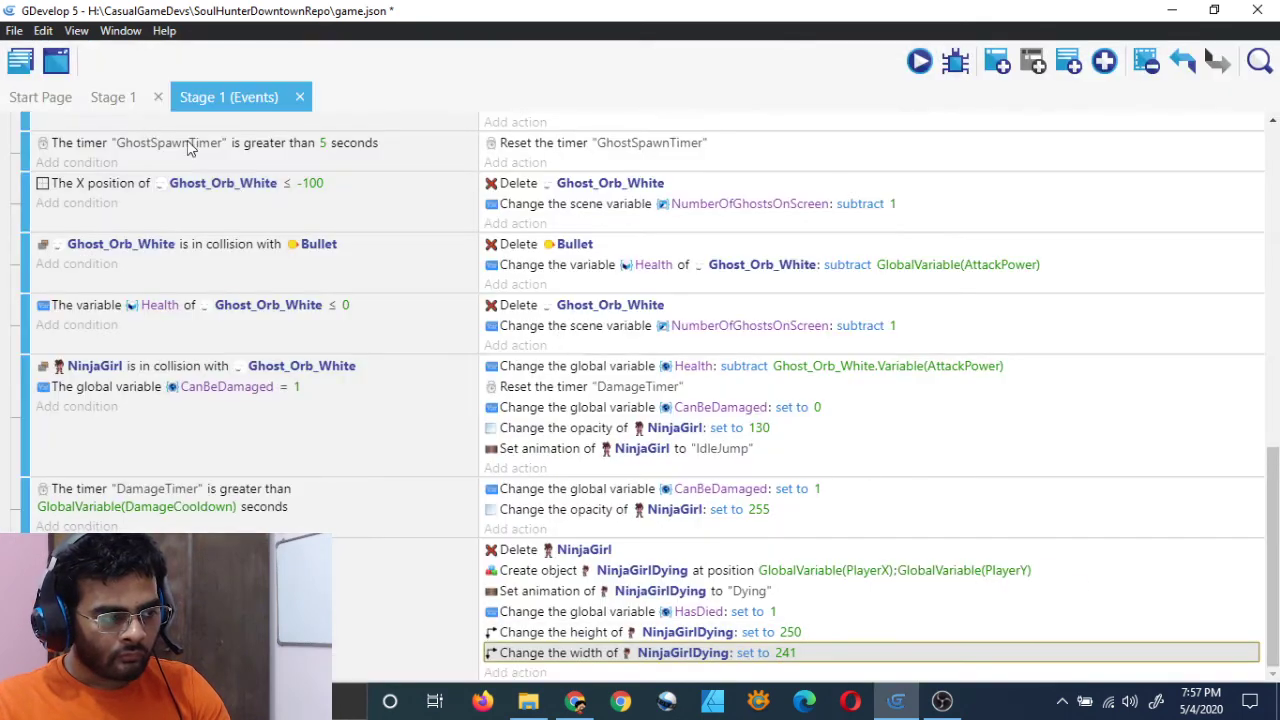
key("ctrl+s")
Preview Stage 1 to watch the resized dying animation, then close the preview
left_click(105, 98)
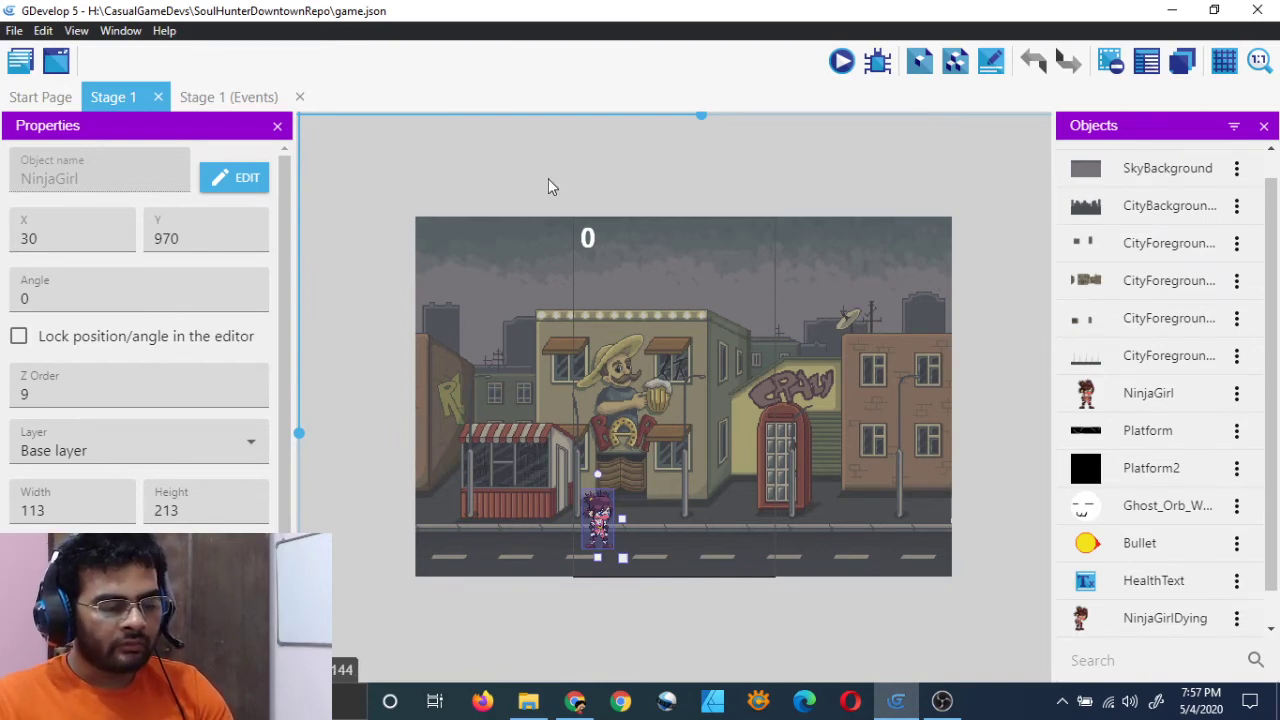
left_click(841, 63)
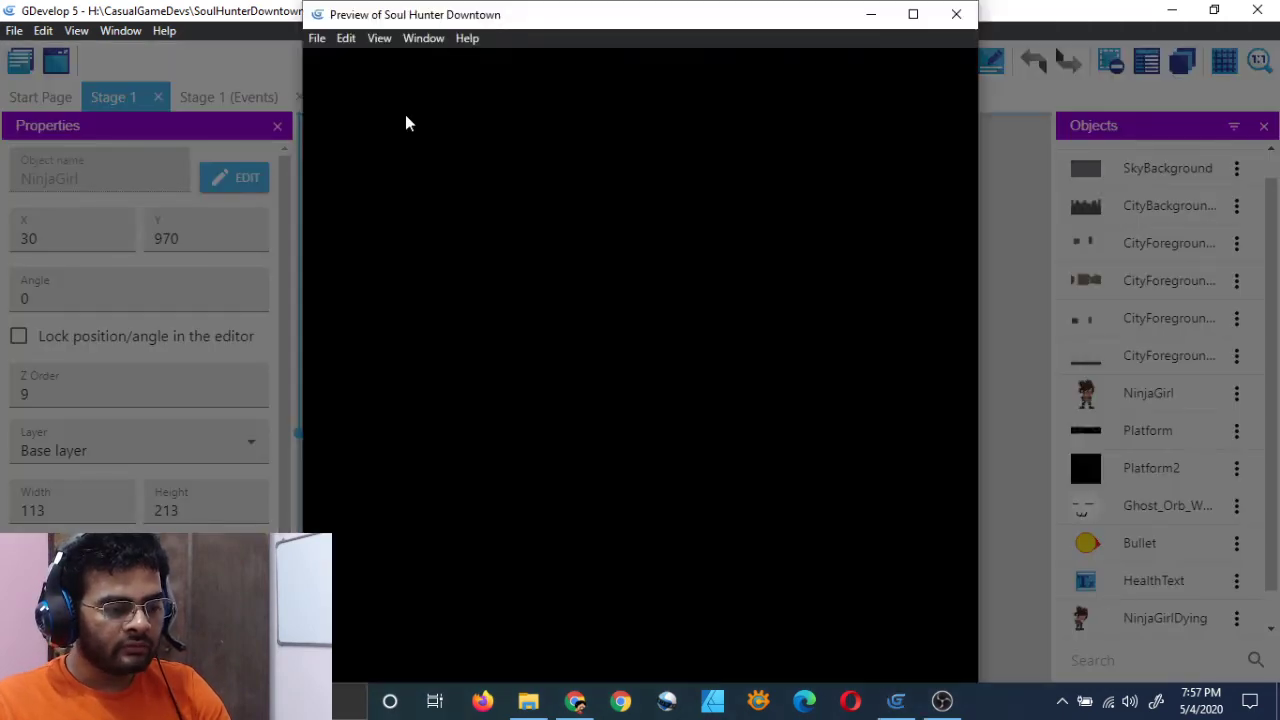
left_click_drag(430, 20, 670, 22)
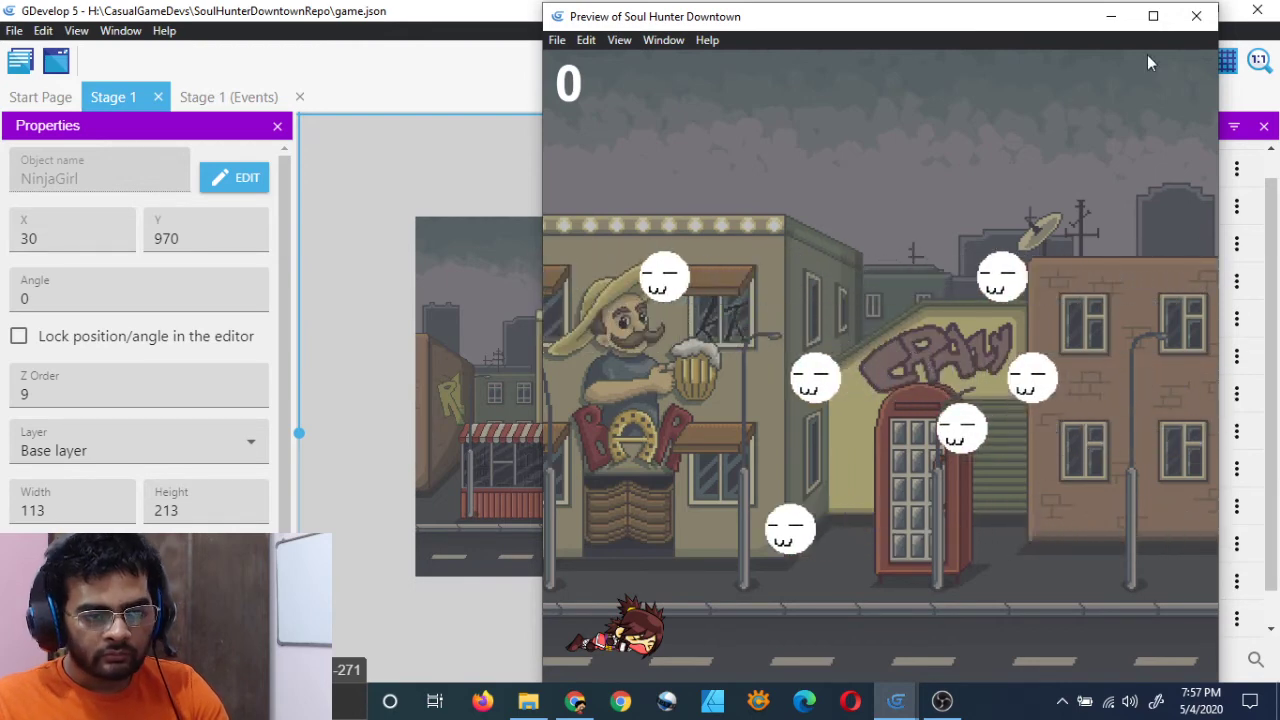
left_click(1196, 16)
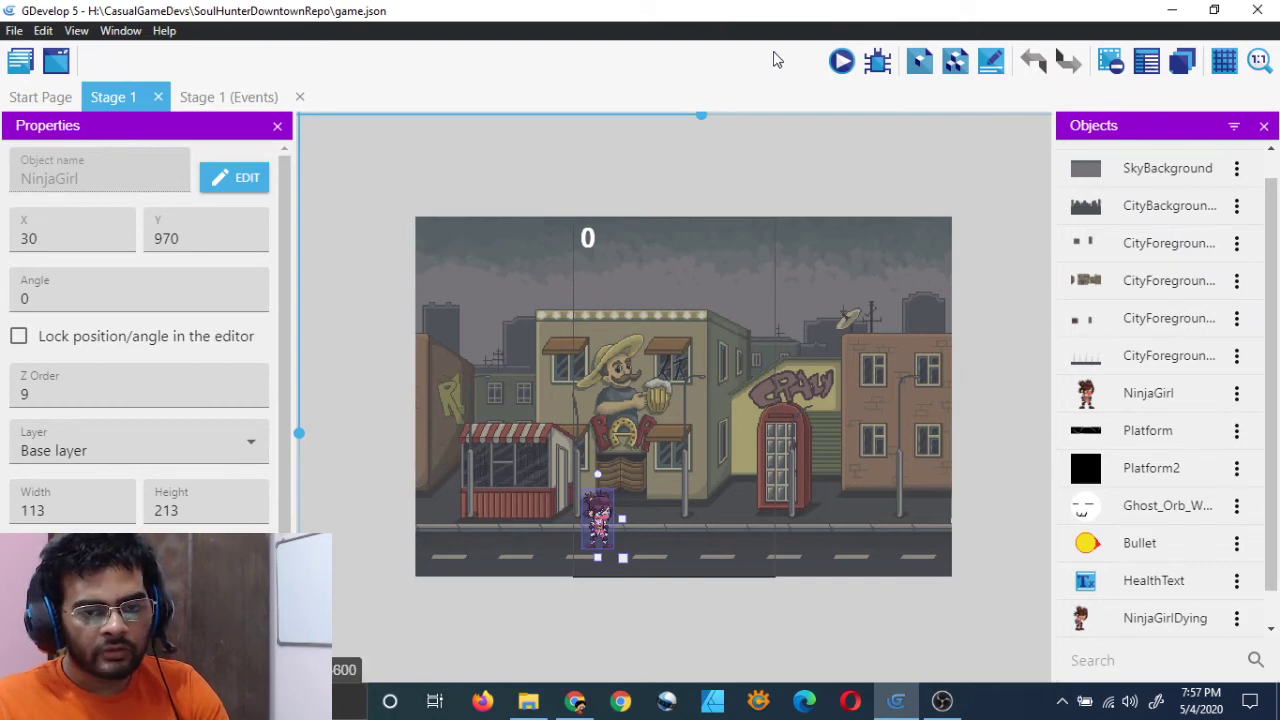
left_click(410, 180)
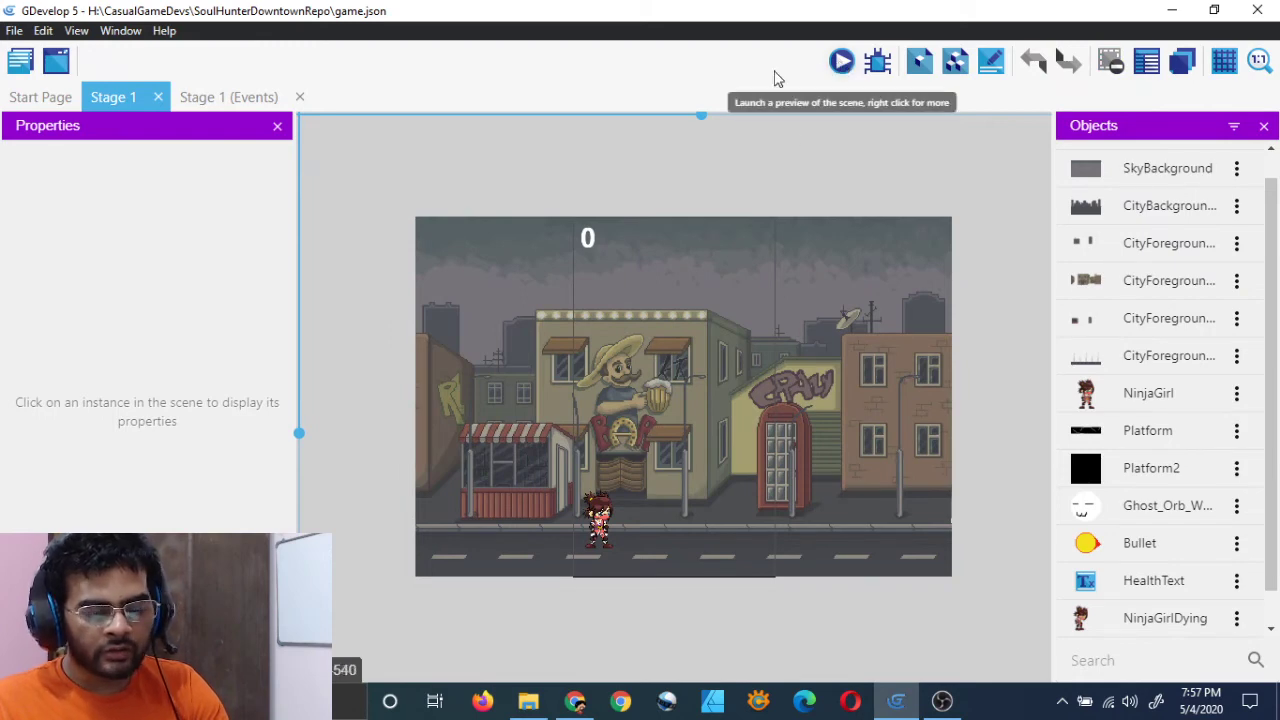
left_click(841, 62)
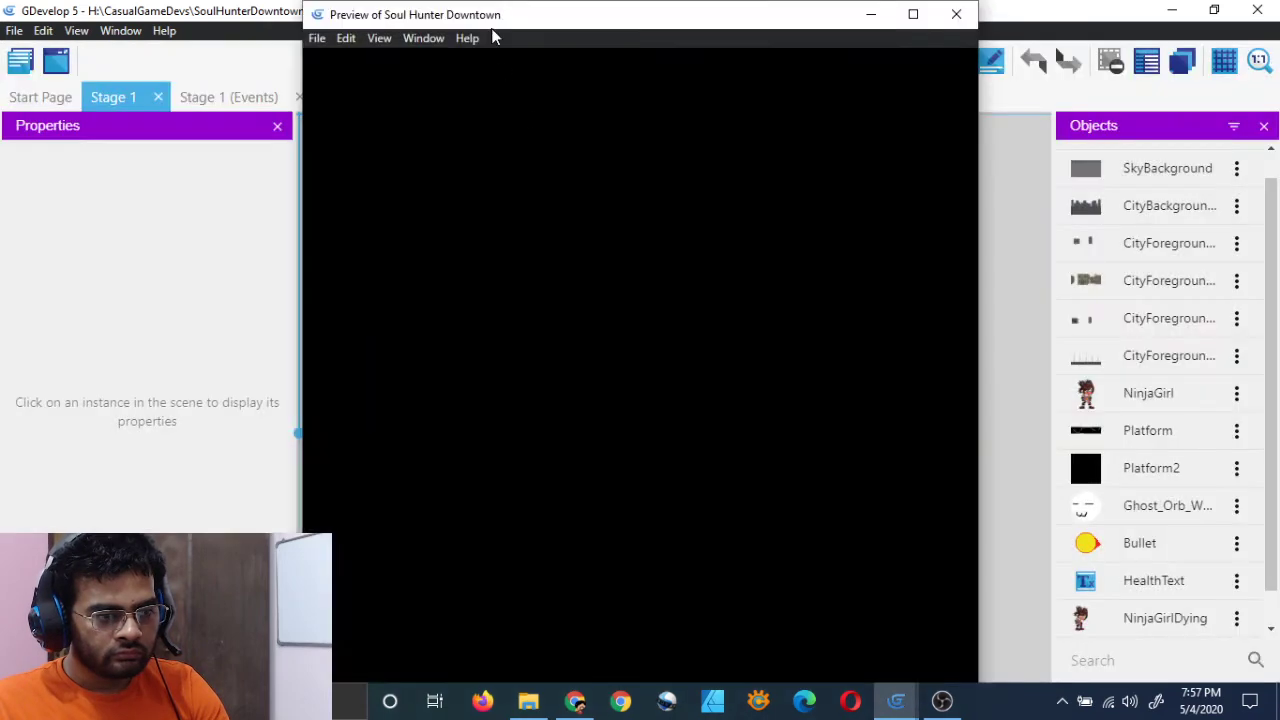
left_click_drag(520, 26, 750, 22)
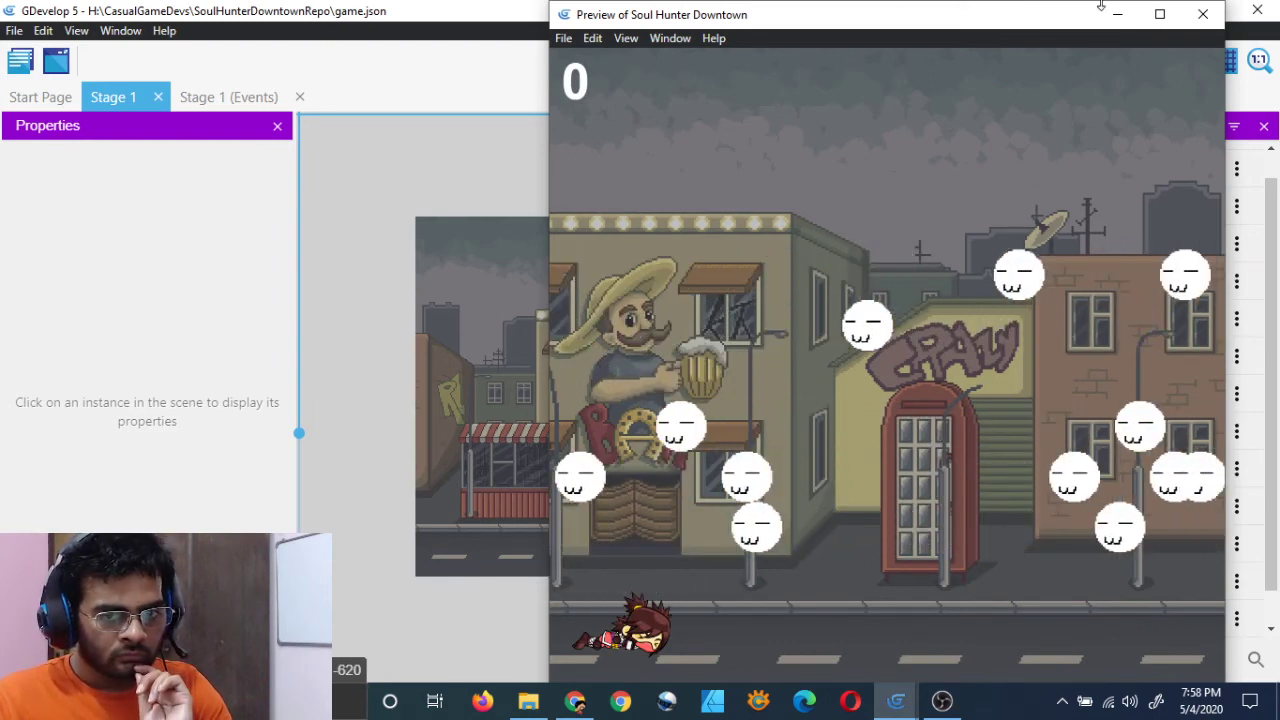
left_click(1202, 14)
left_click(840, 63)
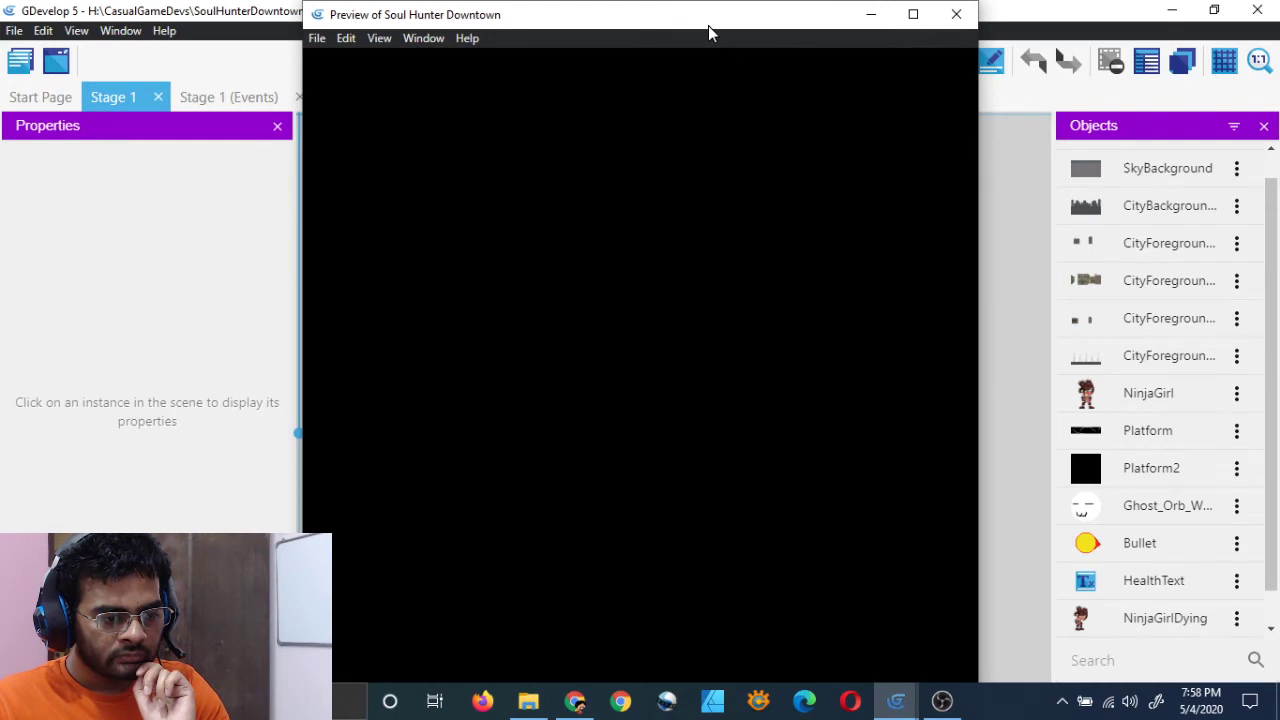
left_click_drag(708, 33, 951, 45)
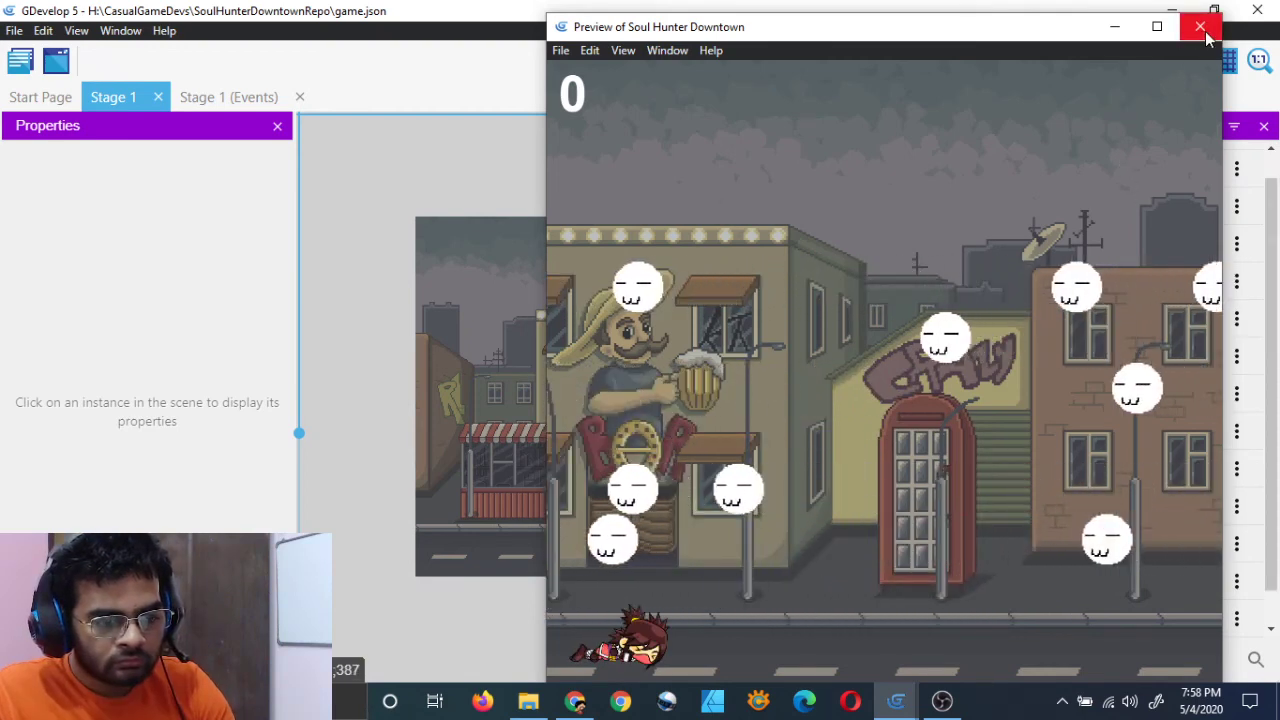
left_click(1201, 27)
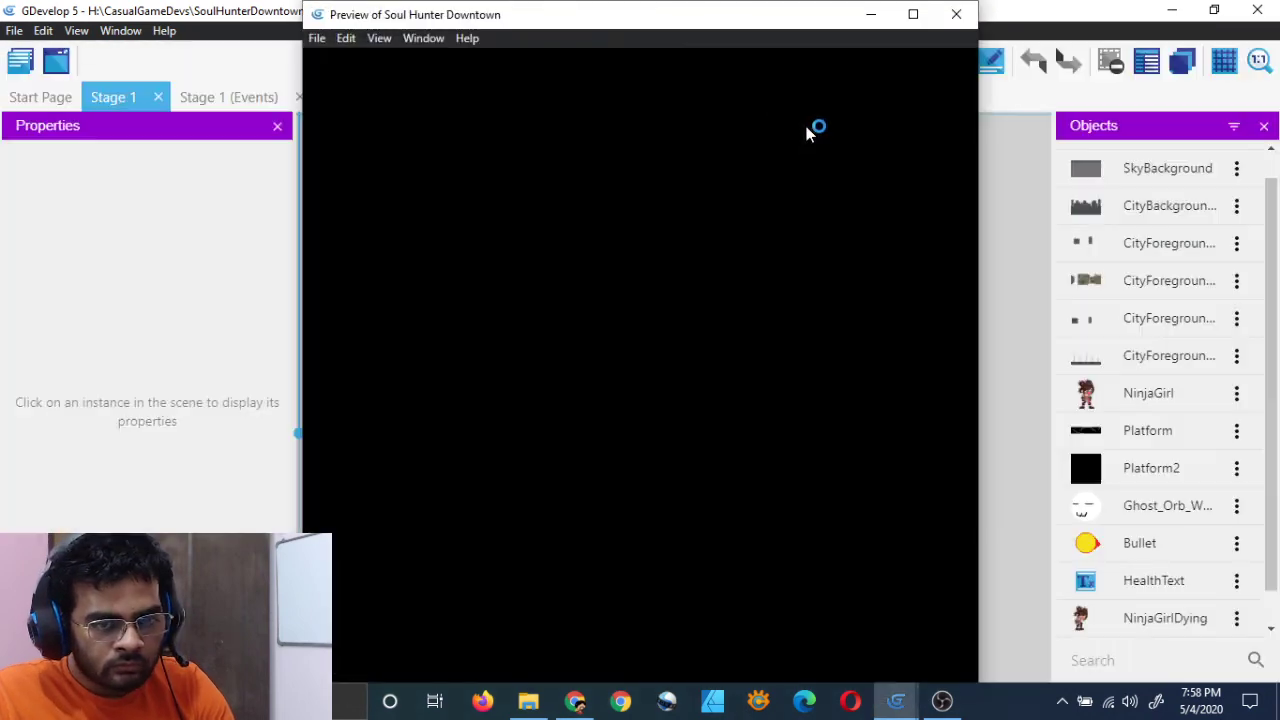
left_click_drag(675, 22, 894, 17)
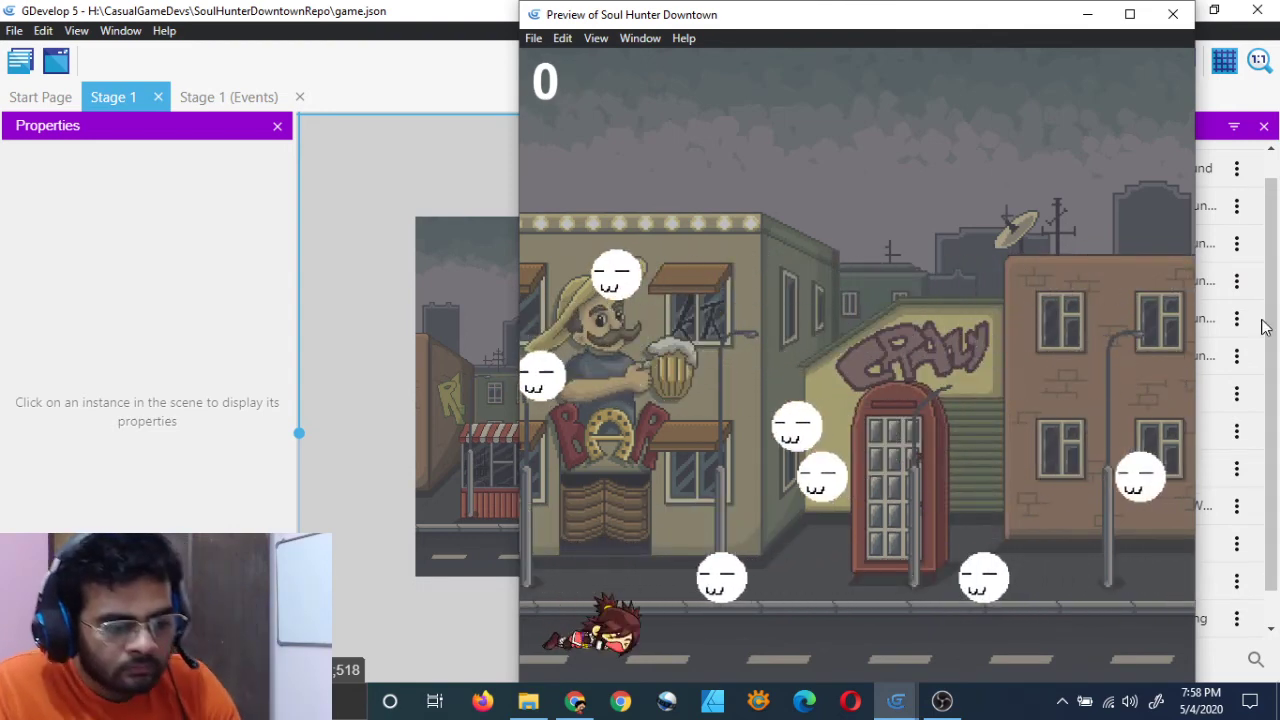
left_click(1172, 14)
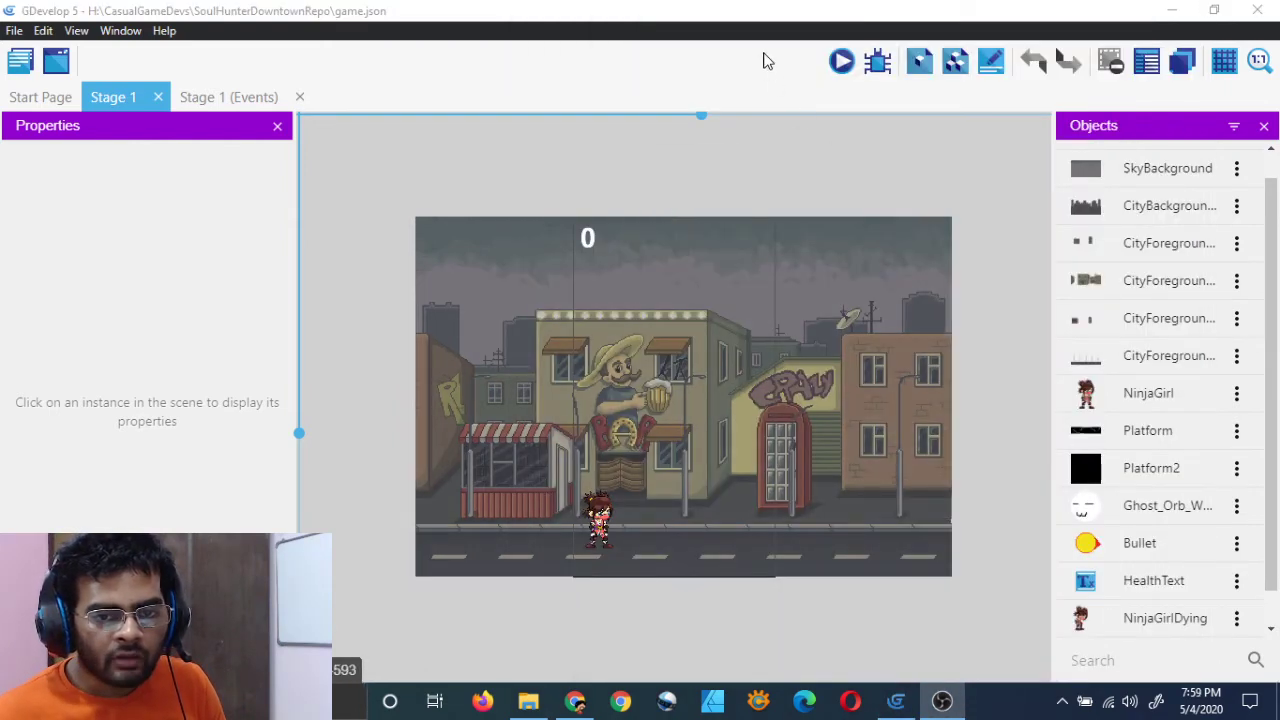
left_click(497, 8)
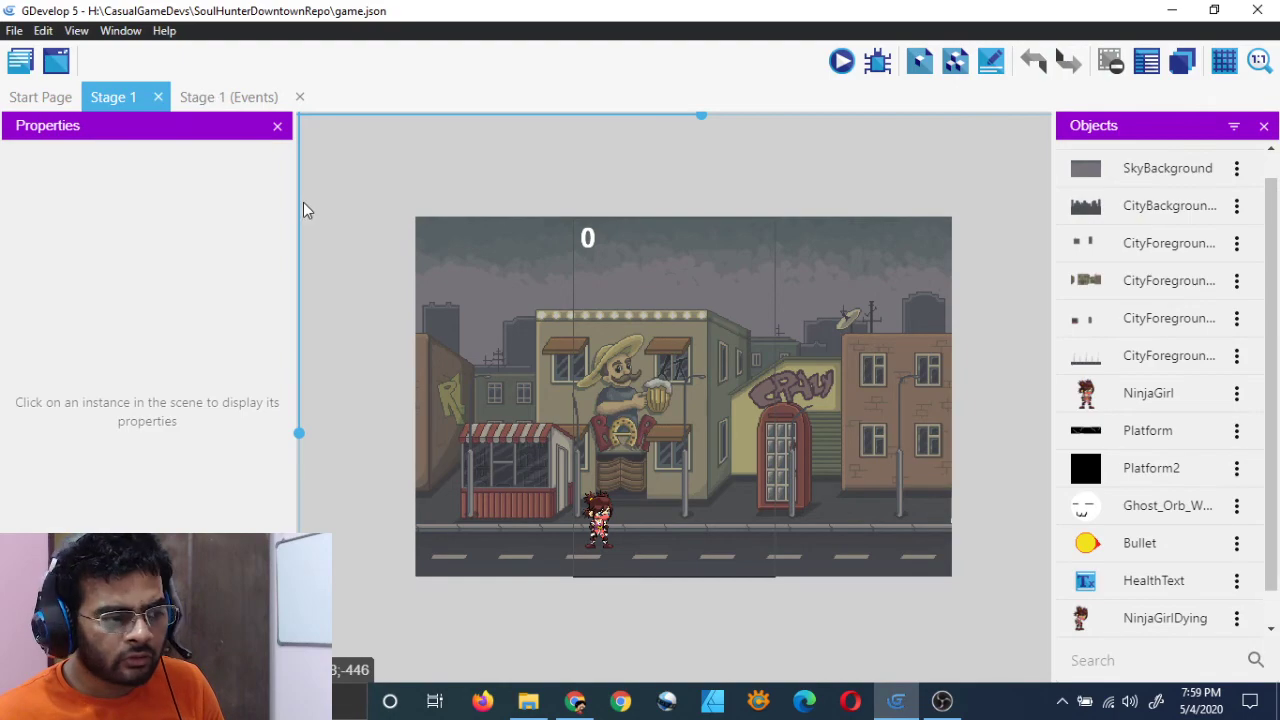
Move between the Stage 1 events sheet and scene editor, ending on the scene's Objects list
left_click(225, 96)
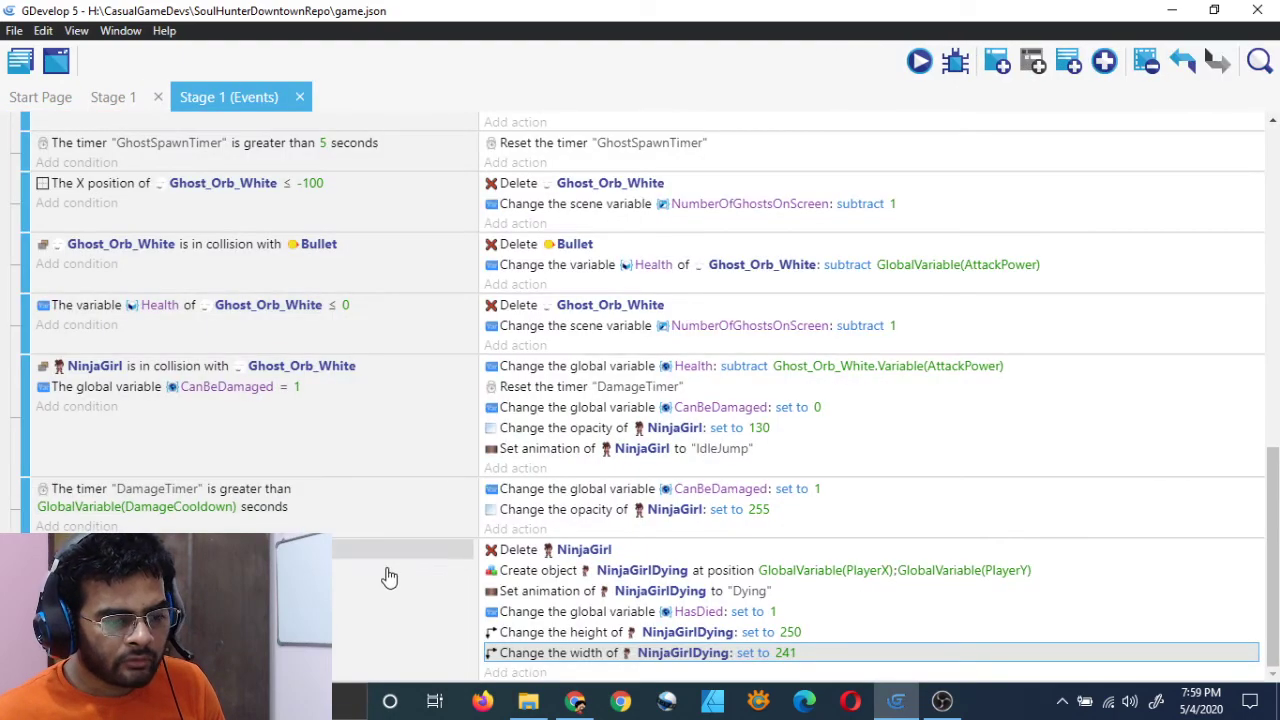
scroll(470, 407, "down", 10)
scroll(470, 407, "up", 10)
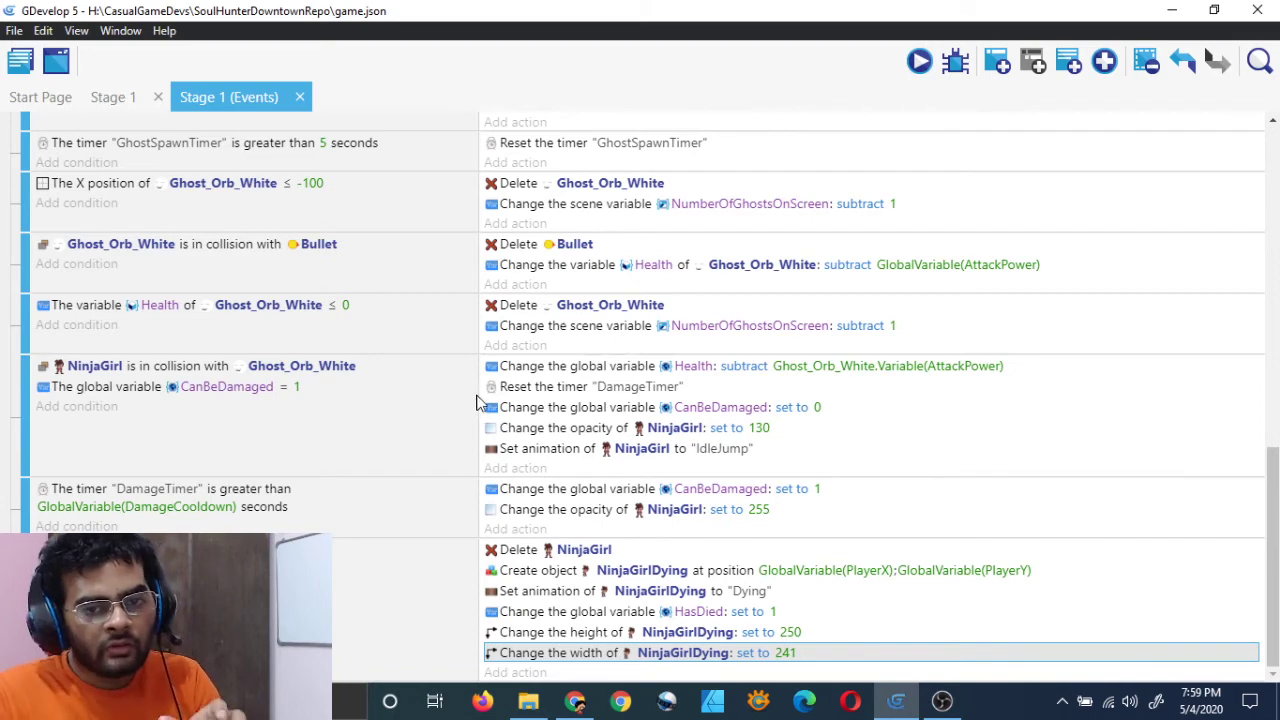
left_click(112, 97)
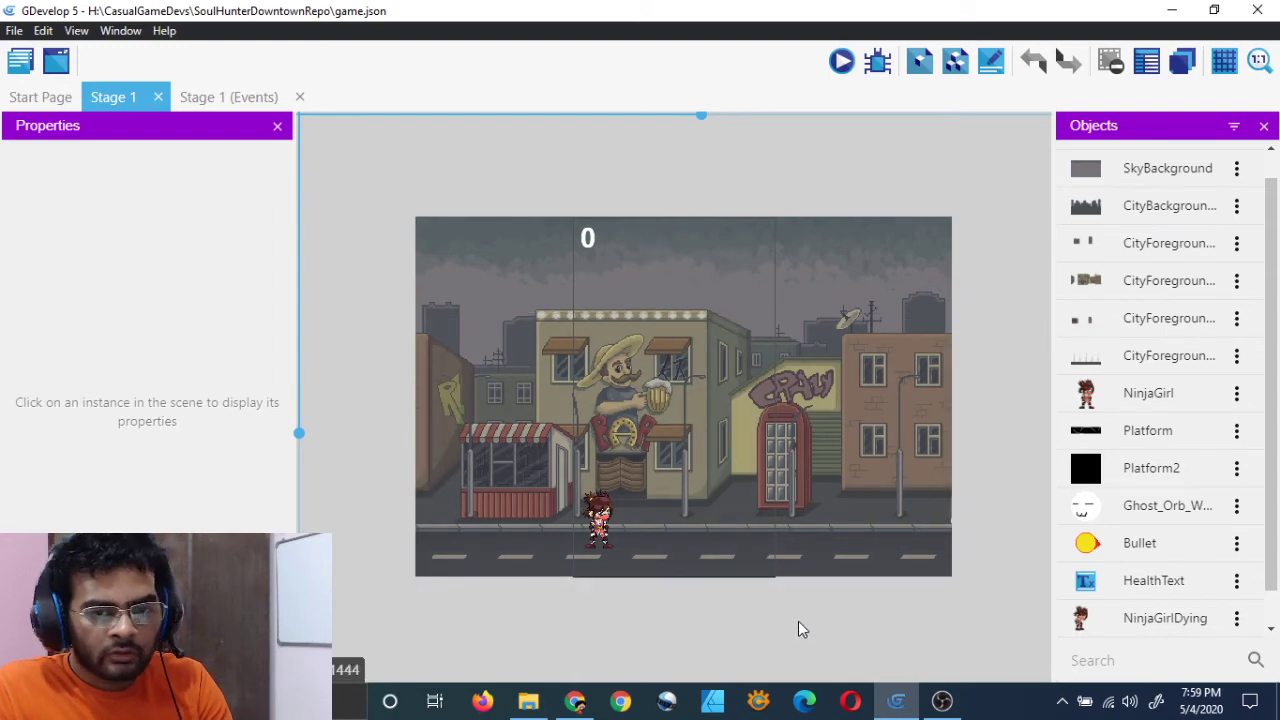
left_click(234, 97)
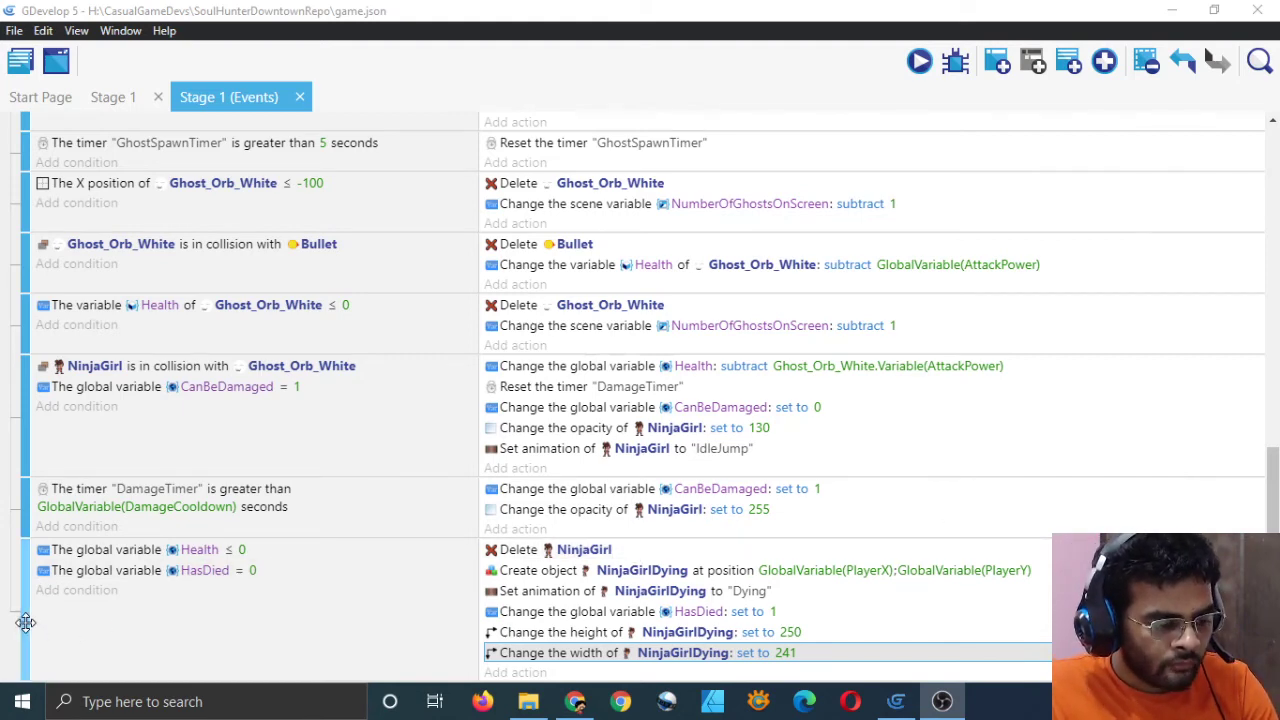
left_click(121, 106)
left_click(118, 100)
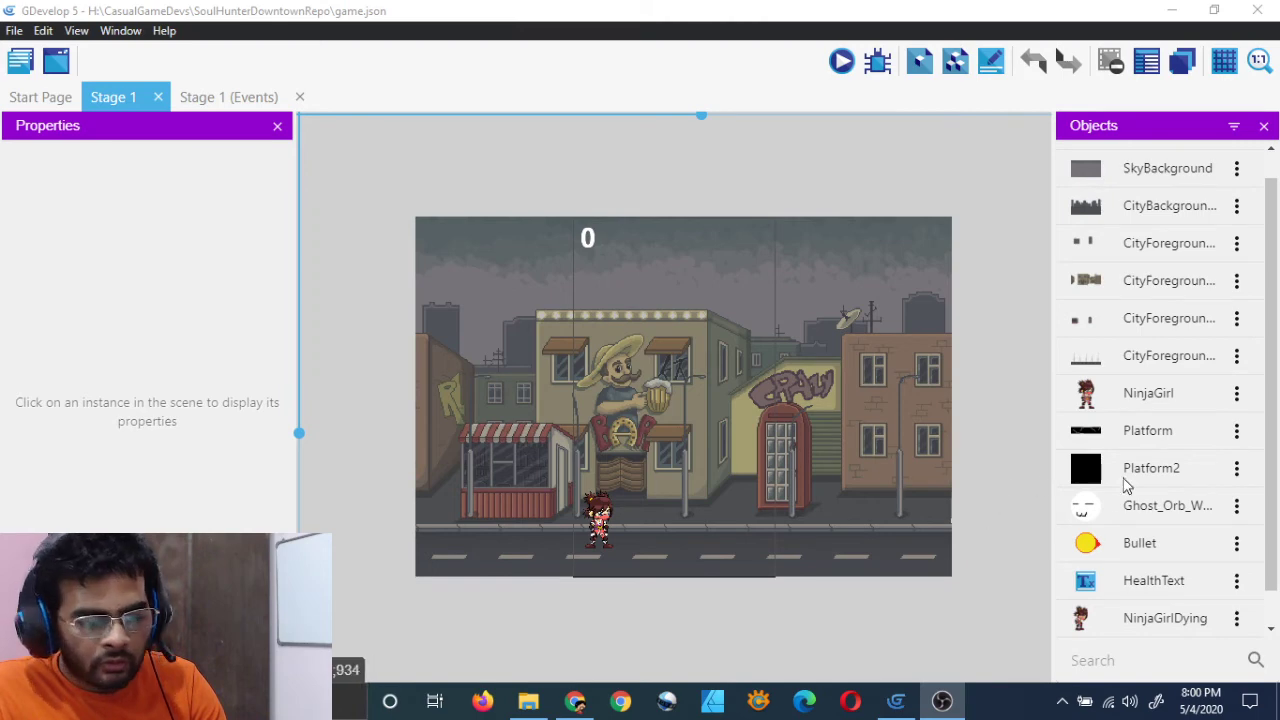
scroll(1160, 612, "down", 1)
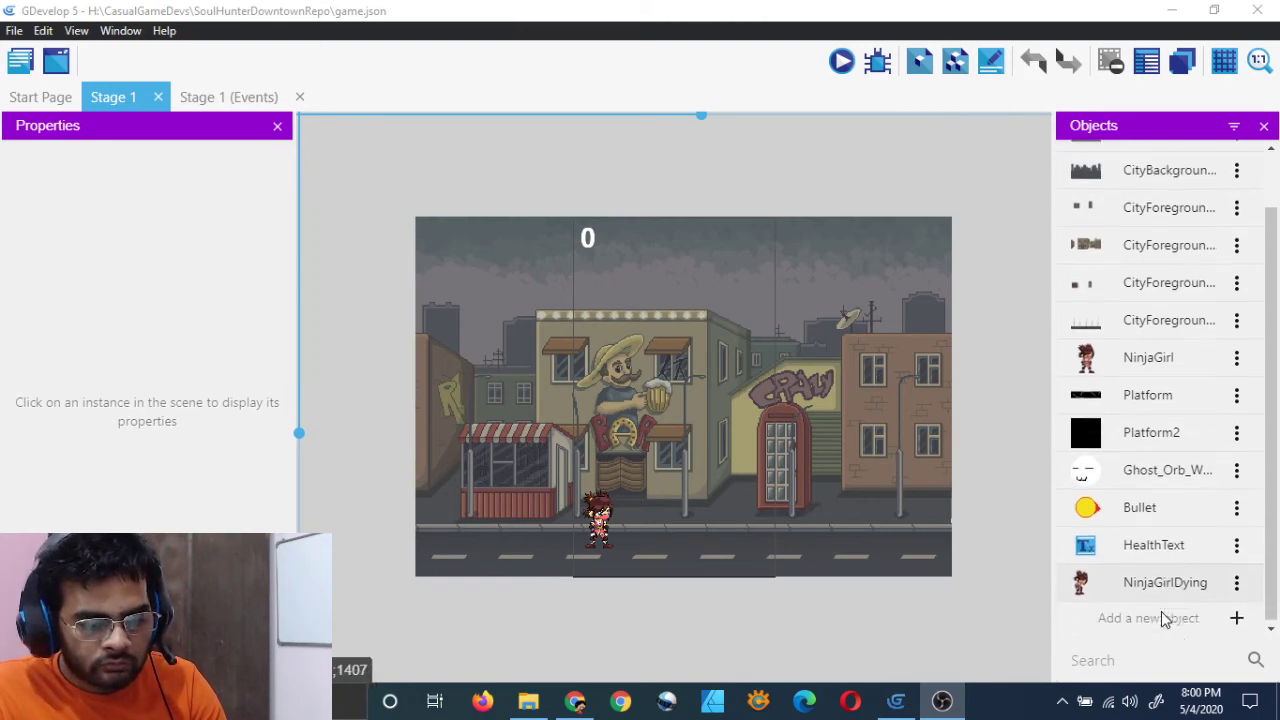
Add a new Text object to the scene and name it GameOverText
left_click(1237, 618)
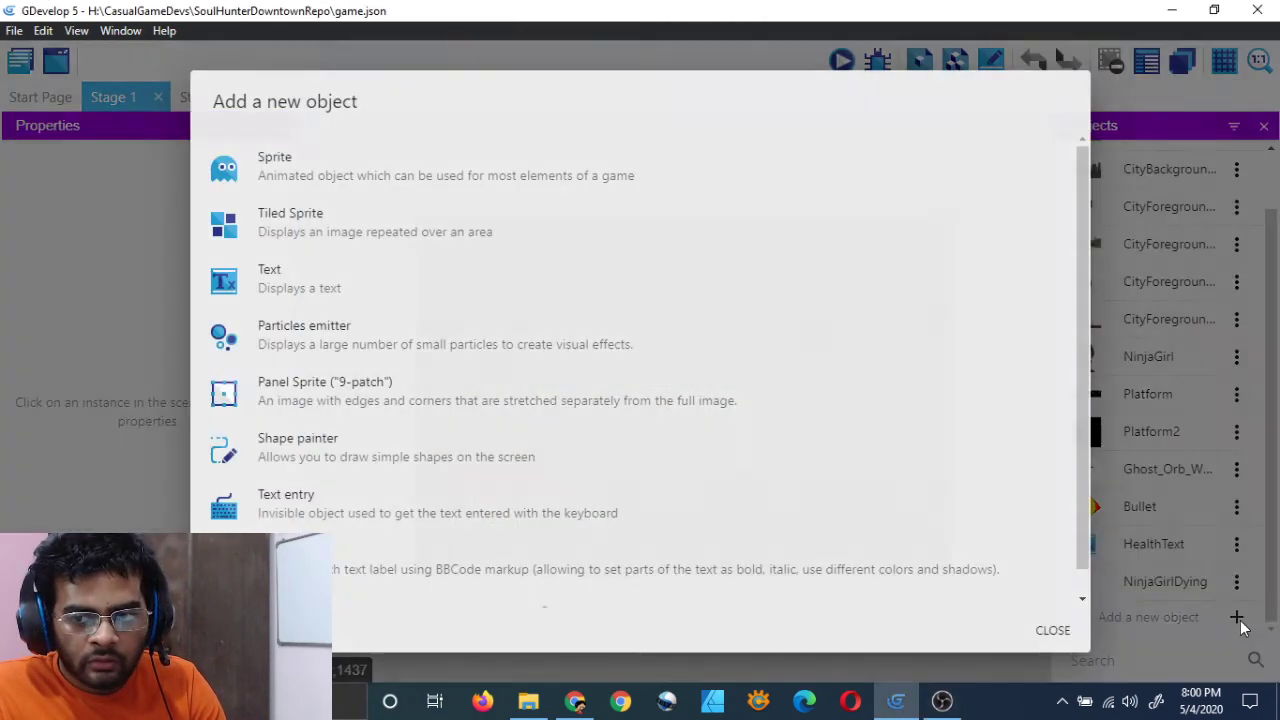
left_click(303, 276)
left_click(543, 244)
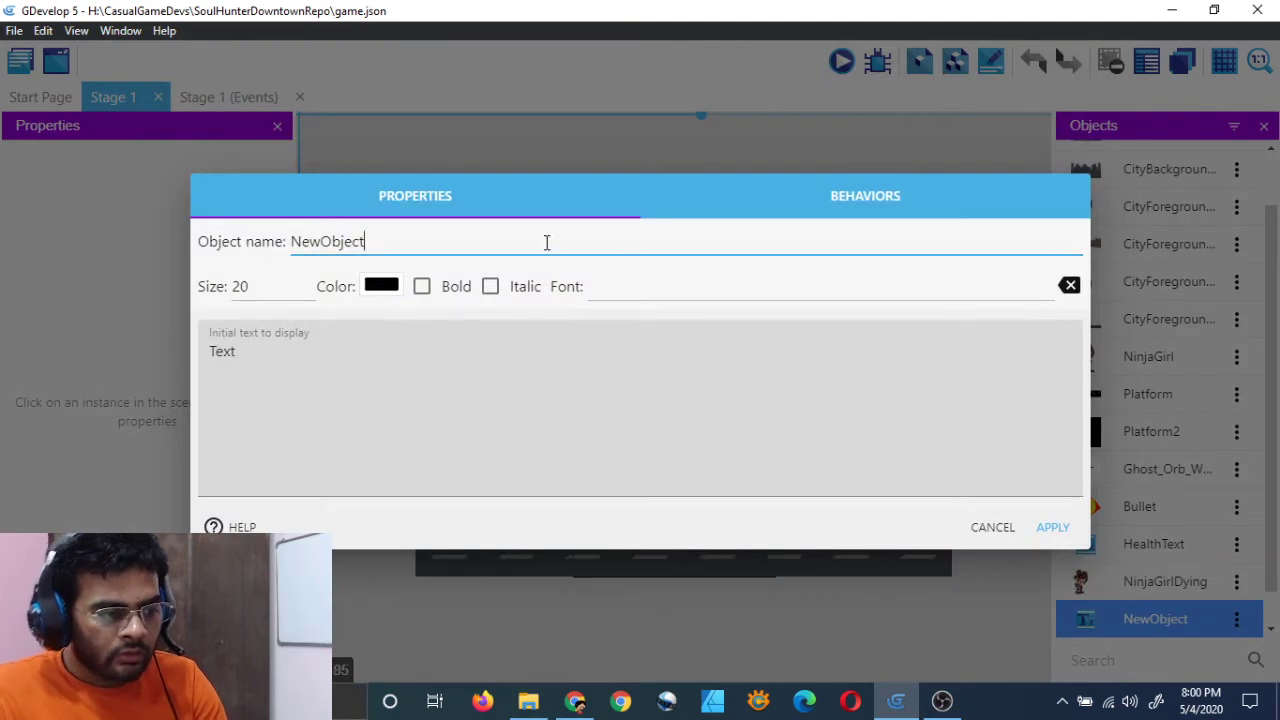
key("ctrl+a")
key("BackSpace")
type("Gam")
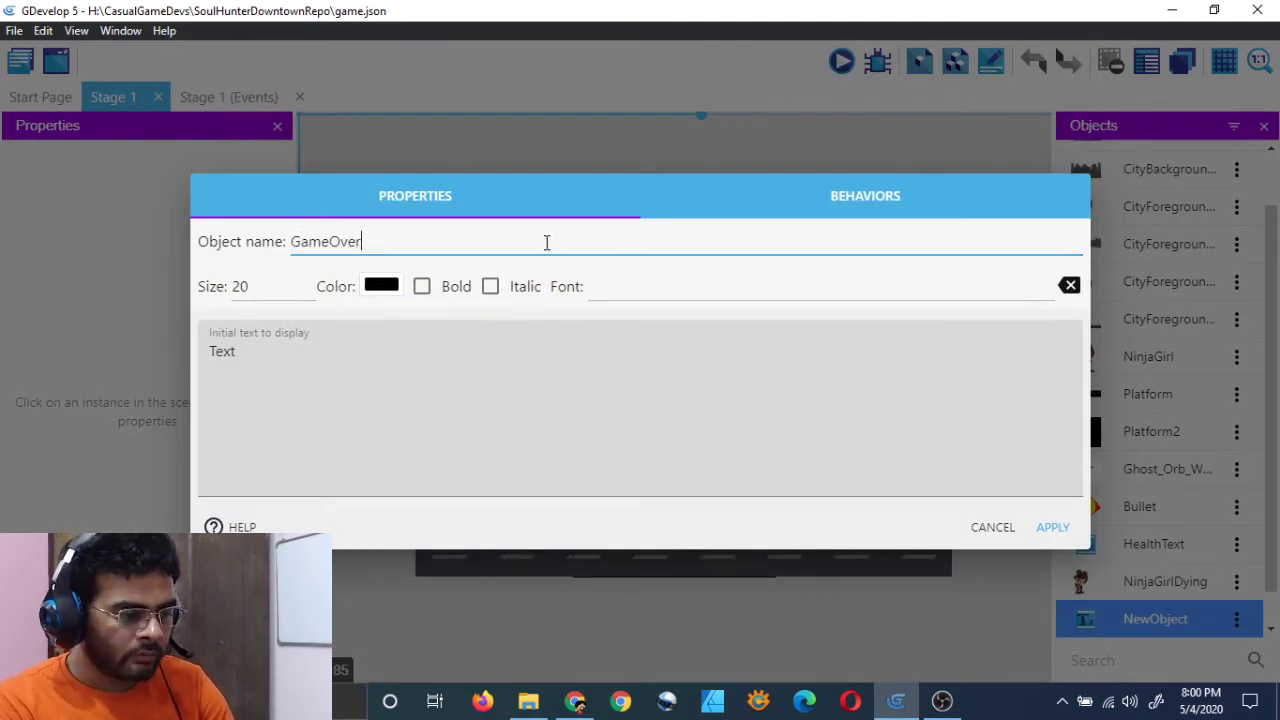
left_click(627, 287)
left_click(508, 327)
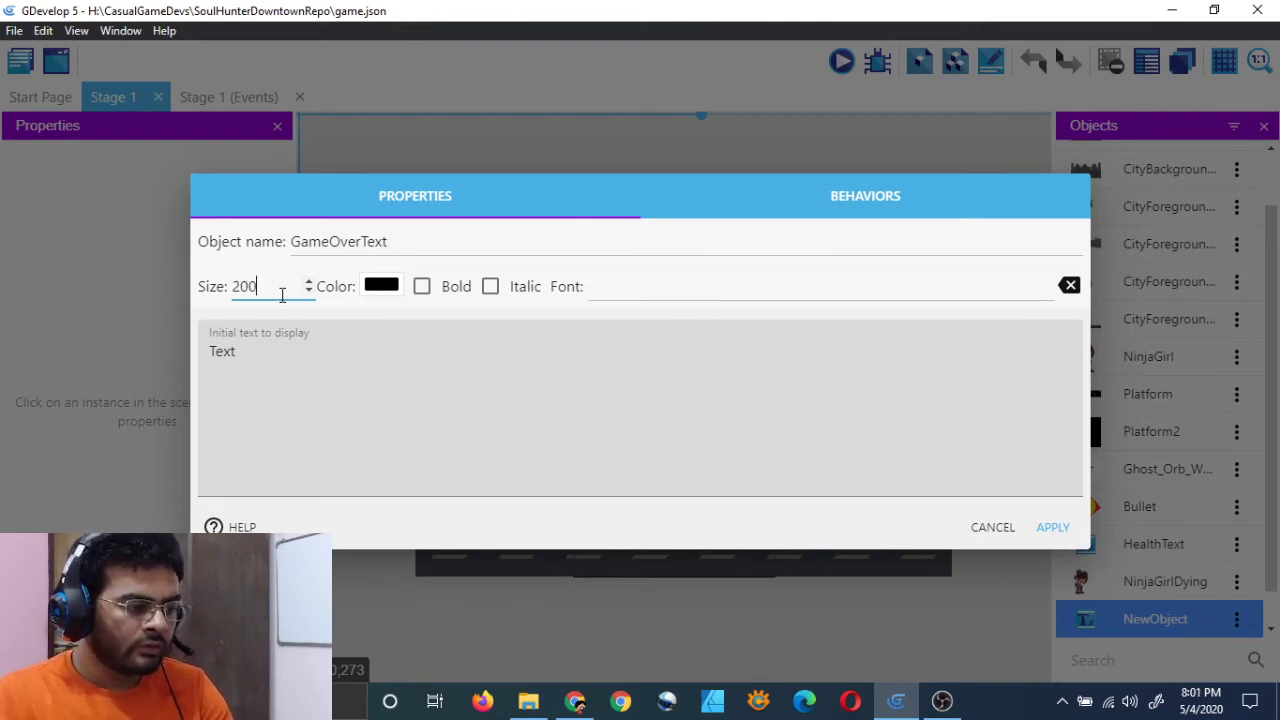
Make GameOverText display 'GAME OVER' in white bold text, and apply the settings
left_click(306, 362)
key("ctrl+a")
key("BackSpace")
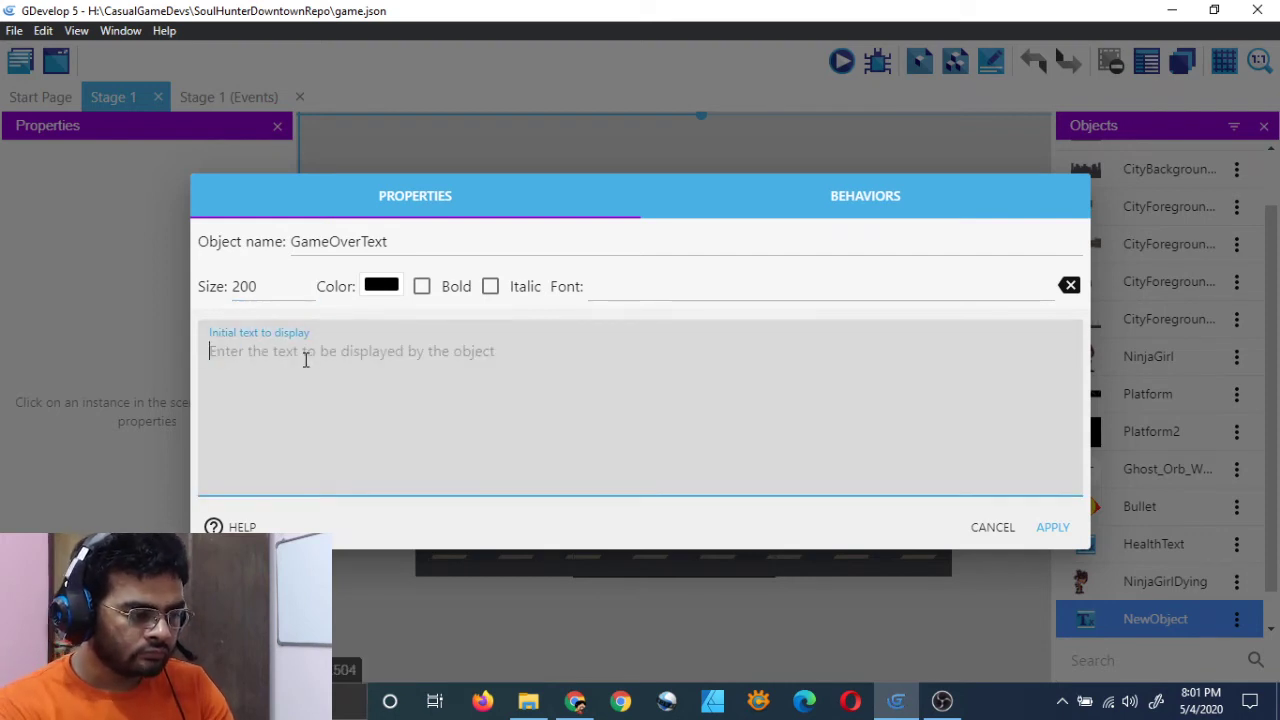
type("Ga")
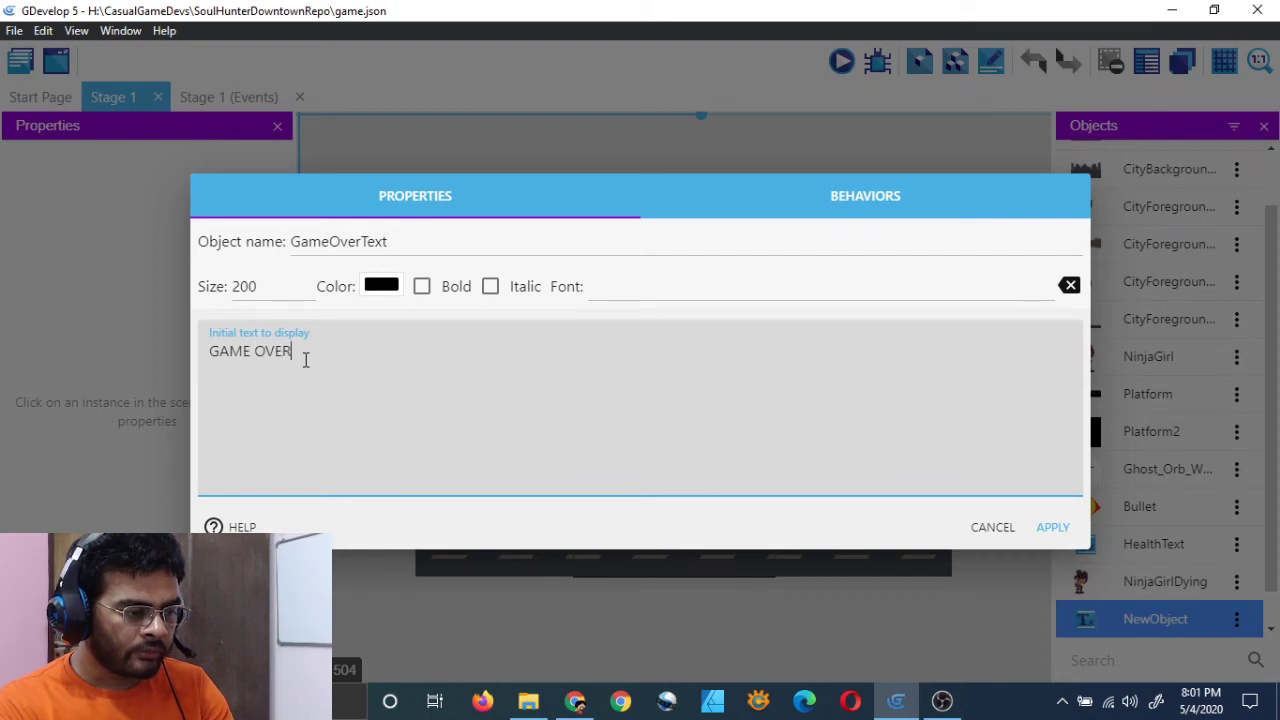
left_click(397, 305)
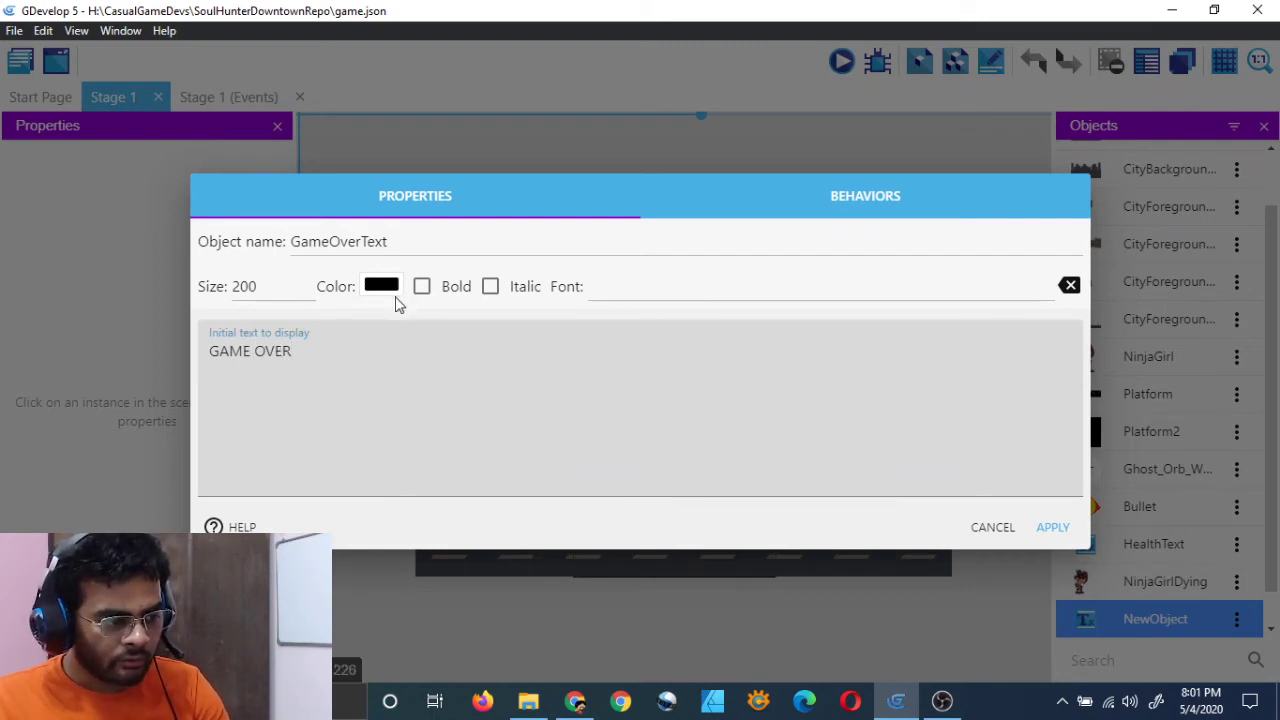
left_click(381, 286)
left_click(359, 547)
left_click(480, 368)
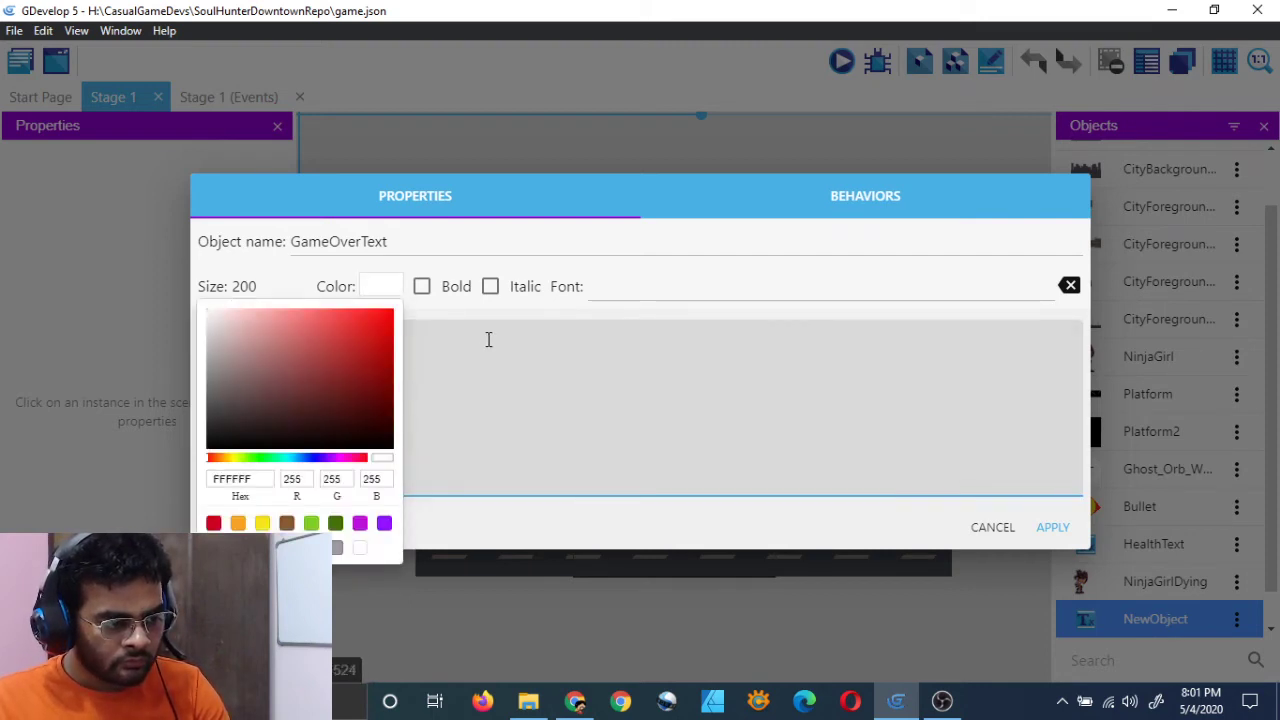
left_click(423, 289)
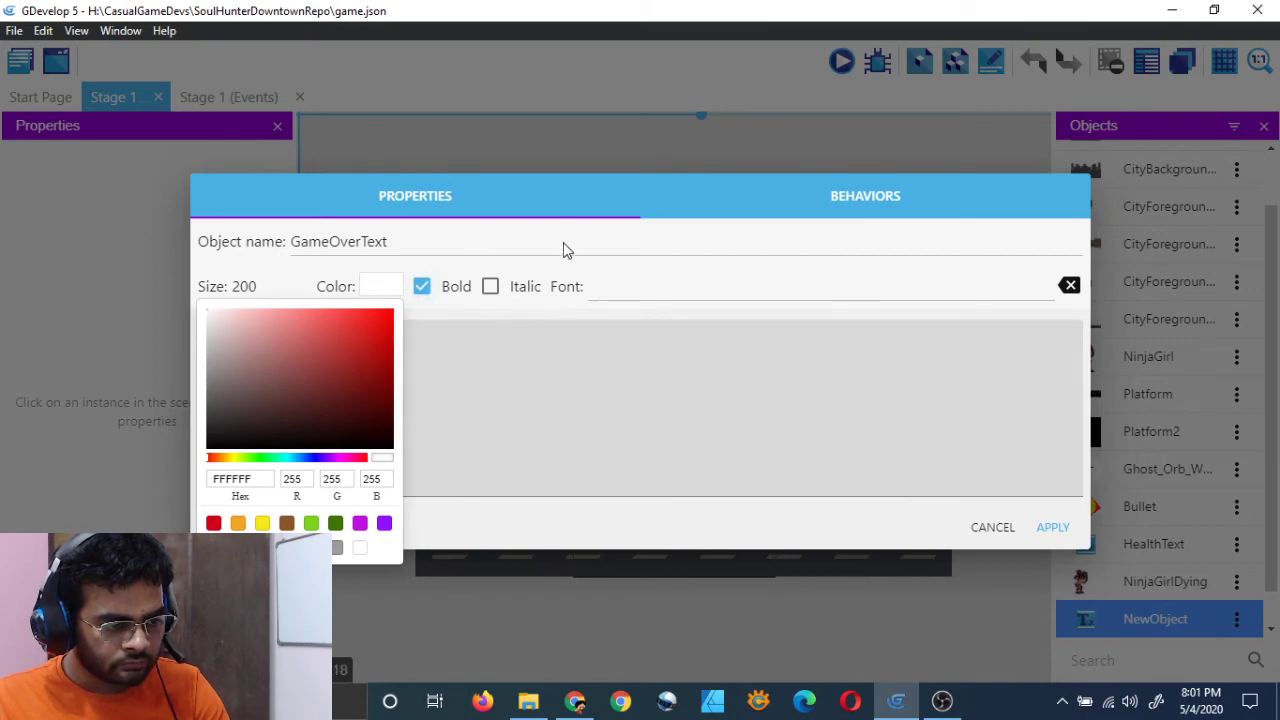
left_click(928, 526)
left_click(1053, 527)
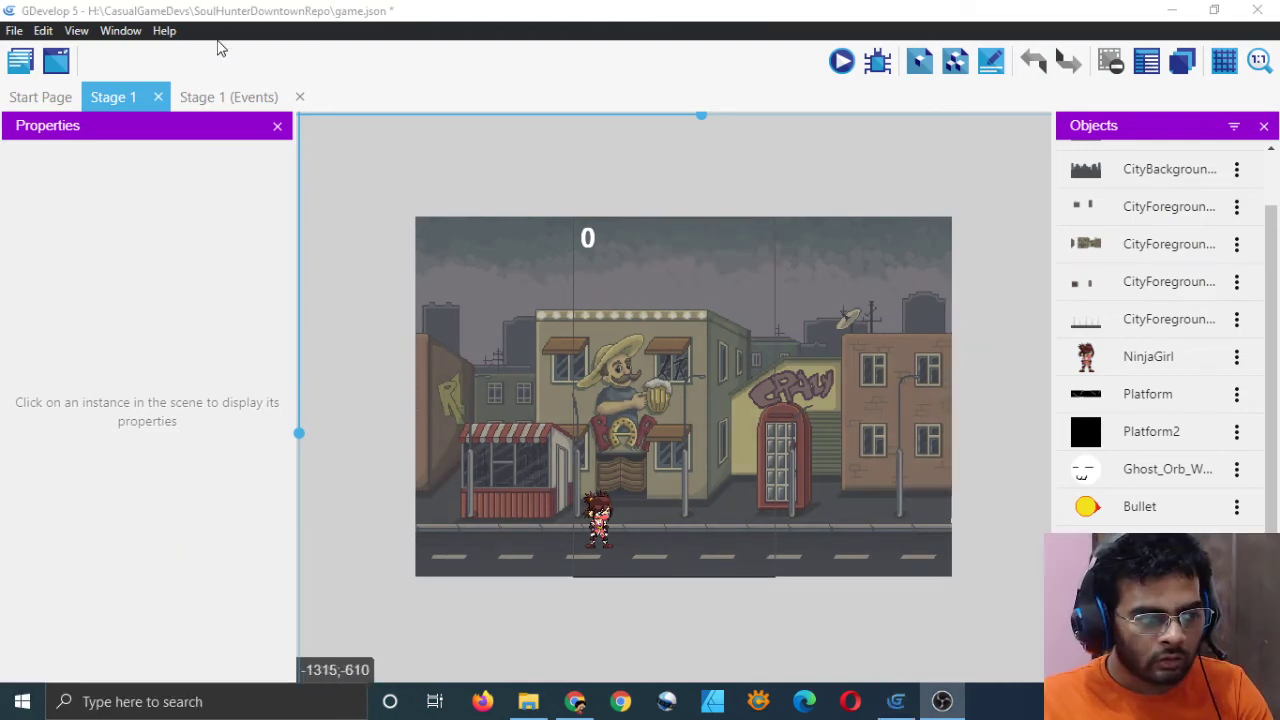
Save the project and add a new empty event on the Stage 1 events sheet
key("ctrl+s")
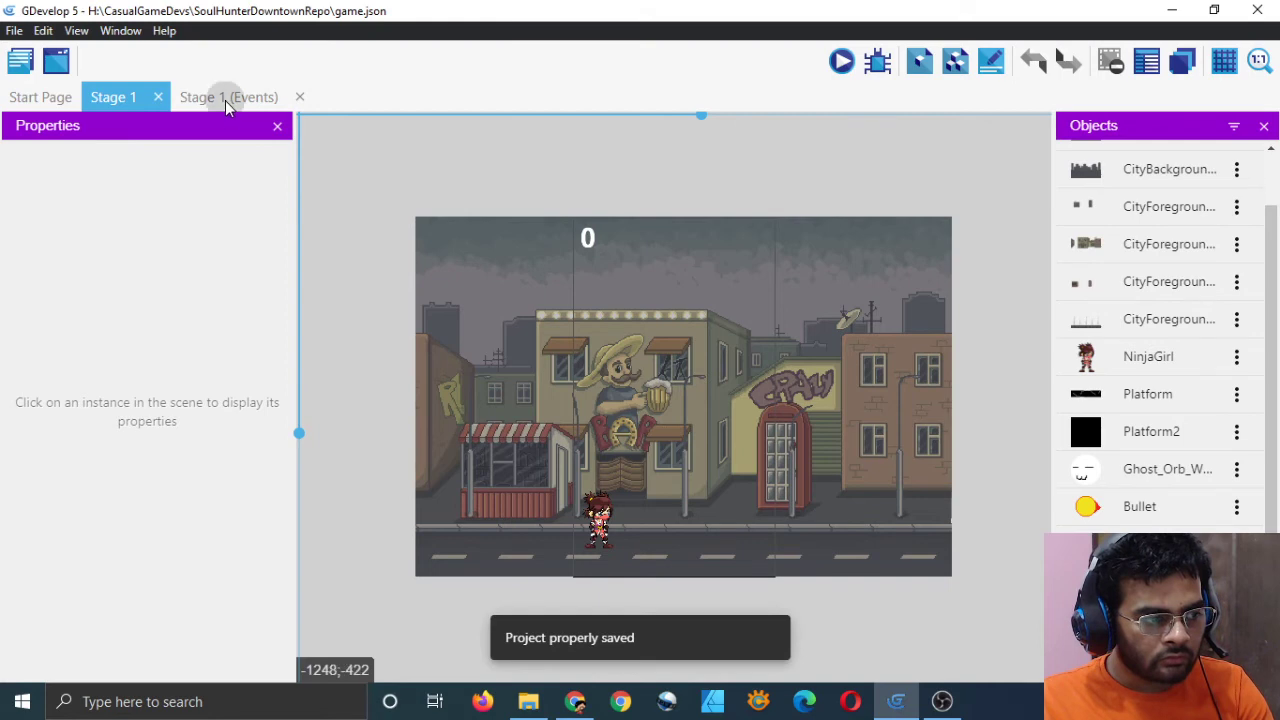
left_click(226, 98)
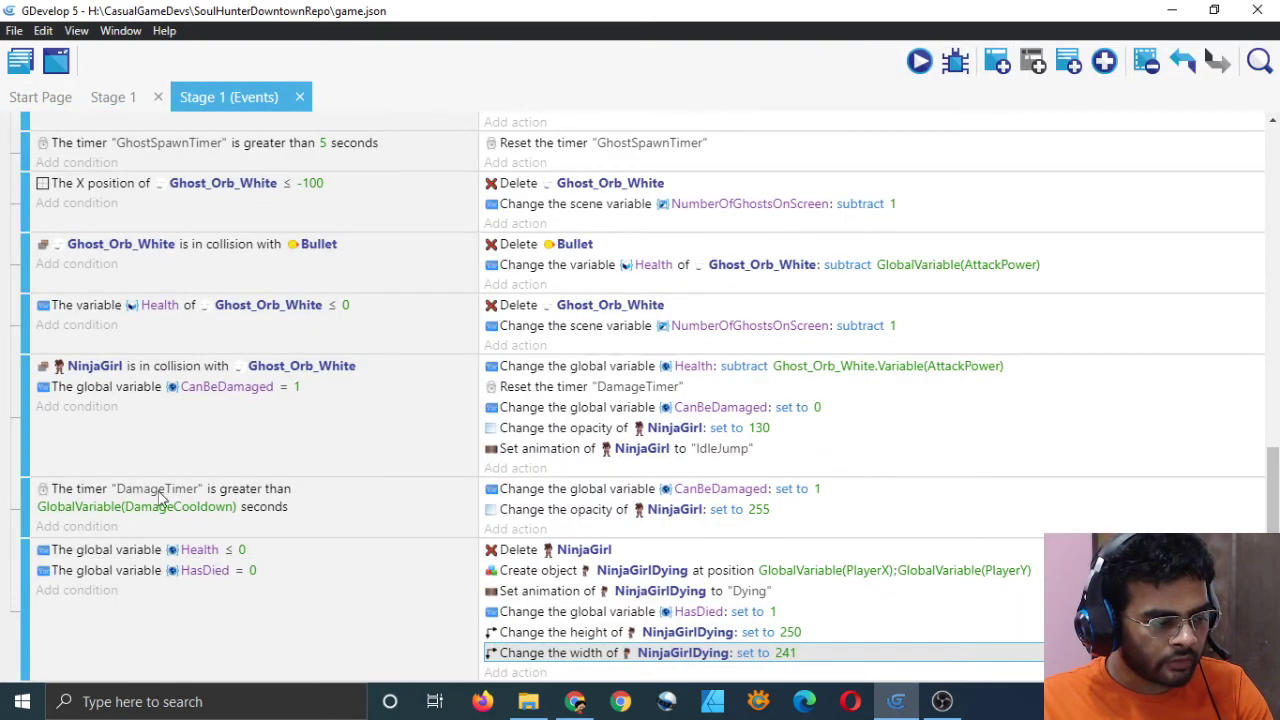
left_click(997, 62)
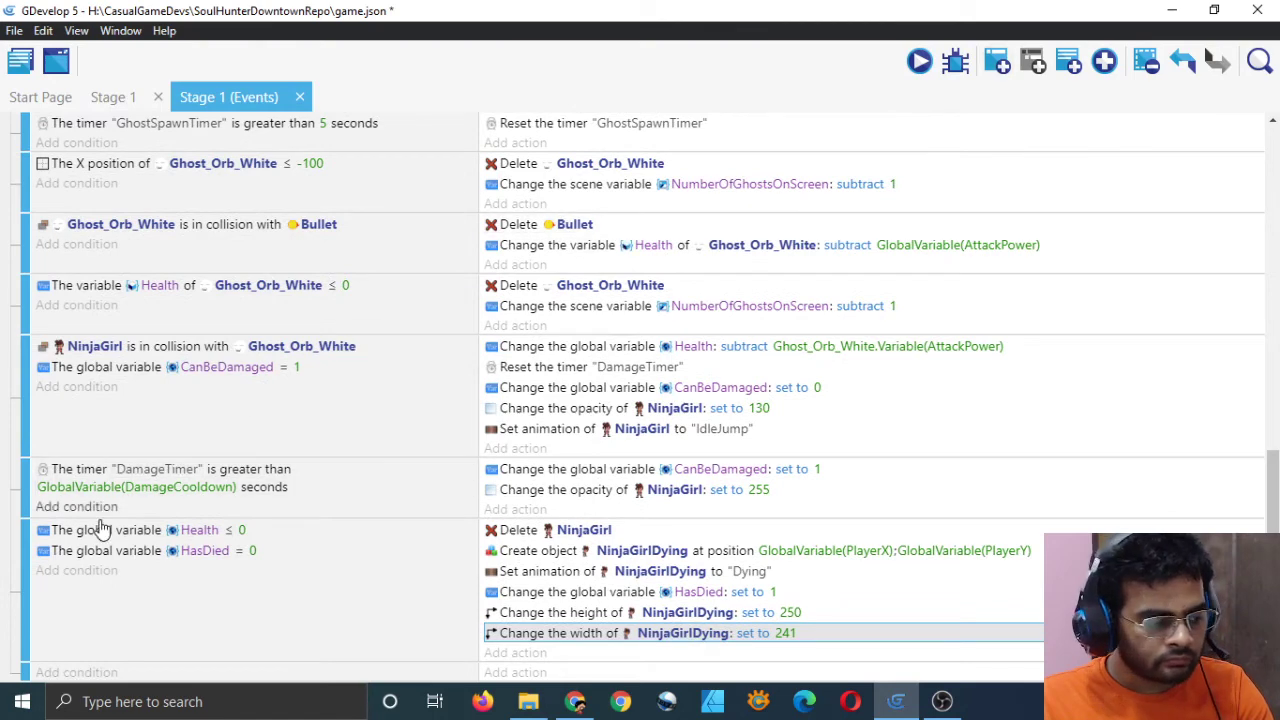
Give the new event a Sprite 'Animation finished' condition for NinjaGirlDying
left_click(92, 672)
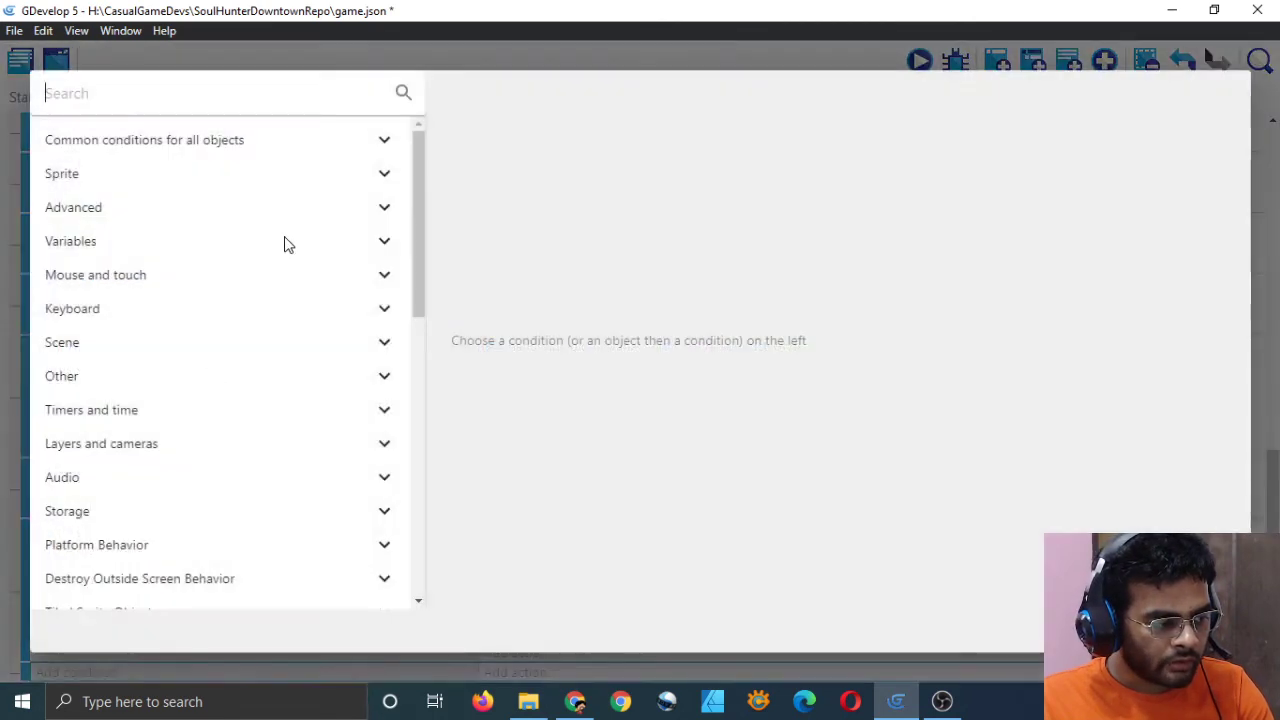
left_click(386, 178)
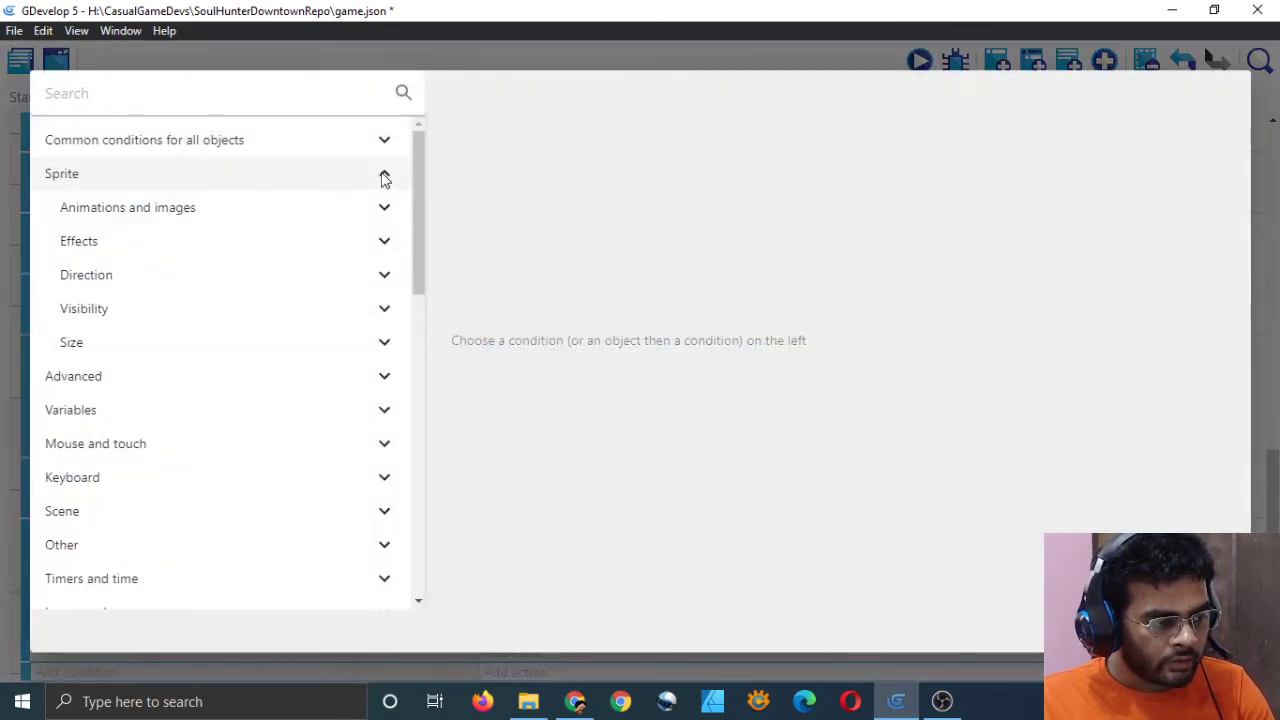
left_click(386, 208)
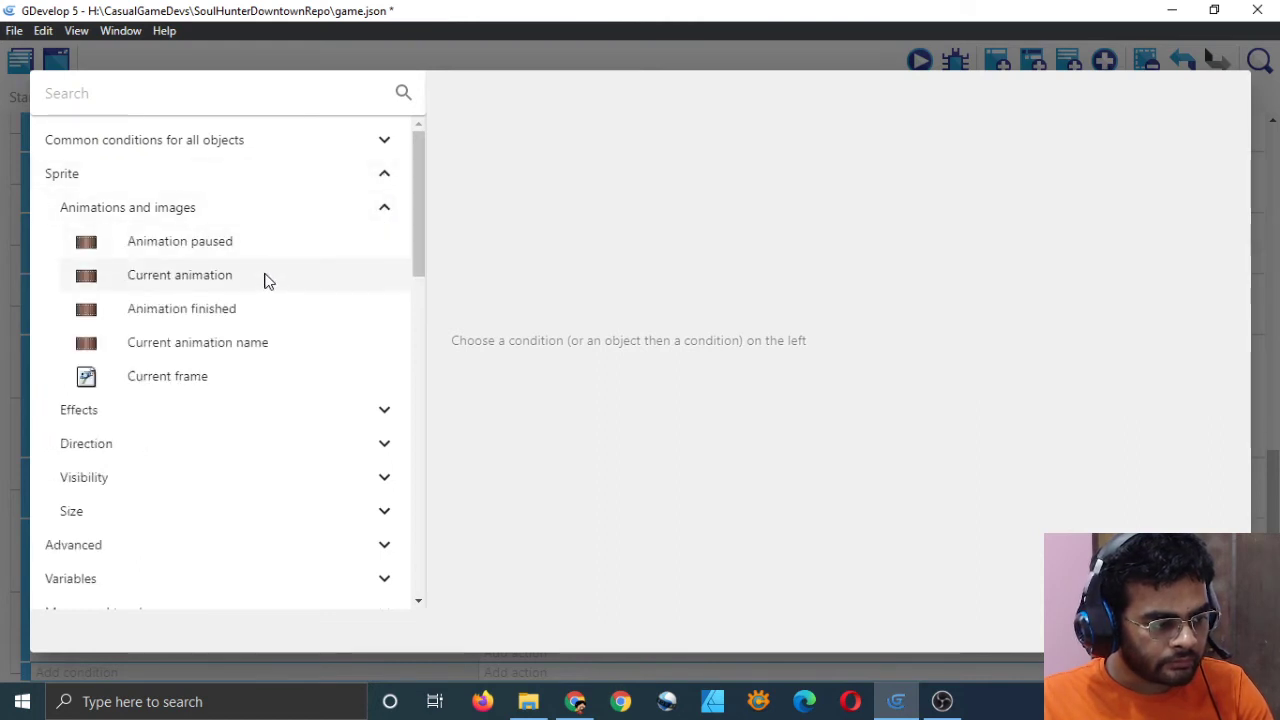
left_click(233, 316)
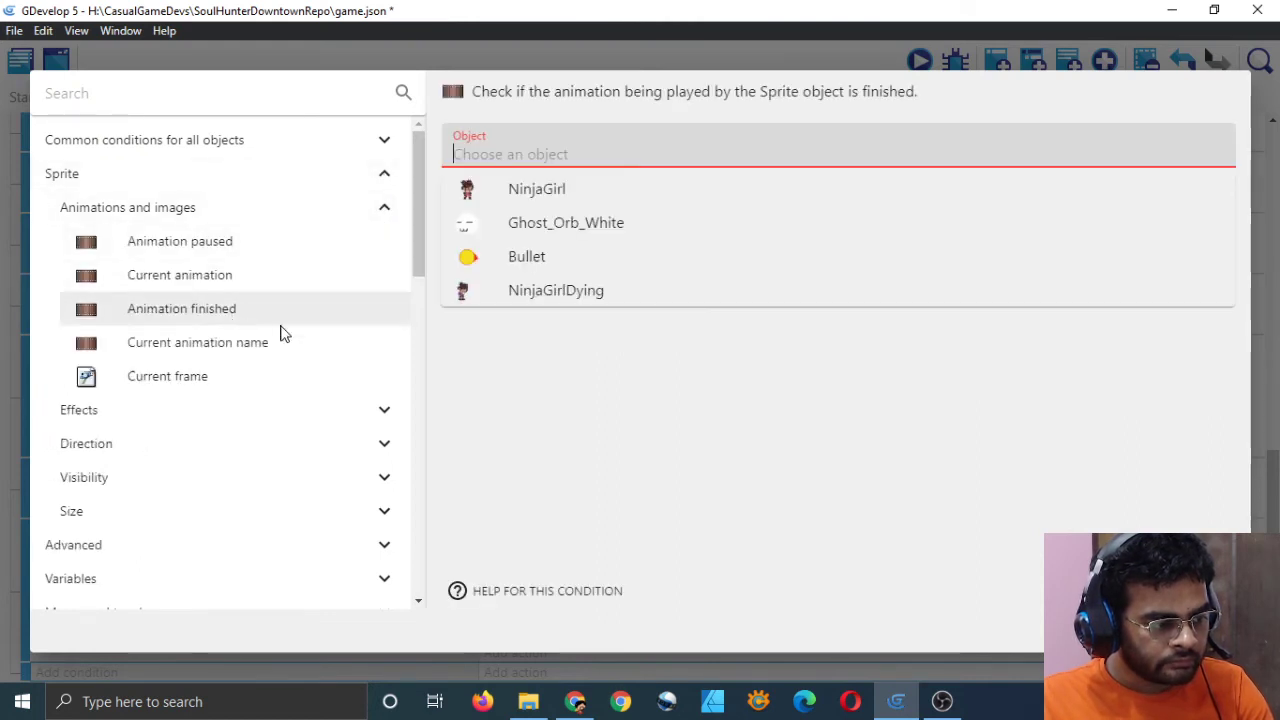
left_click(530, 292)
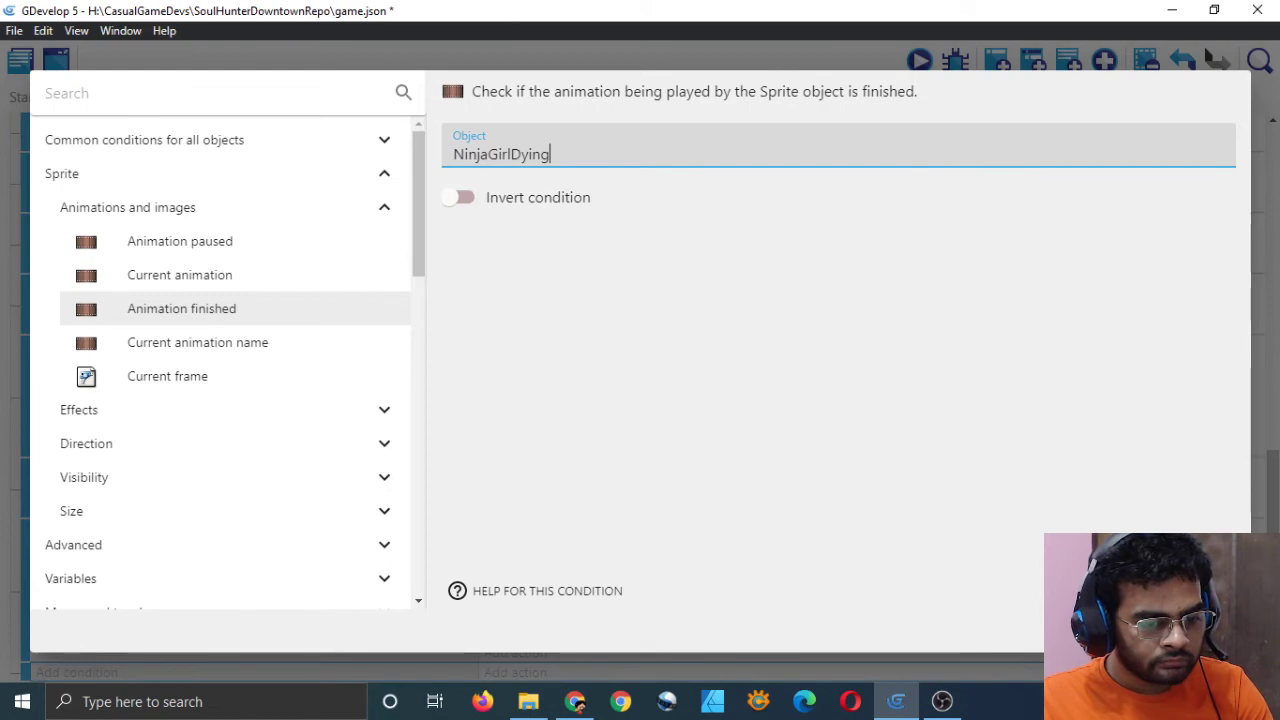
left_click(1200, 632)
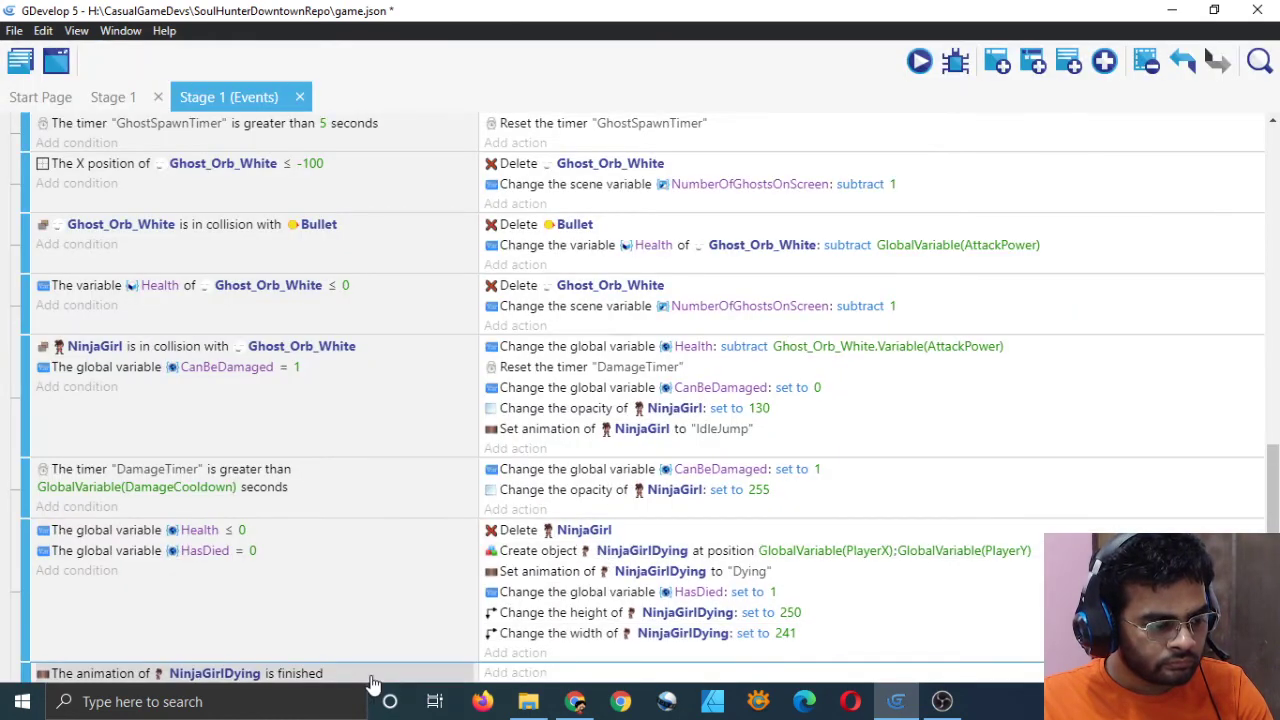
scroll(371, 686, "down", 1)
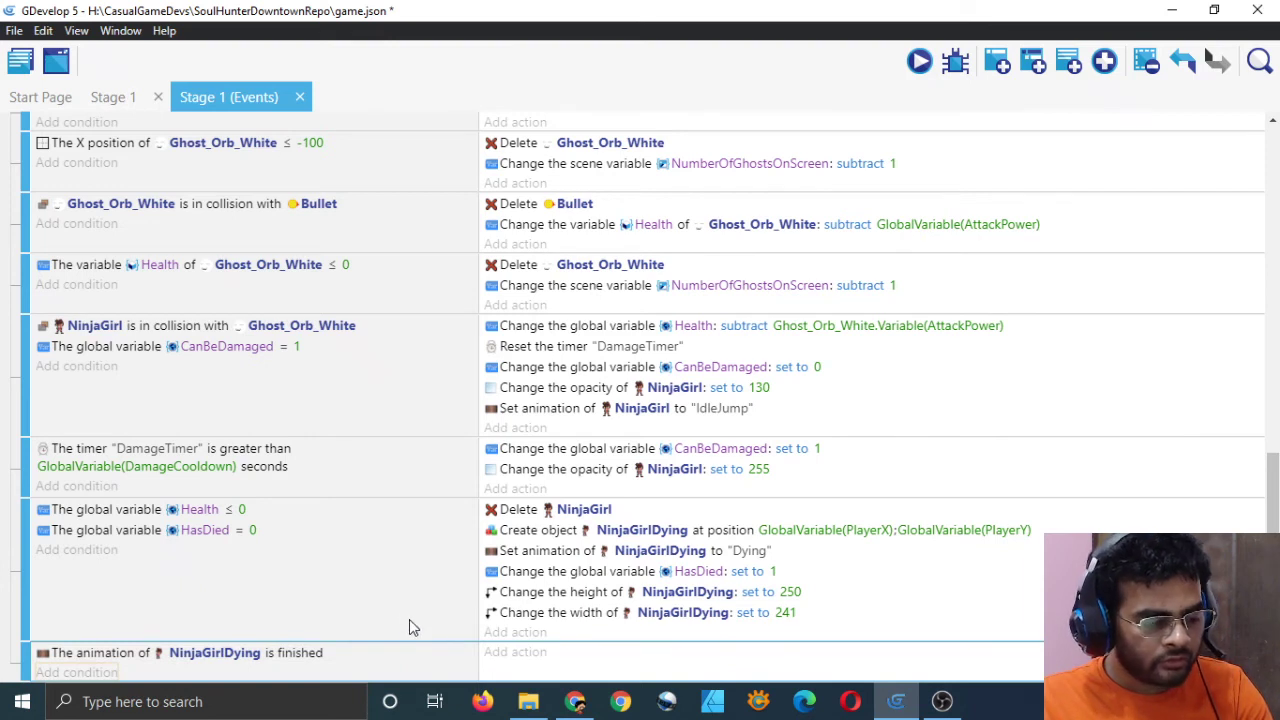
Add an action to the event and choose 'Create an object' from the common object actions
left_click(516, 652)
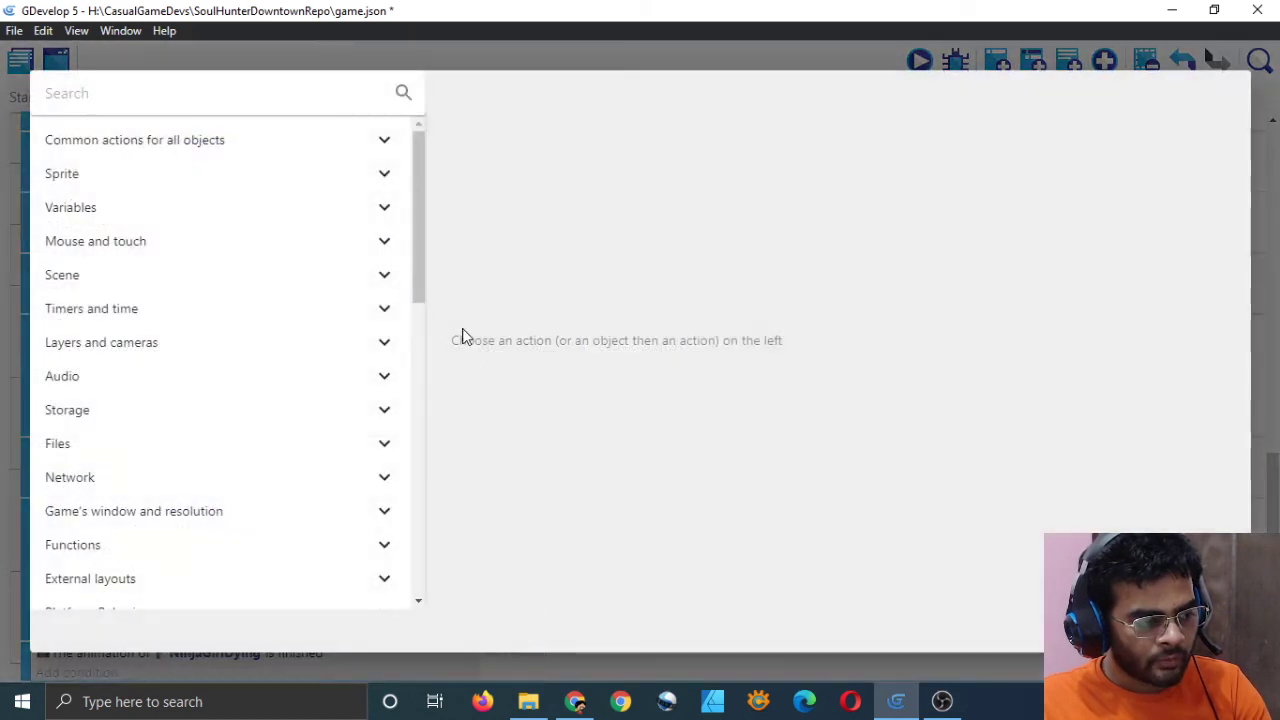
scroll(331, 505, "down", 3)
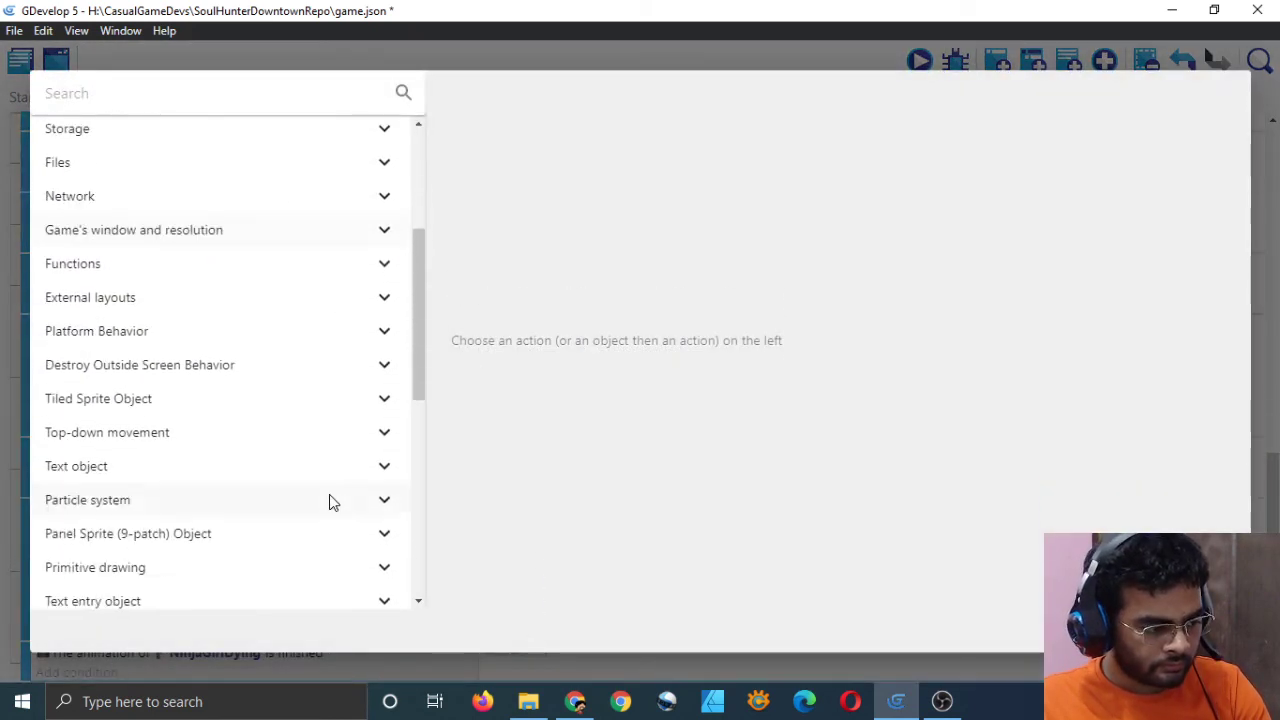
left_click(328, 478)
scroll(311, 483, "down", 2)
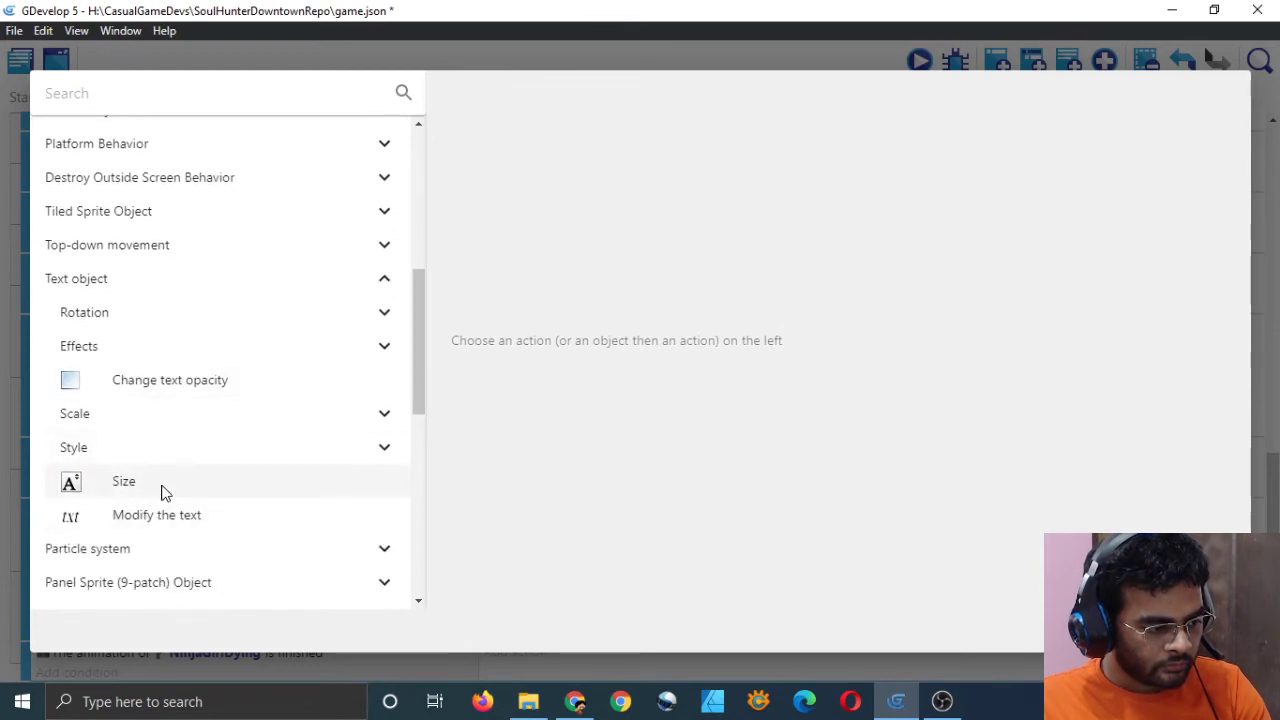
left_click(383, 348)
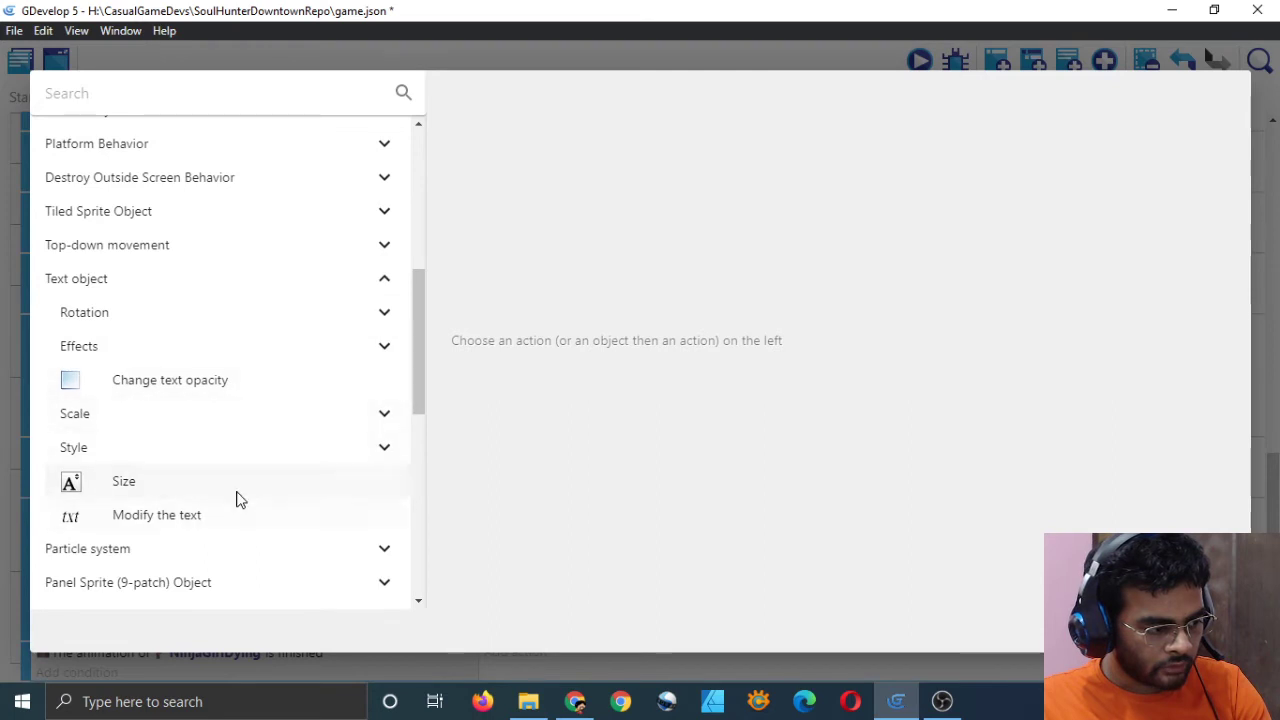
left_click(388, 280)
left_click(387, 186)
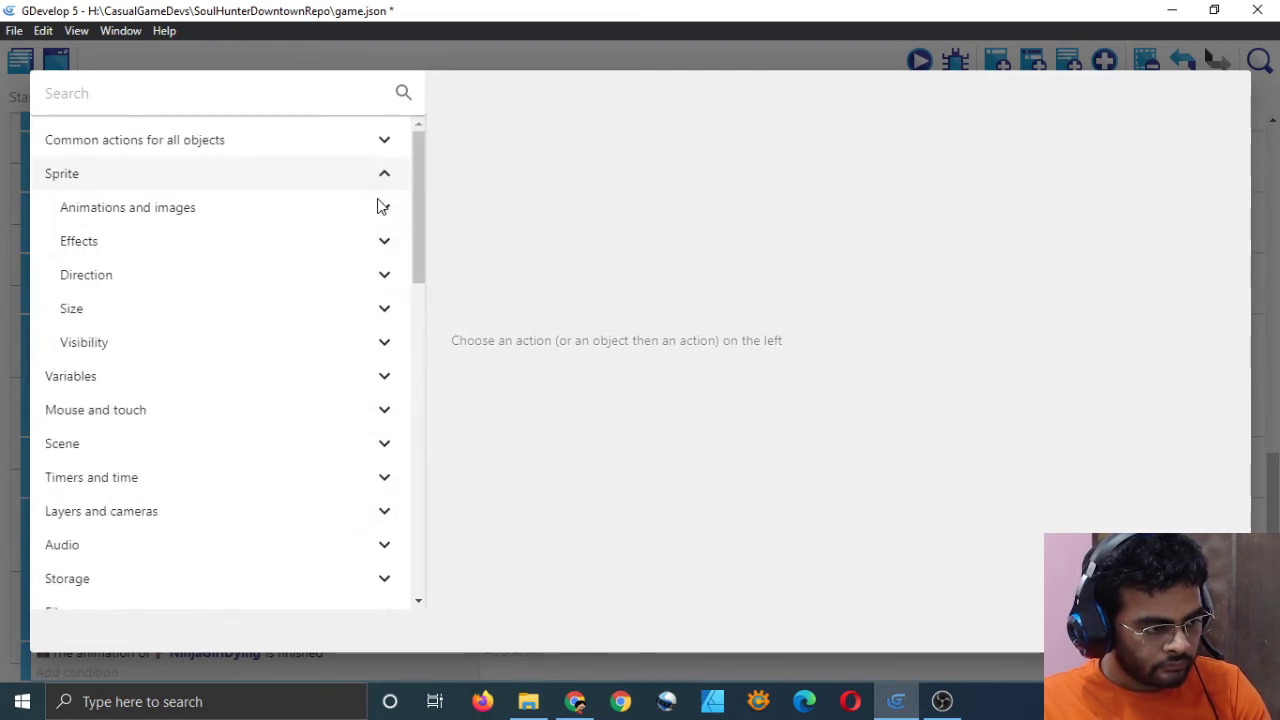
left_click(385, 180)
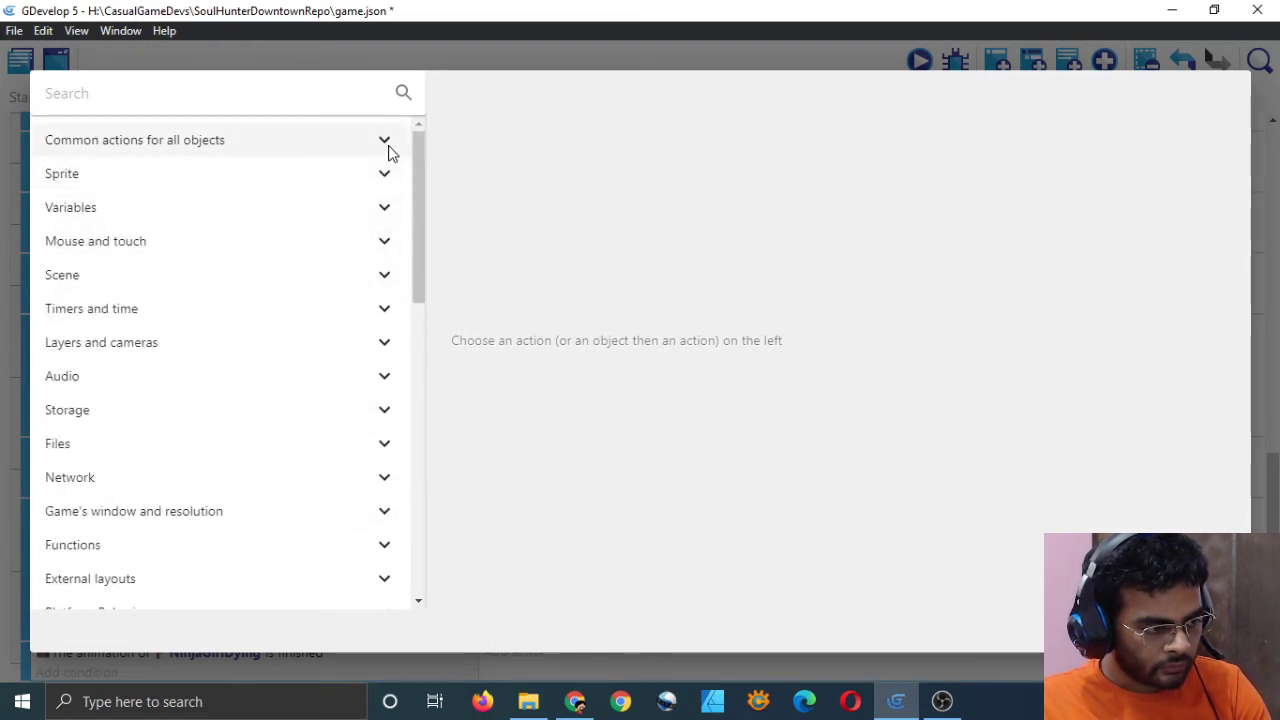
left_click(388, 148)
left_click(340, 182)
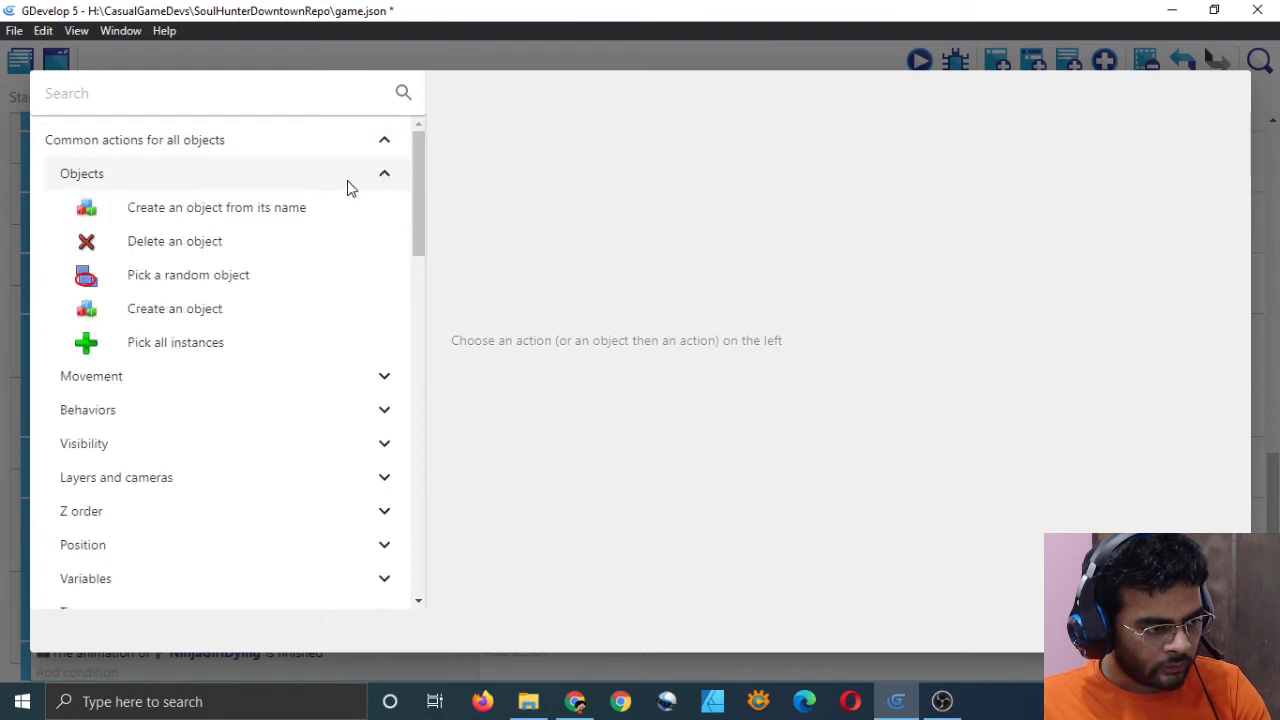
left_click(215, 310)
scroll(600, 272, "down", 3)
Pick GameOverText as the object and set its X position to SceneWindowWidth()/2
left_click(505, 410)
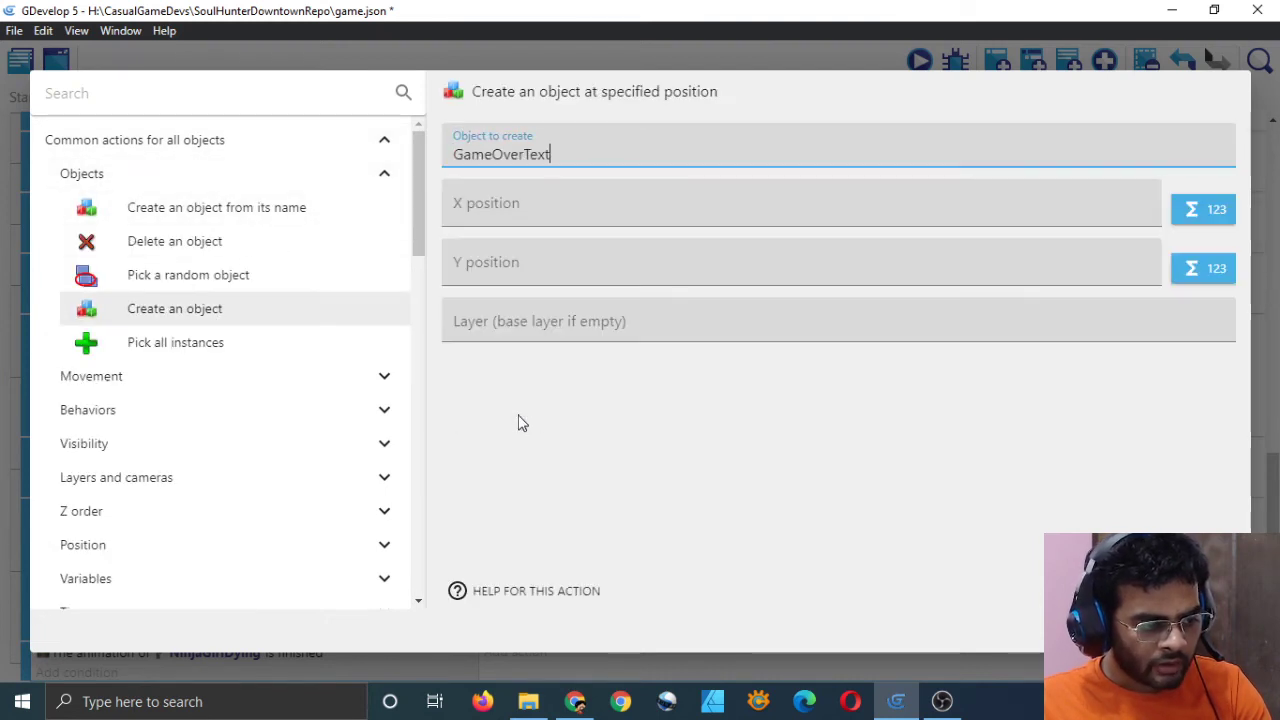
left_click(568, 205)
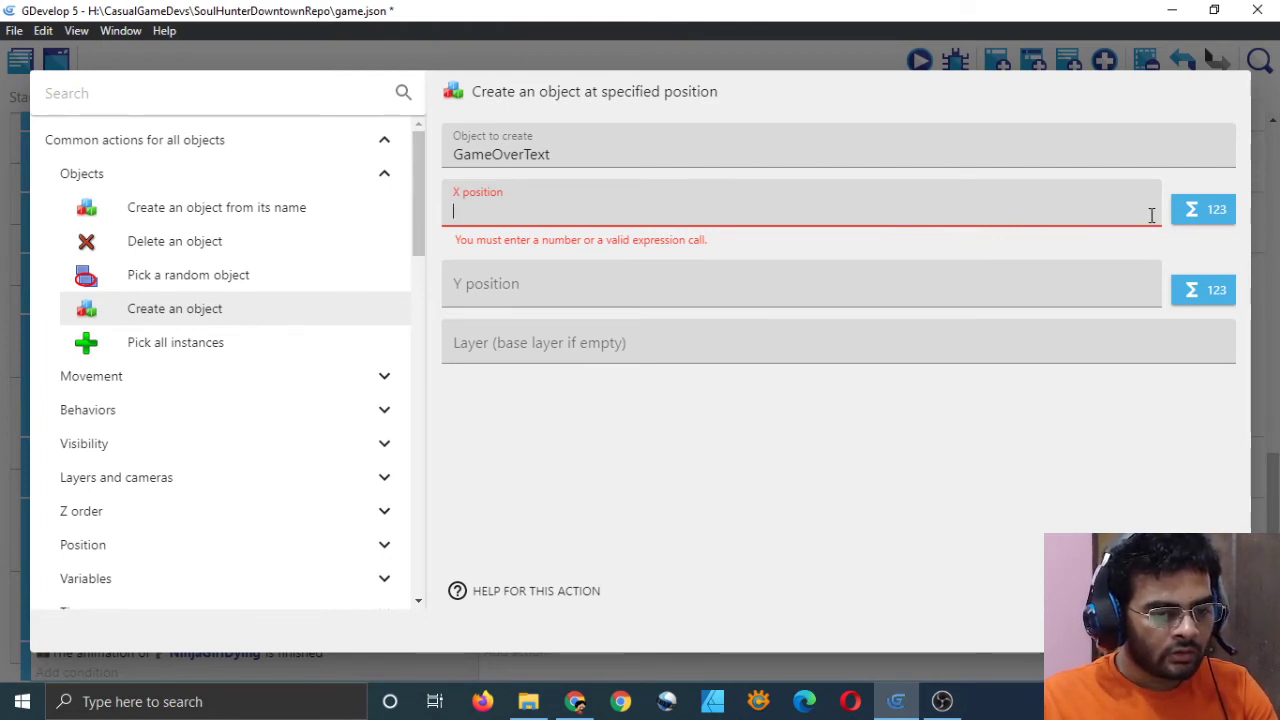
left_click(1190, 210)
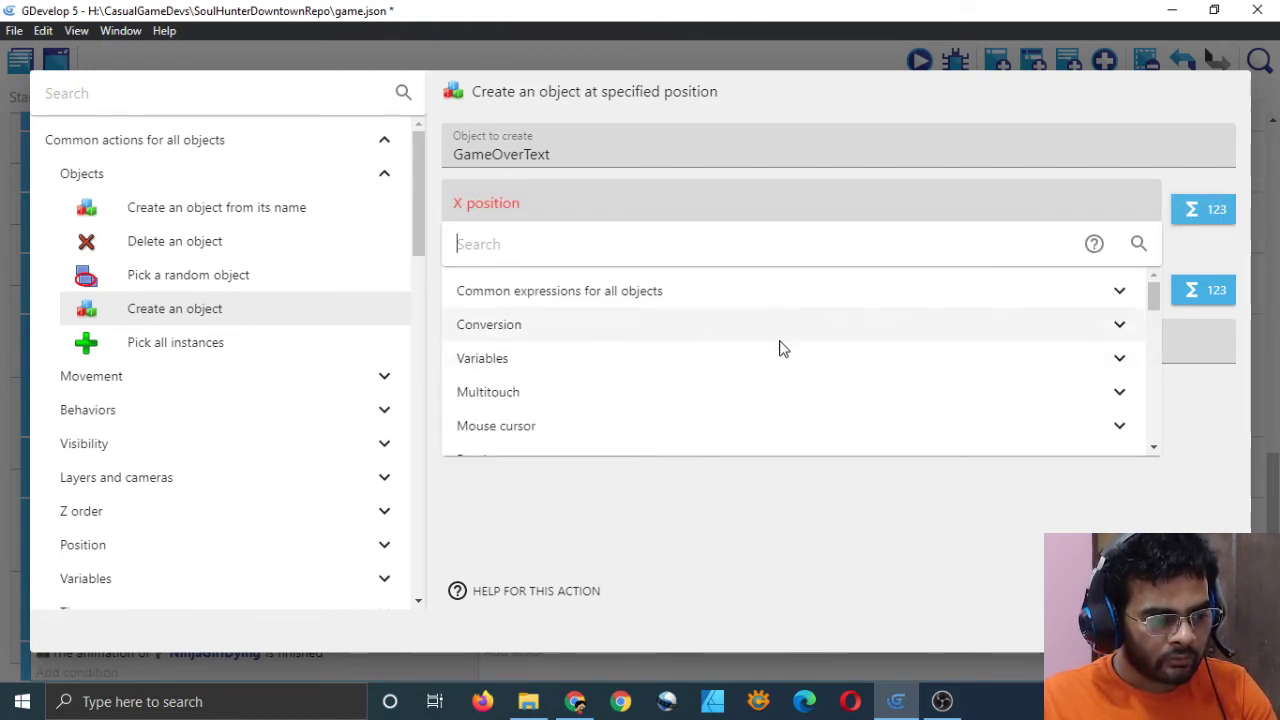
scroll(768, 370, "down", 5)
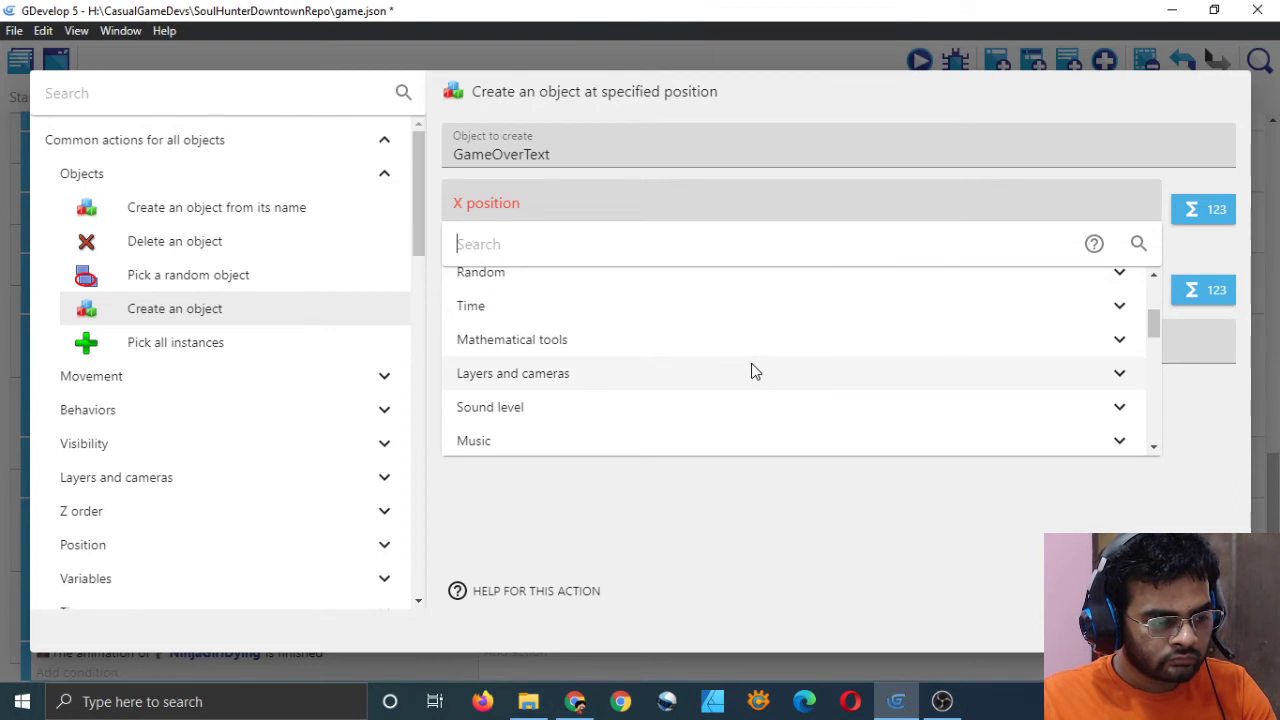
scroll(752, 370, "down", 5)
left_click(677, 334)
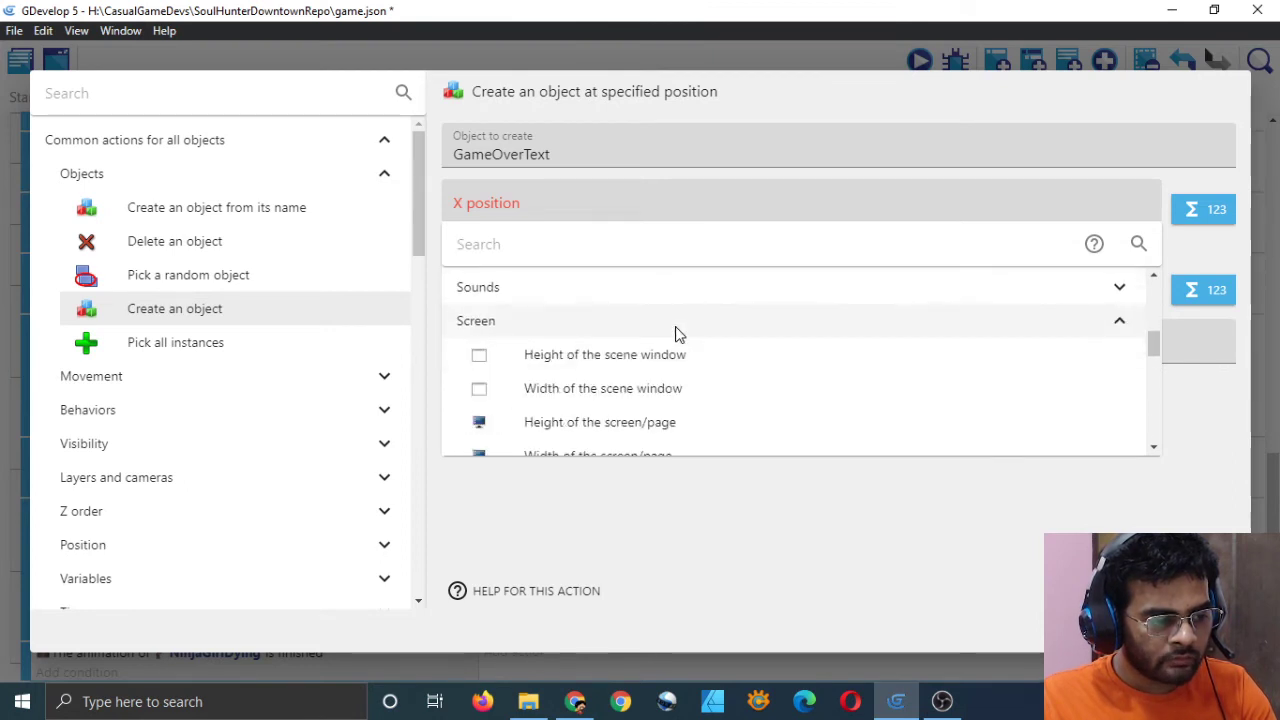
scroll(657, 378, "down", 1)
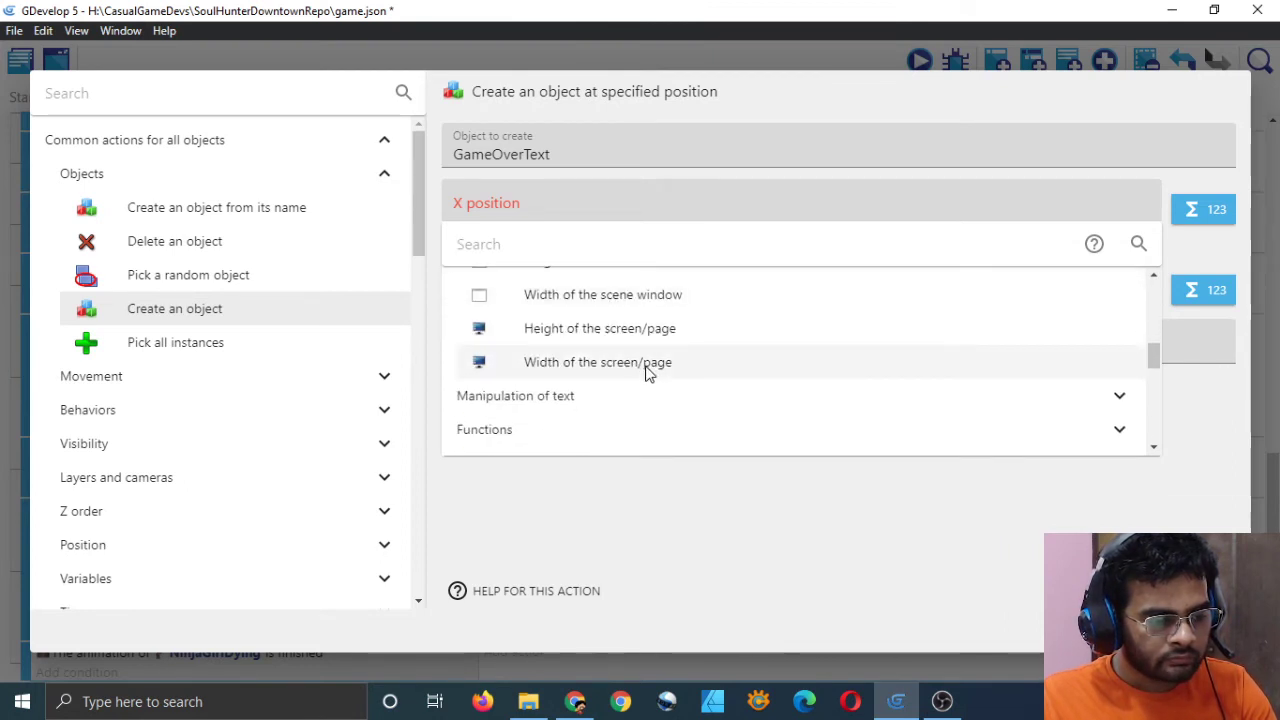
scroll(646, 371, "up", 1)
scroll(646, 371, "down", 1)
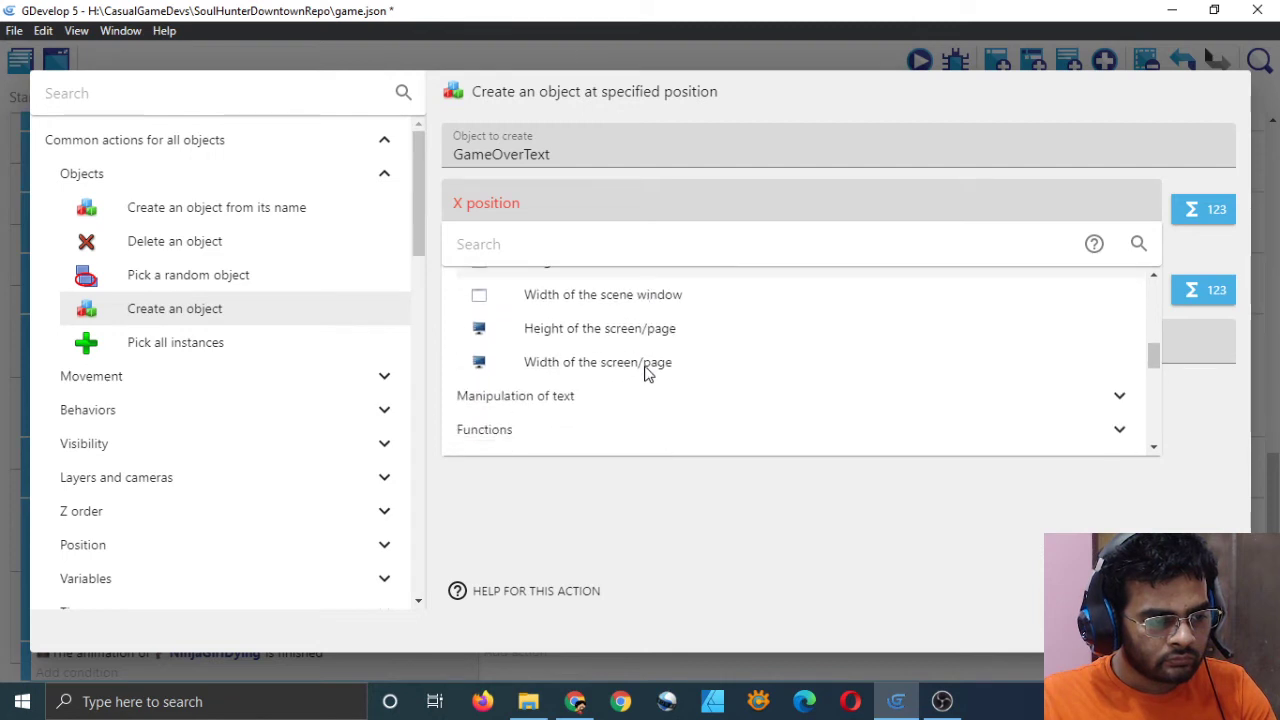
scroll(645, 362, "up", 1)
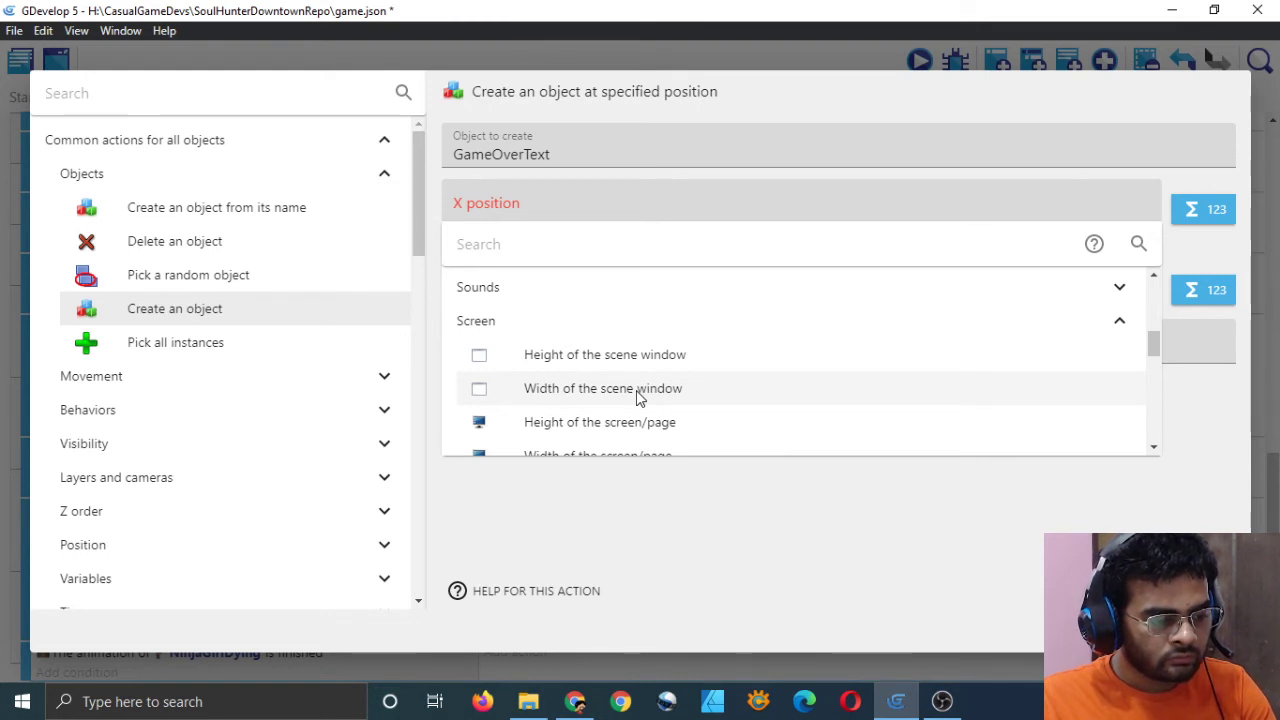
left_click(640, 392)
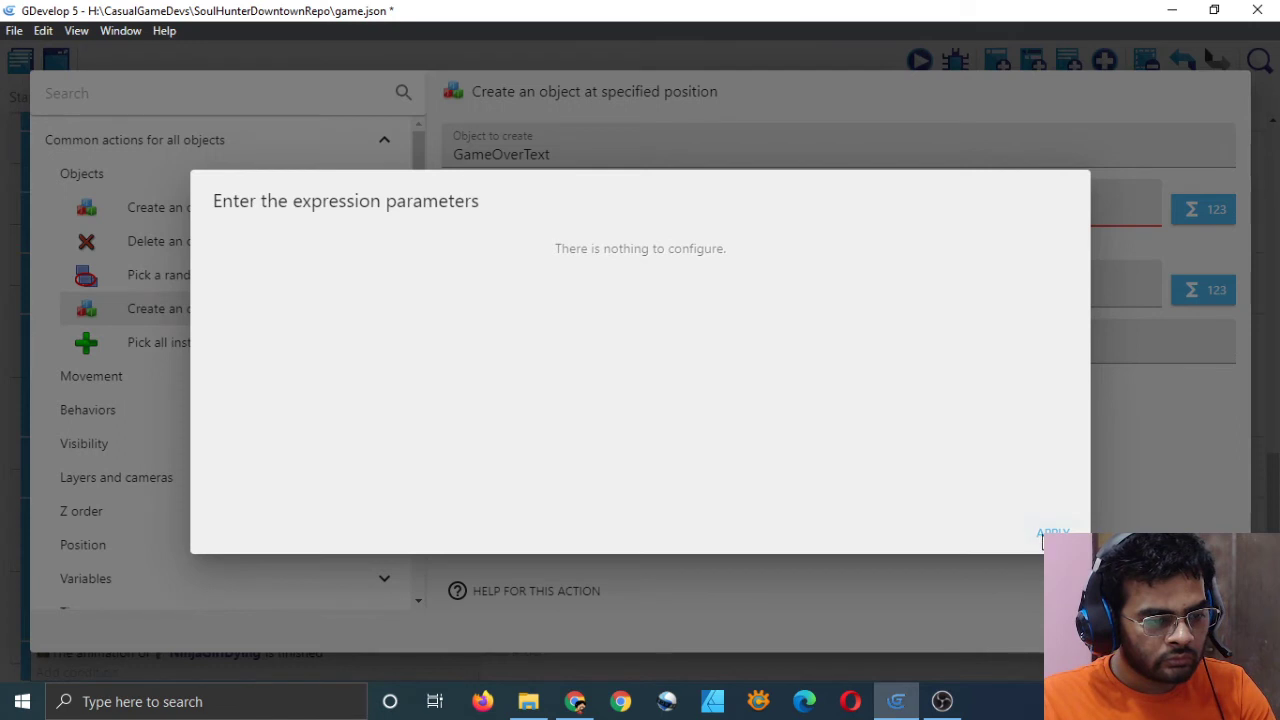
left_click(1052, 534)
left_click(717, 206)
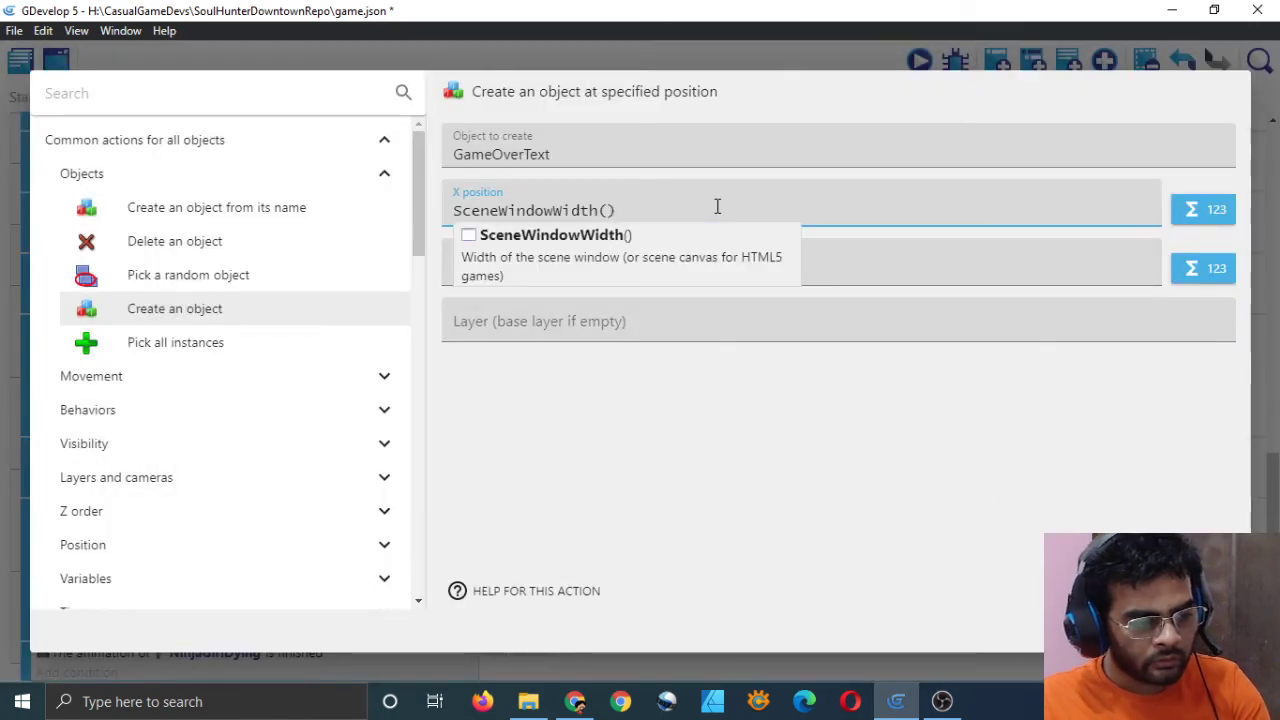
type("/2")
left_click(823, 449)
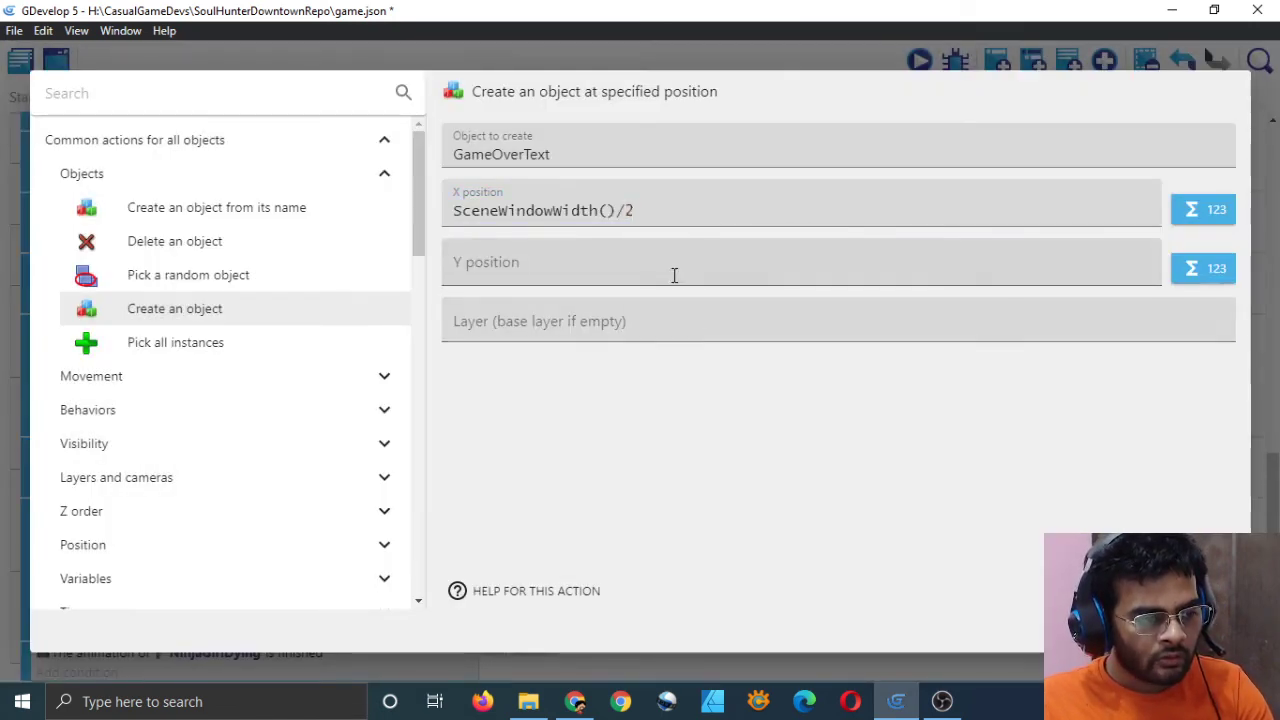
Set the Y position to SceneWindowHeight()/2 using the Screen expressions
left_click(1207, 270)
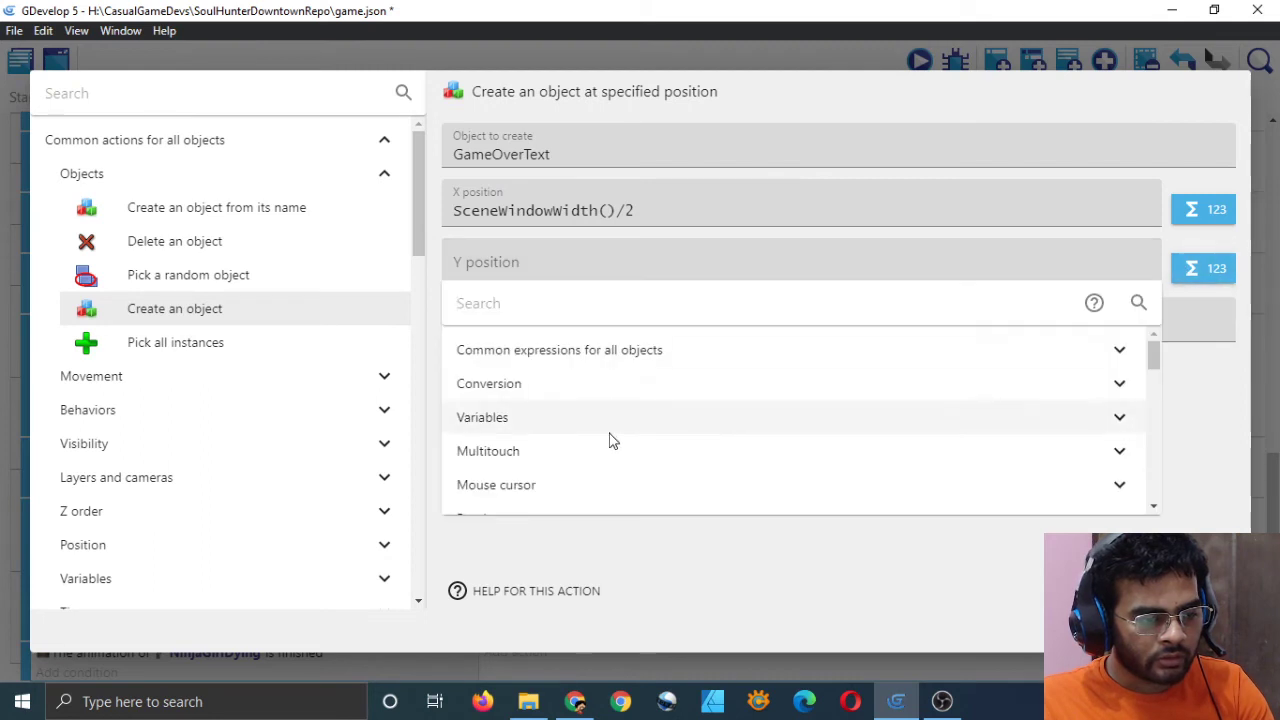
scroll(613, 432, "down", 3)
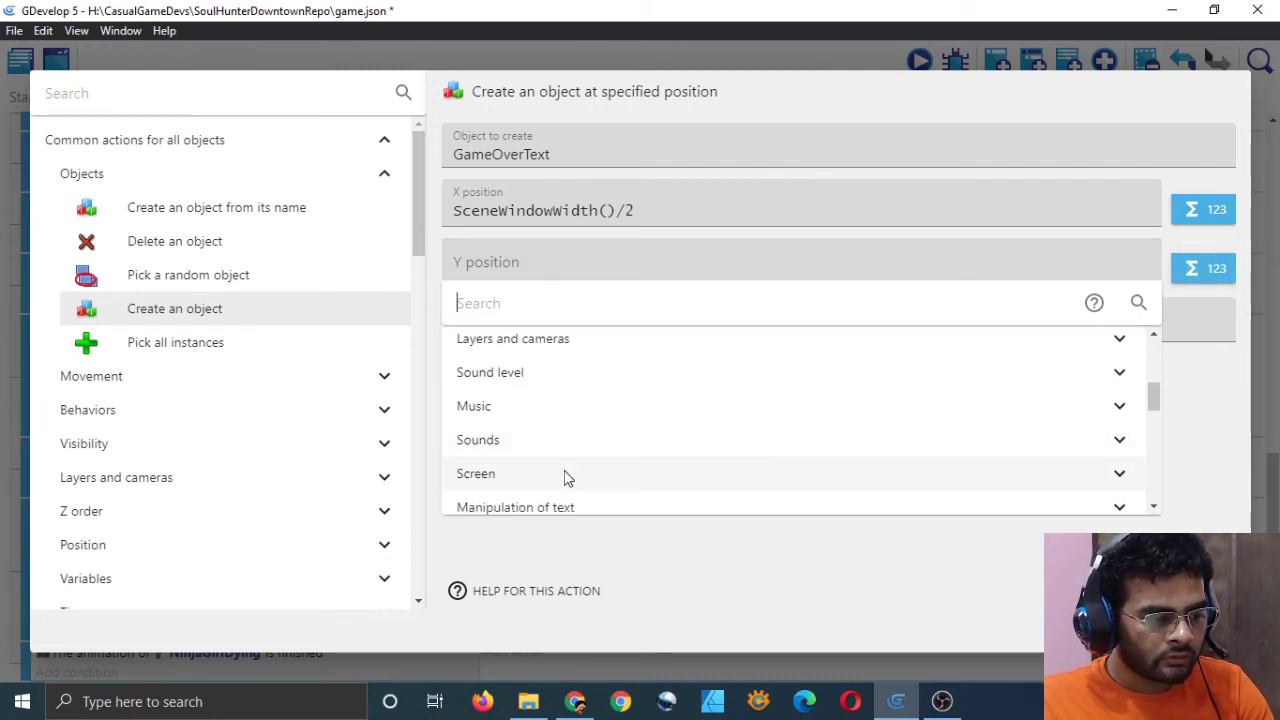
left_click(567, 478)
scroll(580, 471, "down", 3)
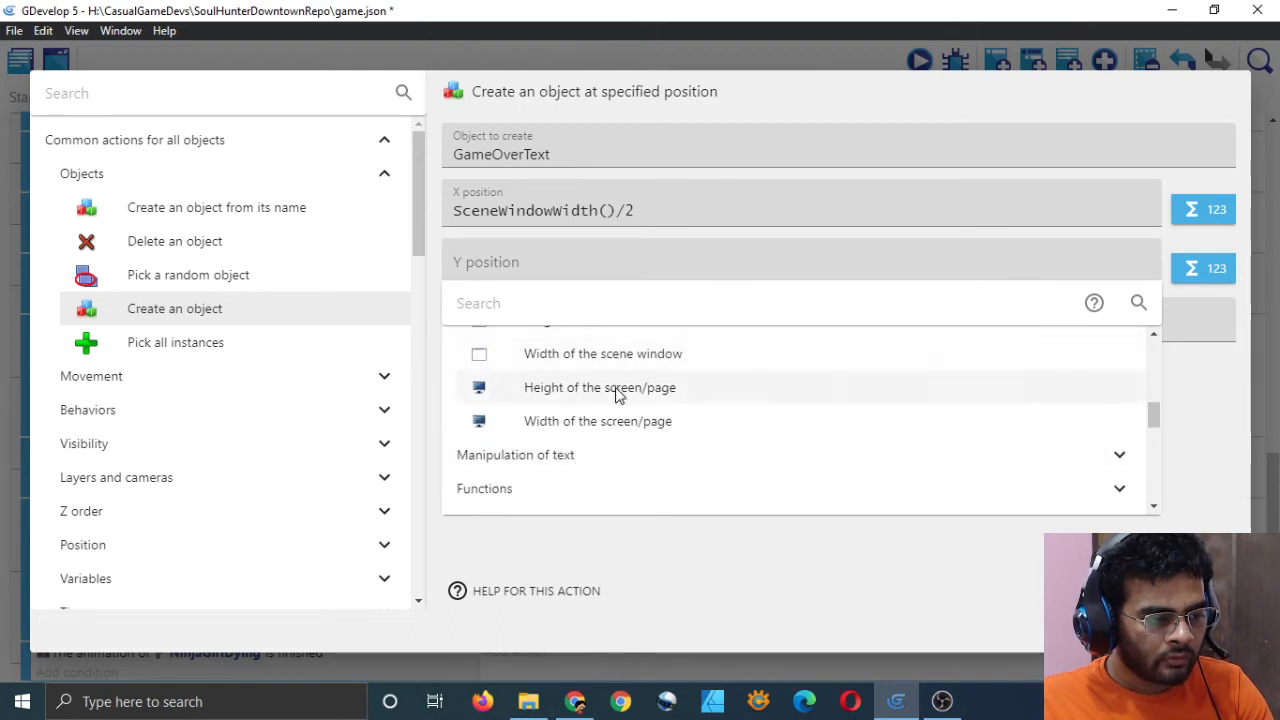
scroll(617, 395, "up", 1)
left_click(604, 418)
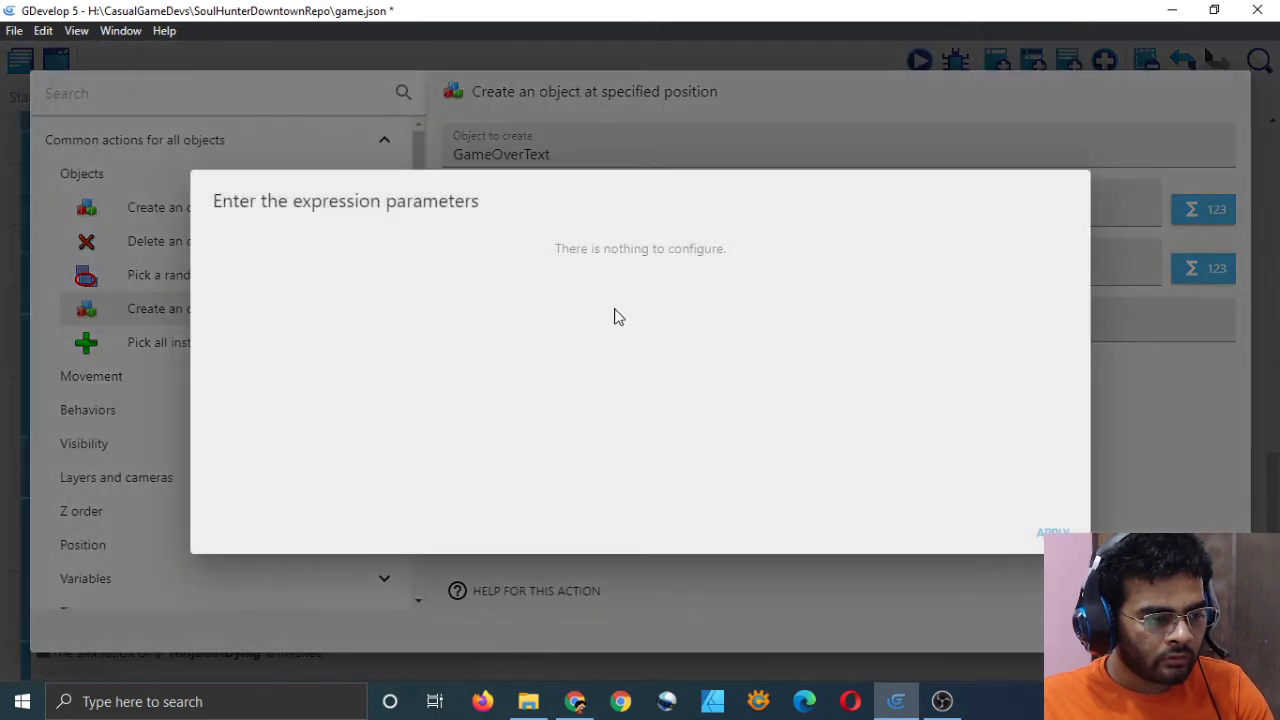
left_click(1049, 526)
left_click(740, 279)
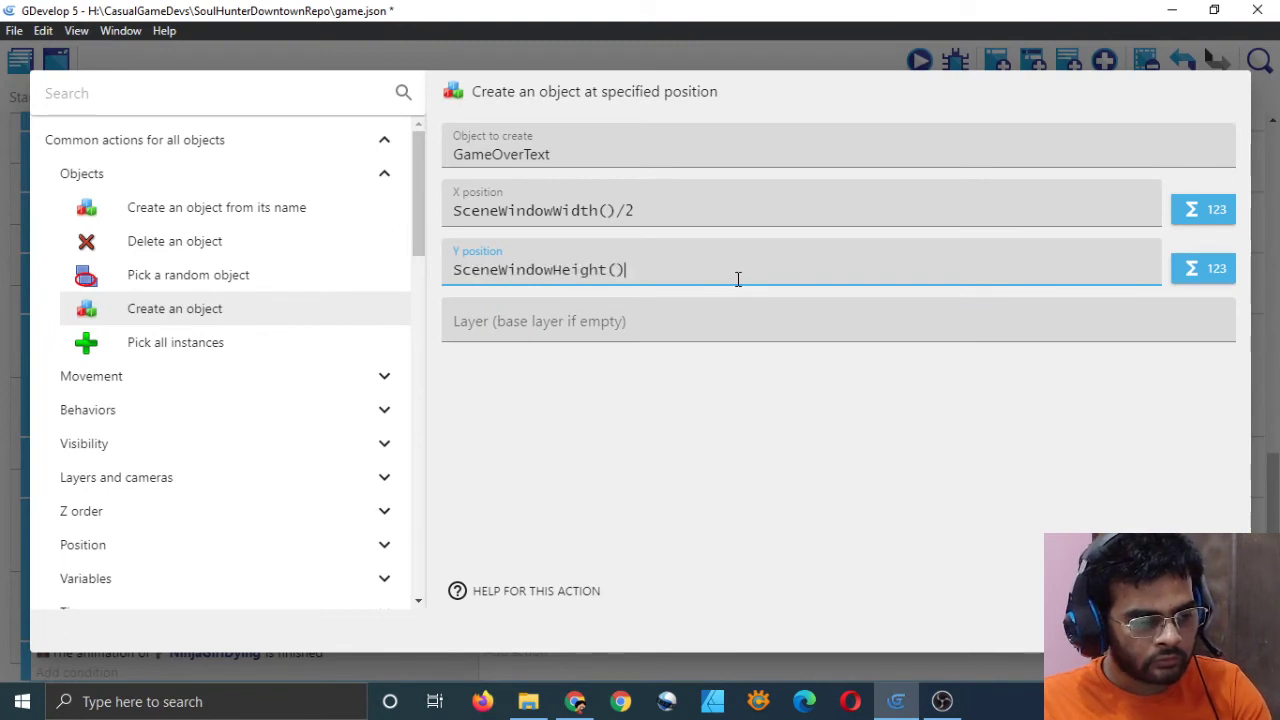
type("/2")
left_click(914, 471)
Choose 'Spawn Layer' as the layer, confirm the action, and save
left_click(631, 329)
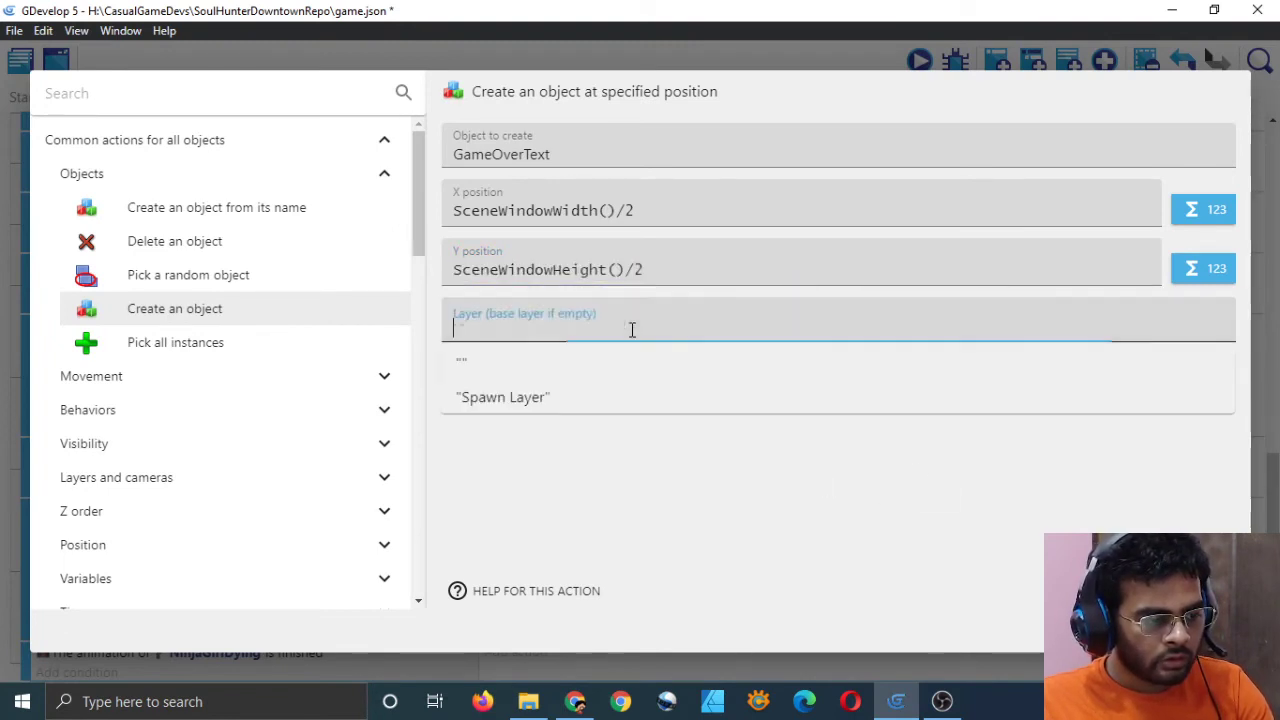
left_click(603, 397)
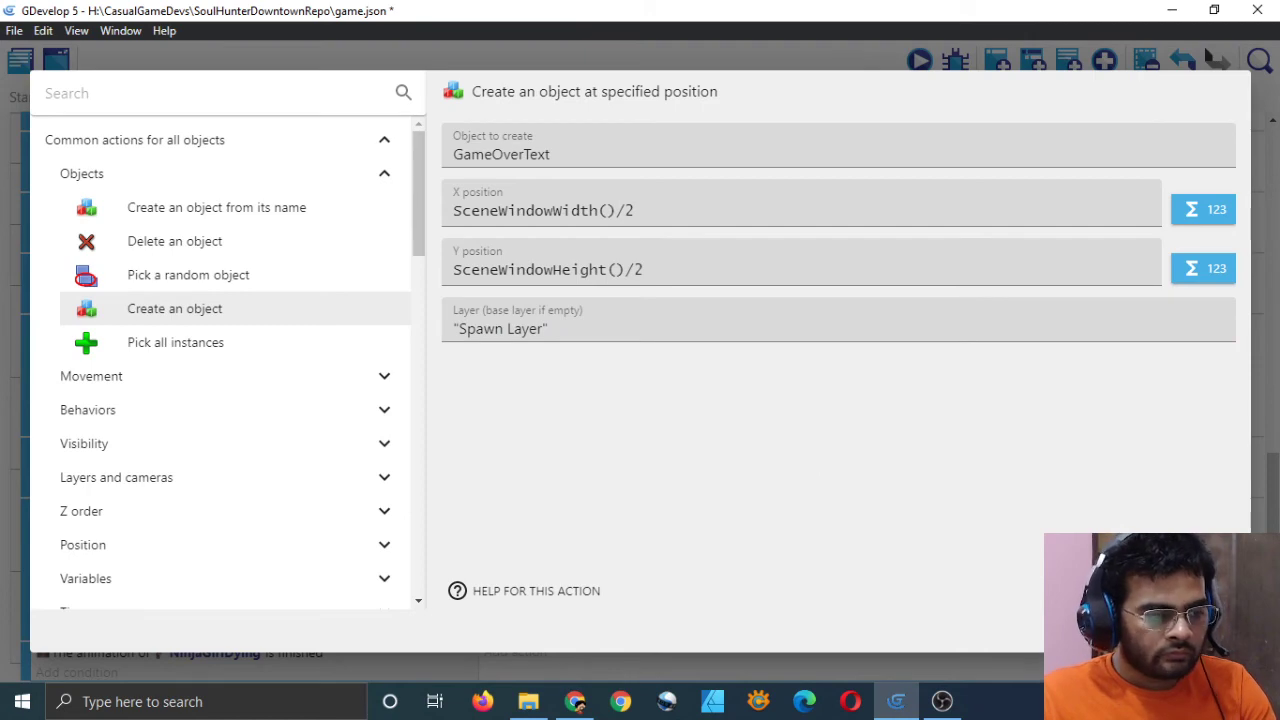
left_click(1200, 632)
key("ctrl+s")
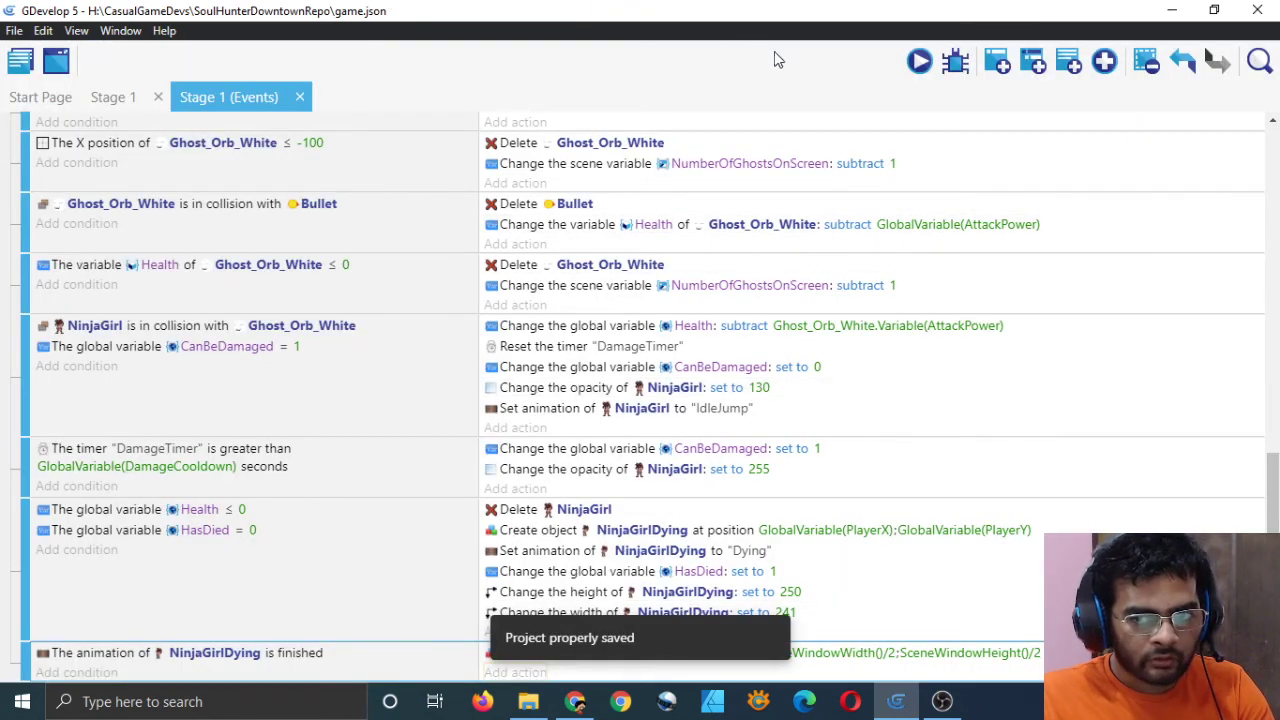
left_click(919, 62)
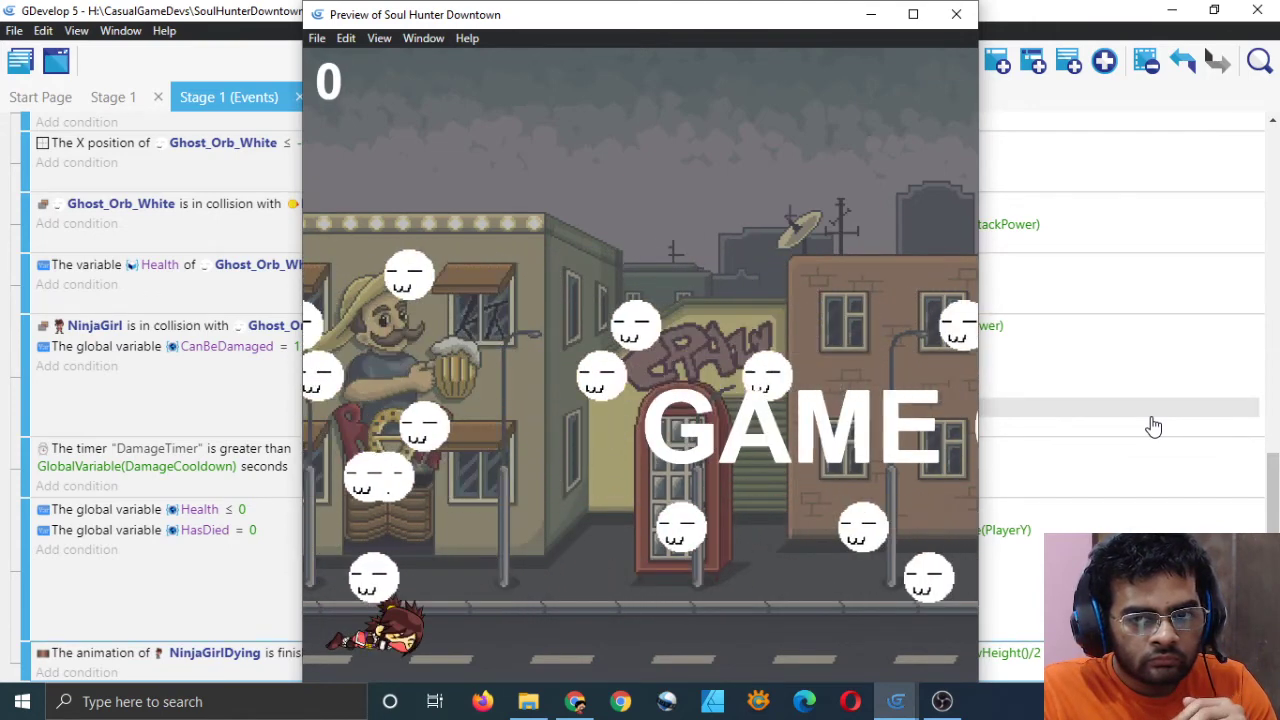
left_click(954, 16)
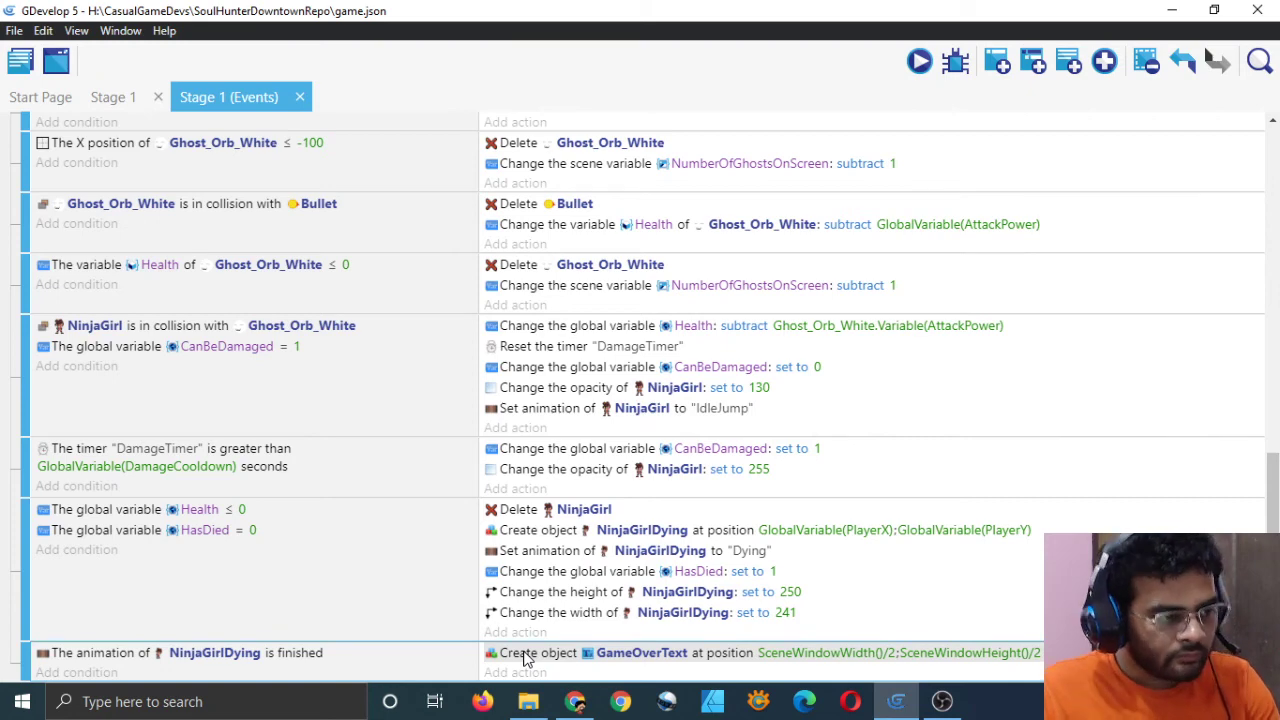
left_click(110, 96)
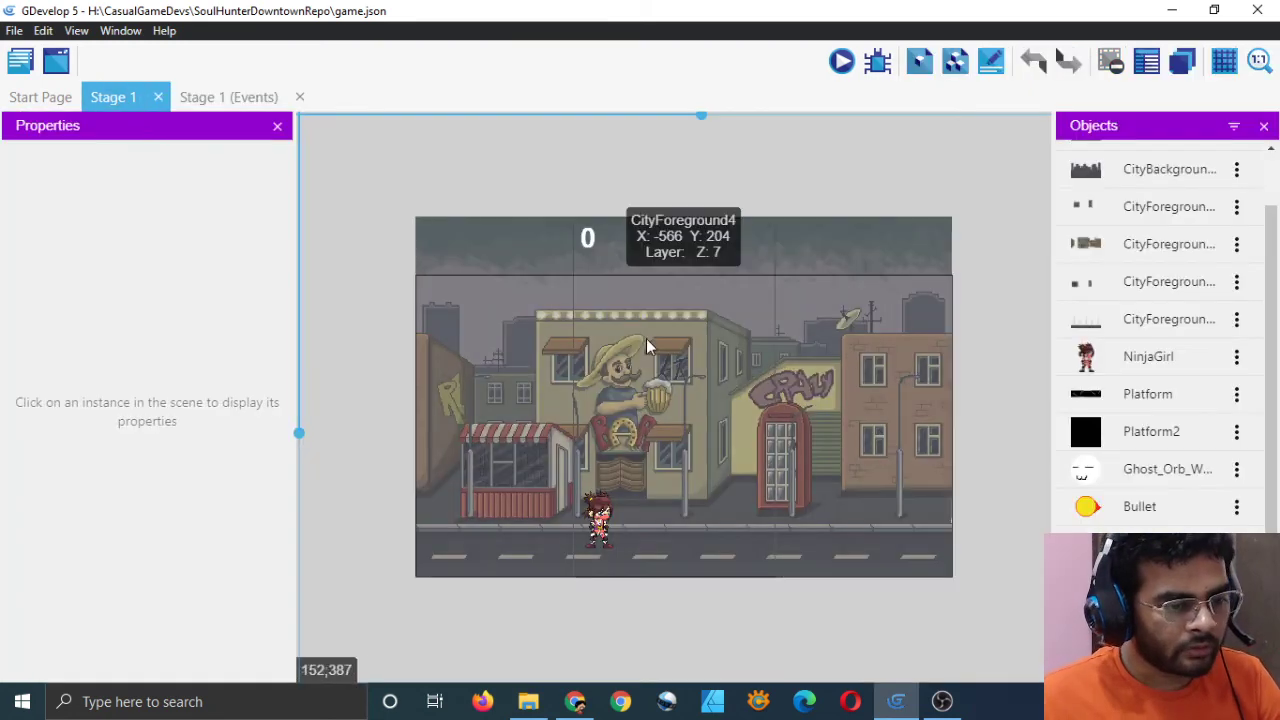
scroll(956, 465, "down", 2)
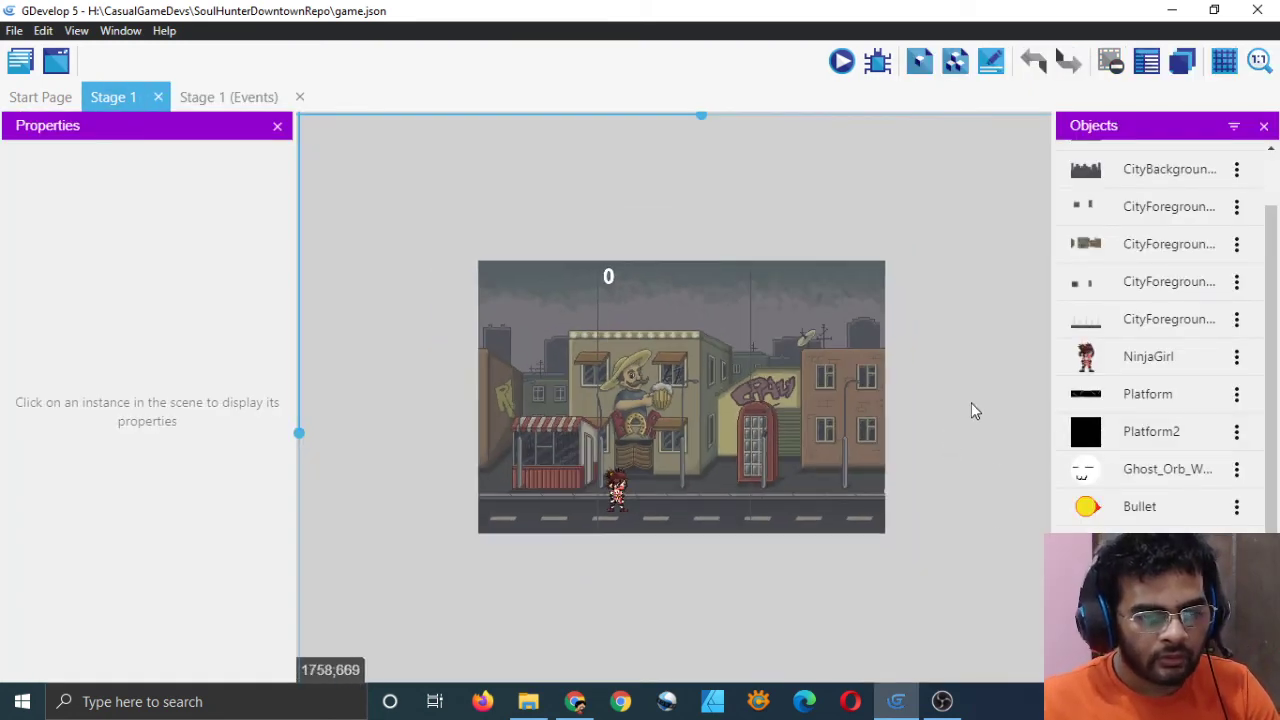
scroll(965, 400, "up", 1)
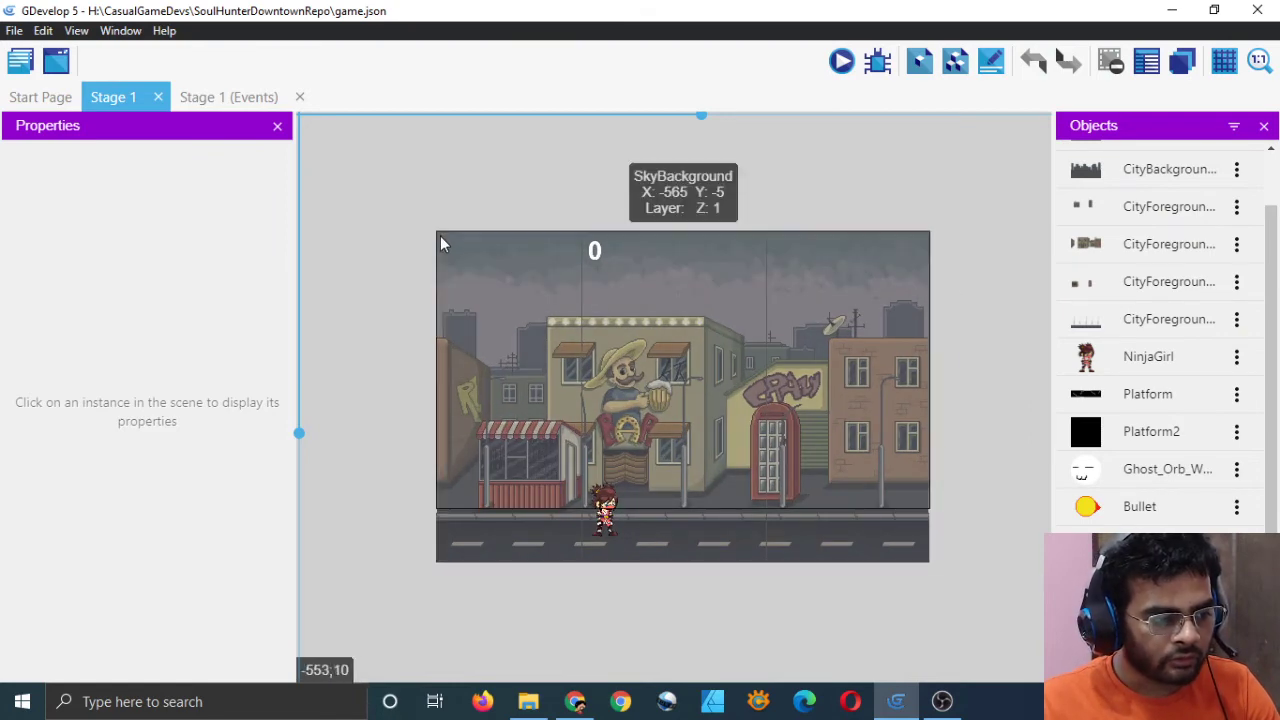
scroll(605, 254, "up", 2)
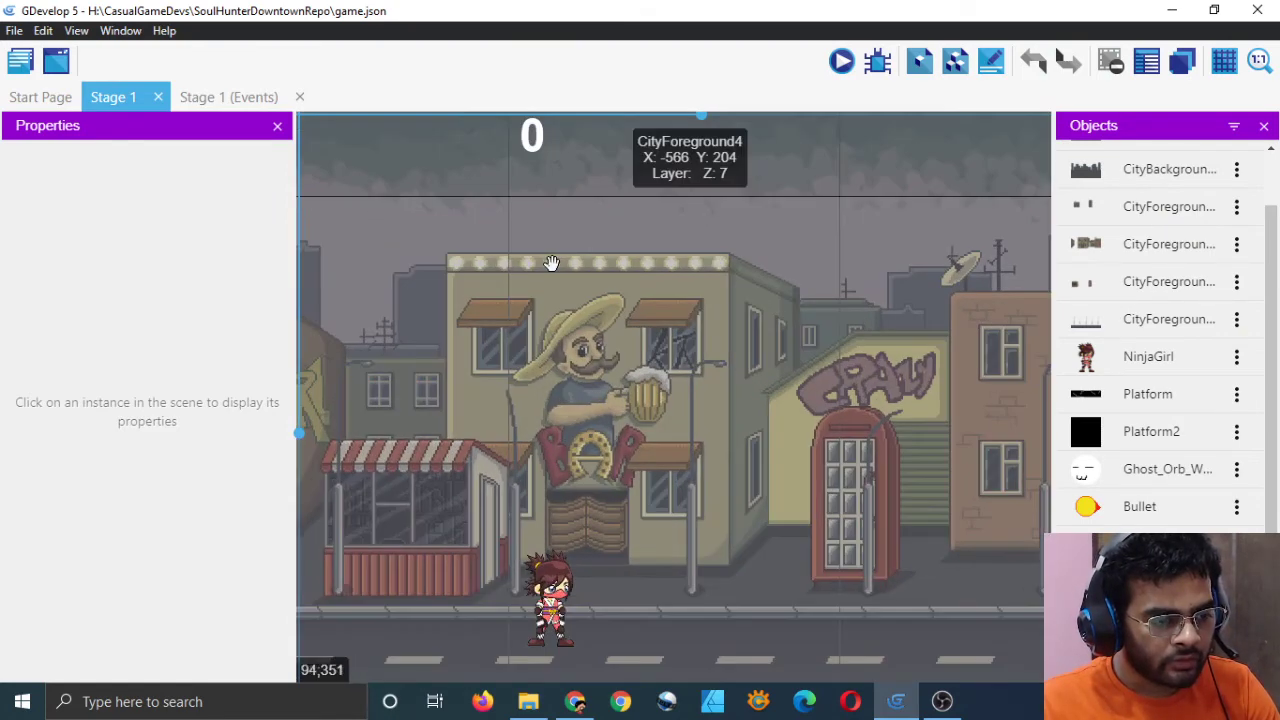
scroll(610, 330, "up", 1)
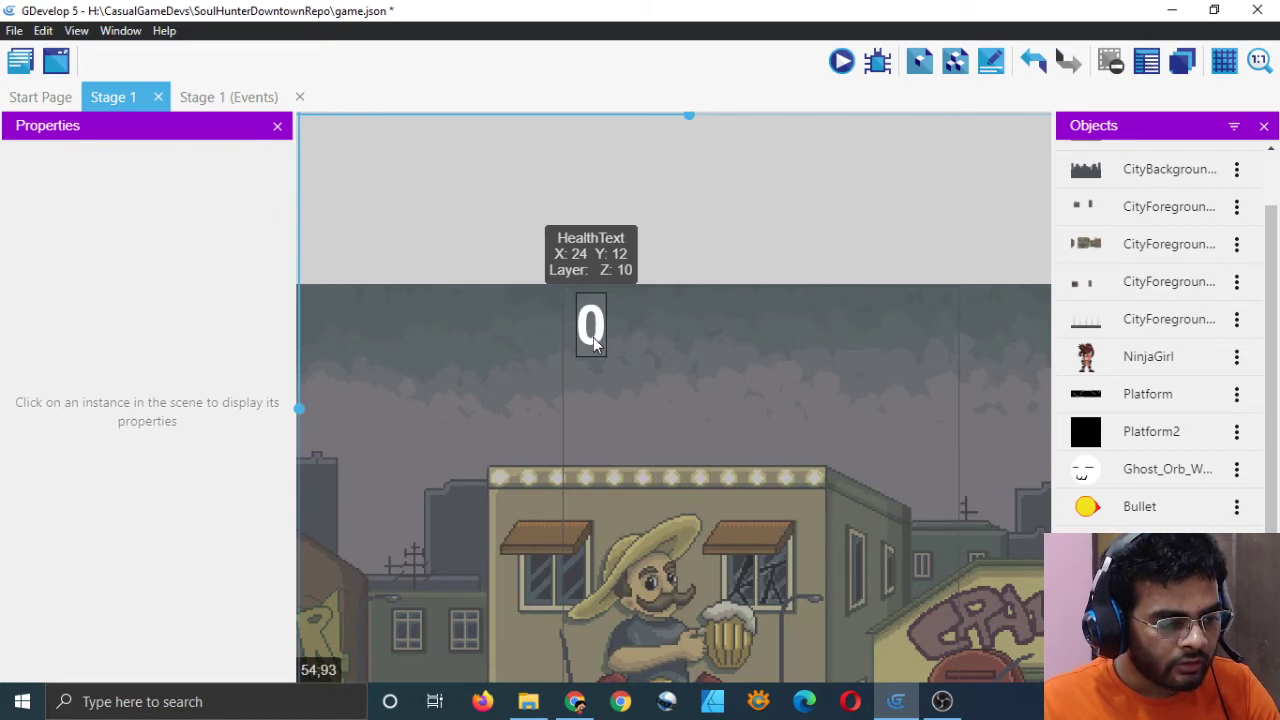
left_click(591, 337)
scroll(560, 290, "up", 2)
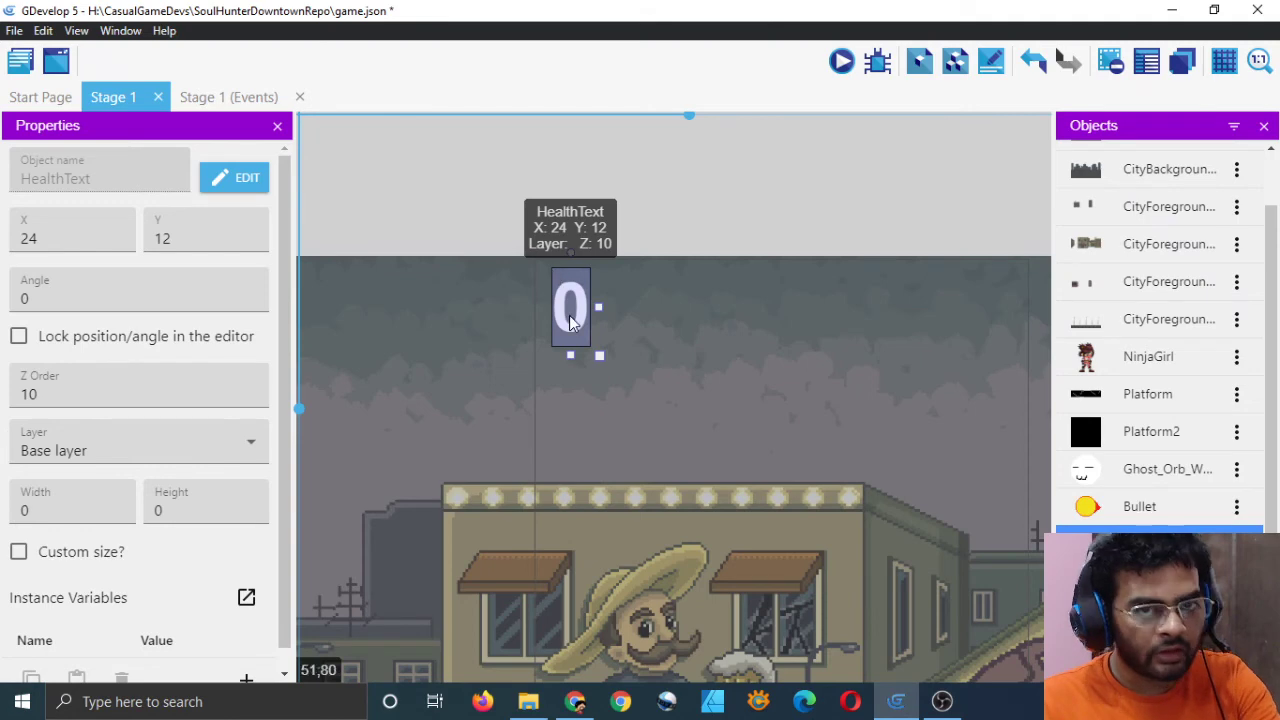
scroll(664, 385, "down", 2)
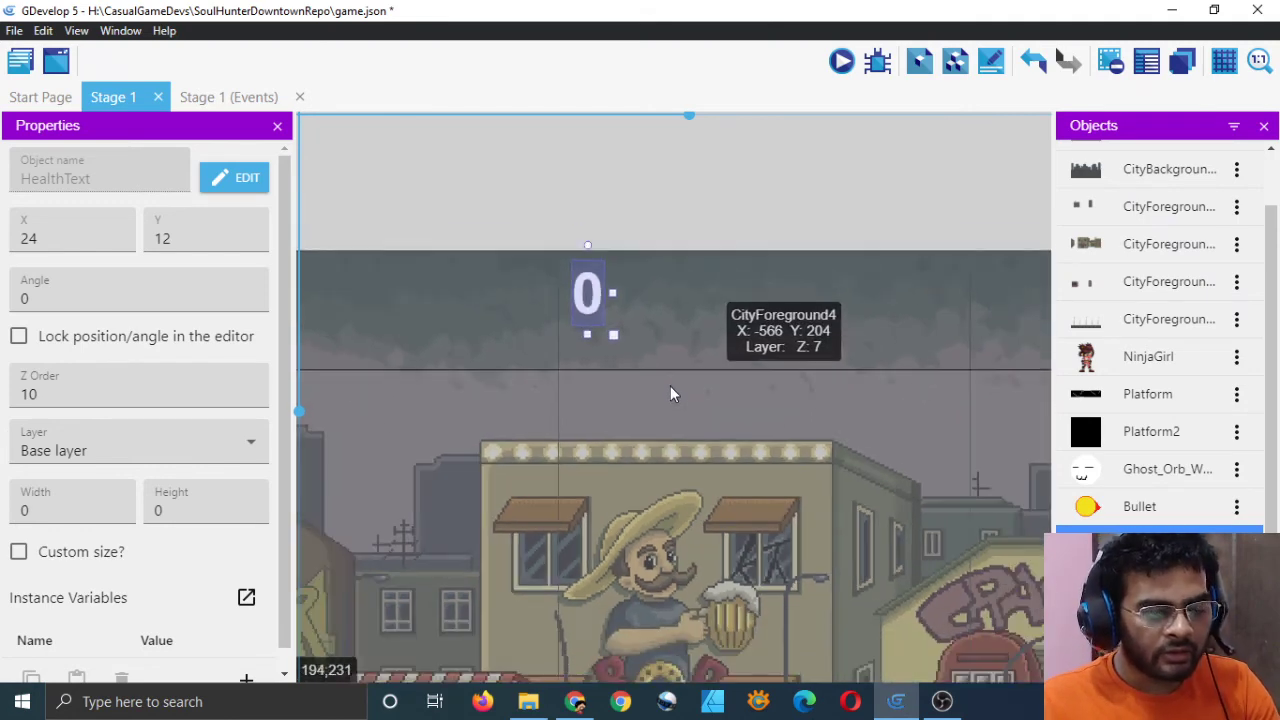
scroll(670, 386, "down", 3)
scroll(737, 434, "up", 1)
scroll(737, 447, "down", 2)
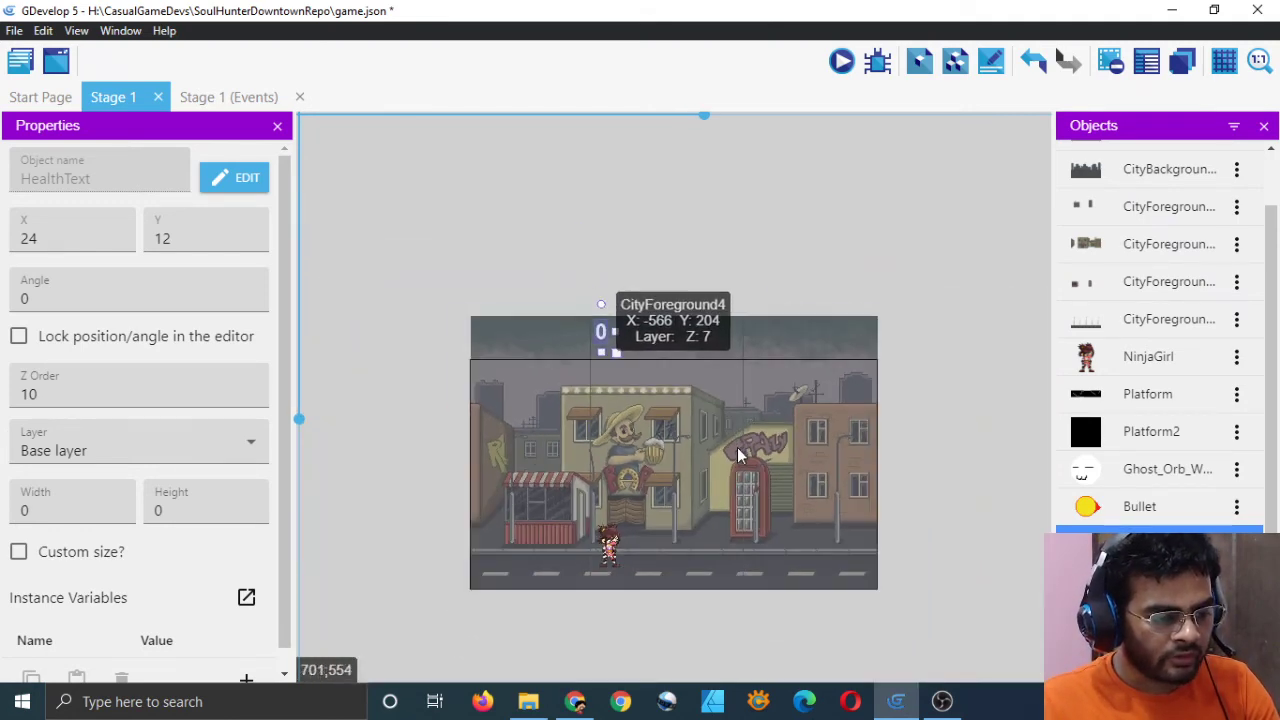
scroll(738, 454, "down", 1)
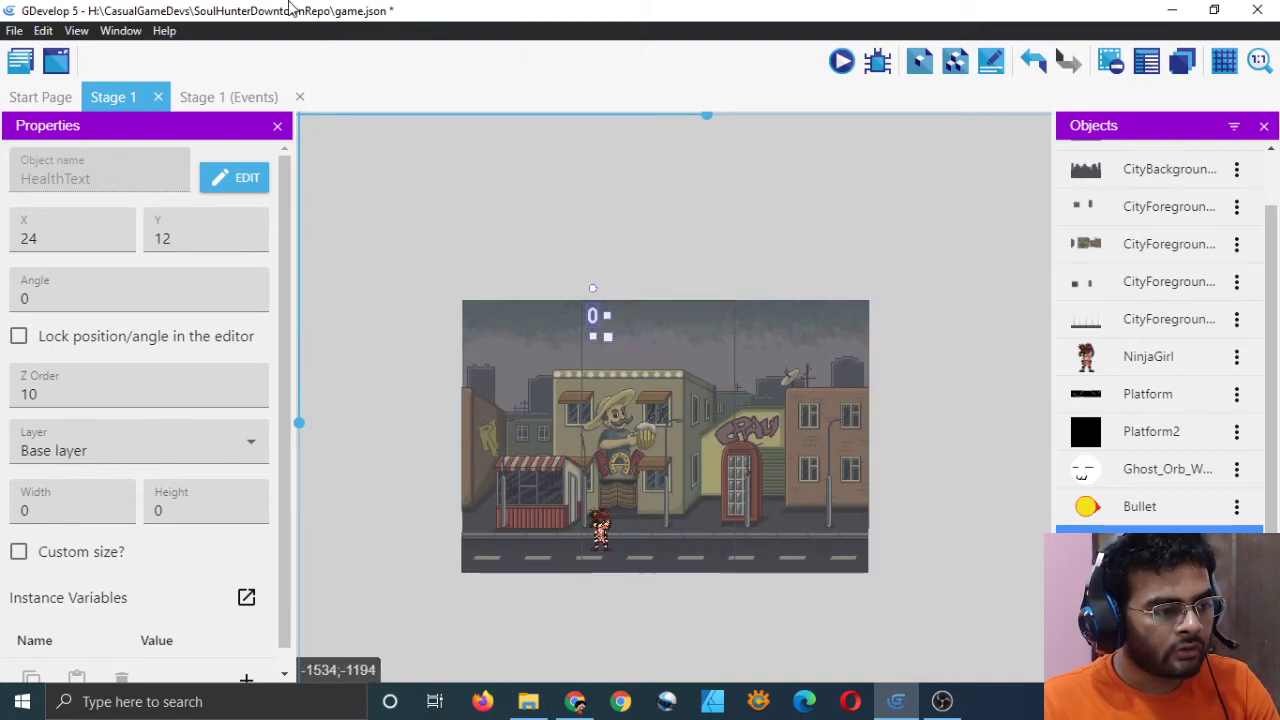
key("ctrl+s")
left_click(230, 96)
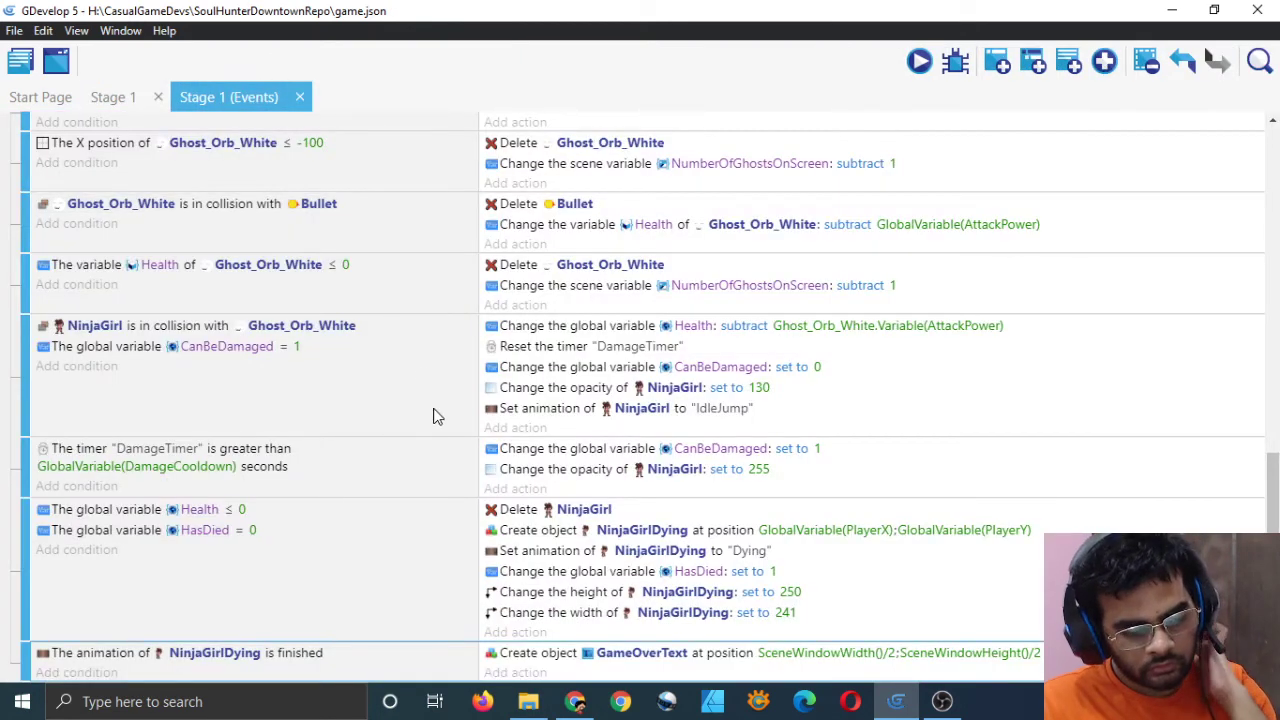
Change the GameOverText create action's X position to 0, confirm, and save
double_click(532, 660)
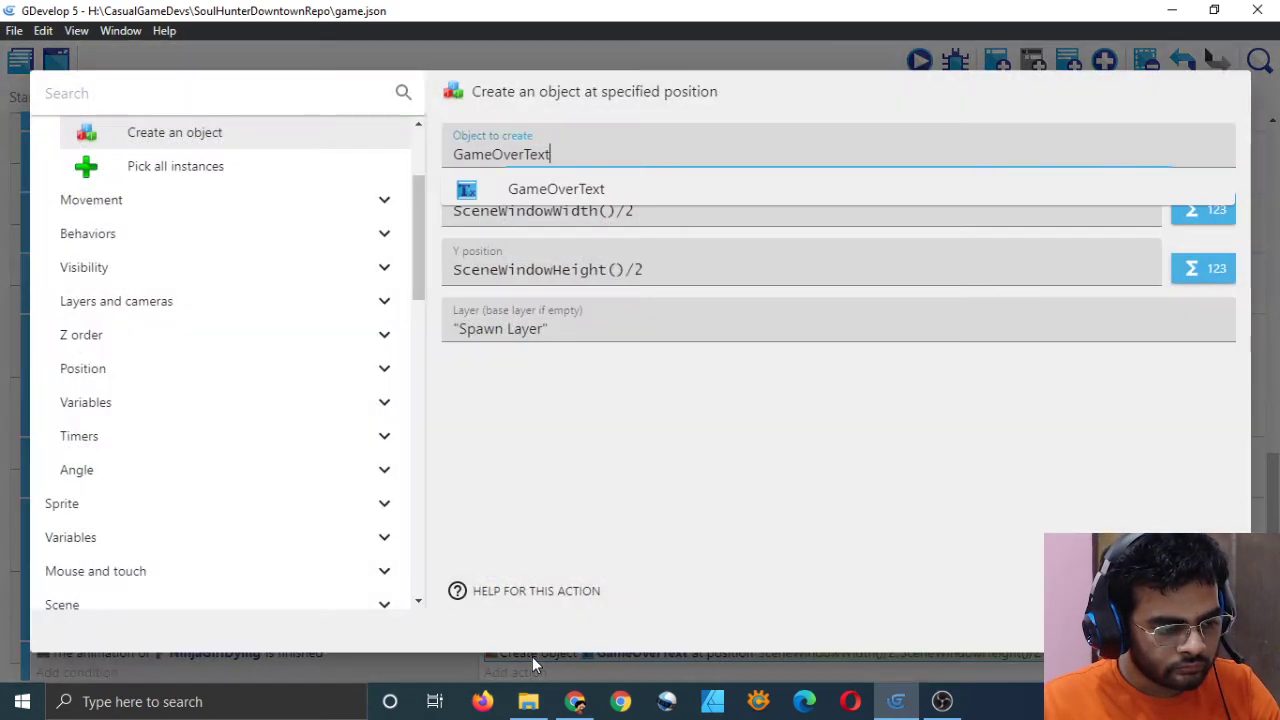
left_click(660, 215)
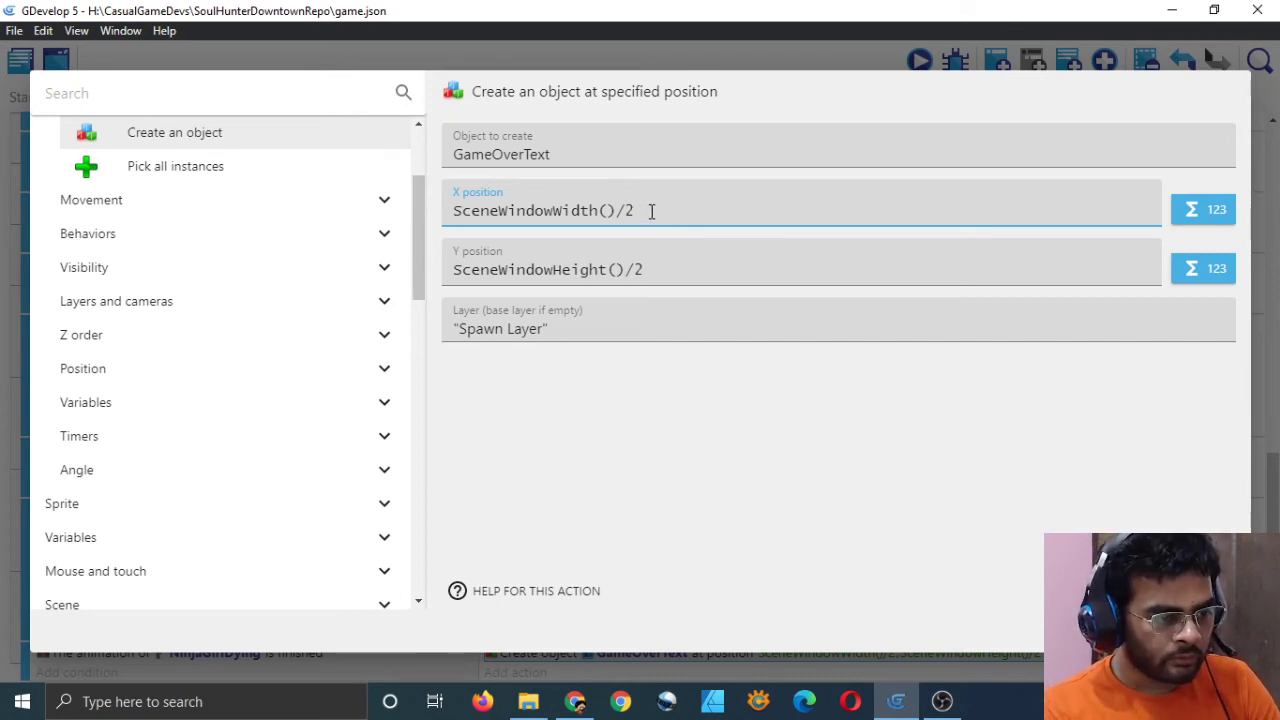
key("BackSpace")
key("BackSpace")
key("BackSpace")
key("BackSpace")
key("BackSpace")
key("BackSpace")
key("BackSpace")
key("BackSpace")
key("BackSpace")
key("BackSpace")
key("BackSpace")
key("BackSpace")
key("BackSpace")
key("BackSpace")
key("BackSpace")
key("BackSpace")
key("BackSpace")
key("BackSpace")
key("BackSpace")
key("BackSpace")
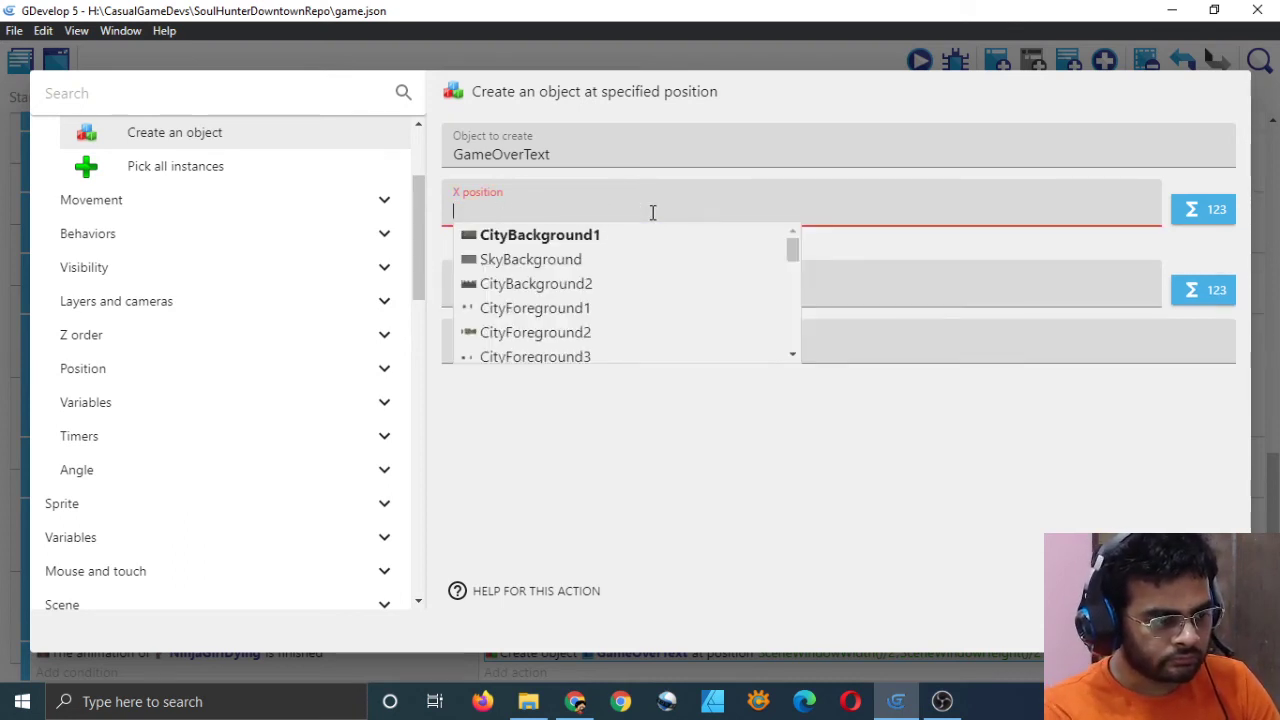
type("0")
left_click(902, 488)
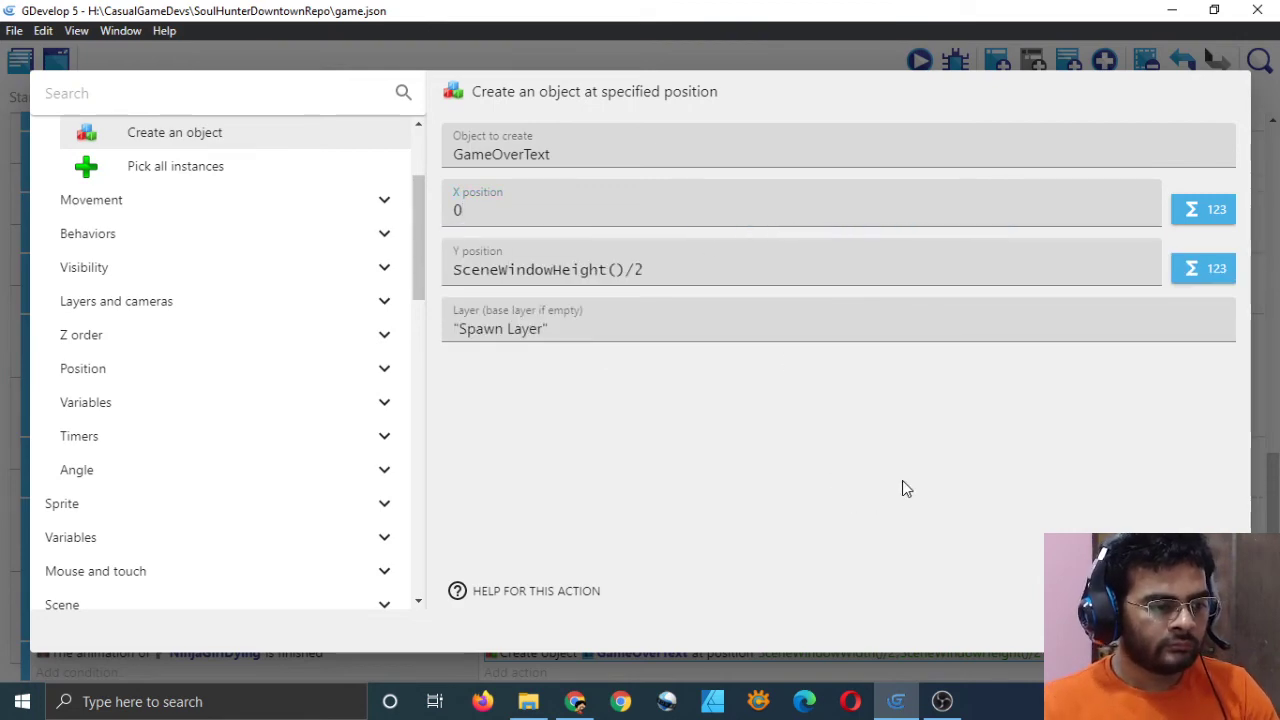
left_click(1205, 630)
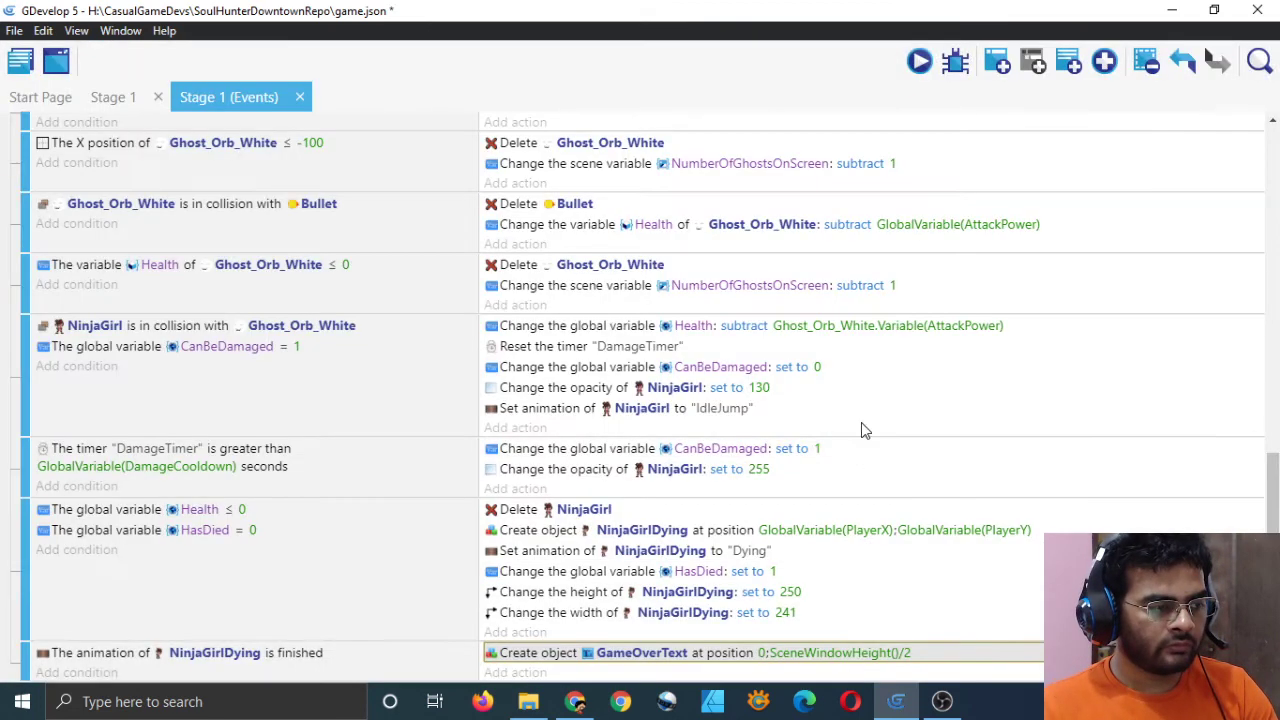
key("ctrl+s")
left_click(919, 62)
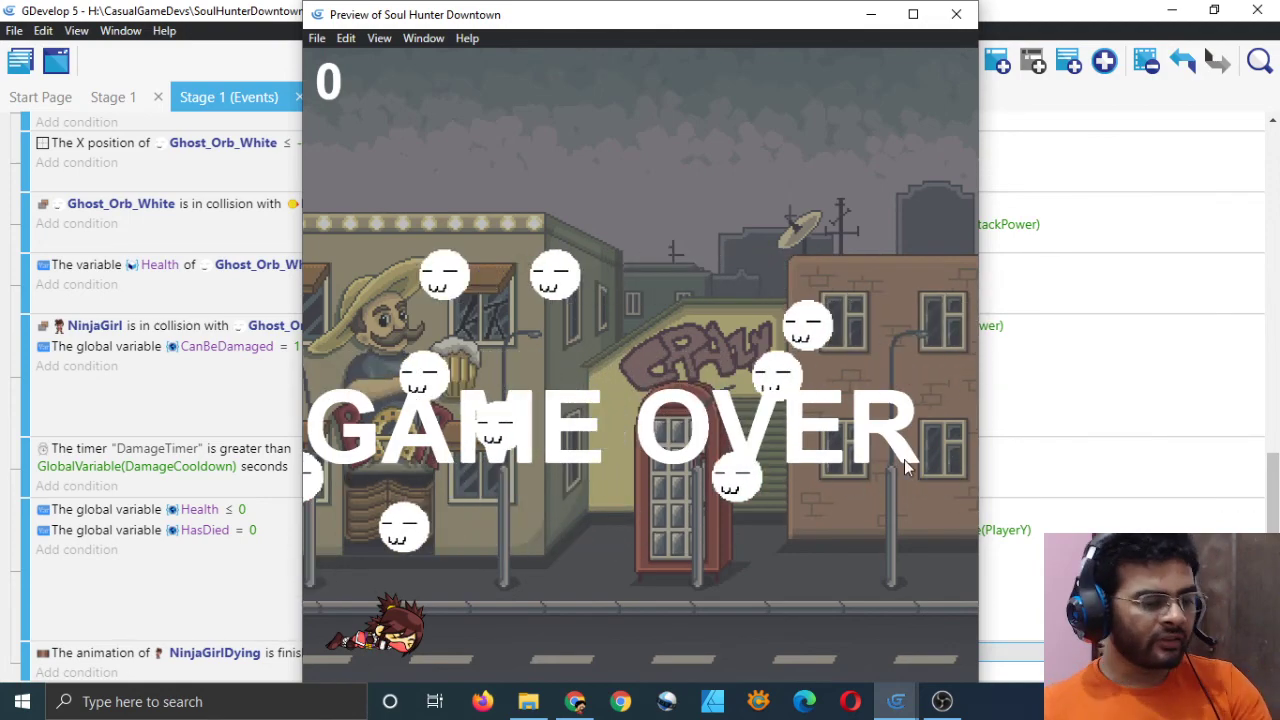
left_click(958, 14)
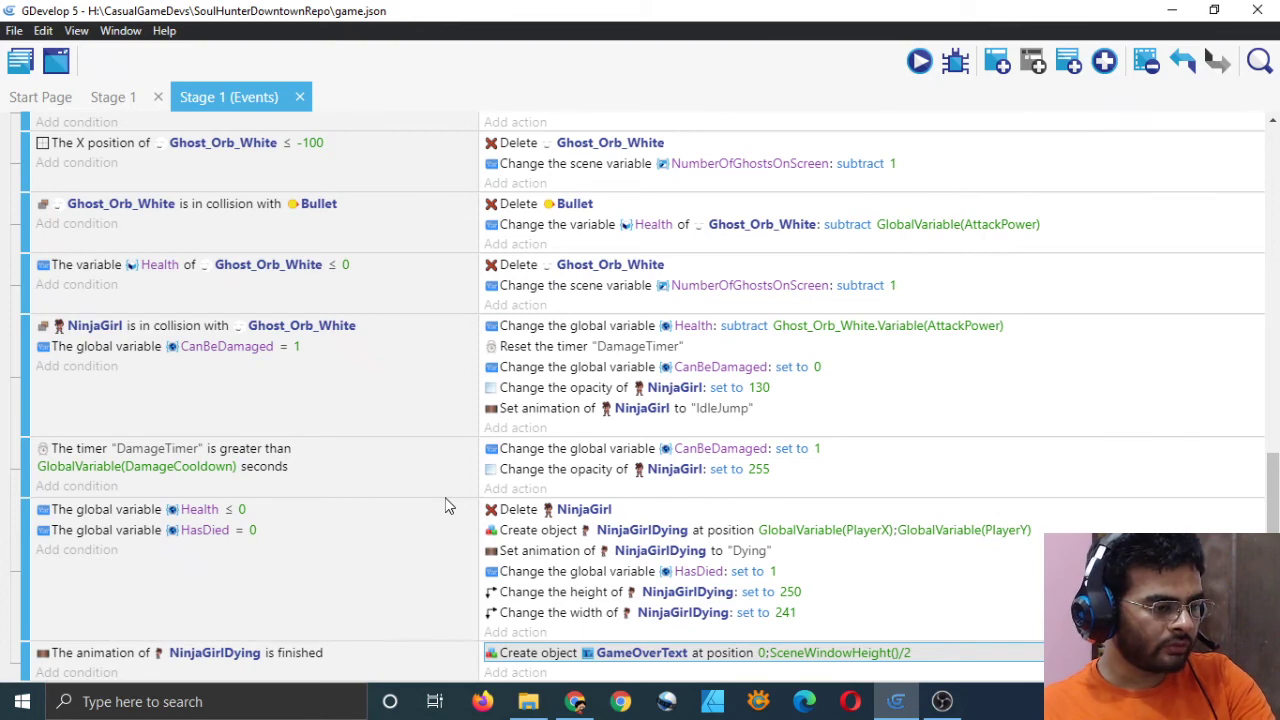
Reopen the create action and replace the X value 0 with 'SceneWindowHeight()/2 -'
left_click(497, 654)
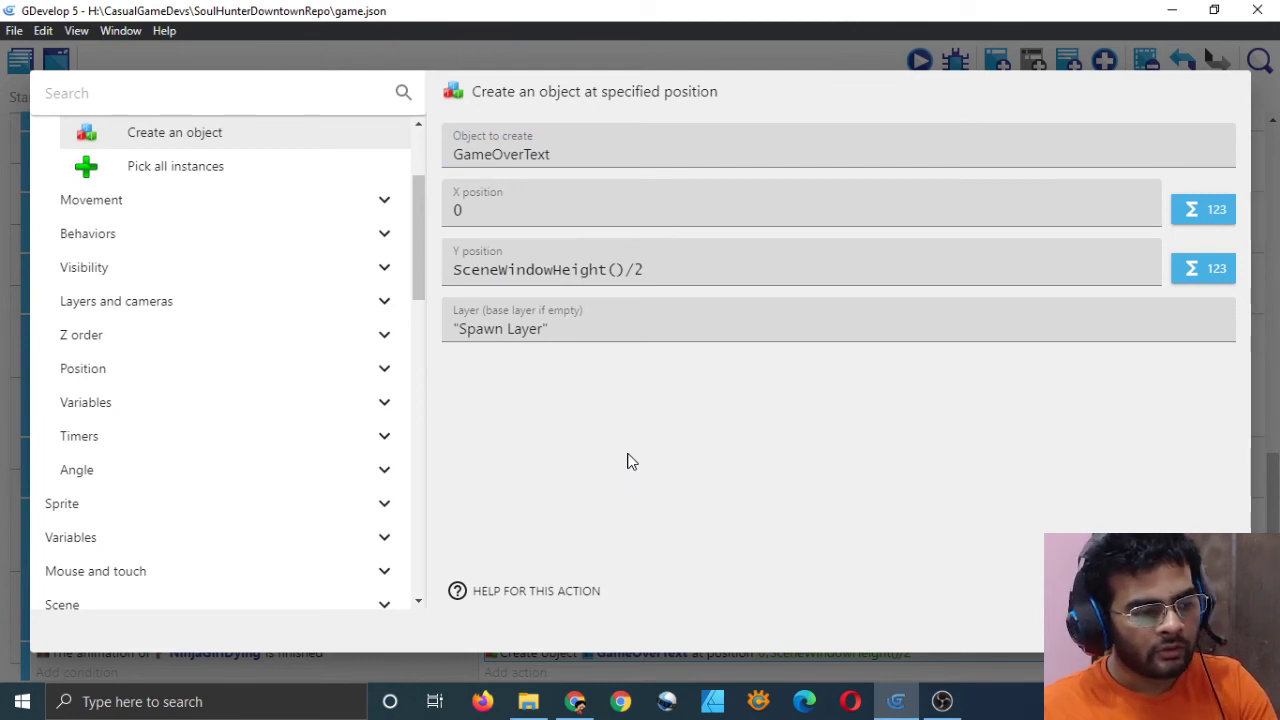
left_click(665, 274)
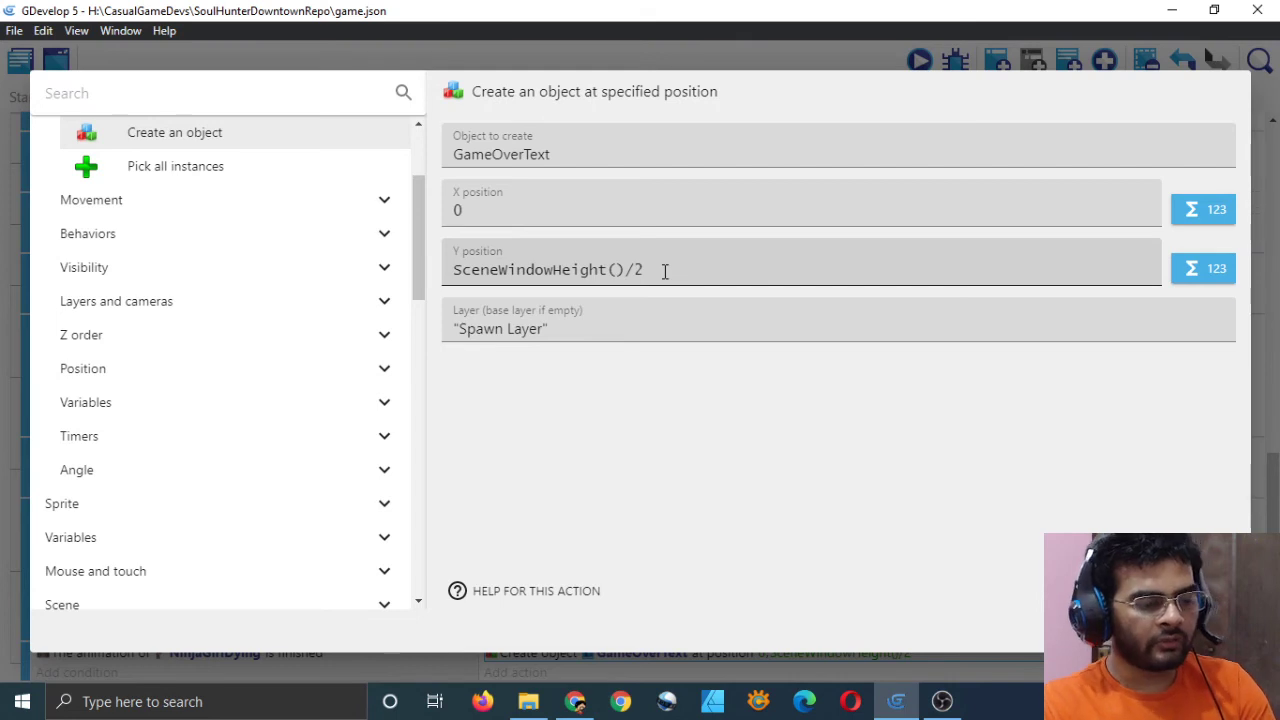
left_click(604, 220)
key("BackSpace")
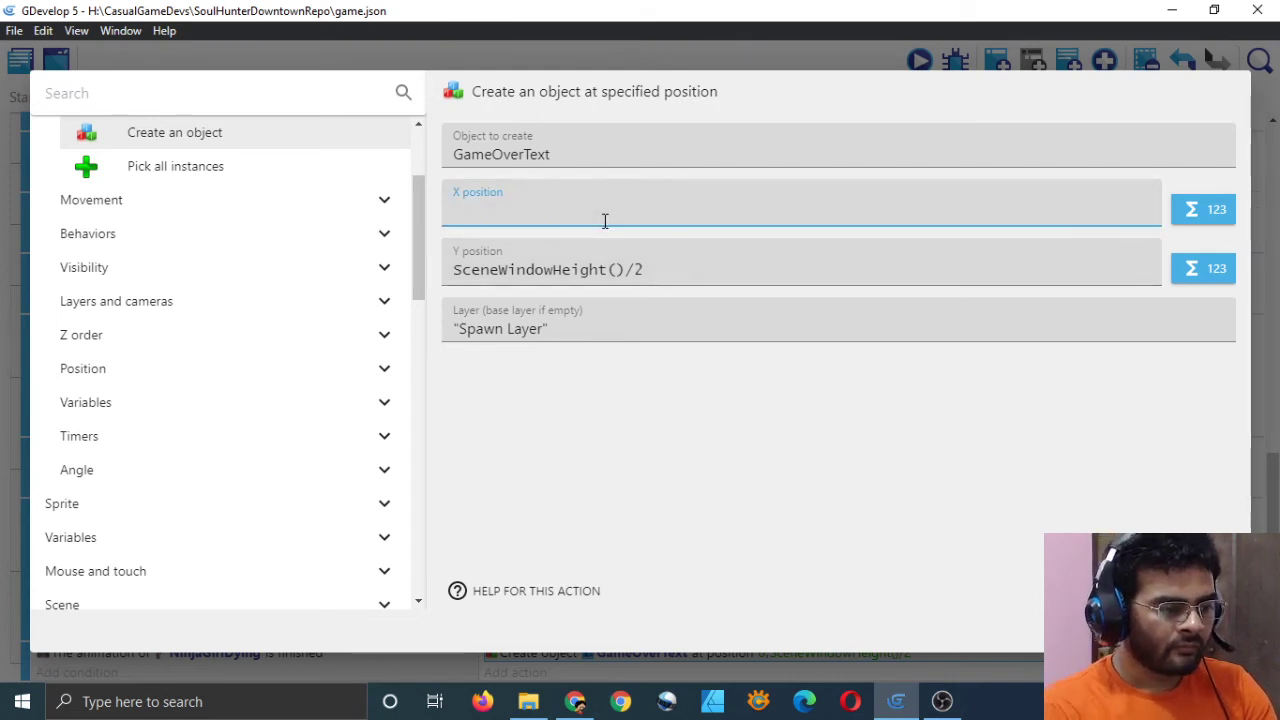
type("SceneWindow")
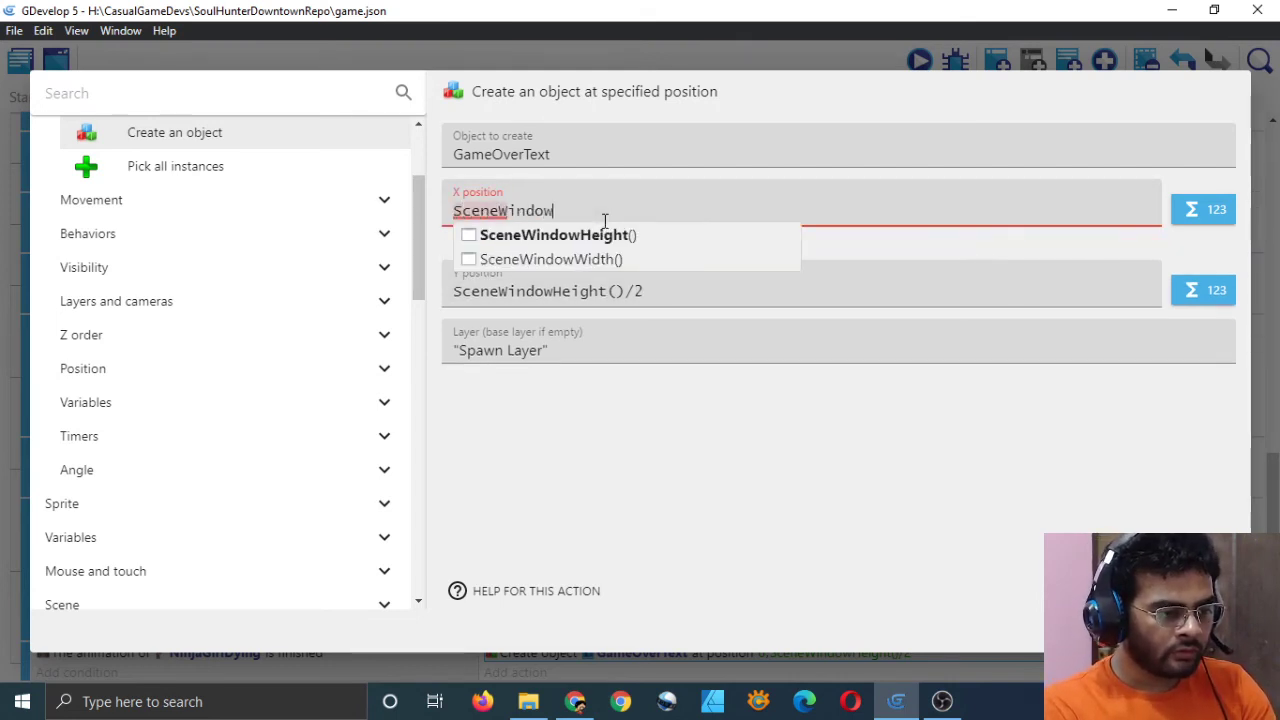
type("Height(")
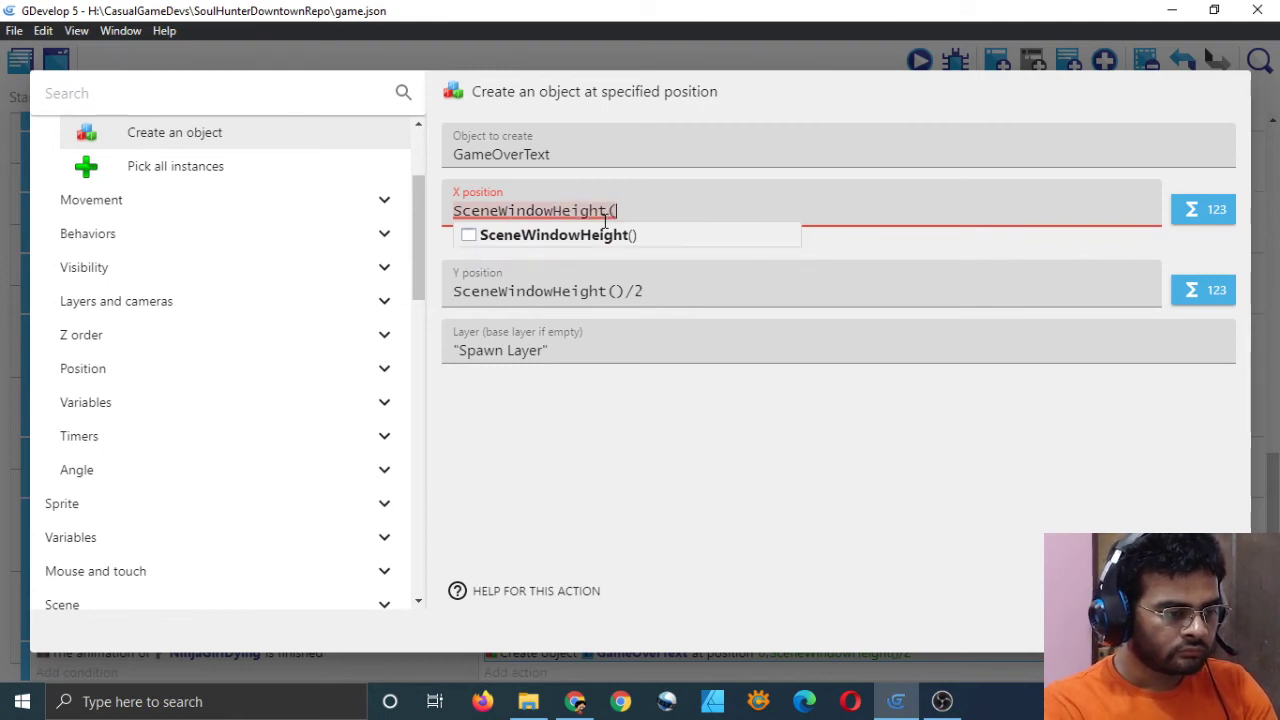
type(")/2")
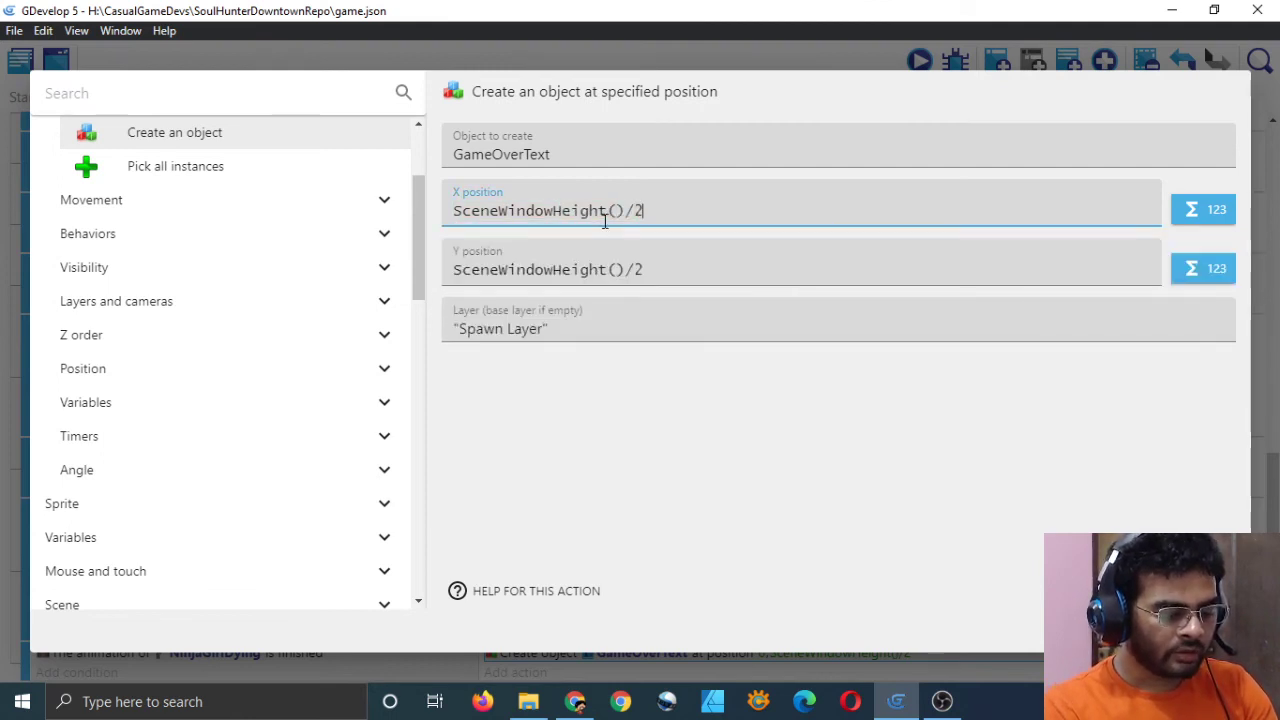
type(" -")
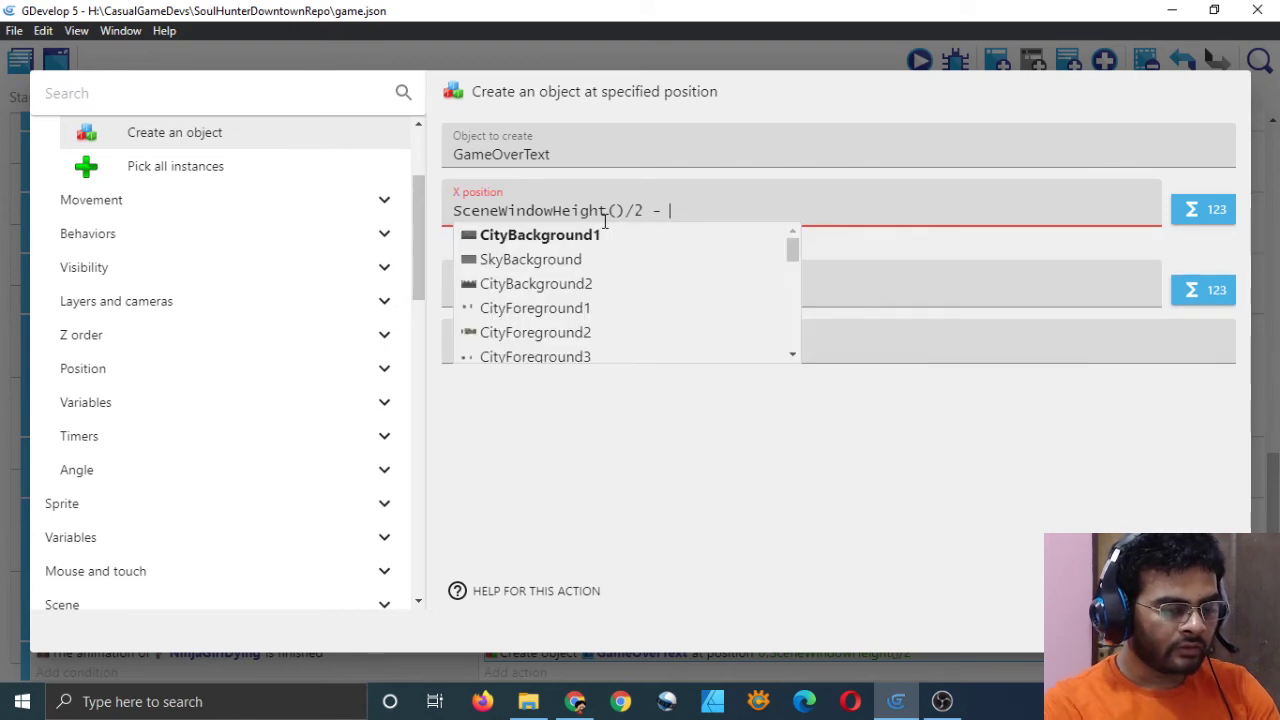
left_click(1203, 209)
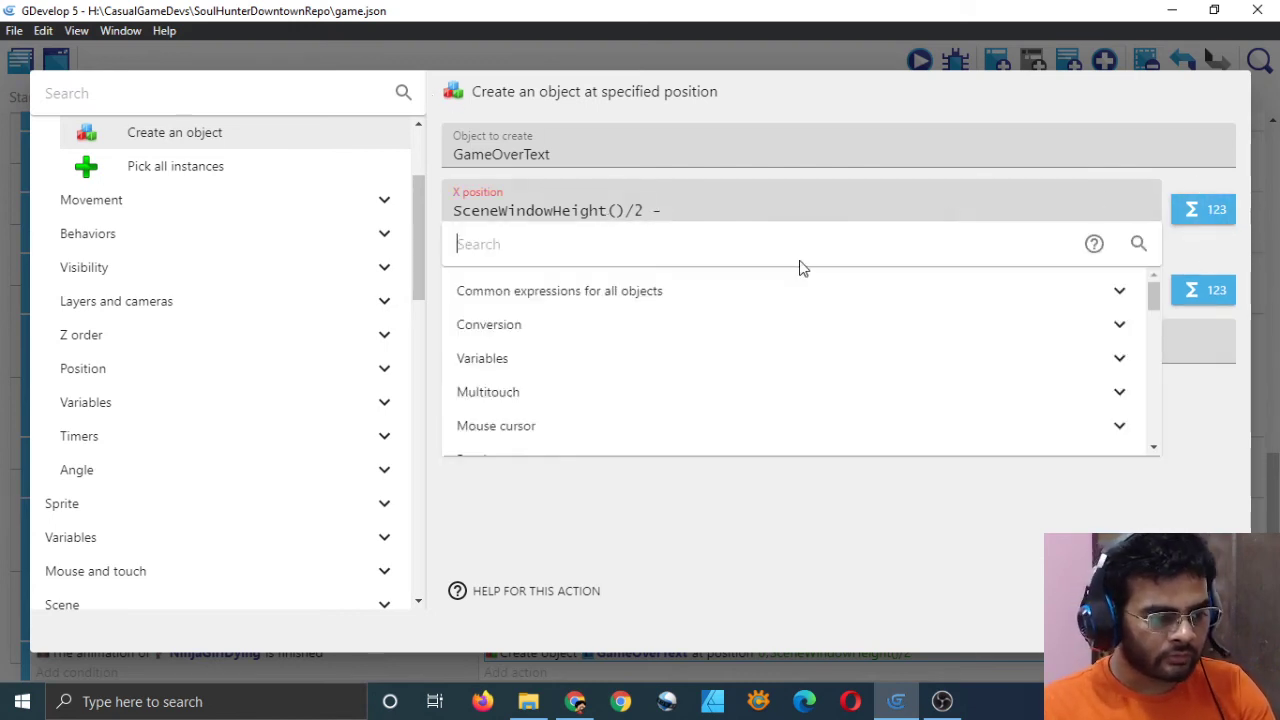
Append GameOverText.Width() to the X expression from the Size expressions
left_click(806, 291)
scroll(600, 330, "down", 2)
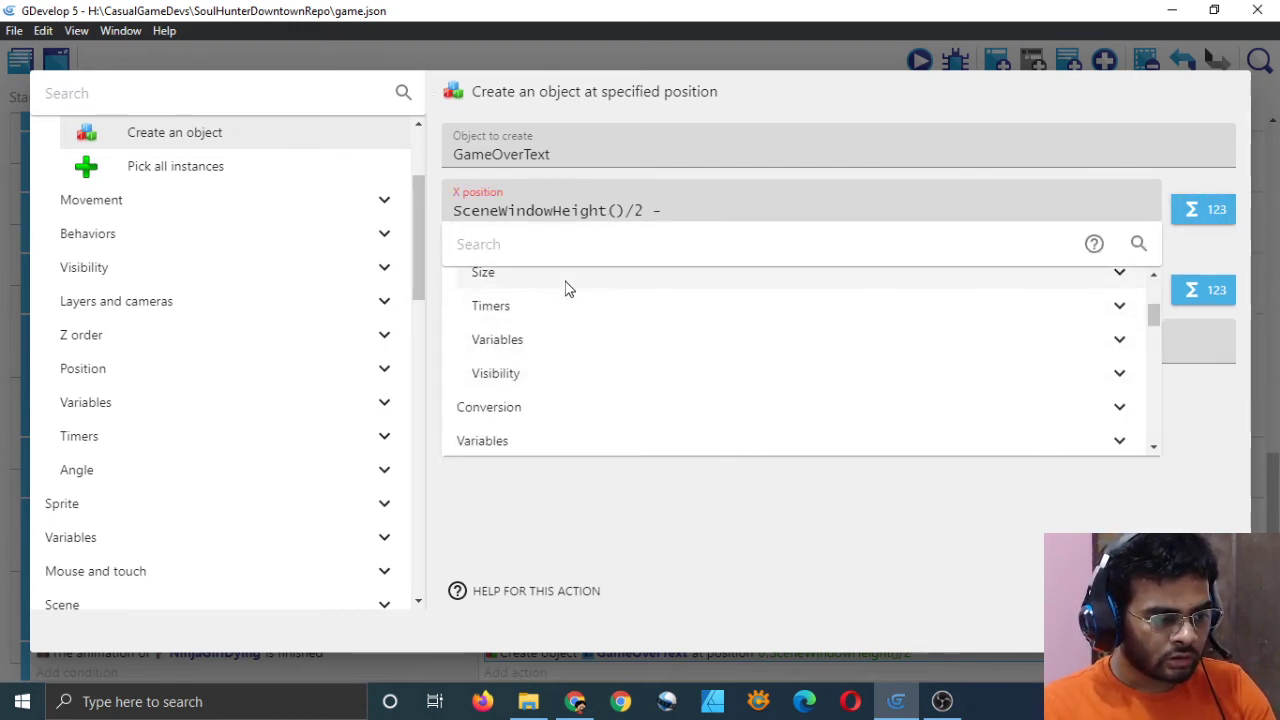
left_click(565, 280)
left_click(611, 340)
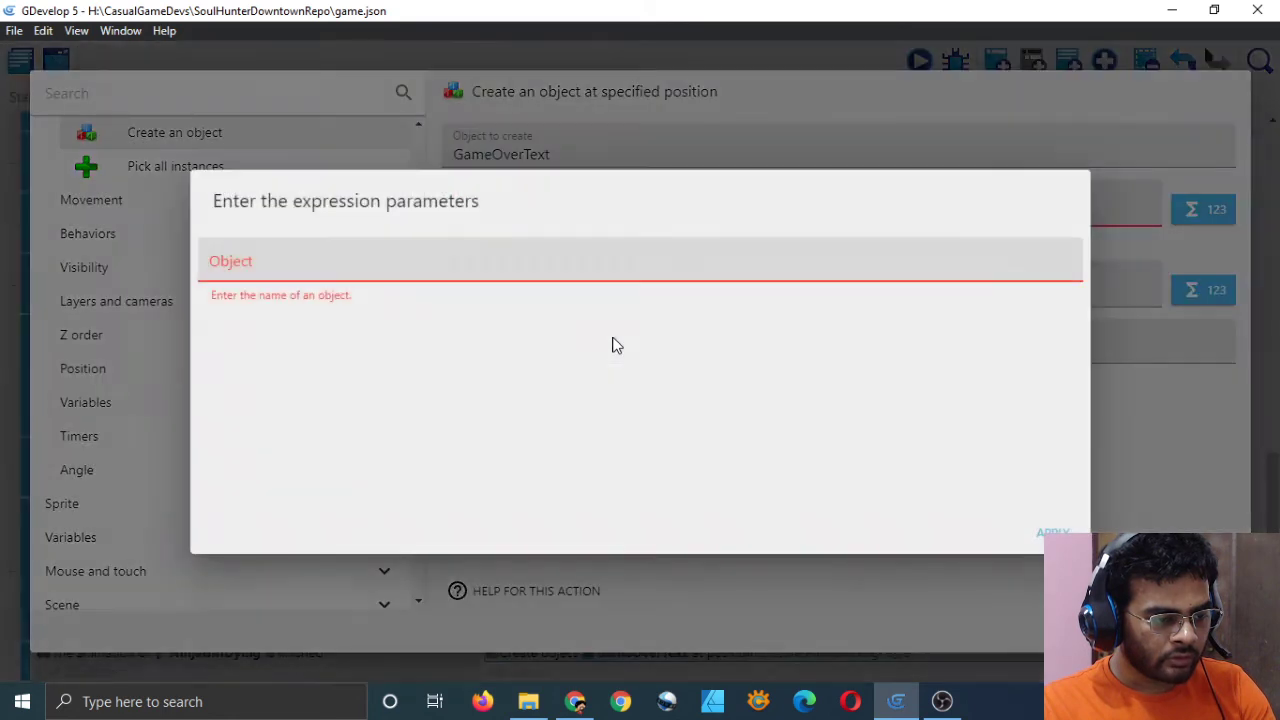
left_click(503, 270)
scroll(430, 440, "down", 5)
left_click(396, 530)
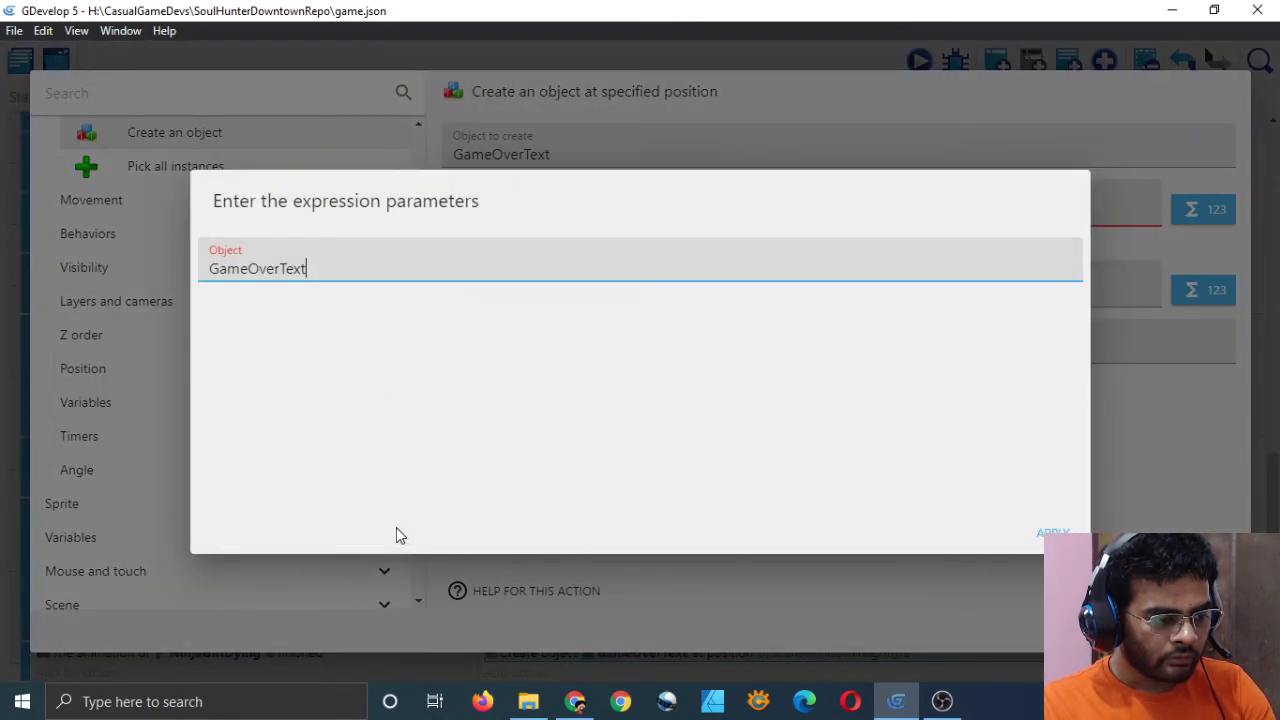
left_click(1053, 532)
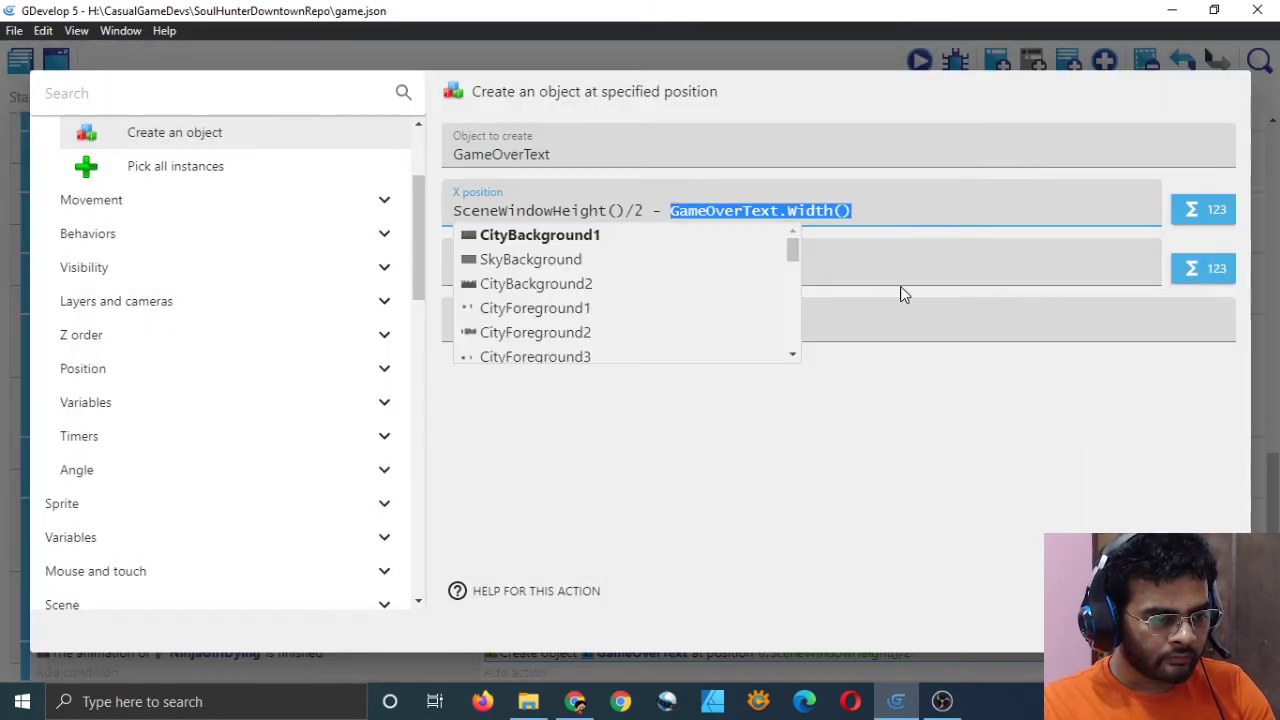
Correct the window term to SceneWindowWidth so the X expression has no error
left_click(891, 209)
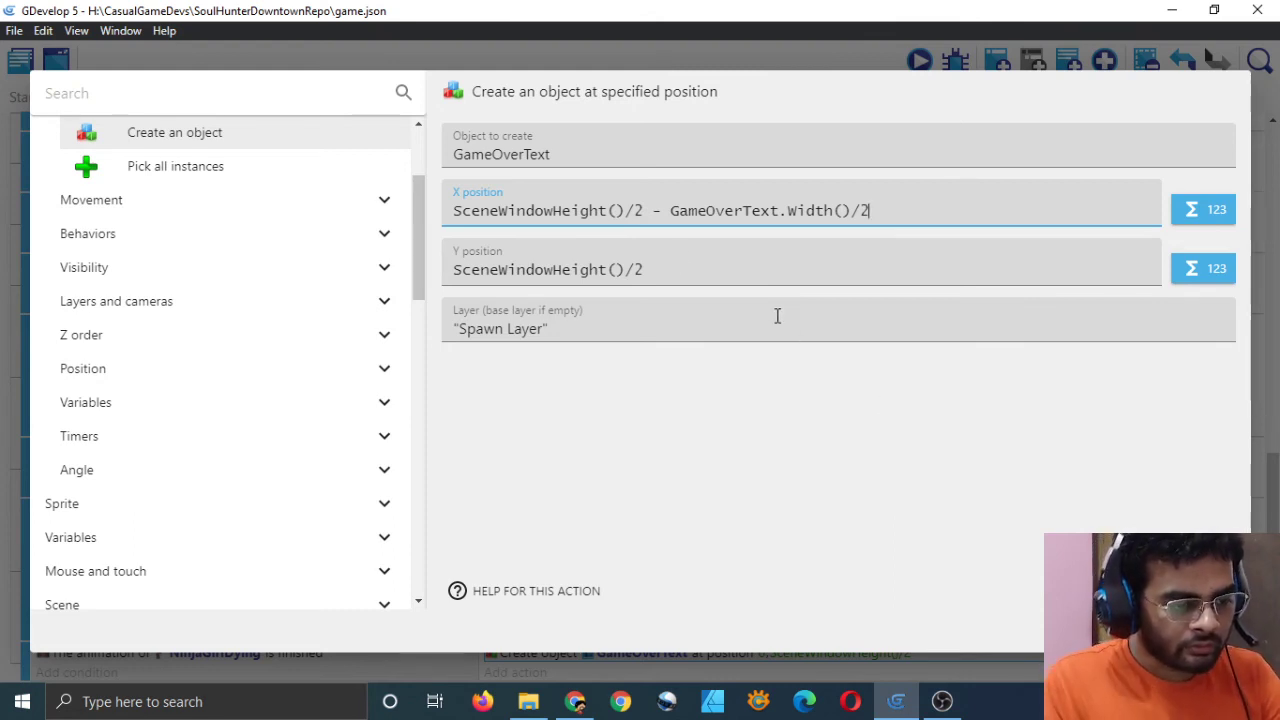
key("BackSpace")
key("BackSpace")
key("BackSpace")
key("BackSpace")
key("BackSpace")
key("BackSpace")
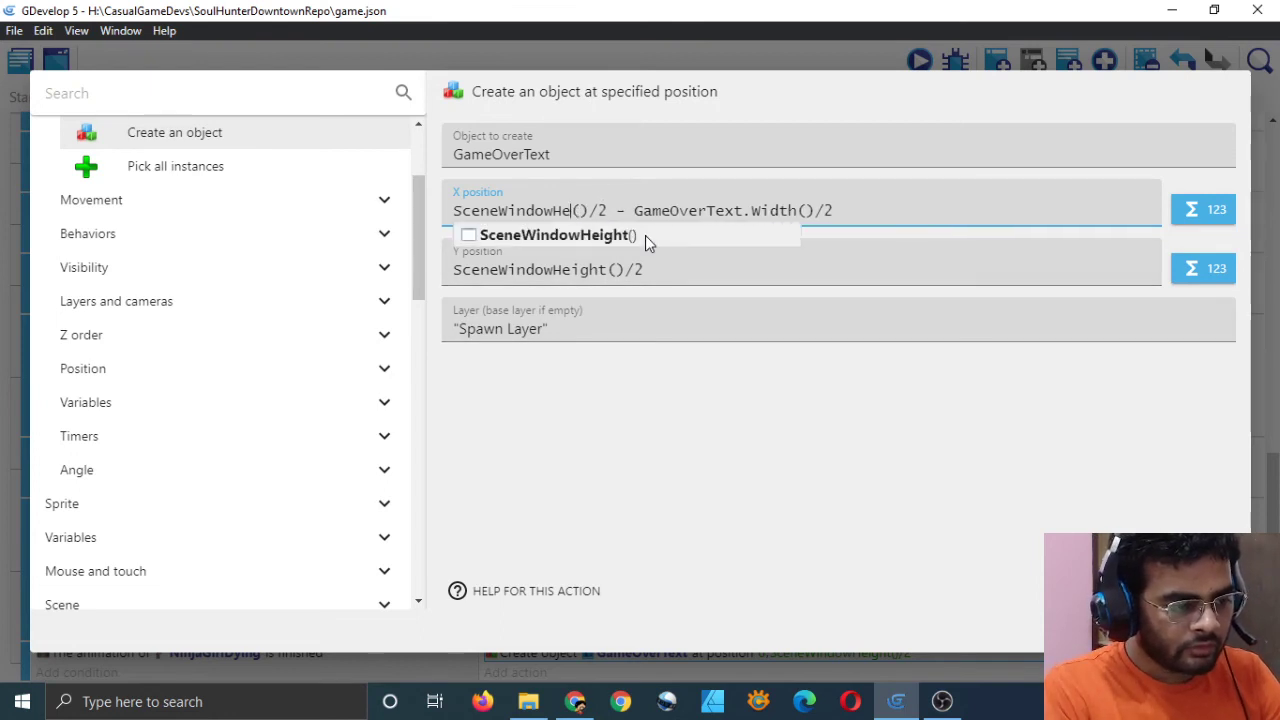
type("Wd")
key("BackSpace")
type("idth")
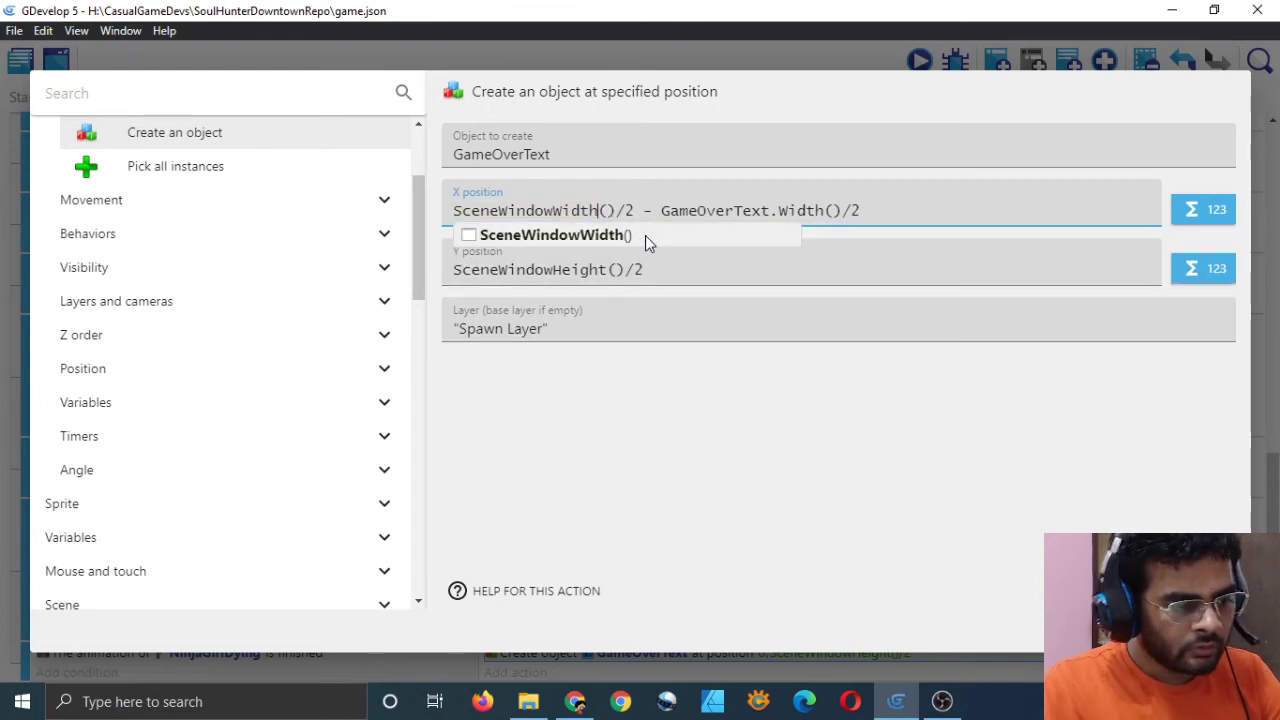
left_click(798, 482)
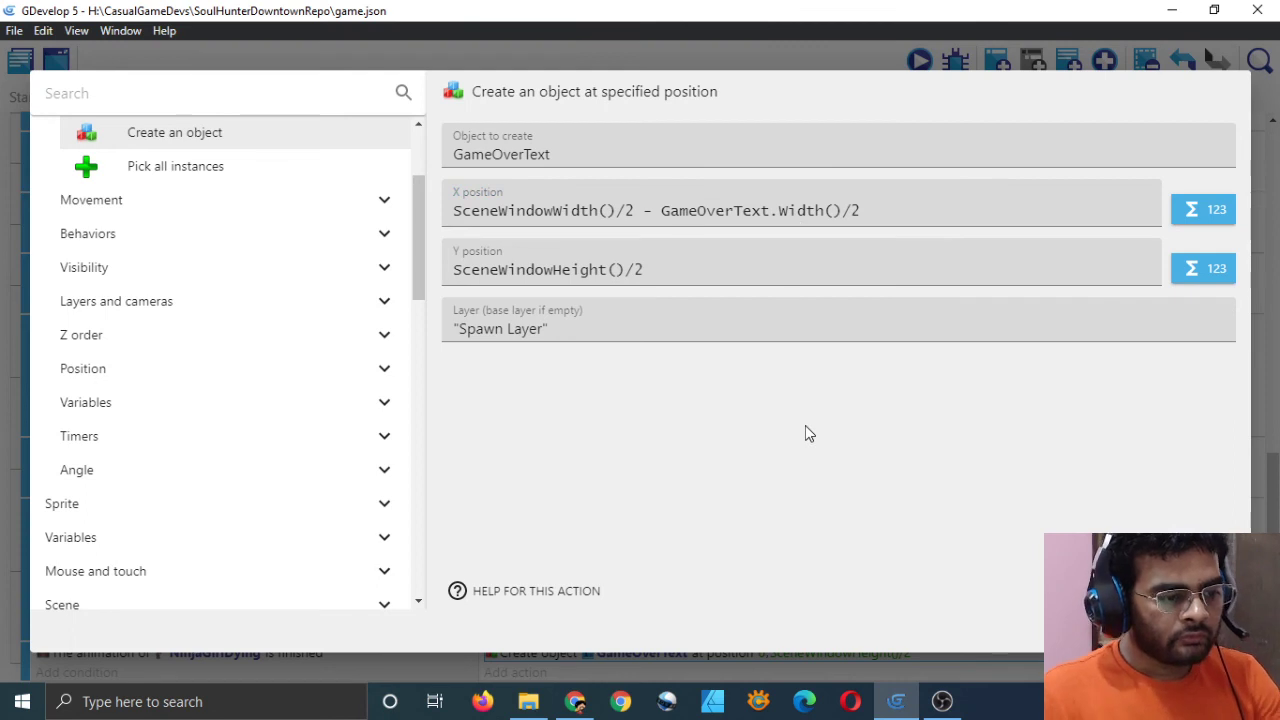
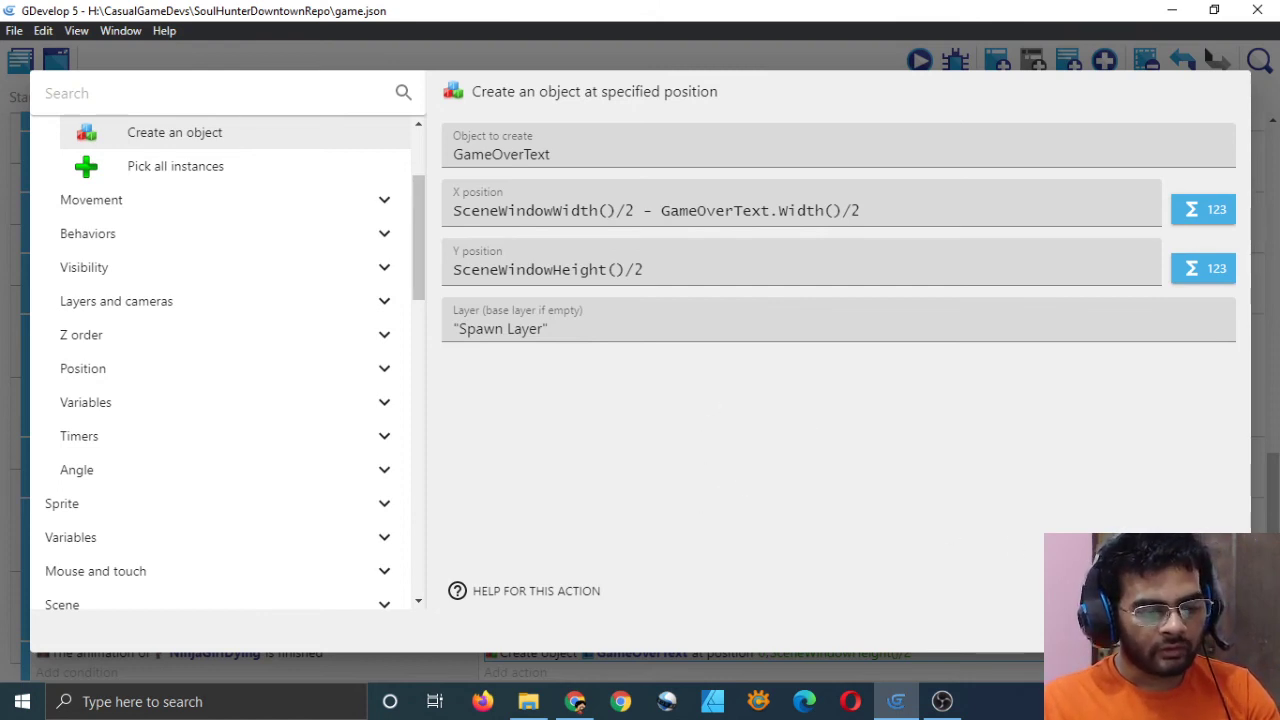
Confirm the centring X expression for GameOverText, save, and run a full-screen game preview
left_click(1195, 632)
key("ctrl+s")
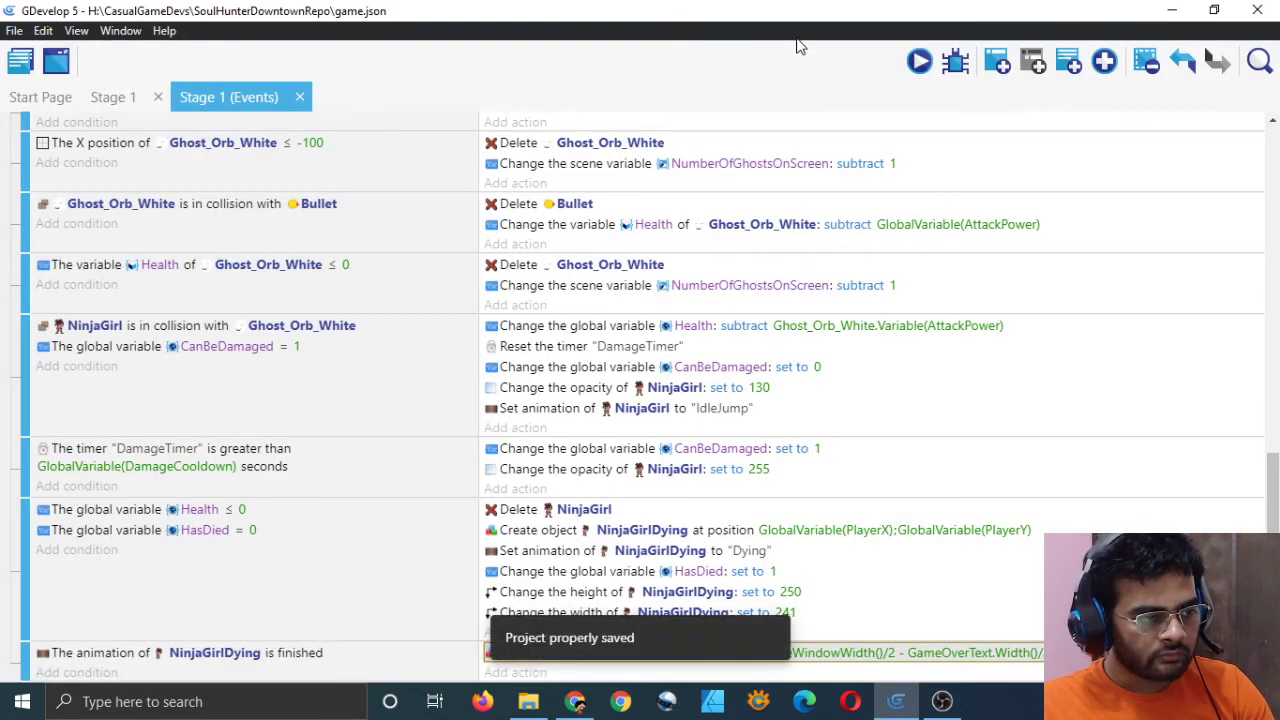
left_click(919, 61)
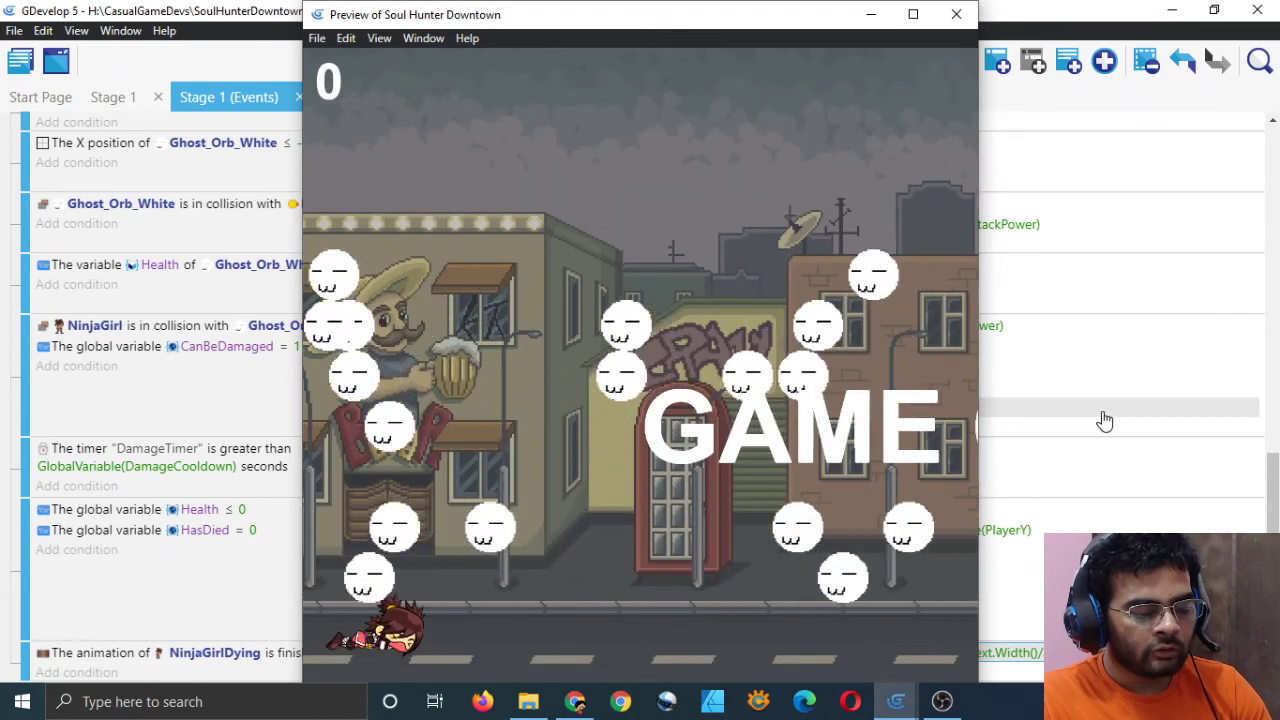
left_click(913, 14)
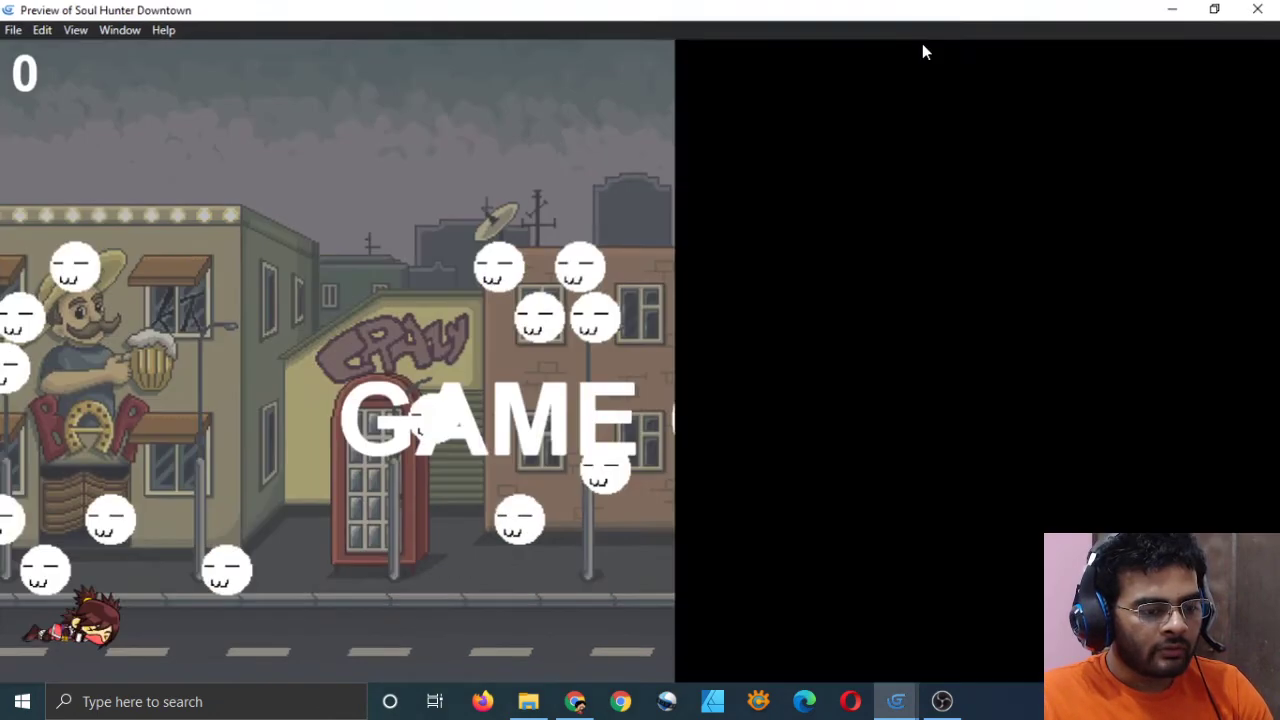
left_click(1257, 9)
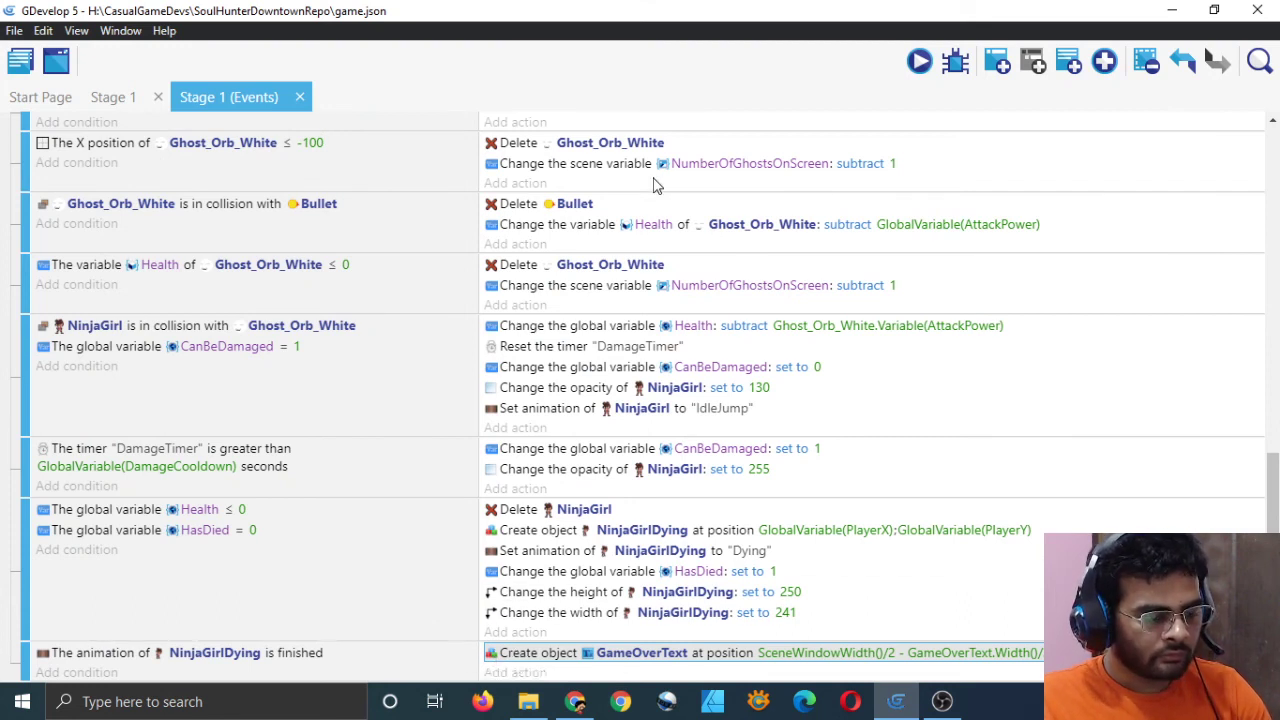
Remove the trailing '/2' from GameOverText's X position expression and save
left_click(519, 660)
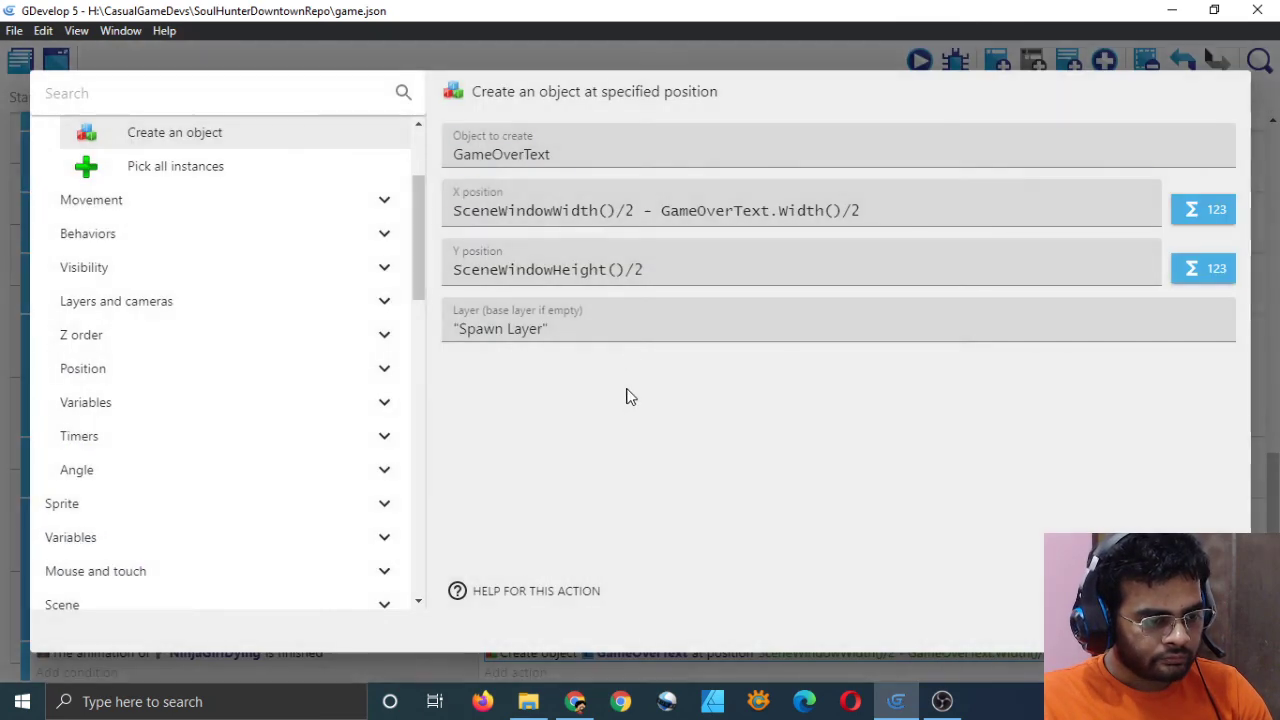
left_click(880, 211)
key("BackSpace")
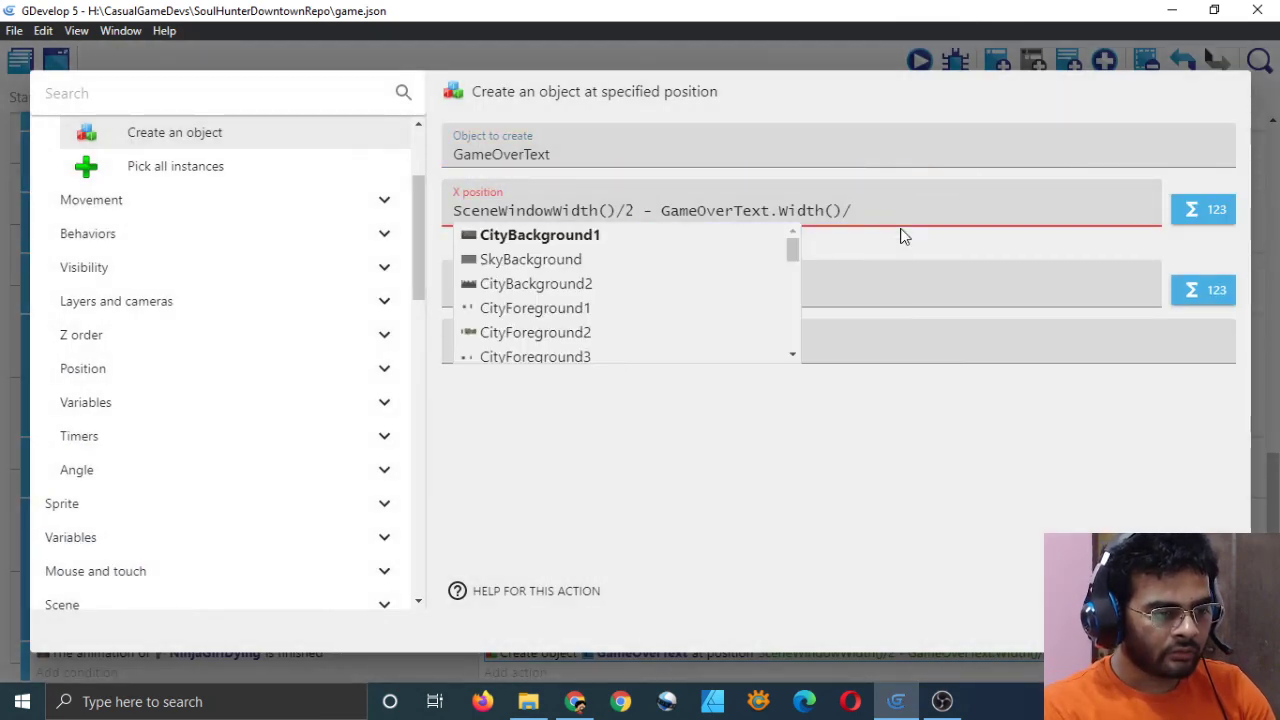
left_click(874, 435)
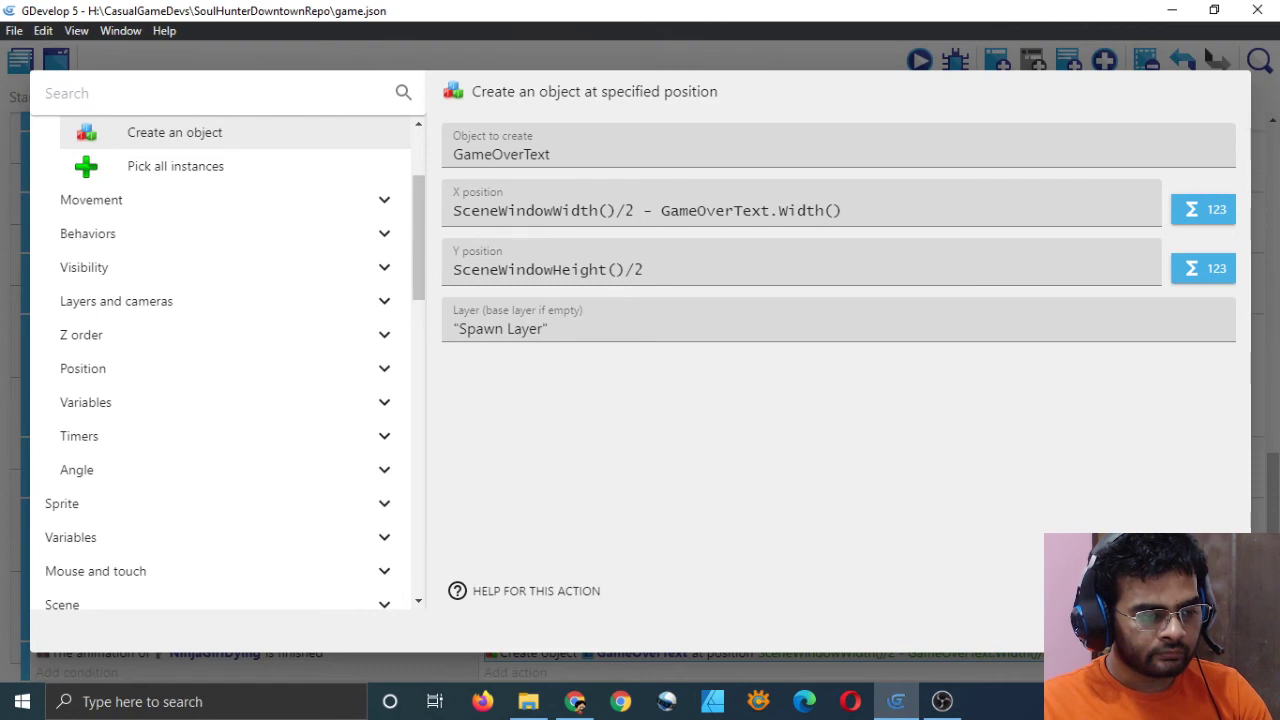
key("Return")
key("ctrl+s")
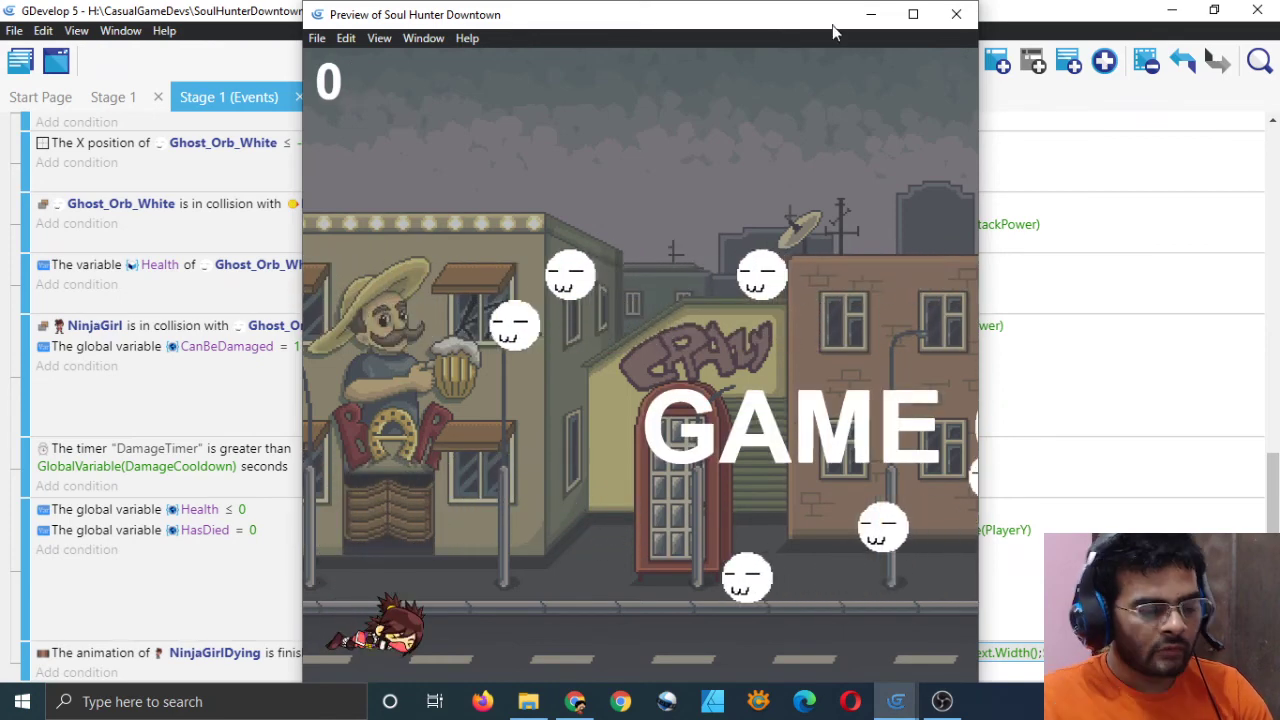
Preview the game again to check where GAME OVER appears
left_click(956, 14)
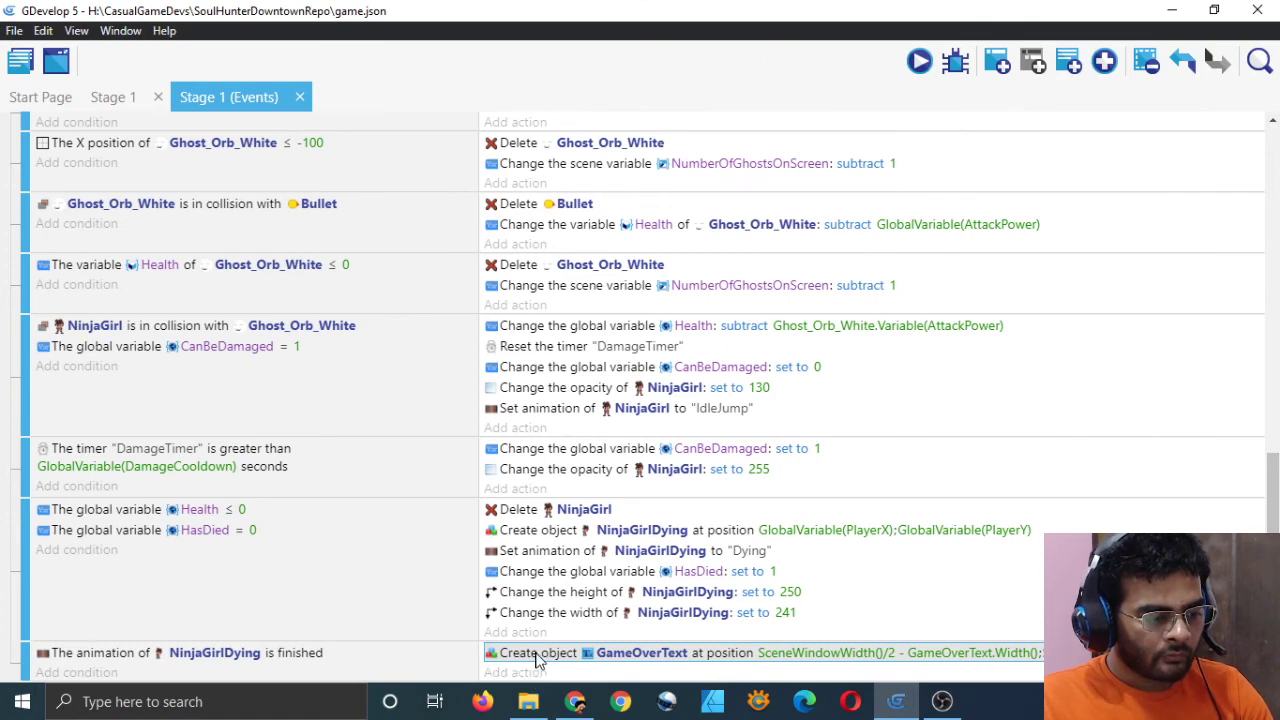
left_click(920, 62)
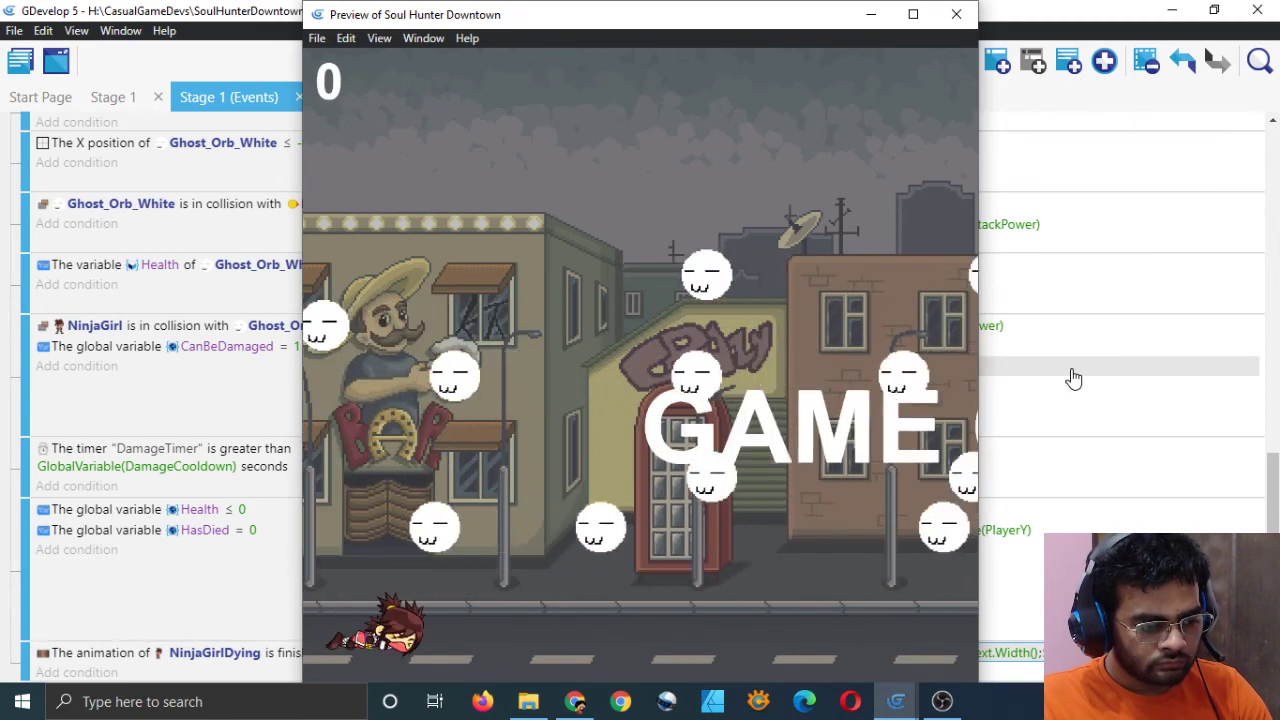
left_click(913, 14)
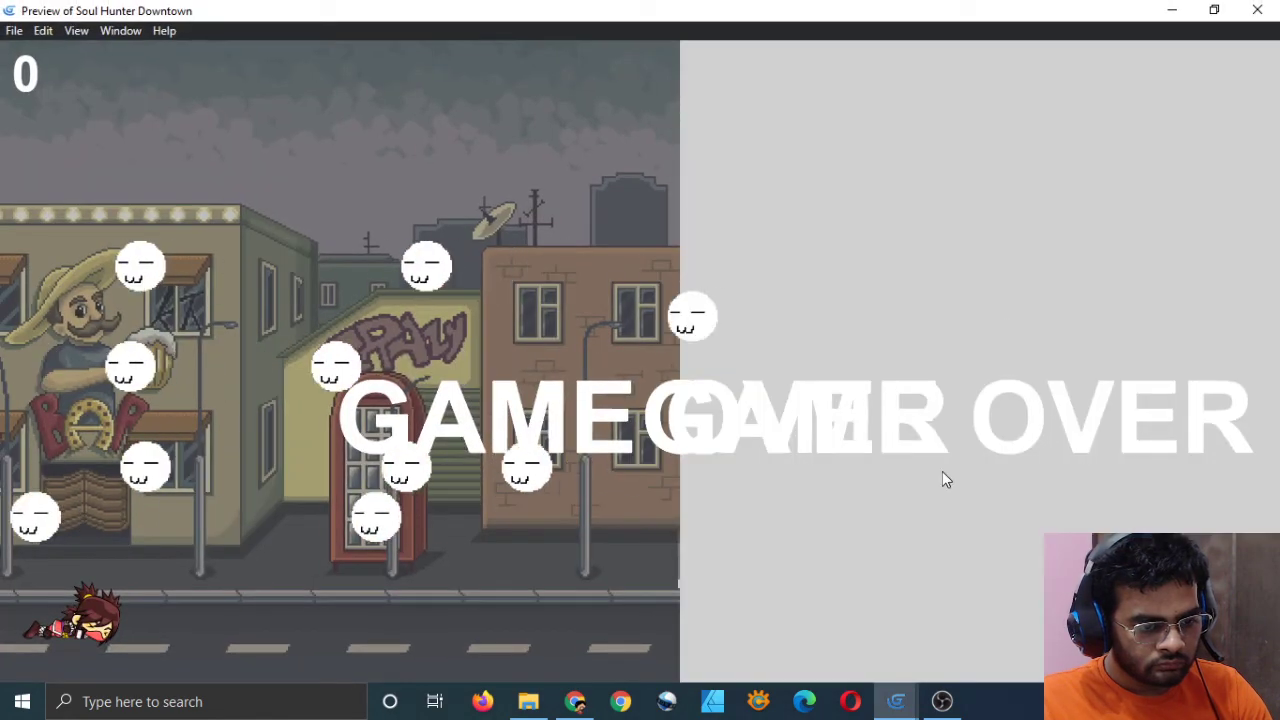
left_click(1257, 12)
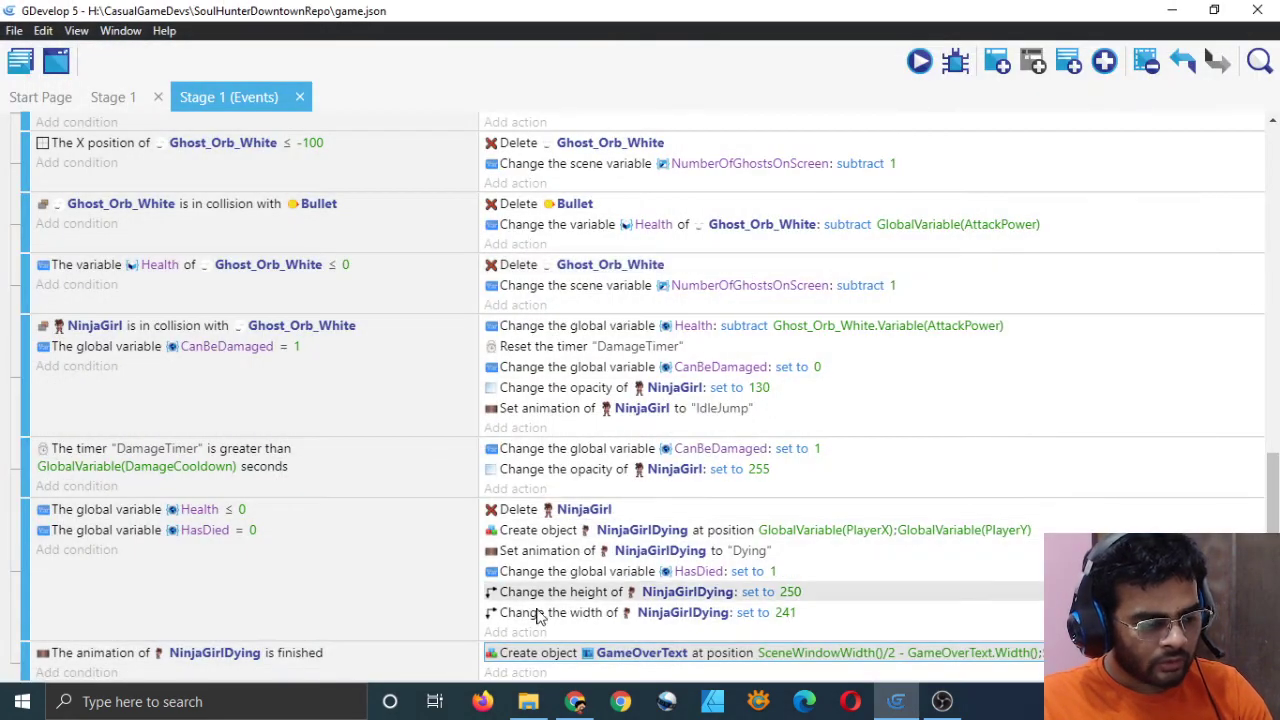
Set GameOverText's X position to 0, save, and preview GAME OVER at the left edge
double_click(535, 655)
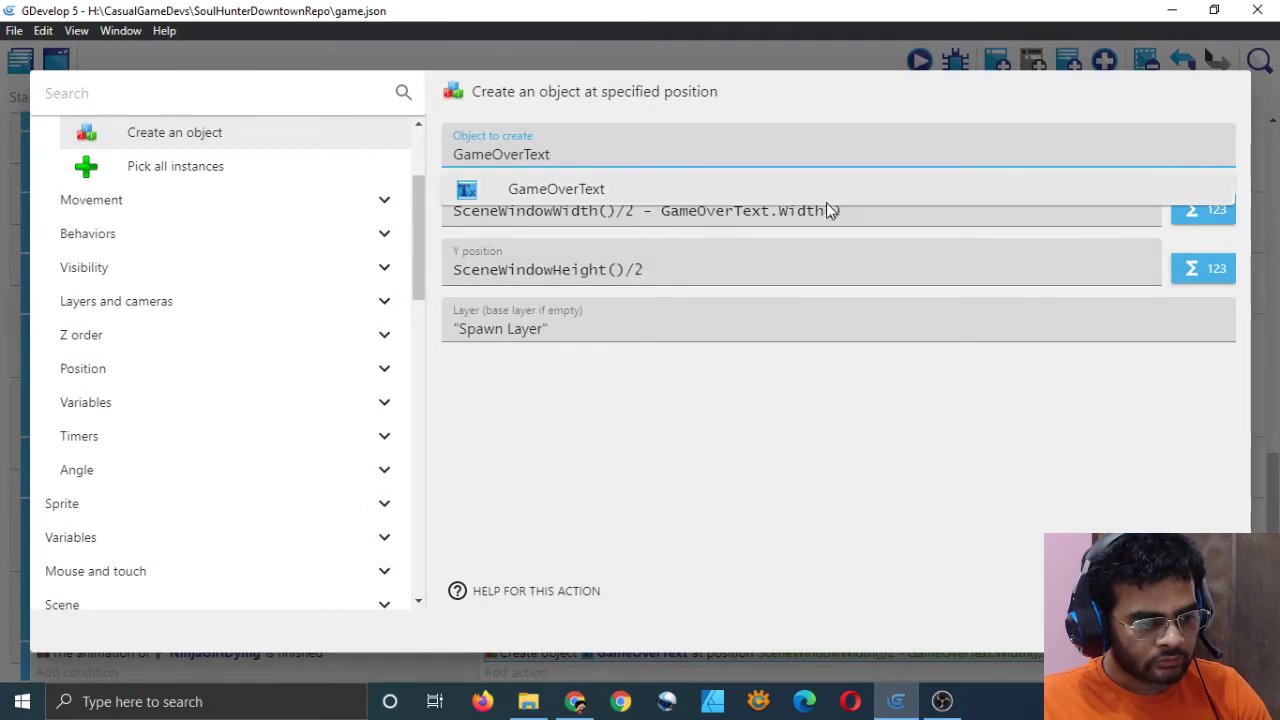
left_click(860, 210)
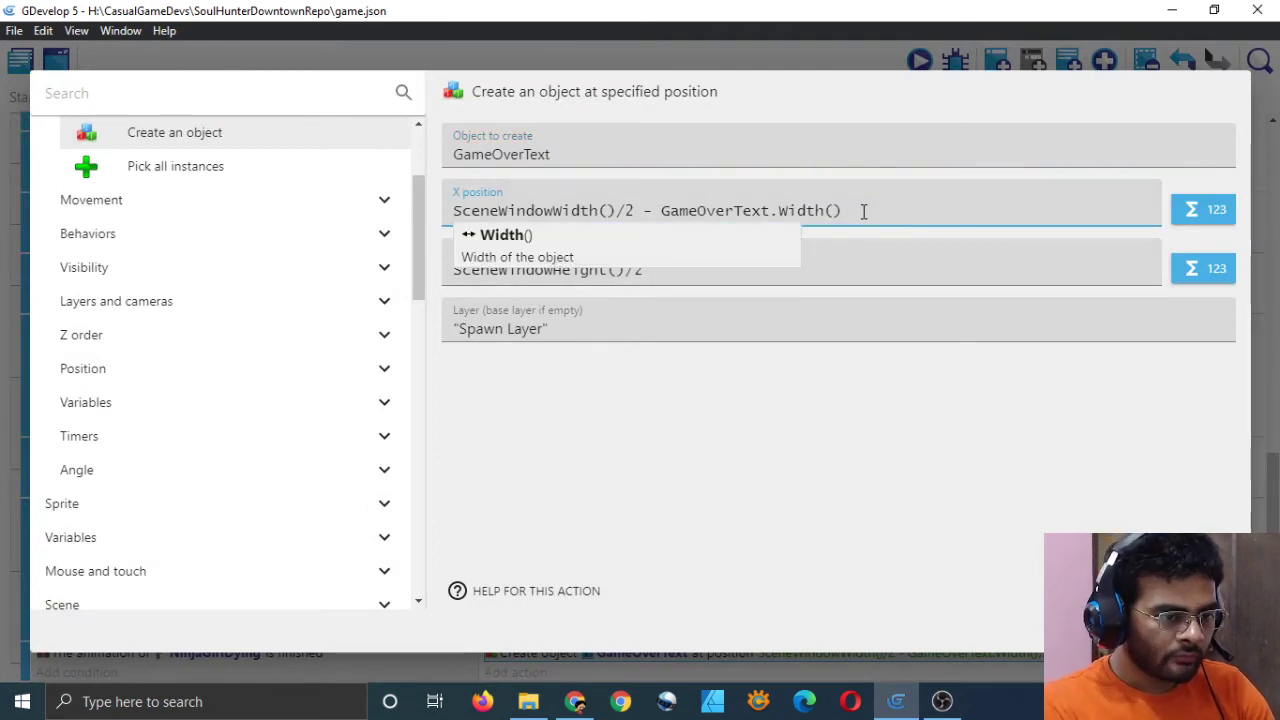
key("BackSpace")
key("BackSpace")
key("BackSpace")
key("BackSpace")
key("BackSpace")
key("BackSpace")
key("BackSpace")
key("BackSpace")
key("BackSpace")
key("BackSpace")
key("BackSpace")
key("BackSpace")
key("BackSpace")
key("BackSpace")
key("BackSpace")
key("BackSpace")
key("BackSpace")
key("BackSpace")
key("BackSpace")
key("BackSpace")
type("0")
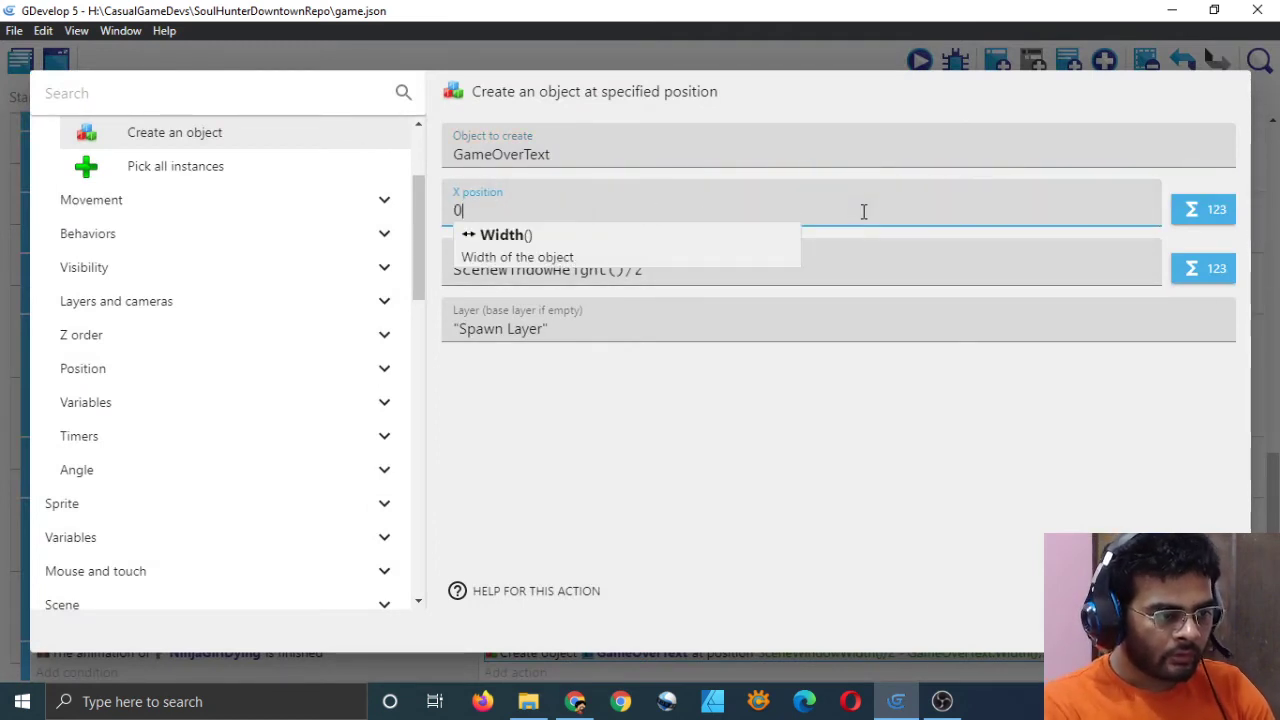
left_click(863, 471)
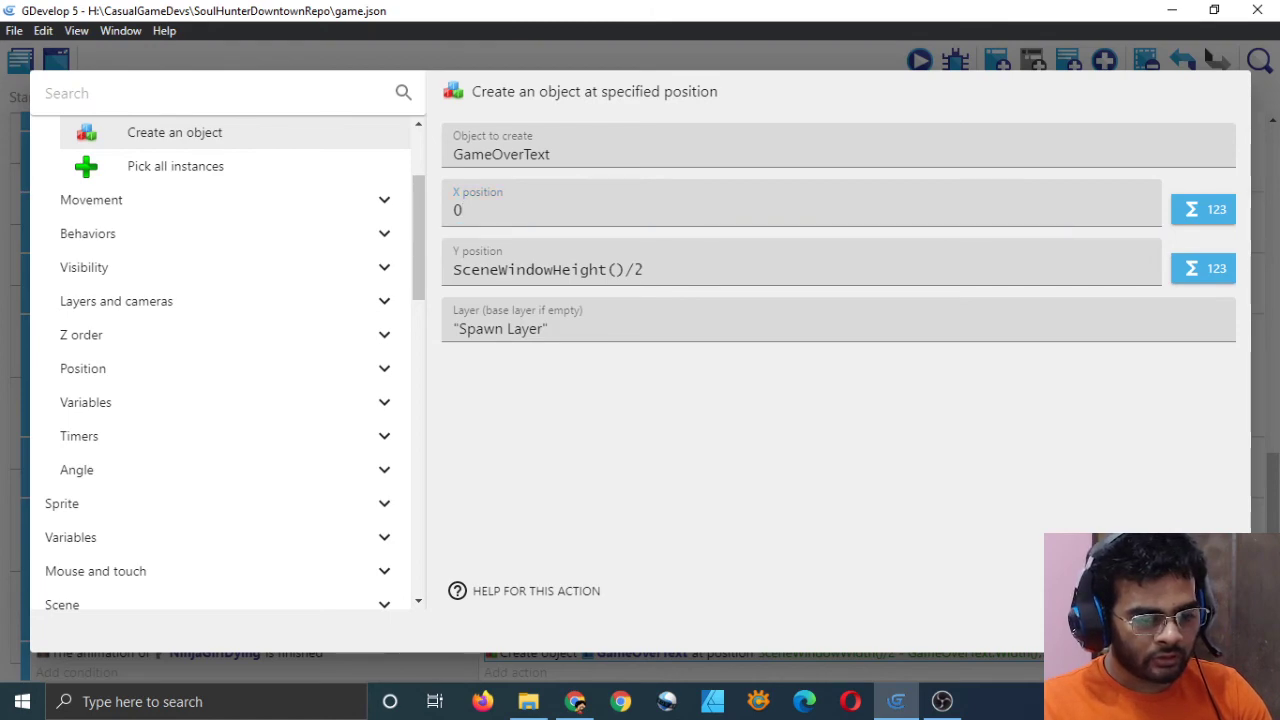
key("Return")
key("ctrl+s")
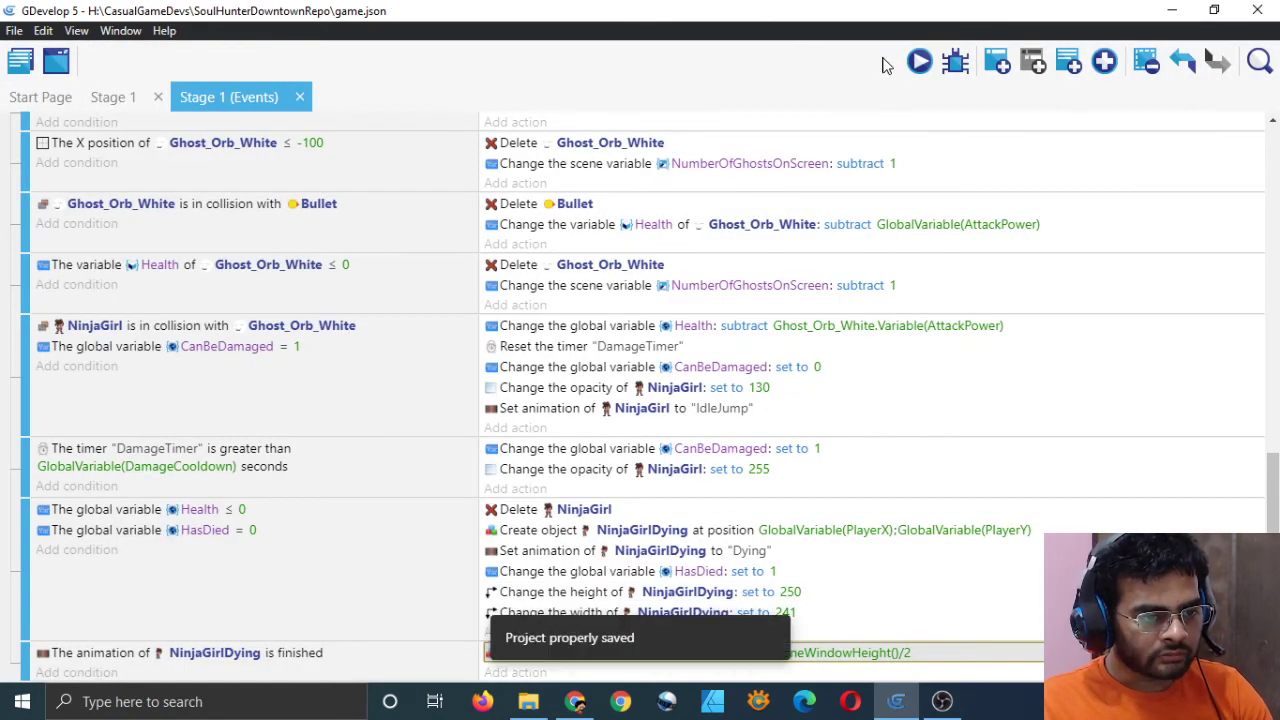
left_click(919, 62)
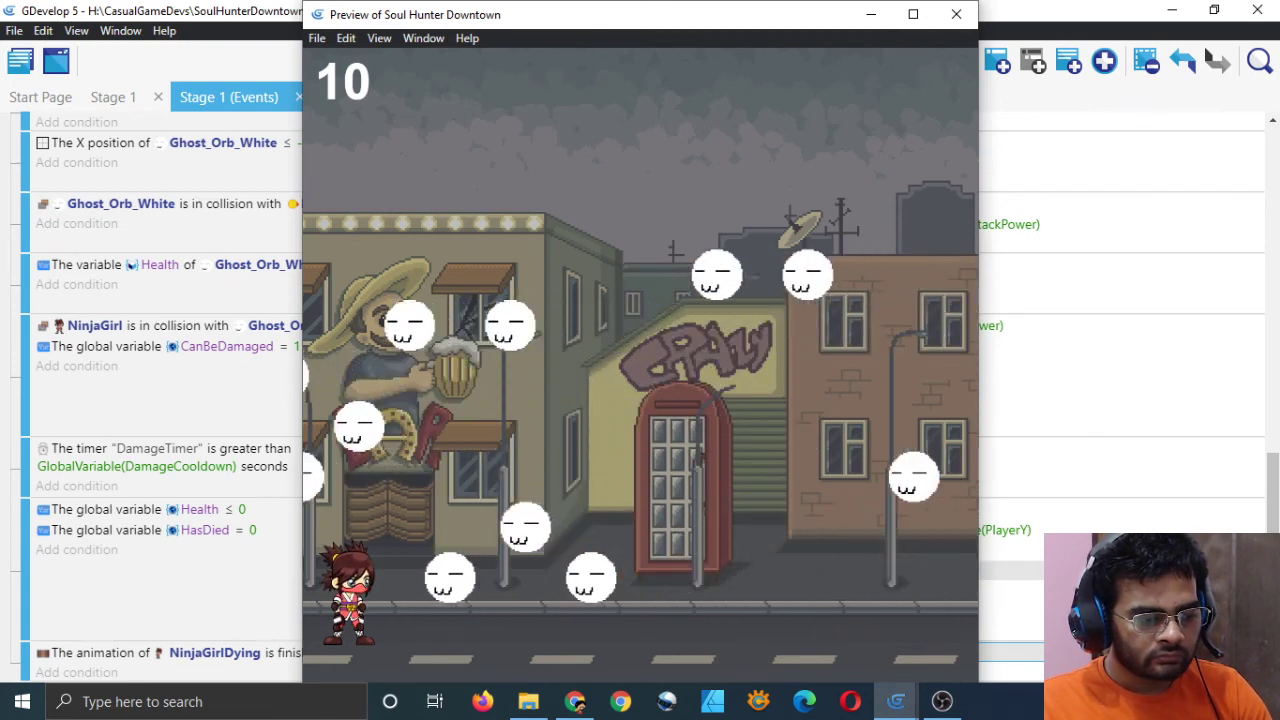
left_click(957, 14)
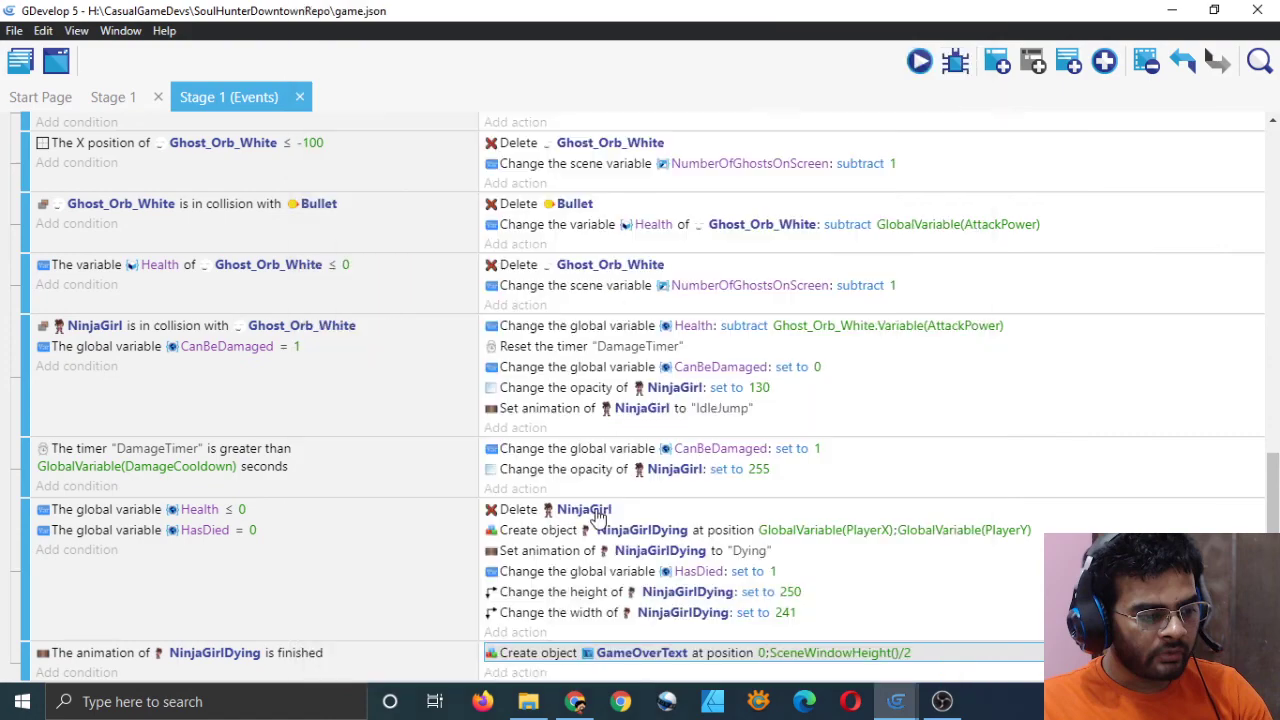
Change GameOverText's X position from 0 to 50, save, and preview it full-screen
double_click(524, 654)
left_click(543, 222)
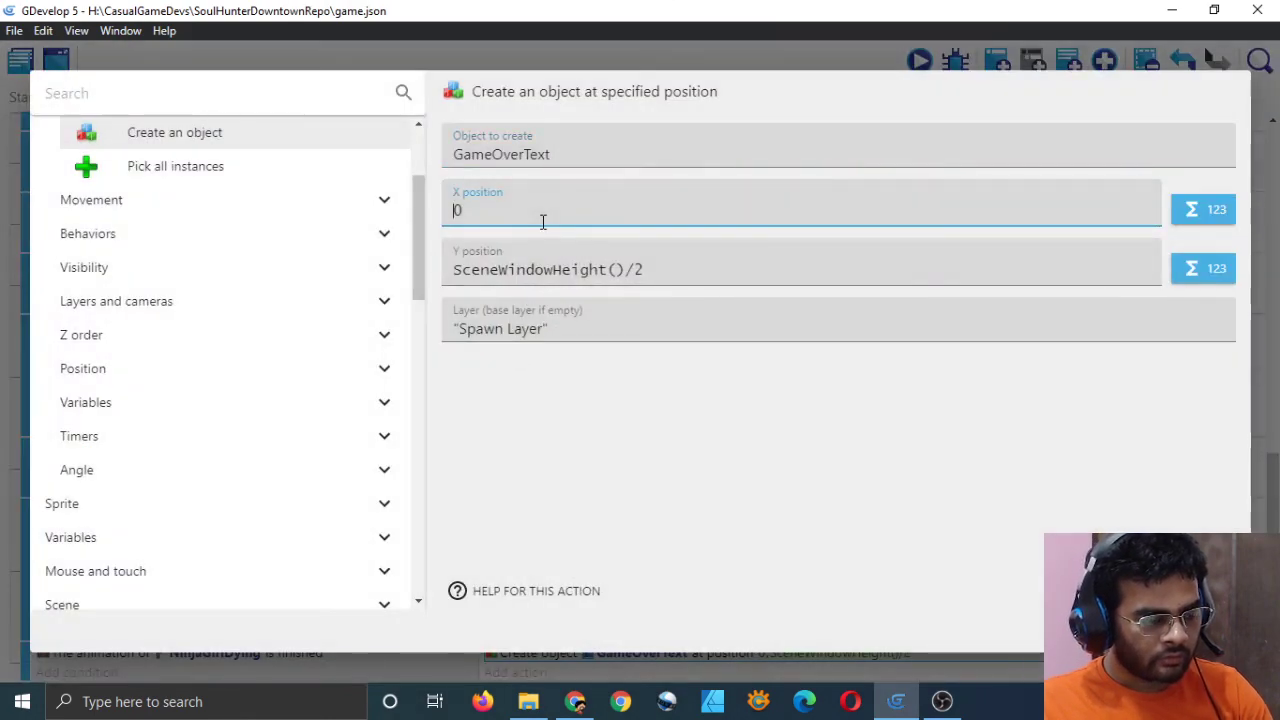
key("BackSpace")
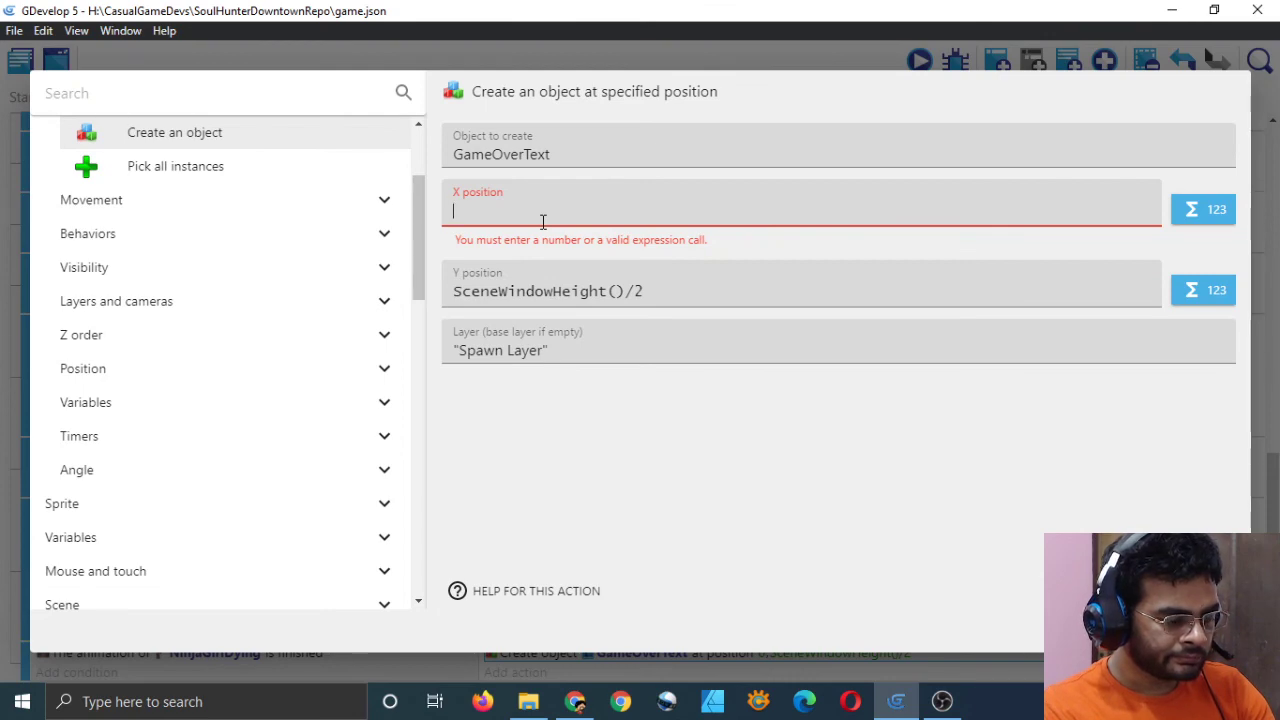
type("50")
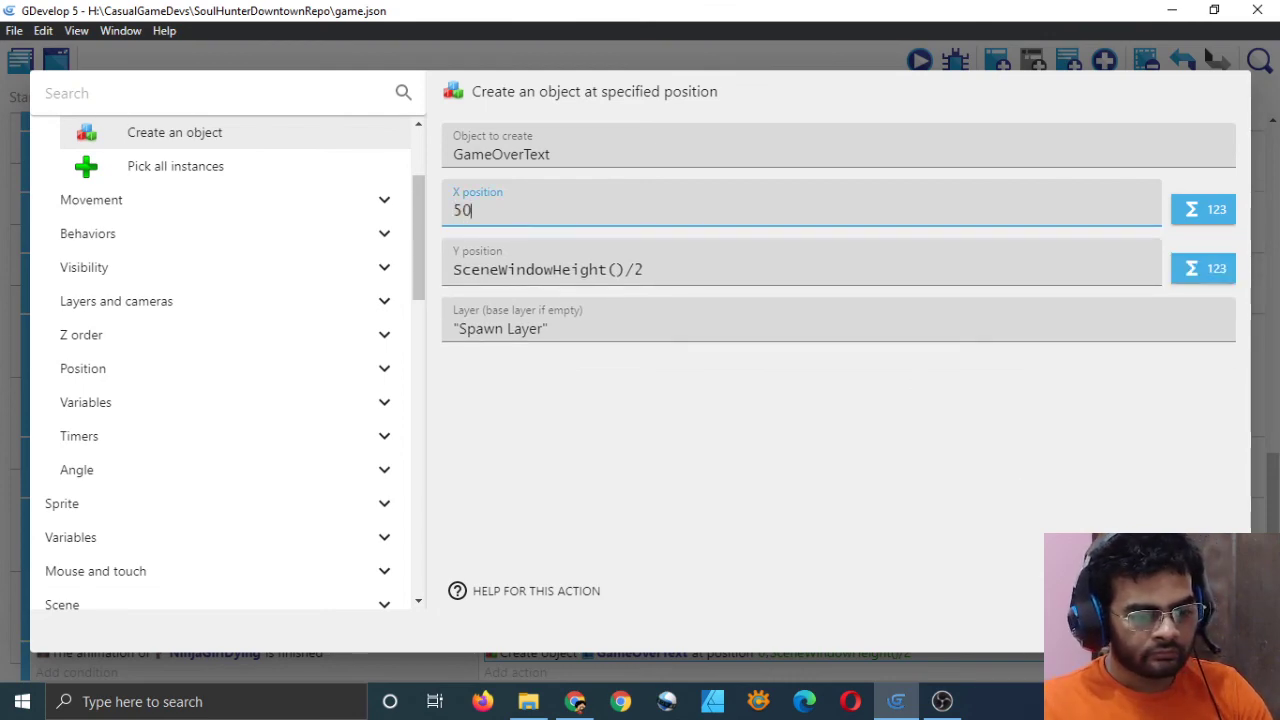
key("Return")
key("ctrl+Return")
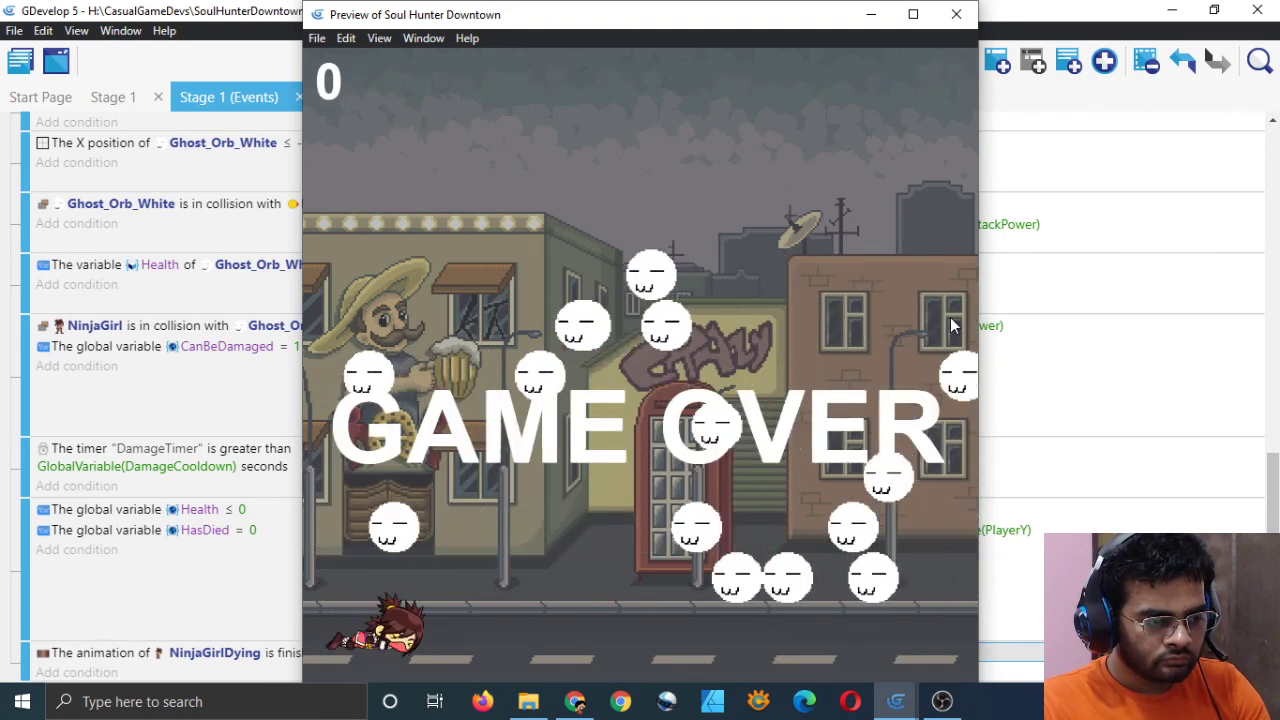
left_click(912, 16)
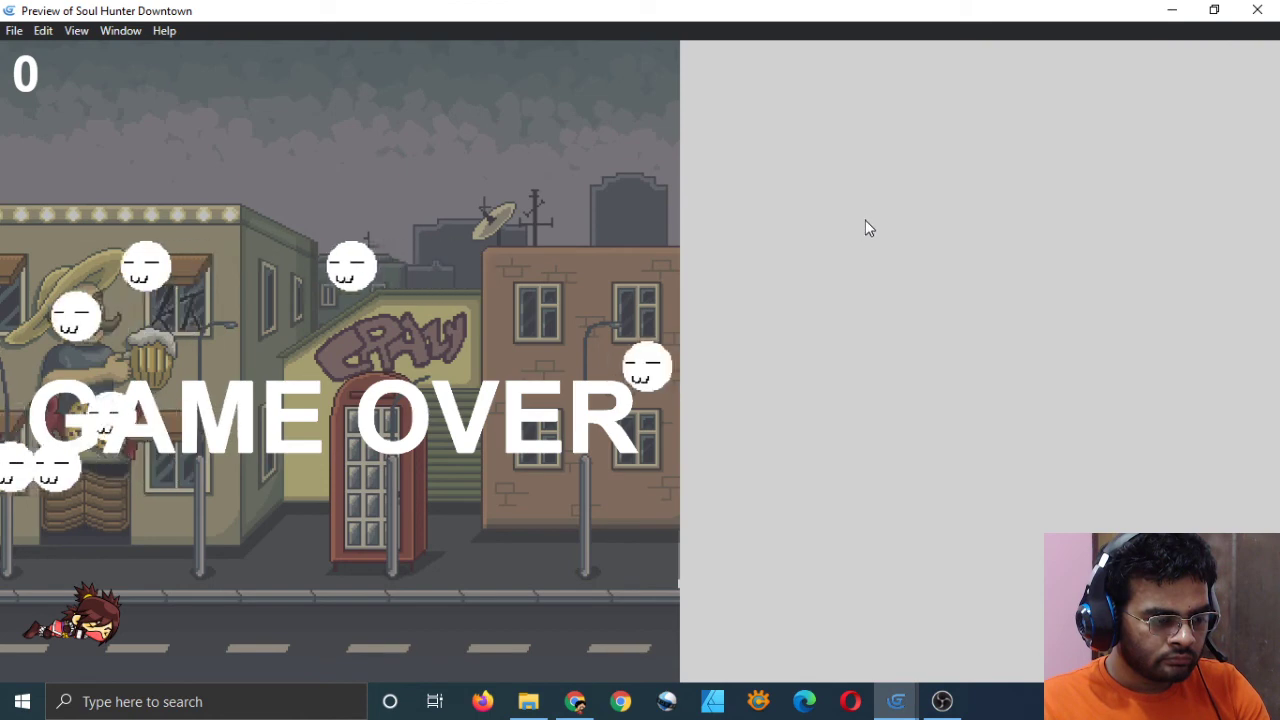
left_click(1257, 10)
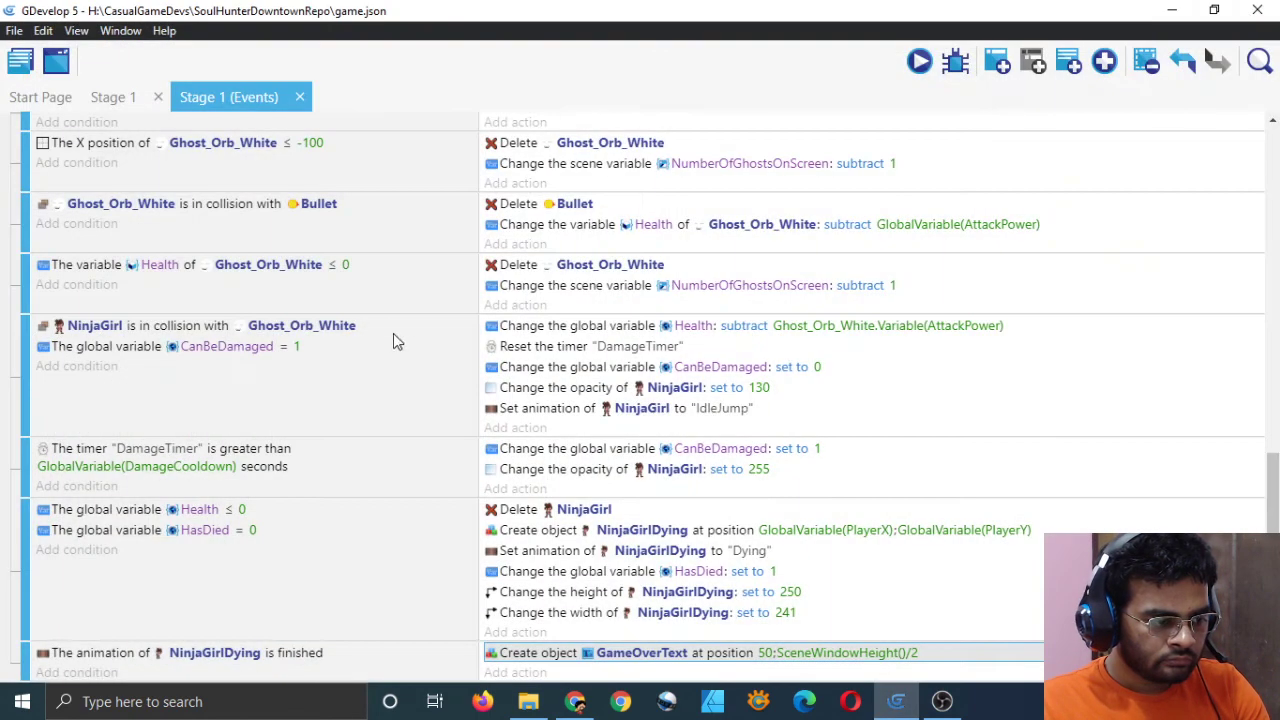
Check the Stage 1 scene layout, reconfirm the GameOverText action, and save the project
left_click(113, 97)
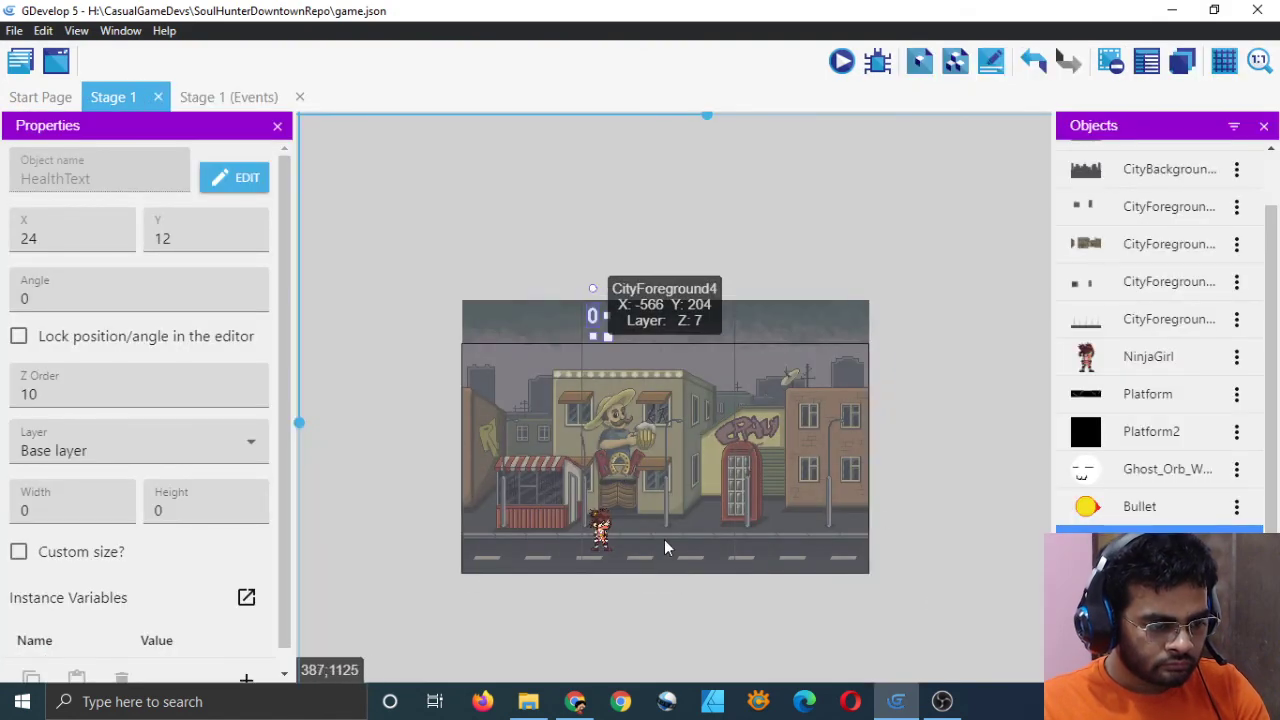
scroll(664, 539, "up", 2)
scroll(664, 539, "up", 1)
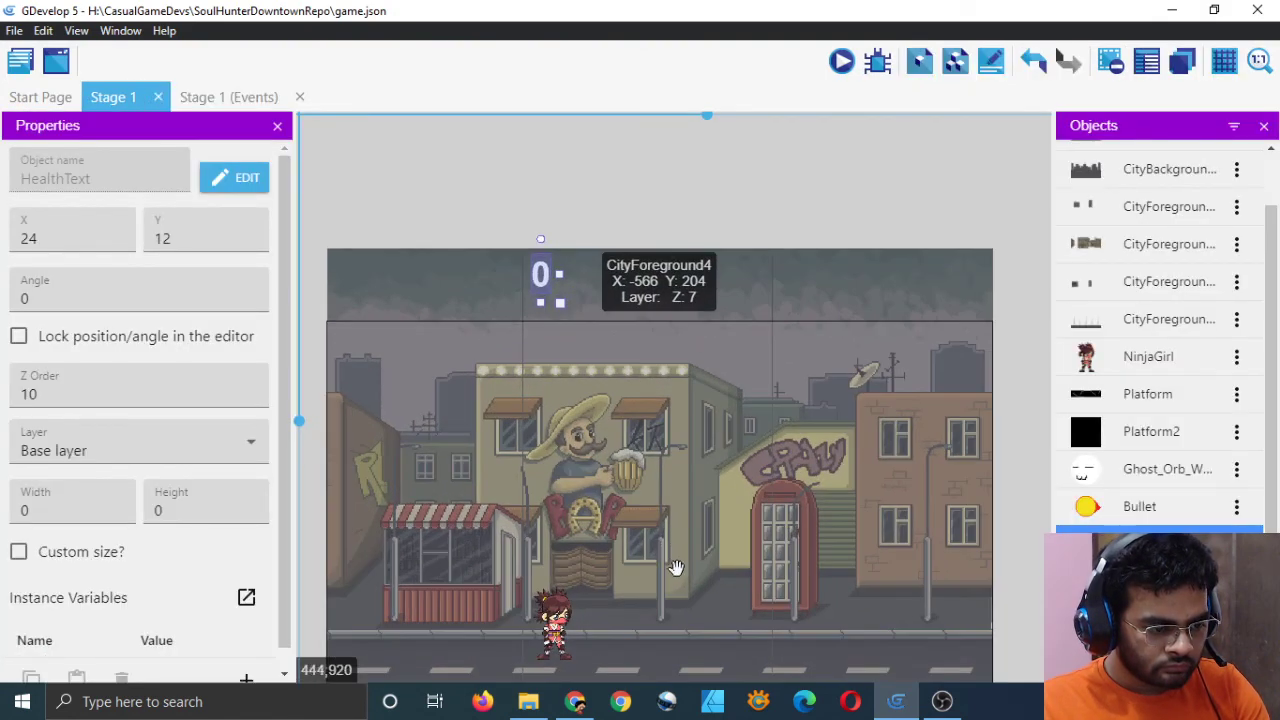
scroll(680, 525, "down", 2)
middle_click_drag(684, 522, 677, 510)
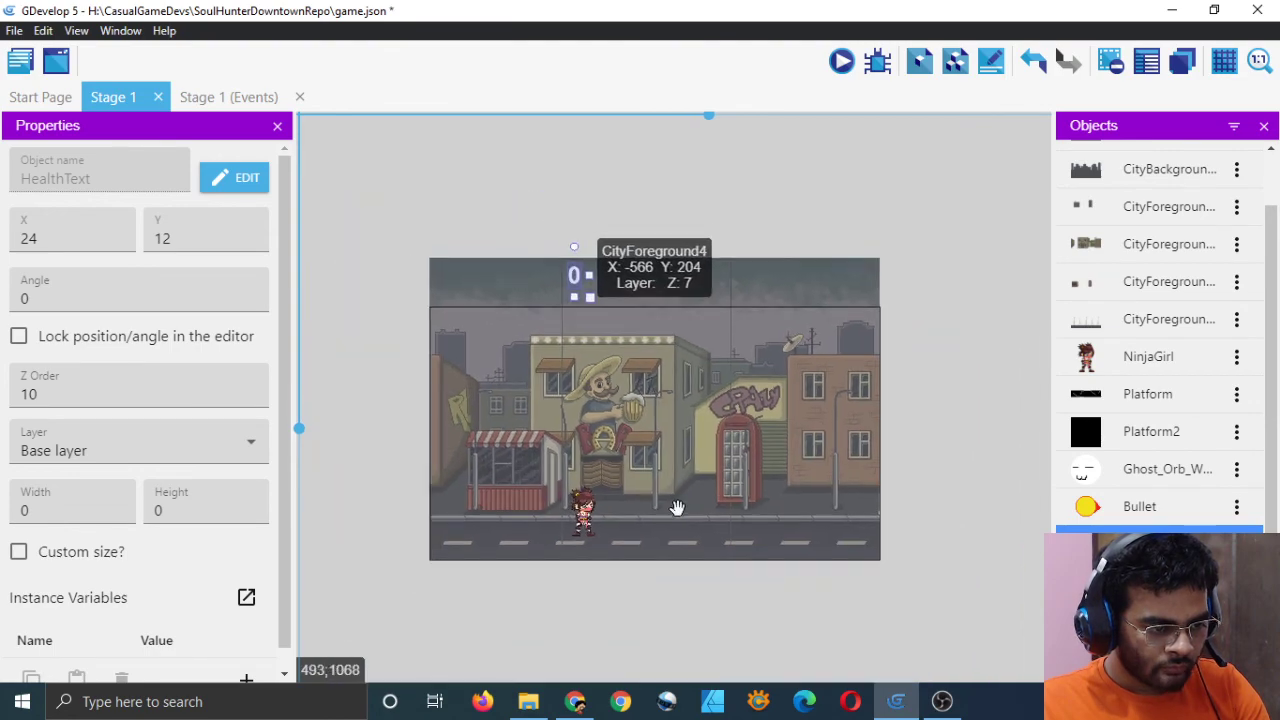
left_click(239, 96)
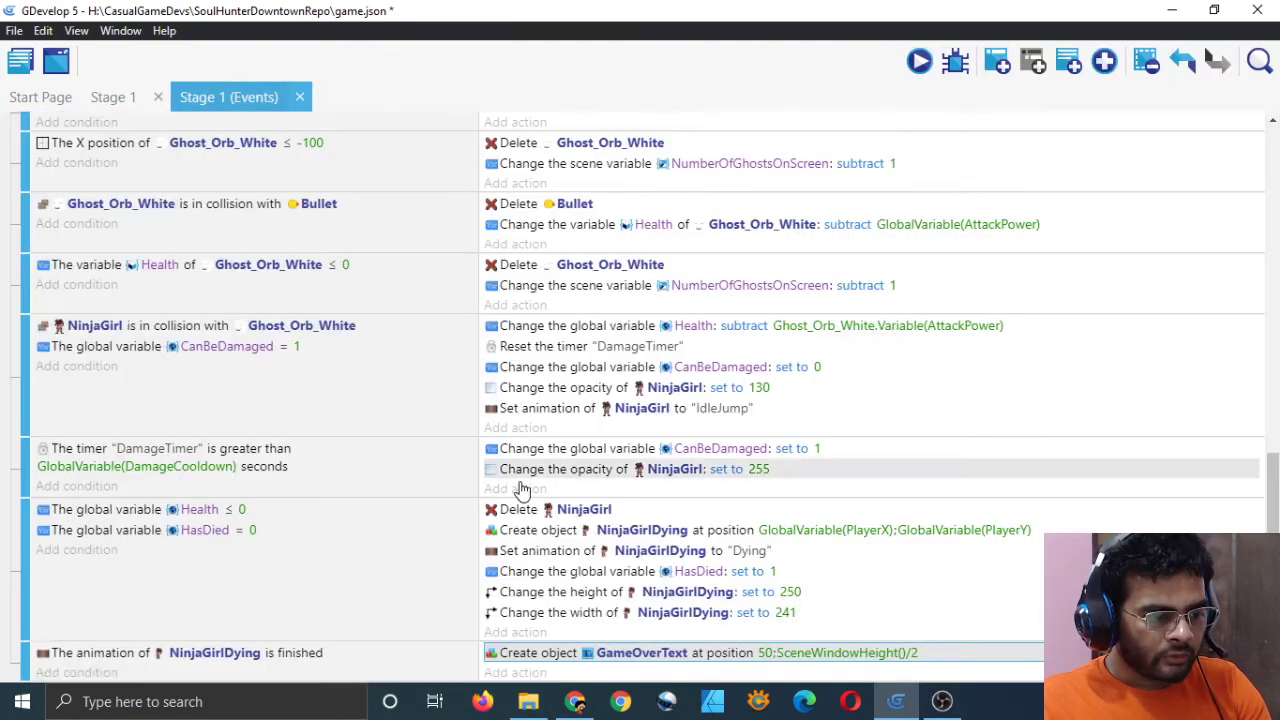
double_click(520, 652)
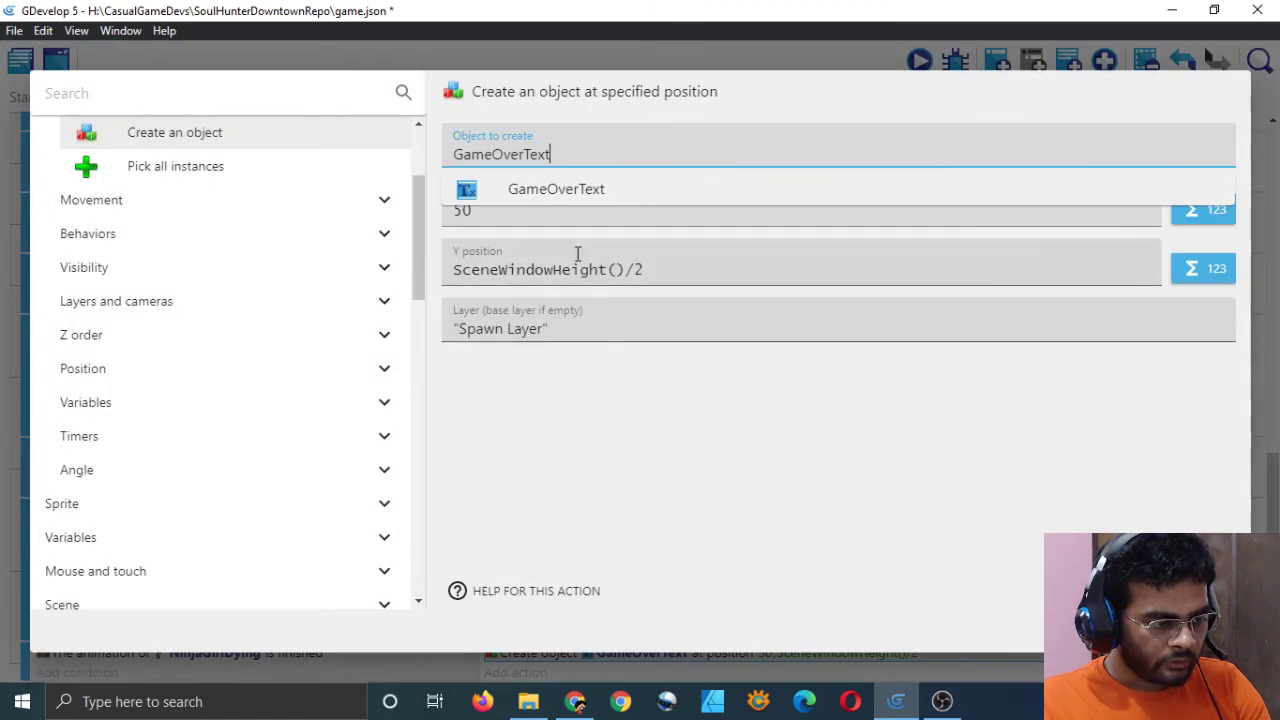
left_click(563, 215)
key("Return")
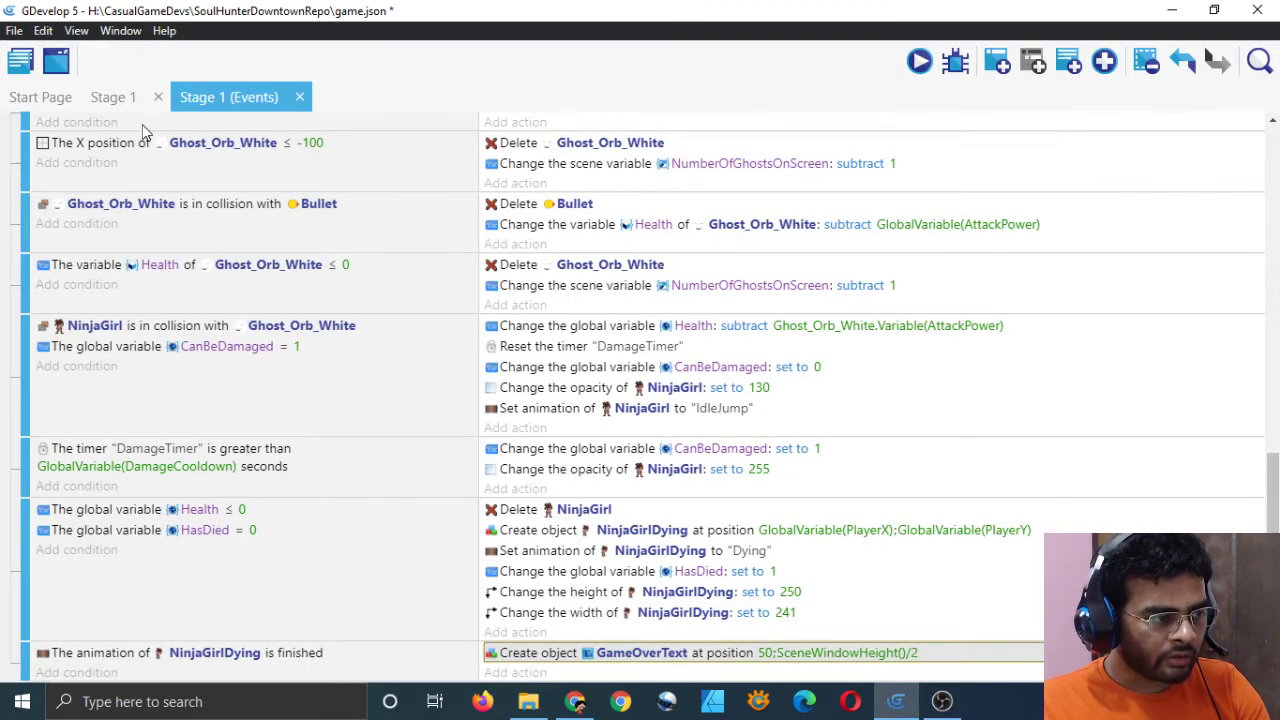
left_click(122, 98)
key("ctrl+s")
Add global variable GameOverTextXPosition = 50 under Game settings and save
left_click(21, 63)
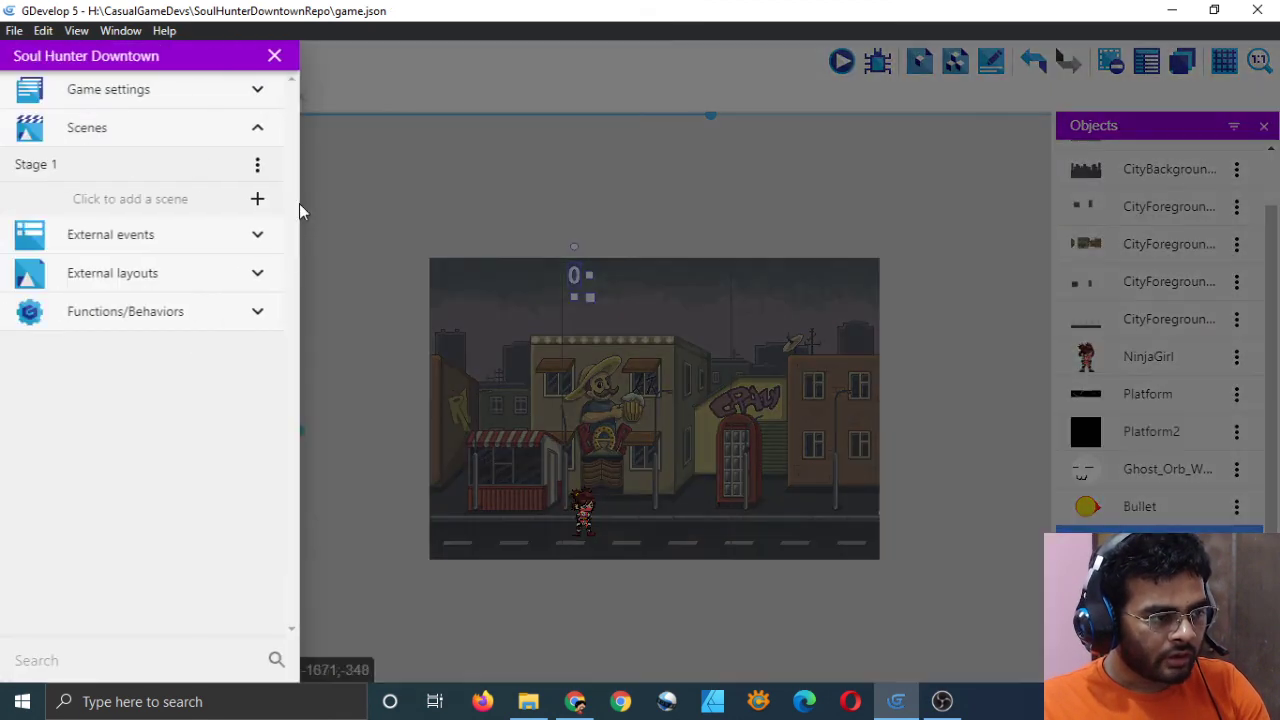
left_click(245, 92)
left_click(128, 160)
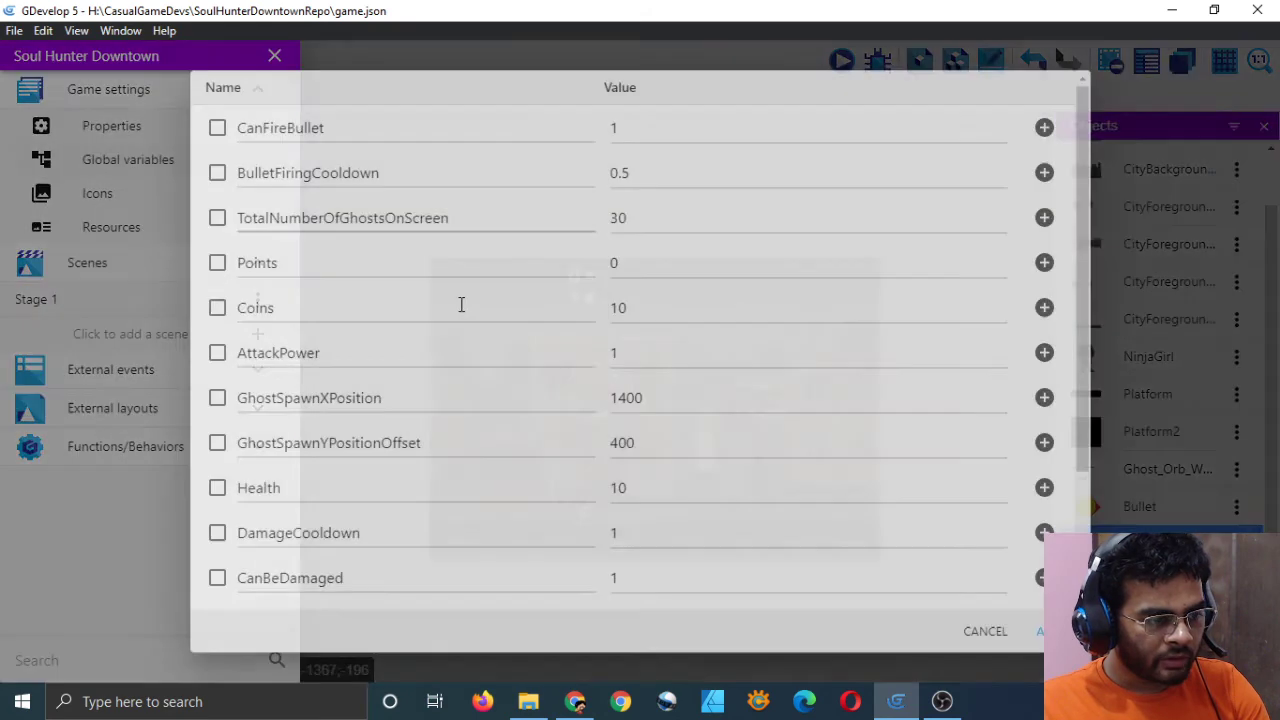
scroll(620, 500, "down", 2)
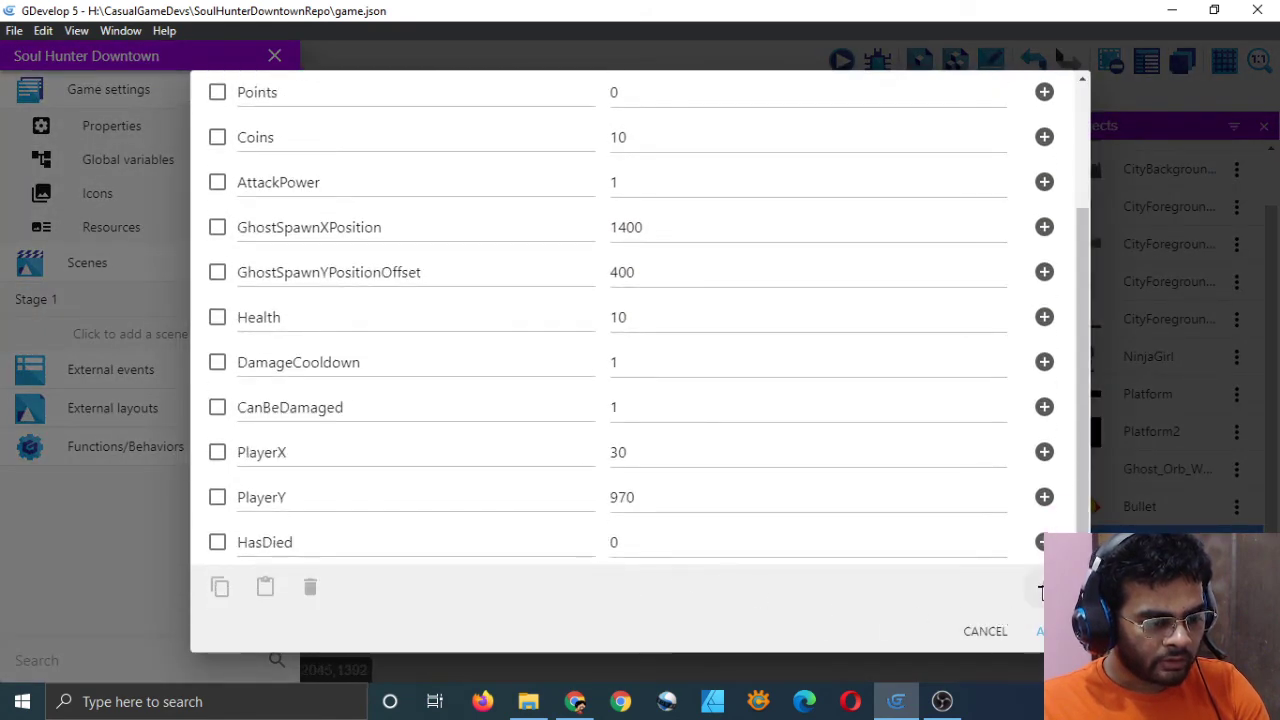
left_click(1040, 587)
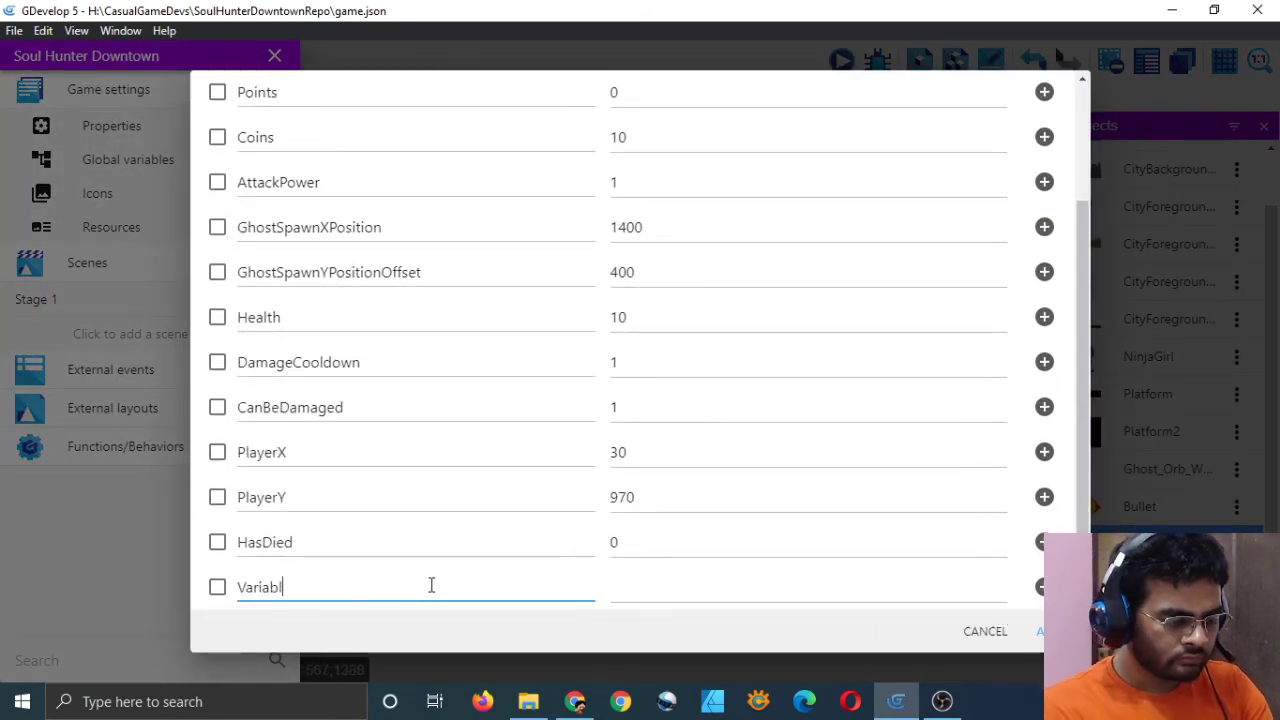
key("BackSpace")
key("BackSpace")
key("BackSpace")
key("BackSpace")
key("BackSpace")
key("BackSpace")
key("BackSpace")
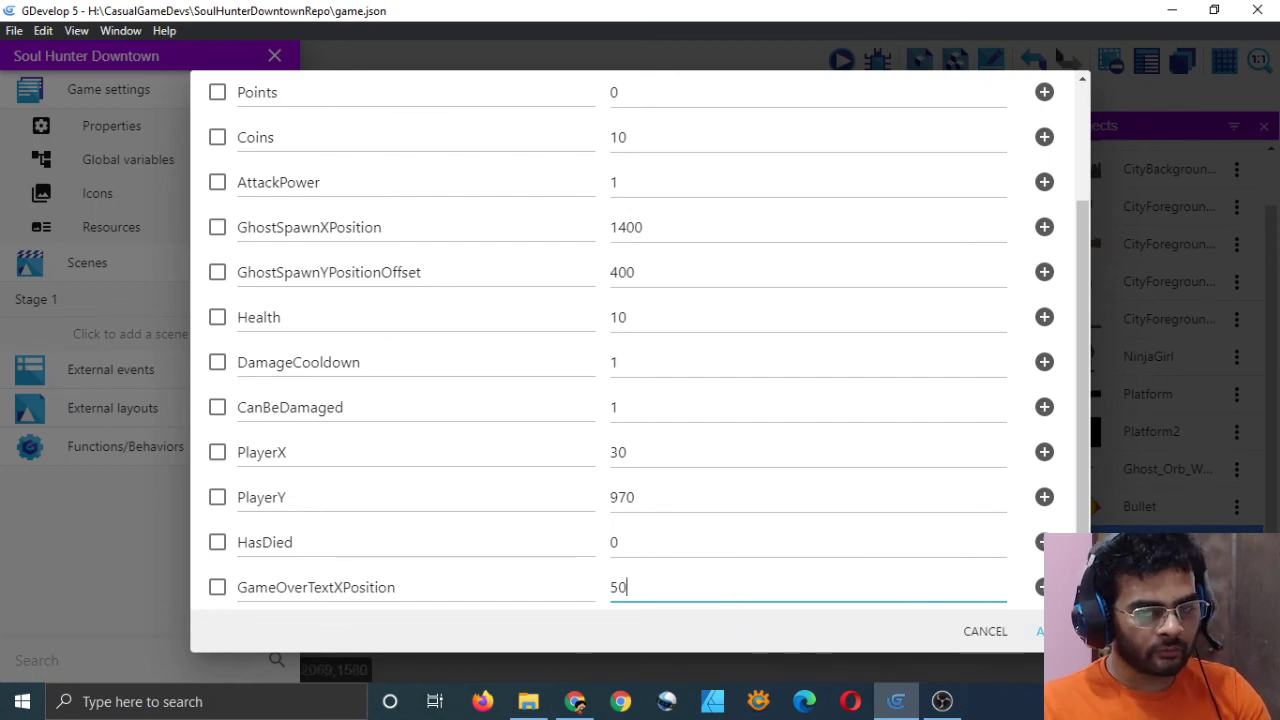
left_click(1058, 631)
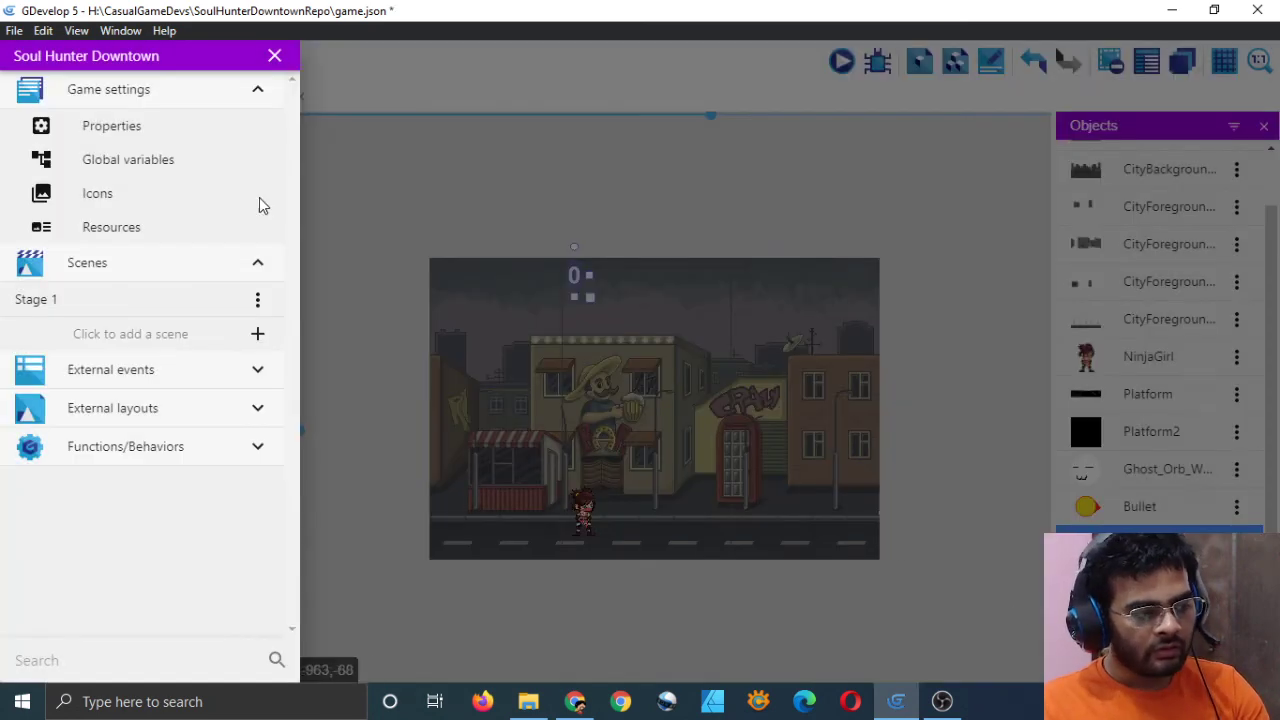
left_click(277, 56)
key("ctrl+s")
Replace GameOverText's X position 50 with GlobalVariable(GameOverTextXPosition)
left_click(234, 99)
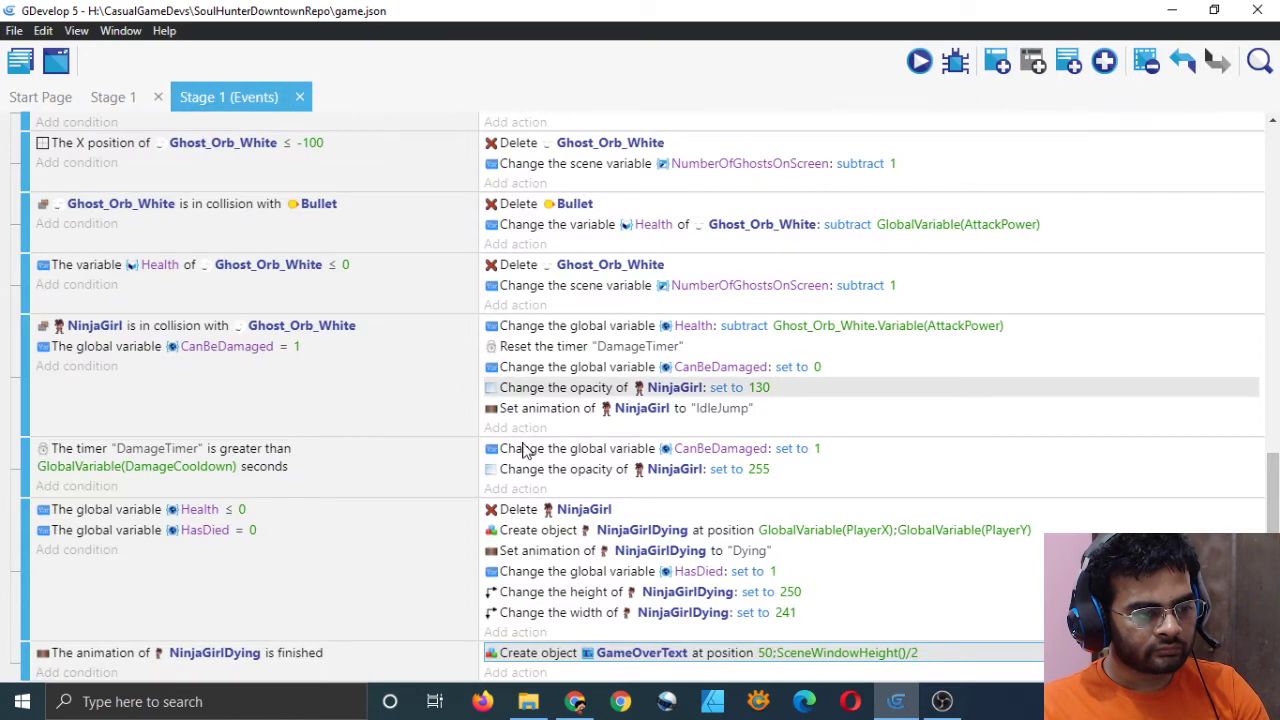
double_click(546, 654)
left_click(660, 214)
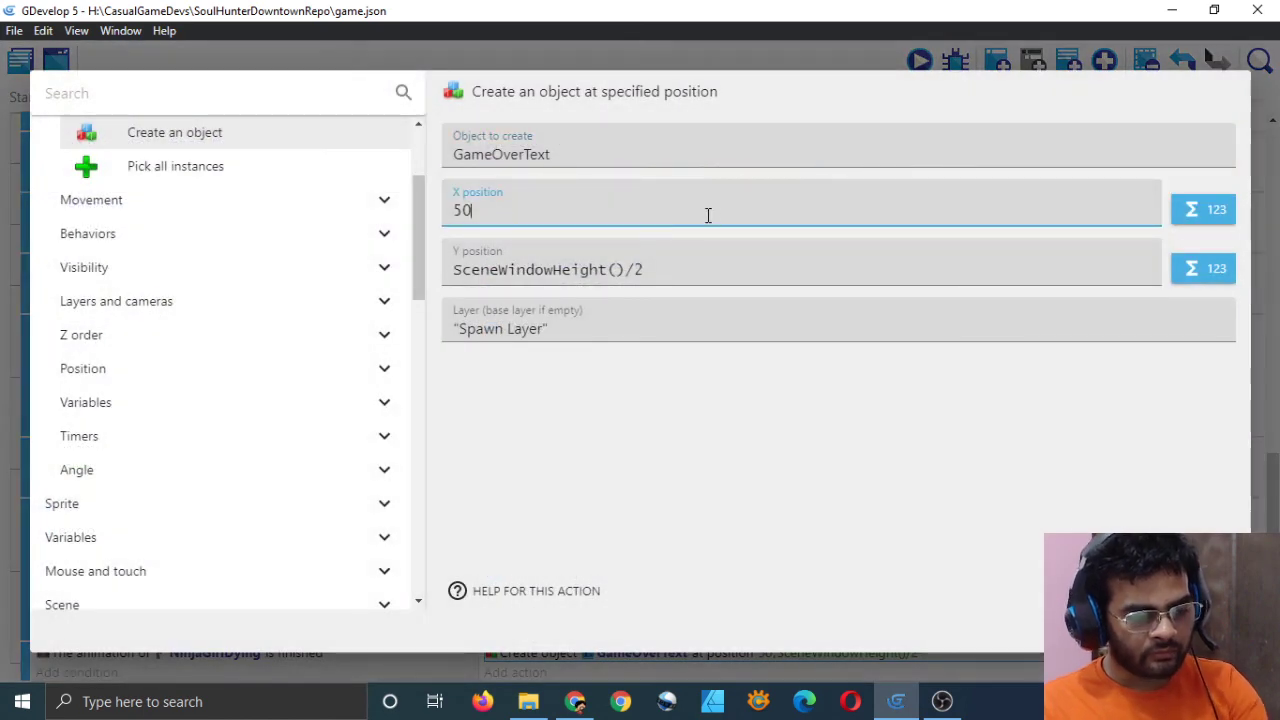
key("BackSpace")
key("BackSpace")
left_click(1213, 213)
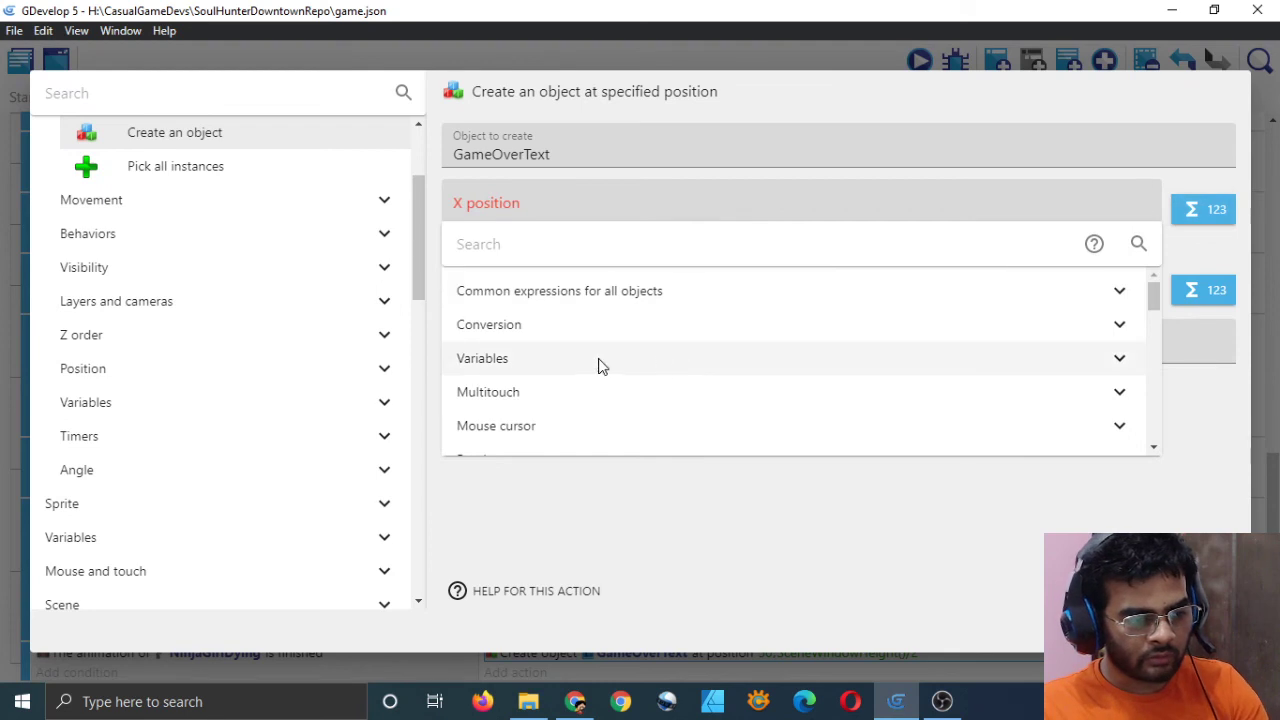
left_click(566, 370)
scroll(580, 372, "down", 1)
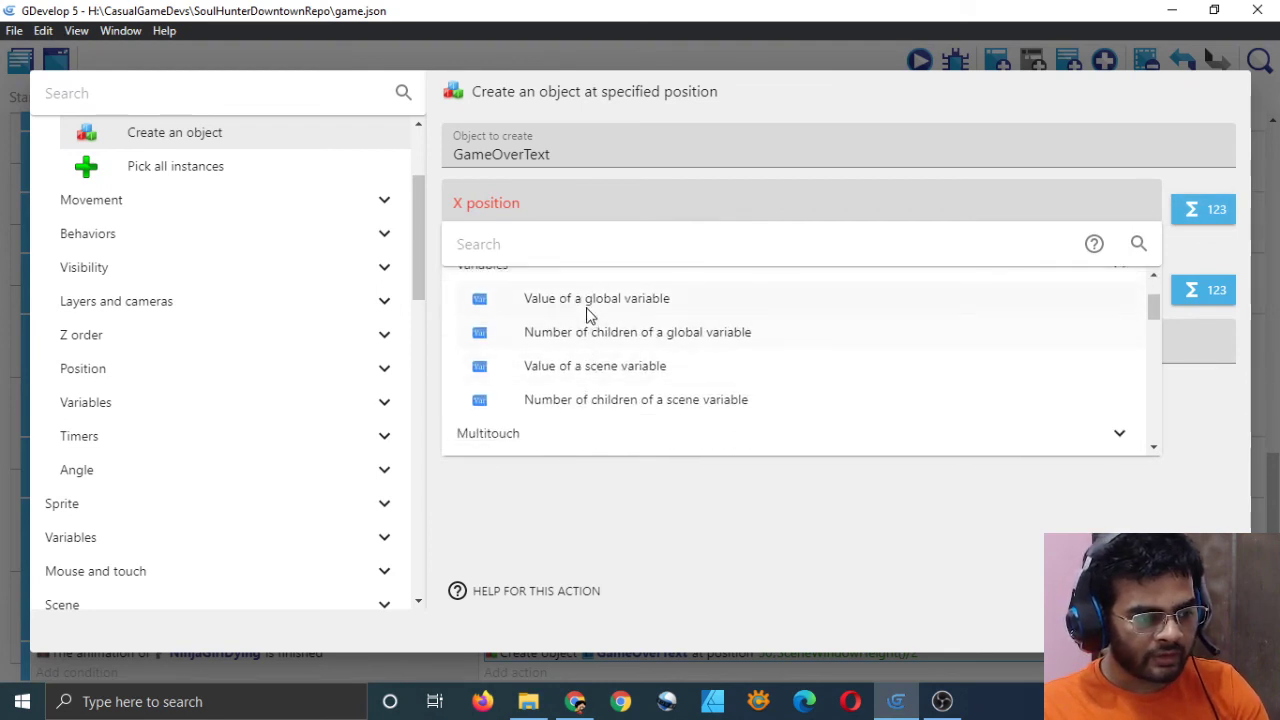
left_click(590, 300)
left_click(451, 271)
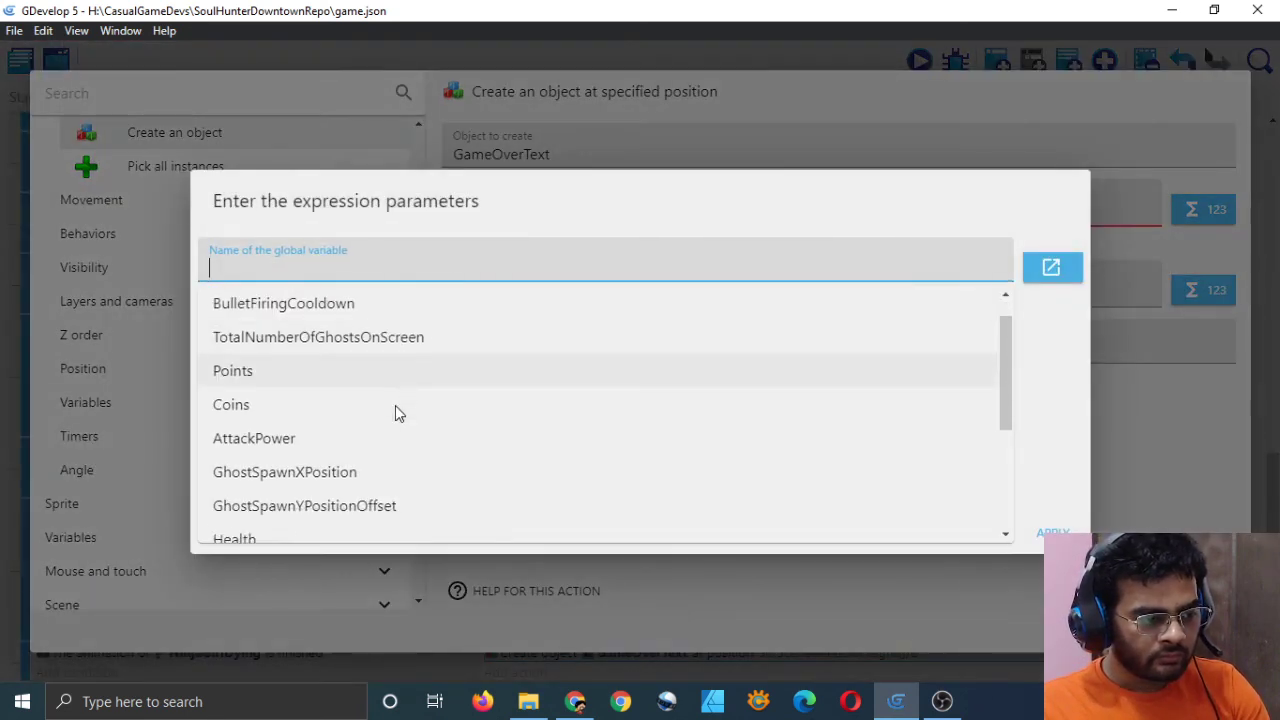
scroll(395, 411, "down", 3)
left_click(340, 527)
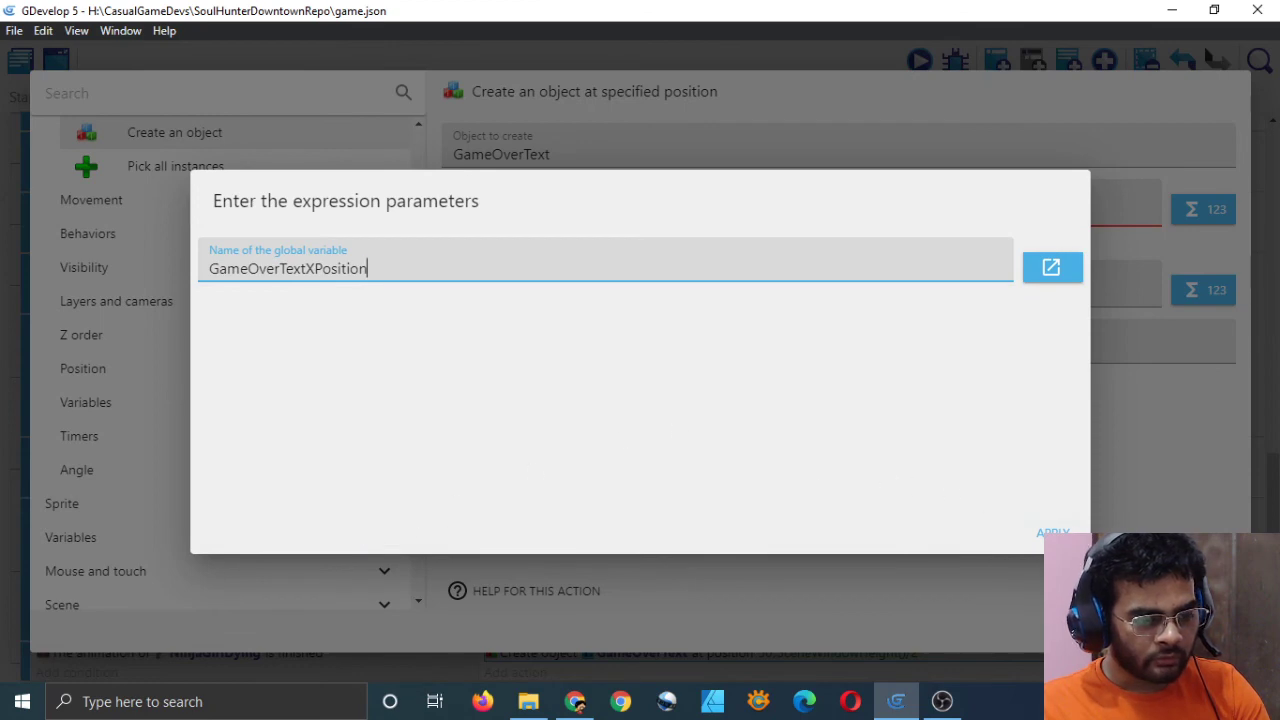
left_click(1053, 532)
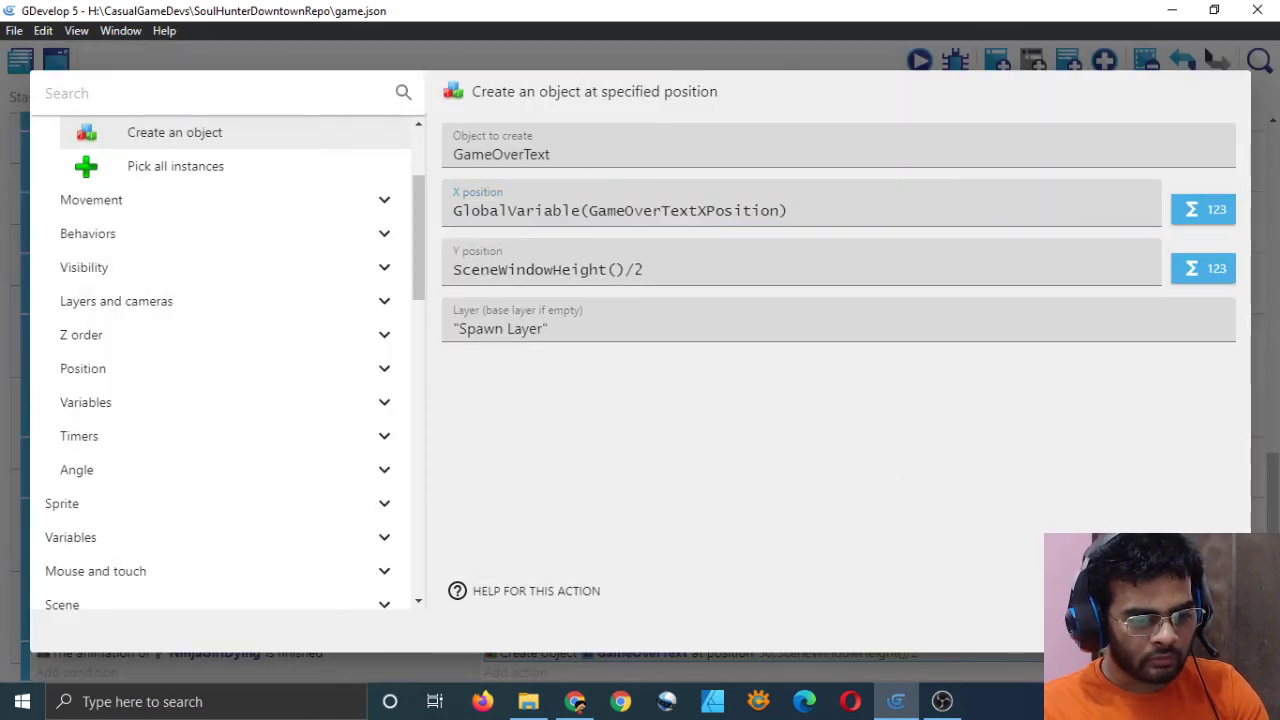
Confirm the updated create-object action, save, and launch a scene preview
left_click(1200, 632)
key("ctrl+s")
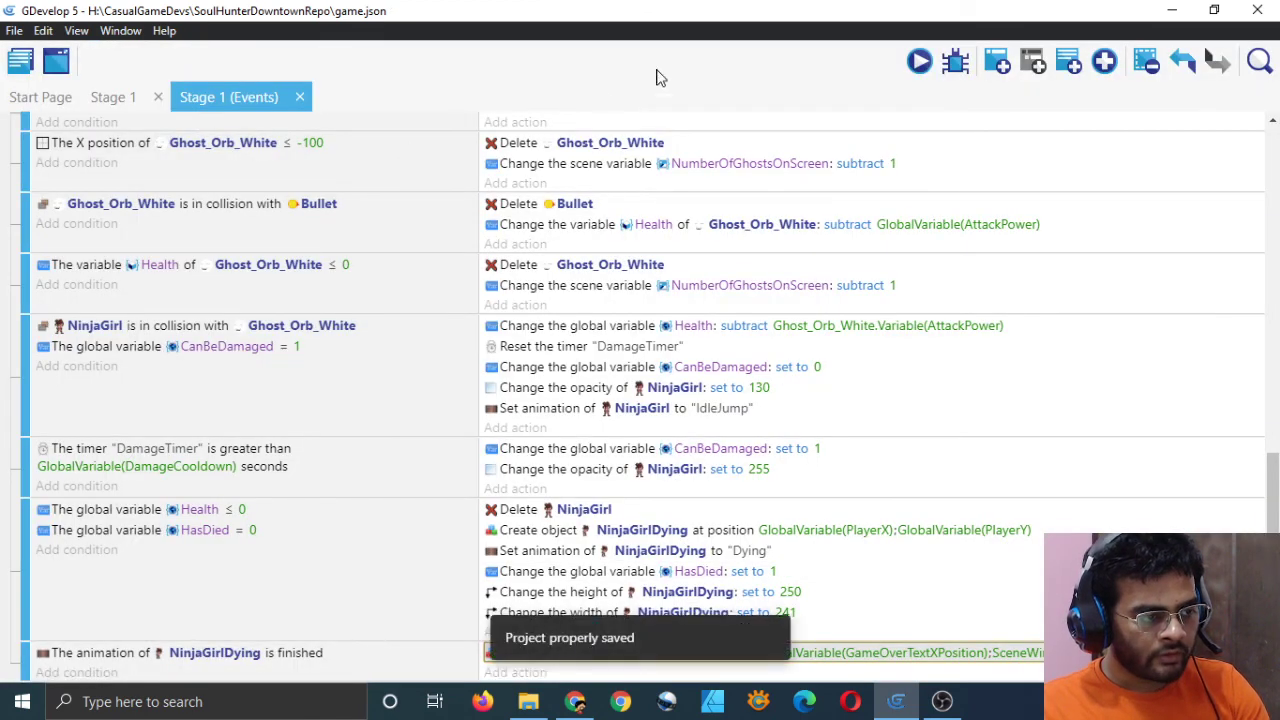
left_click(920, 64)
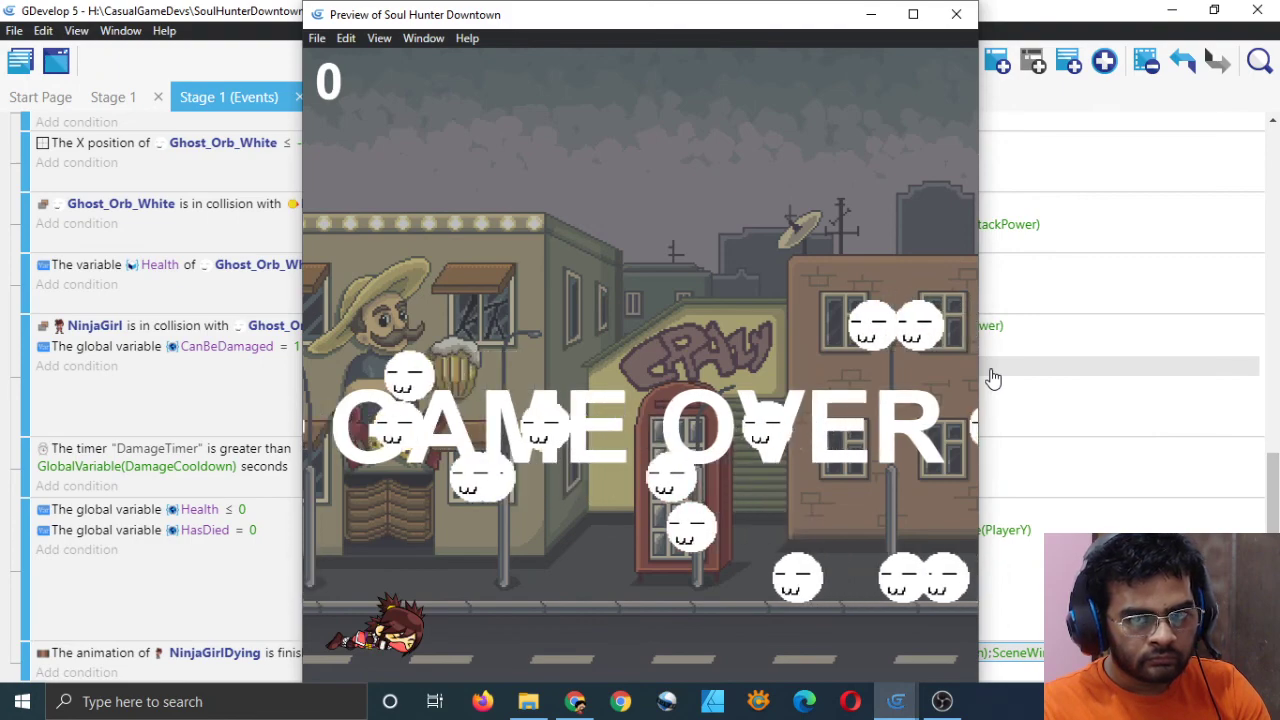
Close the running preview and return to the Stage 1 scene editor
left_click(943, 16)
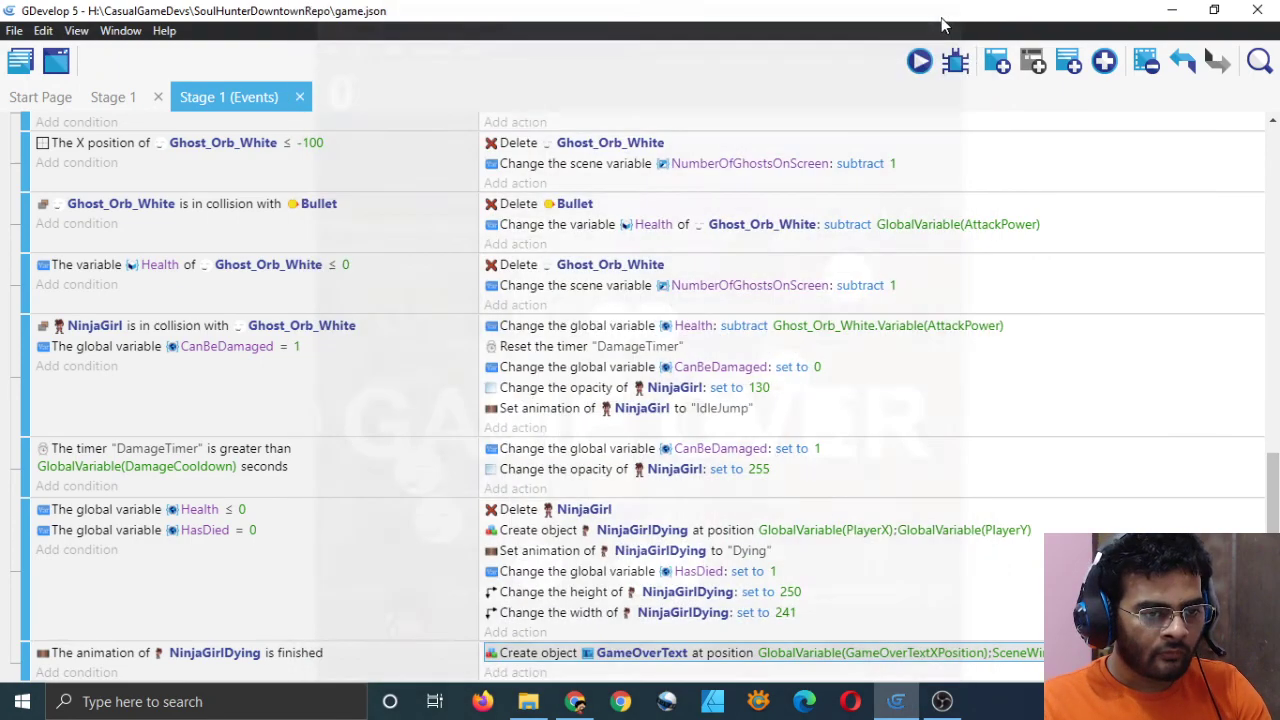
left_click(113, 97)
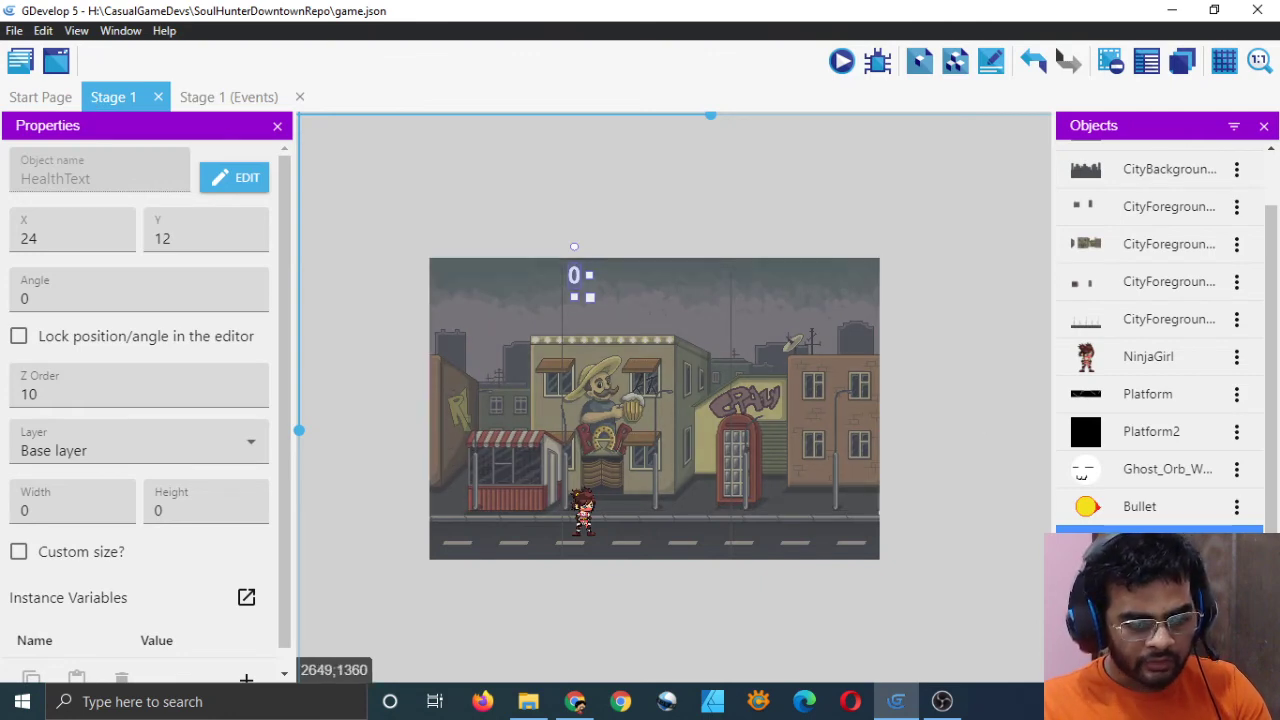
Change NinjaGirlDying's Dying frame time from 0.033 to 0.08 seconds and preview it
double_click(1185, 540)
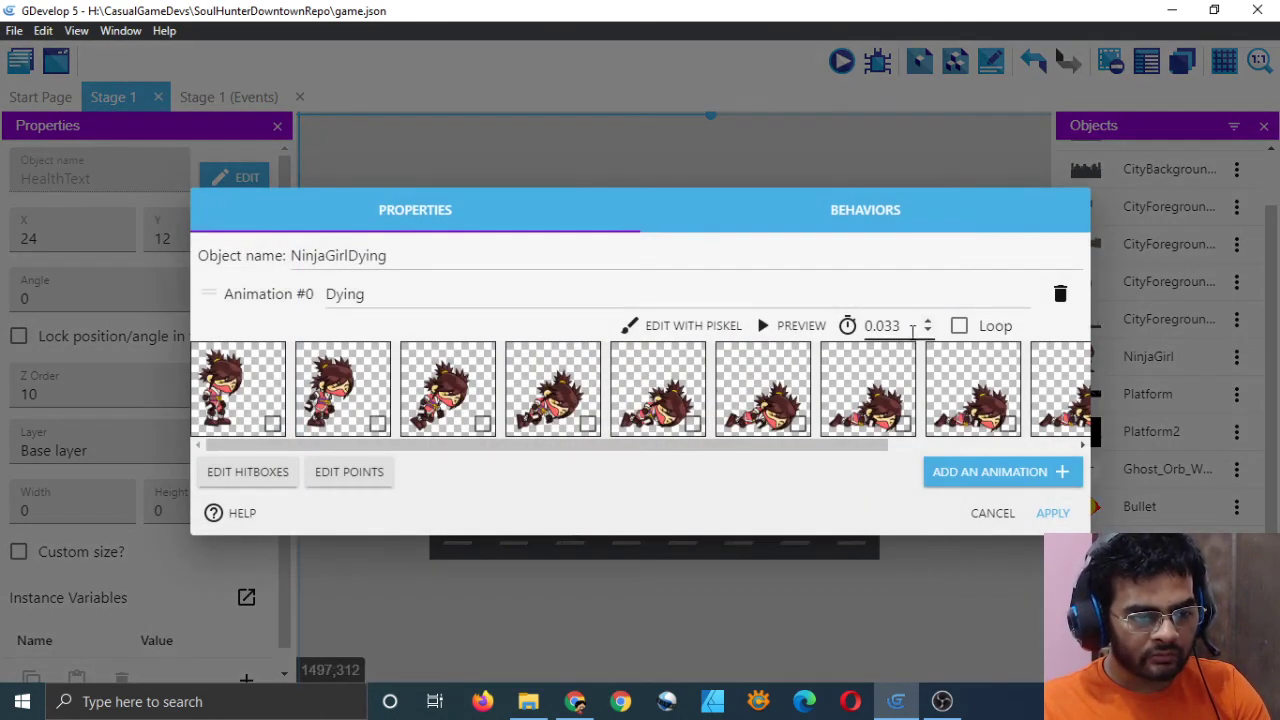
key("BackSpace")
key("BackSpace")
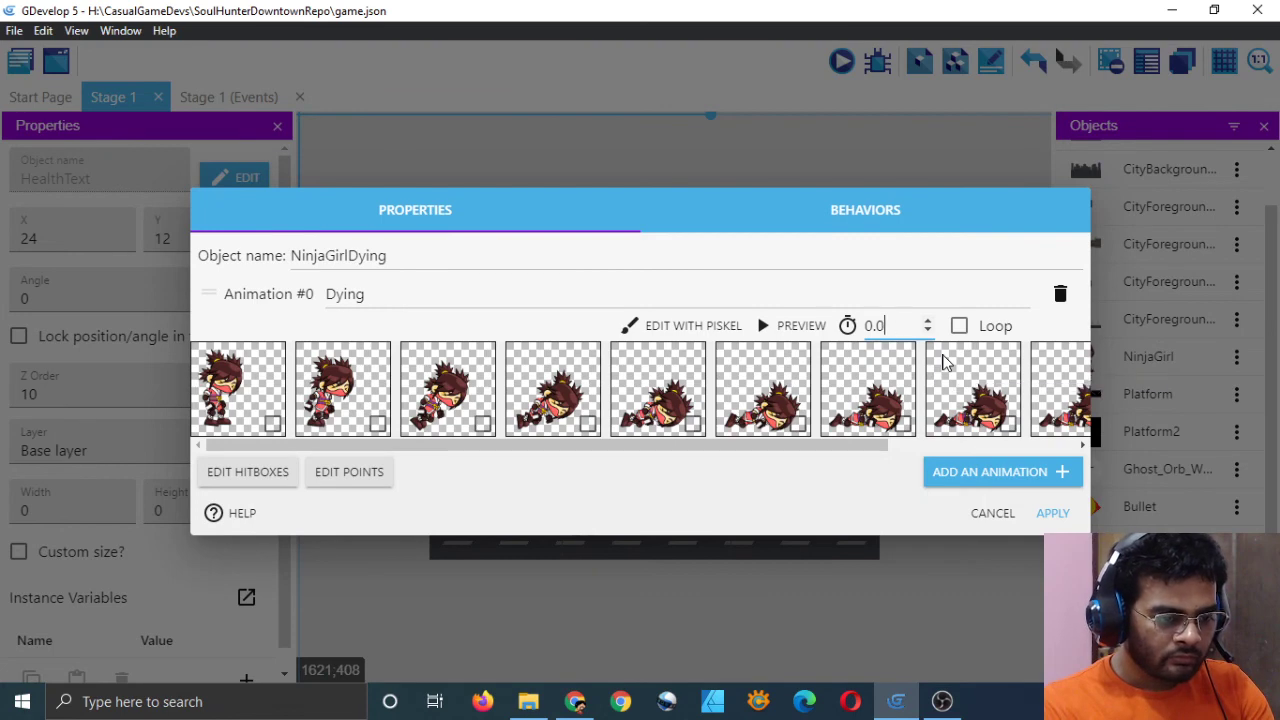
type("8")
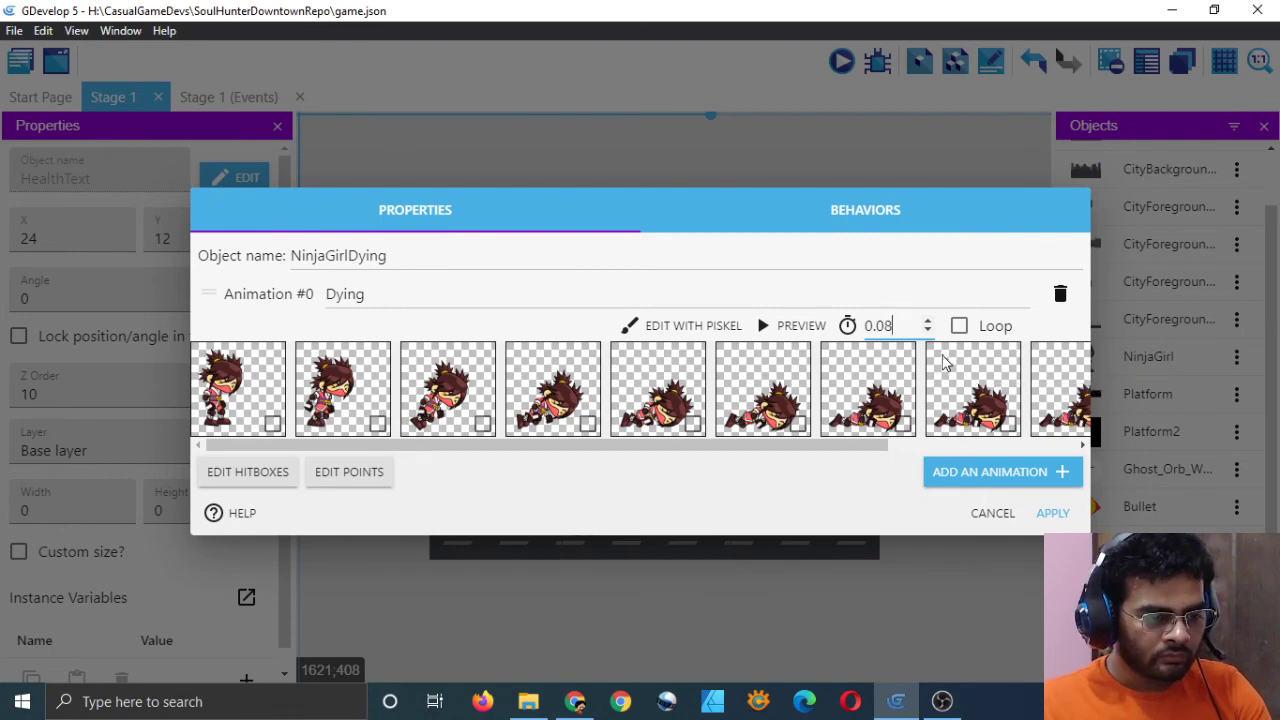
left_click(790, 326)
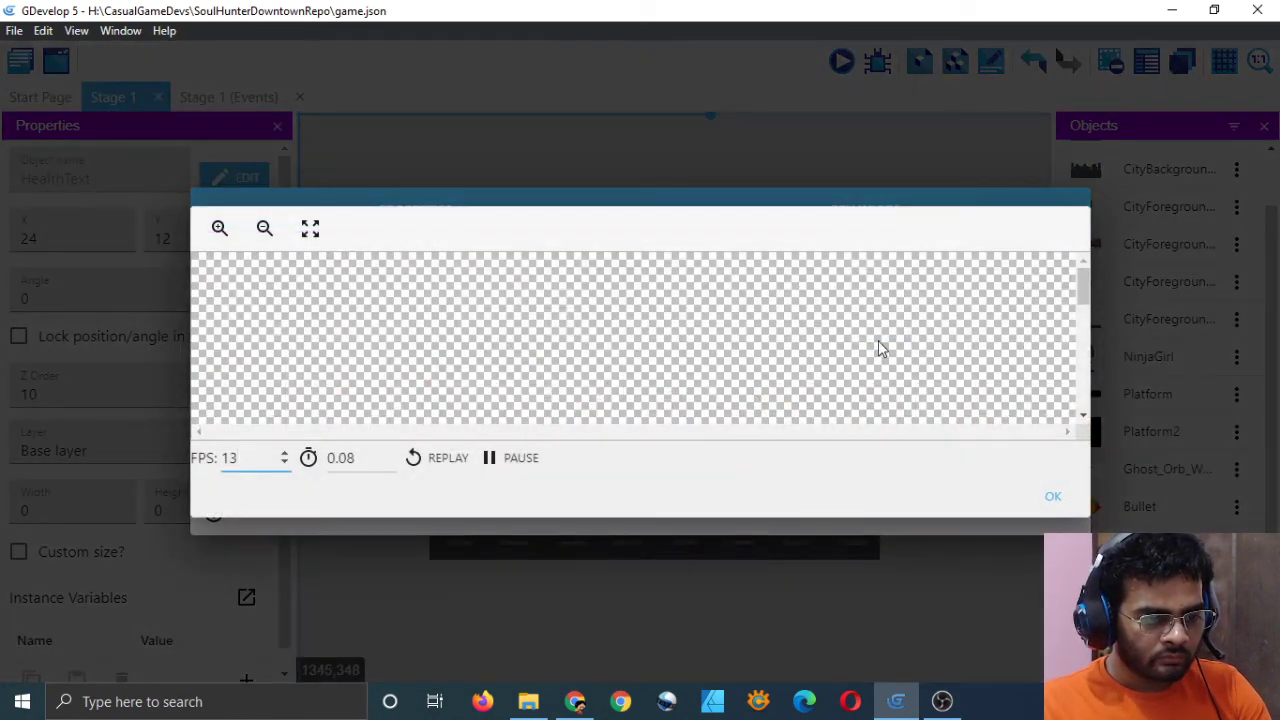
scroll(878, 345, "down", 3)
scroll(880, 345, "up", 3)
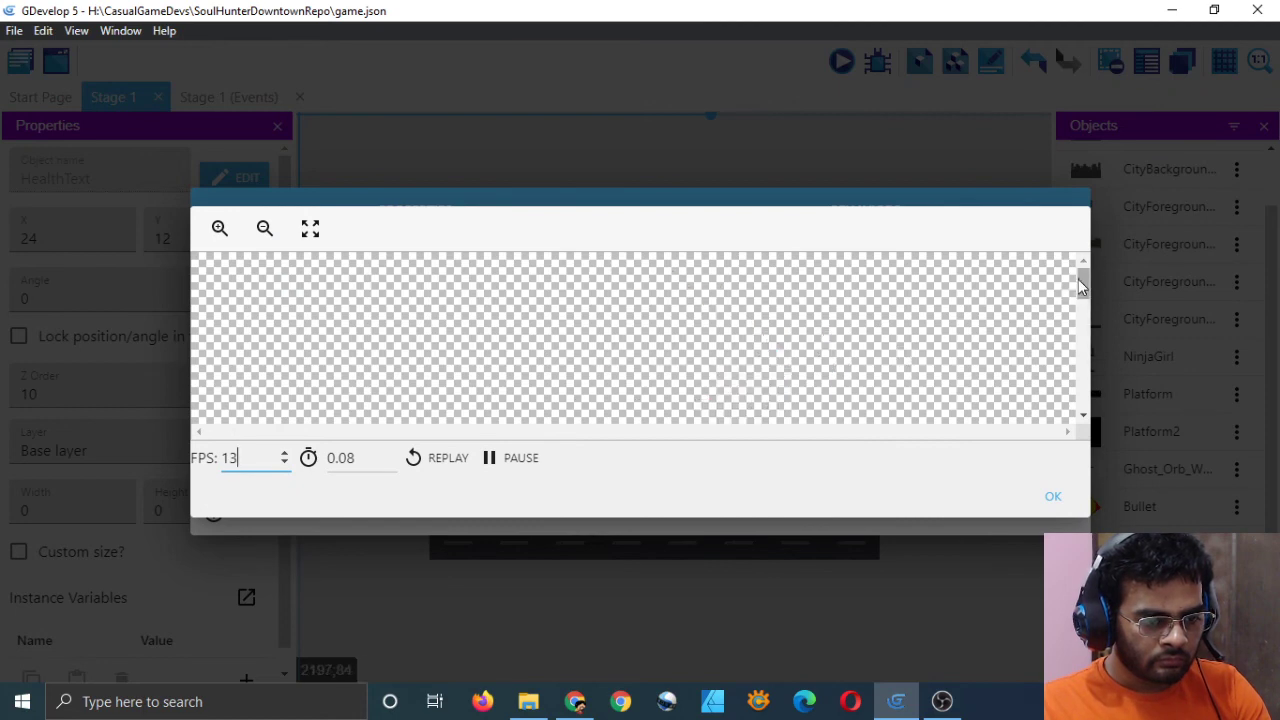
Replay the slower Dying animation, then apply the change and save
left_click_drag(1078, 285, 1085, 350)
scroll(929, 371, "down", 3)
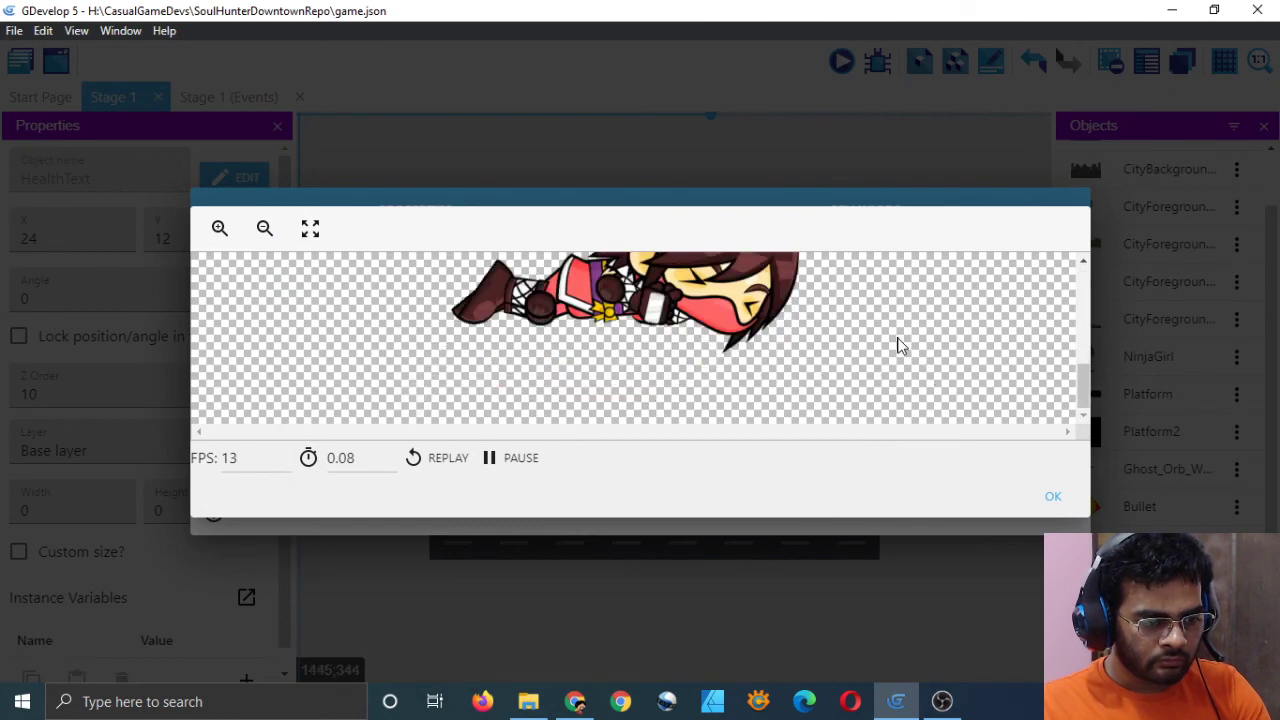
scroll(1083, 370, "up", 1)
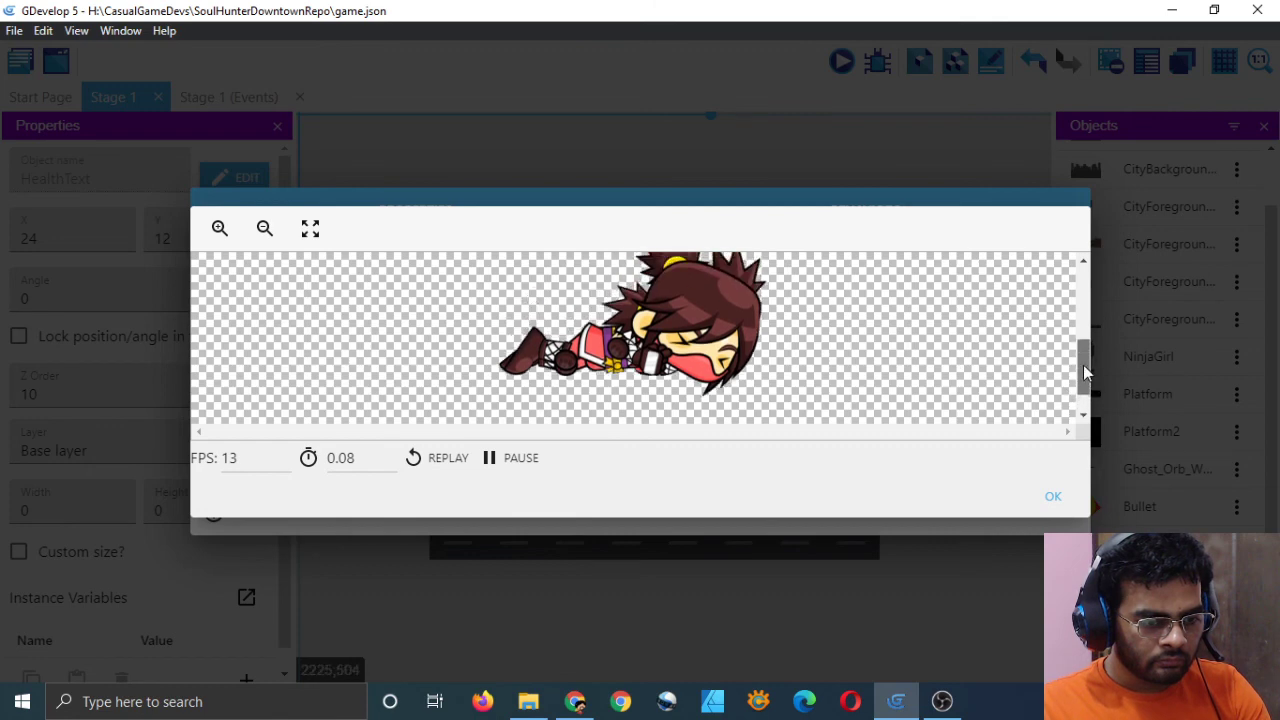
scroll(917, 357, "down", 3, "ctrl")
left_click(445, 464)
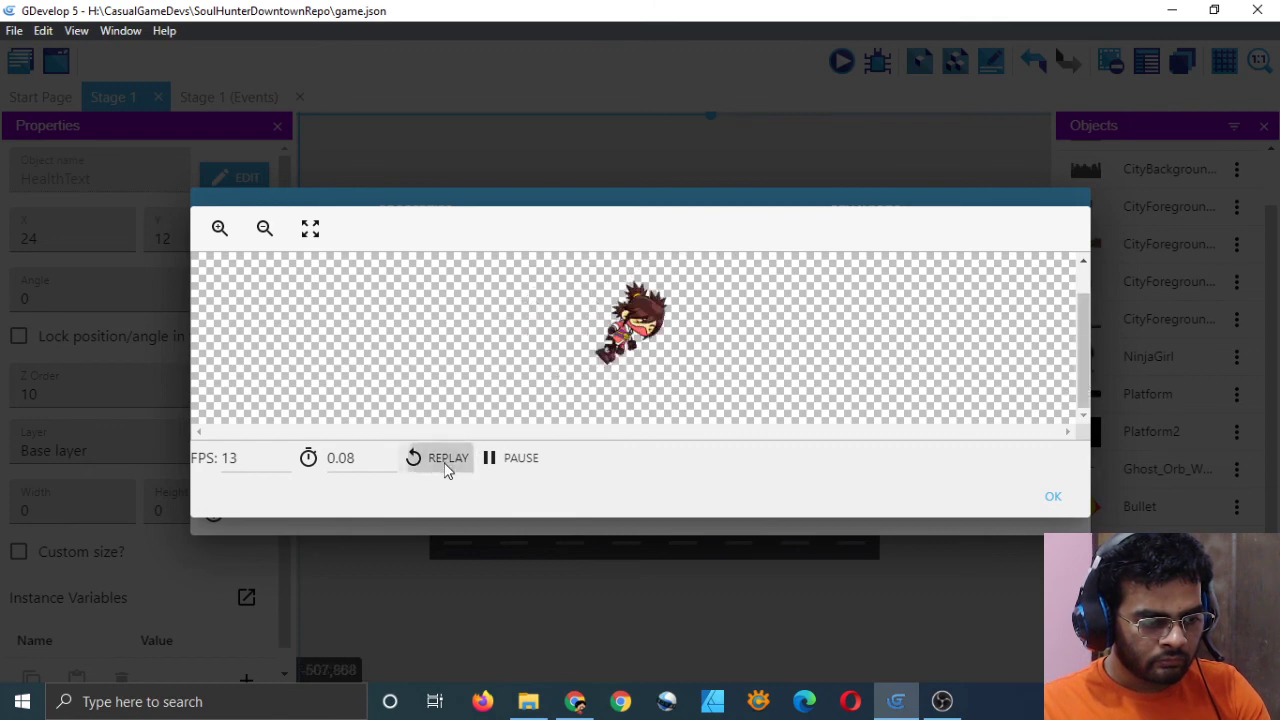
left_click(1053, 497)
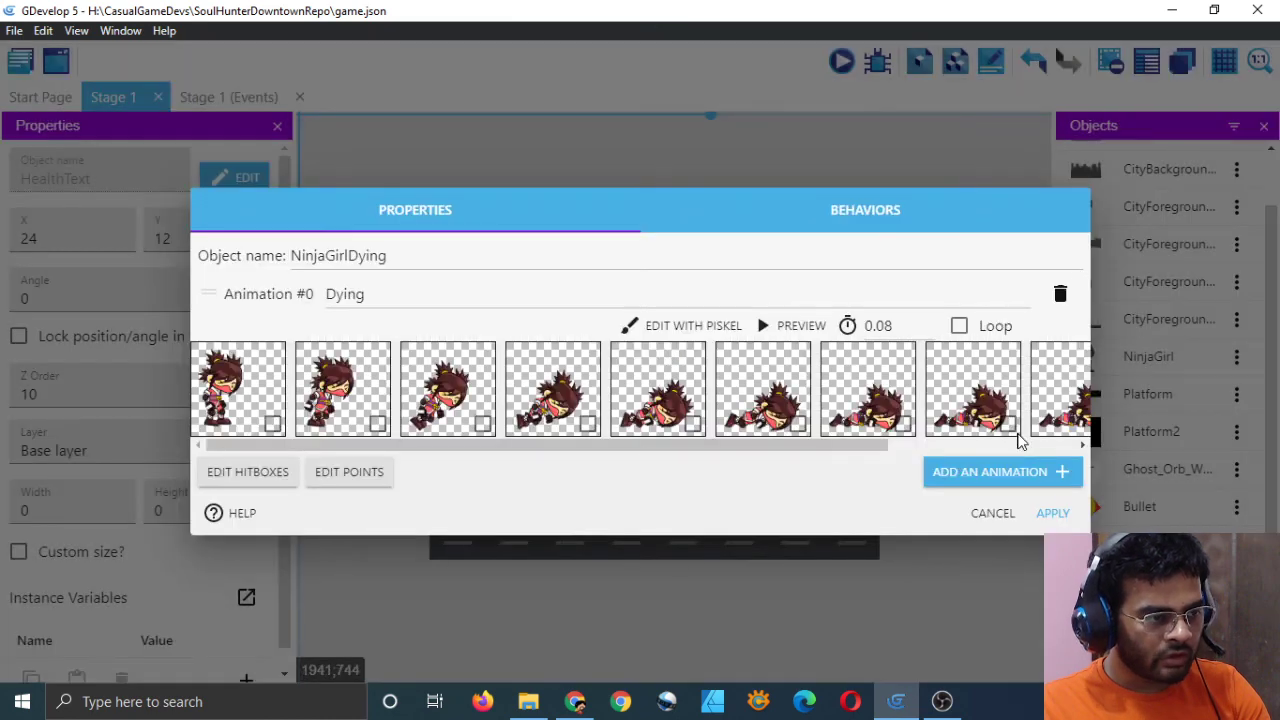
left_click(1051, 513)
key("ctrl+s")
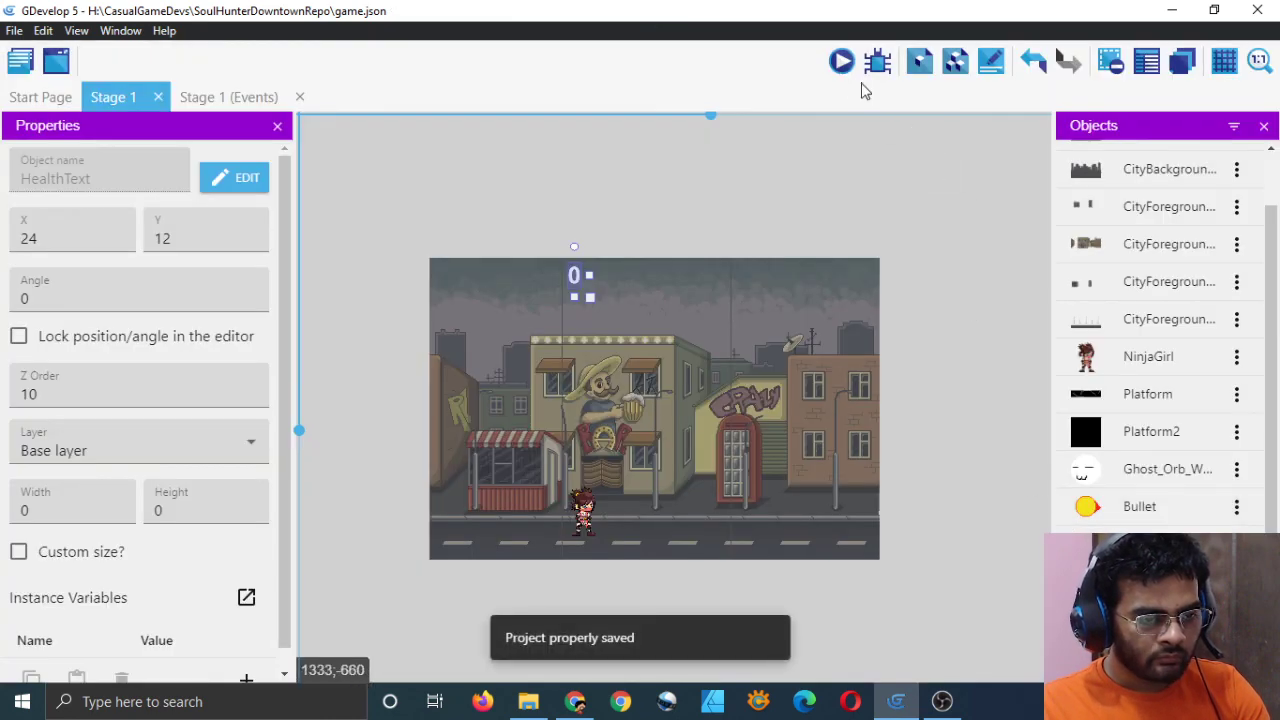
left_click(853, 89)
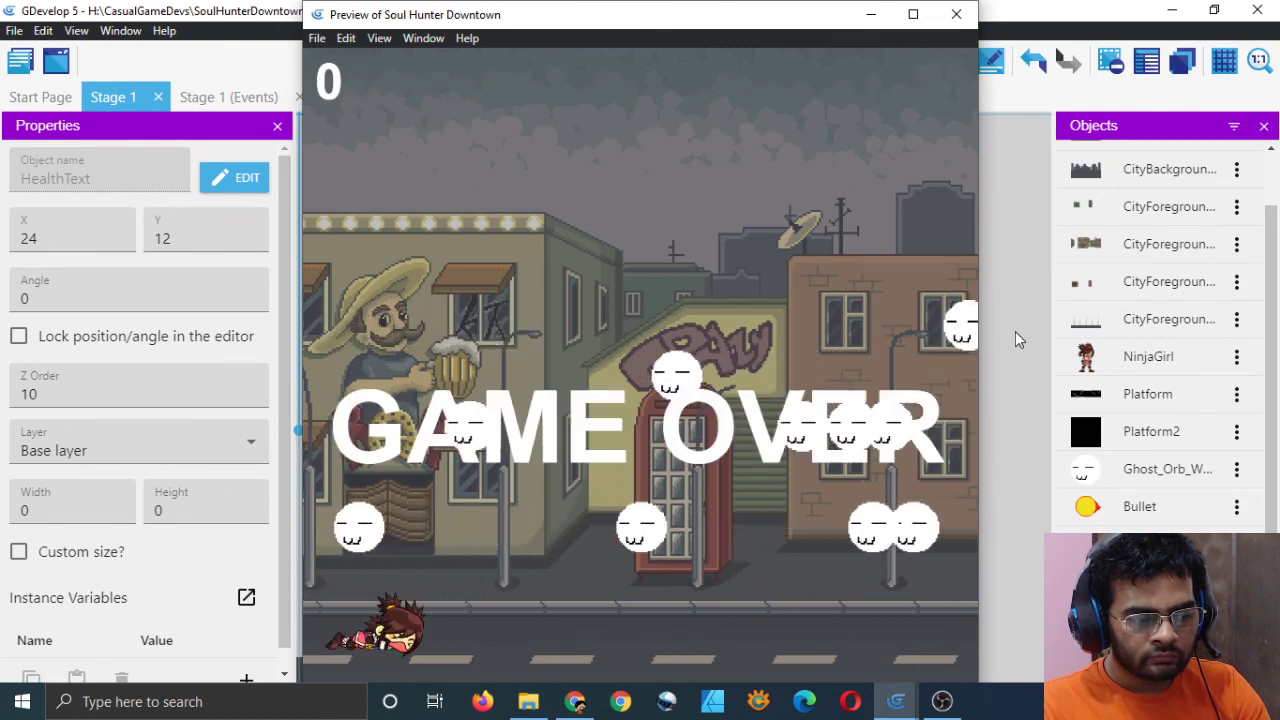
left_click(956, 14)
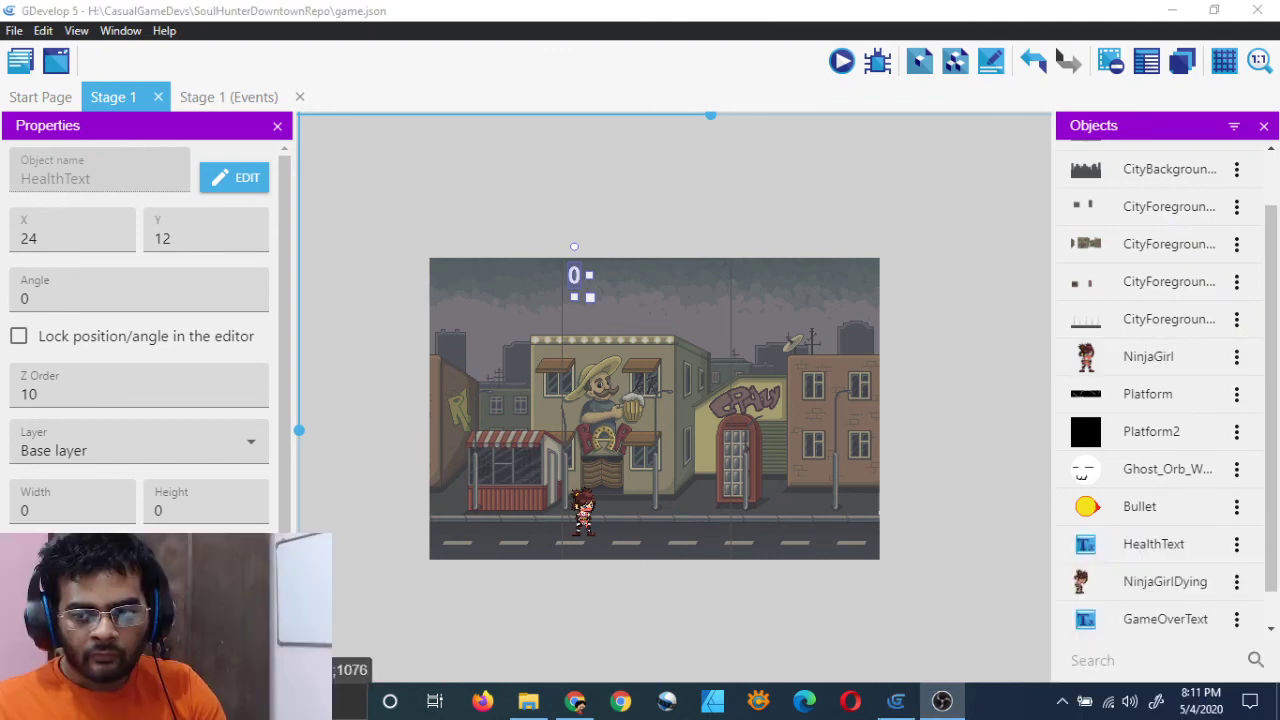
left_click_drag(1122, 591, 1127, 594)
double_click(1127, 584)
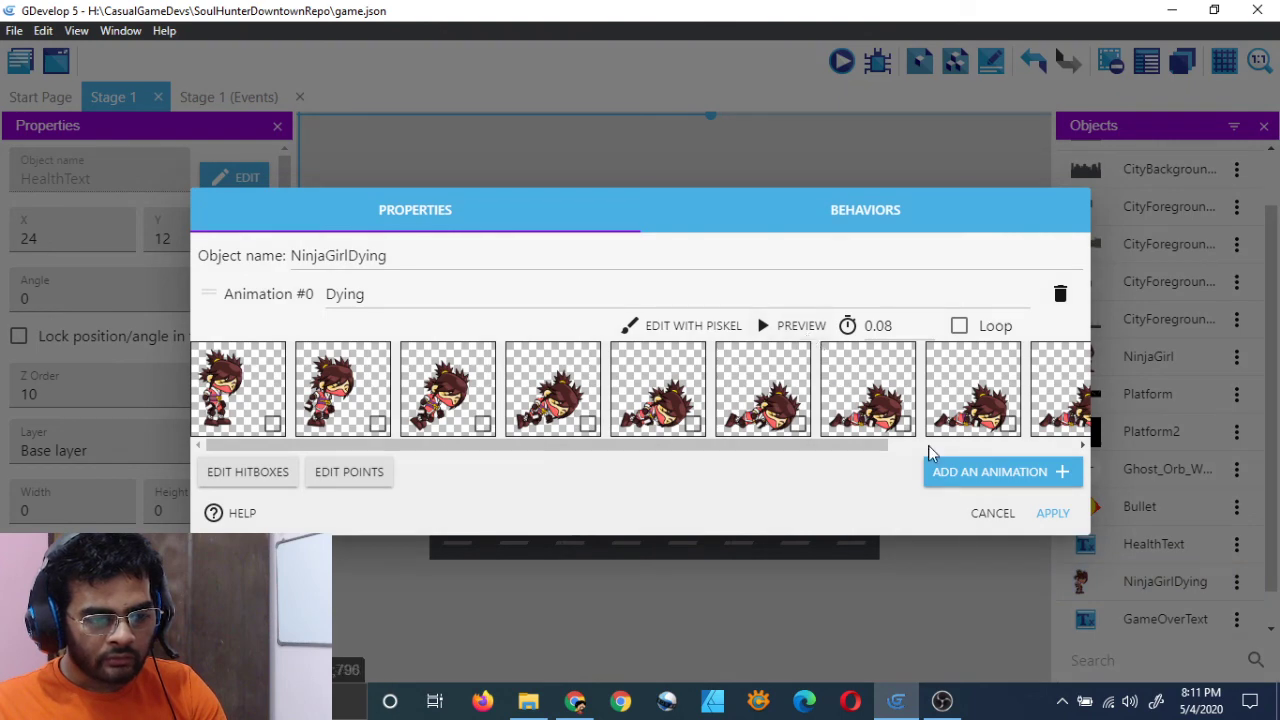
left_click(990, 514)
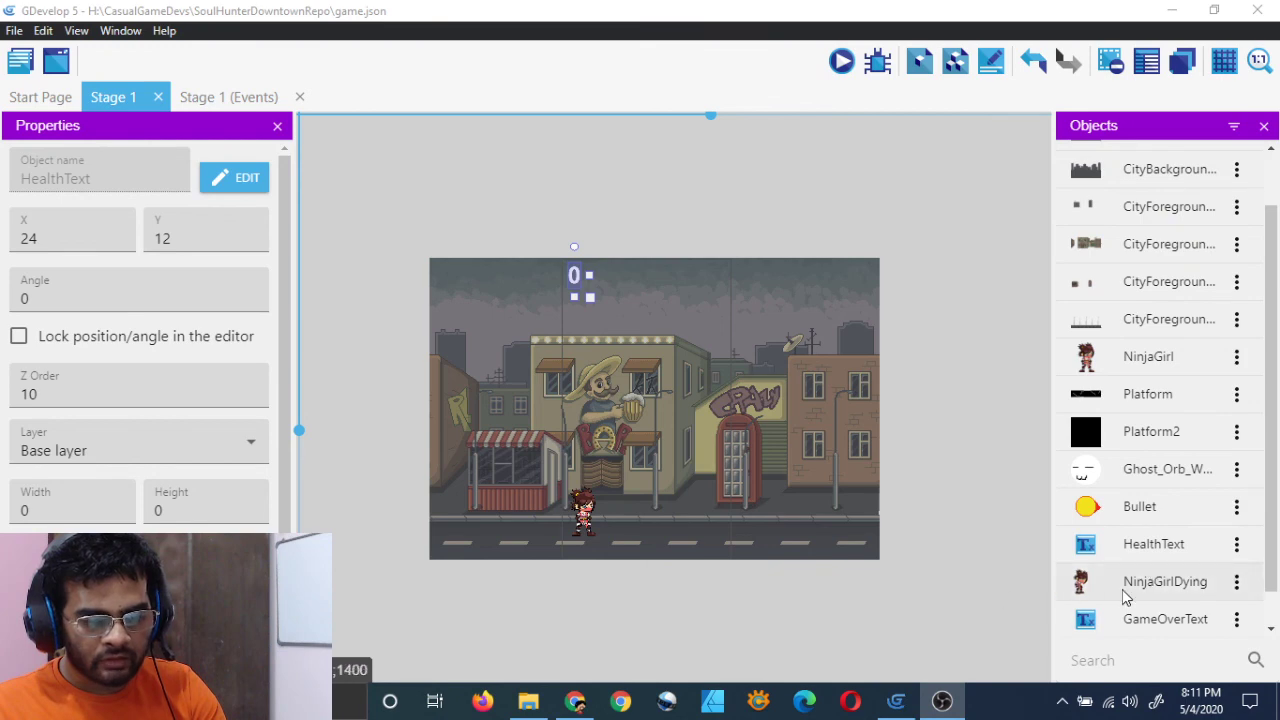
double_click(1143, 549)
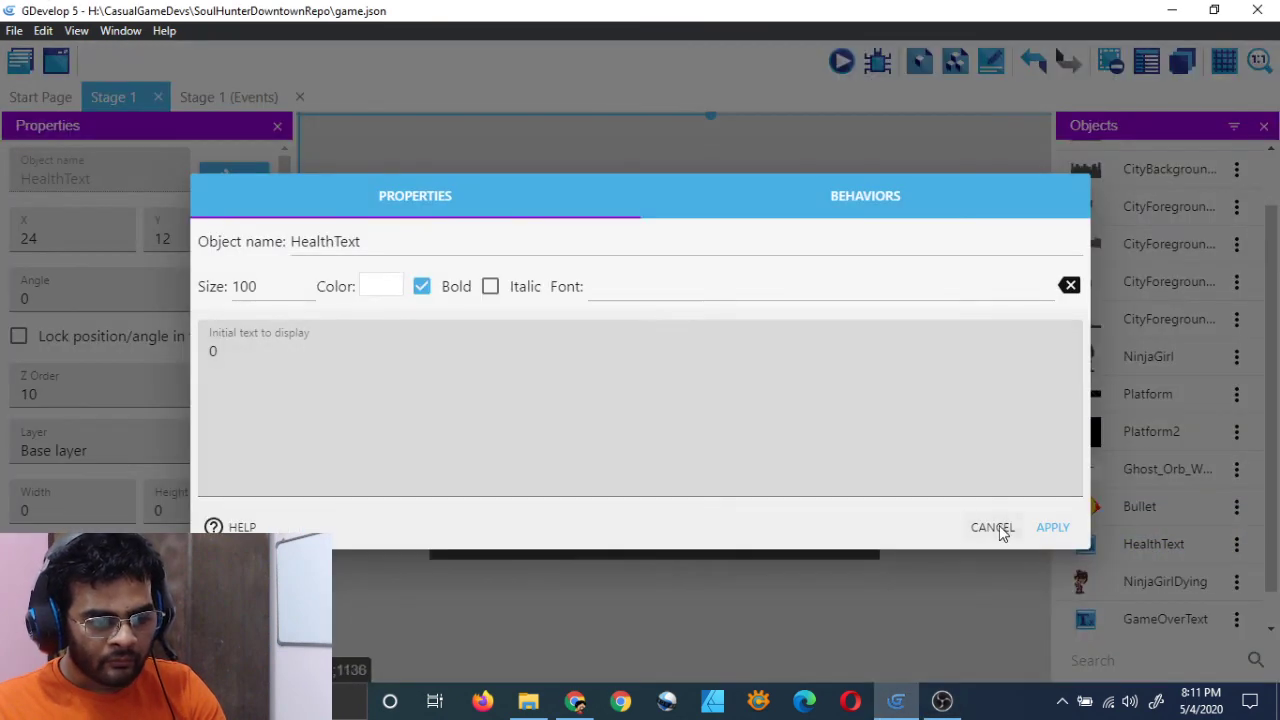
left_click(991, 528)
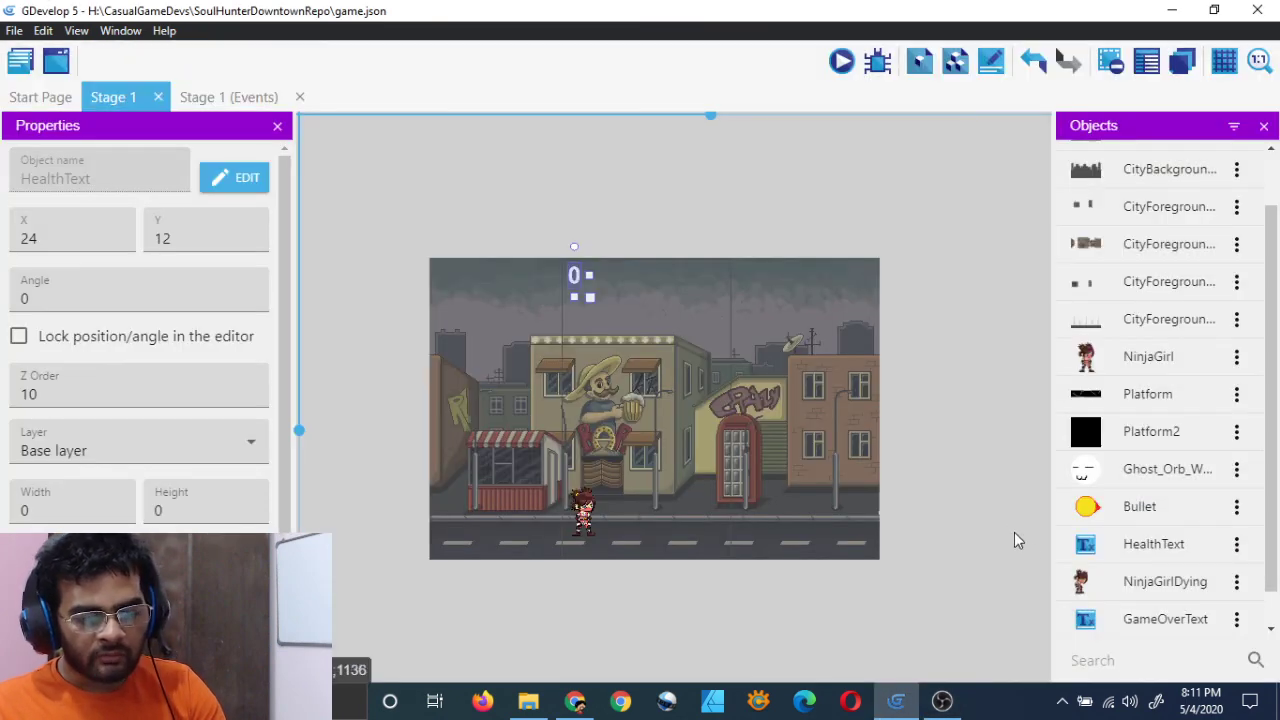
left_click(1237, 589)
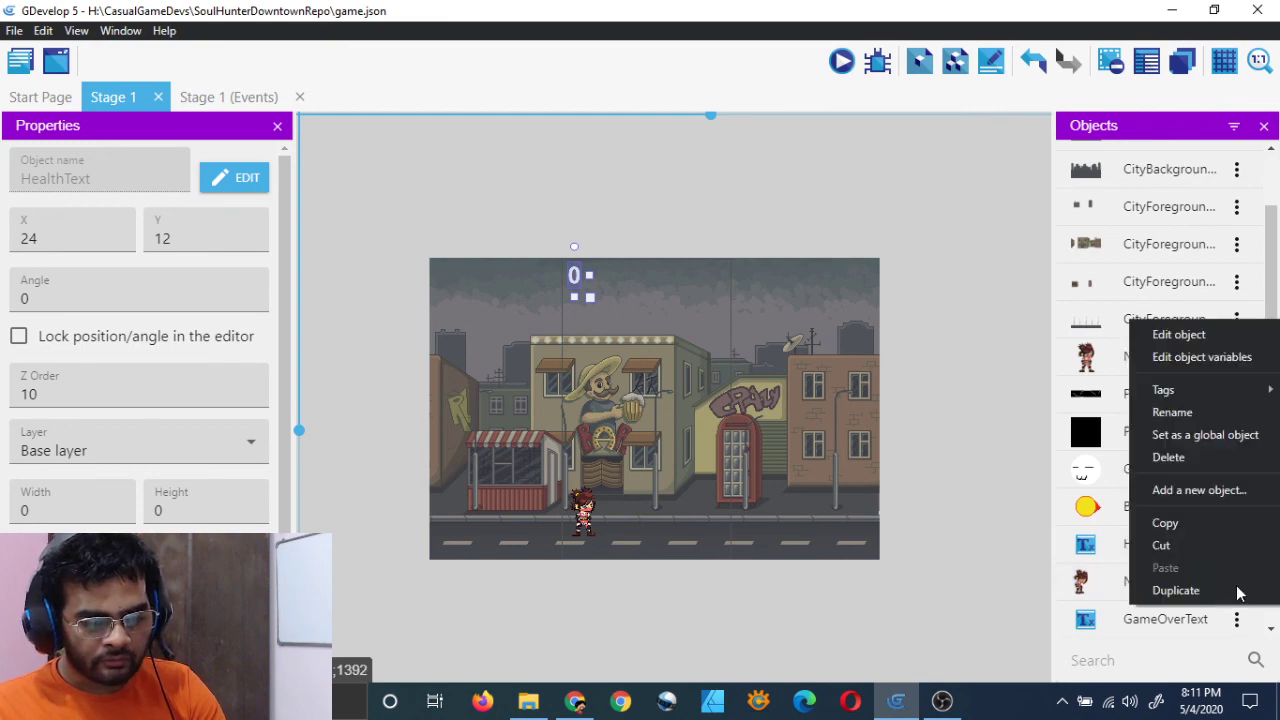
left_click(1205, 359)
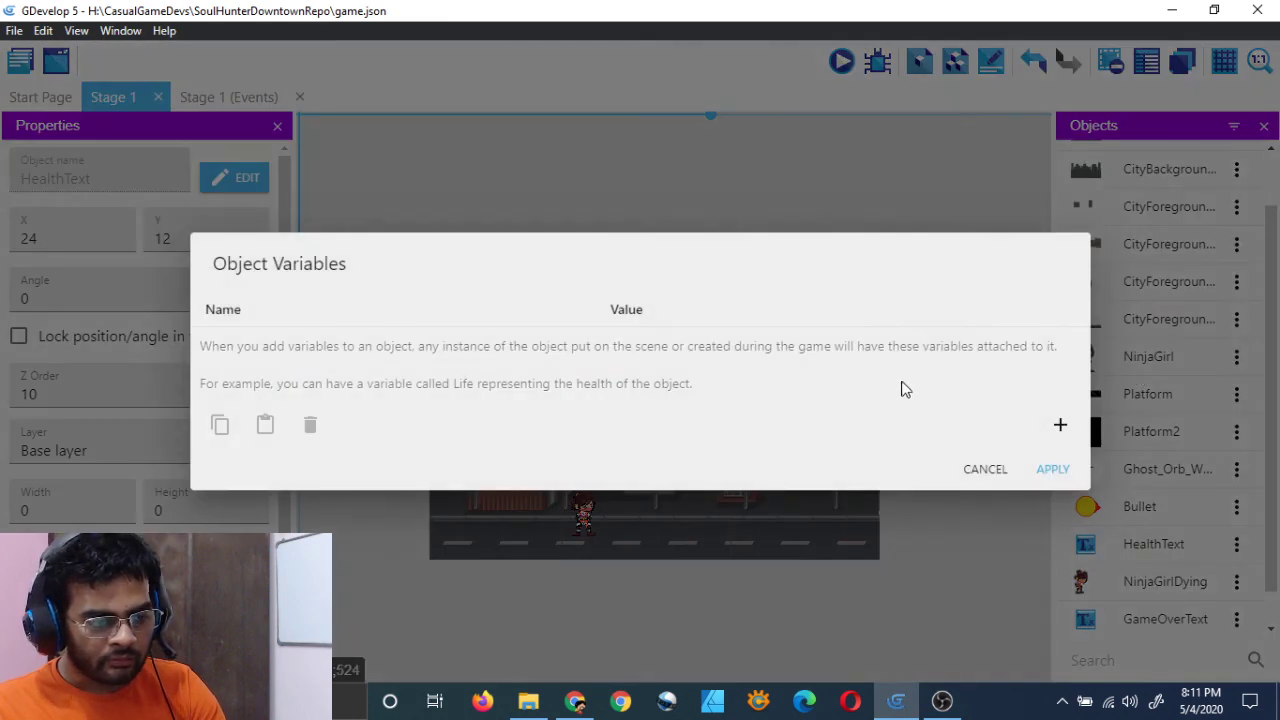
left_click(984, 469)
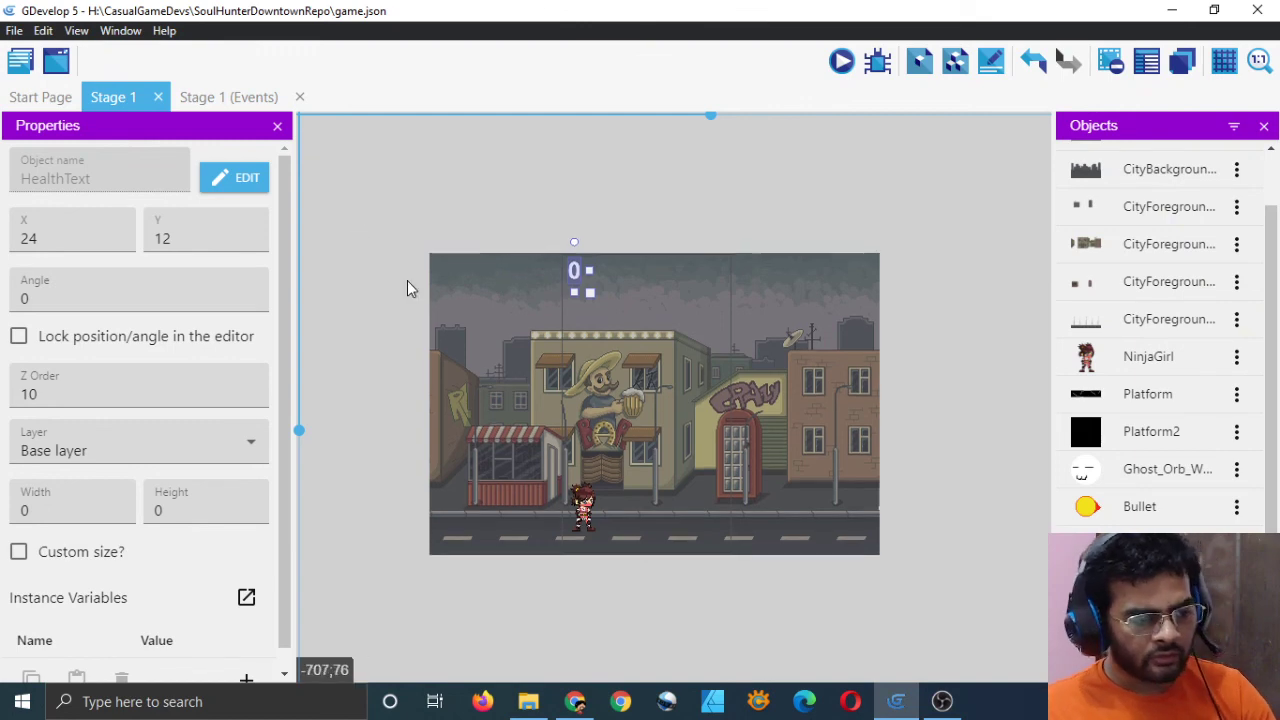
scroll(440, 309, "down", 2)
scroll(441, 309, "up", 1)
scroll(441, 310, "up", 1)
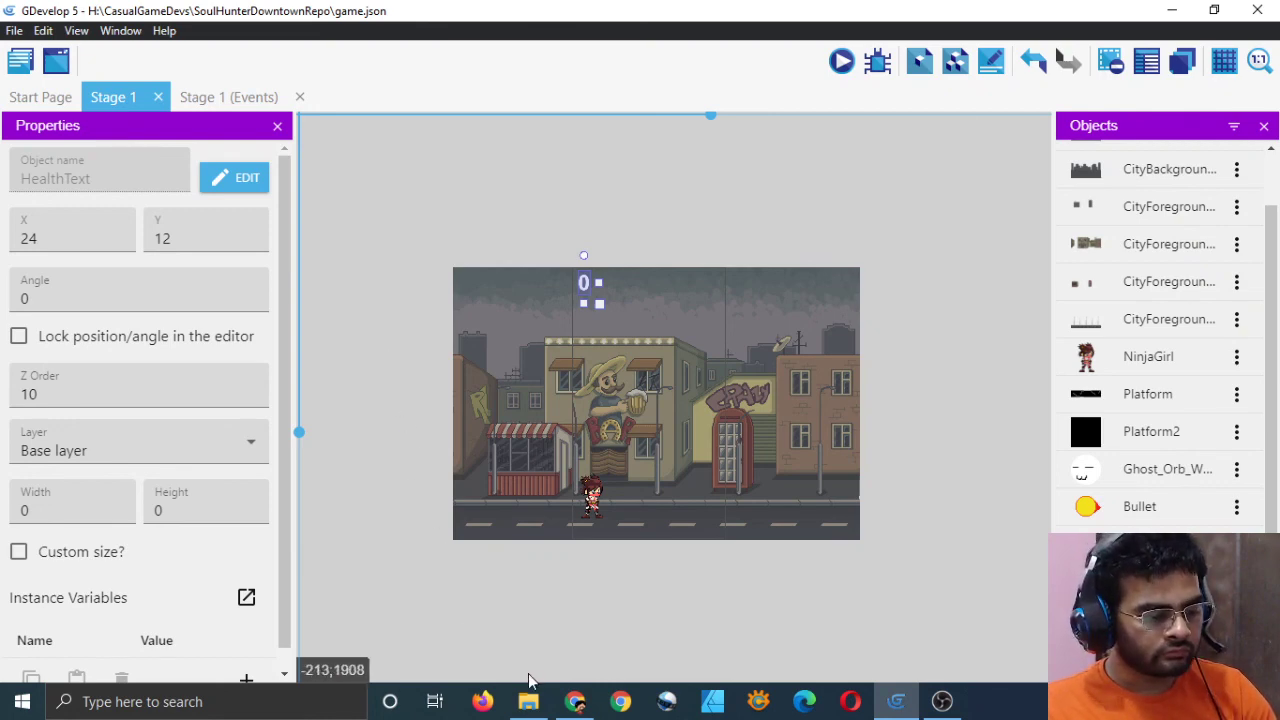
Open Git Bash in the SoulHunterDowntownRepo folder and centre the terminal window
left_click(560, 620)
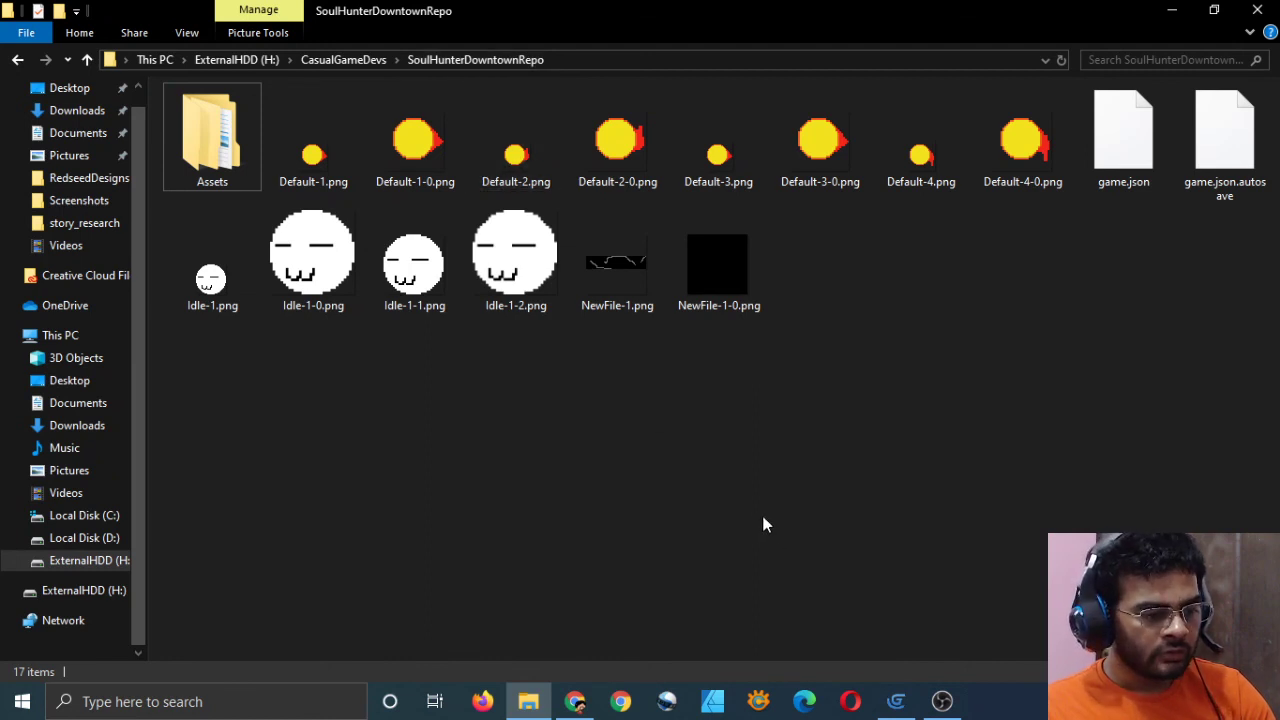
right_click(643, 449)
left_click(714, 354)
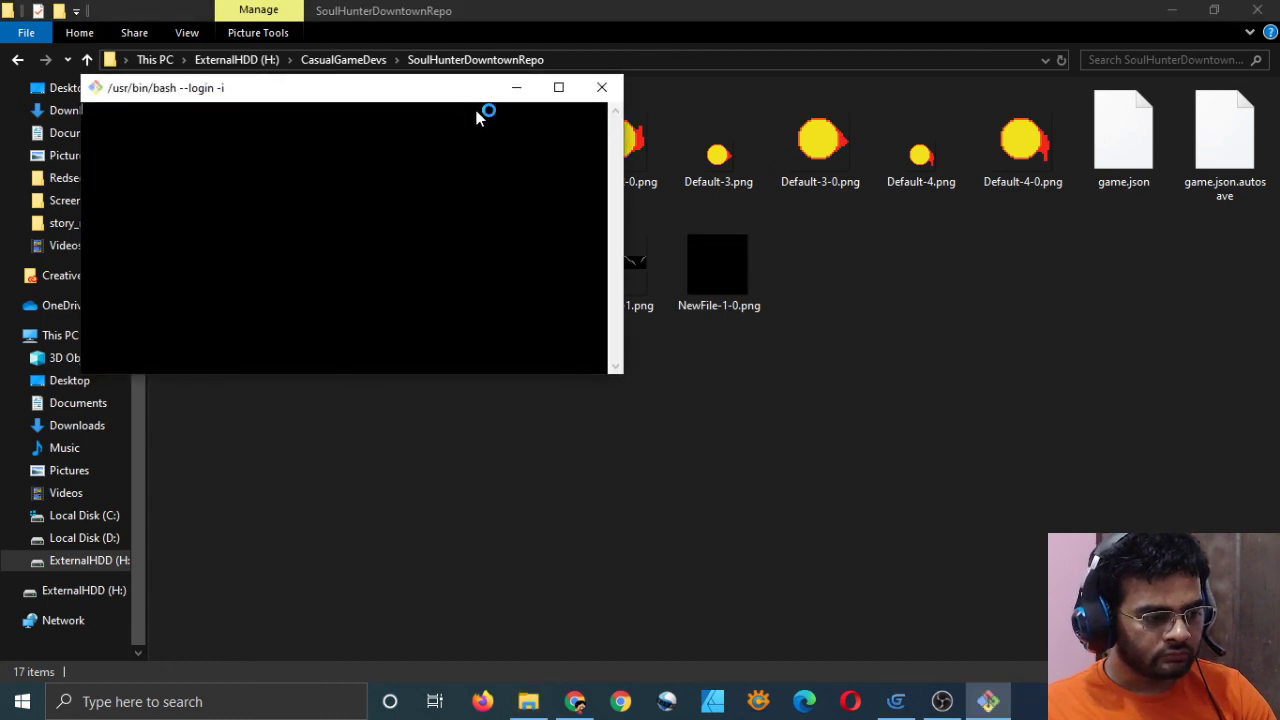
left_click_drag(460, 89, 822, 226)
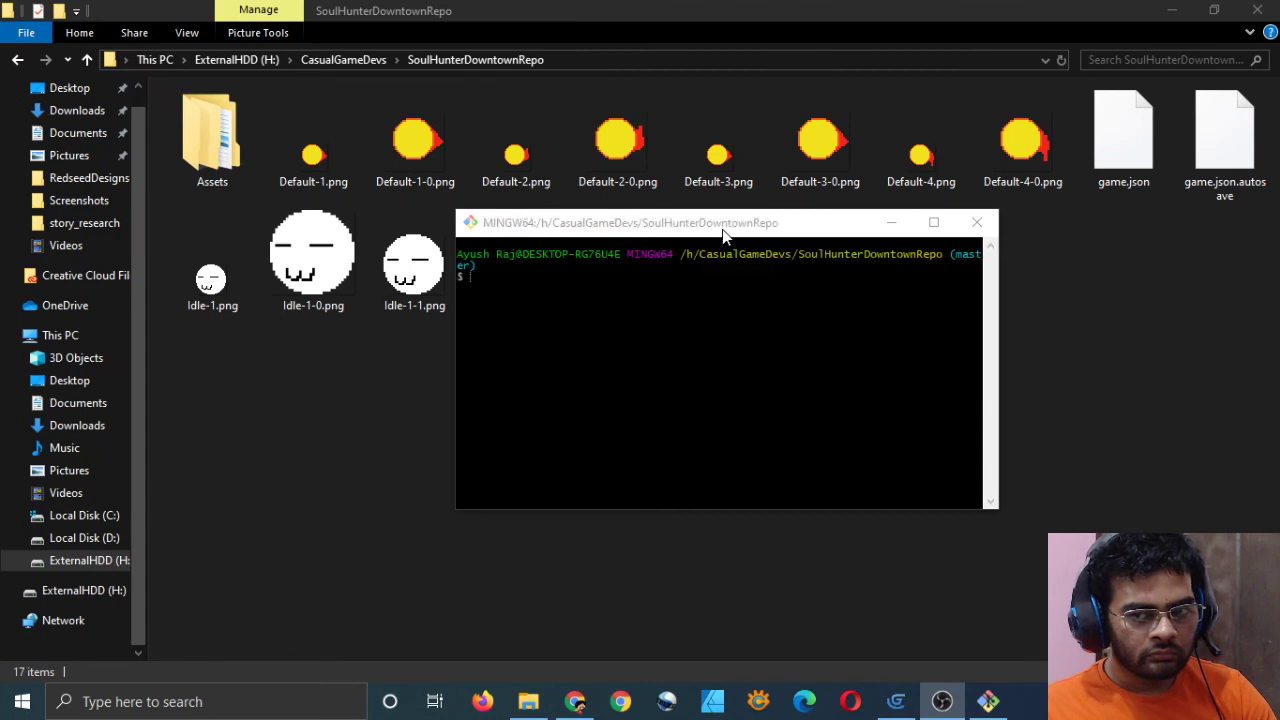
Check the repository status with git status and stage all changed files with git add
left_click_drag(724, 232, 692, 232)
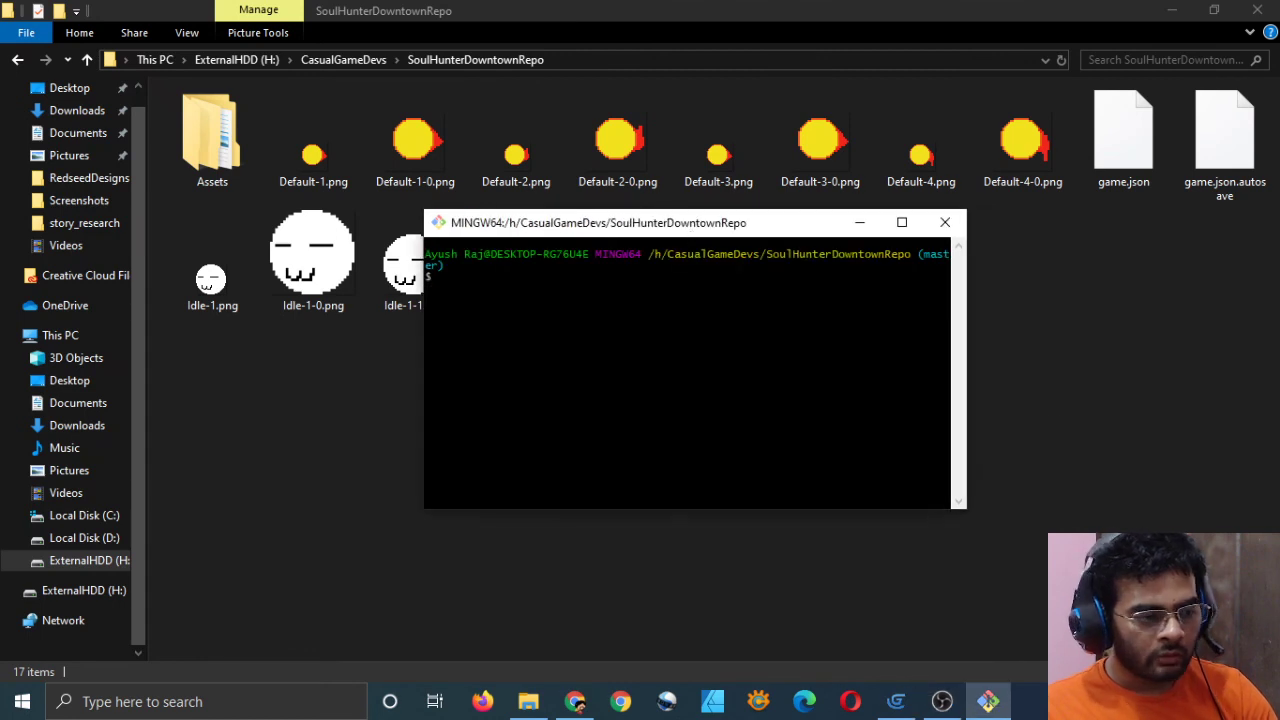
type("git status")
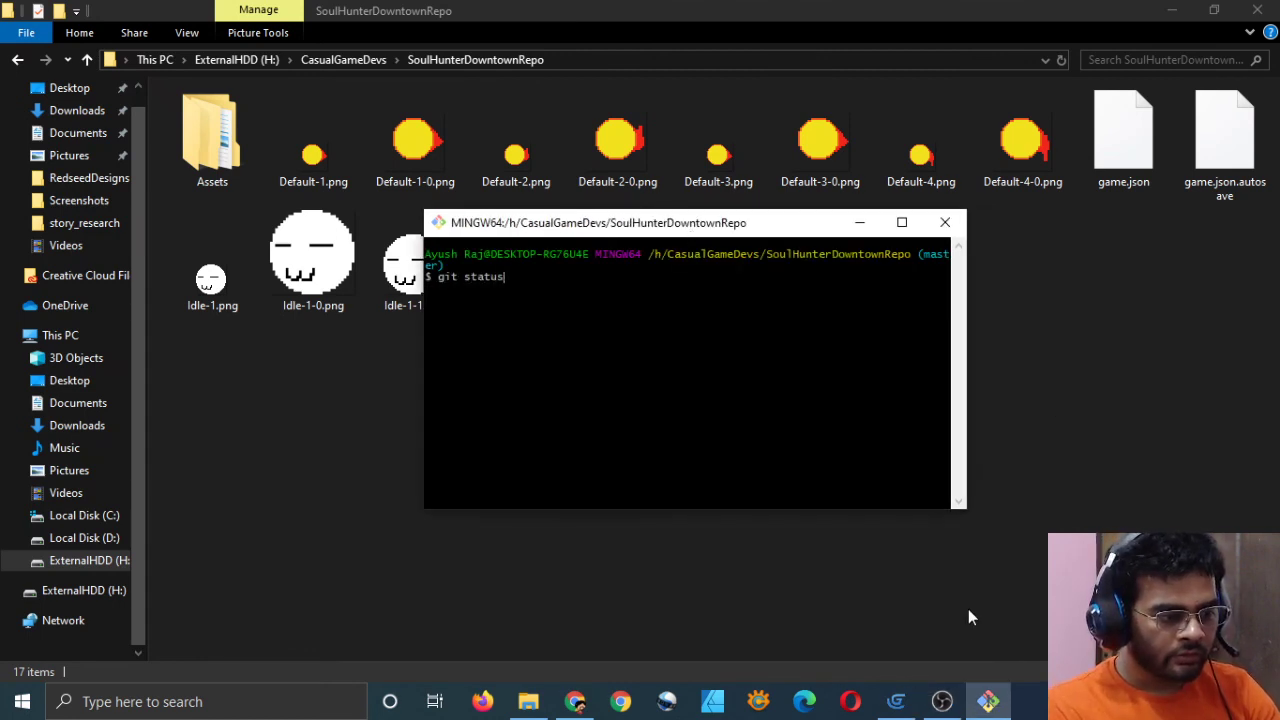
key("Return")
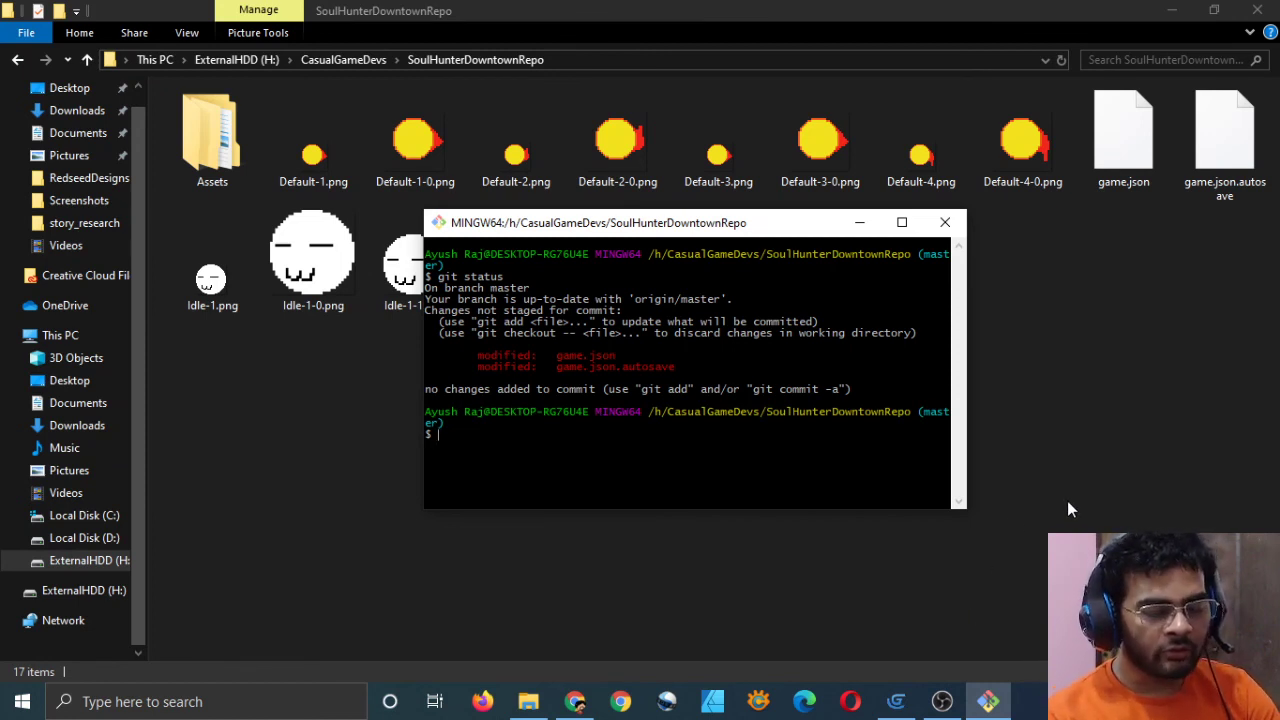
type("git add .")
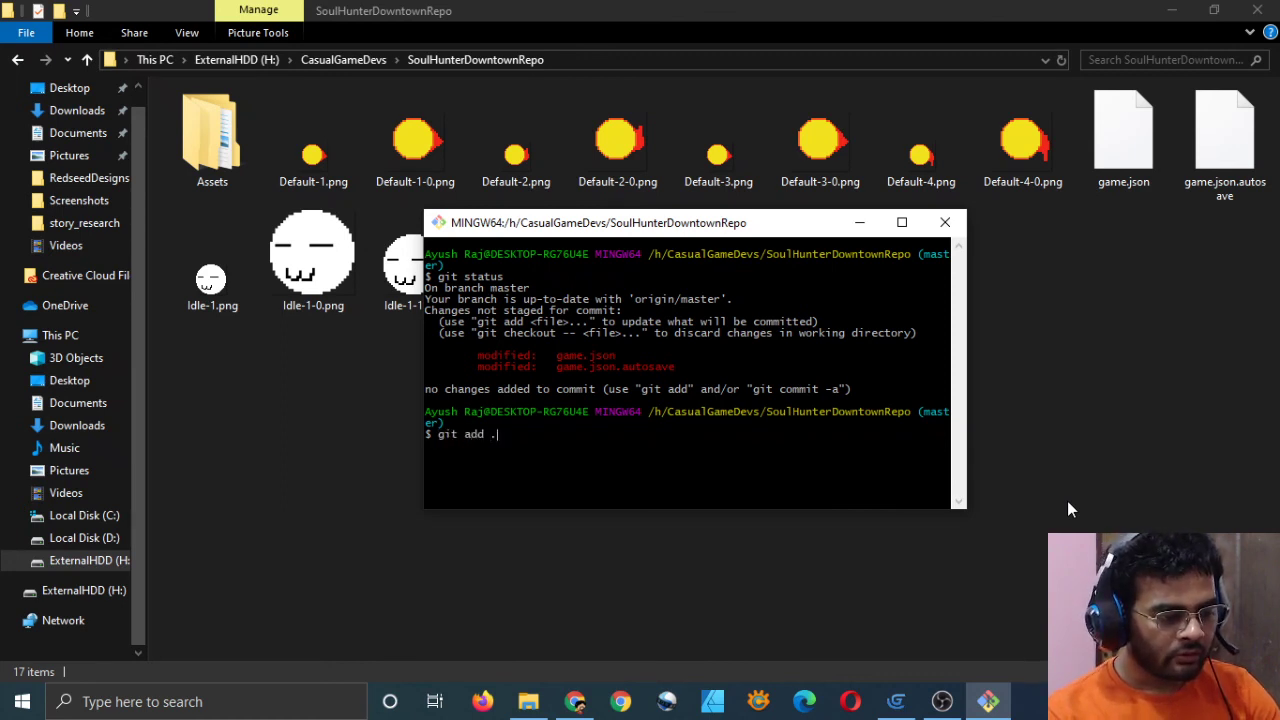
key("Return")
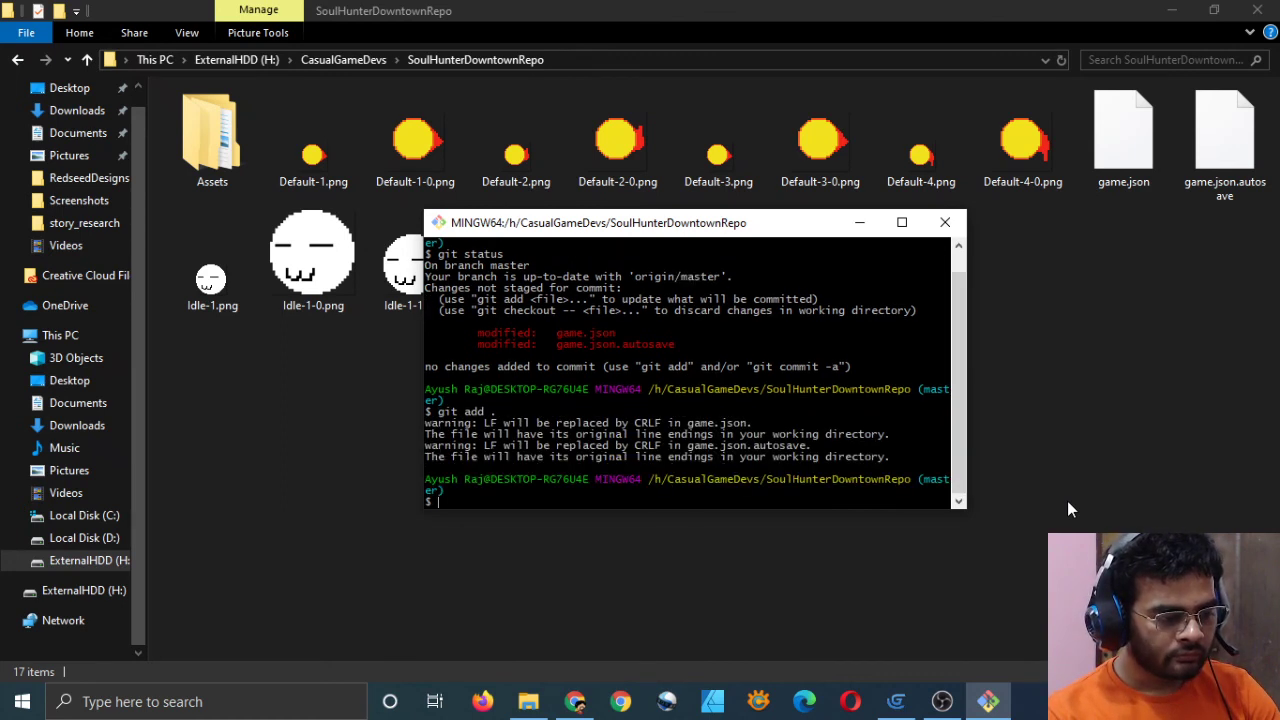
Commit the staged game.json files with the message 'Make Game Over System'
type("git commit -m")
type("\"")
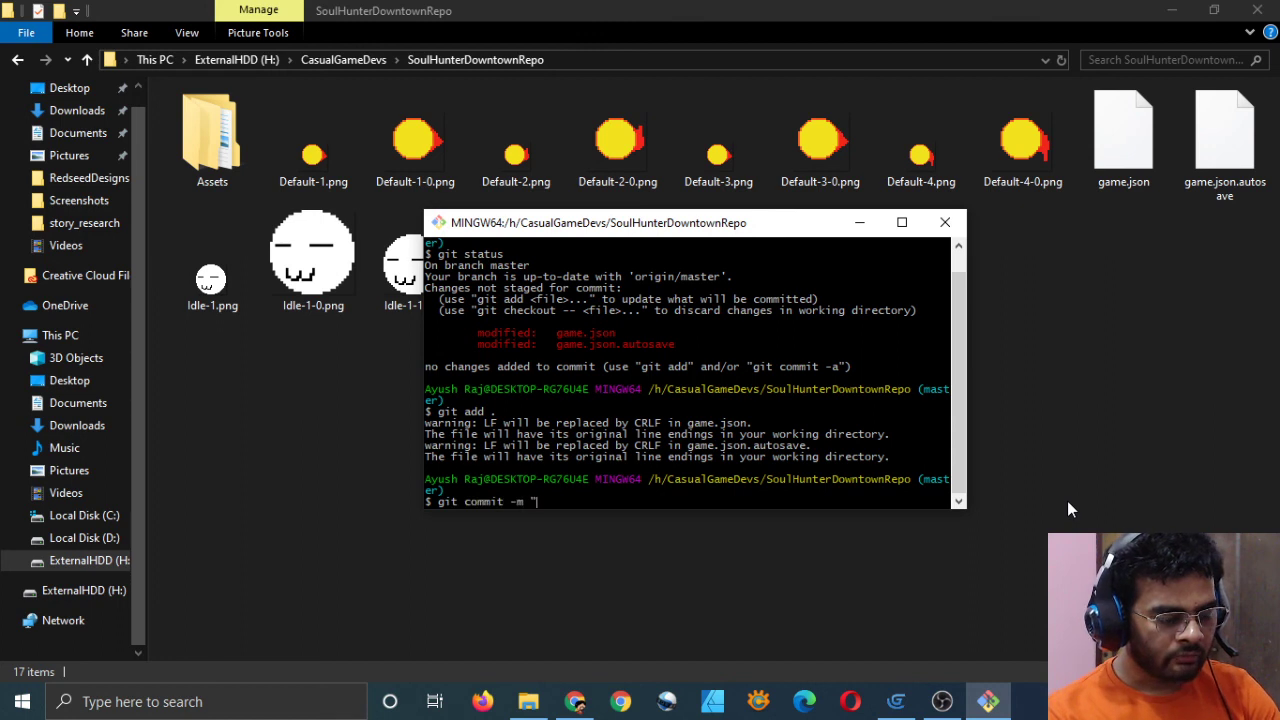
type("Make ")
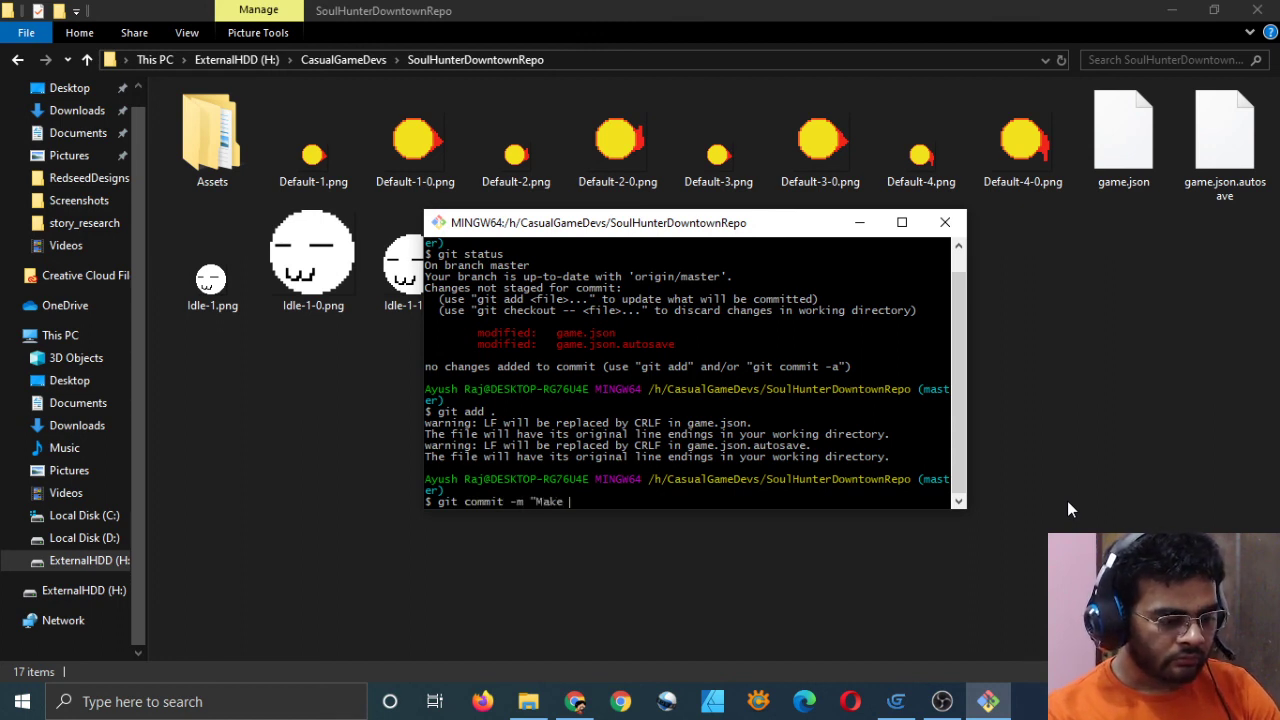
type("Game Ov")
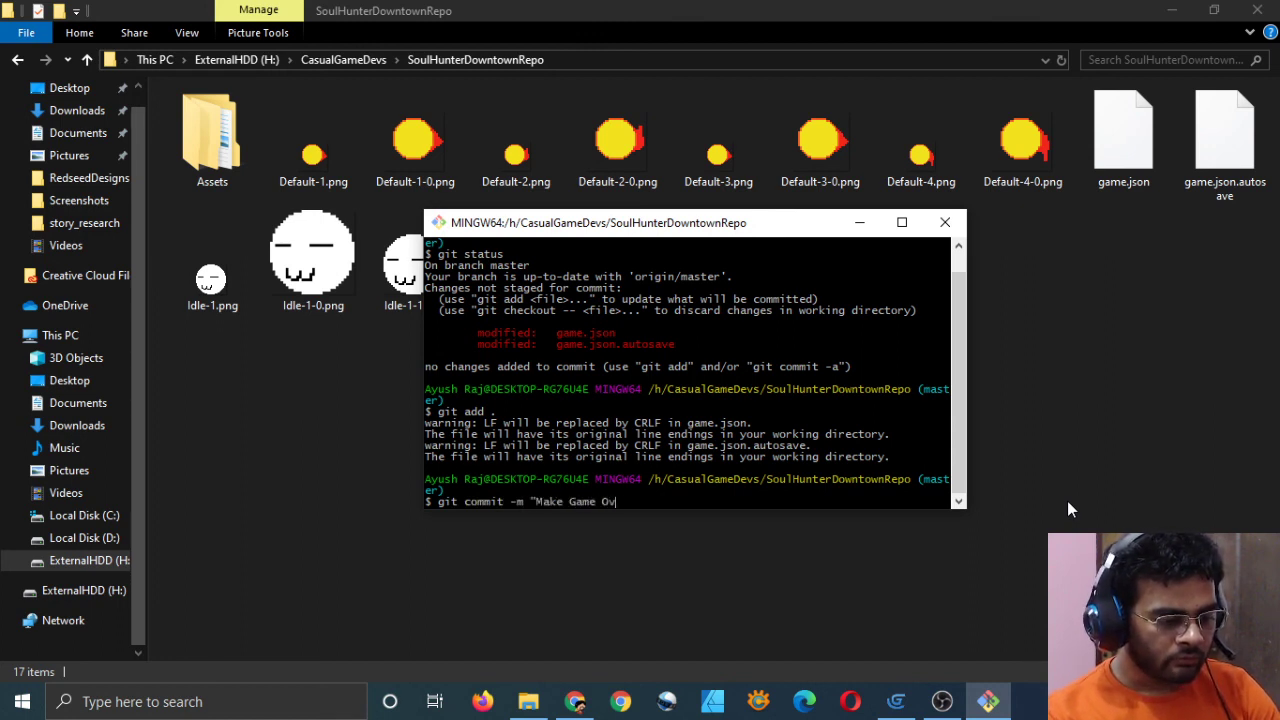
type("er System\"")
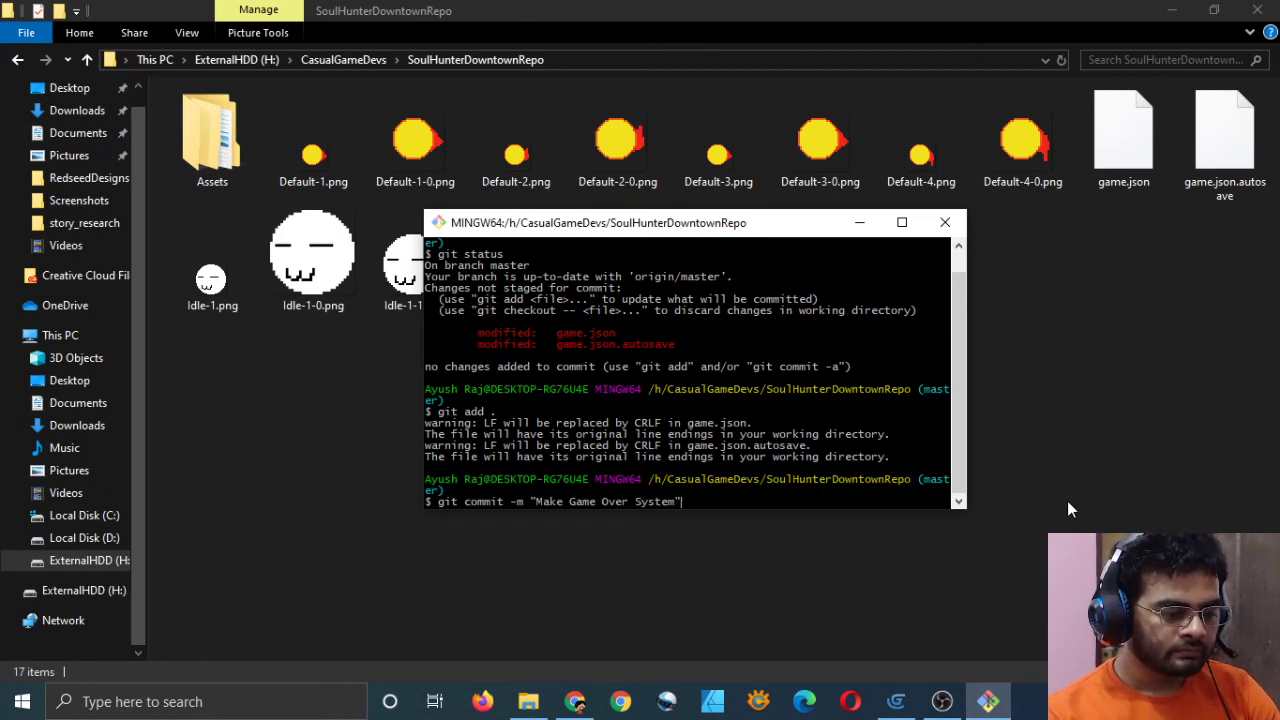
key("Return")
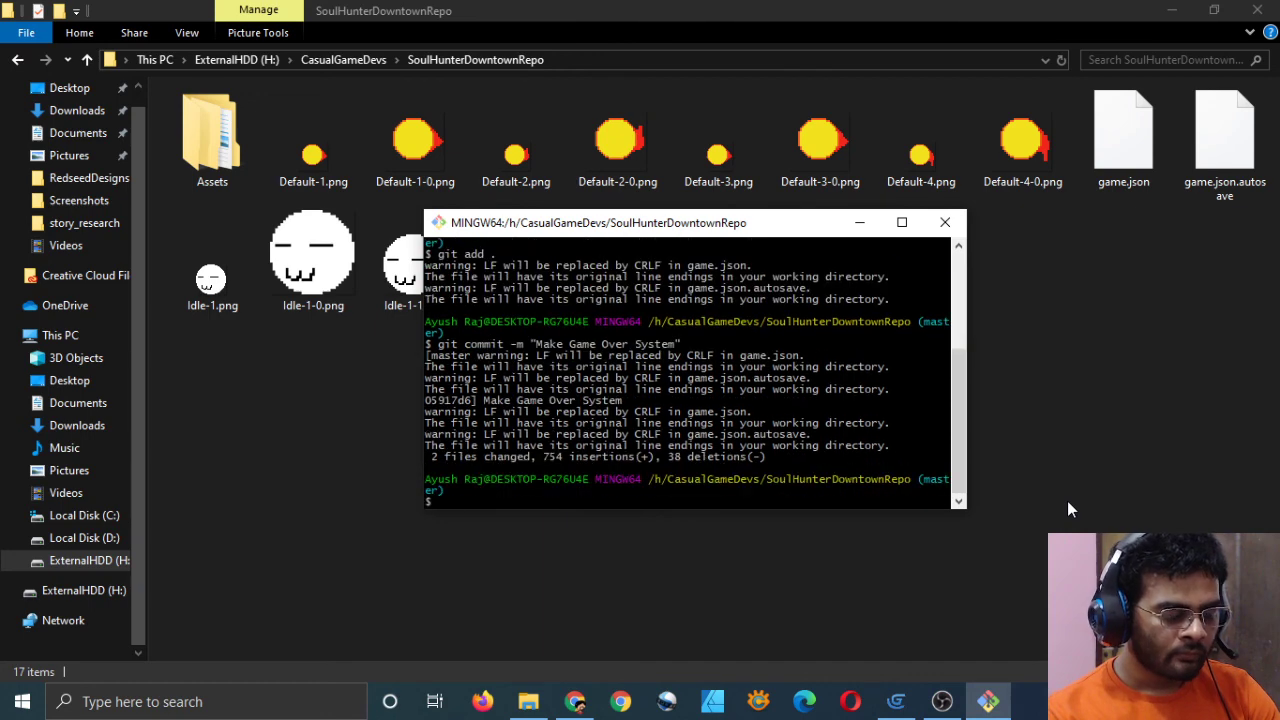
Push the commit with git push origin master, entering the GitHub username and password
type("git push oriing")
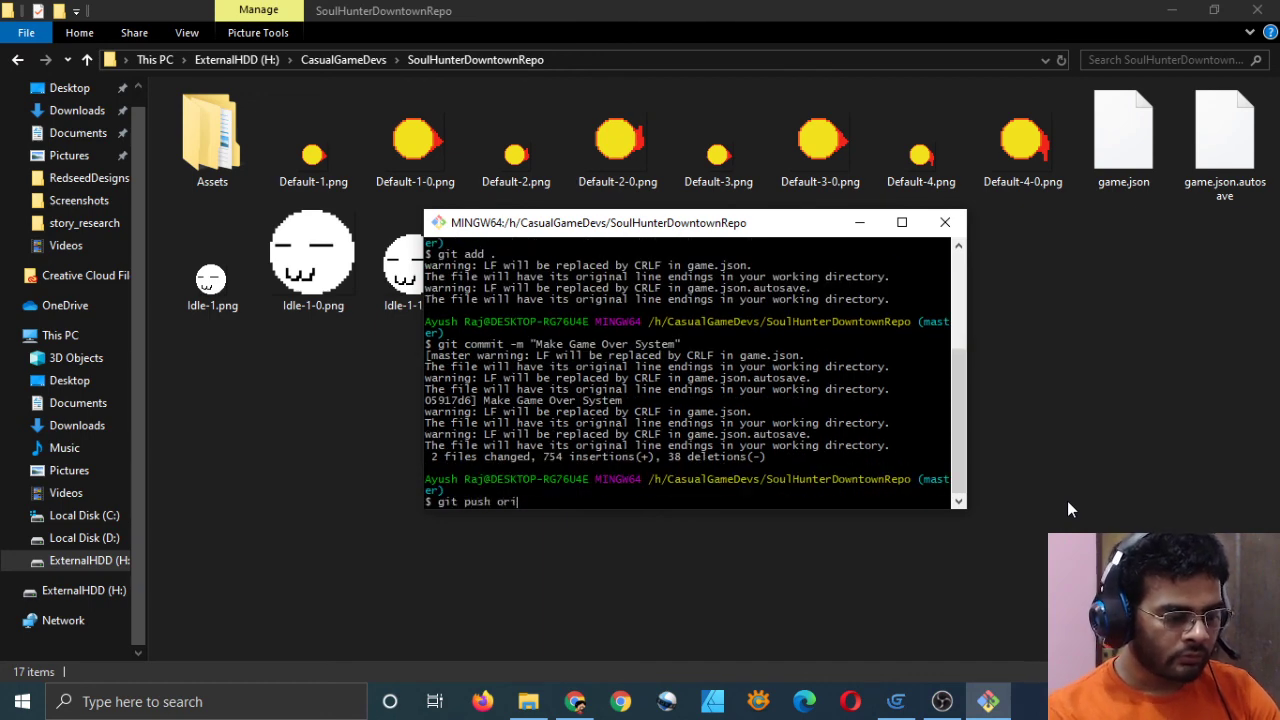
key("BackSpace")
key("BackSpace")
key("BackSpace")
key("BackSpace")
type("gin master")
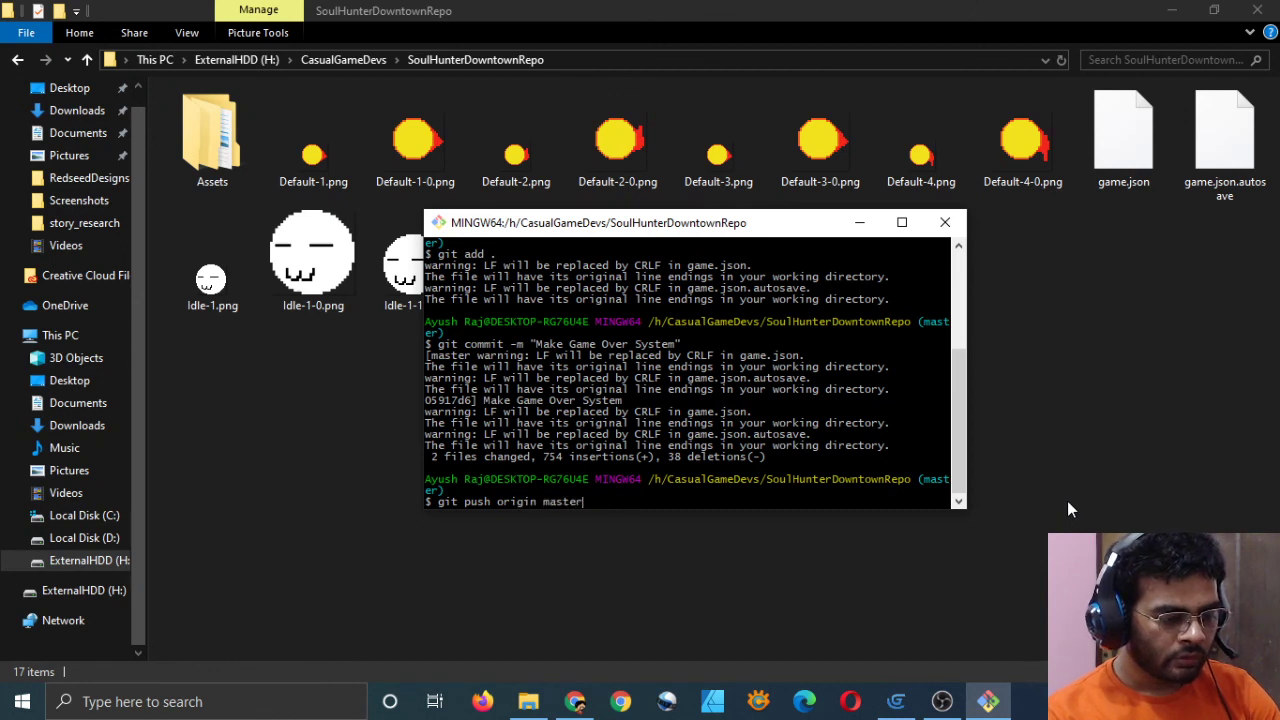
key("Return")
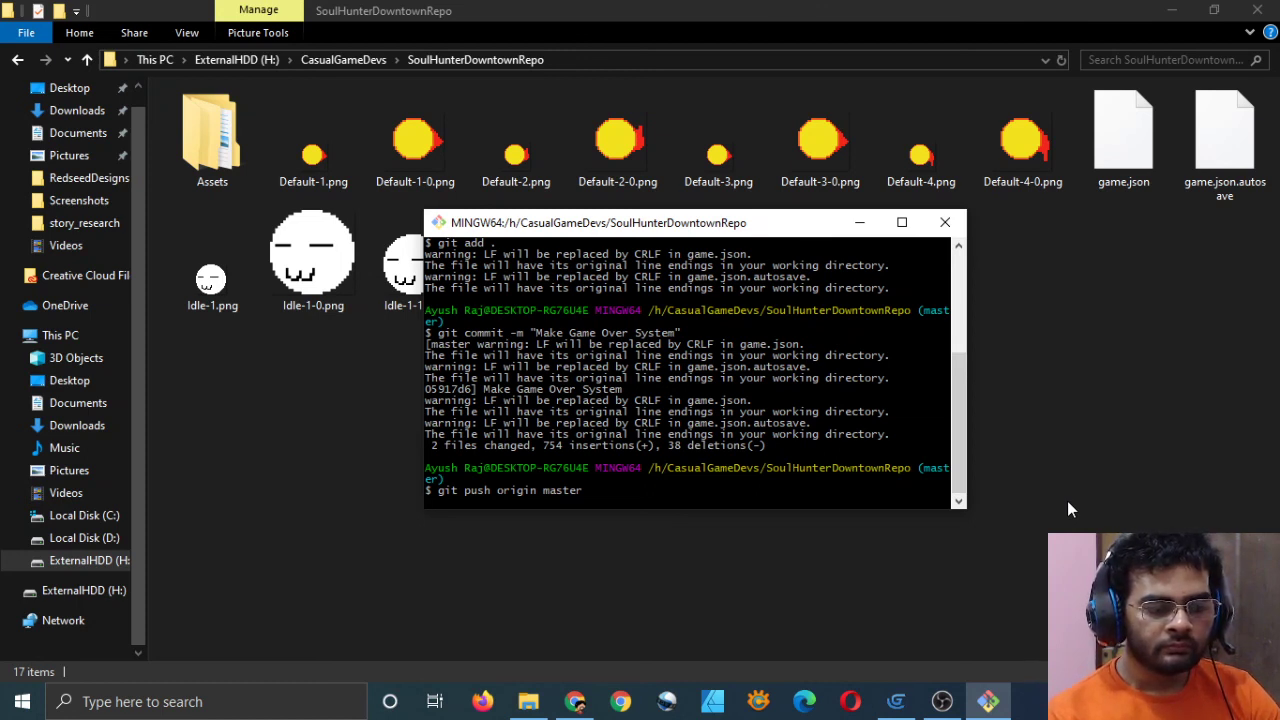
type("ayushraj1024")
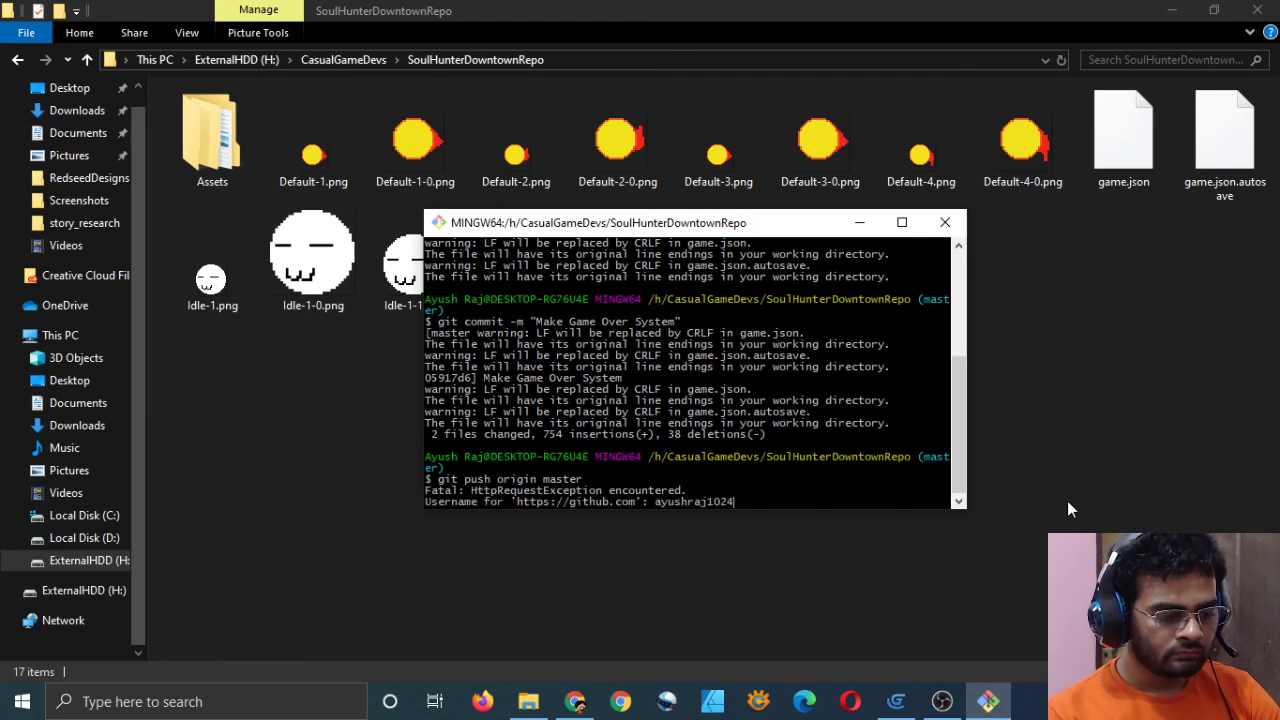
key("Return")
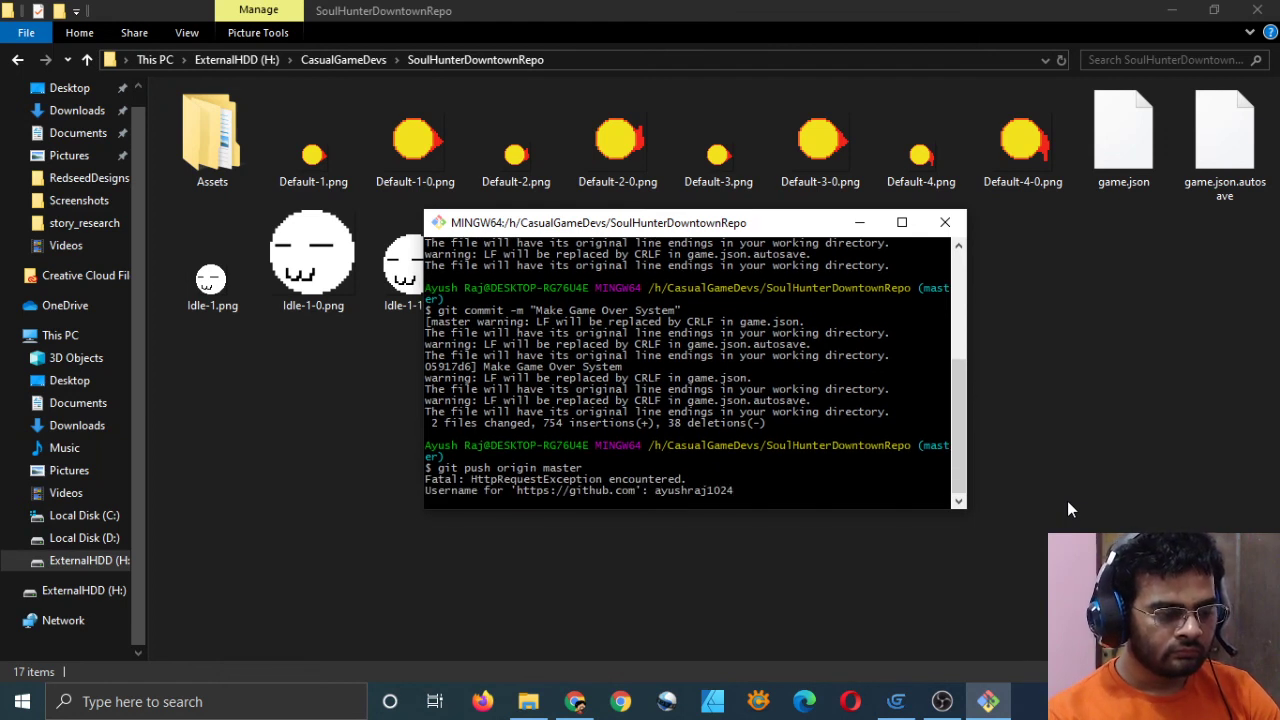
type("****")
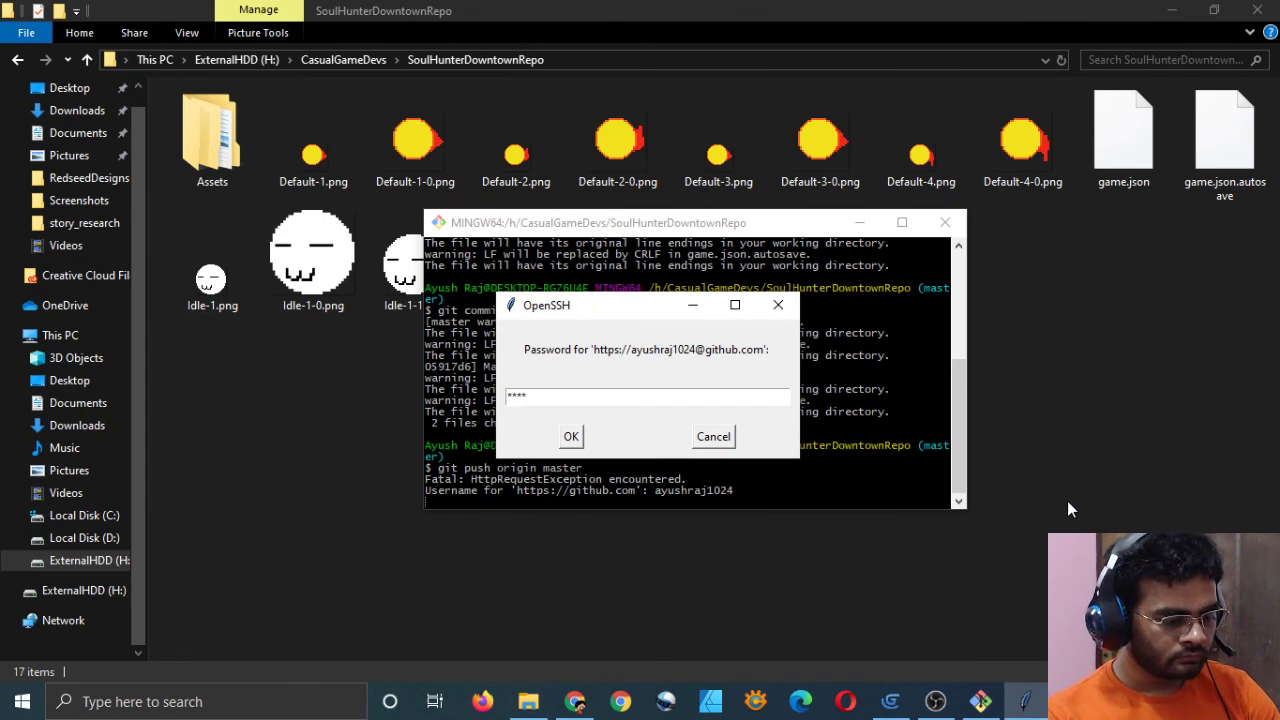
type("****")
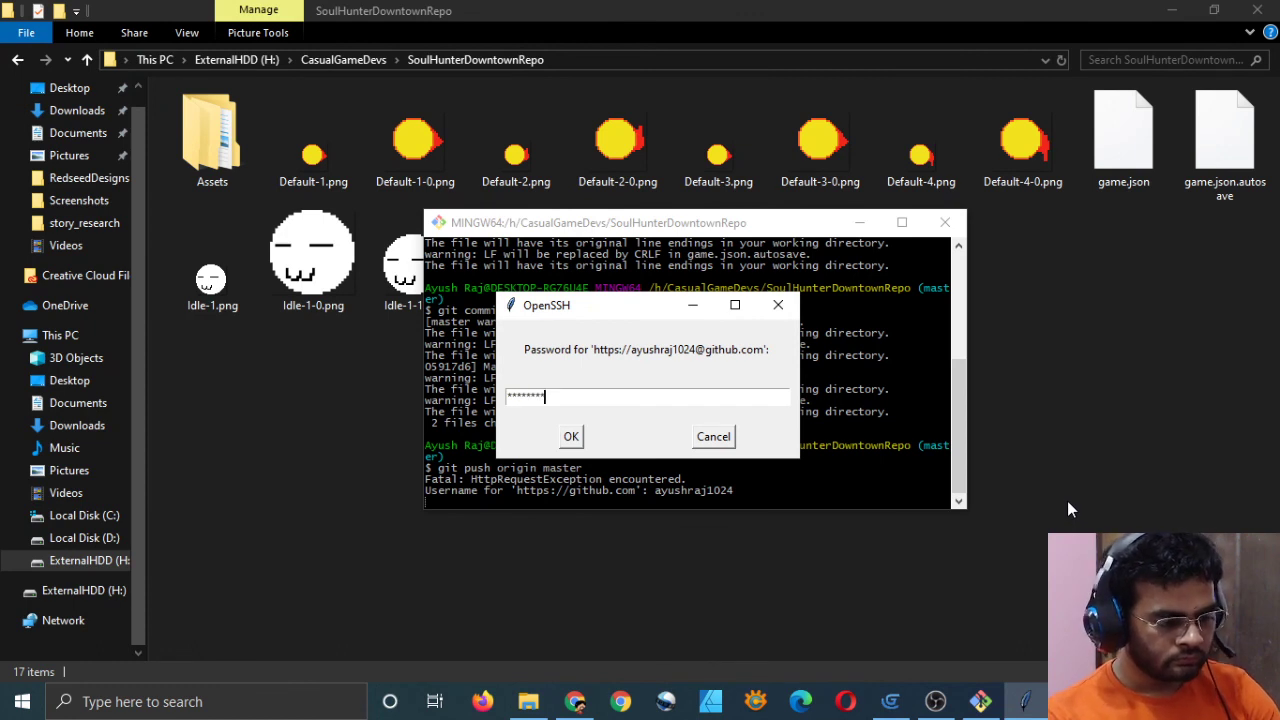
key("Return")
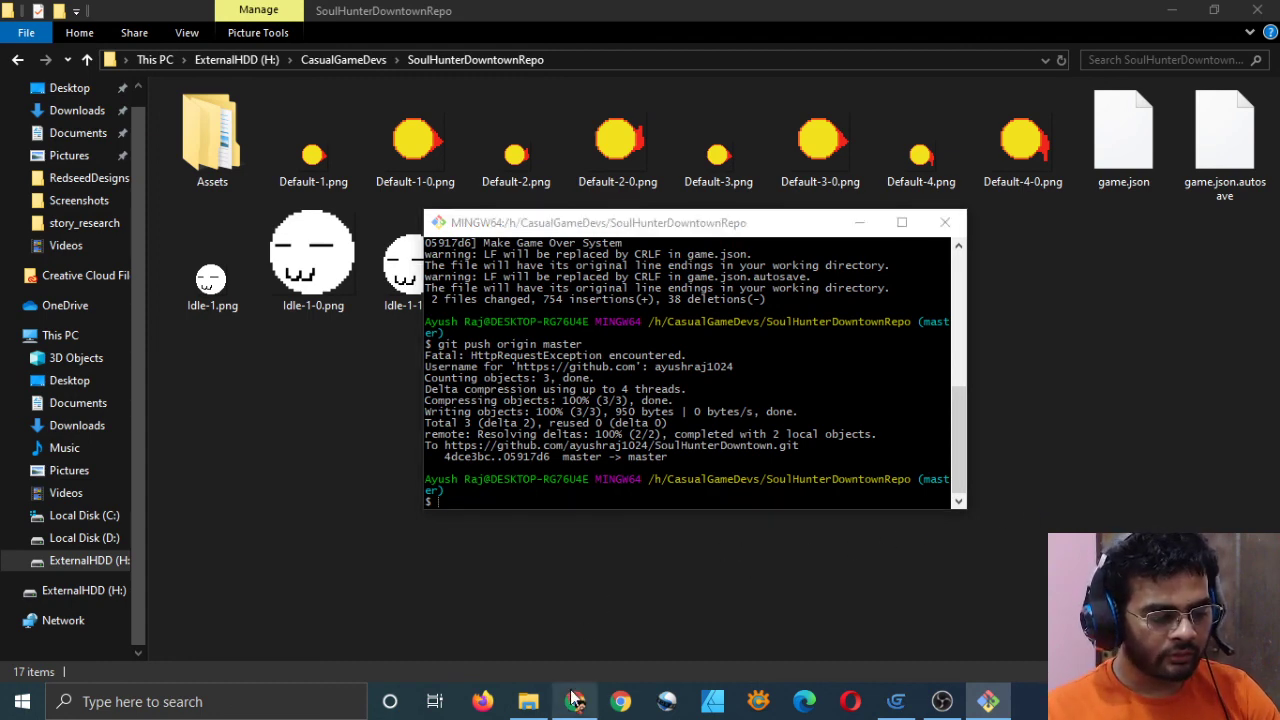
Load github.com in the Chrome browser
left_click(575, 701)
type("github")
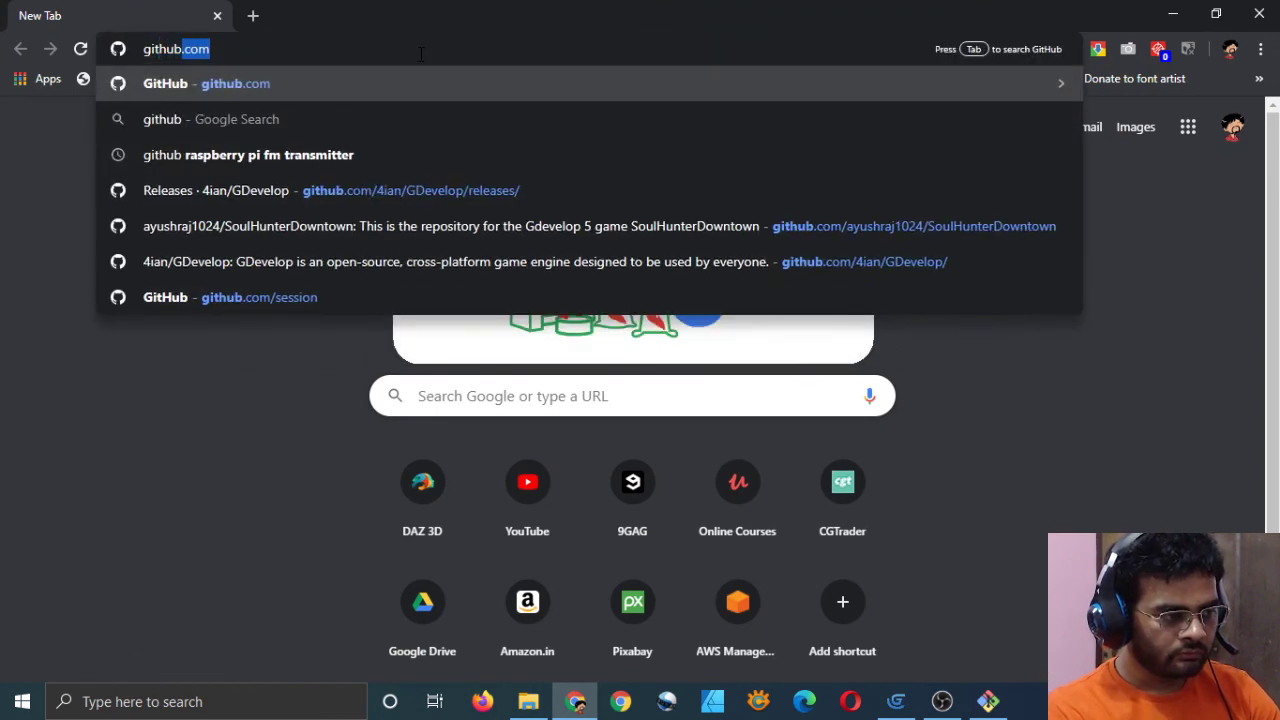
key("Return")
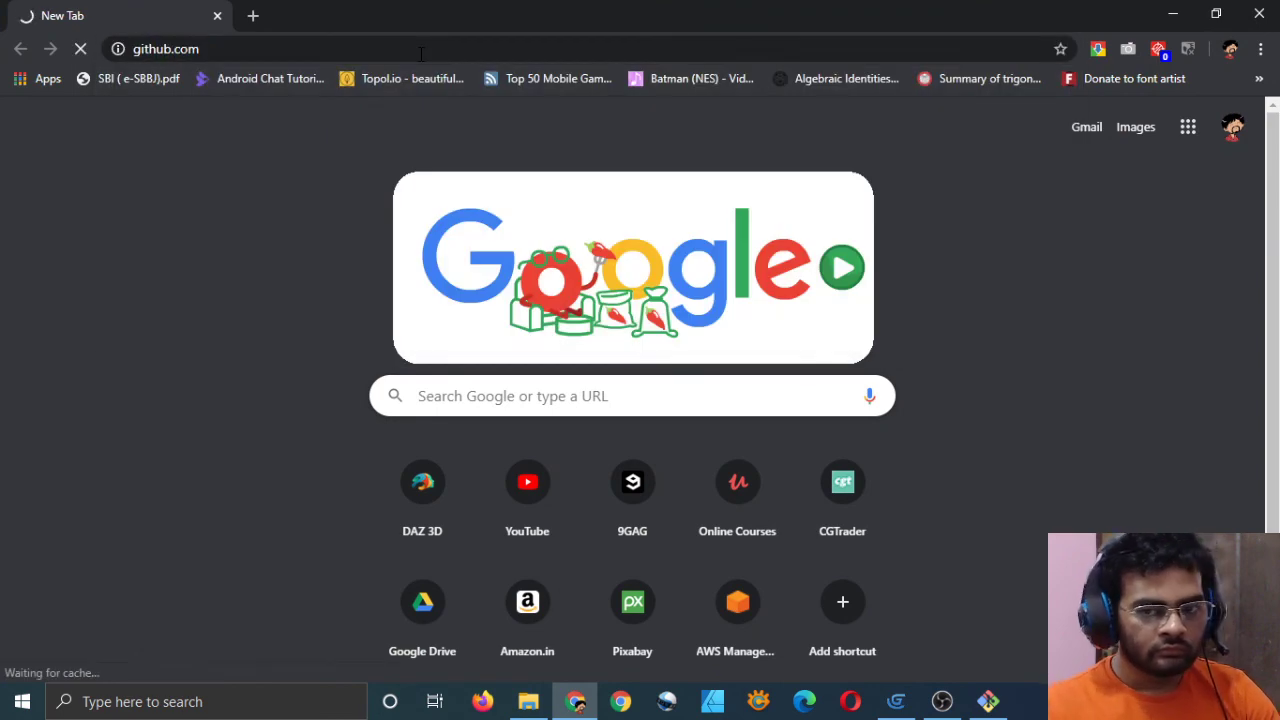